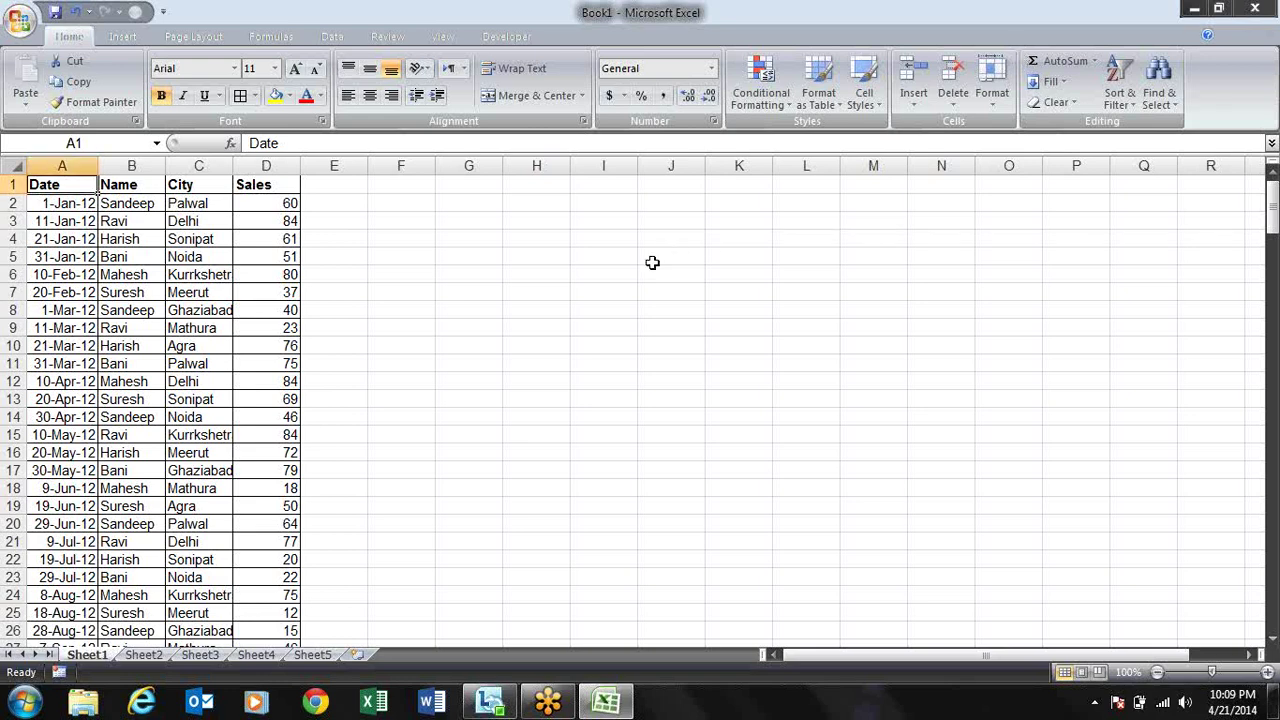
- Move along the header row to Sales, check values in D3–D5, then return to A1
key("Right")
key("Right")
key("Right")
key("Left")
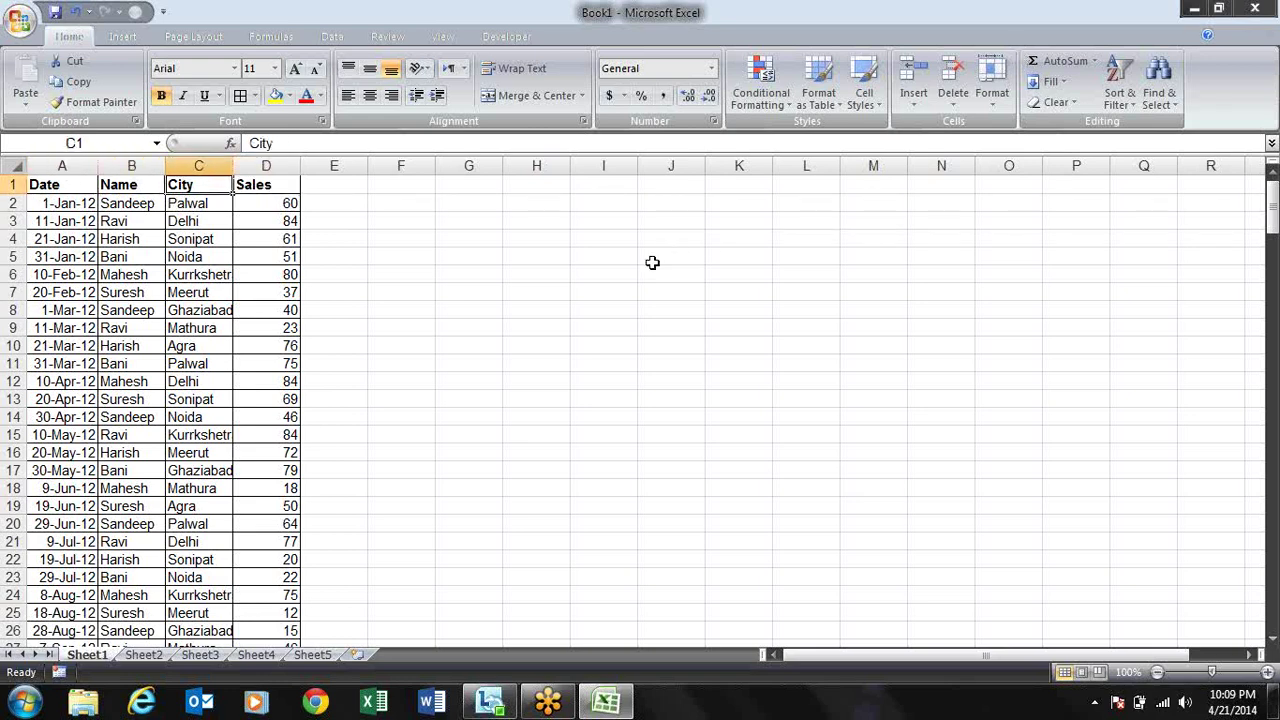
key("Left")
key("Left")
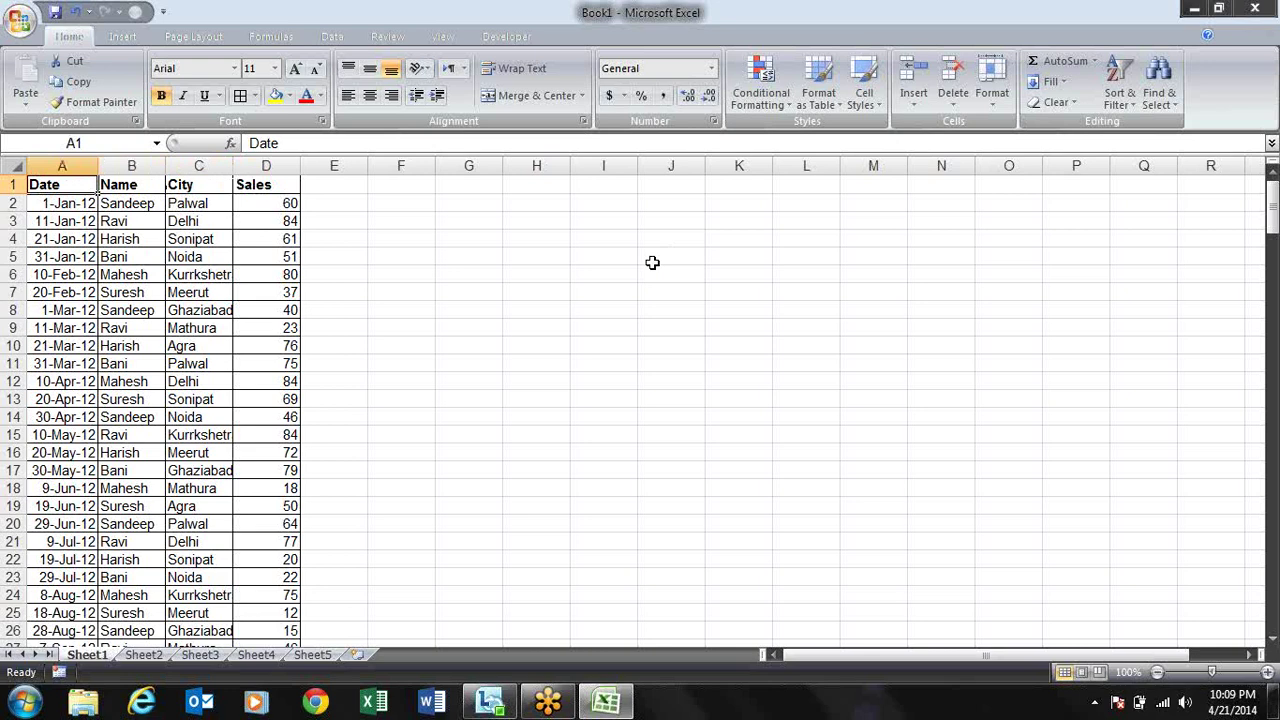
key("Right")
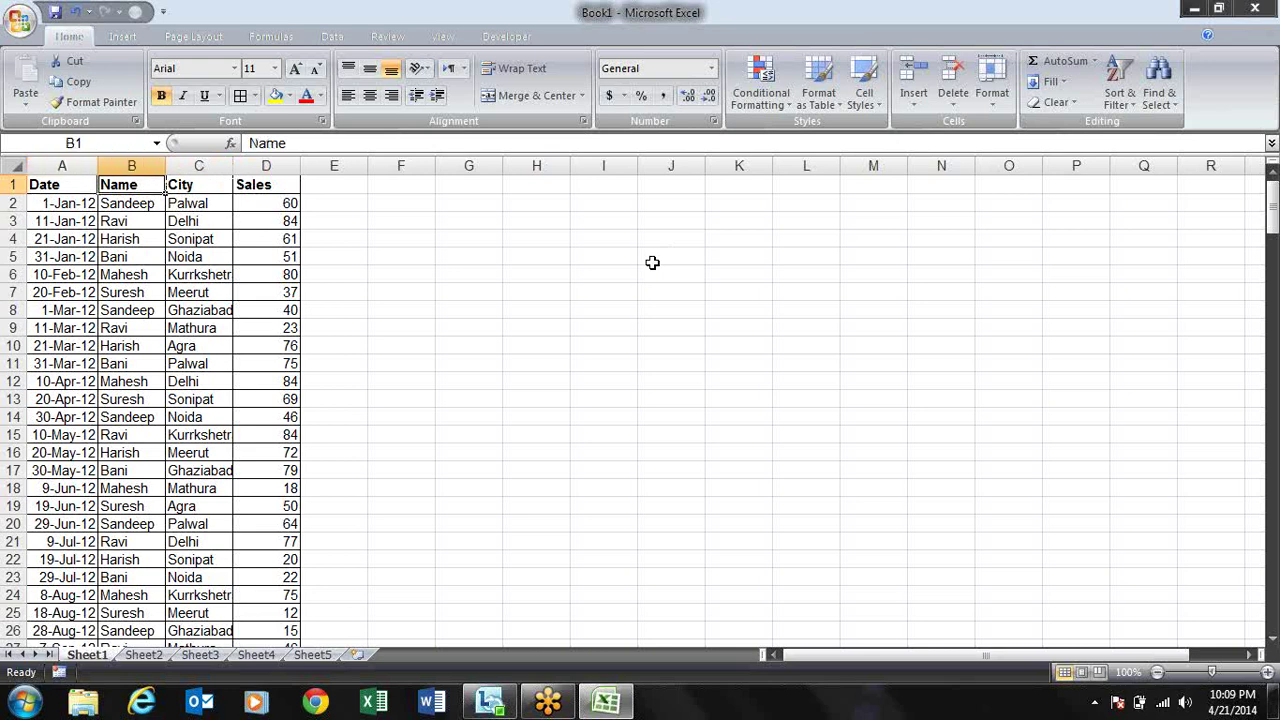
key("Right")
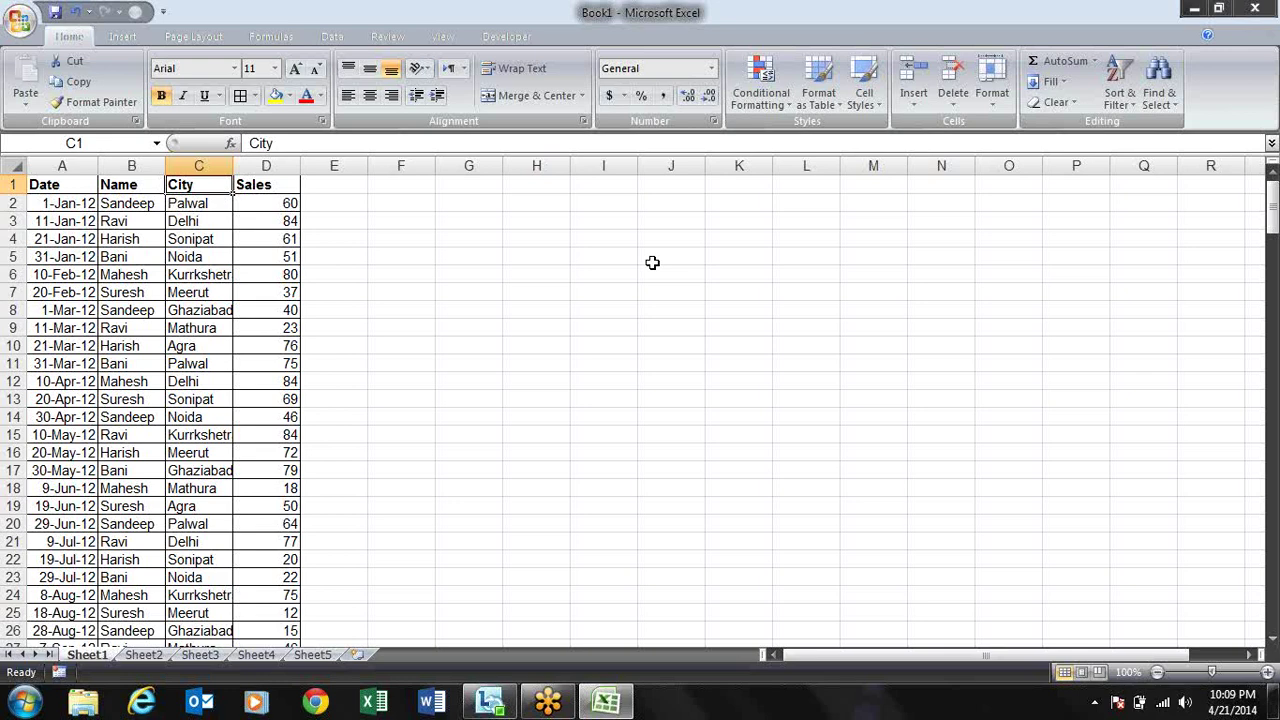
key("Right")
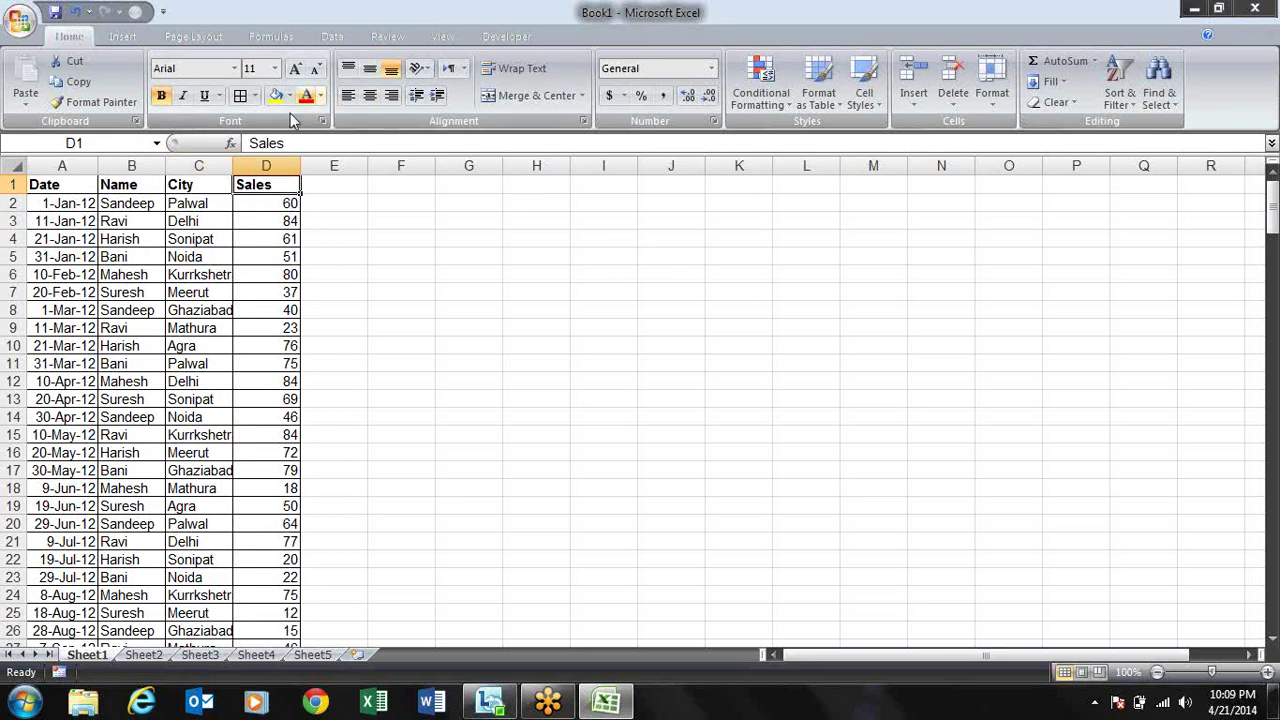
left_click(252, 238)
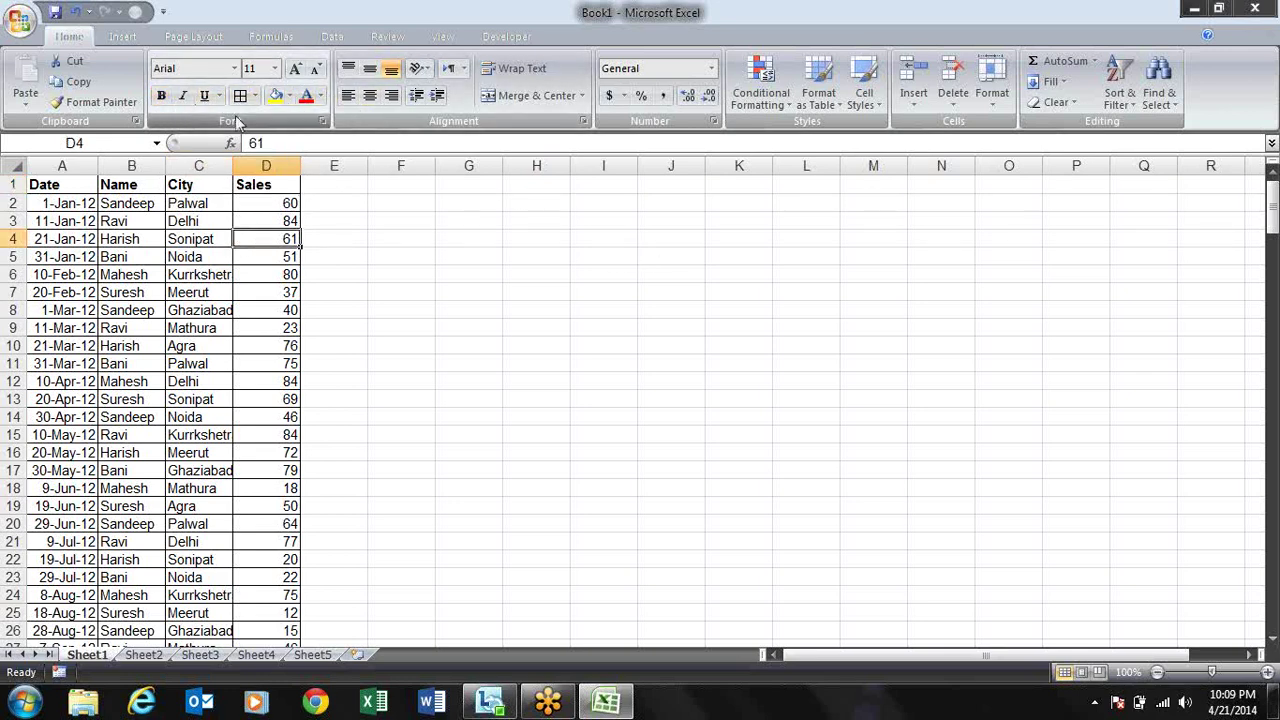
key("Up")
key("Up")
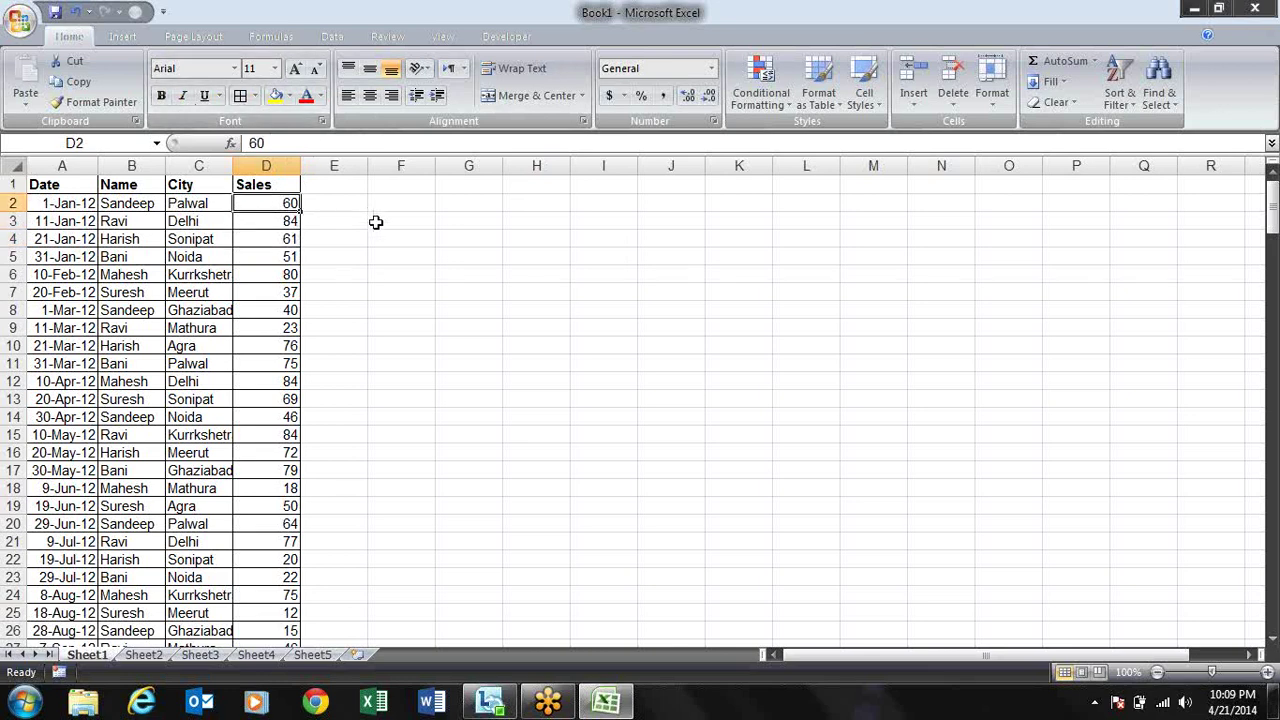
key("Down")
key("Down")
key("Down")
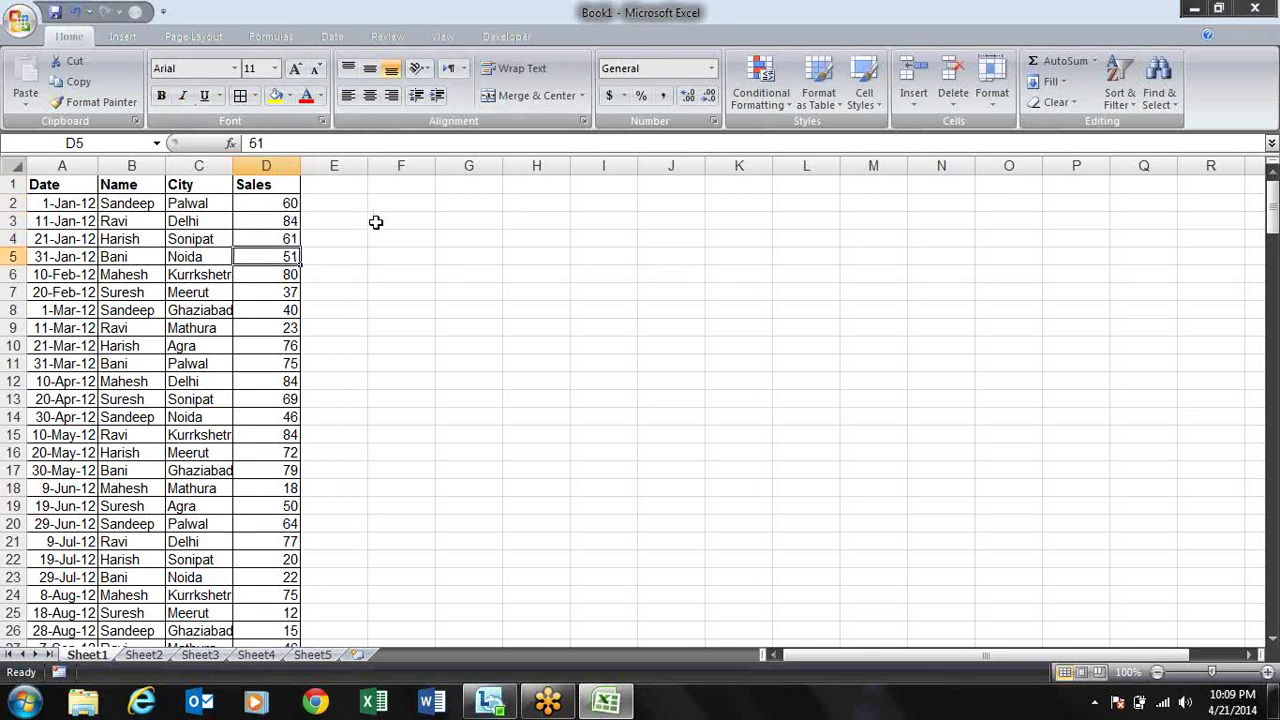
key("Up")
key("Up")
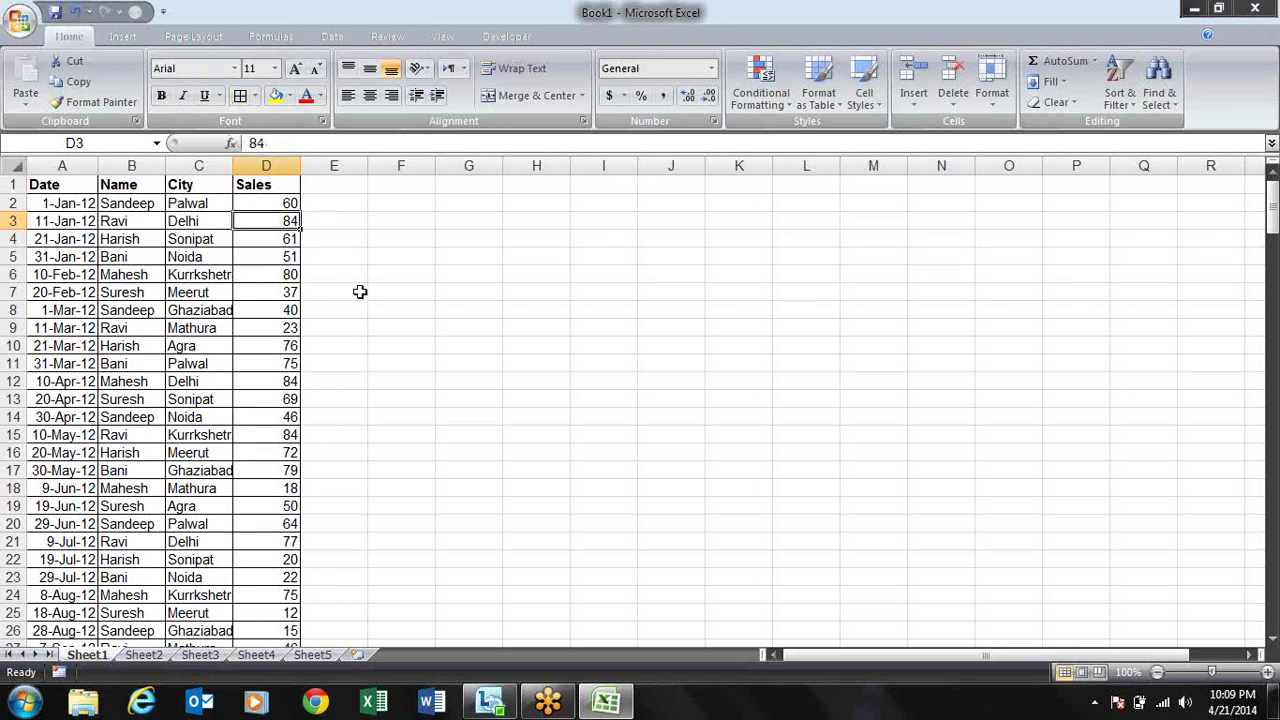
key("Up")
key("Up")
key("Left")
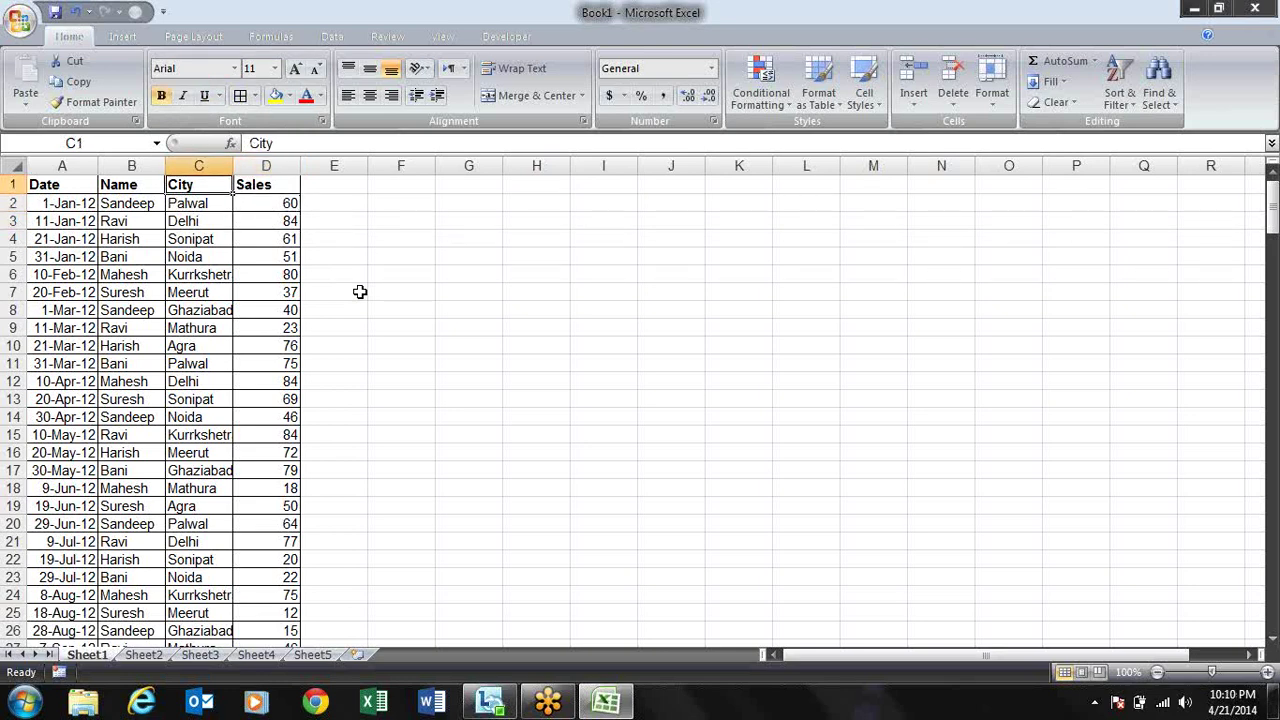
key("Left")
key("Left")
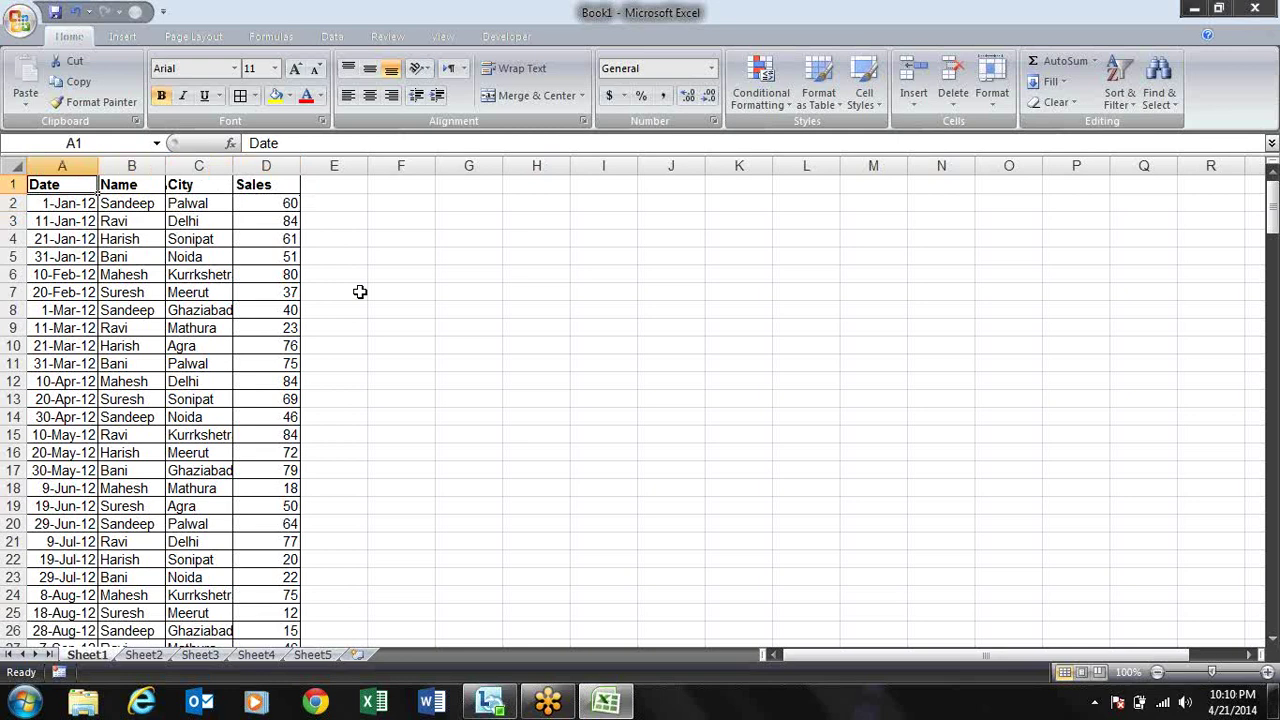
- Browse the Conditional Formatting menu options and close it without applying anything
left_click(780, 100)
mouse_move(850, 137)
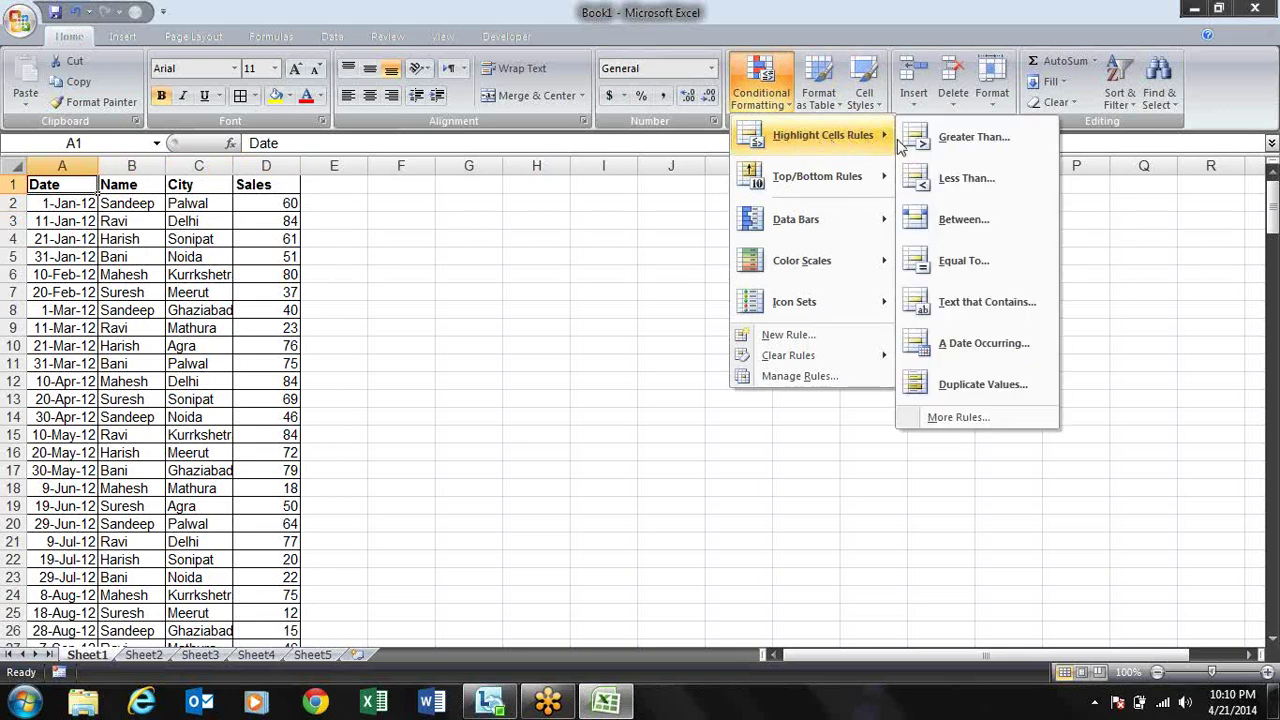
mouse_move(850, 177)
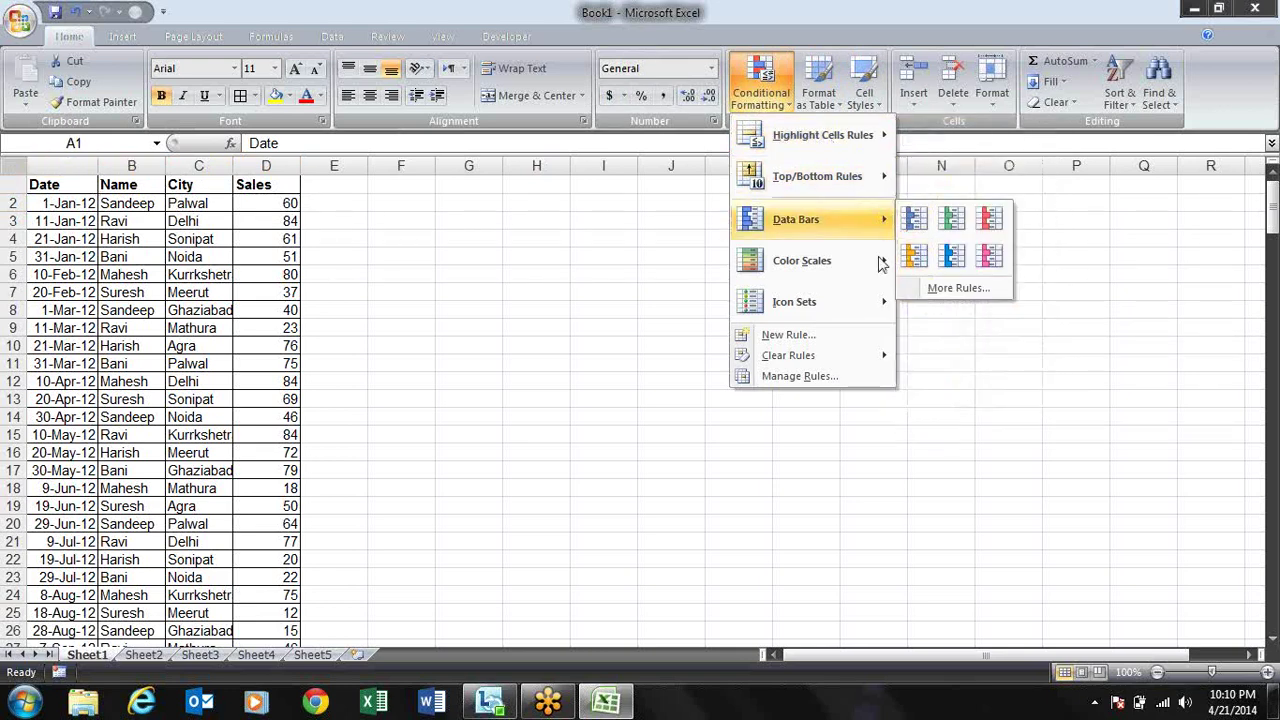
mouse_move(870, 262)
mouse_move(860, 302)
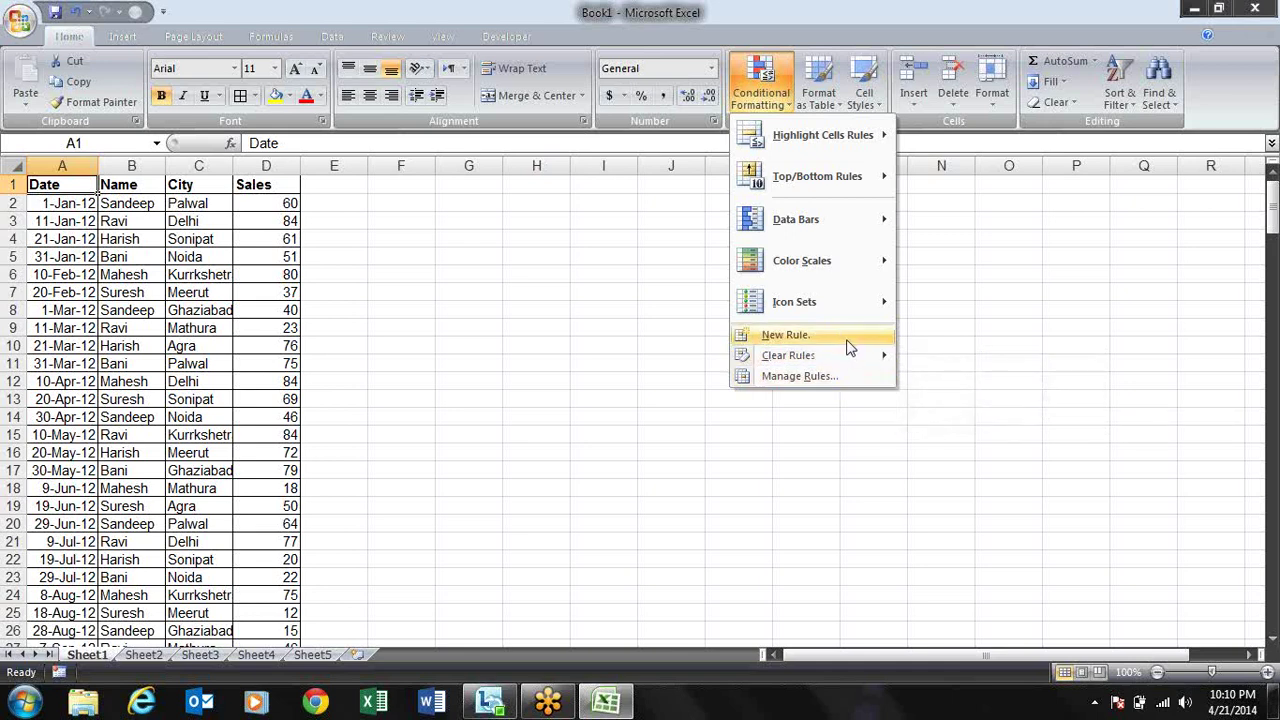
left_click(923, 304)
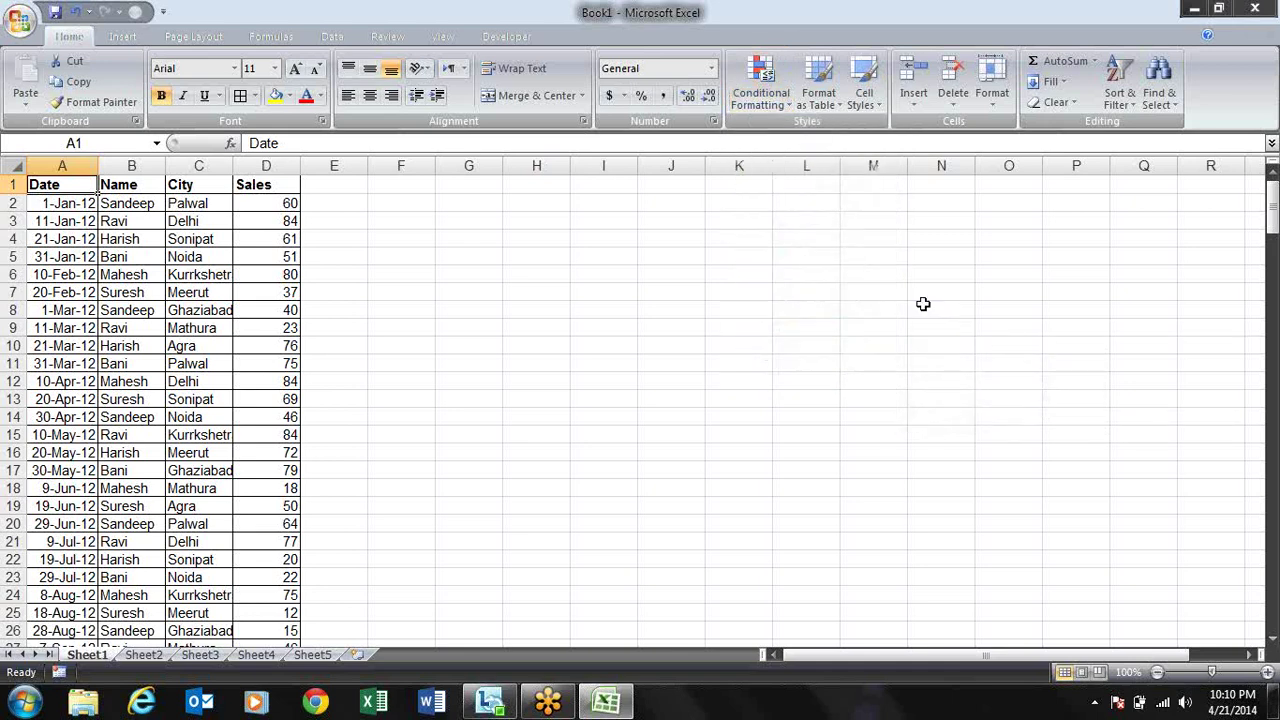
left_click(780, 110)
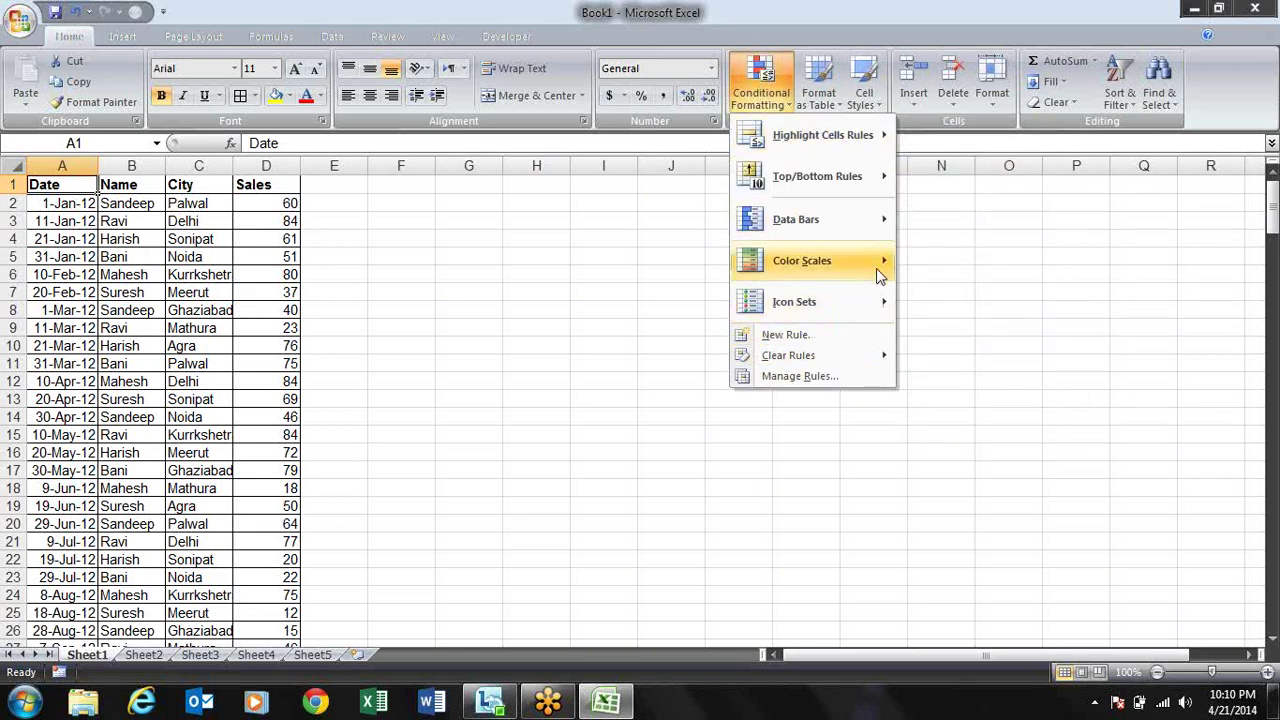
left_click(967, 250)
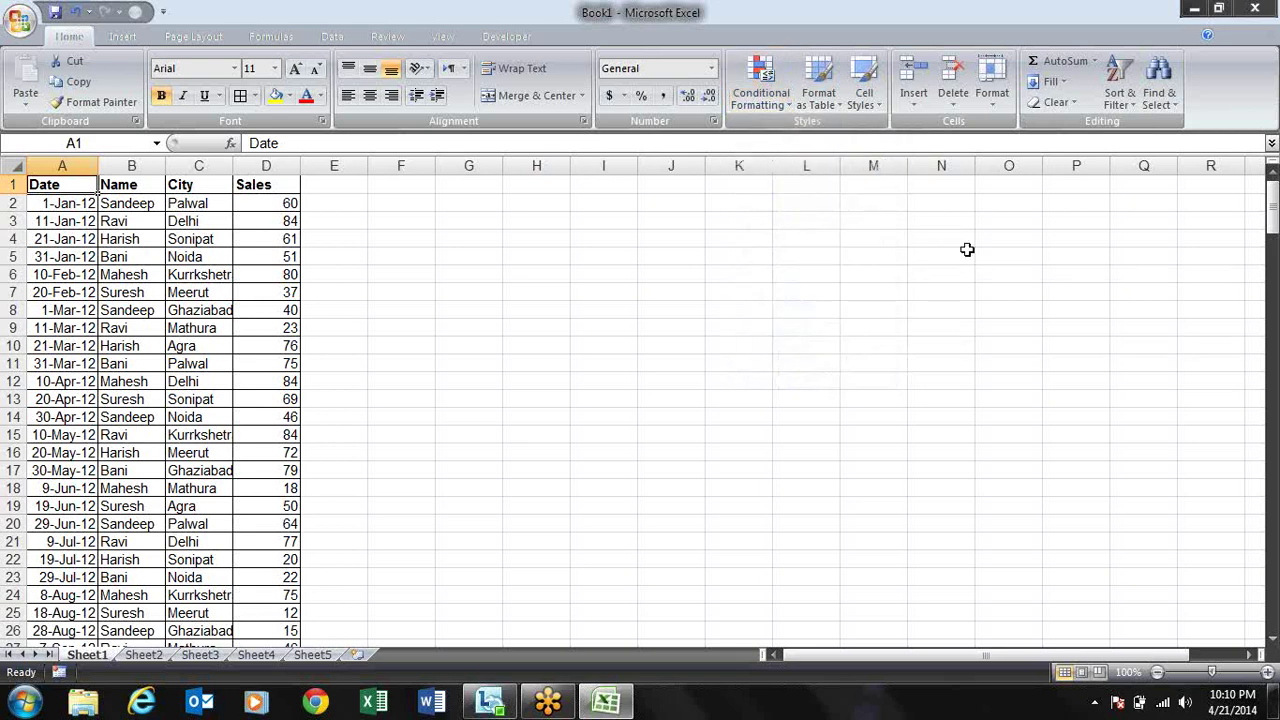
key("Right")
key("Right")
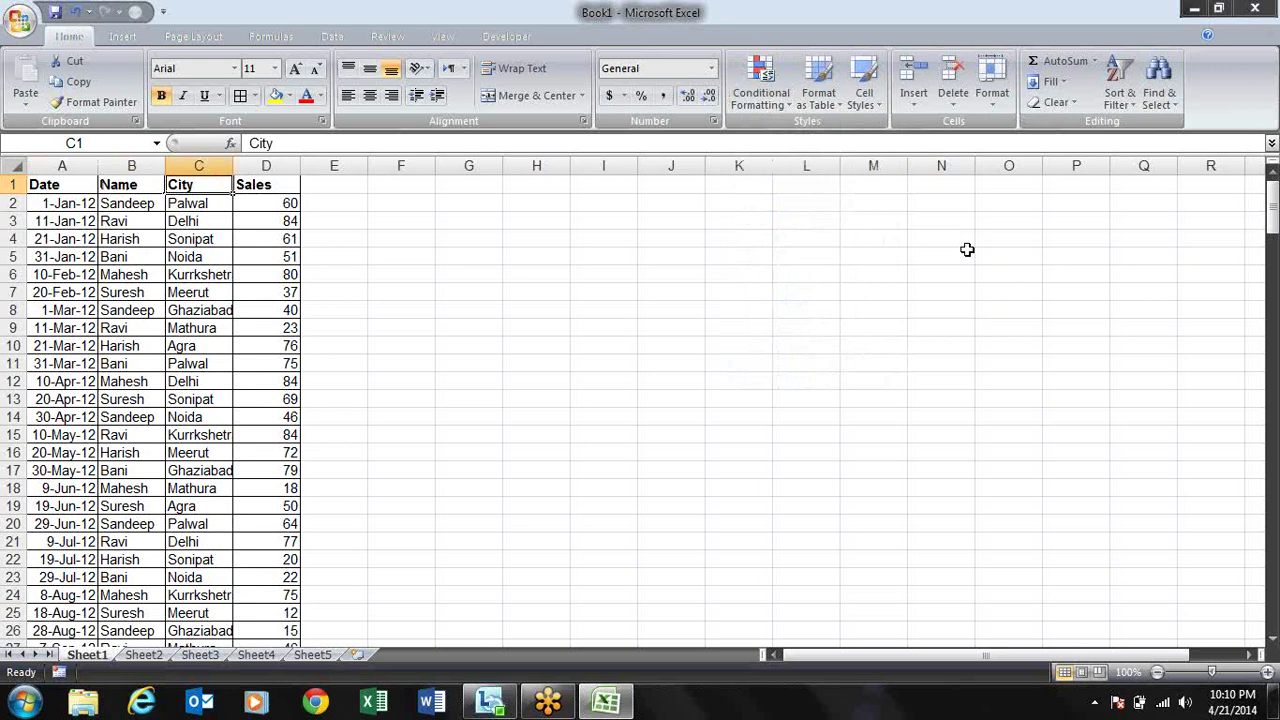
key("Left")
key("Left")
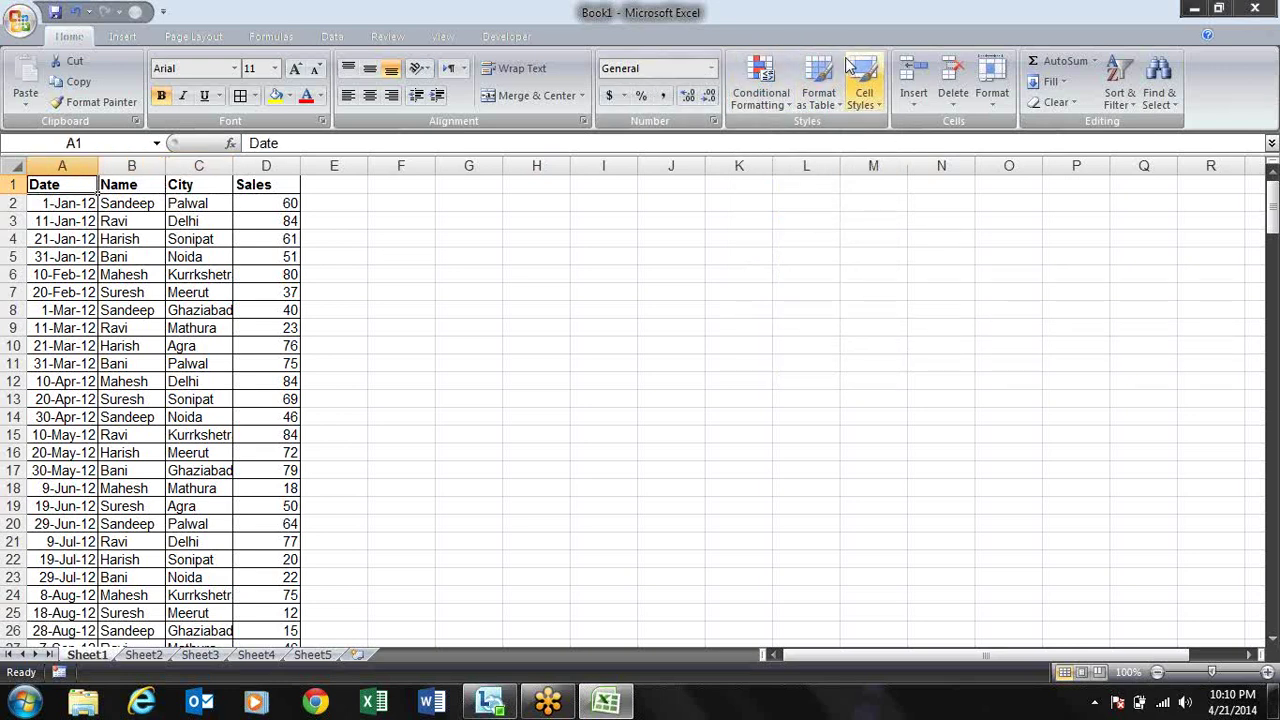
left_click(765, 95)
key("Escape")
- Select the Sales values D2:D213 and bring up Conditional Formatting > Highlight Cells Rules
key("Right")
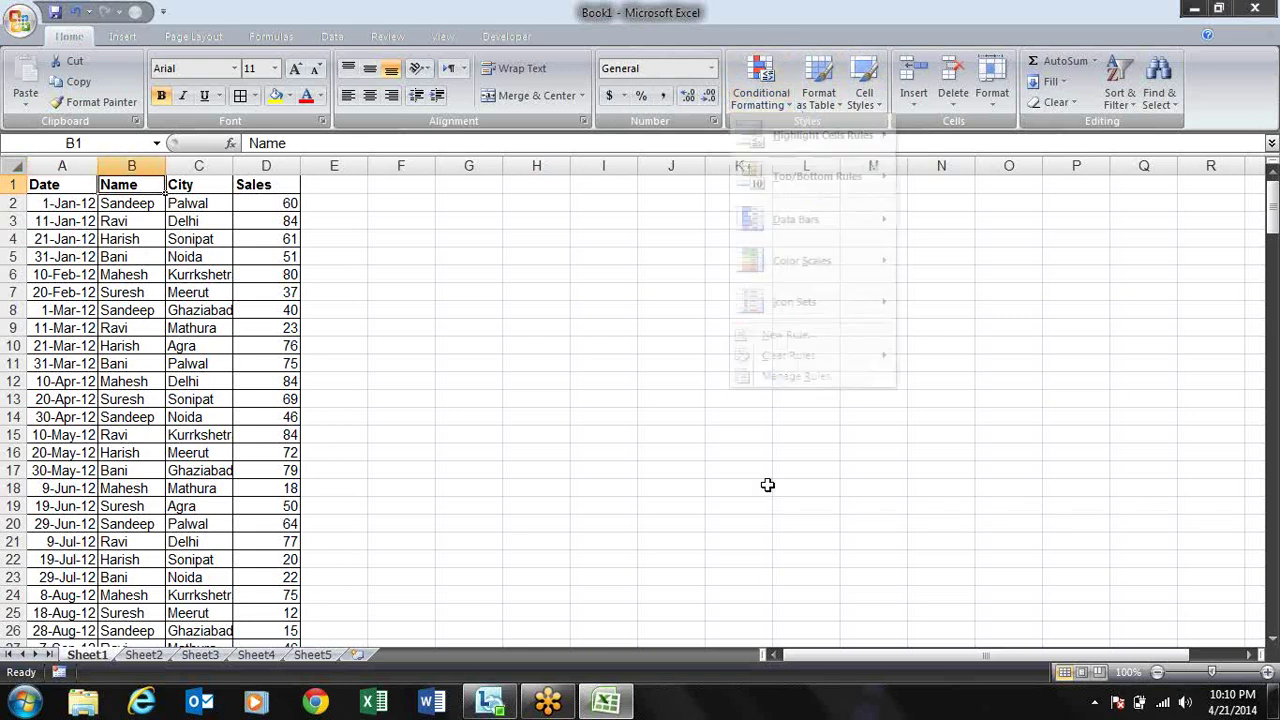
key("Right")
key("Right")
key("Right")
key("Down")
key("Left")
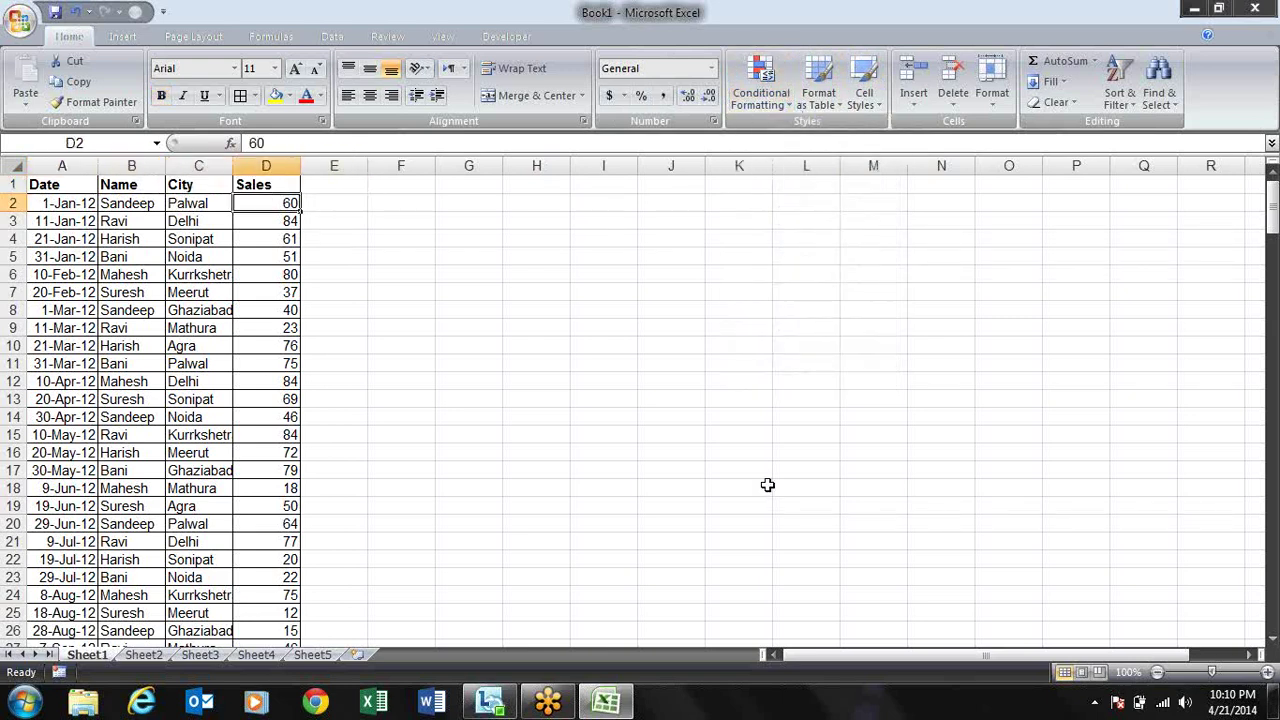
key("shift+Down")
key("shift+Down")
key("shift+Down")
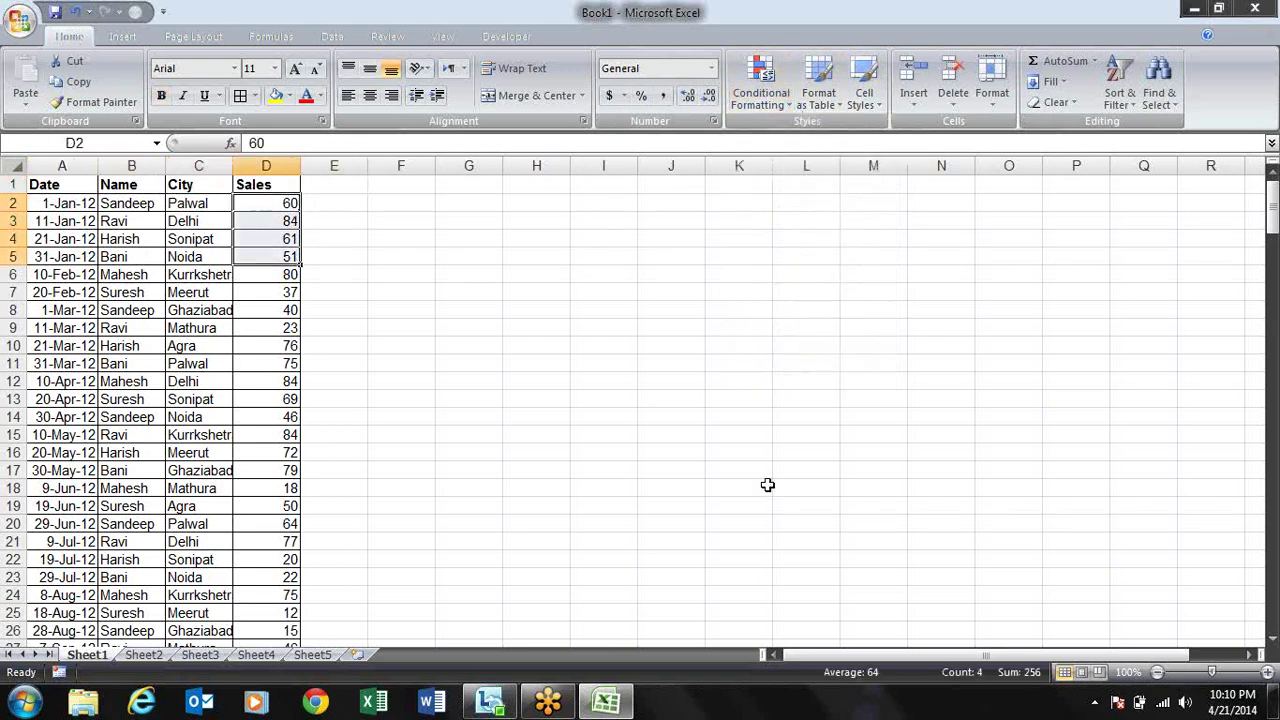
key("ctrl+shift+Down")
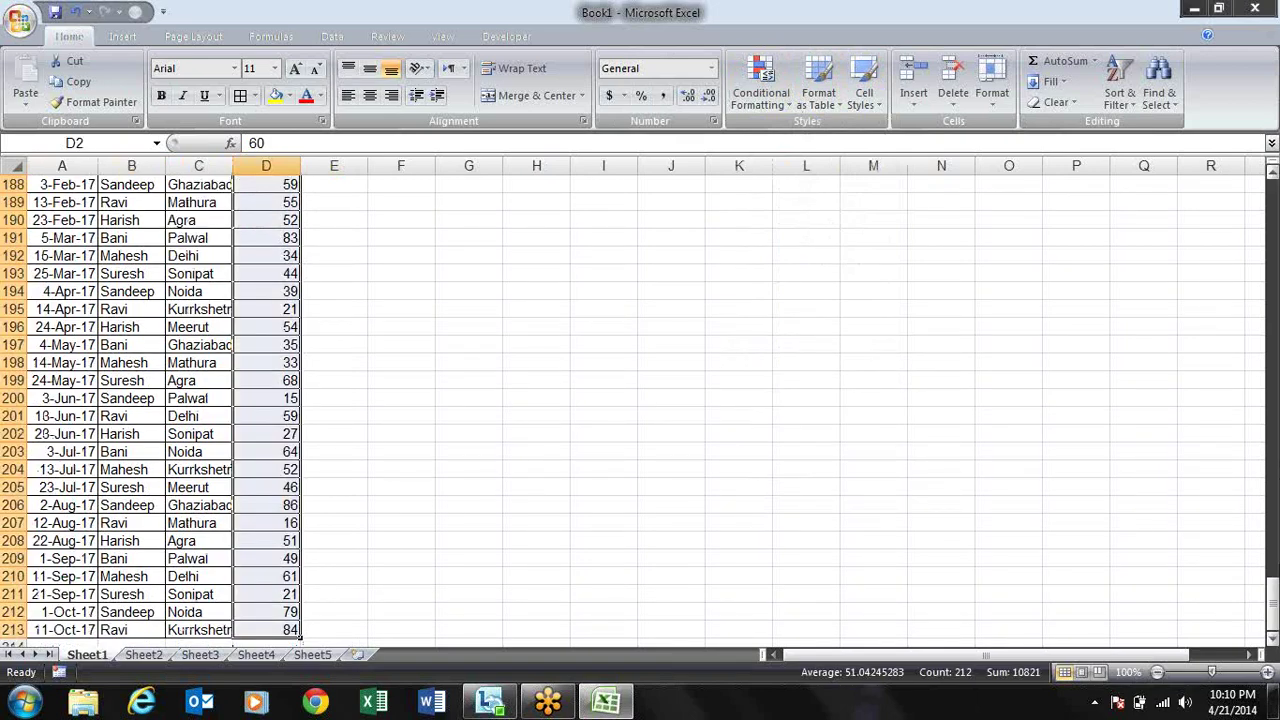
mouse_move(1272, 600)
left_mouse_down()
mouse_move(1272, 555)
mouse_move(1082, 140)
left_mouse_up()
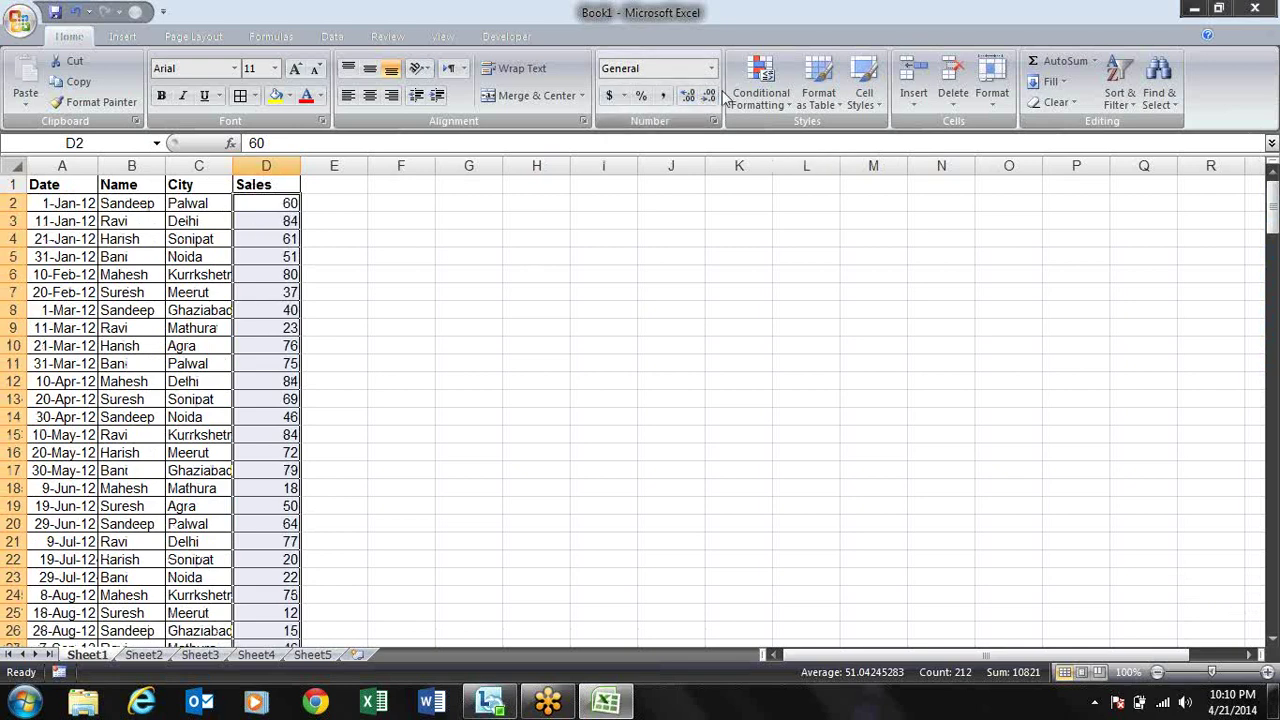
left_click(770, 108)
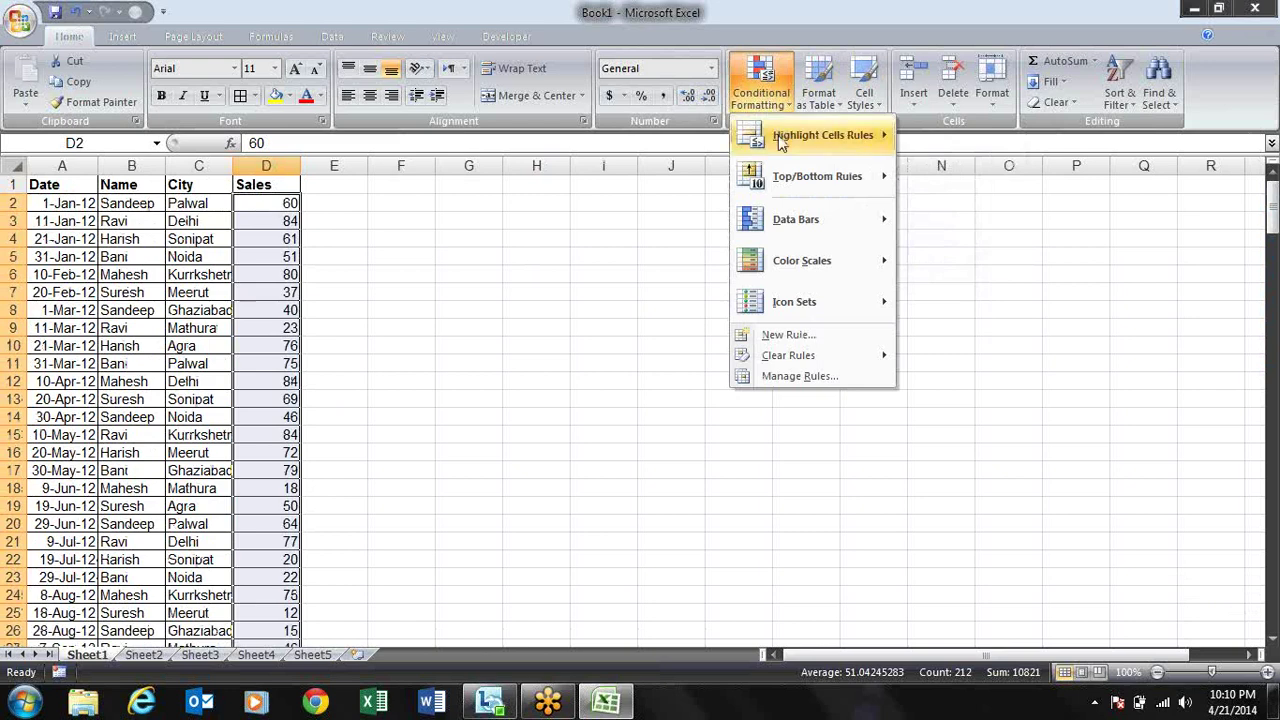
mouse_move(778, 135)
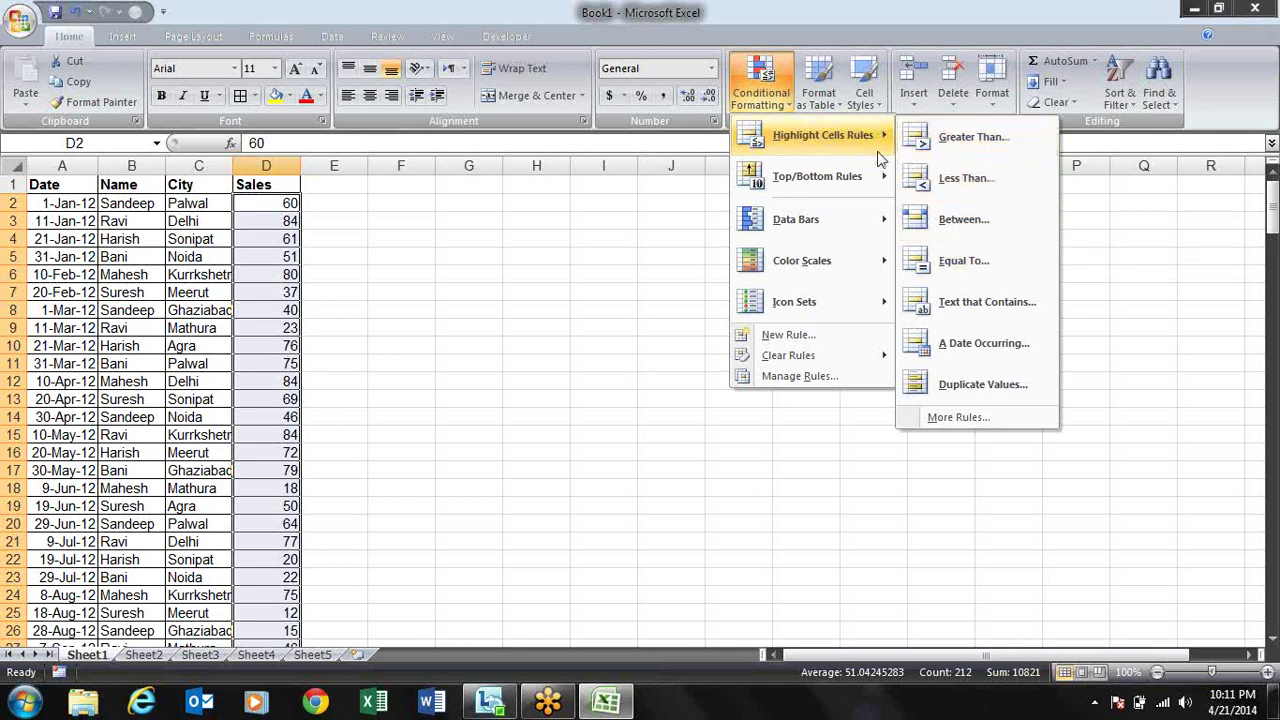
- Start a Greater Than highlight rule for Sales with threshold 70
left_click(940, 145)
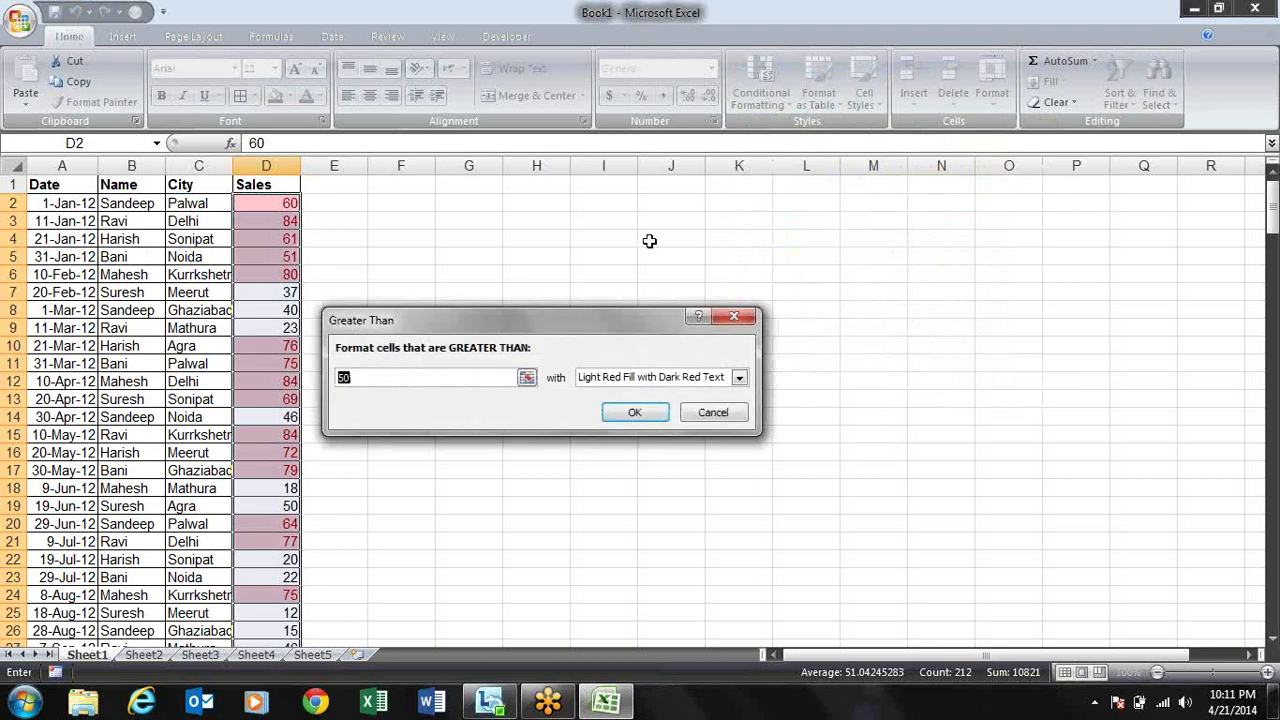
left_click_drag(555, 330, 657, 222)
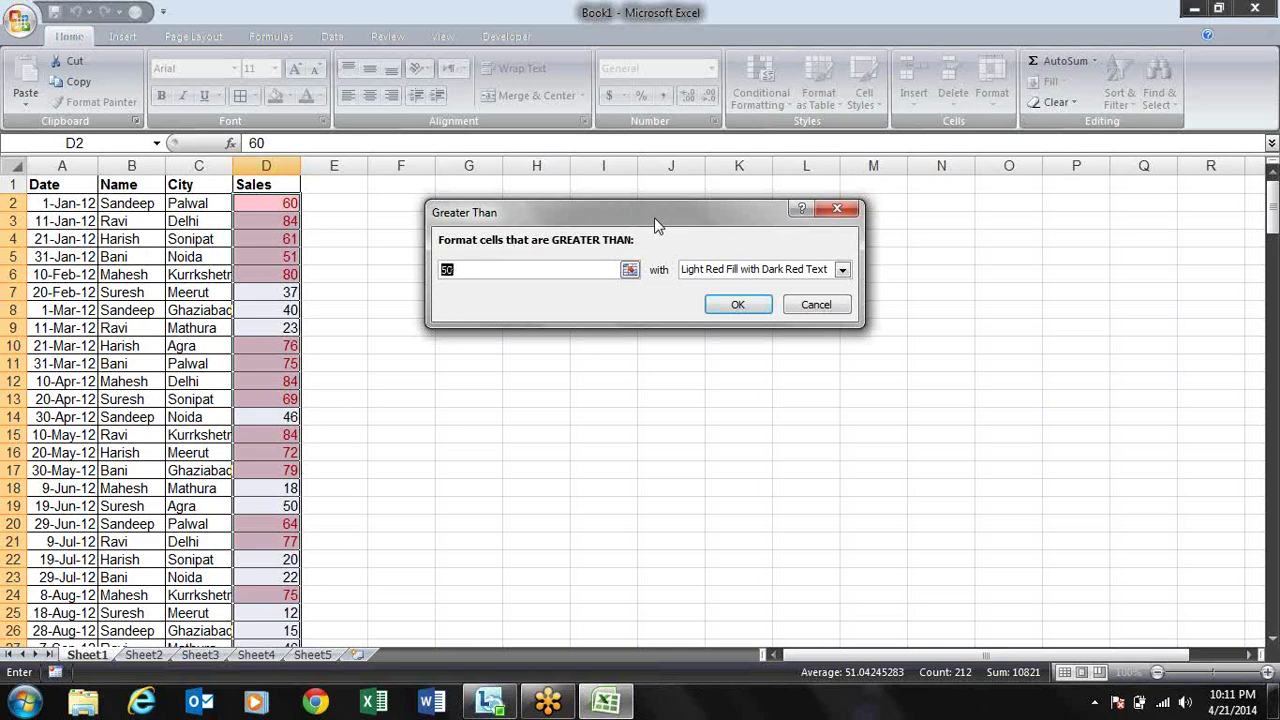
type("7")
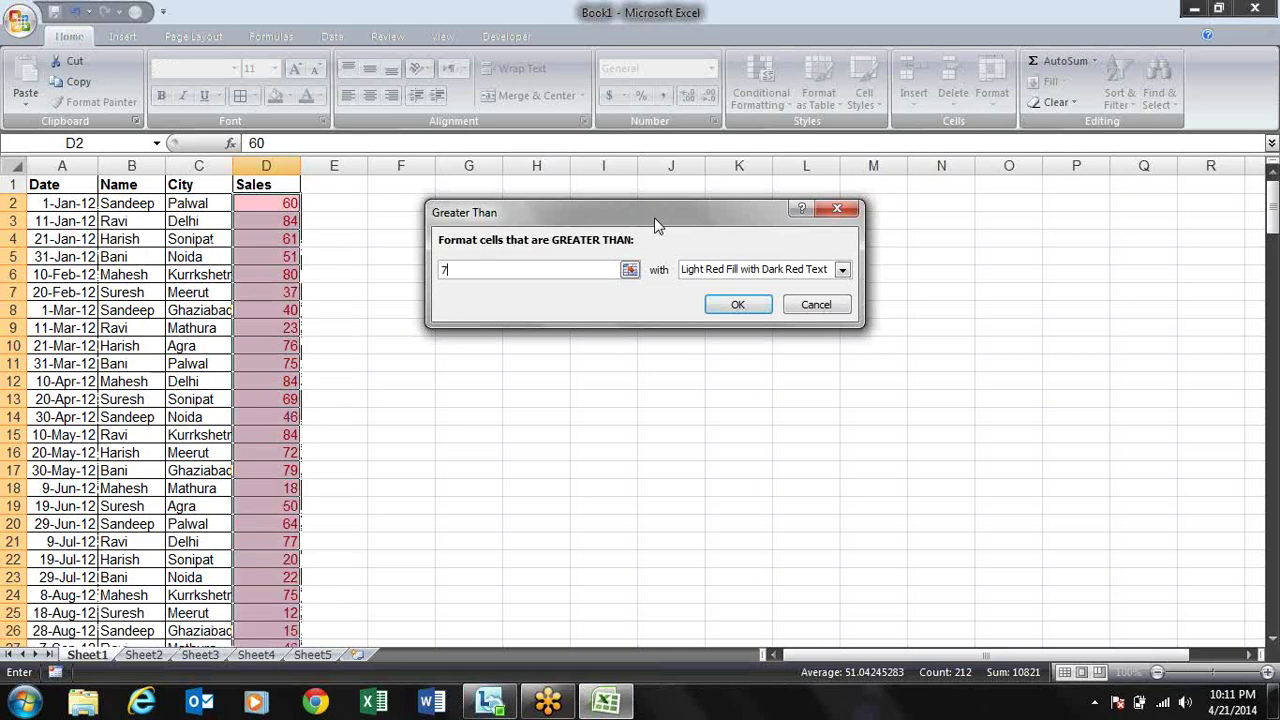
type("0")
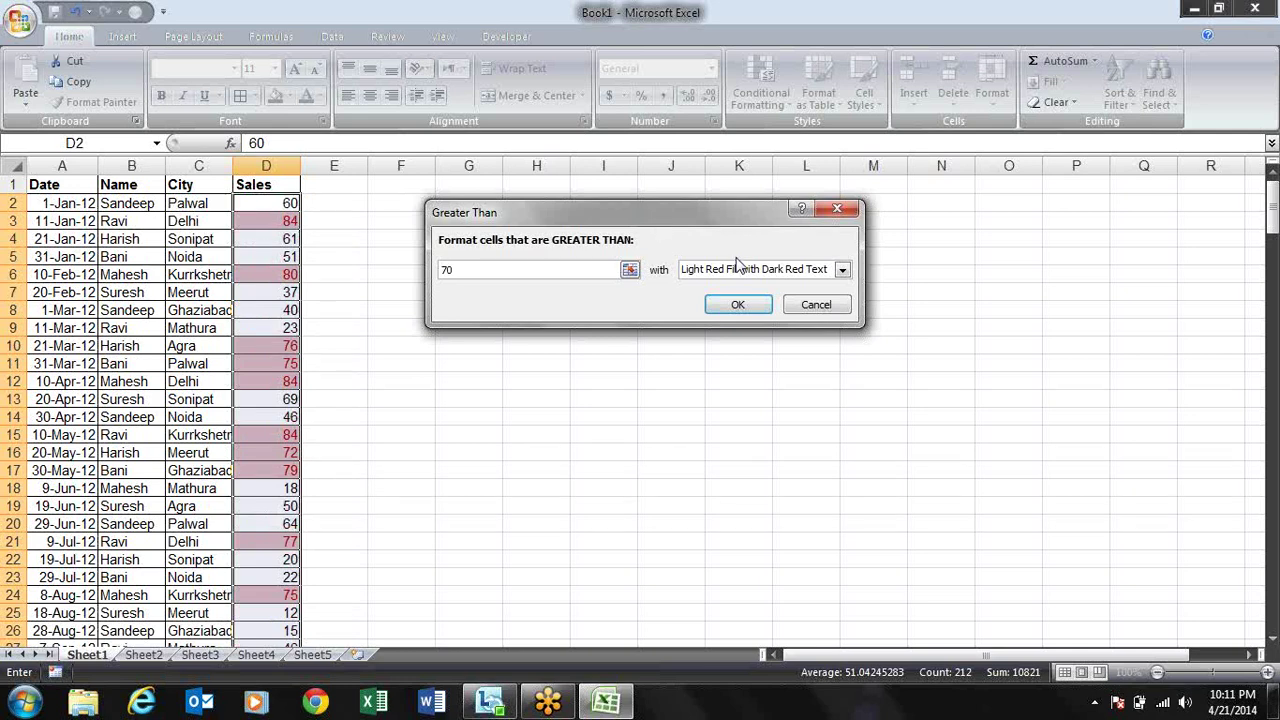
- Preview the yellow fill and green fill presets, then settle on Red Text
left_click(842, 272)
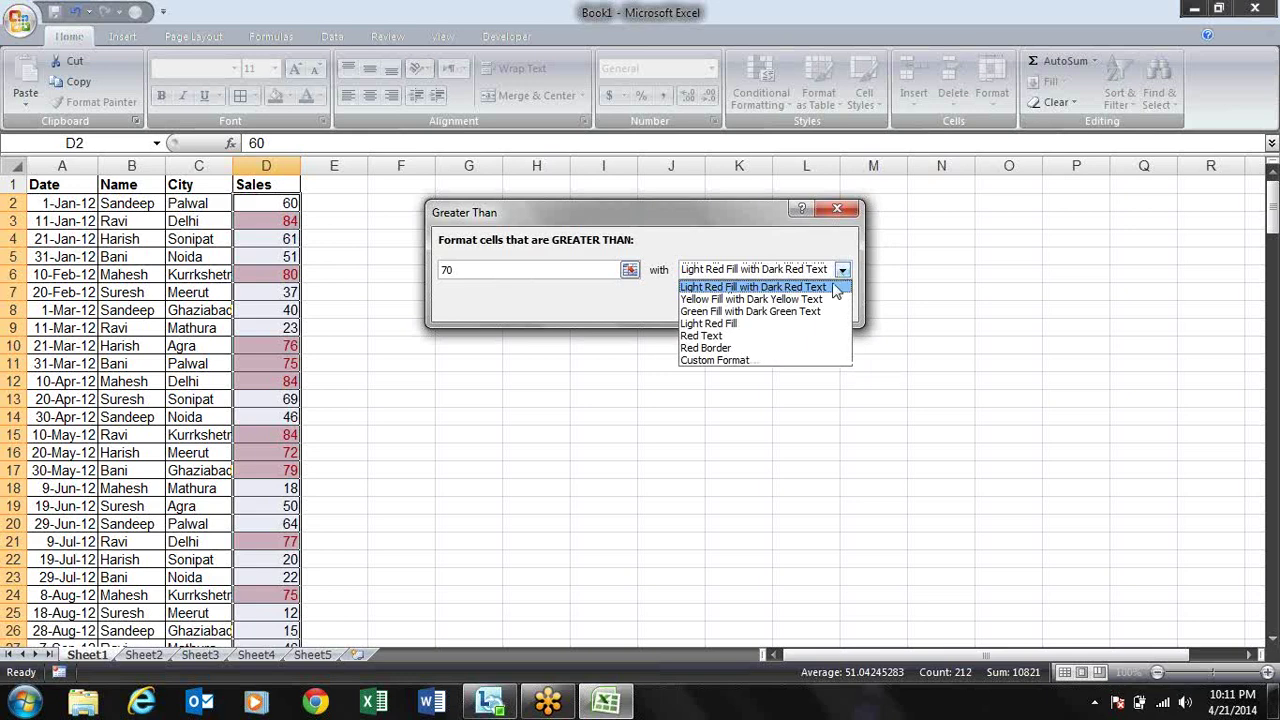
left_click(822, 299)
left_click(842, 270)
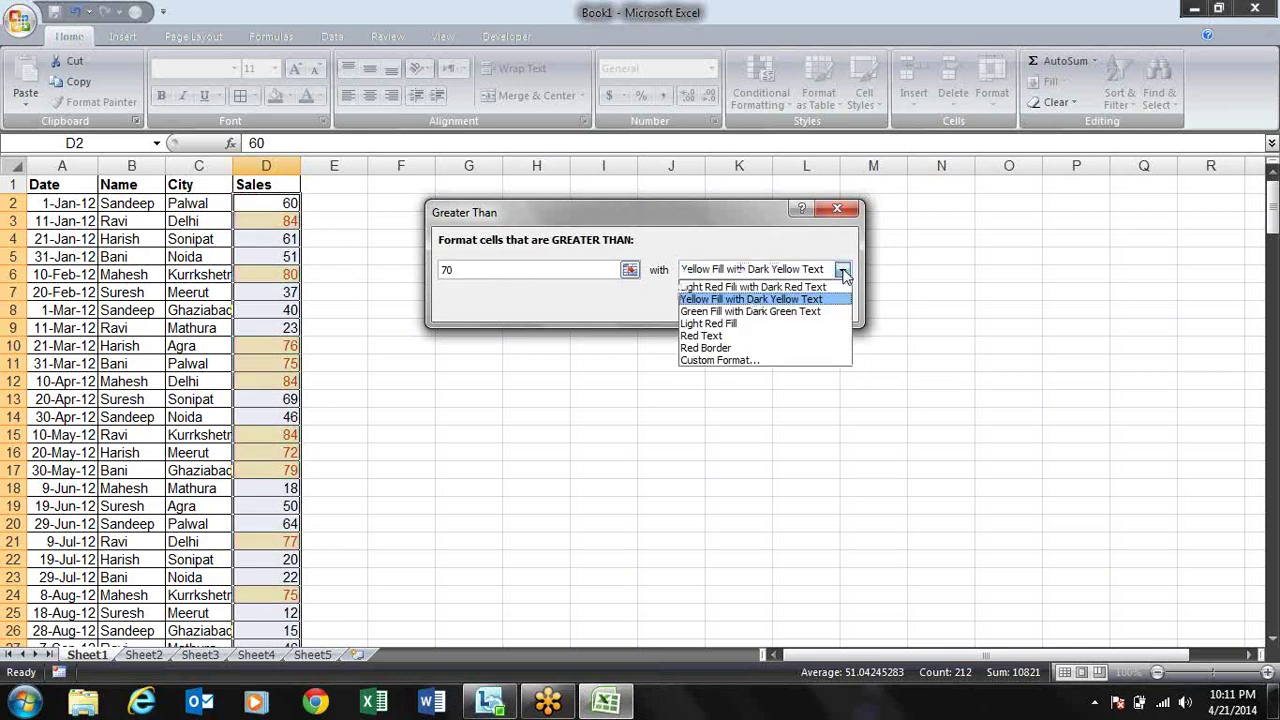
left_click(818, 311)
left_click(843, 270)
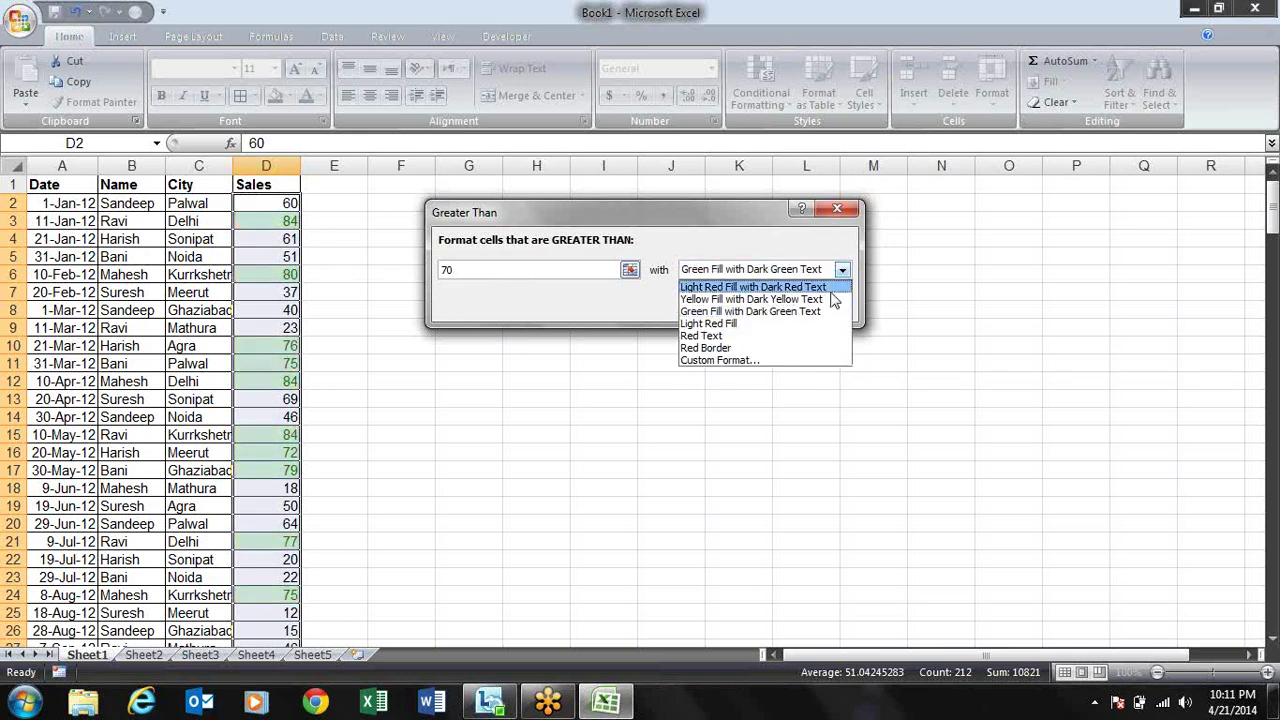
left_click(815, 338)
left_click(842, 270)
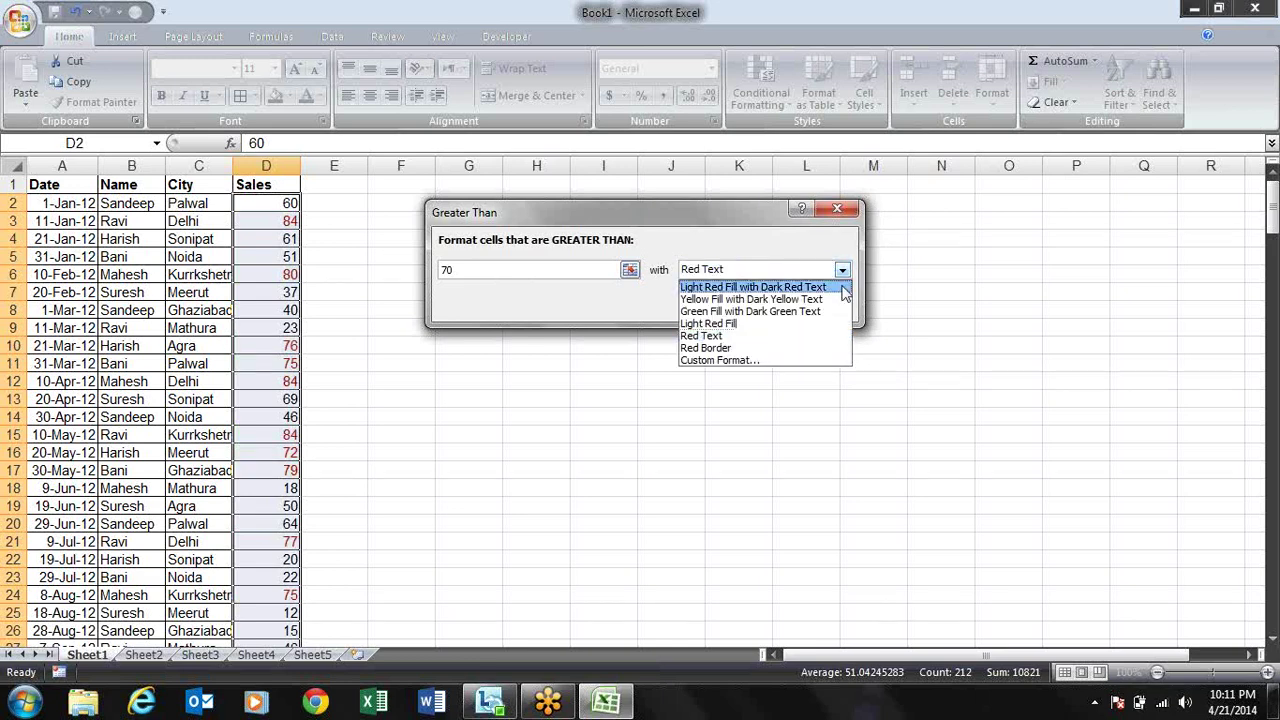
left_click(815, 340)
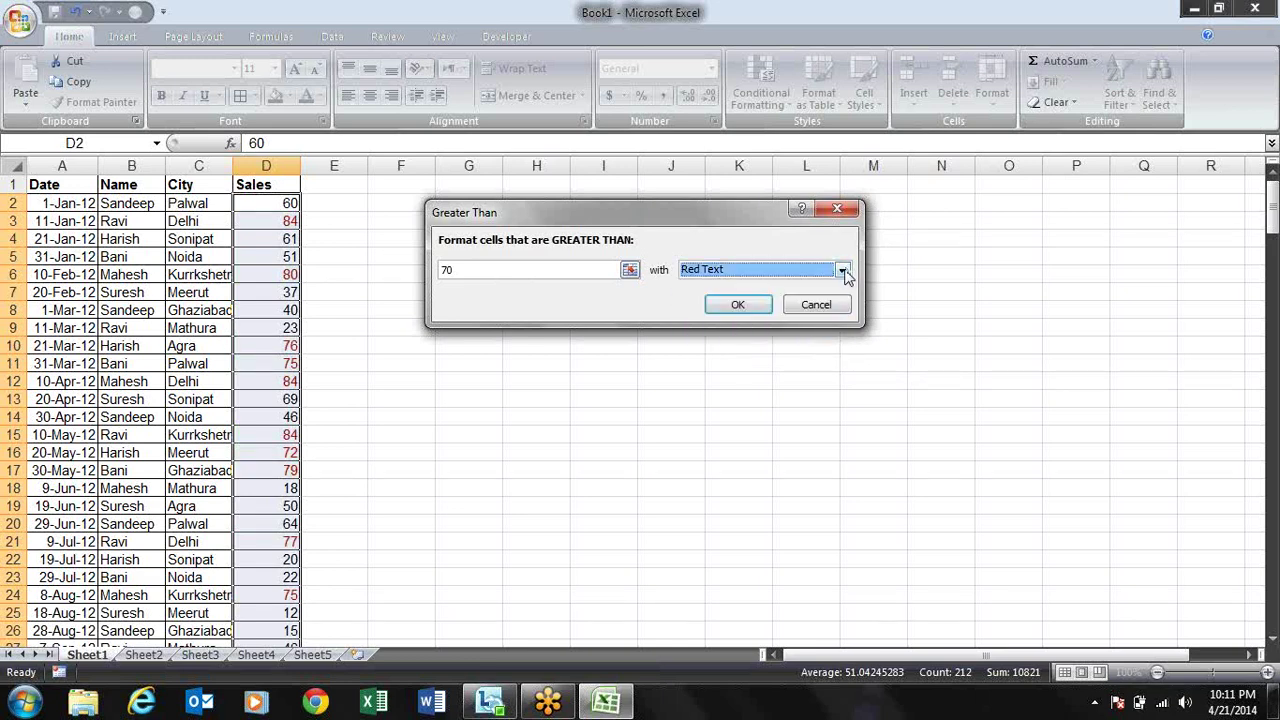
left_click(842, 270)
- Define a custom highlight format with a yellow background fill
left_click(815, 362)
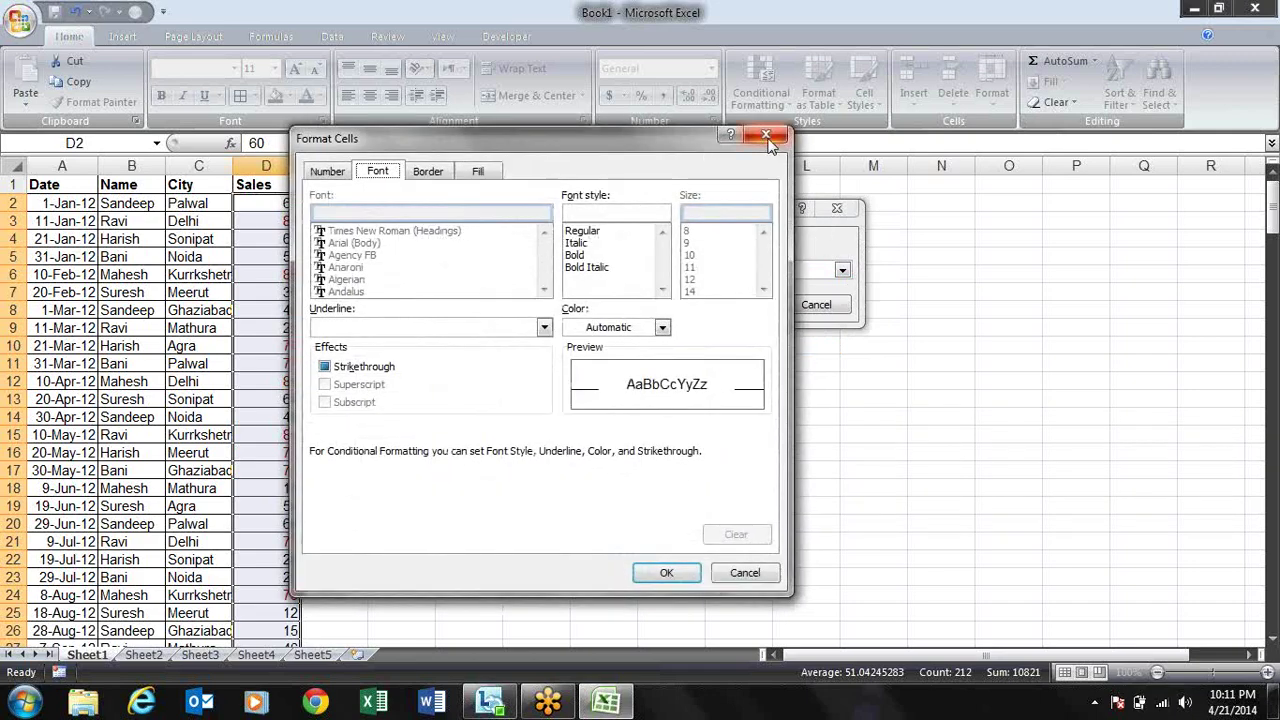
left_click(766, 135)
left_click(842, 270)
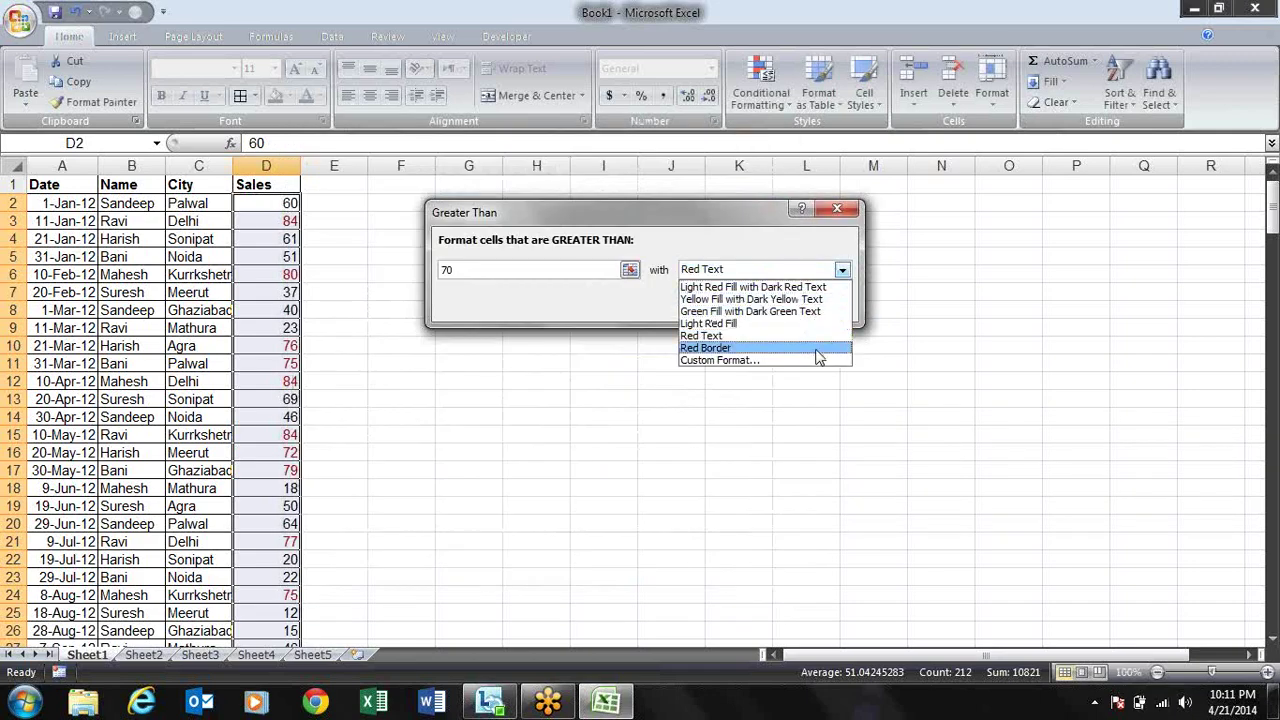
left_click(730, 360)
left_click_drag(597, 141, 871, 170)
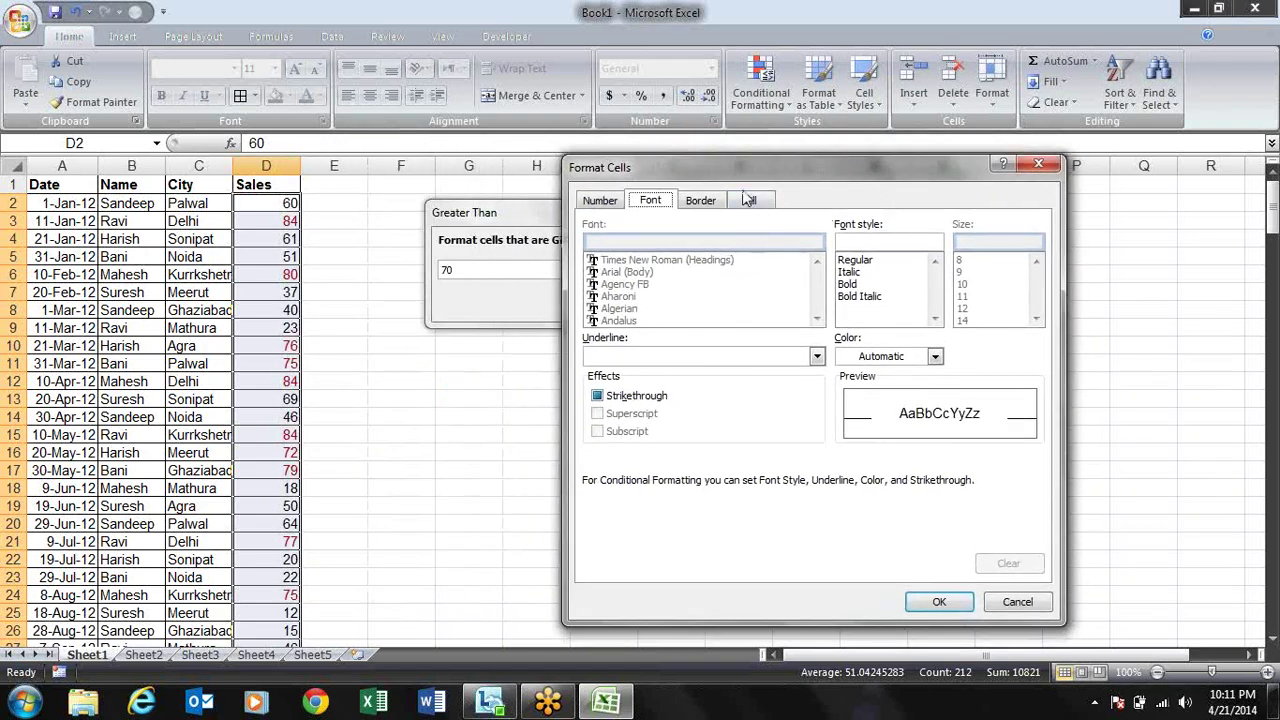
left_click(750, 200)
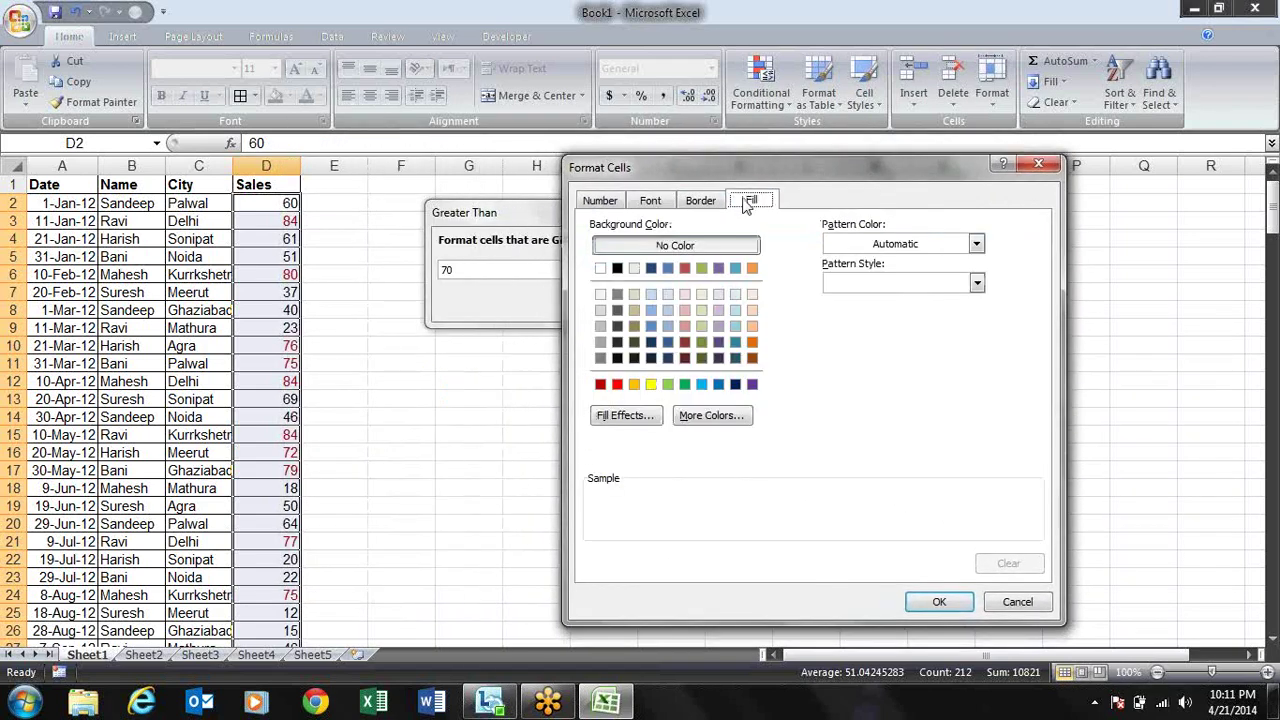
left_click(651, 385)
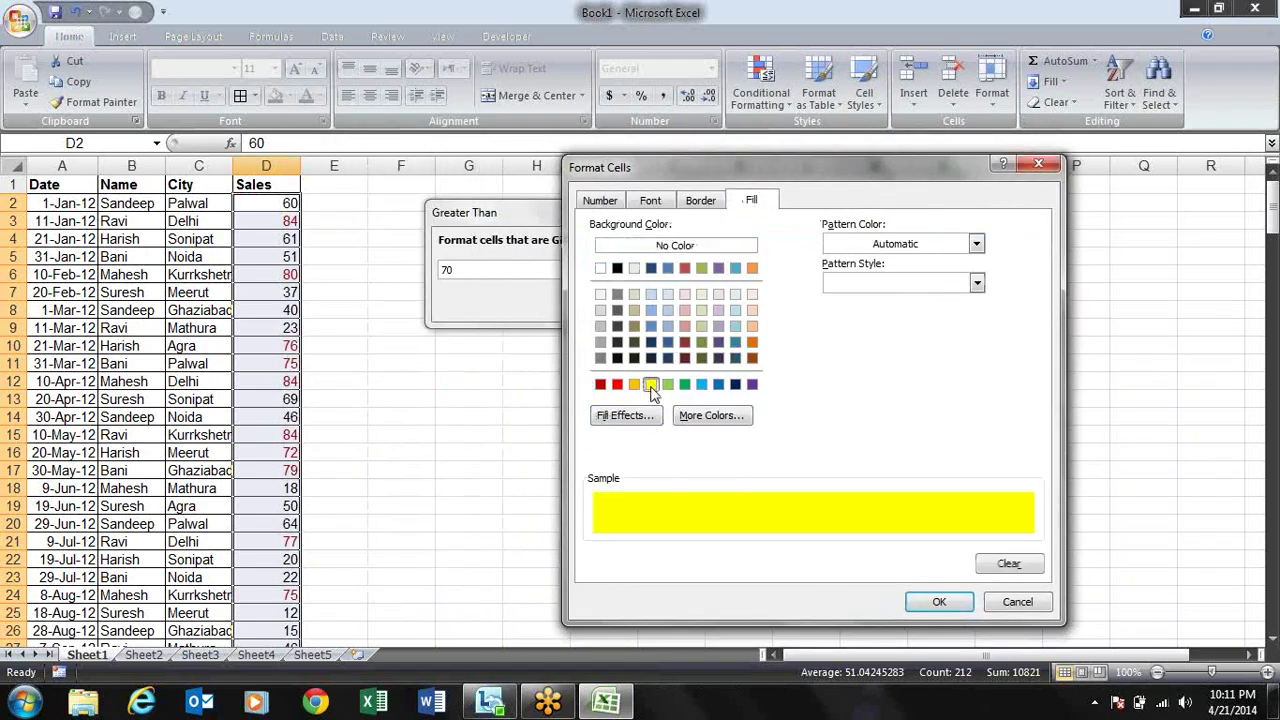
- Make the custom format's font bold, confirm it, and apply the greater-than-70 rule
left_click(692, 203)
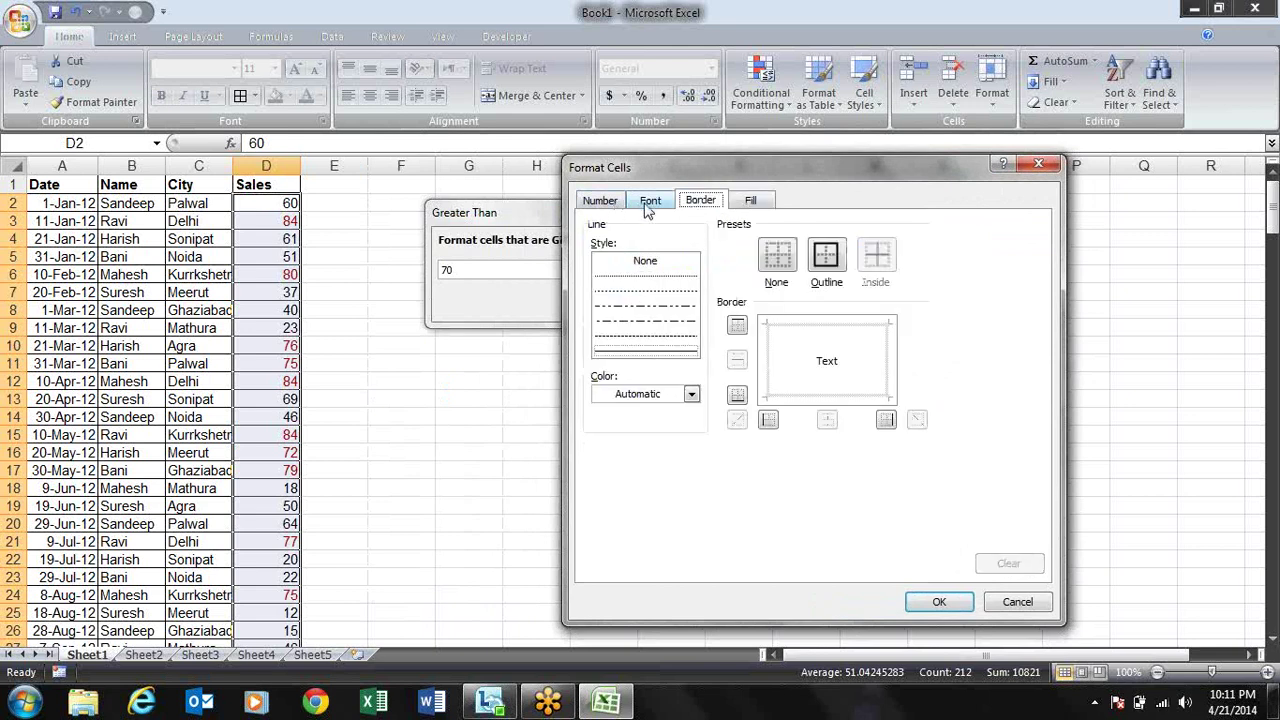
left_click(650, 203)
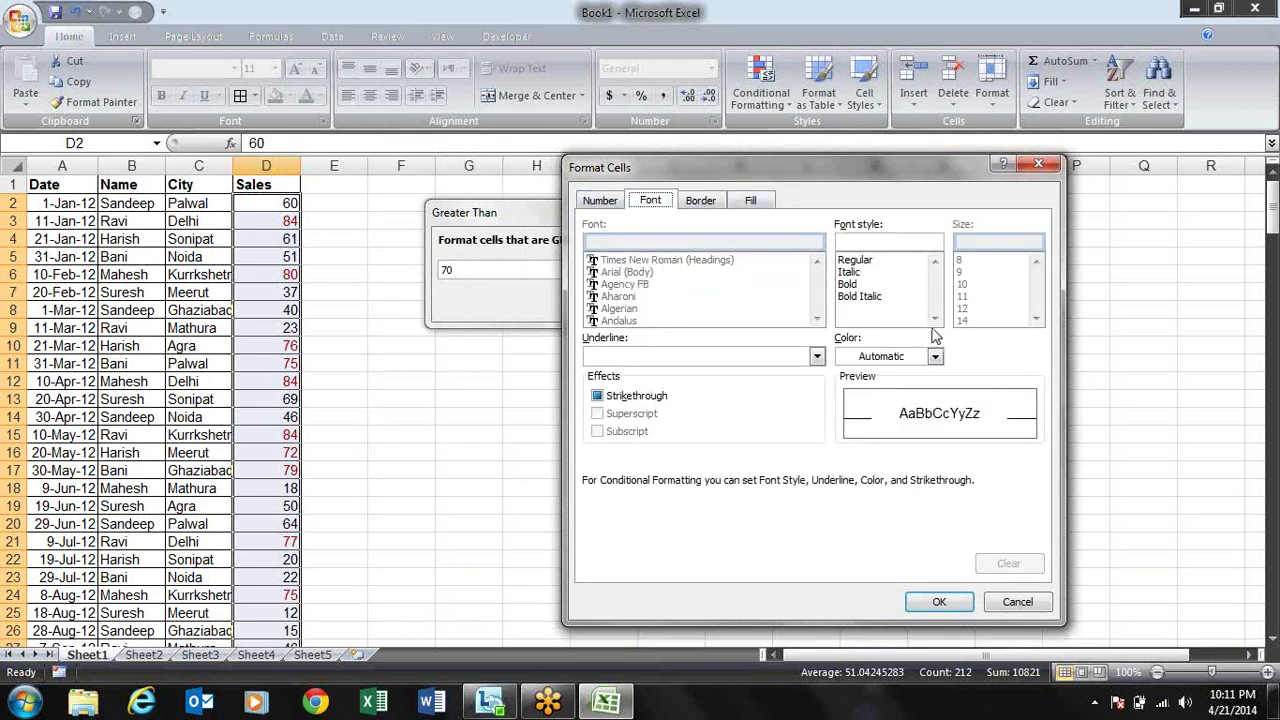
left_click(856, 284)
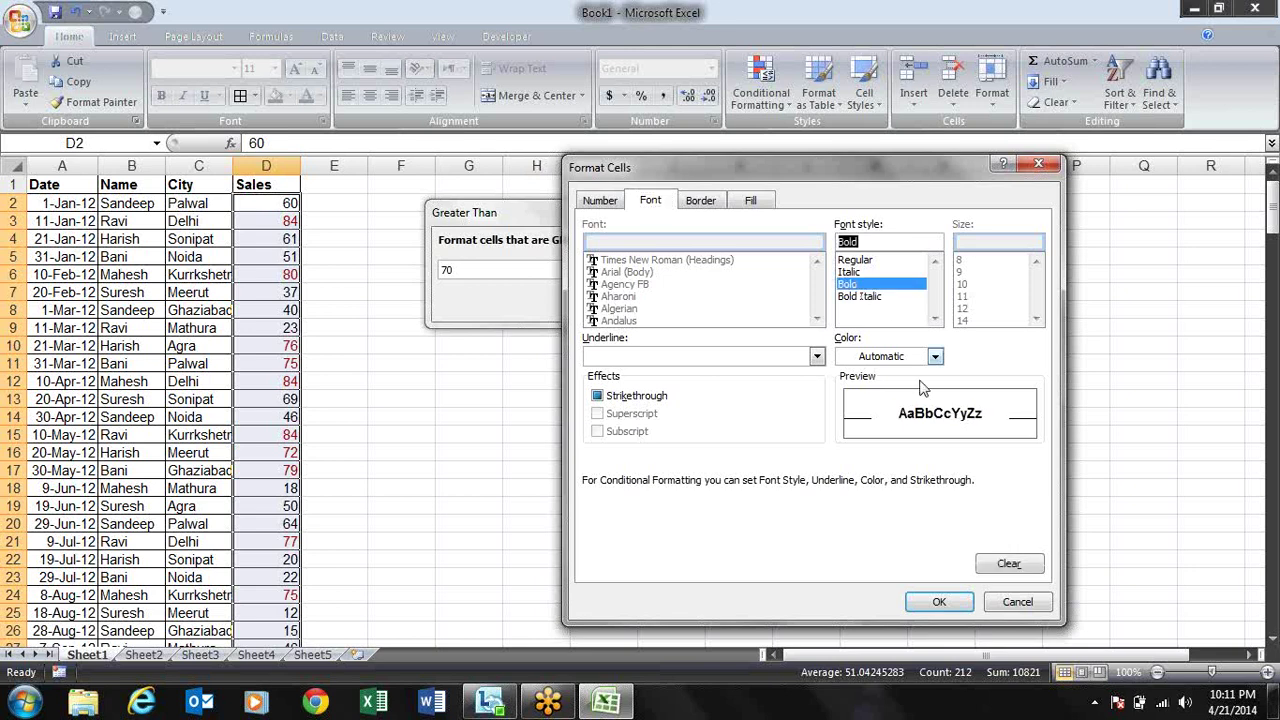
left_click(940, 602)
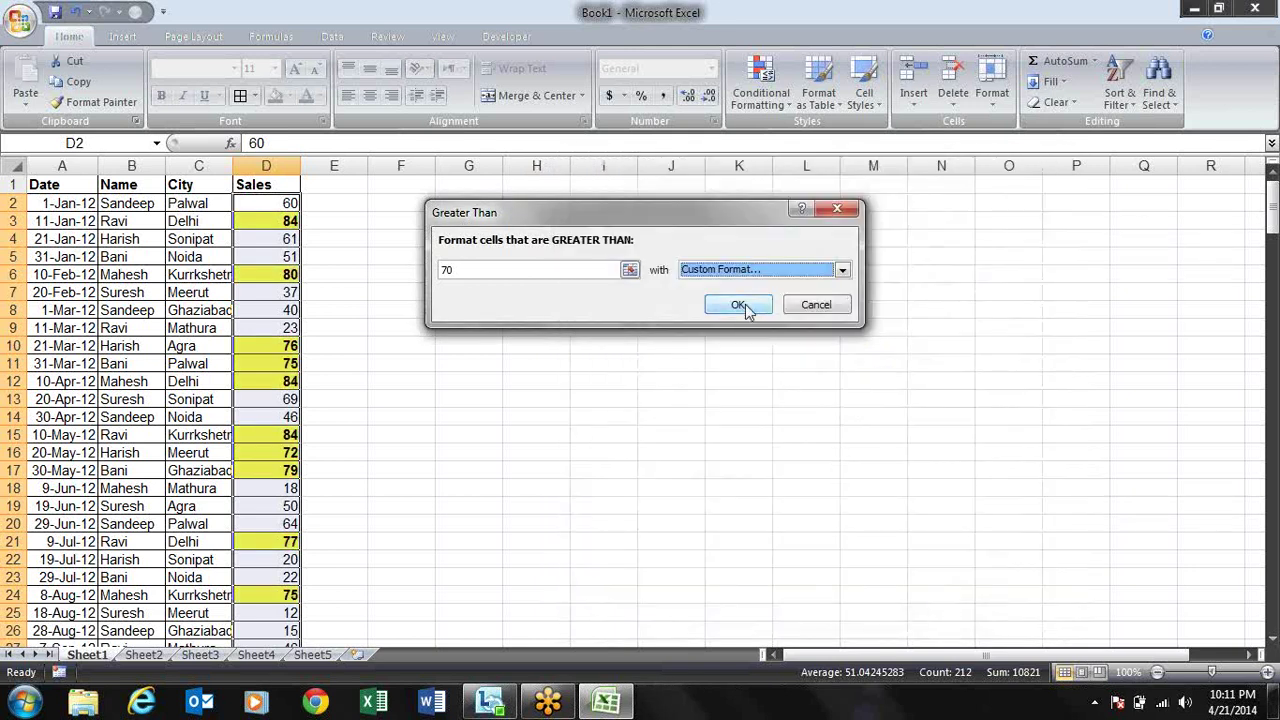
left_click(740, 305)
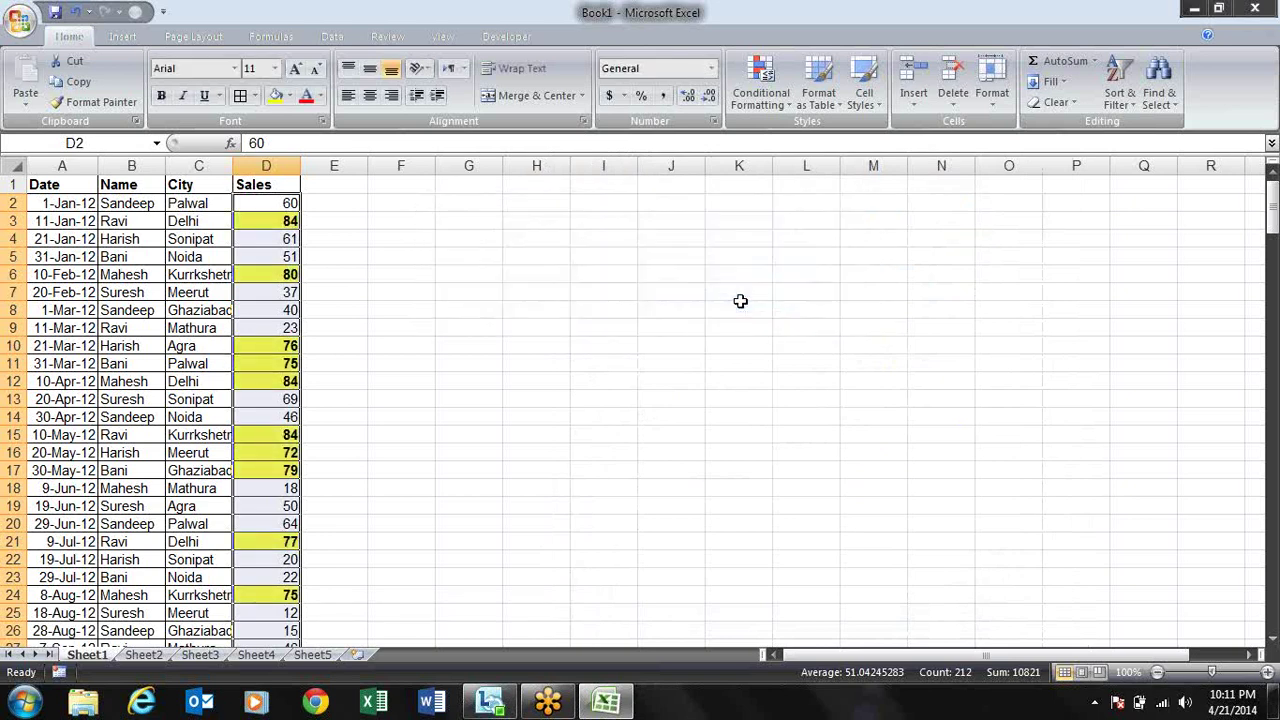
- Clear Rules from Selected Cells to drop the bold yellow highlight from Sales
left_click(785, 112)
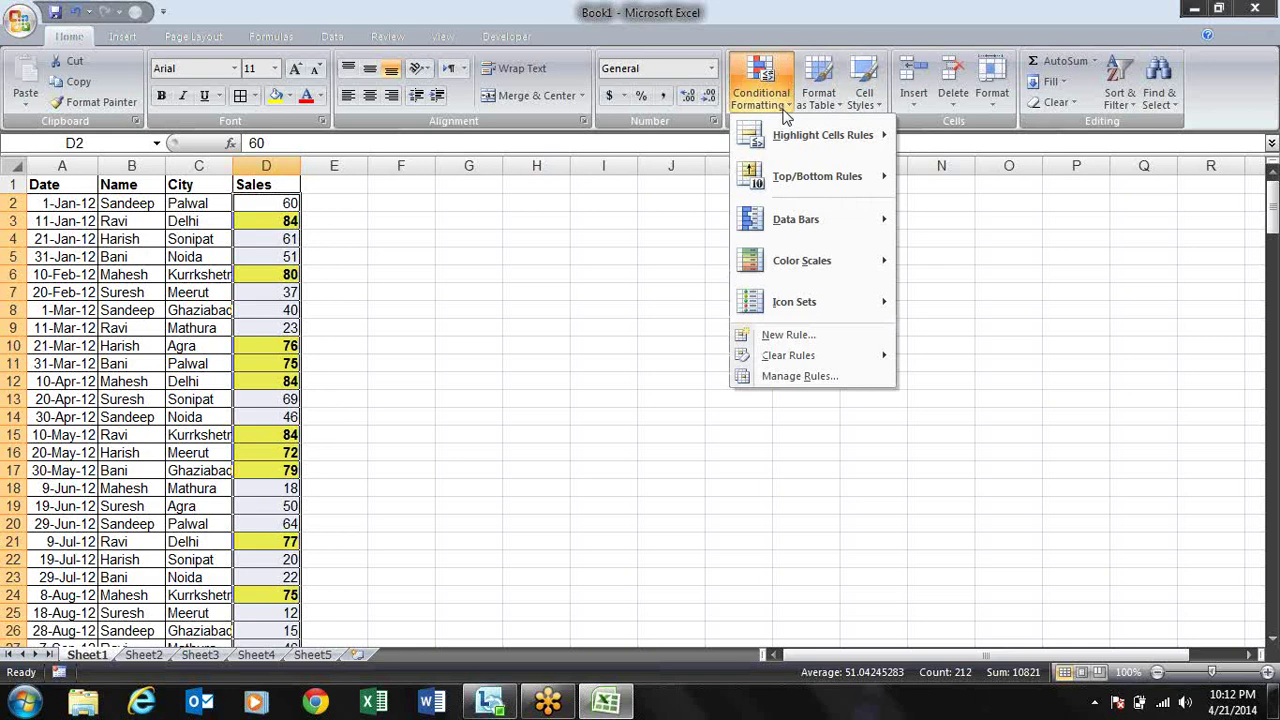
mouse_move(840, 135)
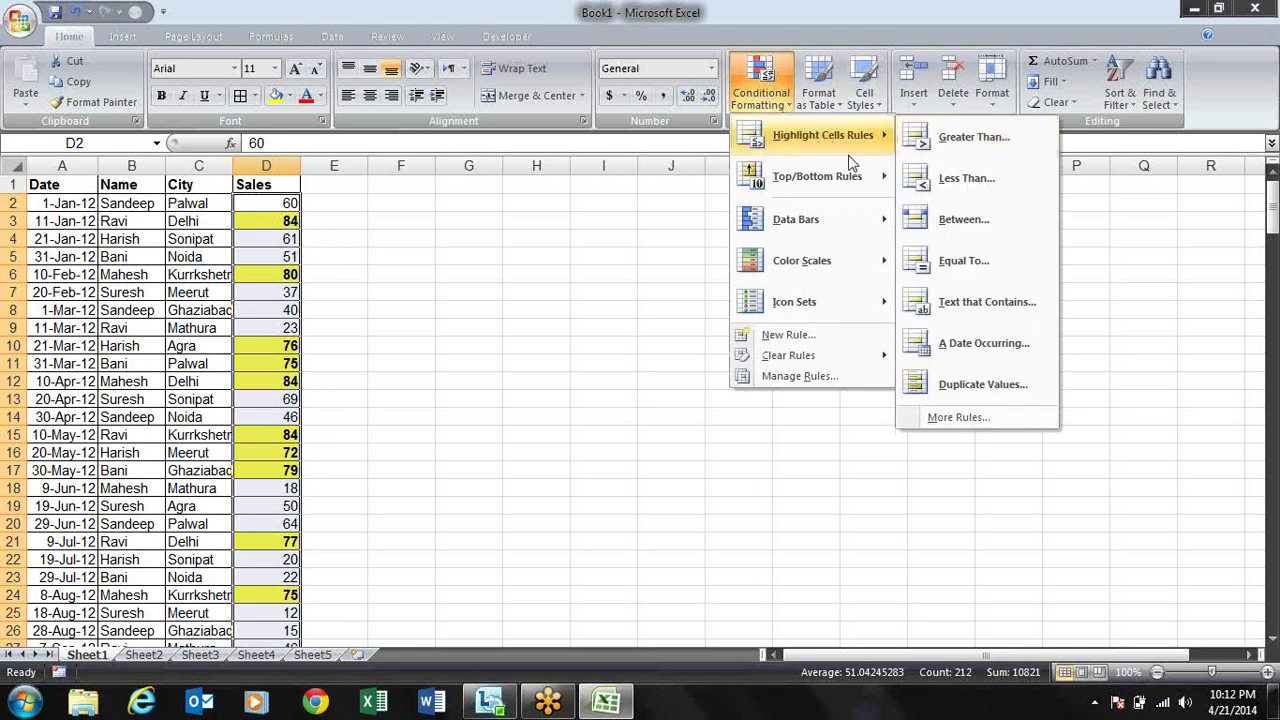
mouse_move(864, 315)
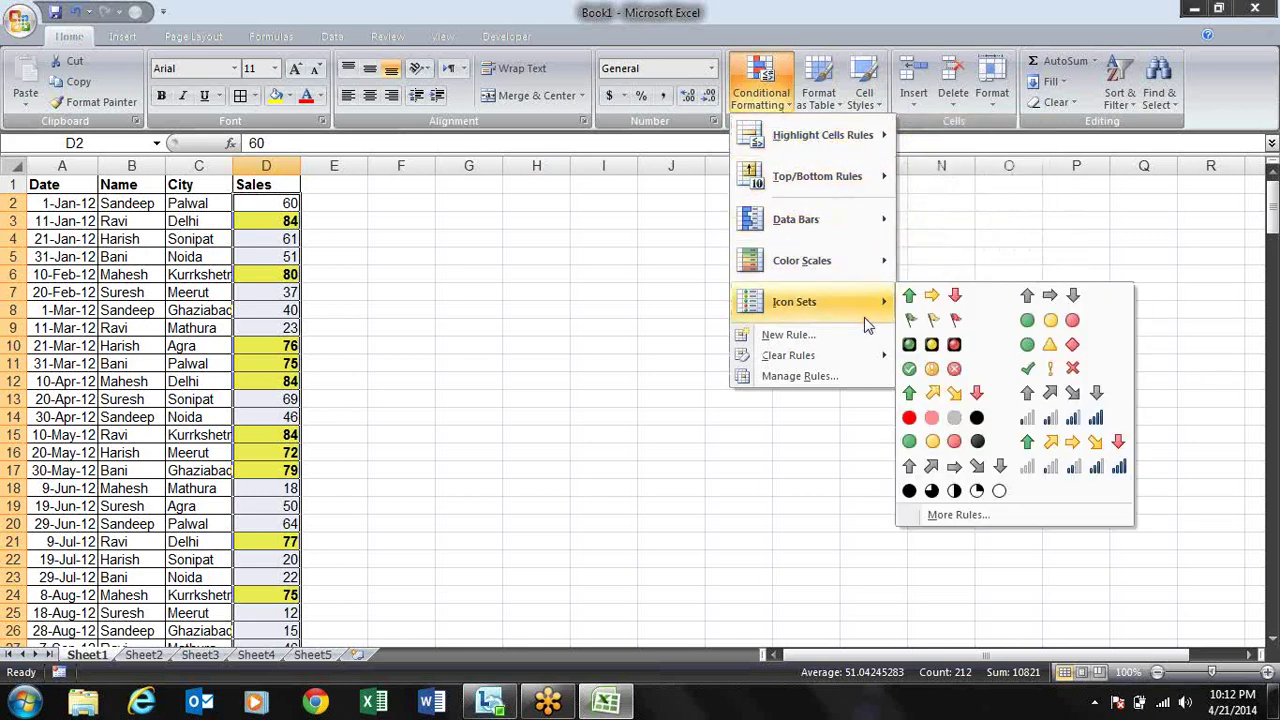
mouse_move(860, 357)
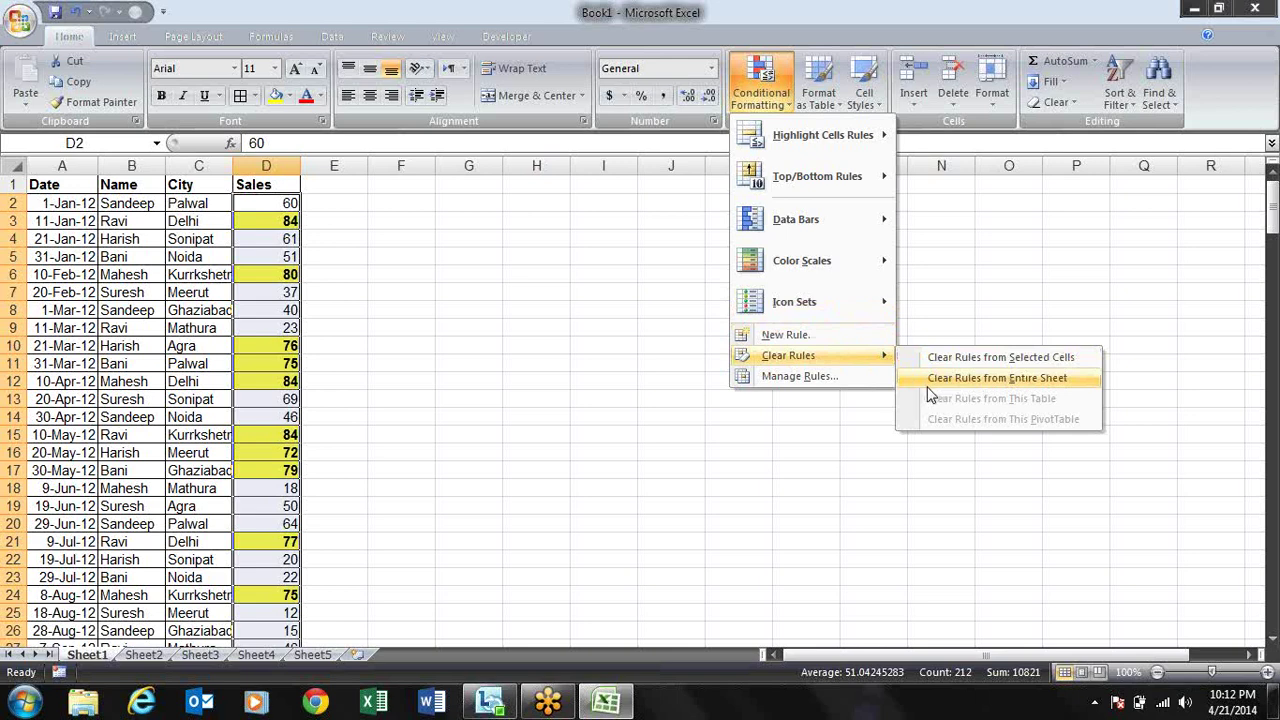
left_click(1019, 364)
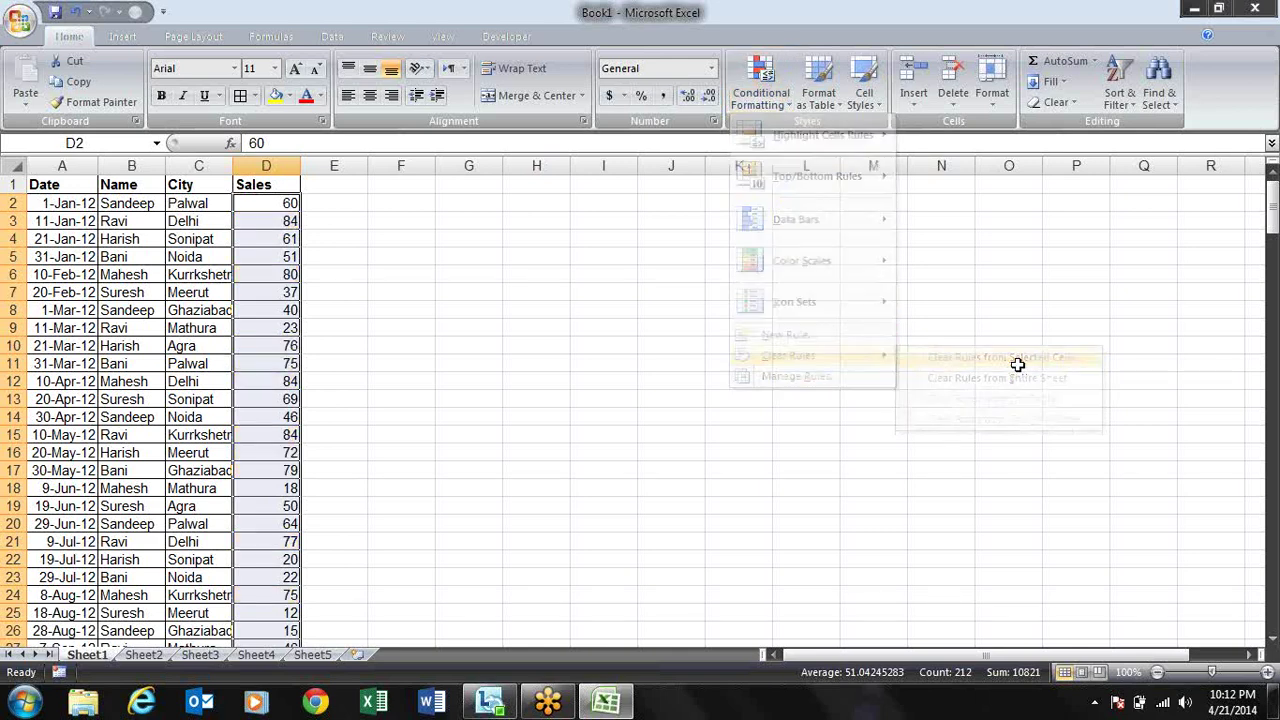
left_click(792, 106)
mouse_move(806, 134)
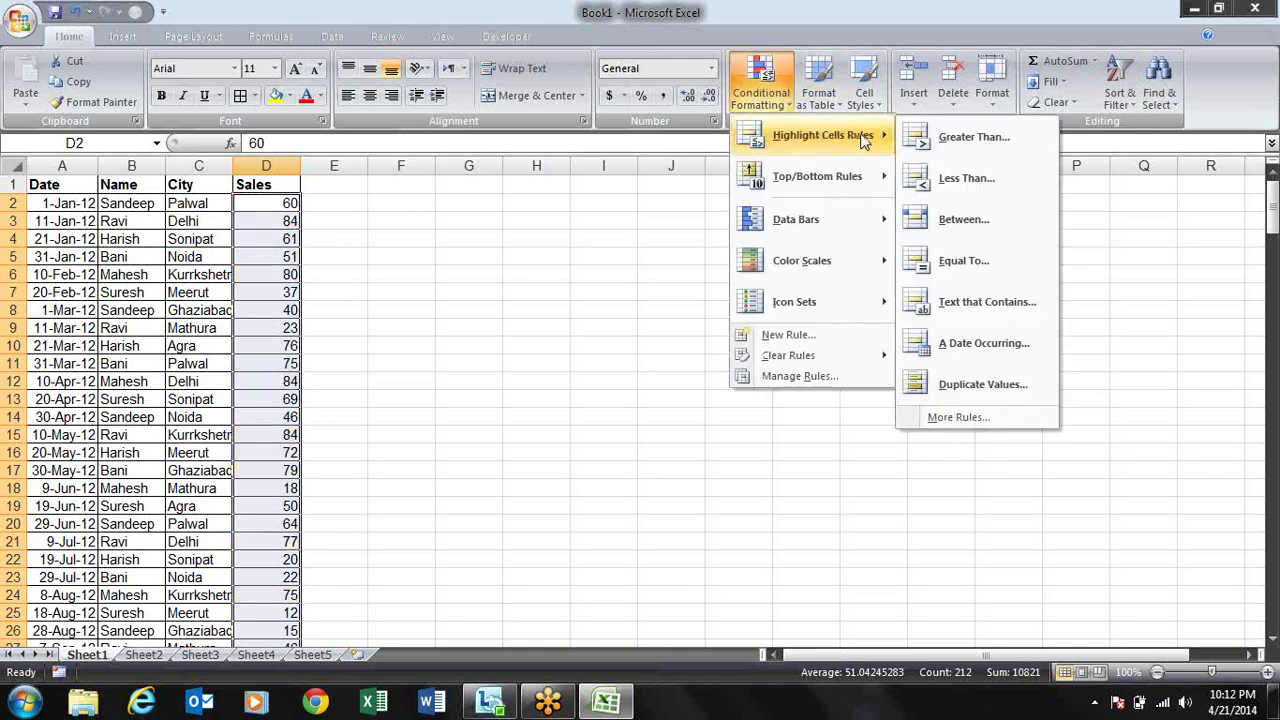
left_click(940, 188)
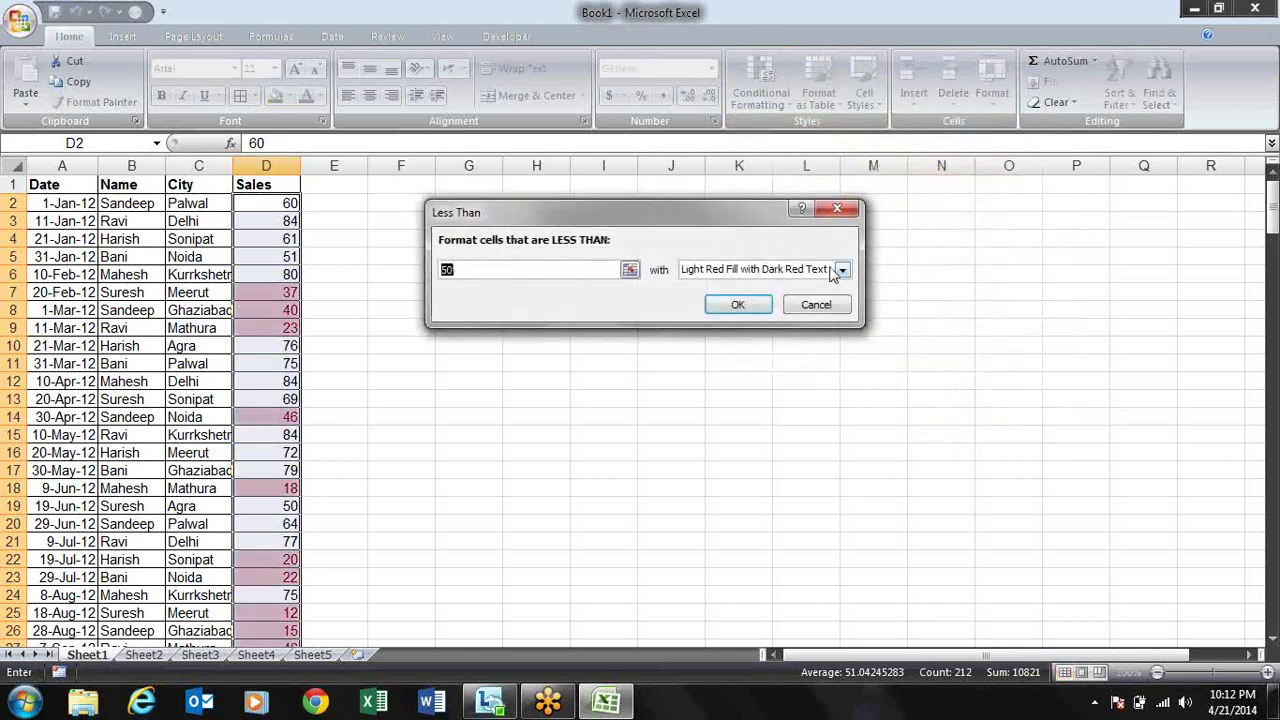
type("20")
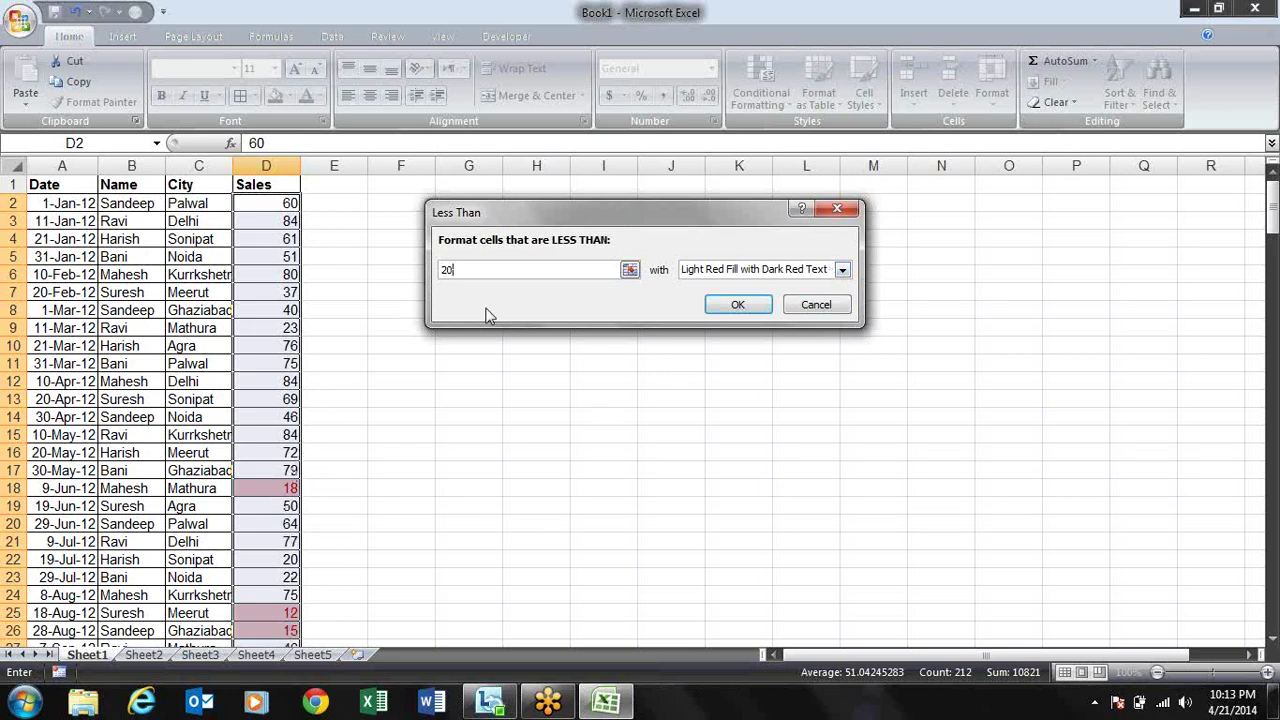
key("Escape")
left_click(778, 100)
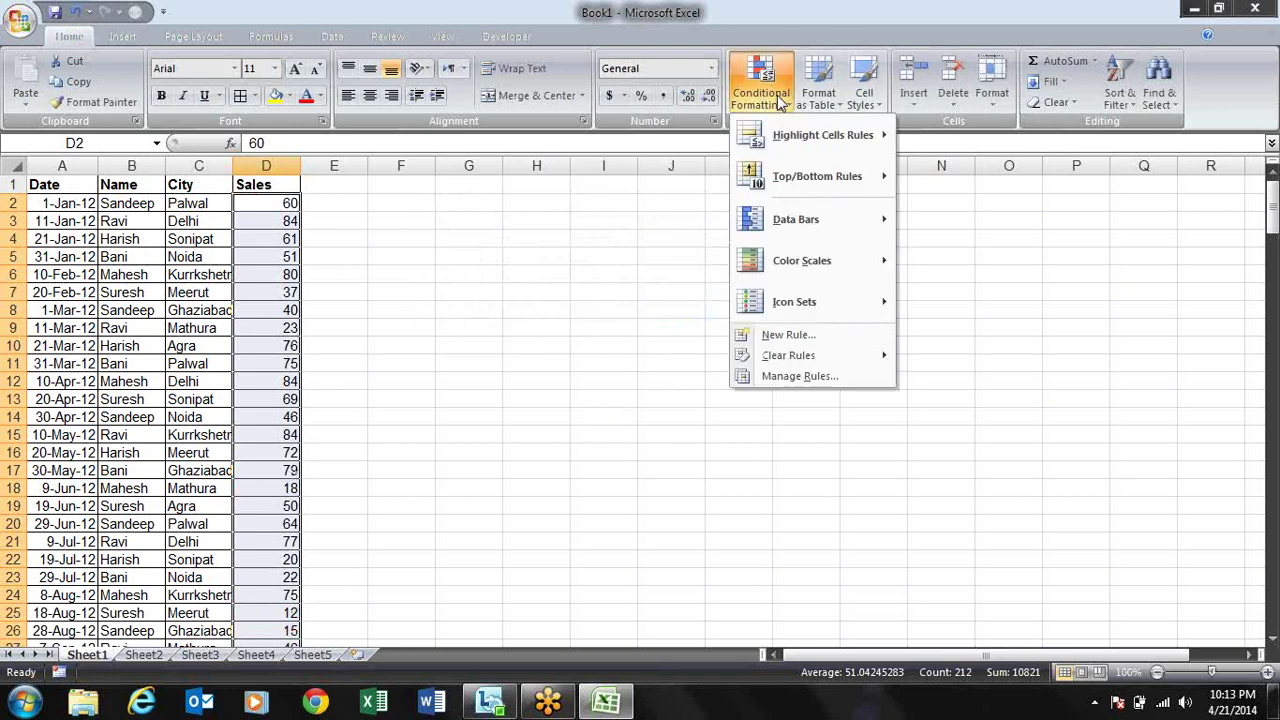
mouse_move(803, 136)
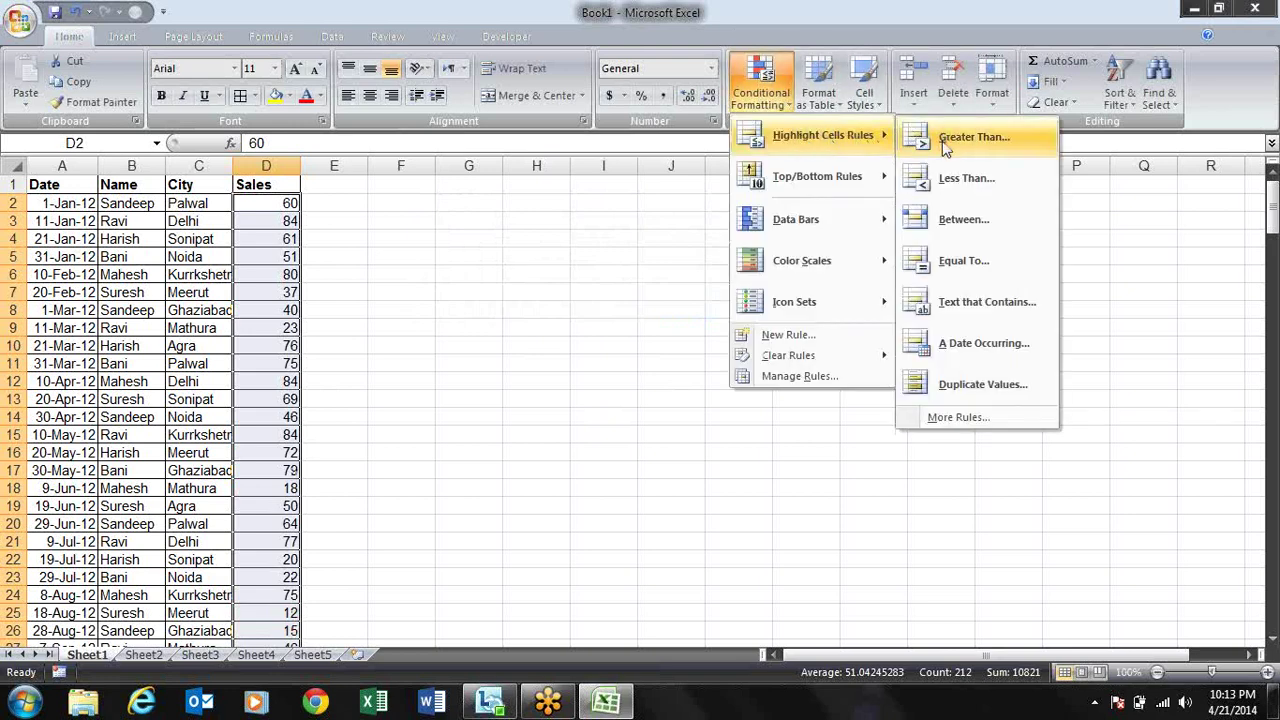
left_click(944, 230)
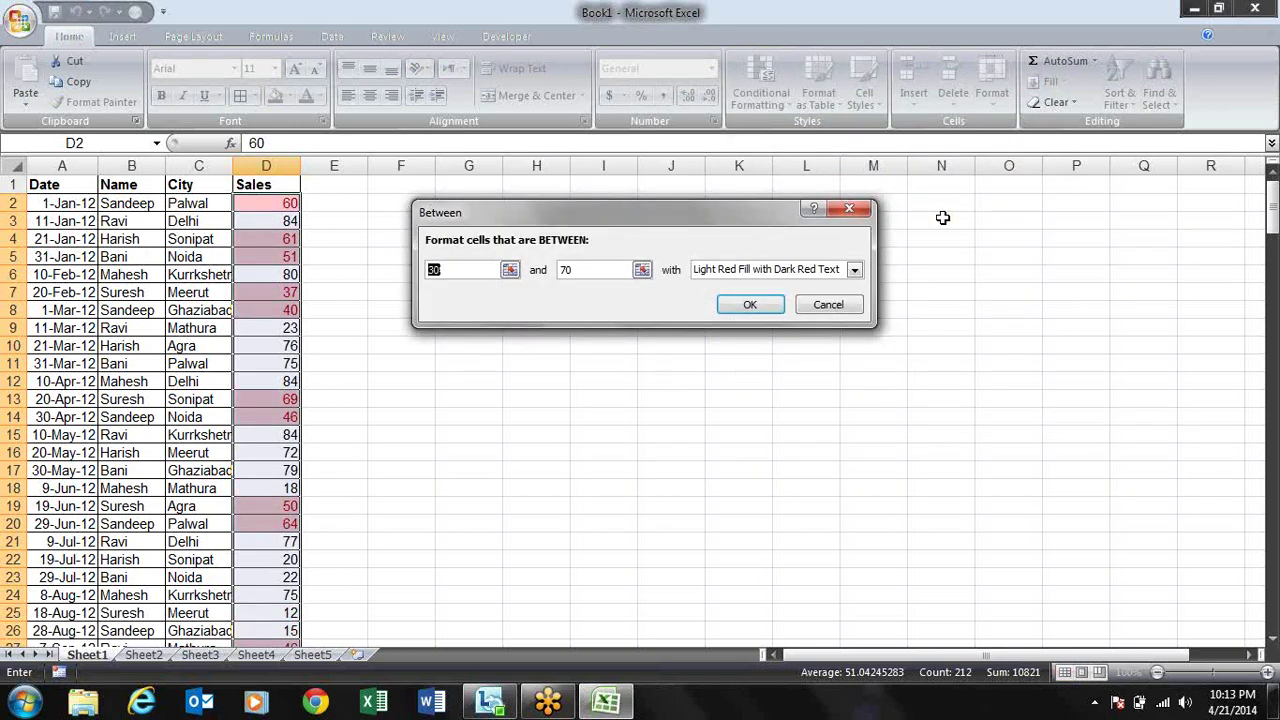
type("20")
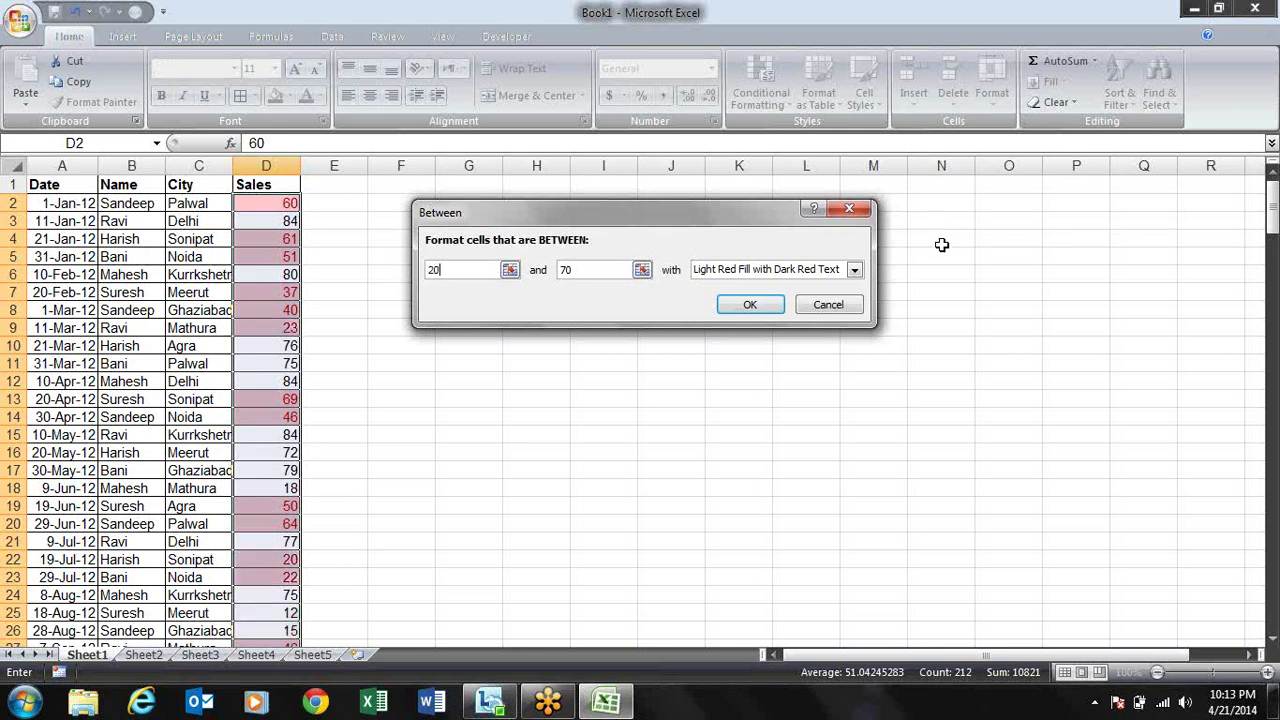
key("Tab")
type("3")
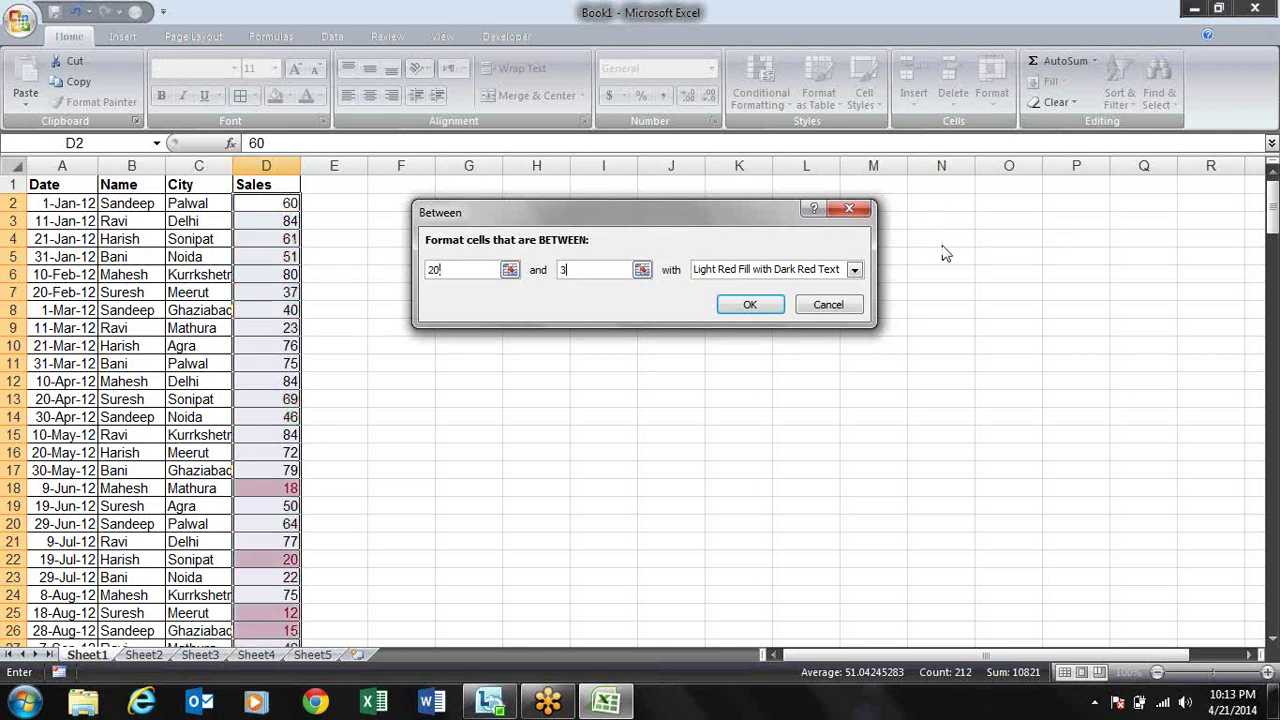
type("0")
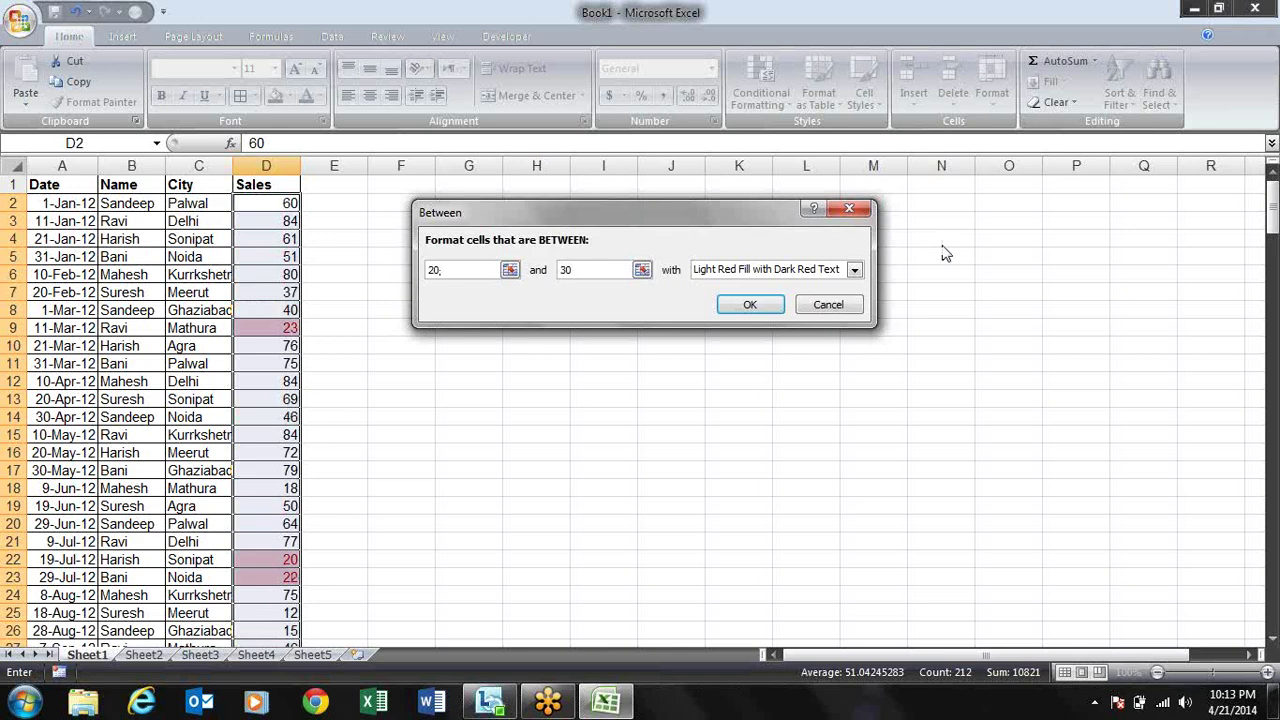
key("Escape")
- Preview an Equal To 79 highlight on Sales, then close the rule without applying it
left_click(758, 85)
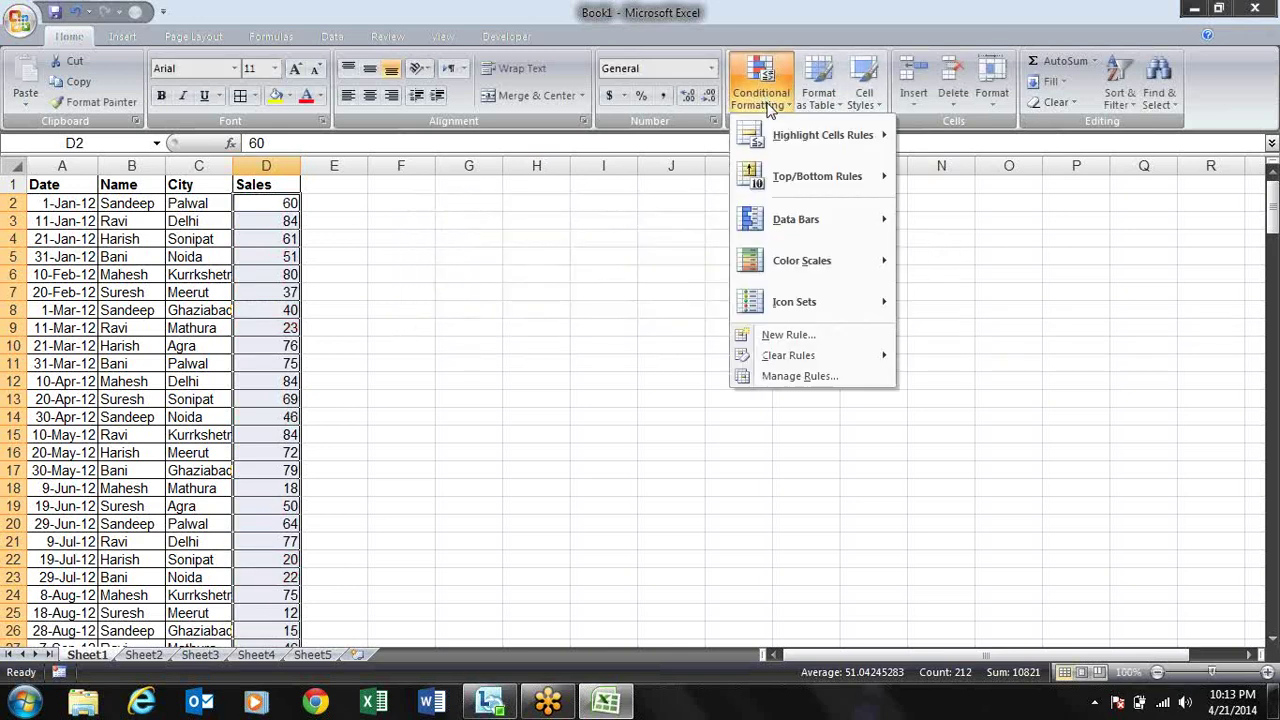
mouse_move(812, 158)
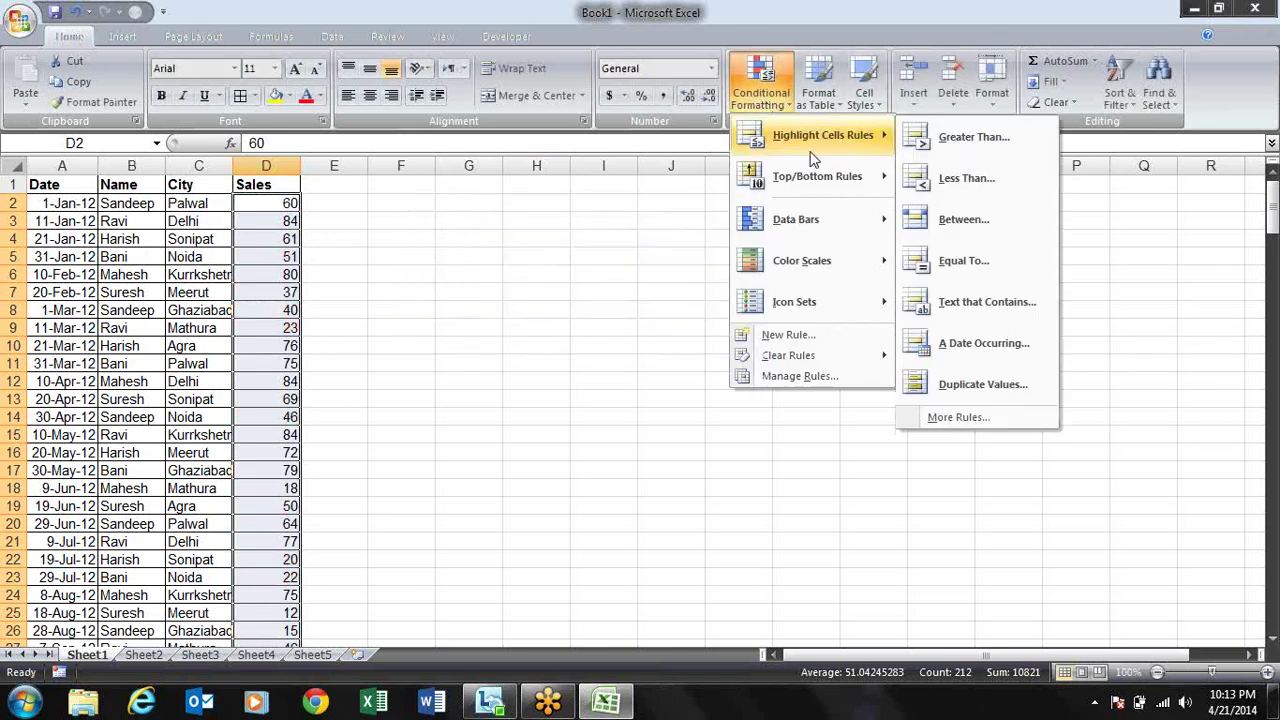
left_click(942, 262)
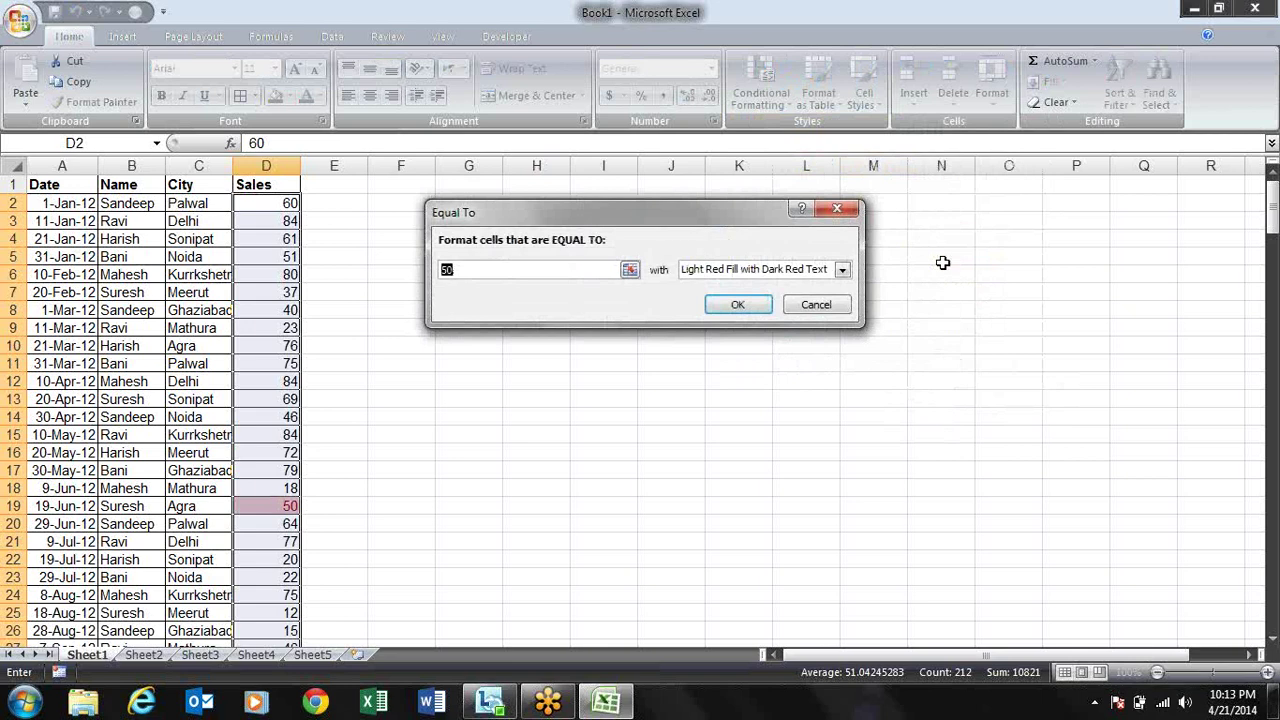
type("18")
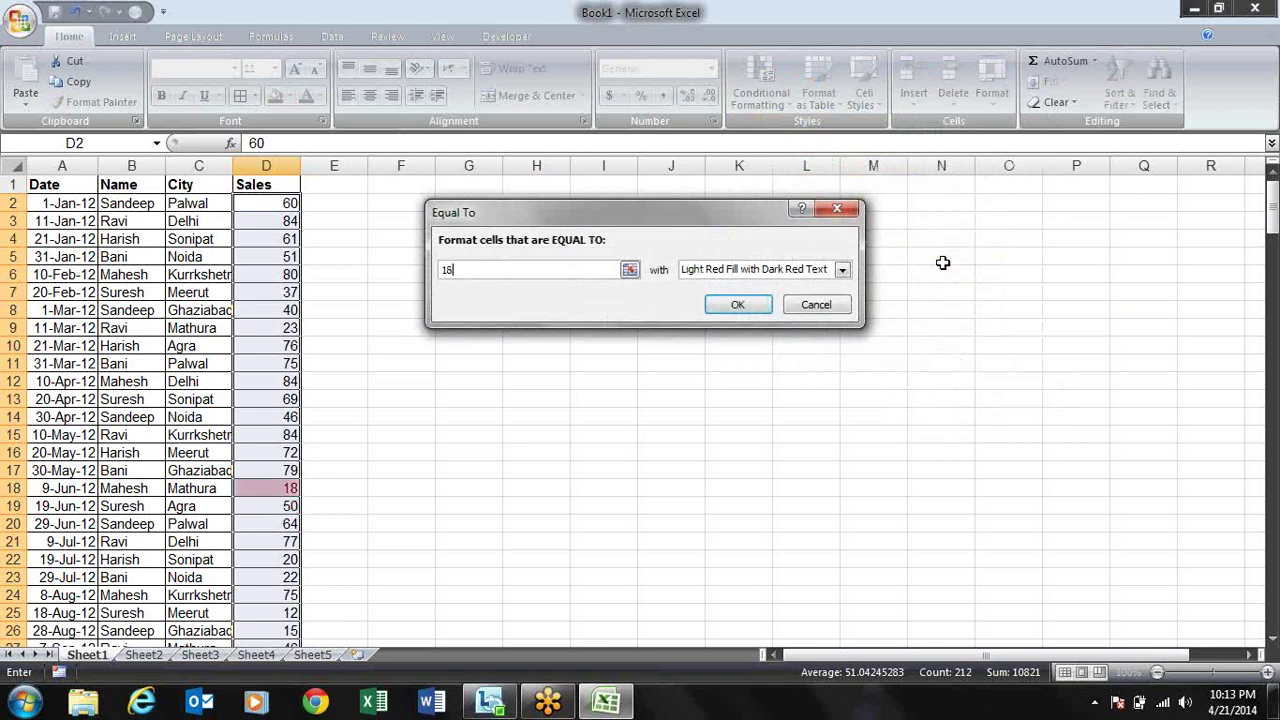
type("7")
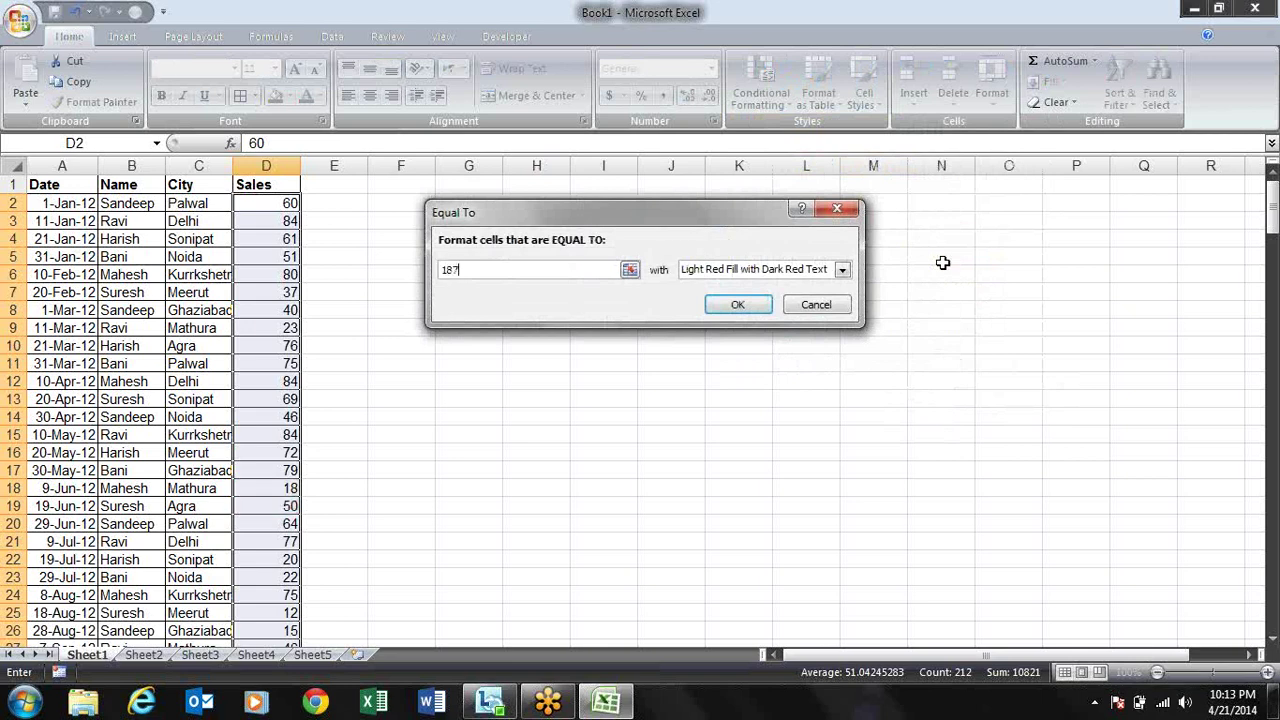
type("9")
key("BackSpace")
key("BackSpace")
key("BackSpace")
key("BackSpace")
type("7")
type("9")
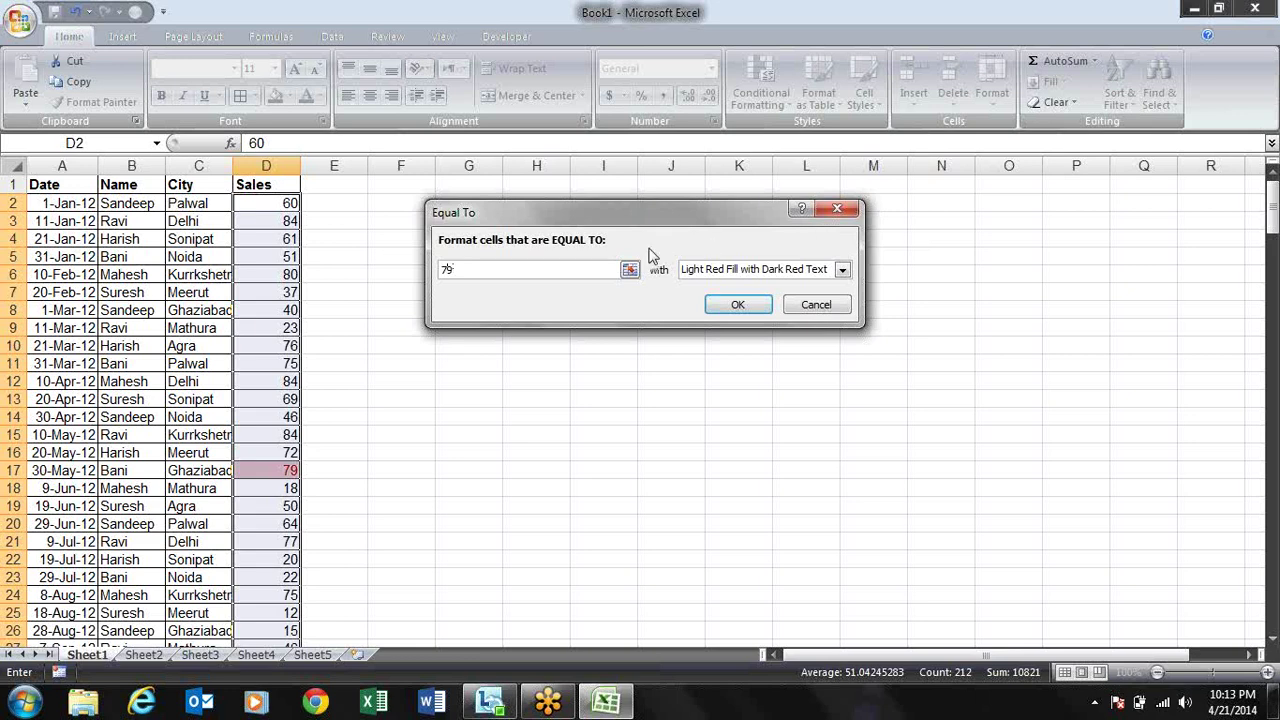
left_click(760, 305)
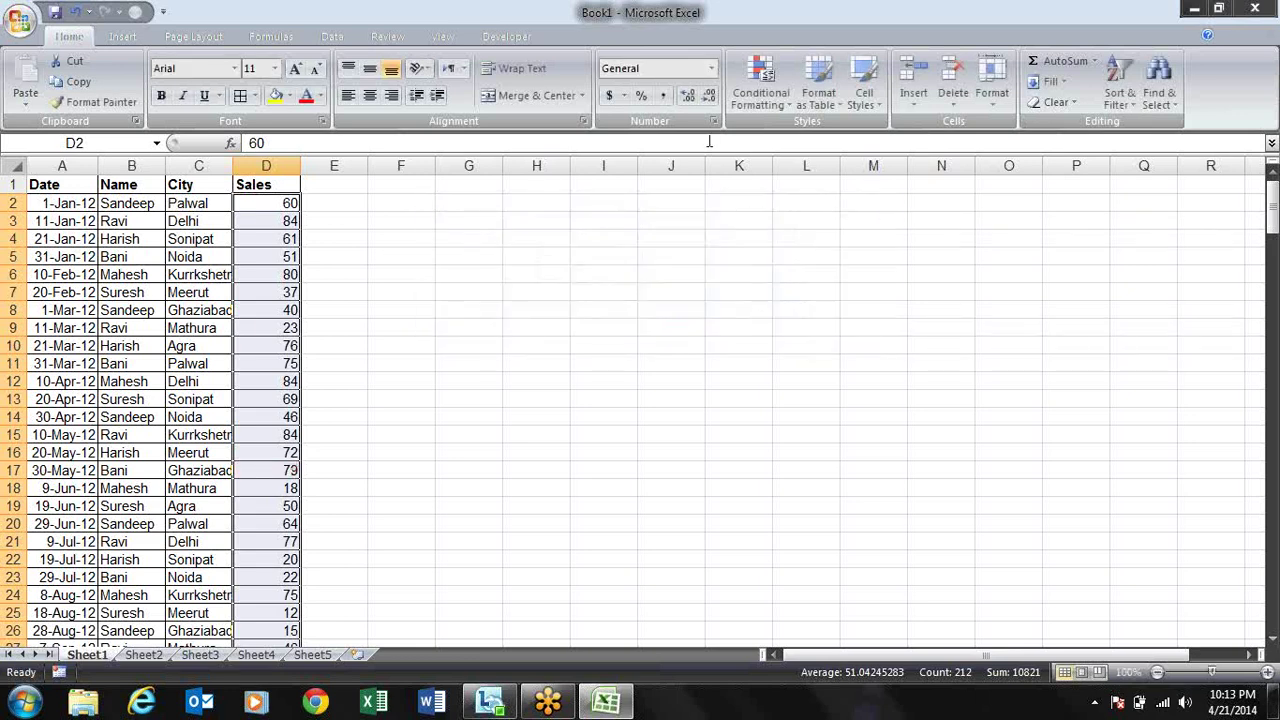
left_click(760, 85)
mouse_move(822, 131)
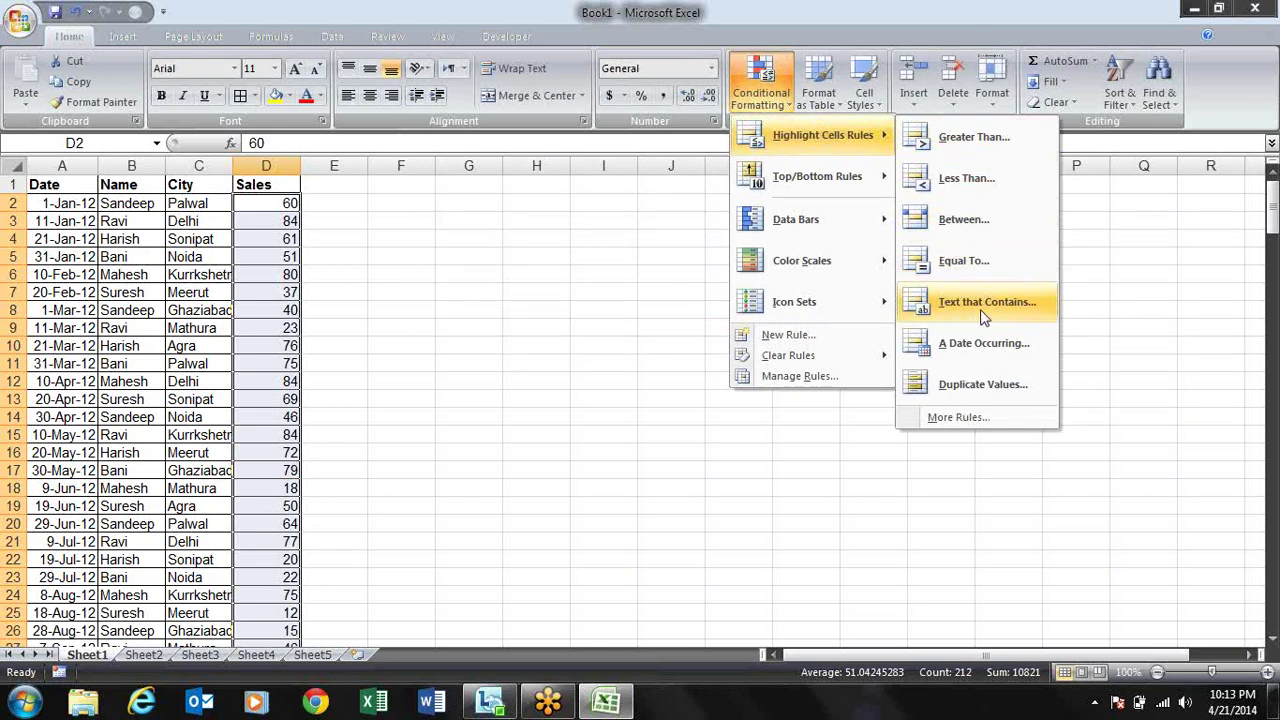
left_click(1018, 312)
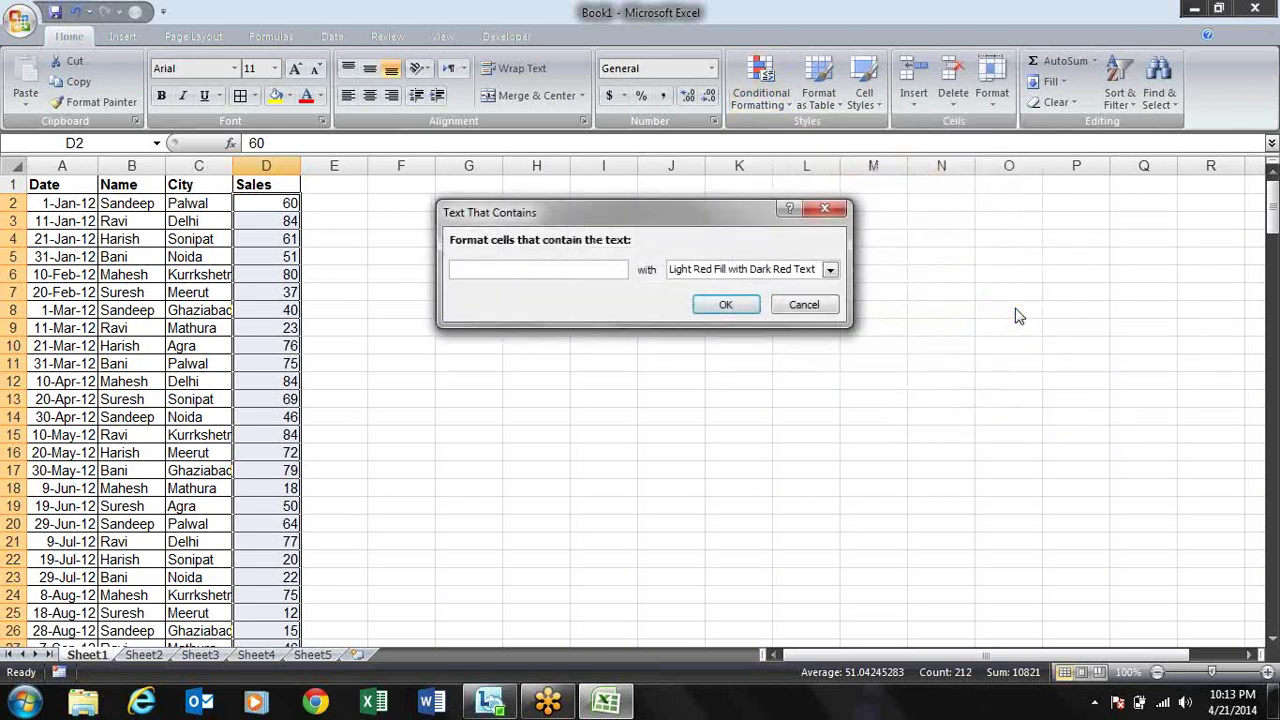
key("Escape")
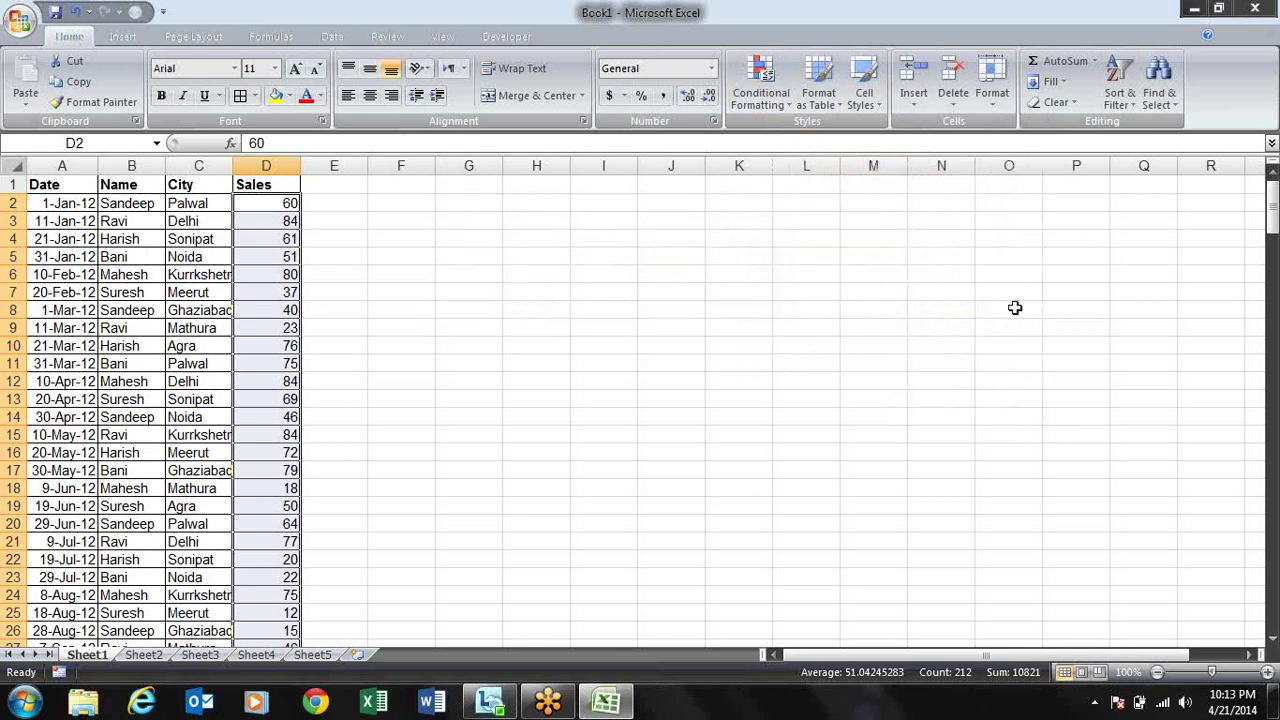
key("Left")
key("Left")
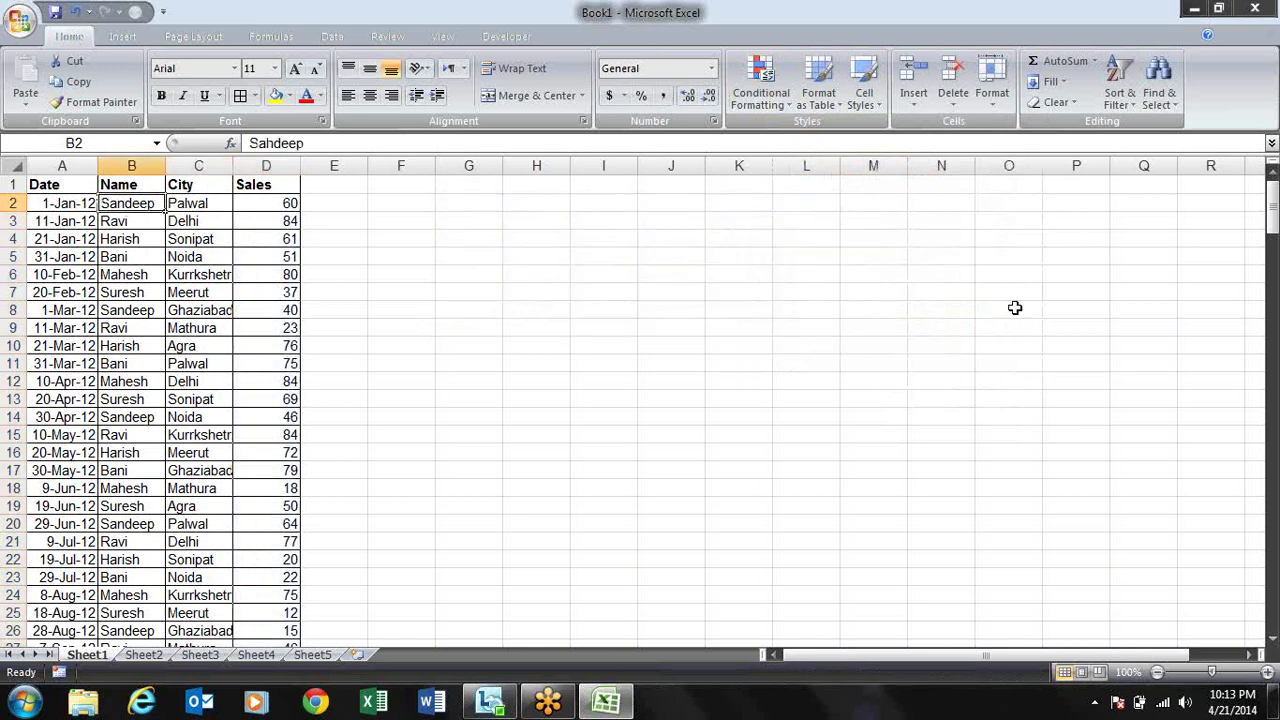
key("ctrl+shift+Down")
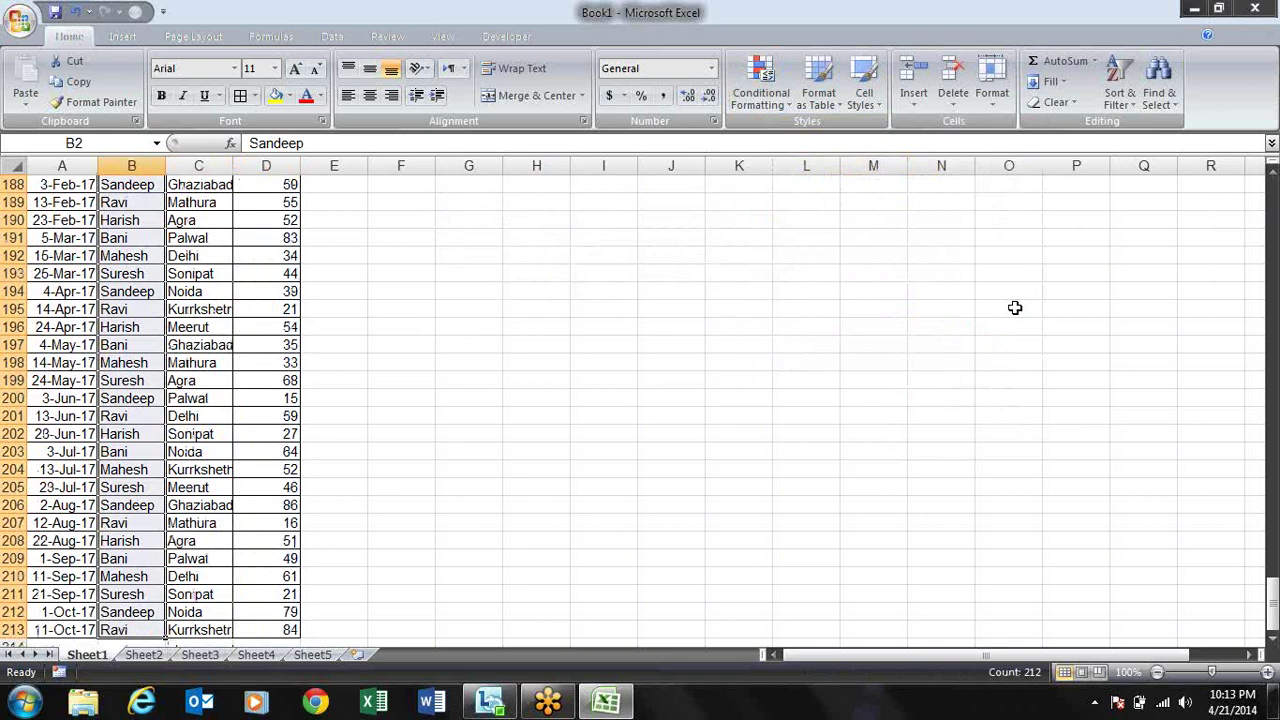
left_click_drag(1272, 592, 1260, 130)
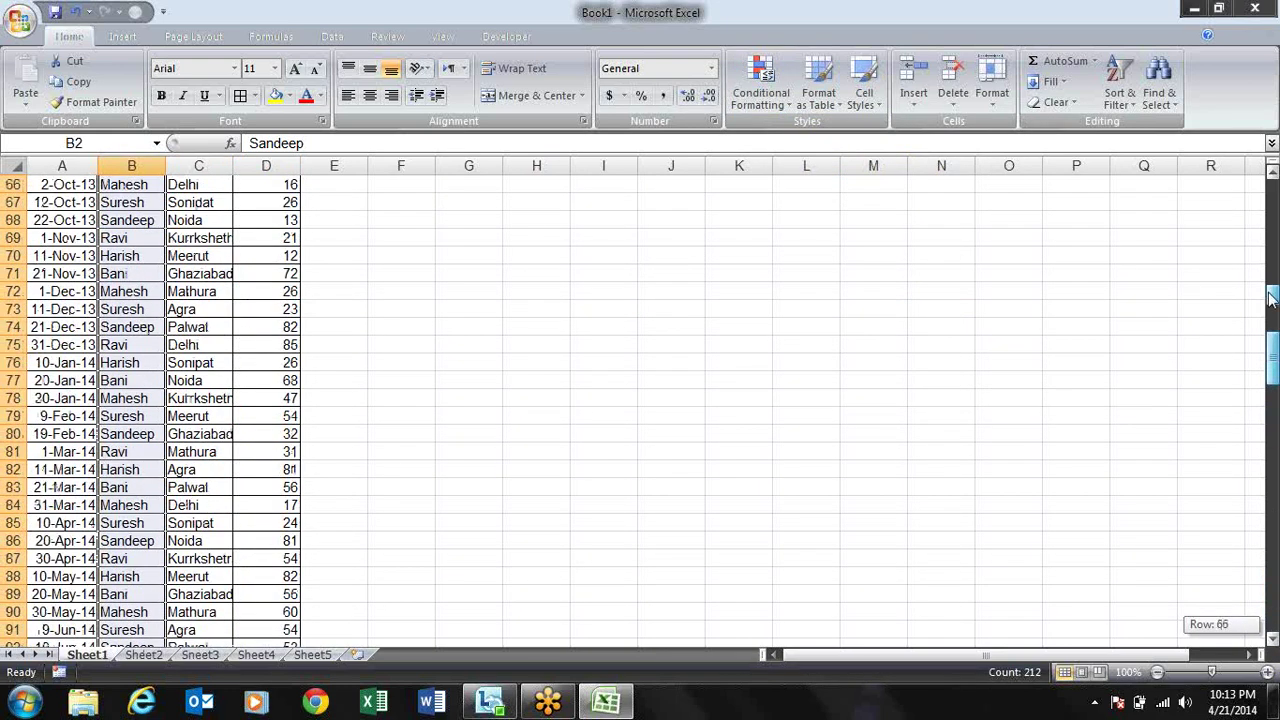
left_click(760, 80)
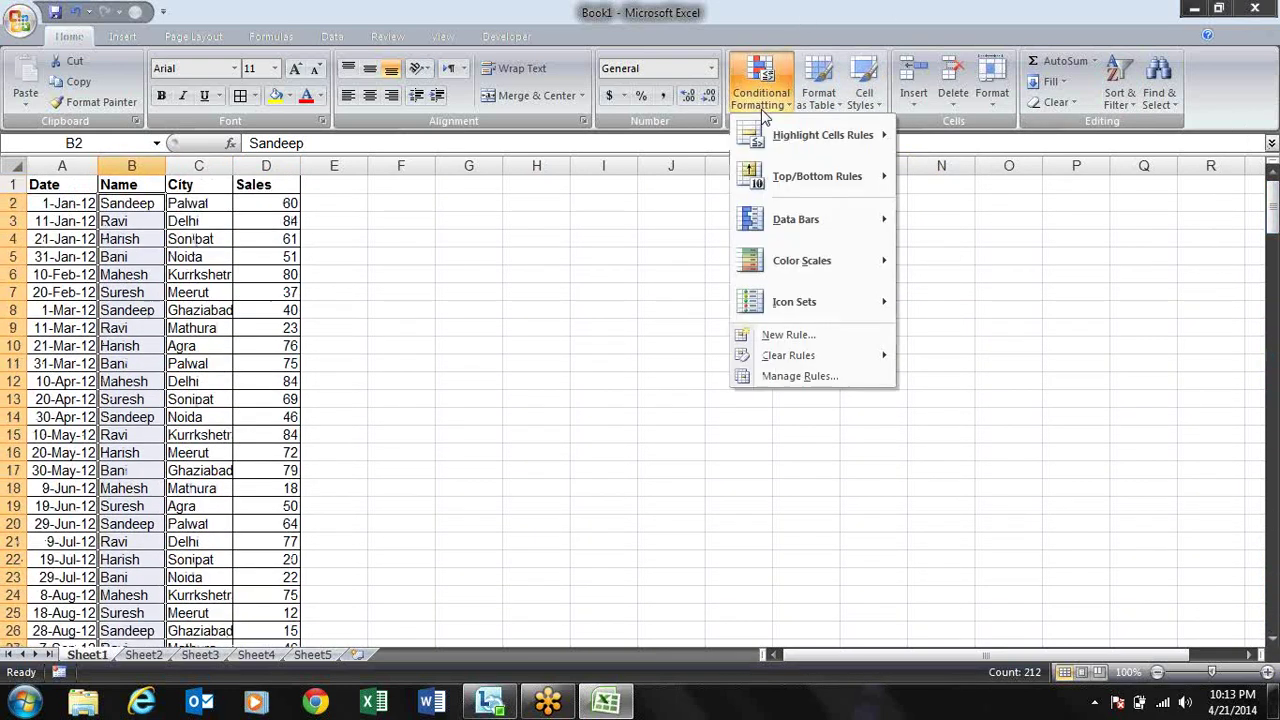
mouse_move(868, 140)
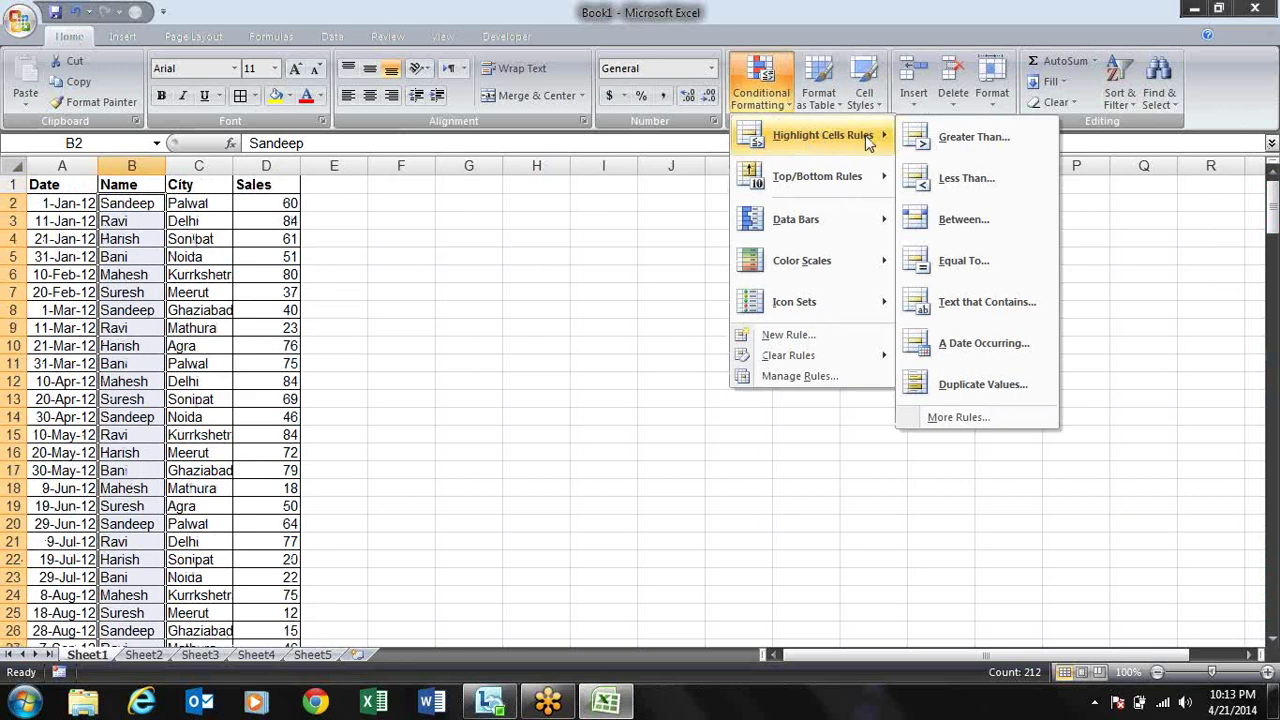
left_click(952, 302)
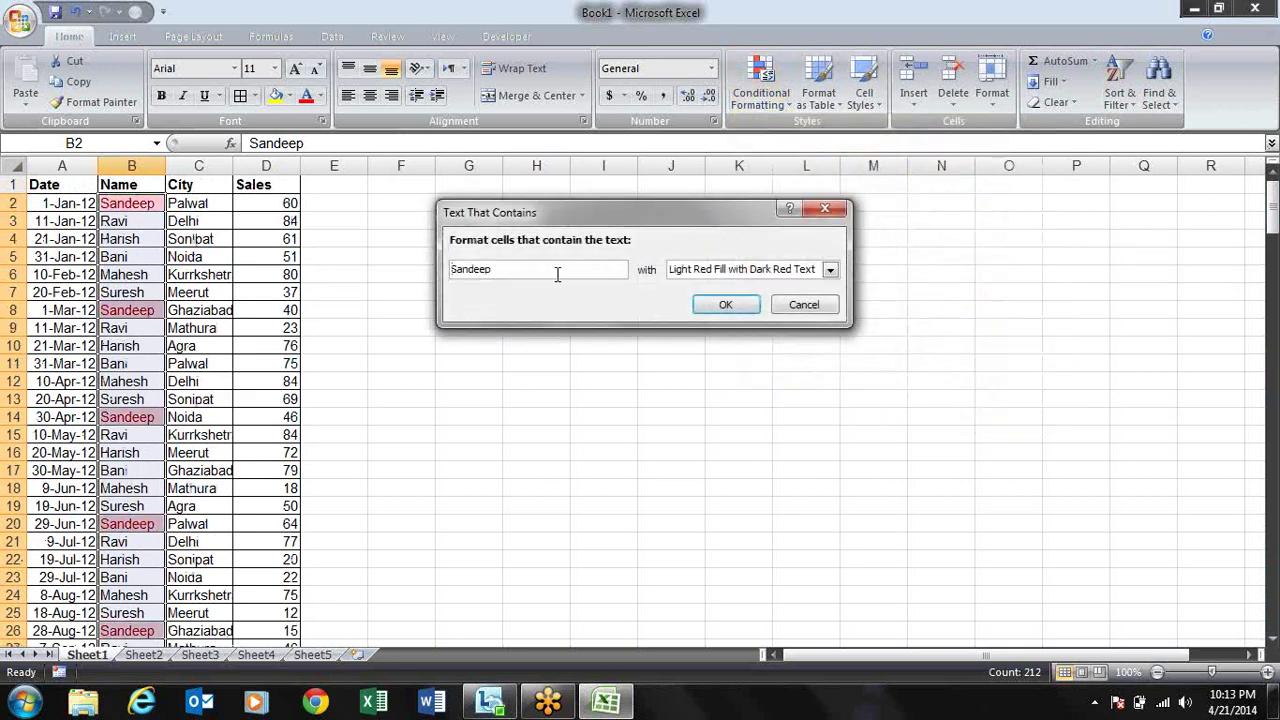
key("BackSpace")
key("BackSpace")
key("BackSpace")
key("BackSpace")
key("BackSpace")
key("BackSpace")
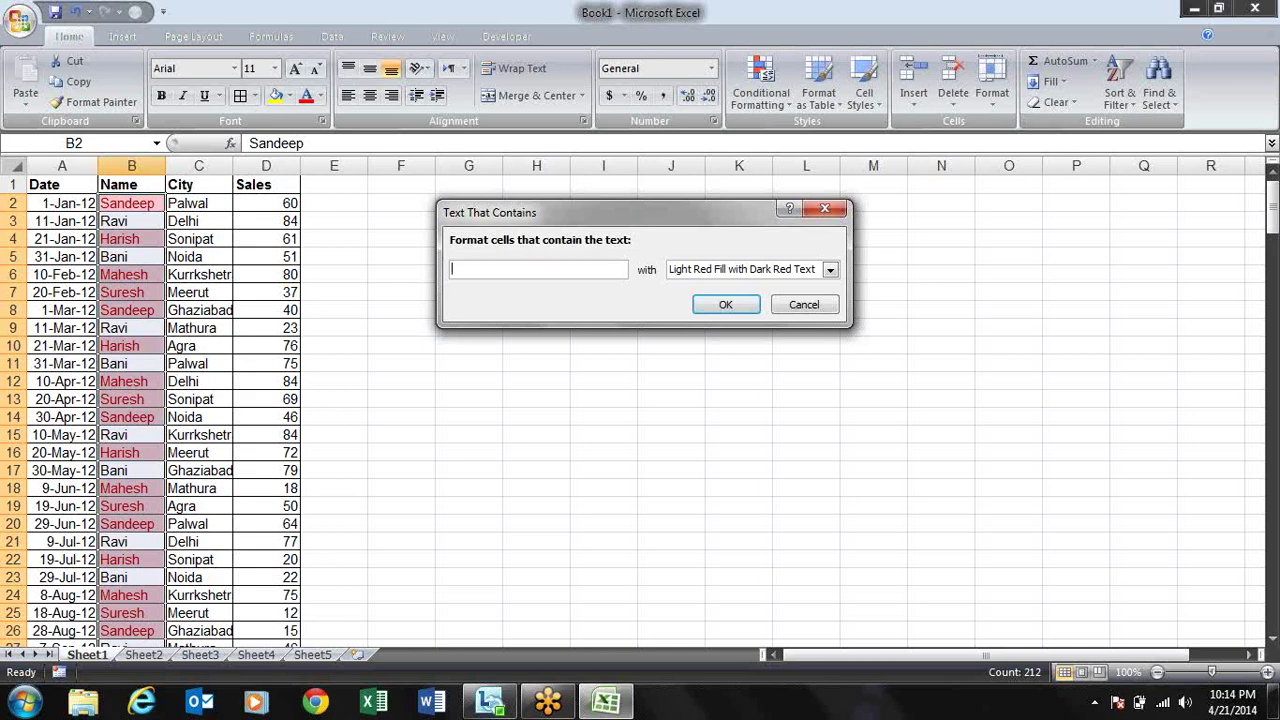
type("n")
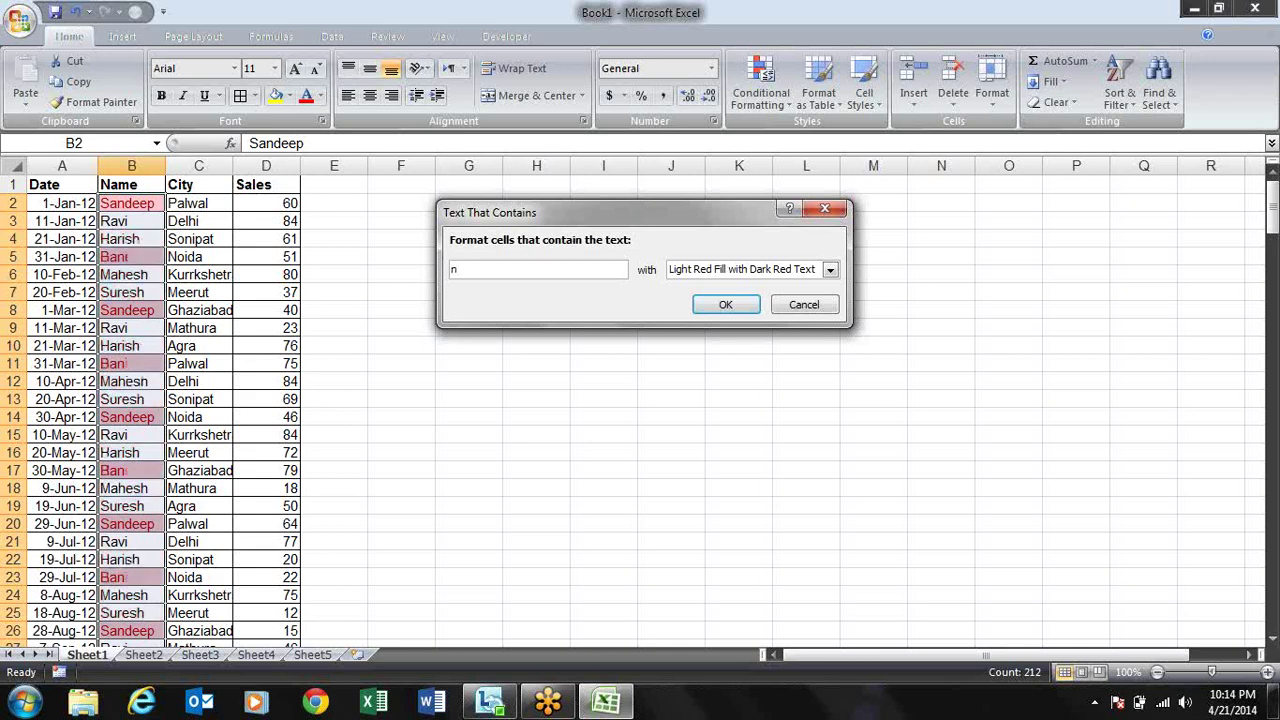
key("BackSpace")
type("h")
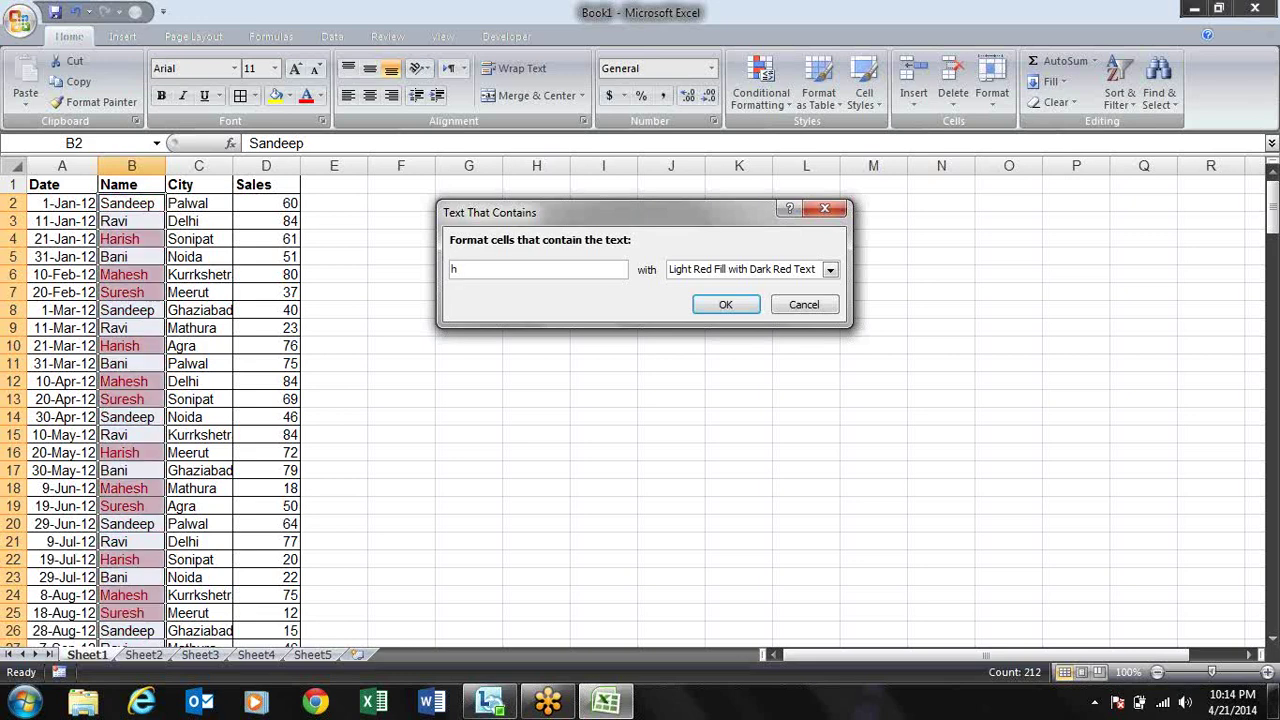
key("BackSpace")
type("p")
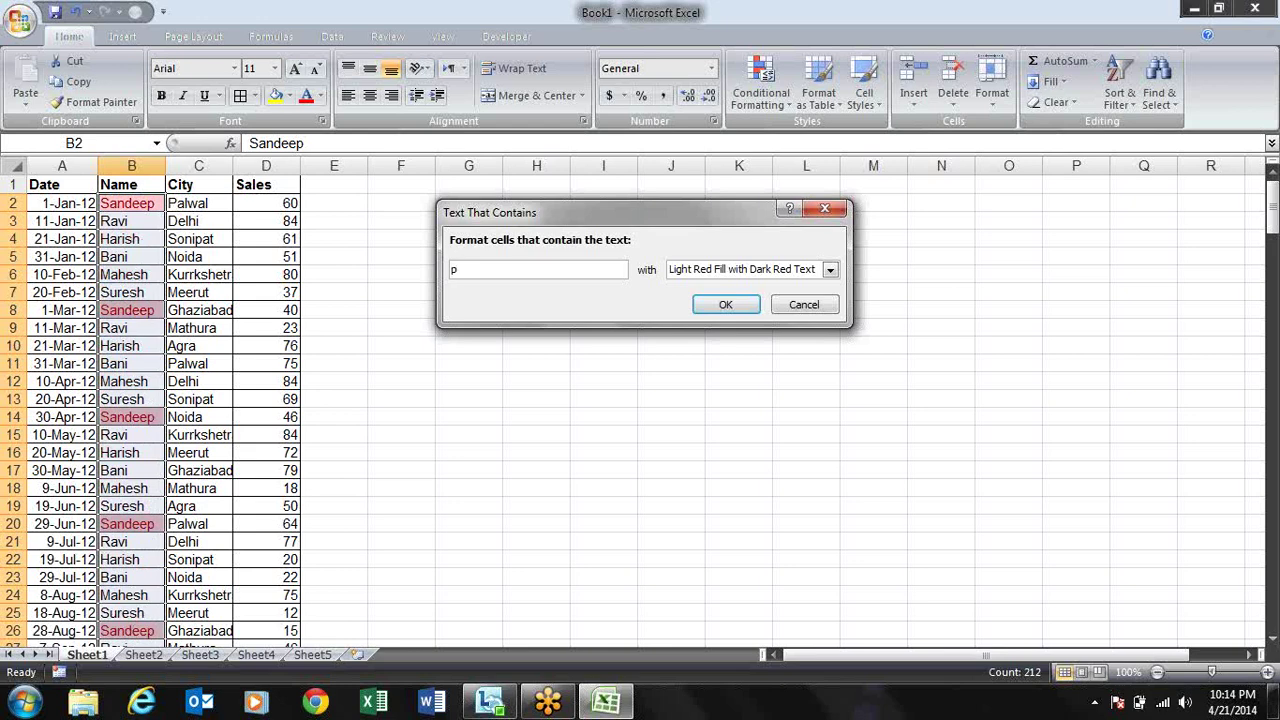
key("Escape")
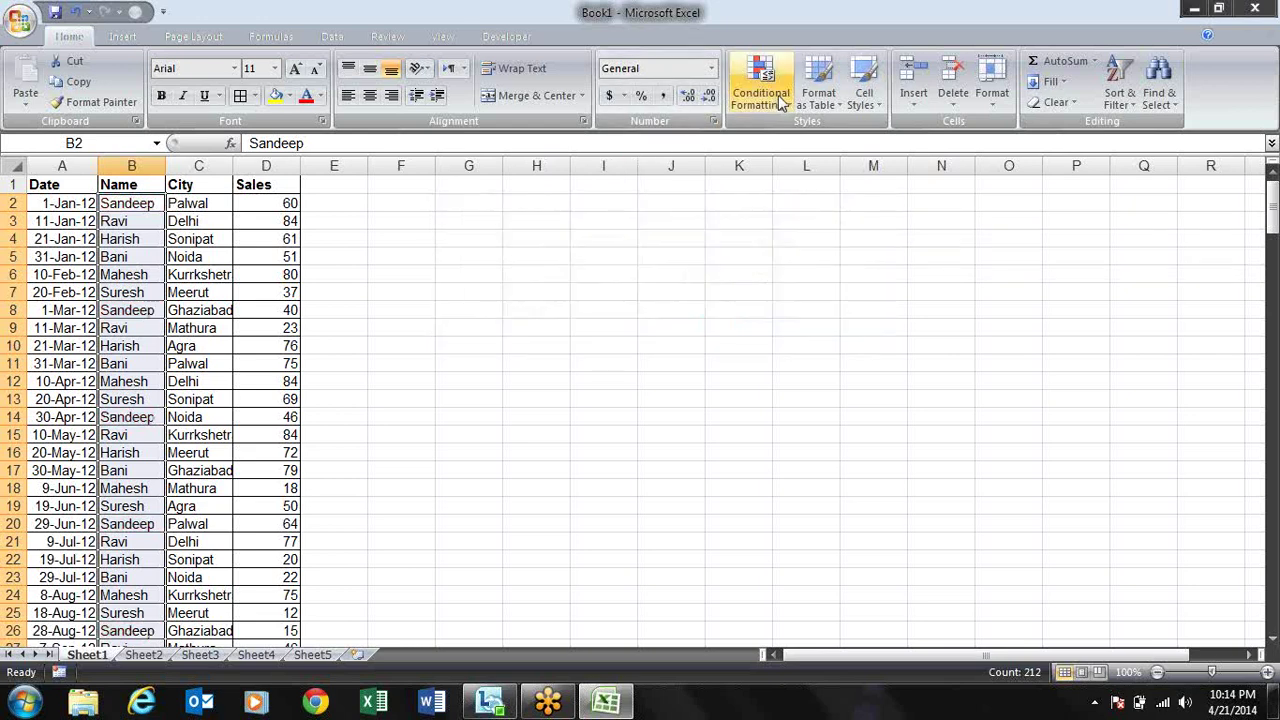
- Select all dates in A2:A213
left_click(758, 85)
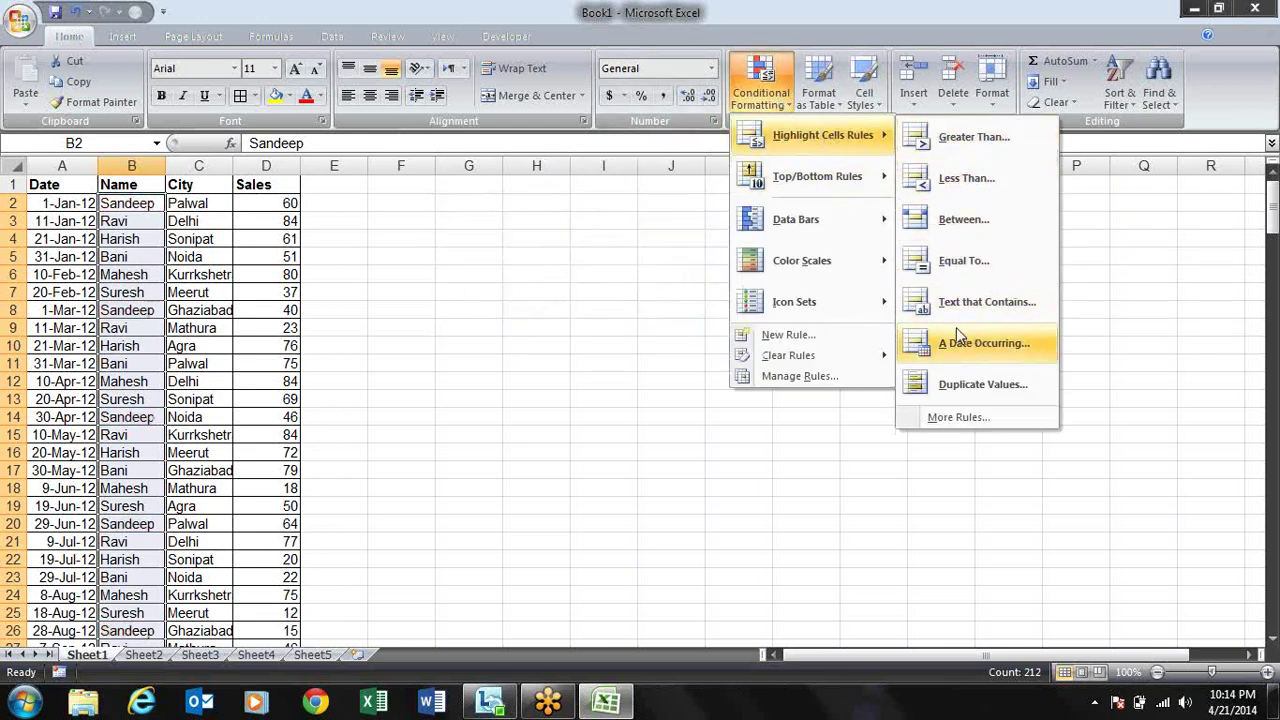
left_click(486, 337)
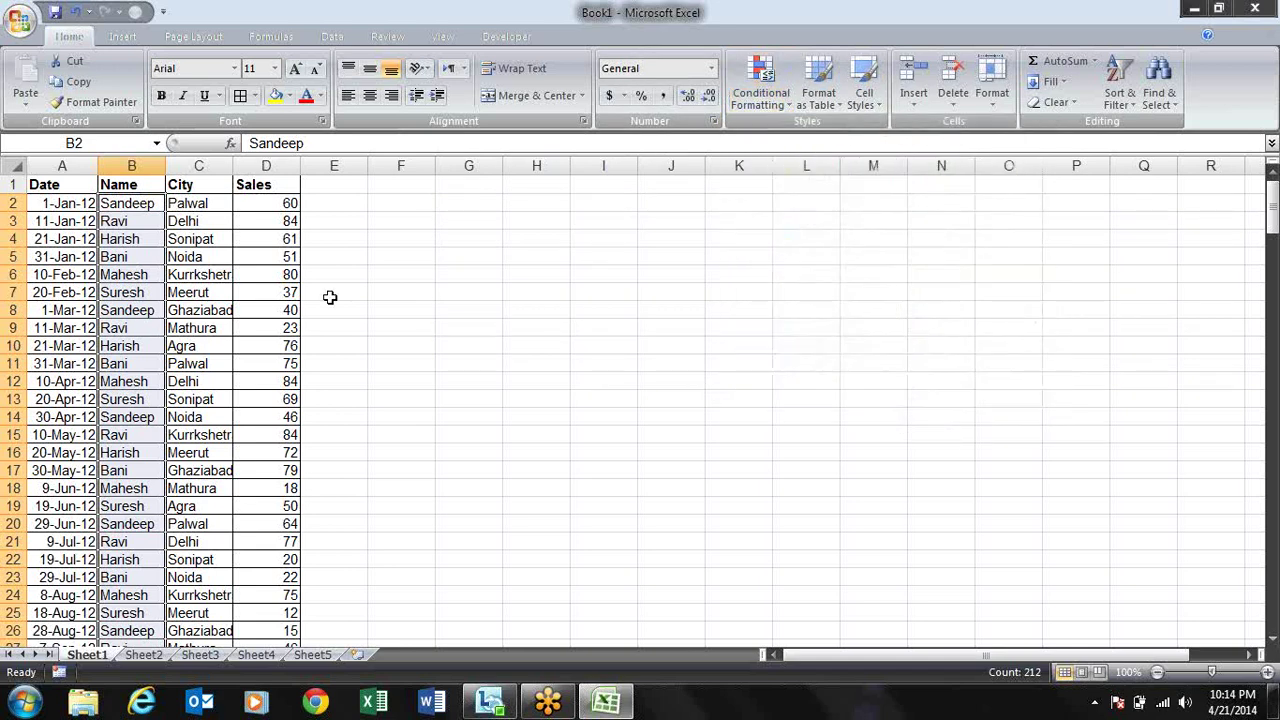
left_click(85, 205)
key("ctrl+shift+Down")
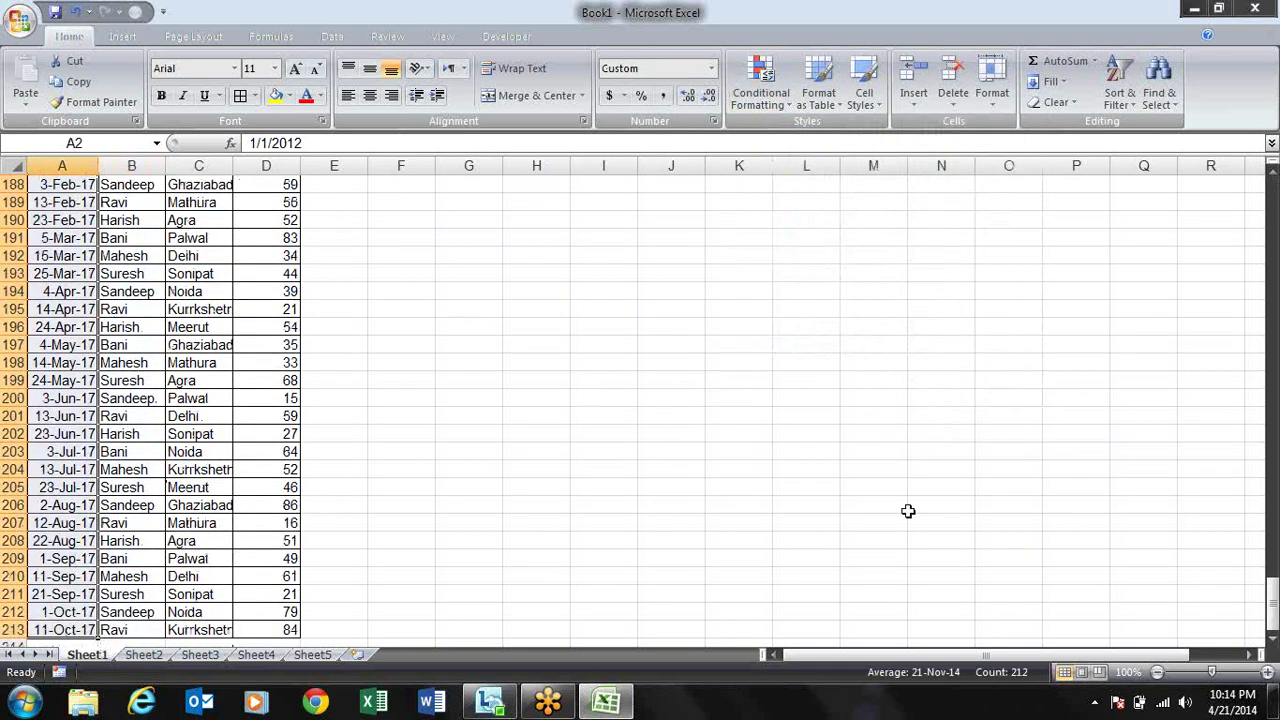
left_click_drag(1273, 590, 1273, 168)
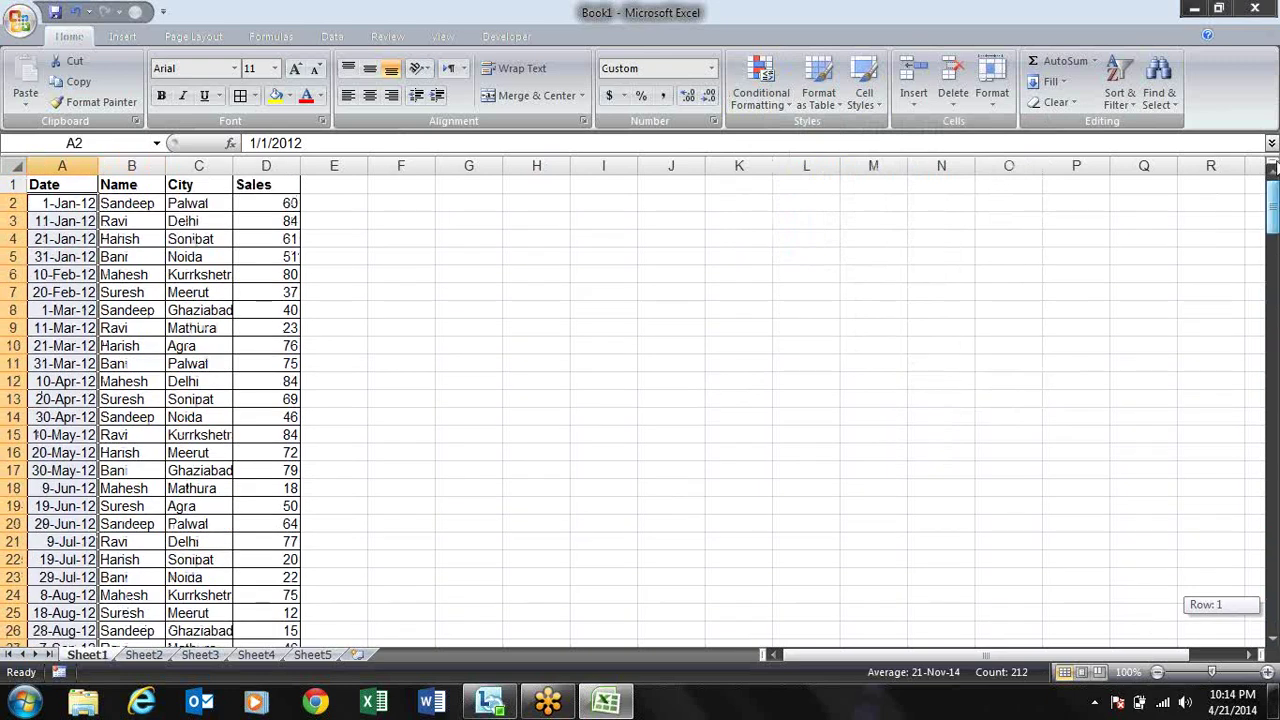
- Add an A Date Occurring rule highlighting Yesterday's dates in light red
left_click(760, 95)
mouse_move(884, 146)
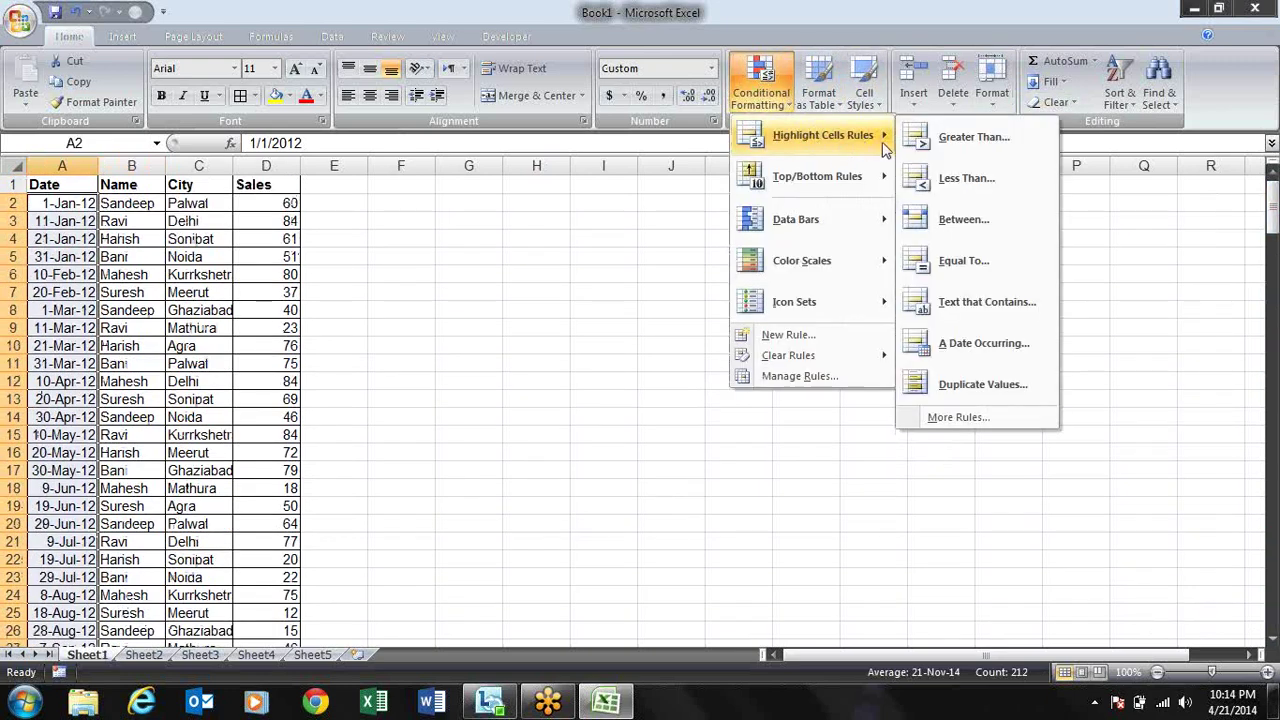
left_click(966, 348)
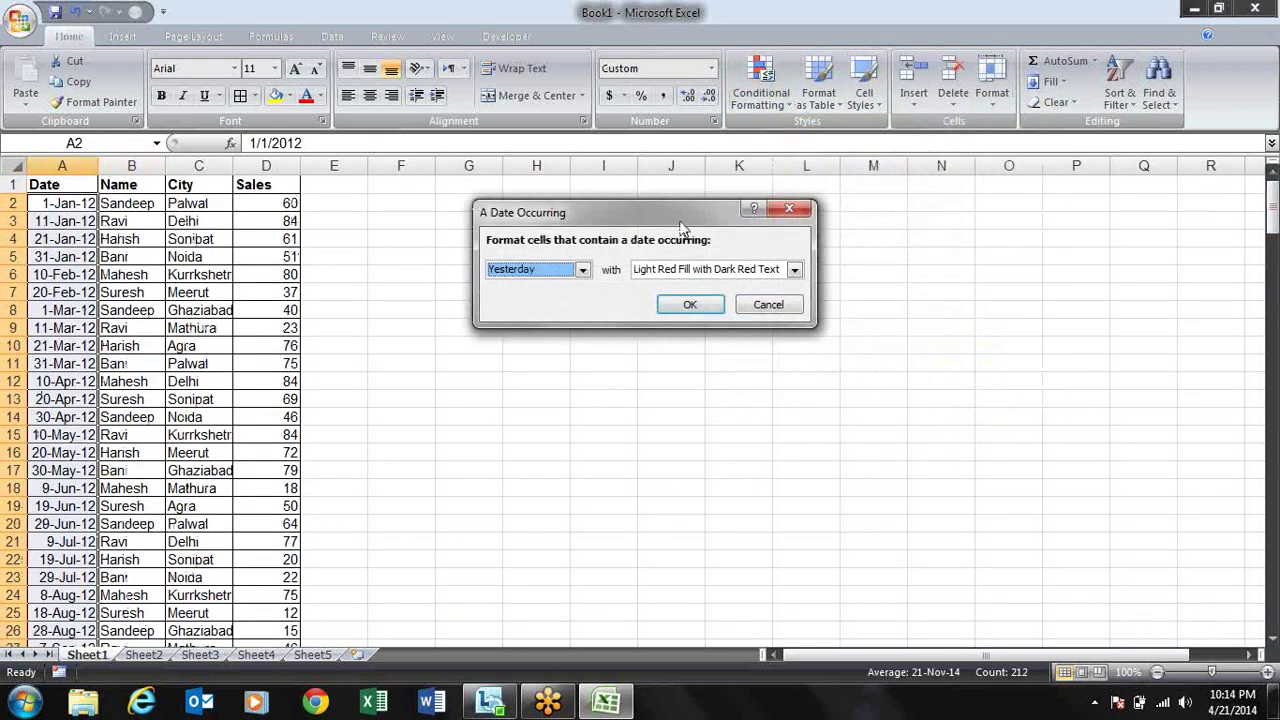
left_click(582, 270)
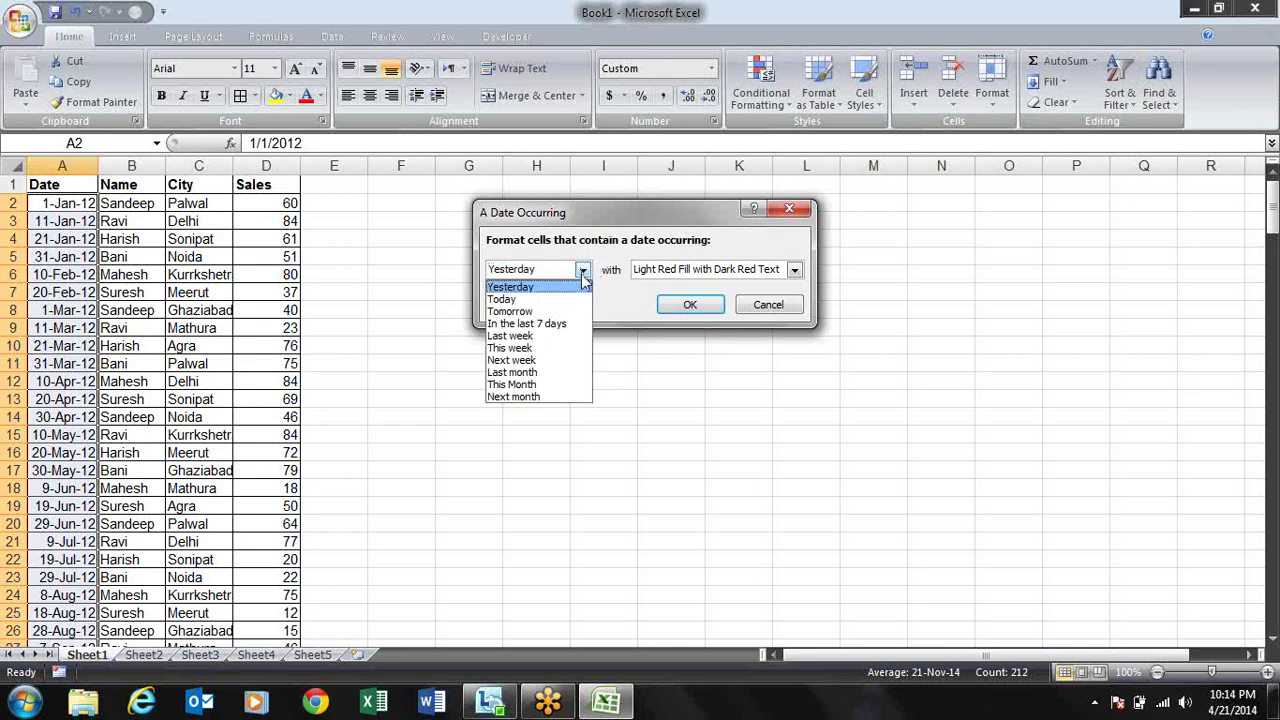
left_click(577, 287)
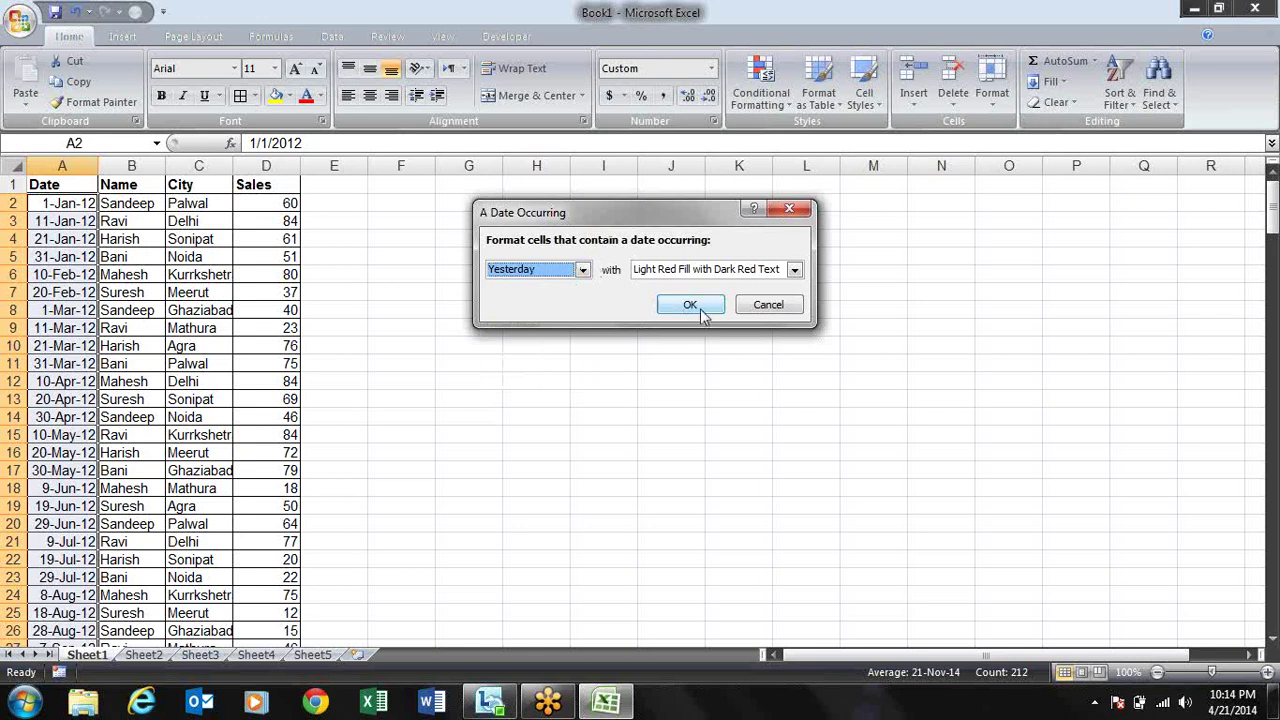
left_click(701, 309)
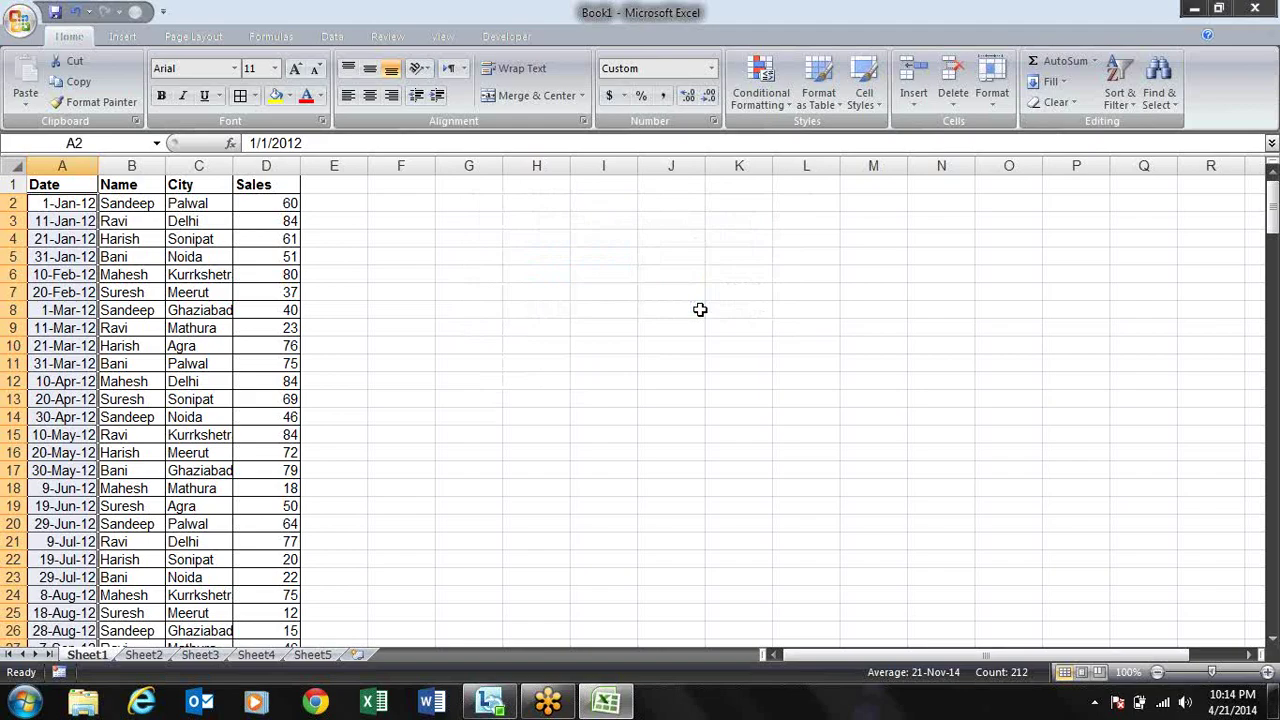
- Make the highlighted date 20-Apr-14 in cell A86 bold
key("Down")
key("Down")
key("Down")
key("Down")
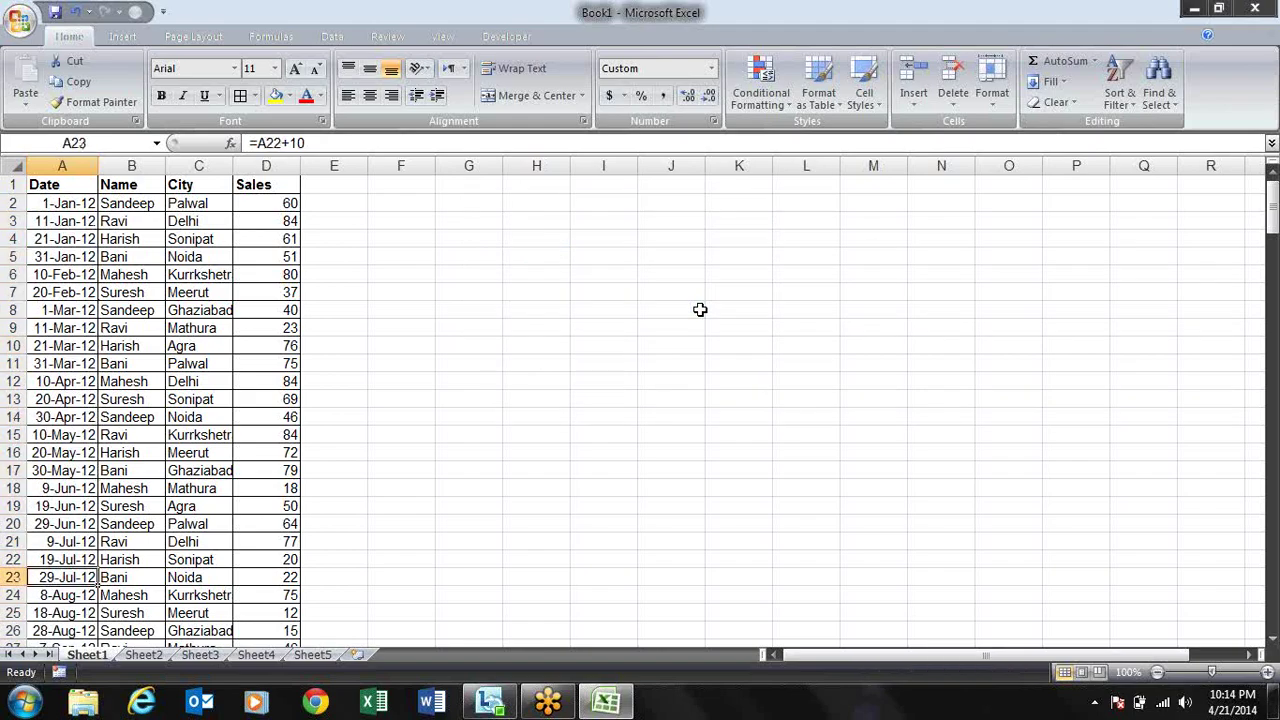
key("Down")
key("Down")
key("Down")
key("Down")
key("Down")
key("Down")
key("Down")
key("Down")
key("Down")
key("Down")
key("Down")
key("Down")
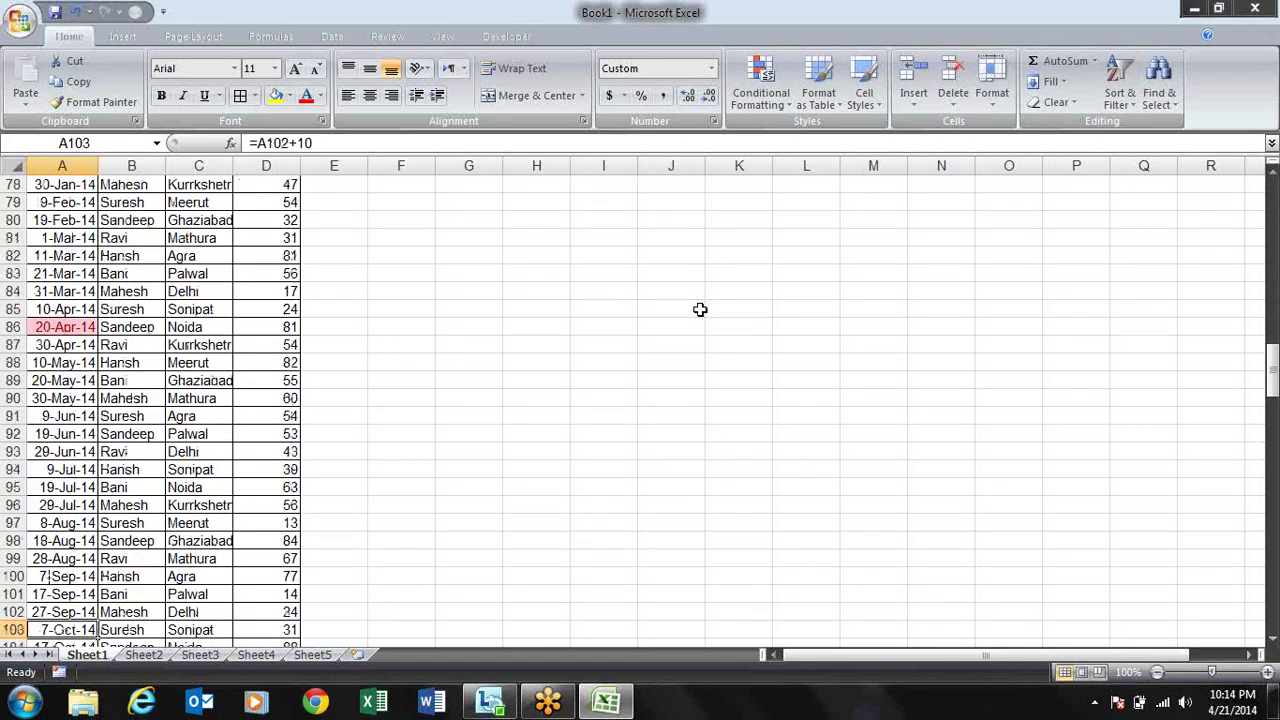
key("Up")
key("Up")
key("Up")
key("Up")
key("Down")
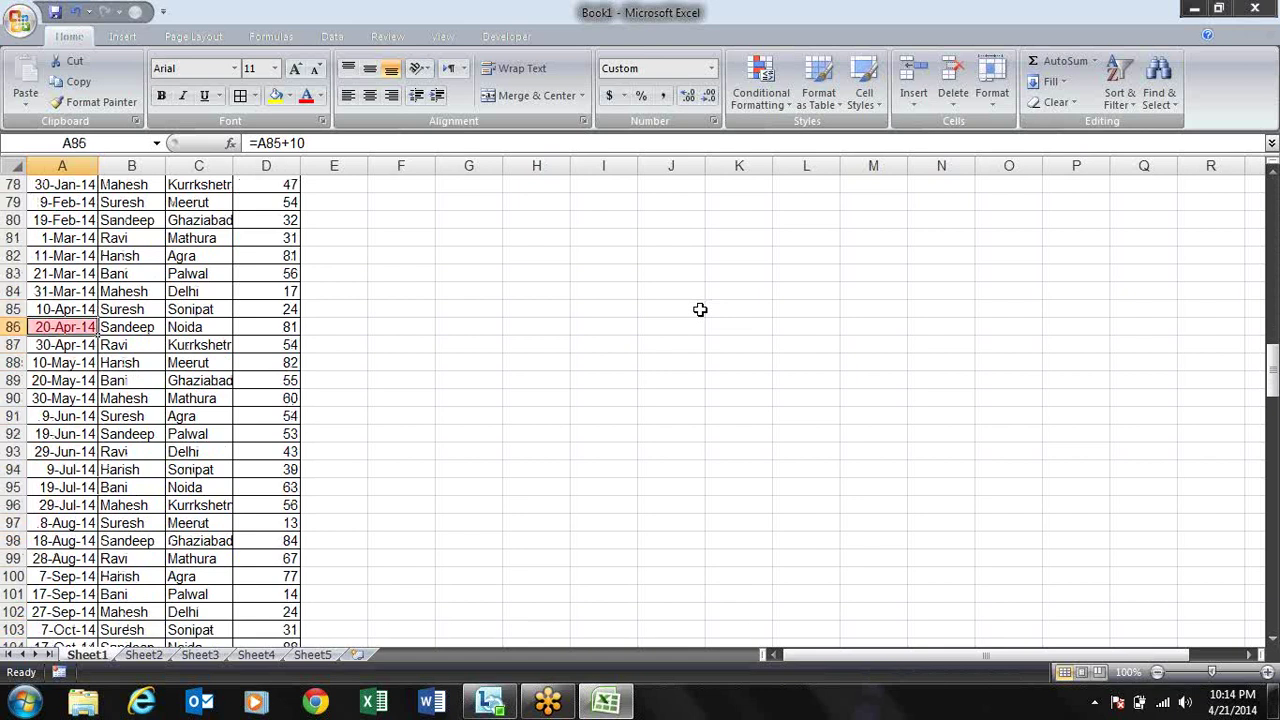
key("ctrl+b")
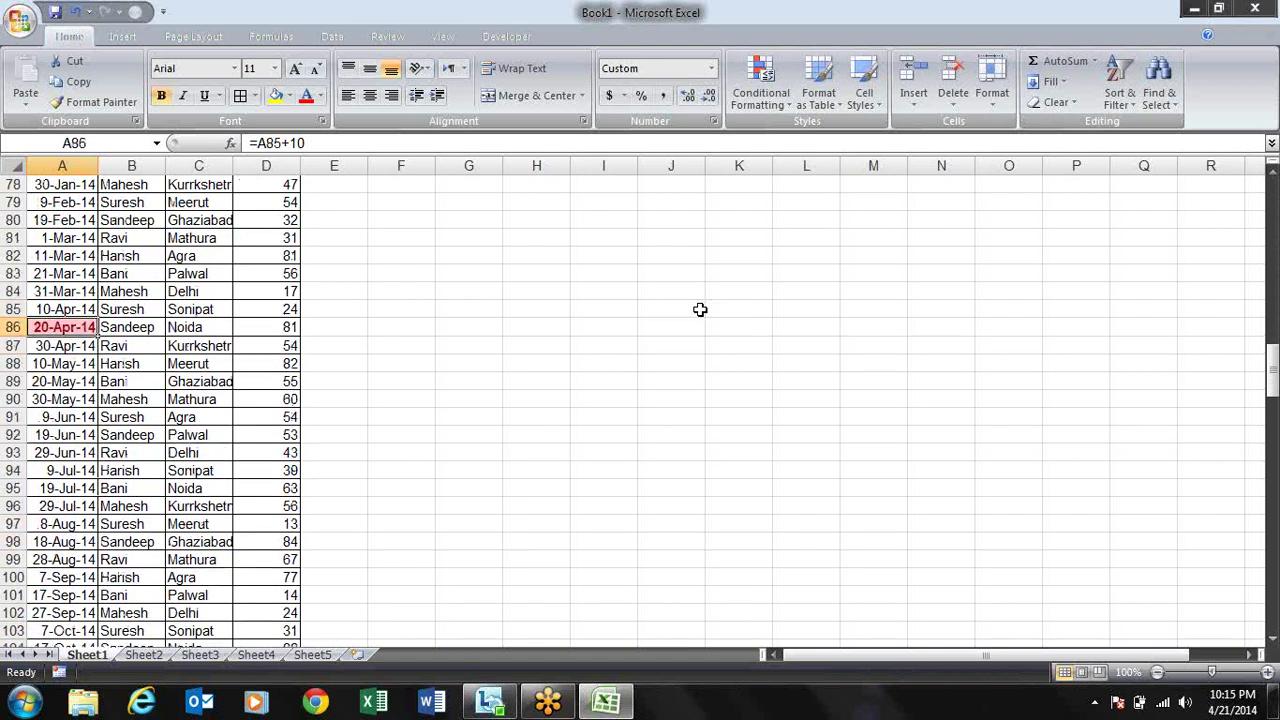
key("Down")
key("Up")
- Reselect the full date range A2:A213 from the top of the sheet
key("ctrl+Home")
key("Down")
key("ctrl+shift+Down")
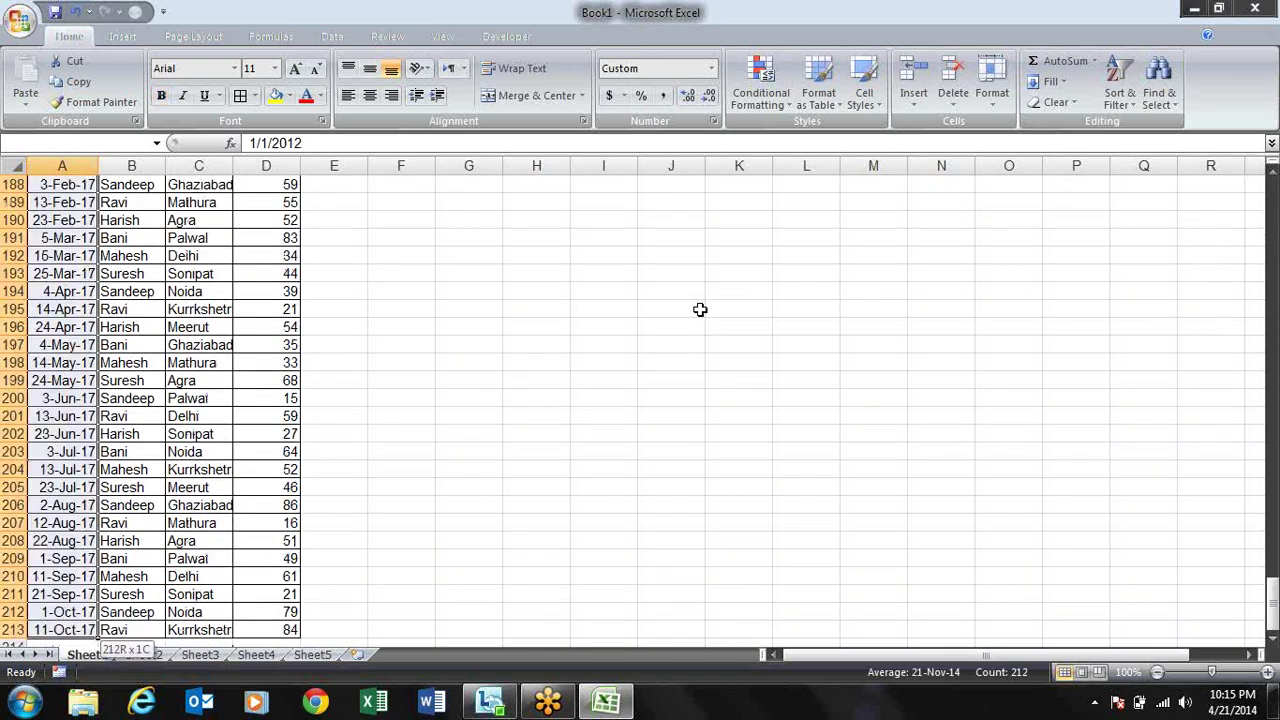
- Use Clear Rules from Entire Sheet to remove all highlighting from dates and Sales
left_click(785, 112)
mouse_move(794, 136)
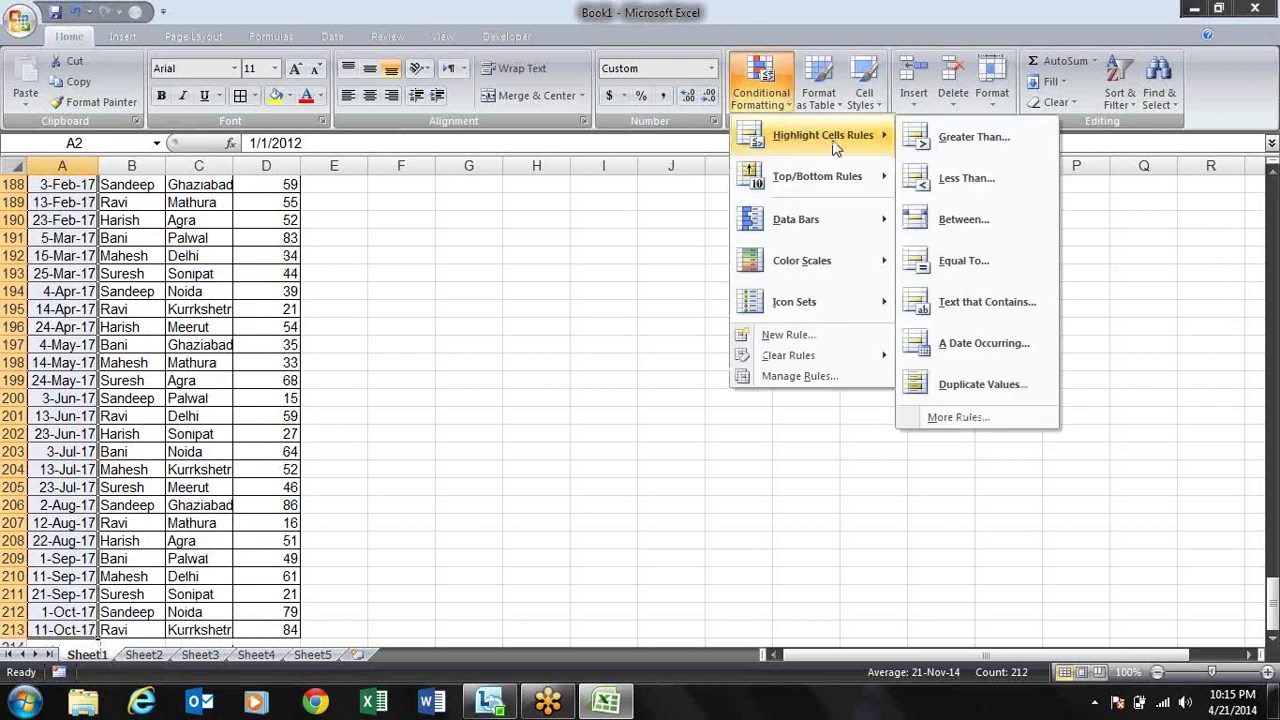
mouse_move(832, 362)
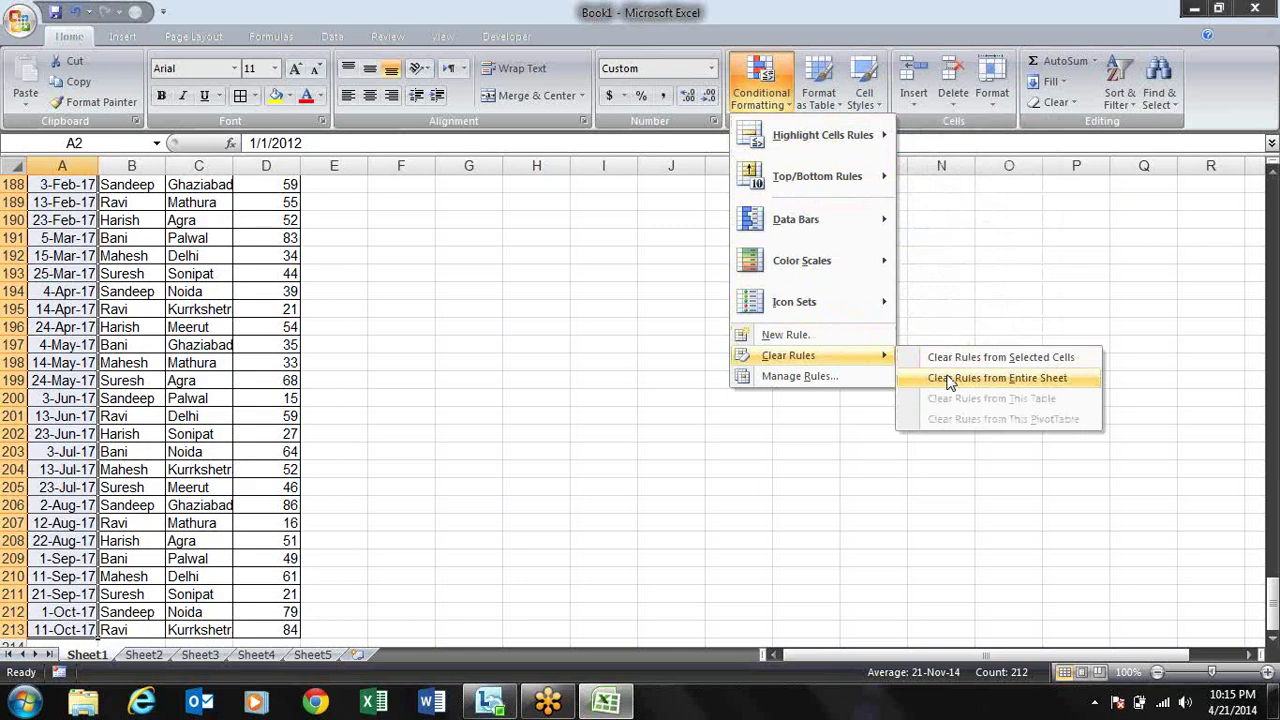
left_click(950, 378)
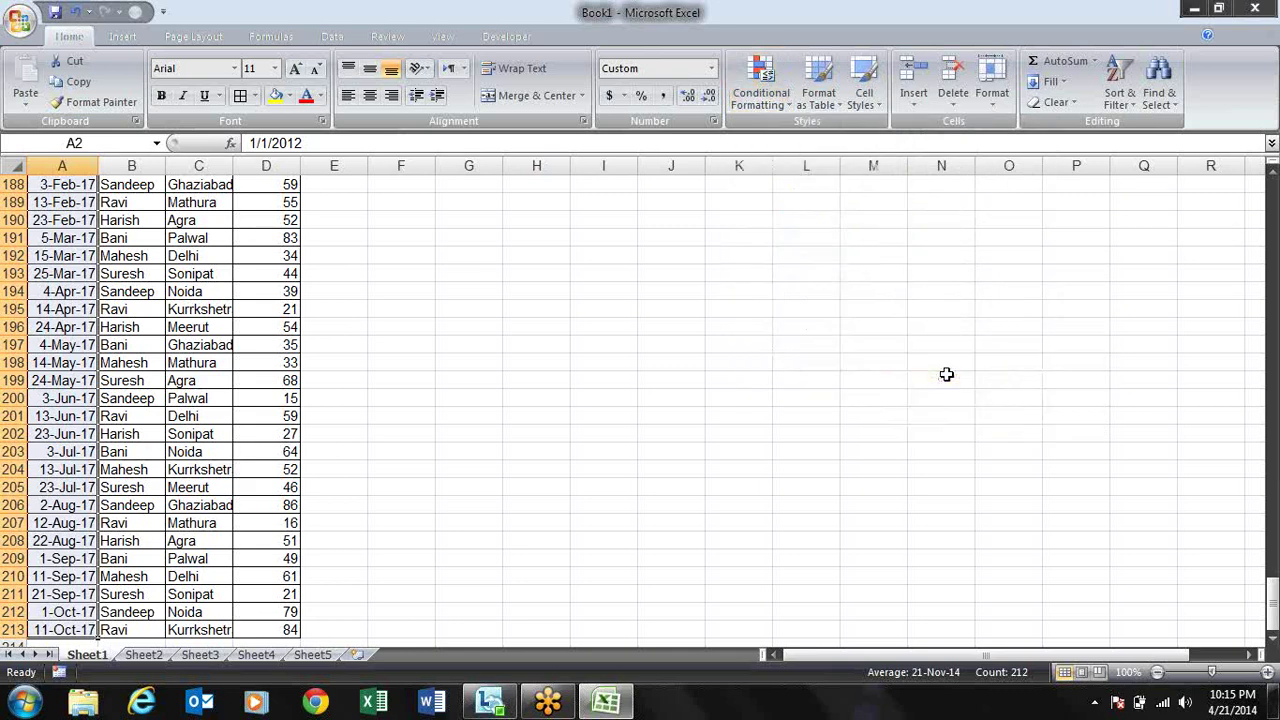
left_click(765, 92)
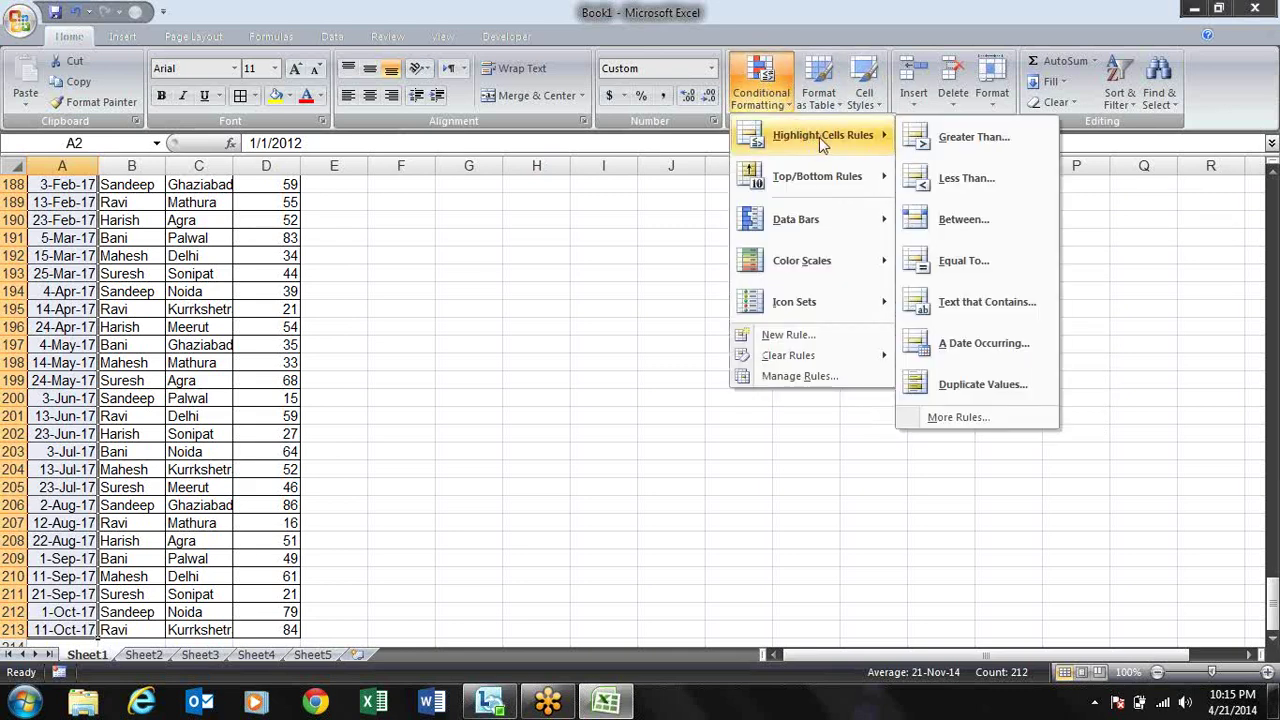
left_click(938, 342)
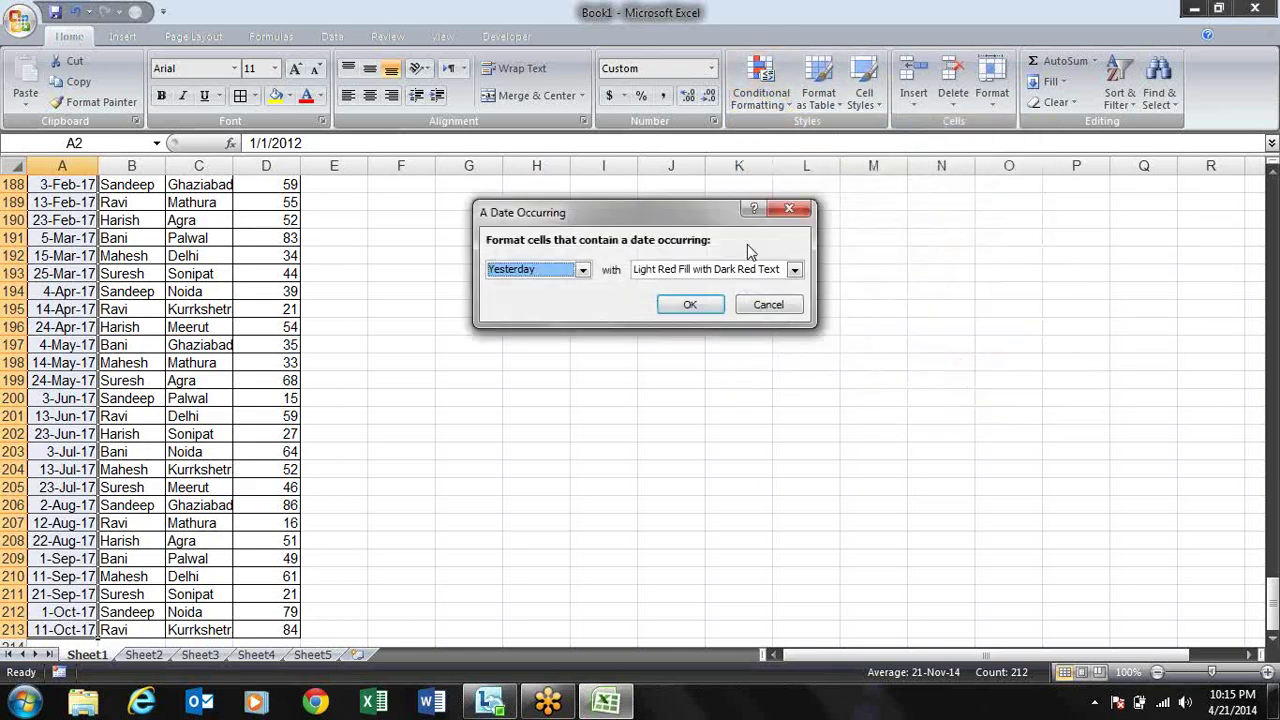
left_click(583, 271)
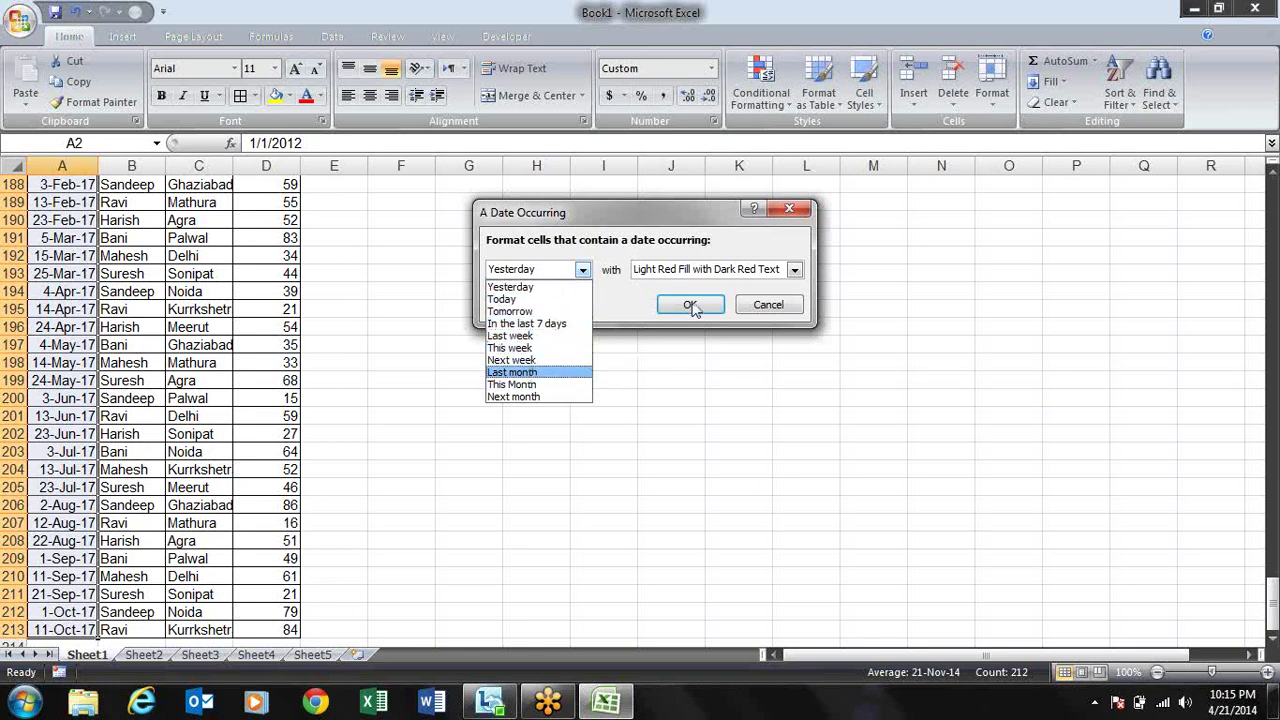
left_click(770, 306)
left_click(766, 303)
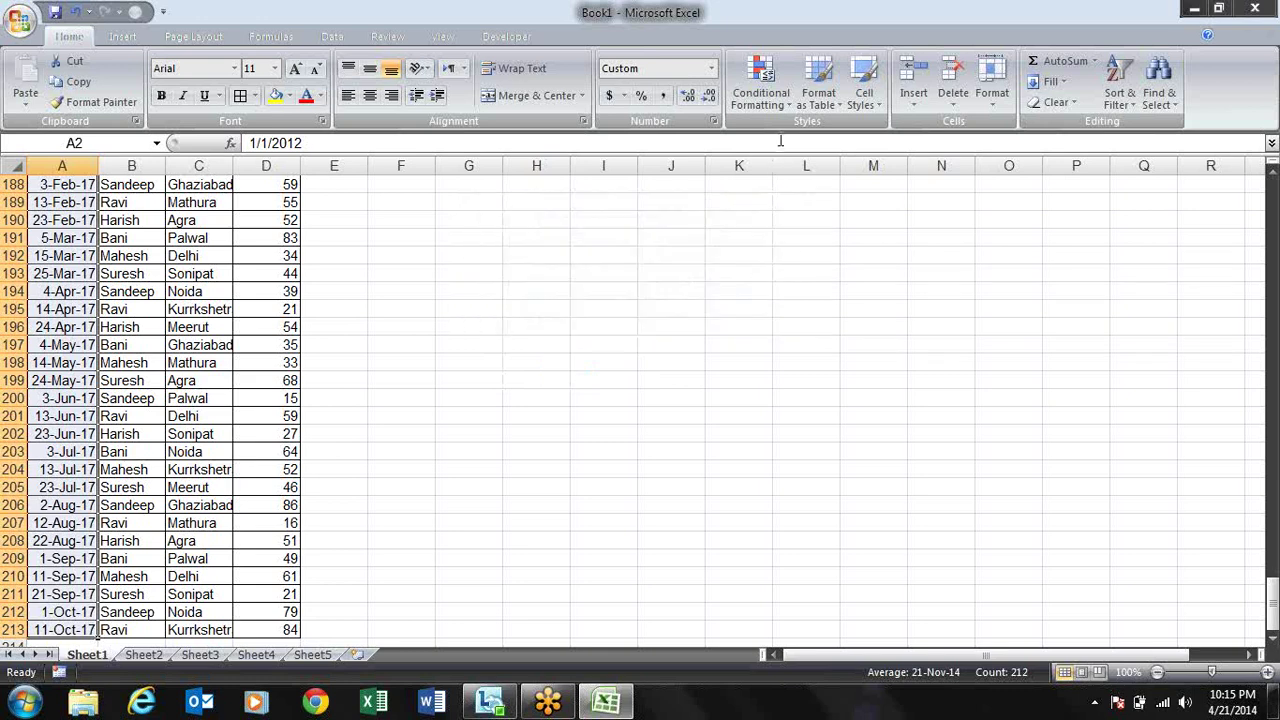
left_click(760, 80)
mouse_move(821, 138)
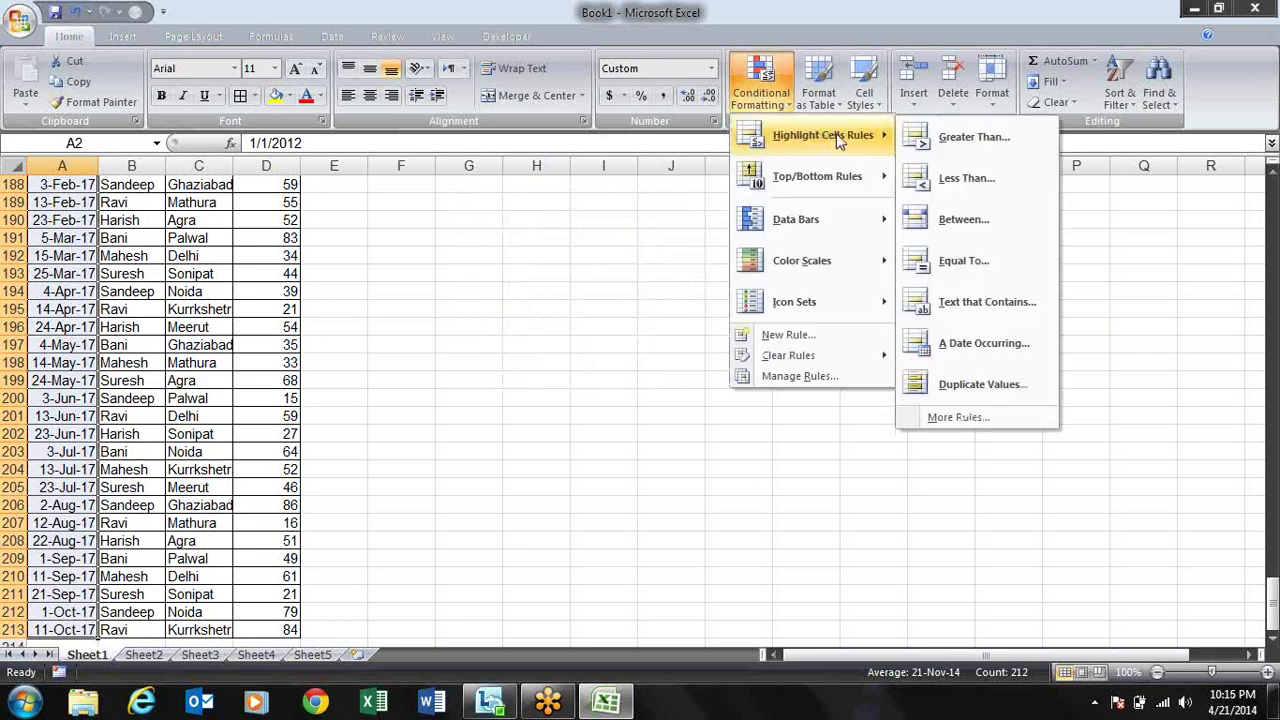
key("Escape")
key("Escape")
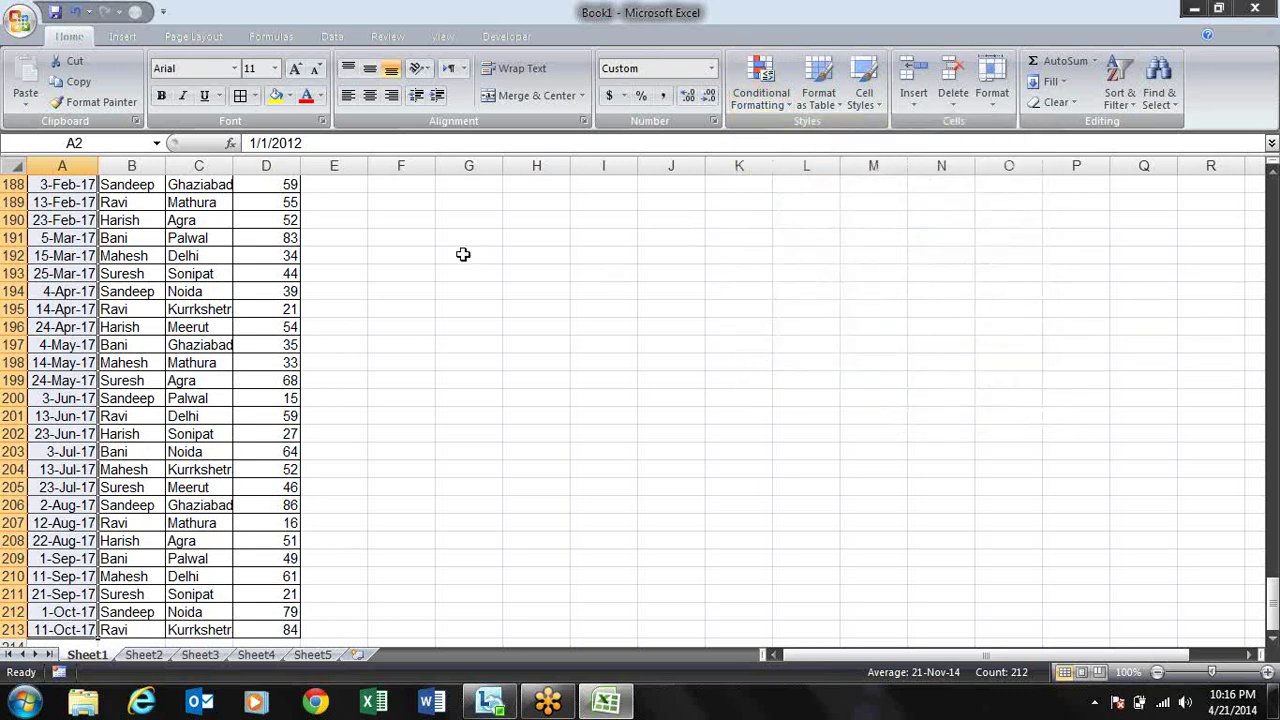
left_click(463, 254)
key("Left")
key("Left")
key("Left")
key("Left")
key("ctrl+Up")
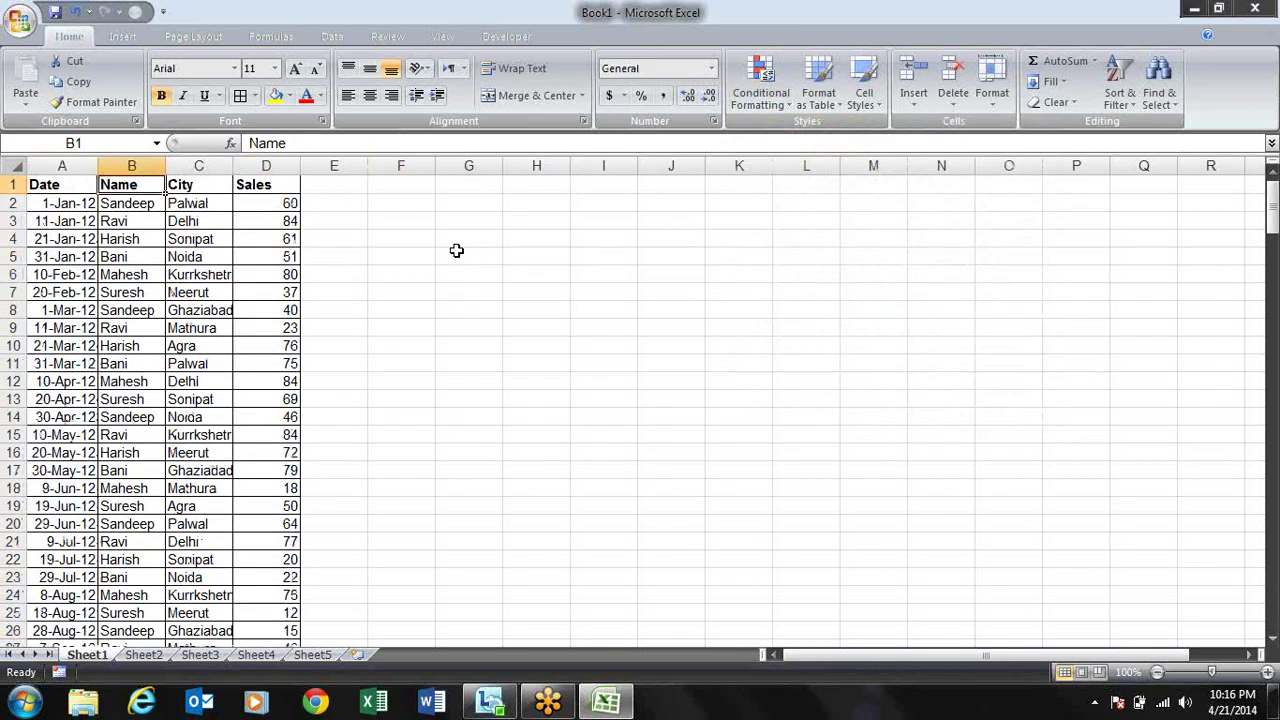
key("Right")
key("Left")
key("Down")
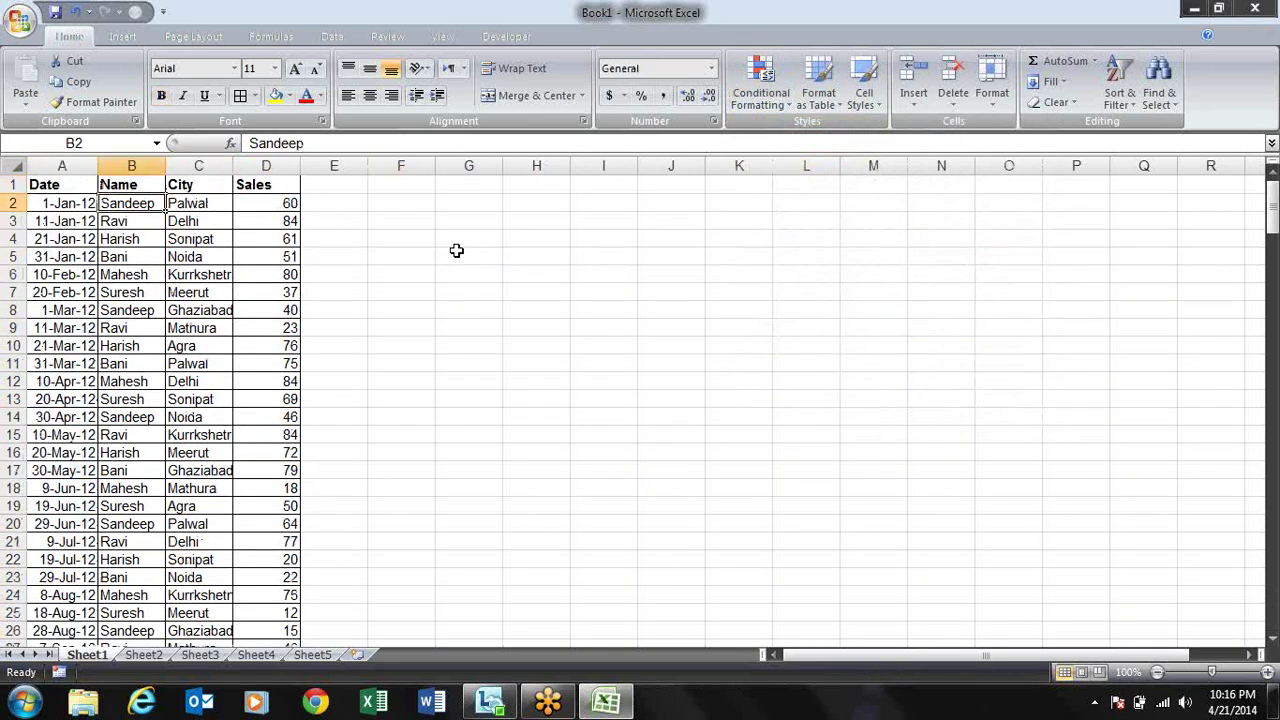
key("shift+Down")
key("shift+Down")
key("shift+Down")
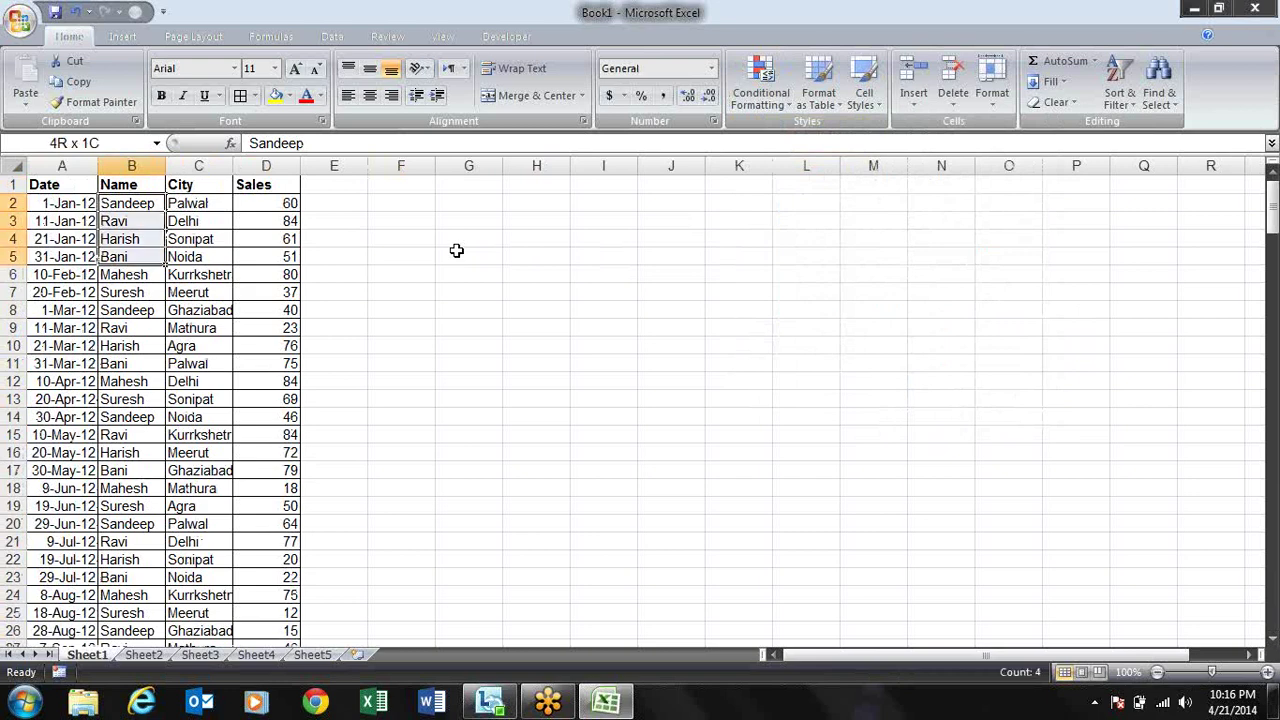
key("shift+Down")
key("shift+Down")
key("shift+Down")
key("shift+Down")
key("shift+Down")
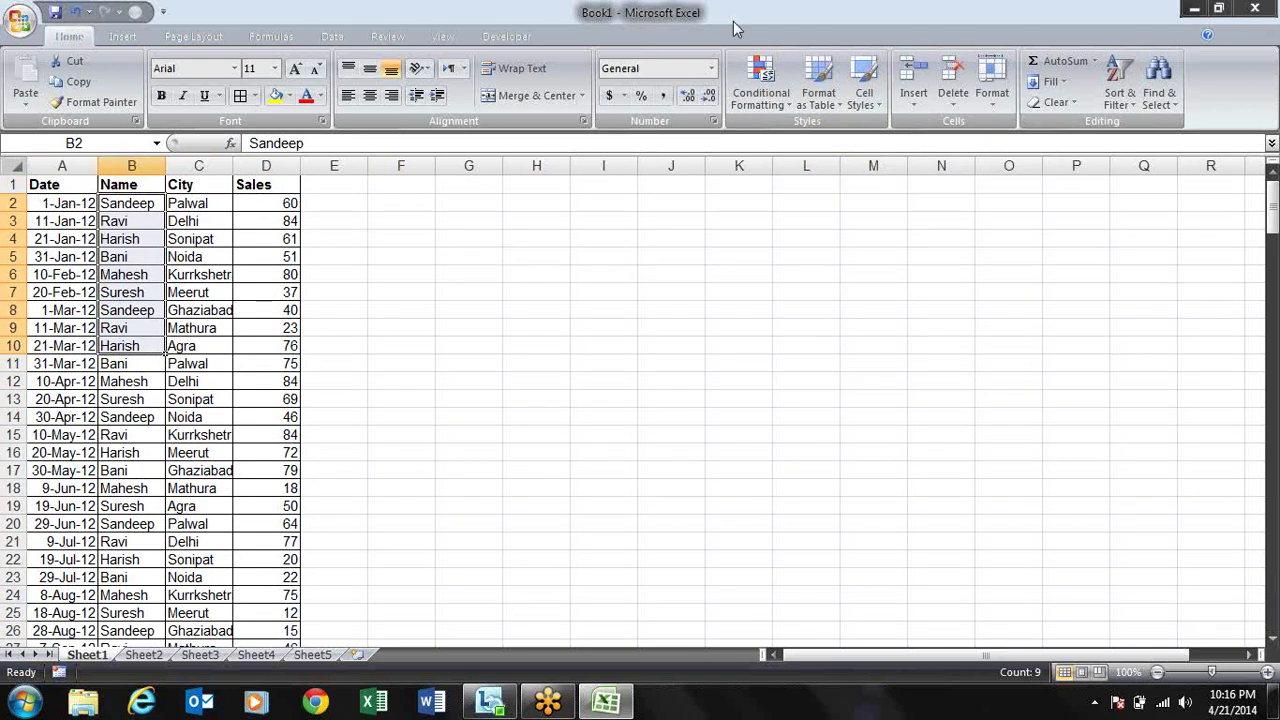
left_click(778, 98)
mouse_move(806, 148)
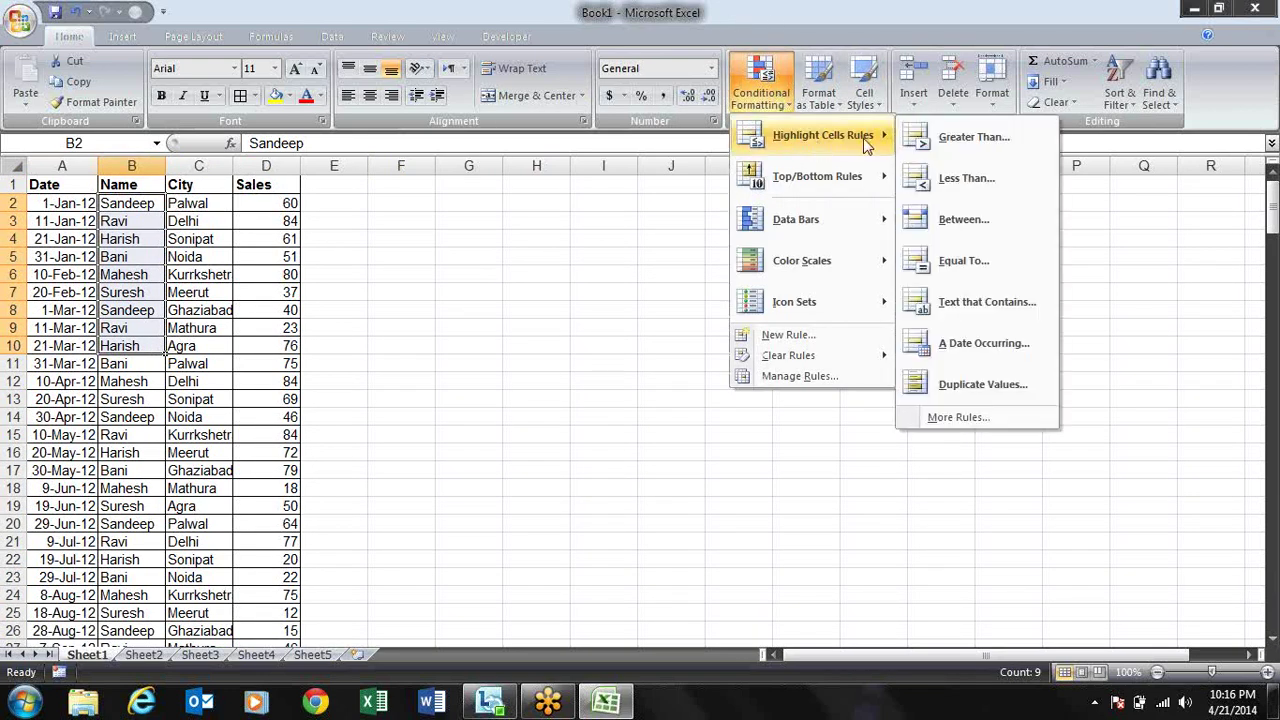
left_click(955, 388)
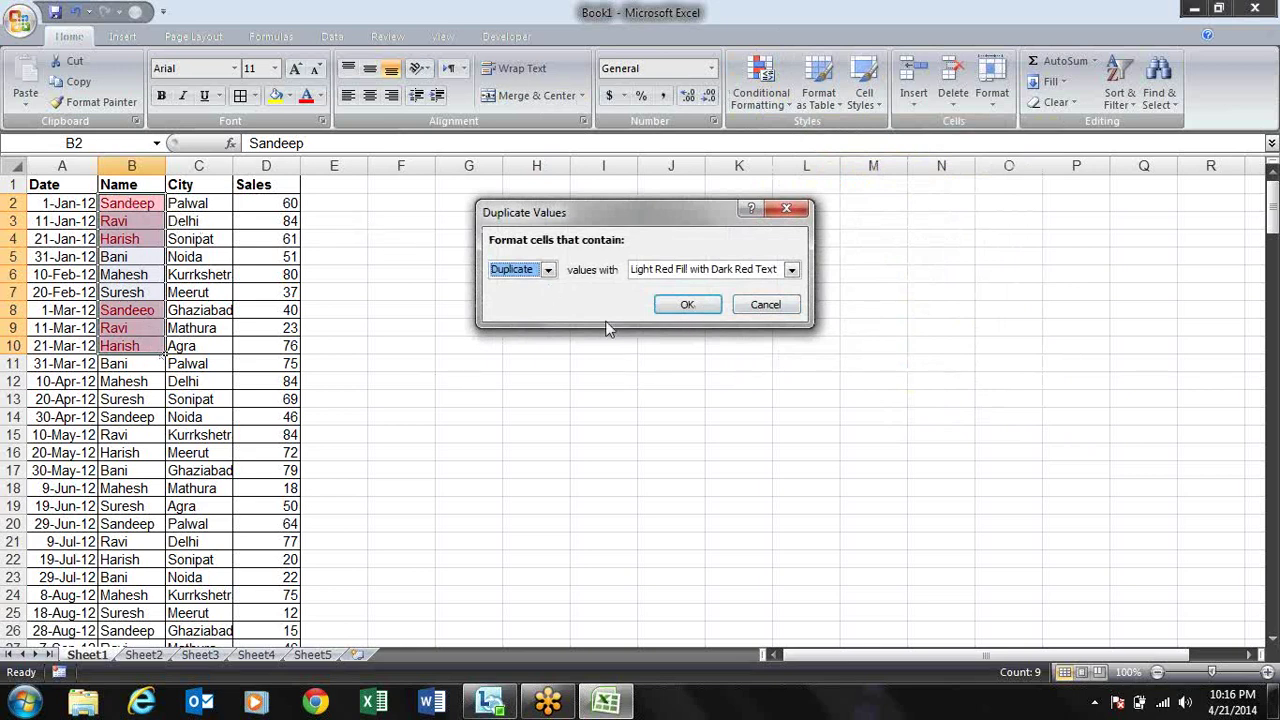
left_click(549, 270)
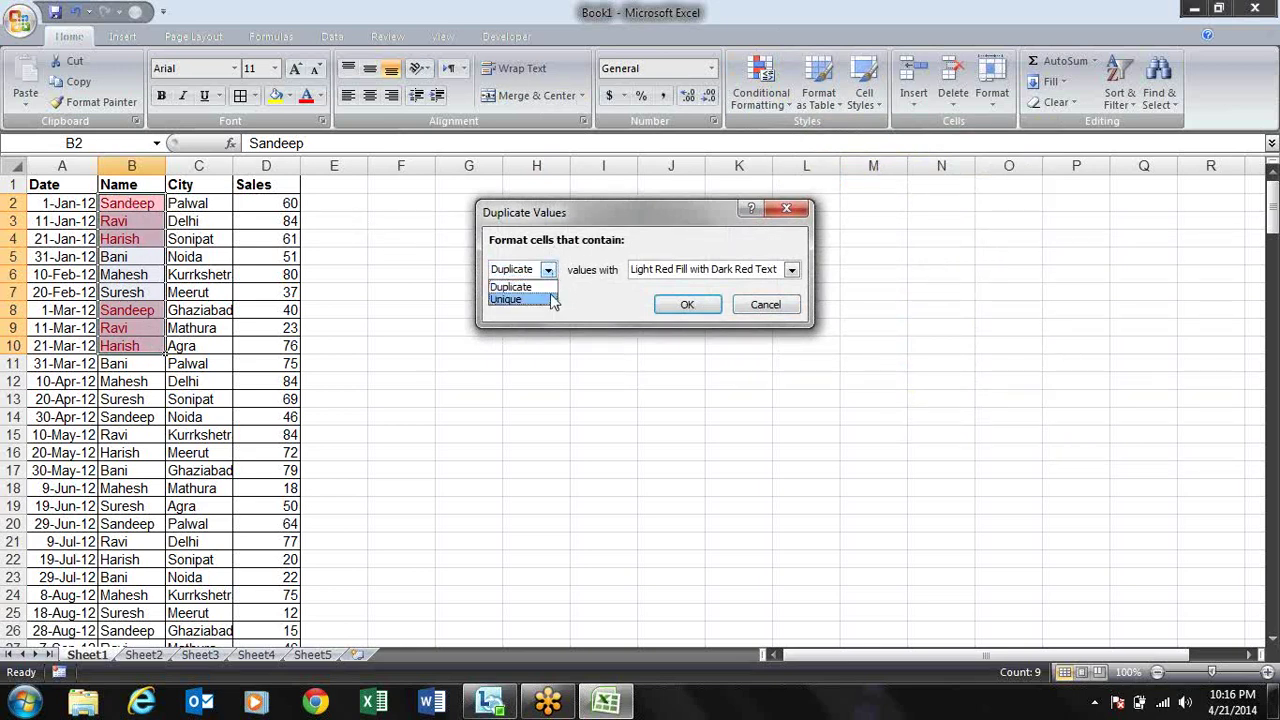
left_click(549, 299)
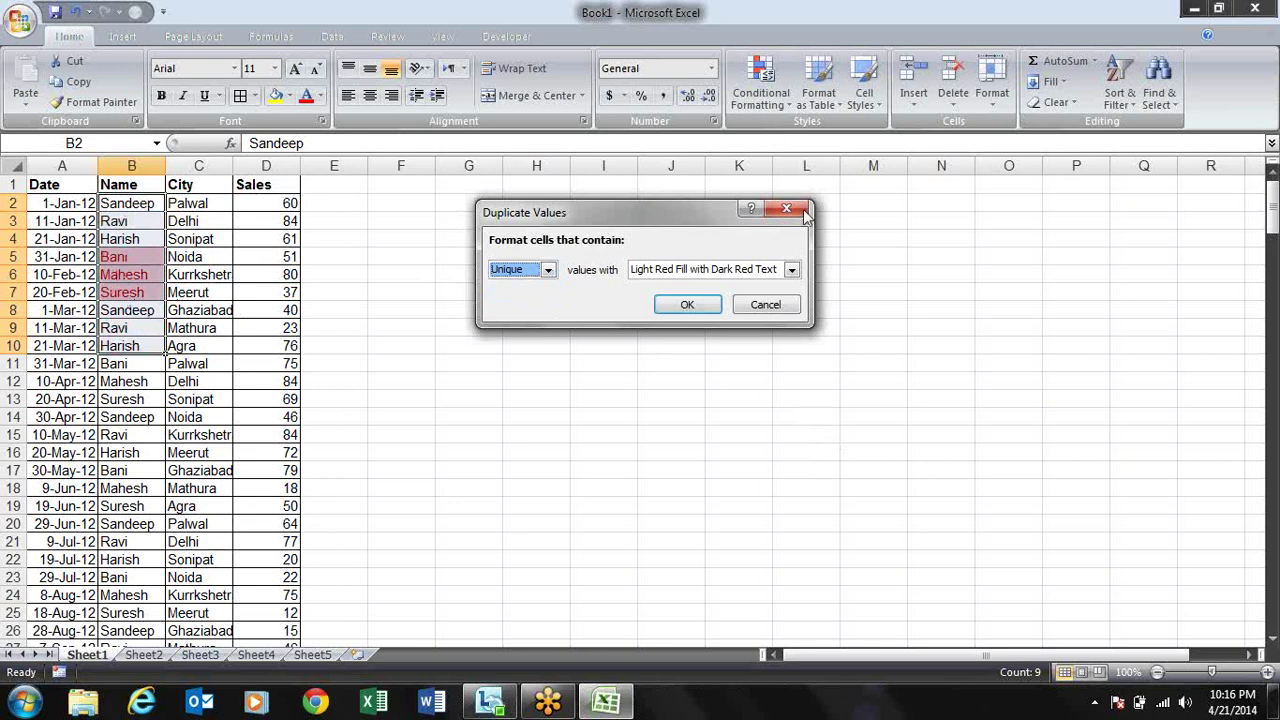
key("Escape")
left_click(778, 97)
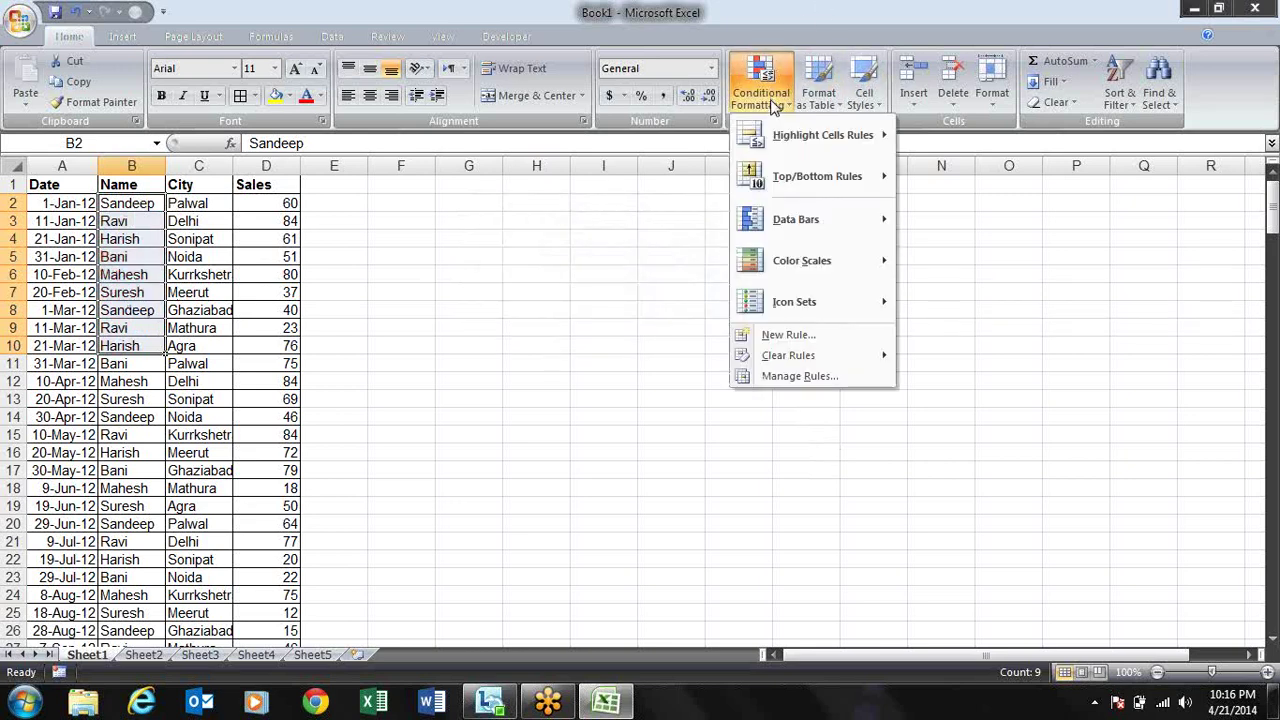
mouse_move(848, 135)
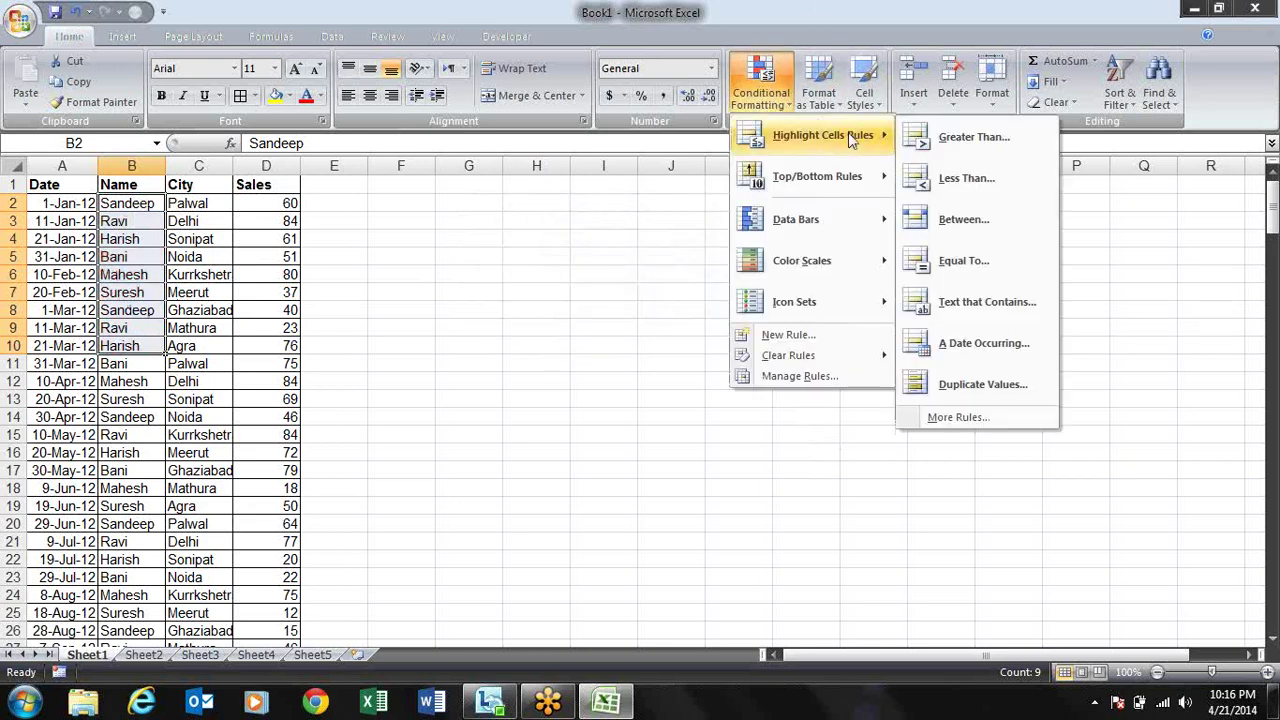
mouse_move(848, 189)
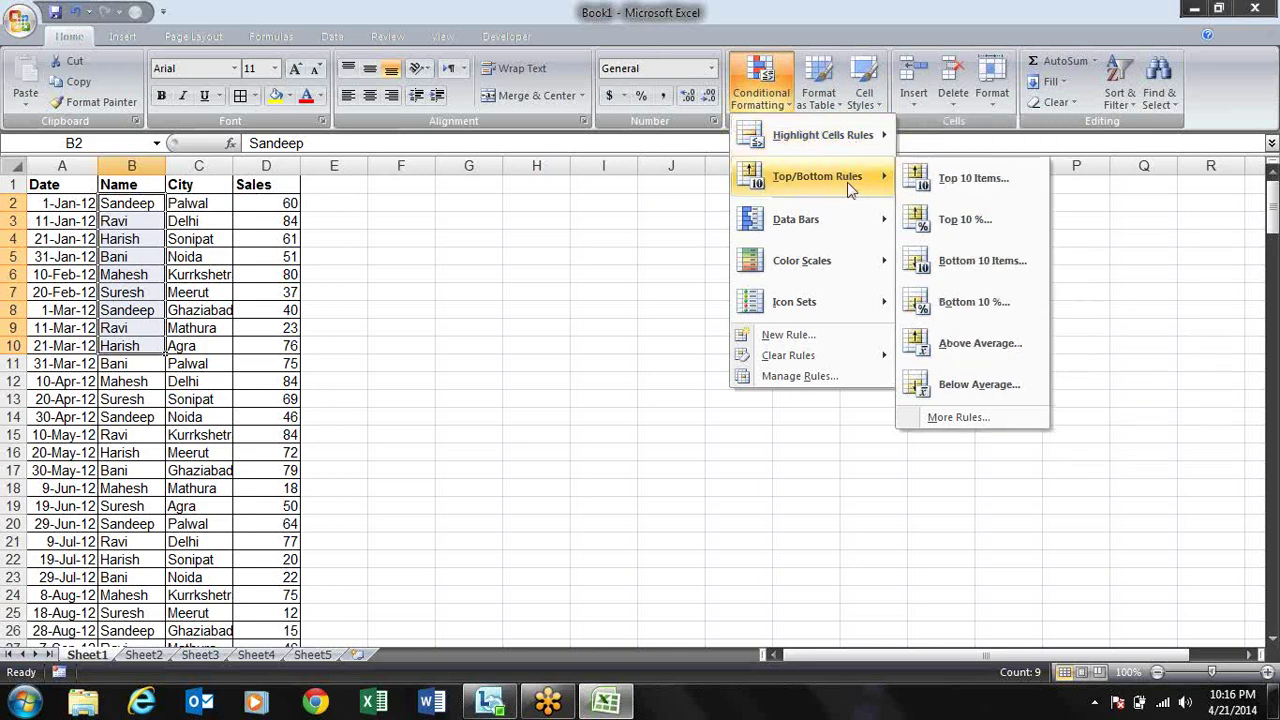
left_click(463, 222)
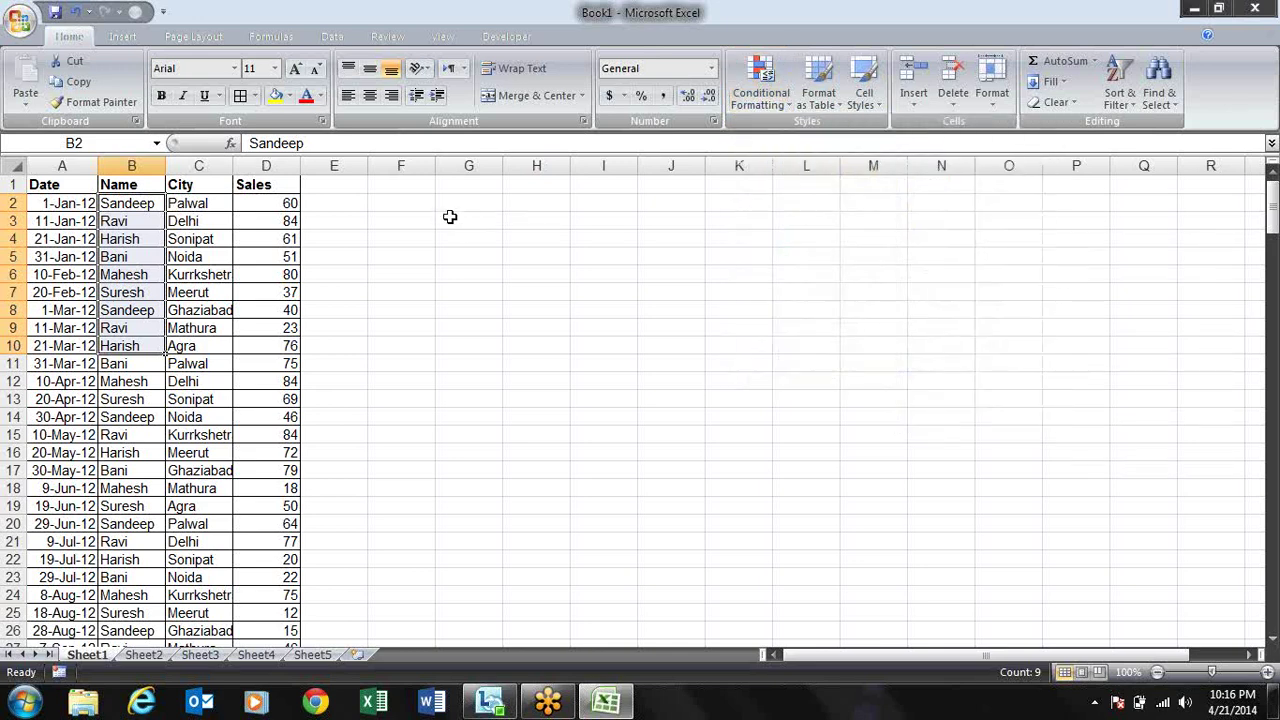
left_click(418, 203)
key("Left")
key("Left")
key("ctrl+shift+Down")
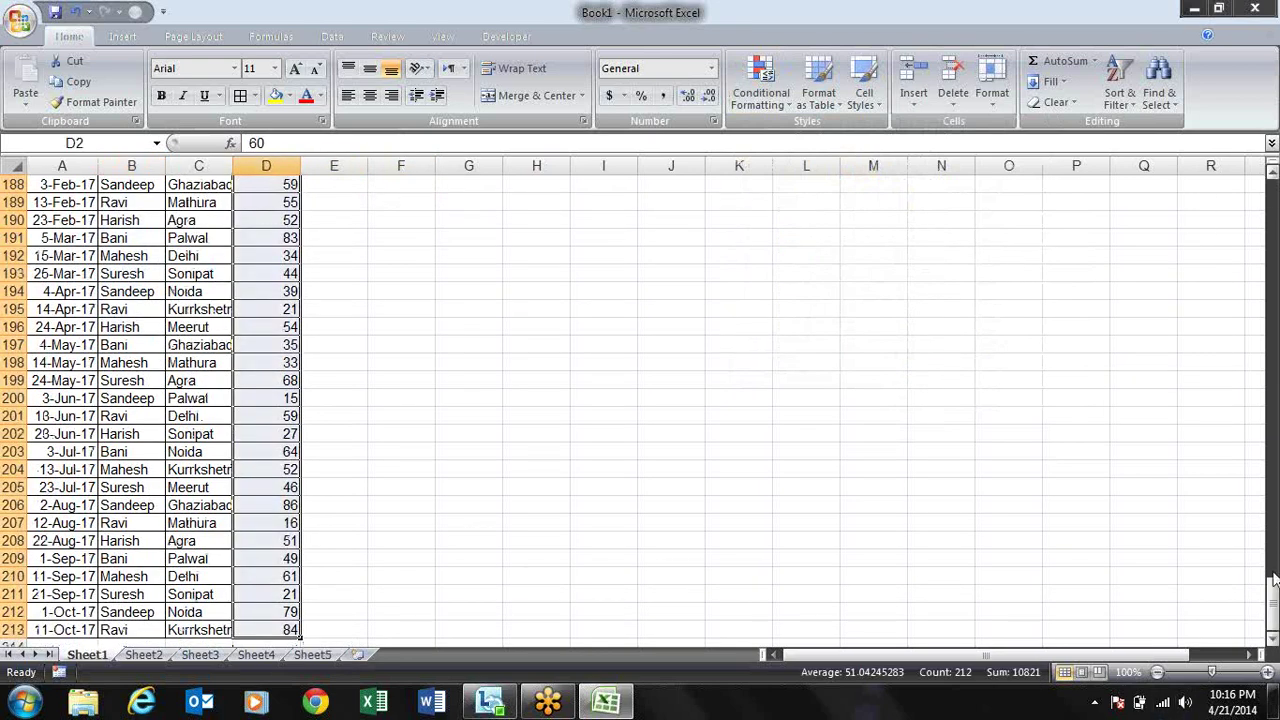
left_click_drag(1273, 581, 1232, 60)
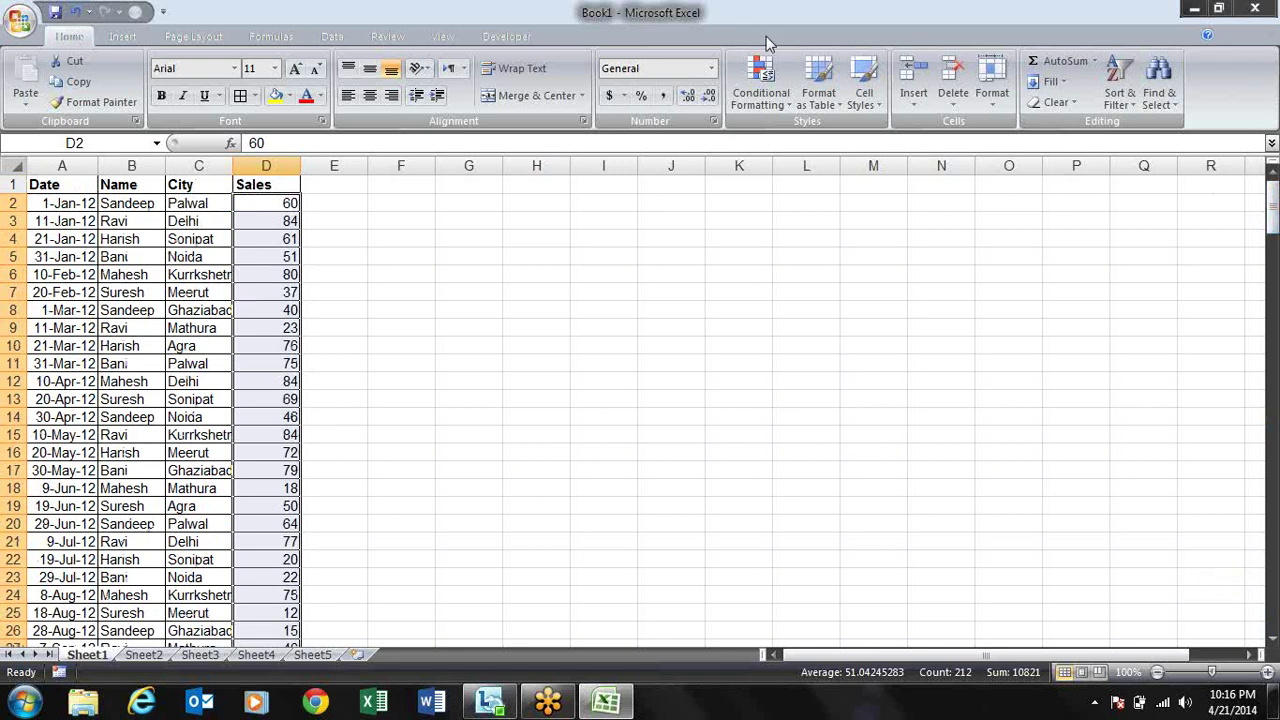
left_click(777, 103)
mouse_move(794, 131)
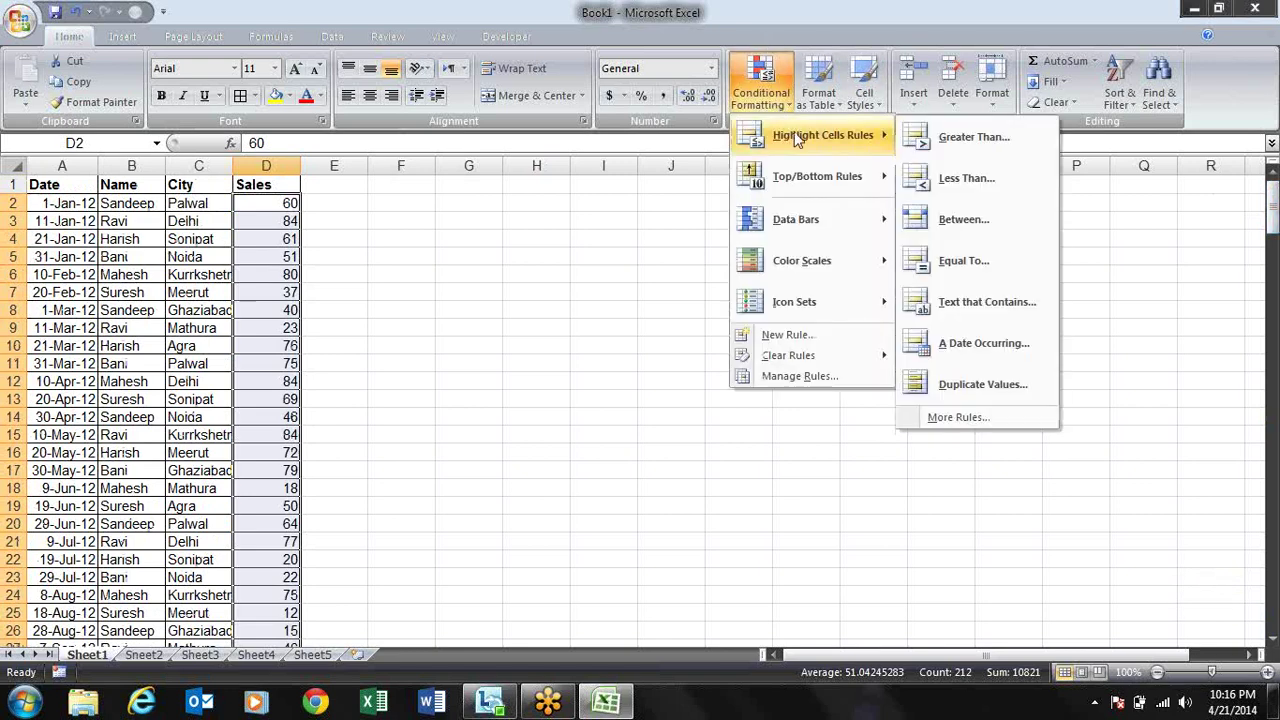
mouse_move(866, 175)
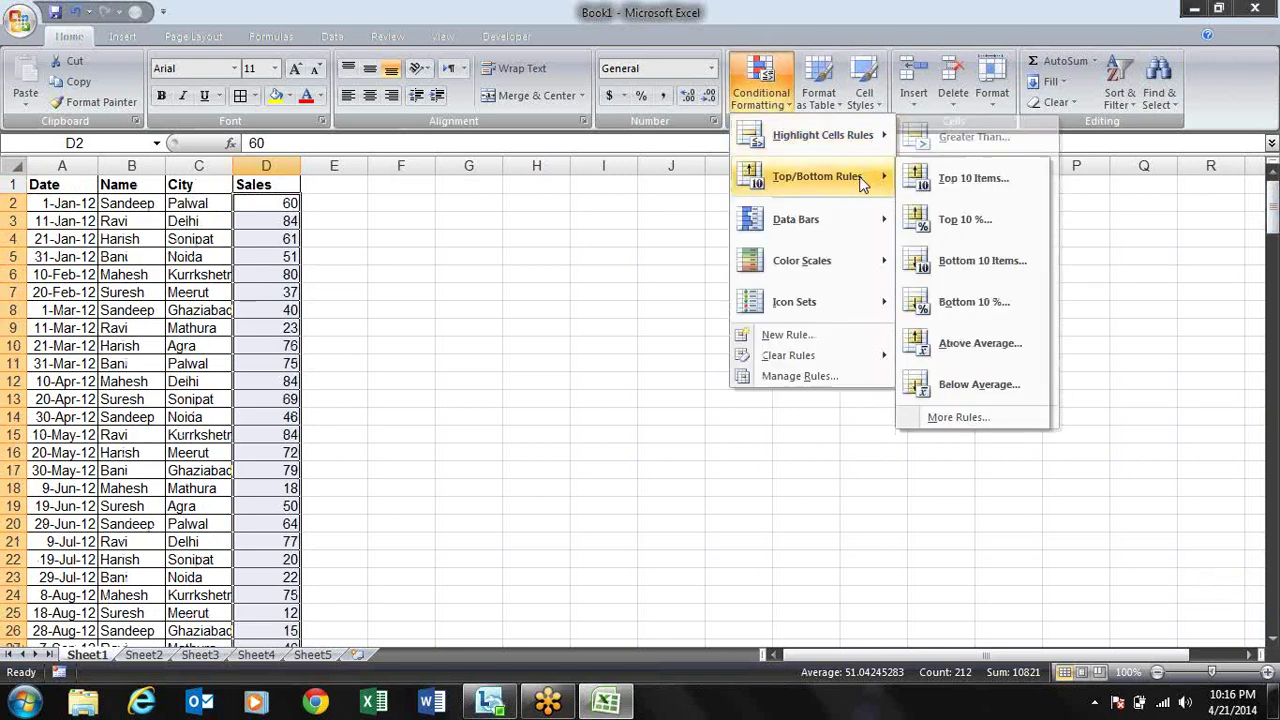
left_click(940, 182)
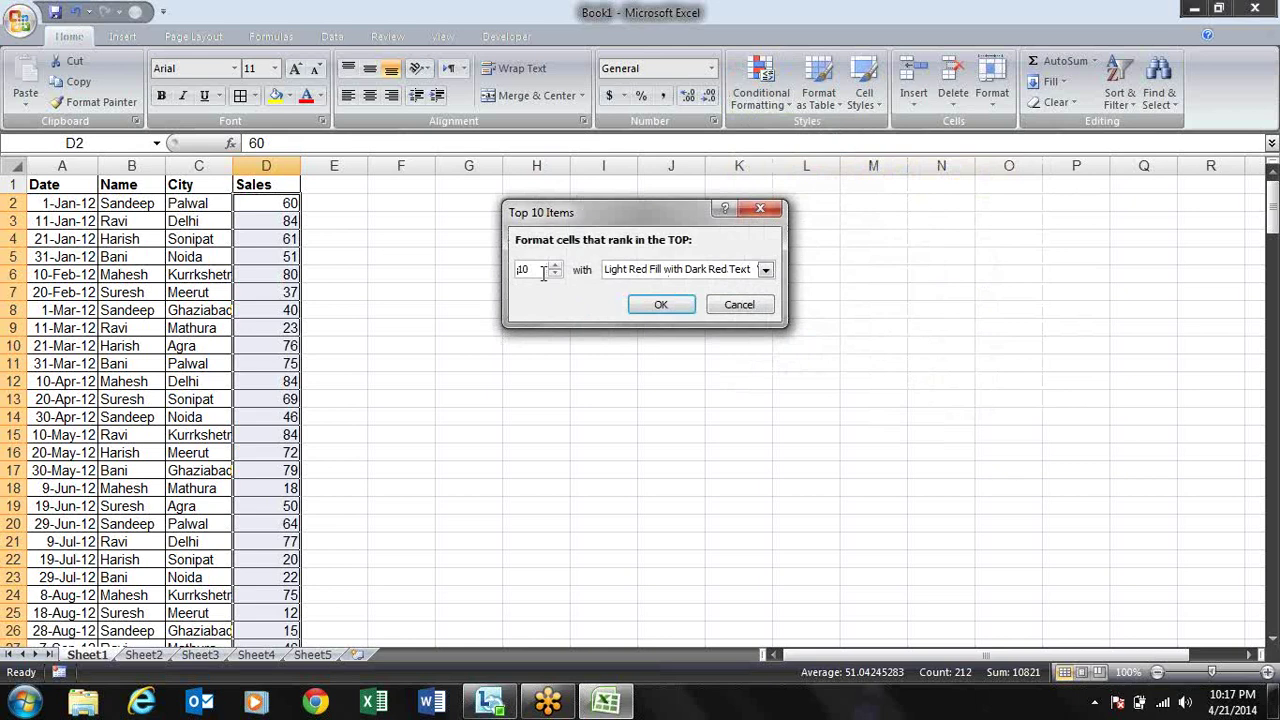
type("2")
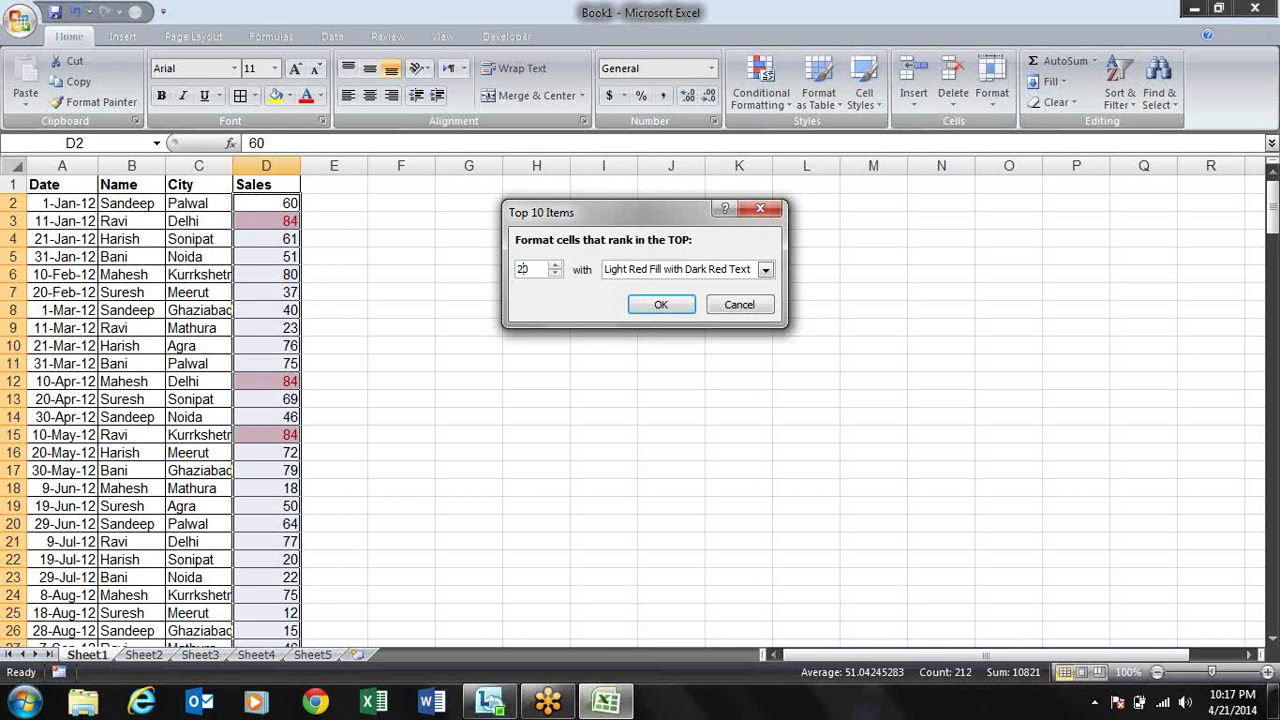
key("BackSpace")
type("5")
key("Delete")
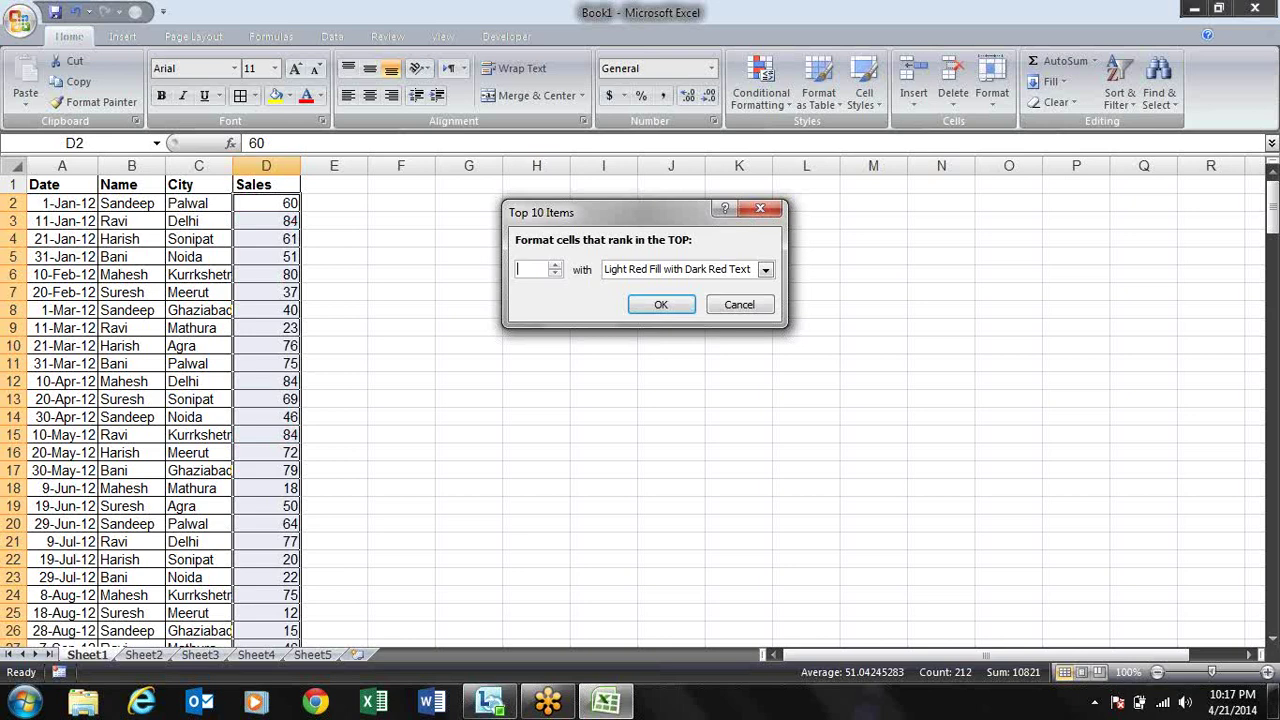
type("0")
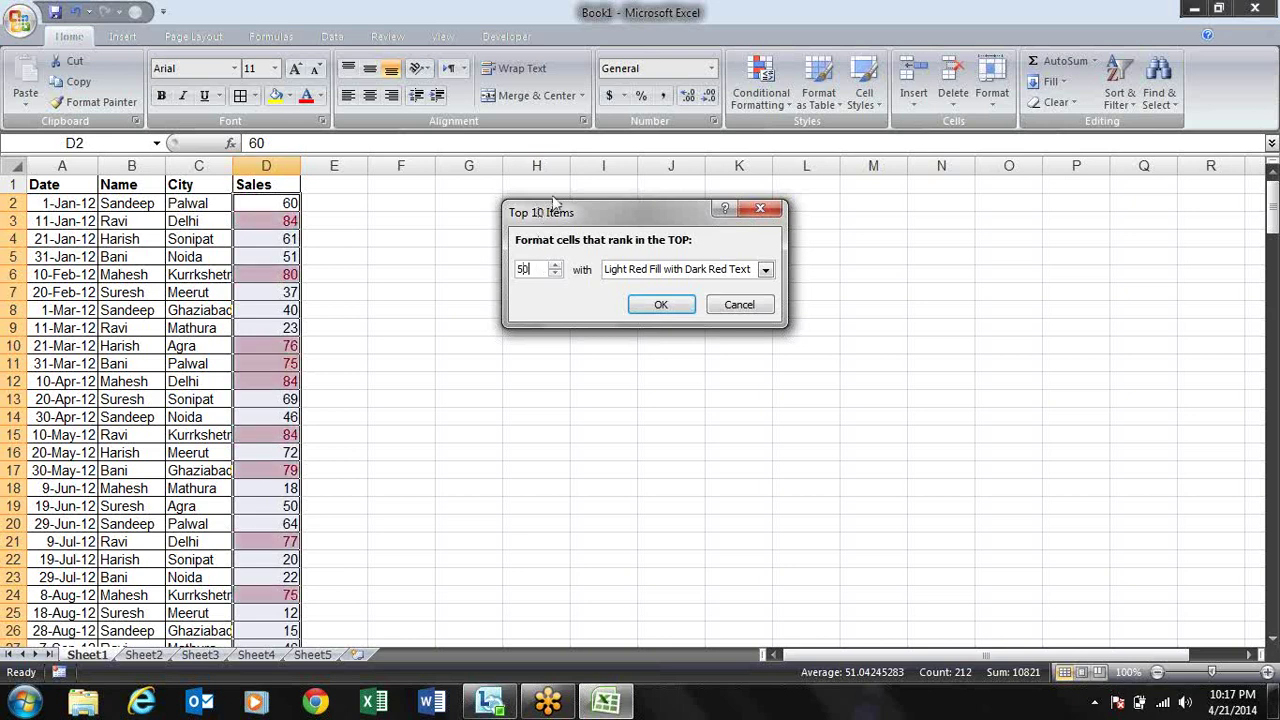
left_click(760, 208)
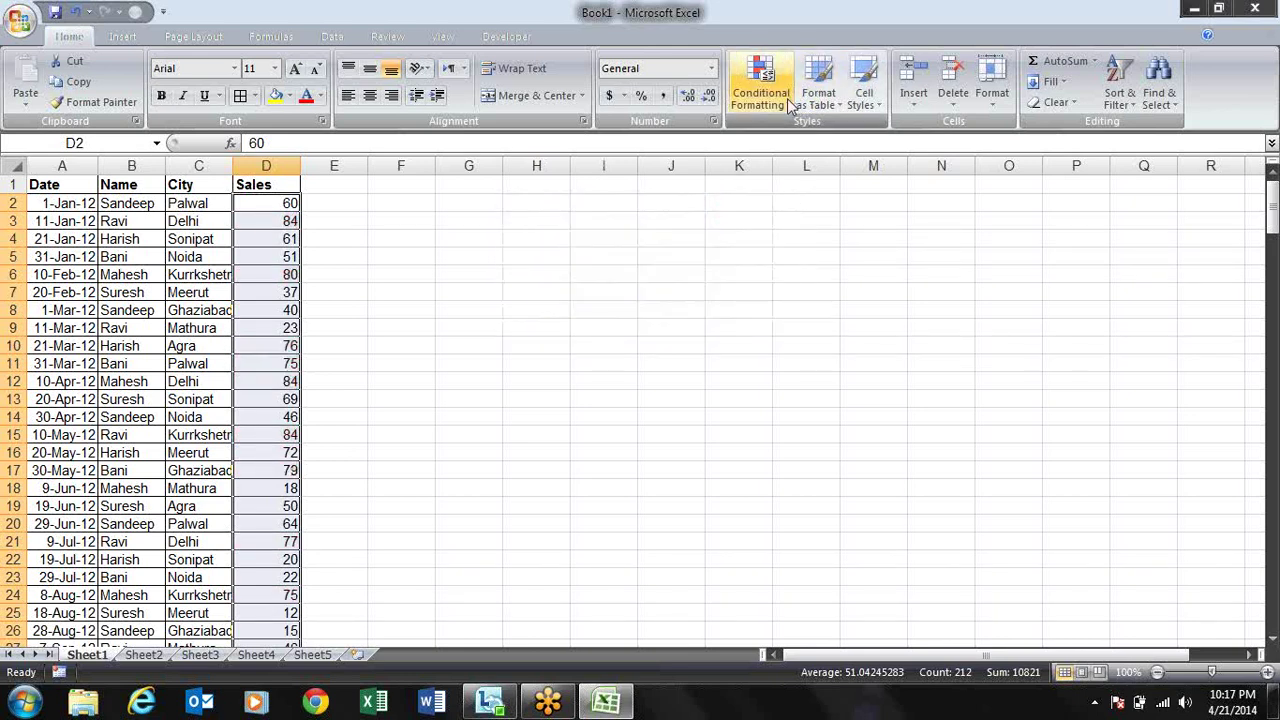
left_click(760, 88)
mouse_move(872, 180)
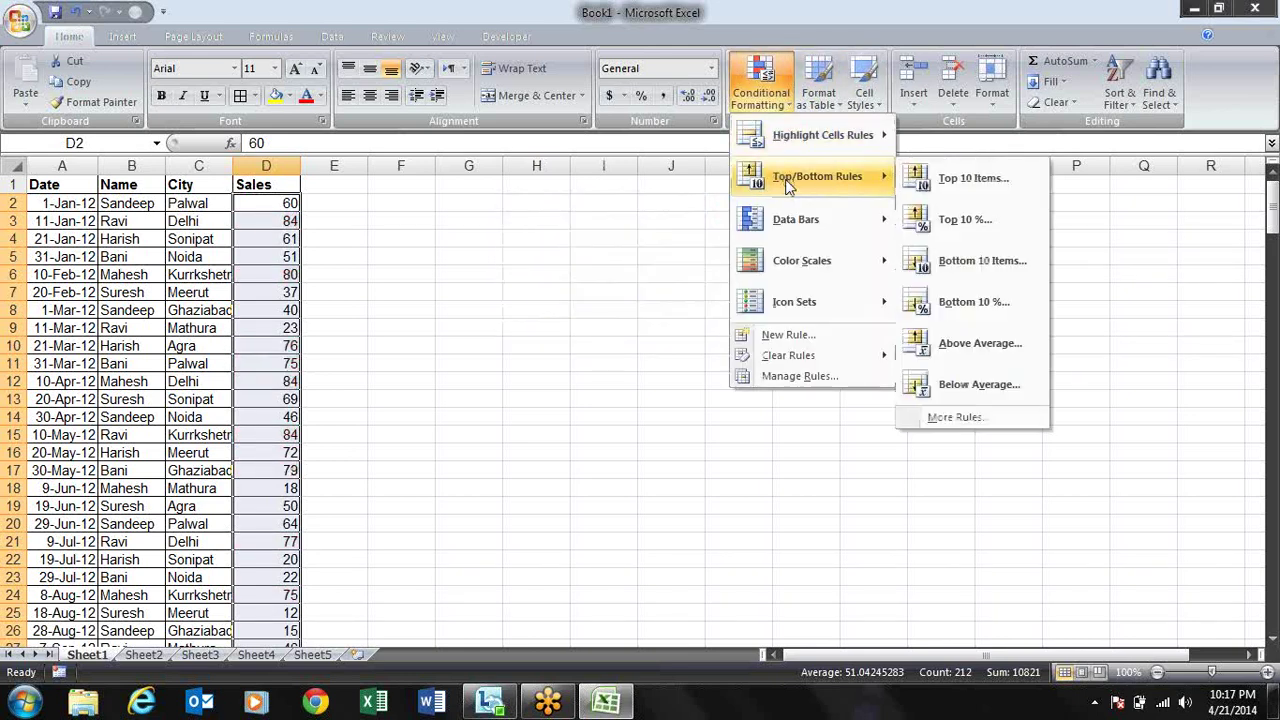
left_click(922, 221)
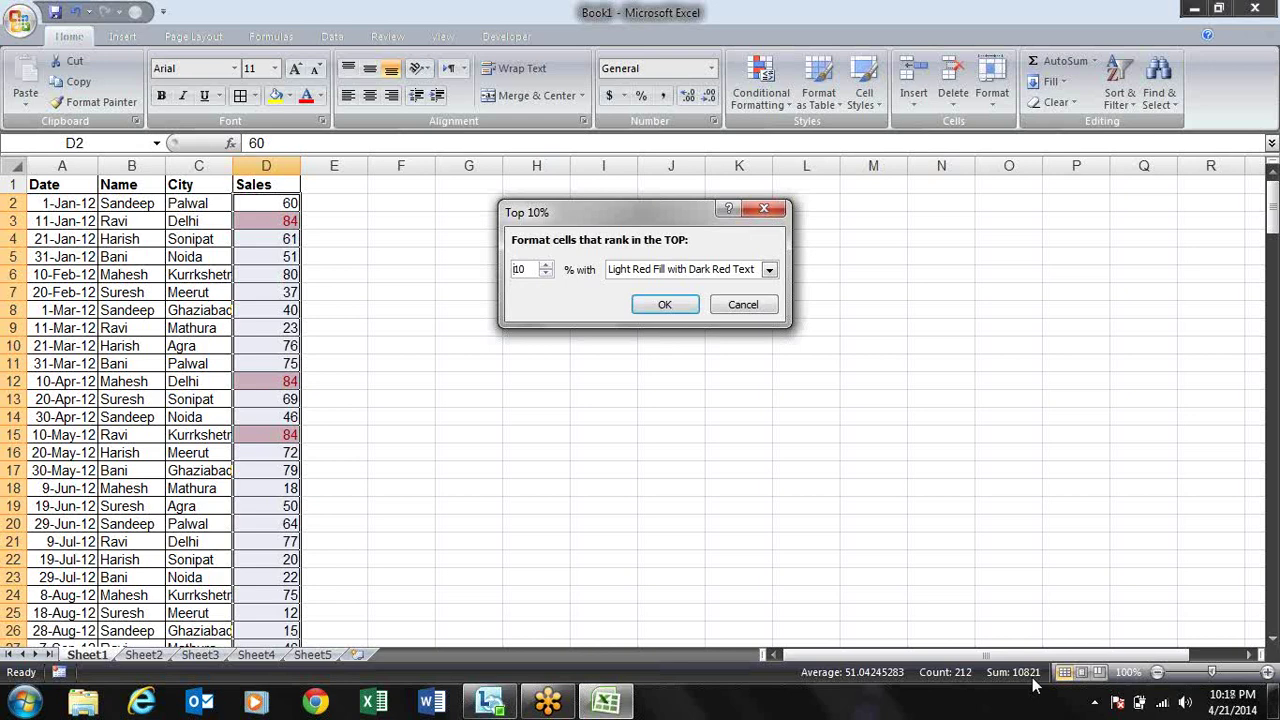
type("2")
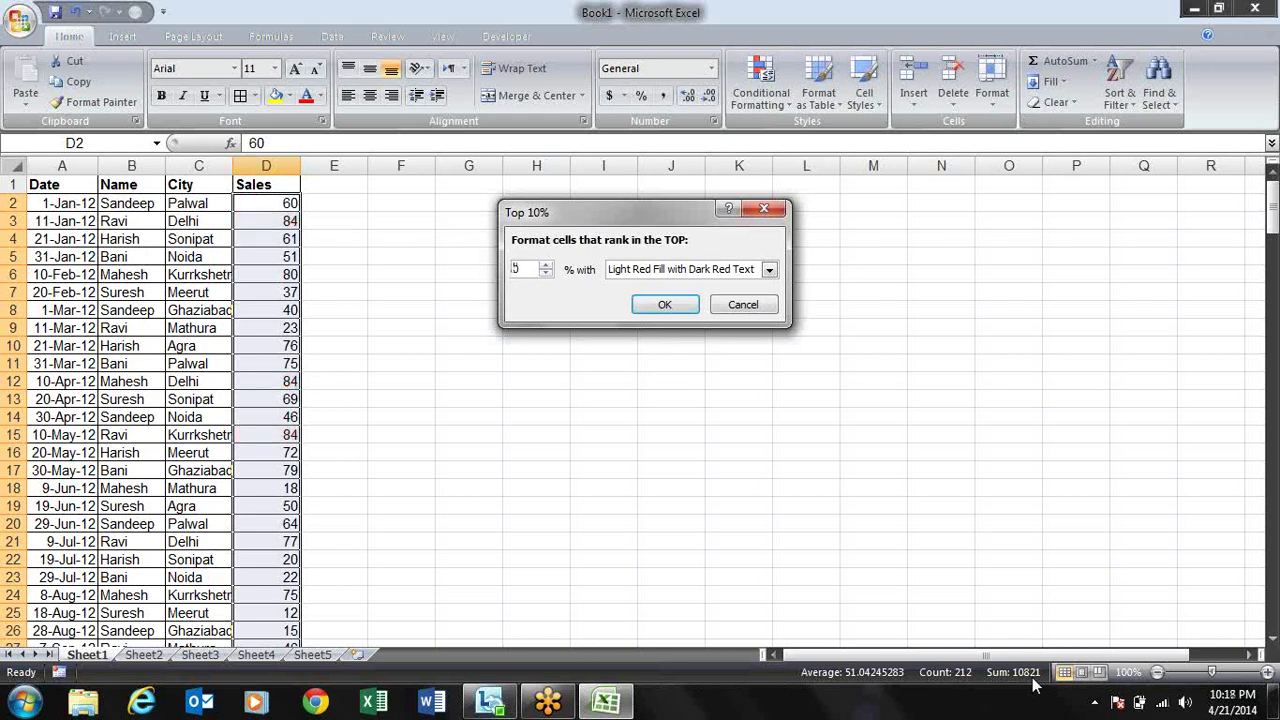
type("0")
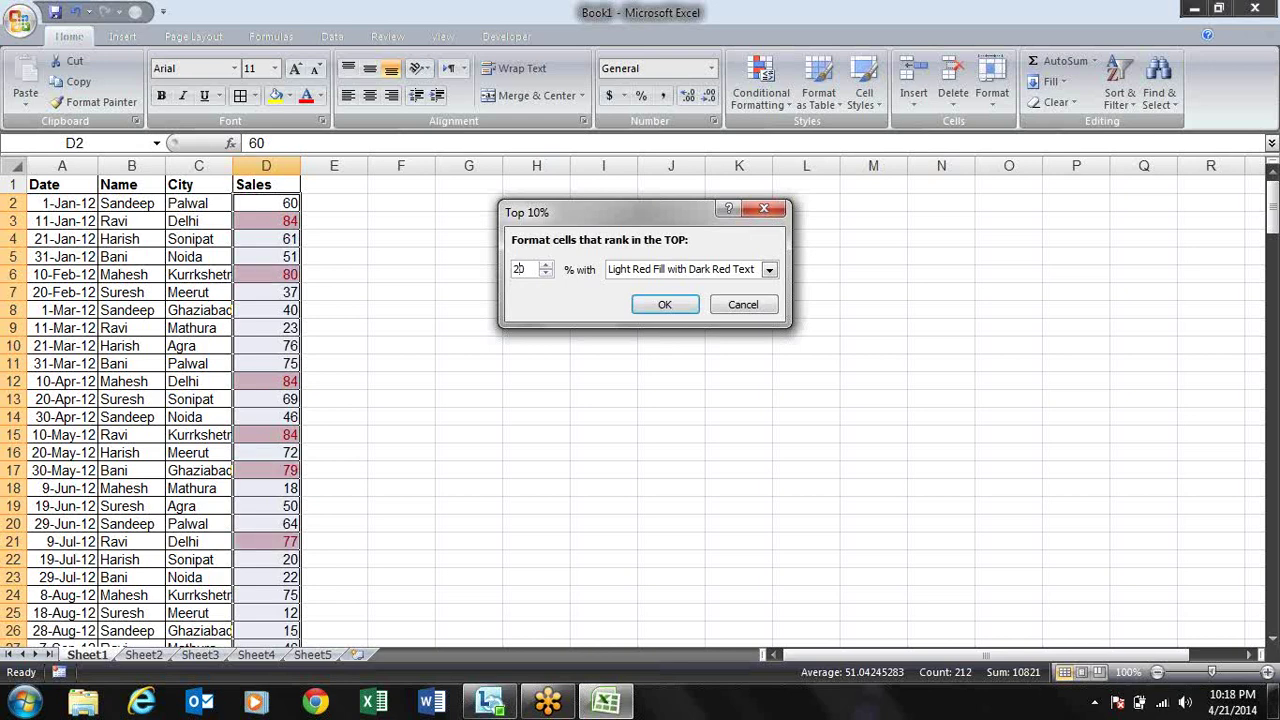
key("BackSpace")
key("BackSpace")
type("50")
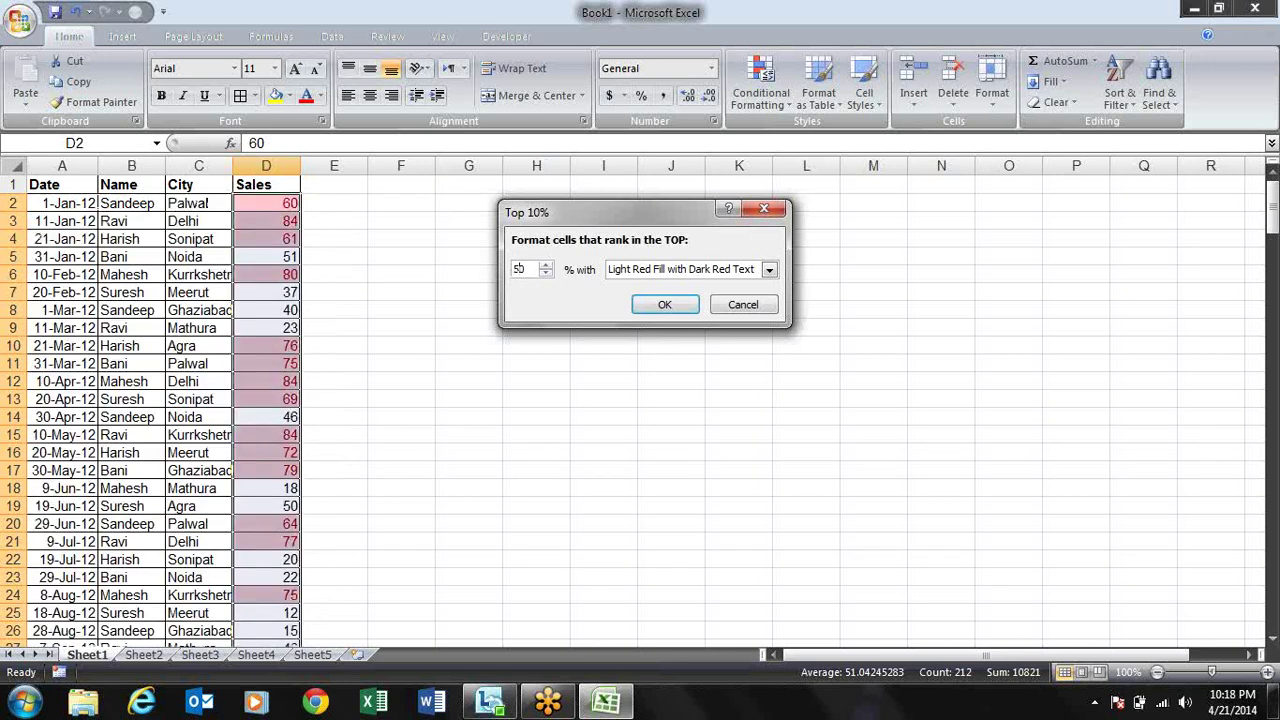
key("Escape")
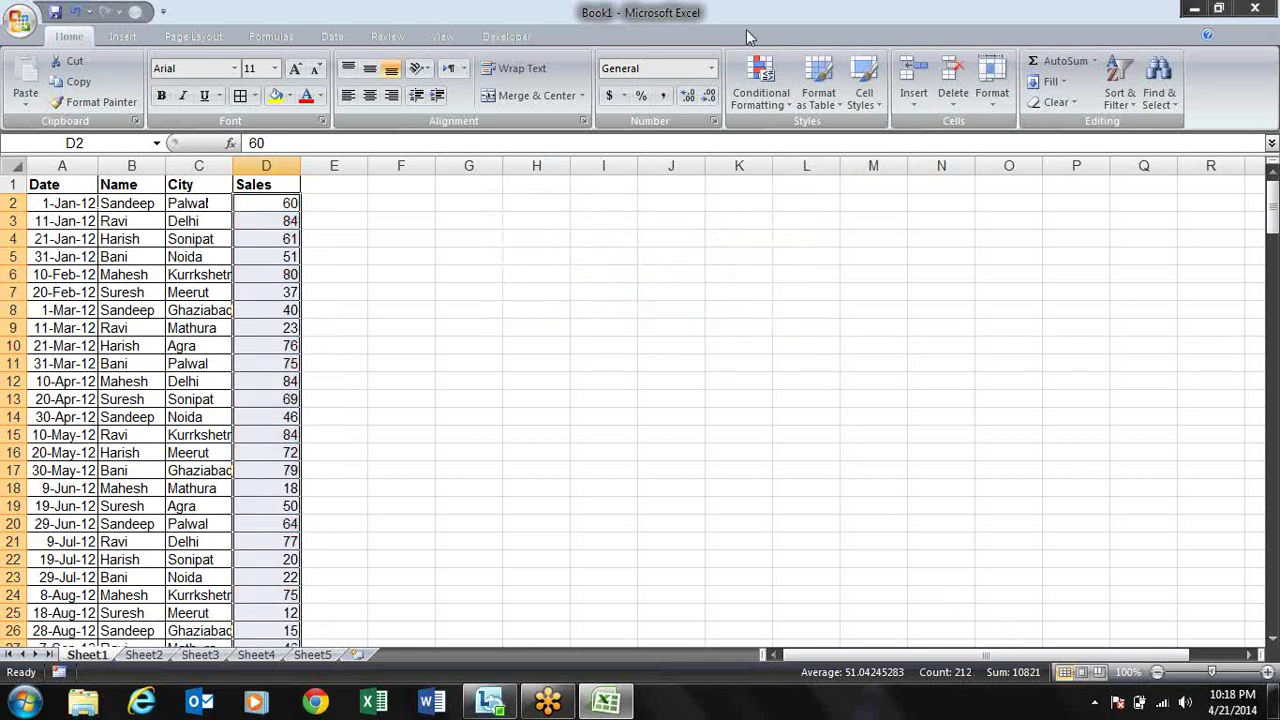
left_click(760, 112)
mouse_move(785, 176)
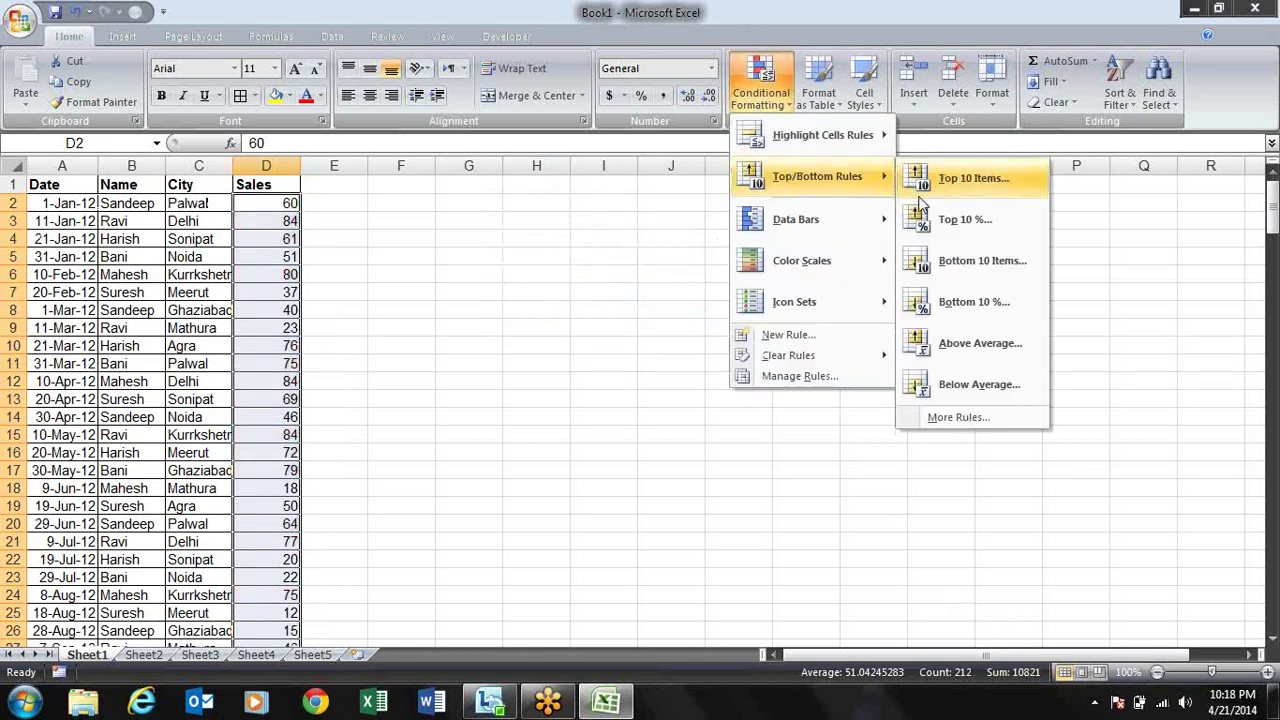
left_click(939, 271)
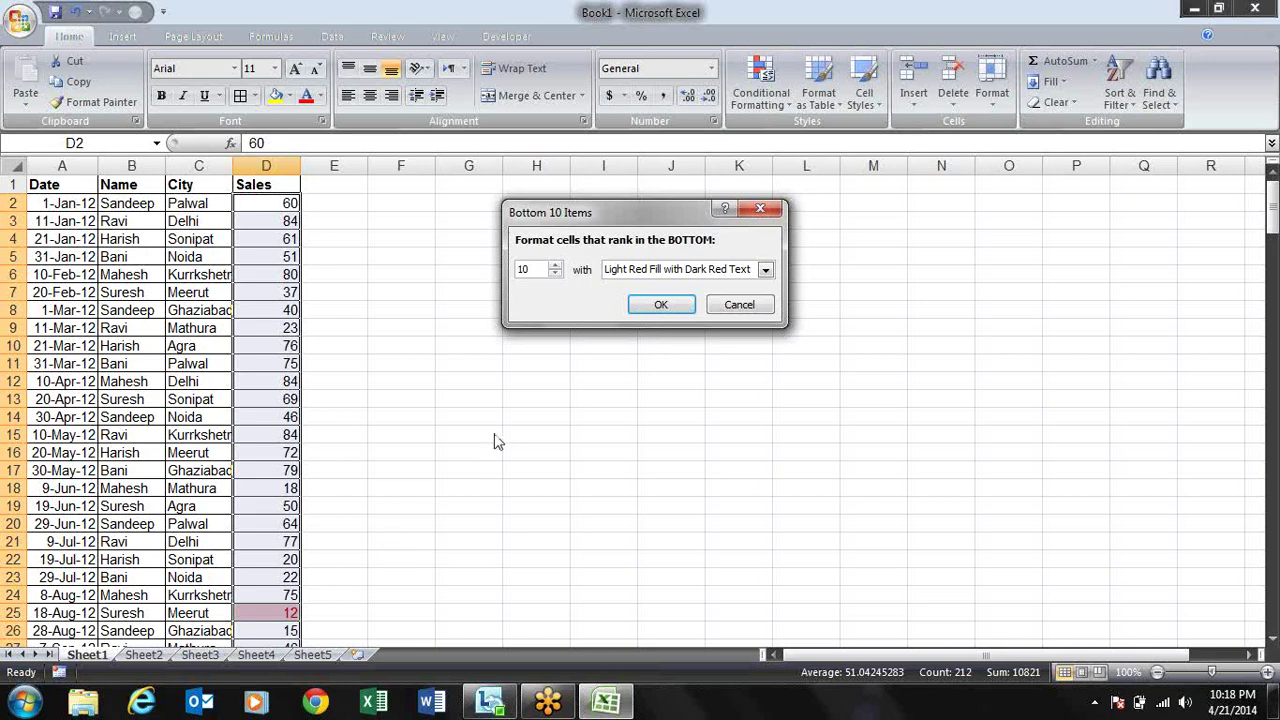
key("Escape")
left_click(760, 88)
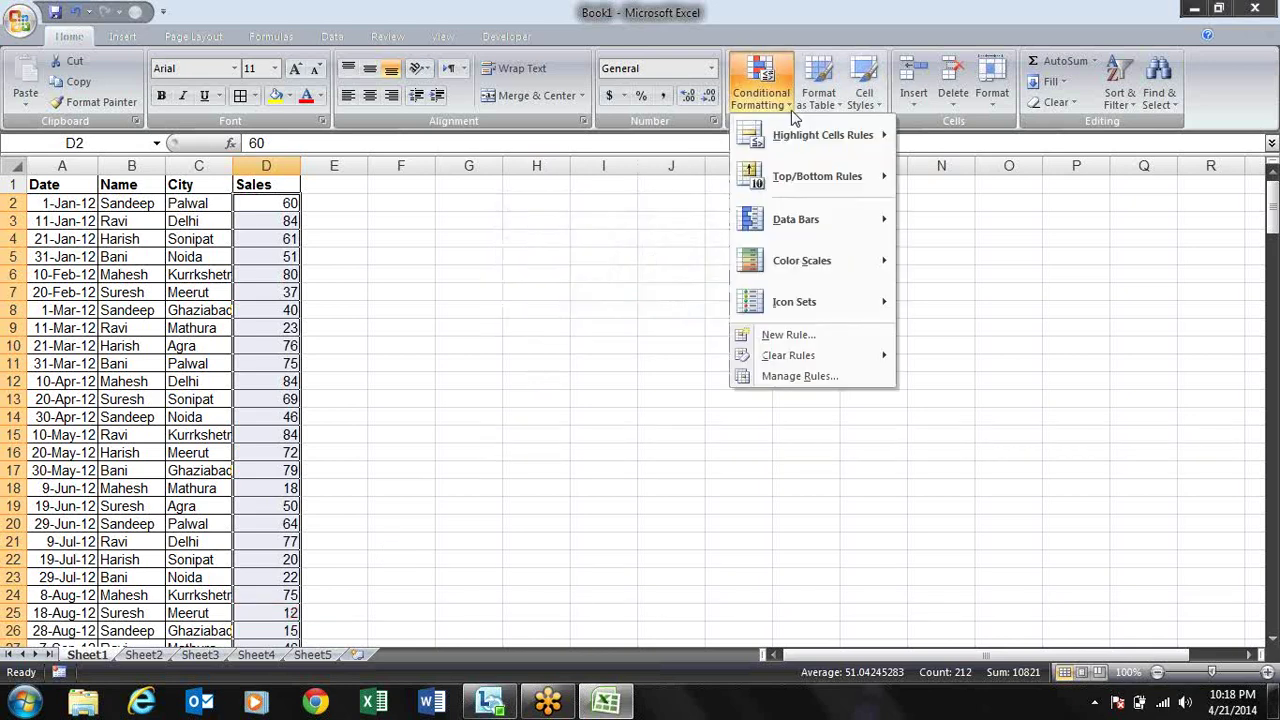
mouse_move(816, 222)
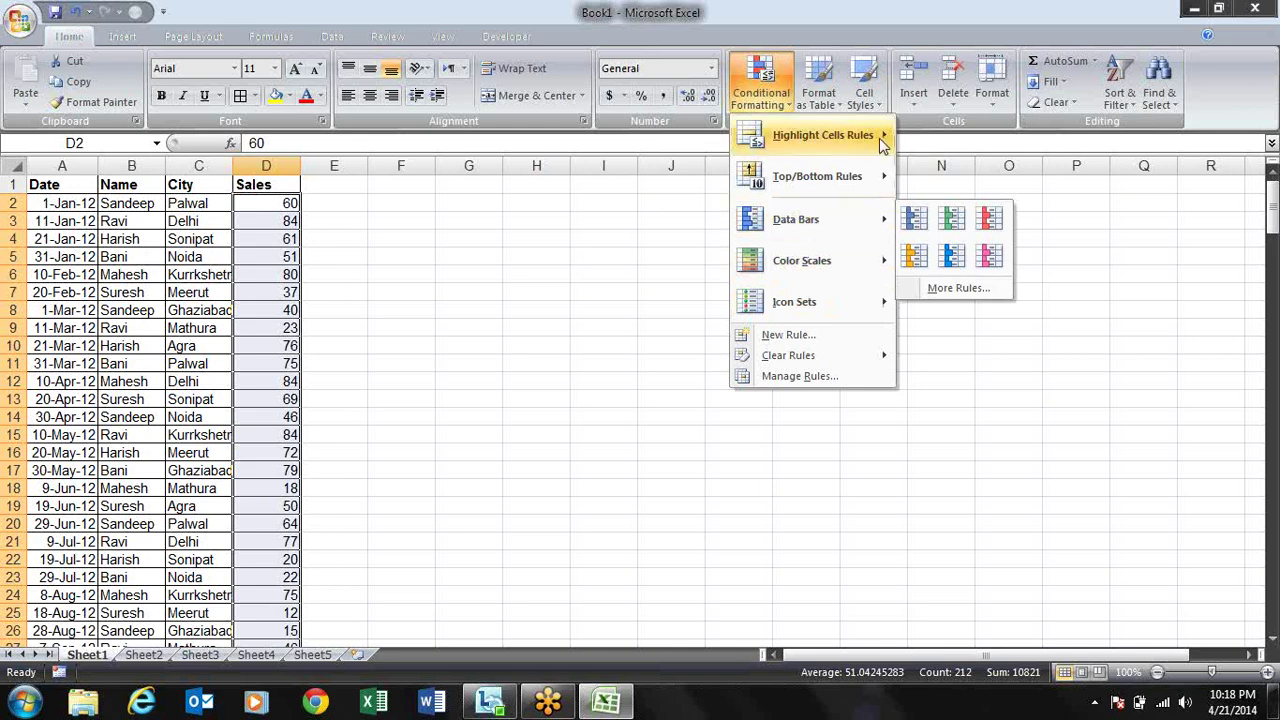
mouse_move(820, 178)
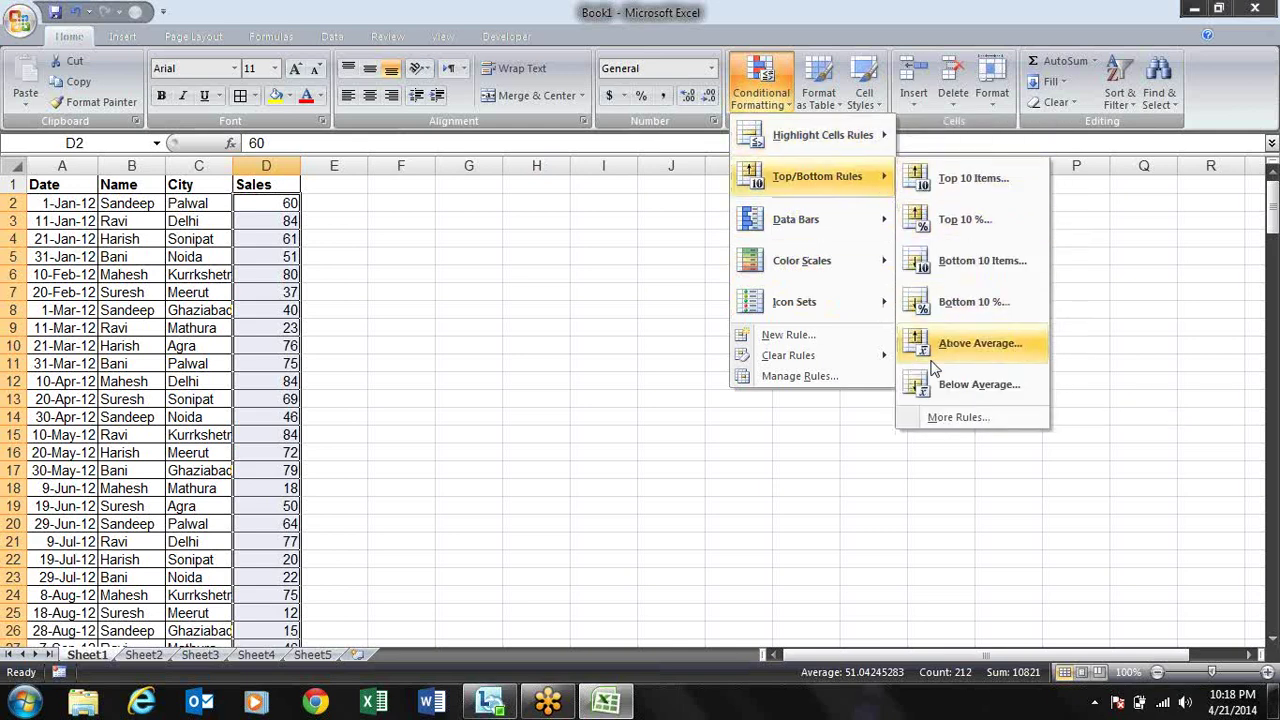
left_click(946, 314)
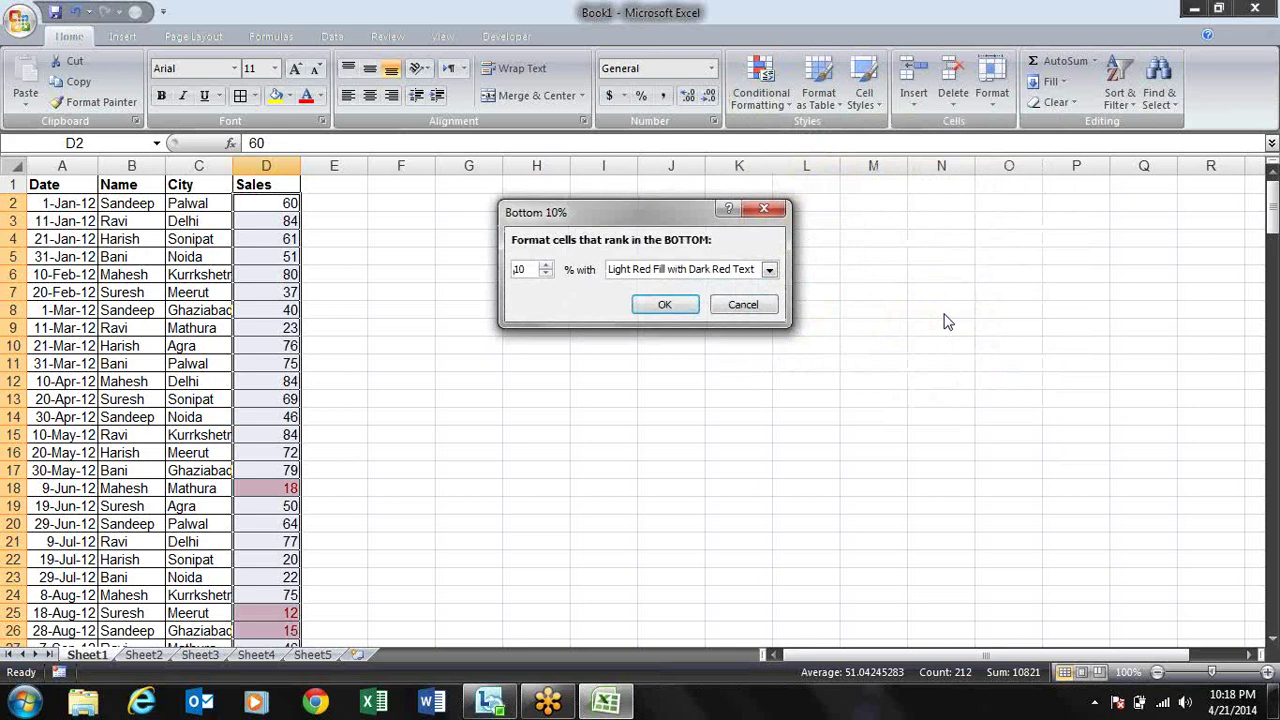
key("Escape")
left_click(760, 88)
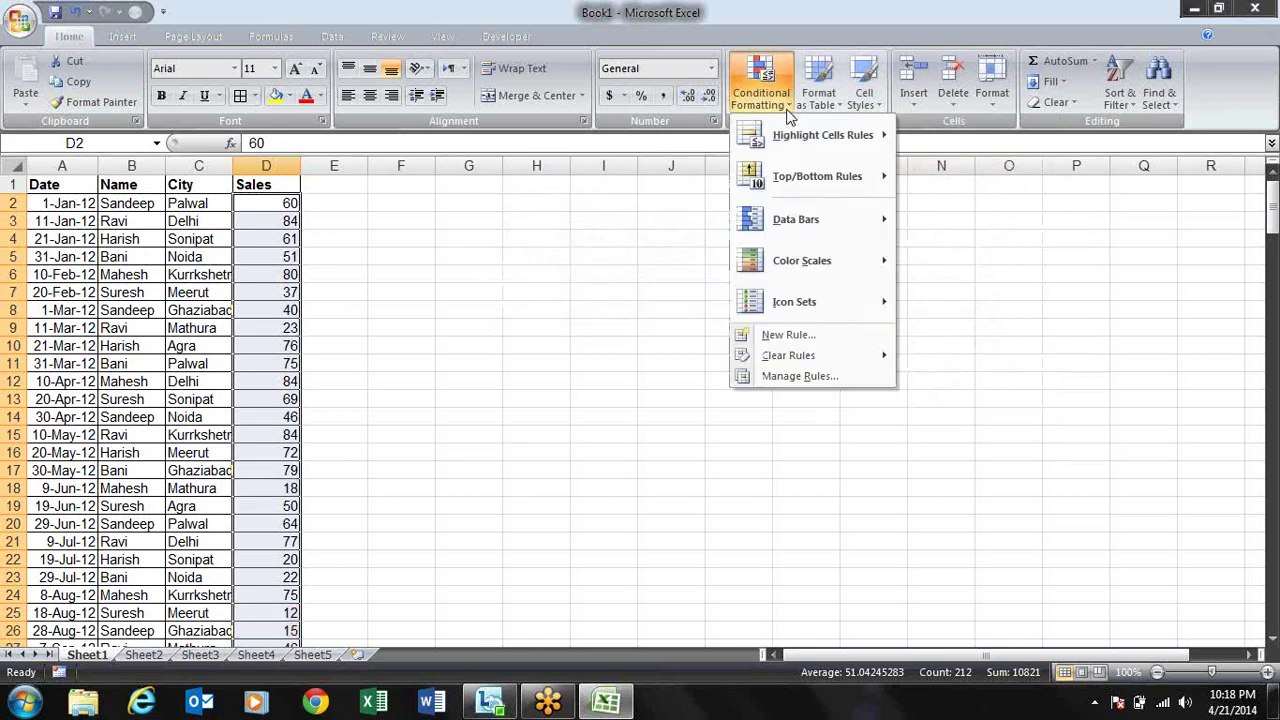
mouse_move(808, 180)
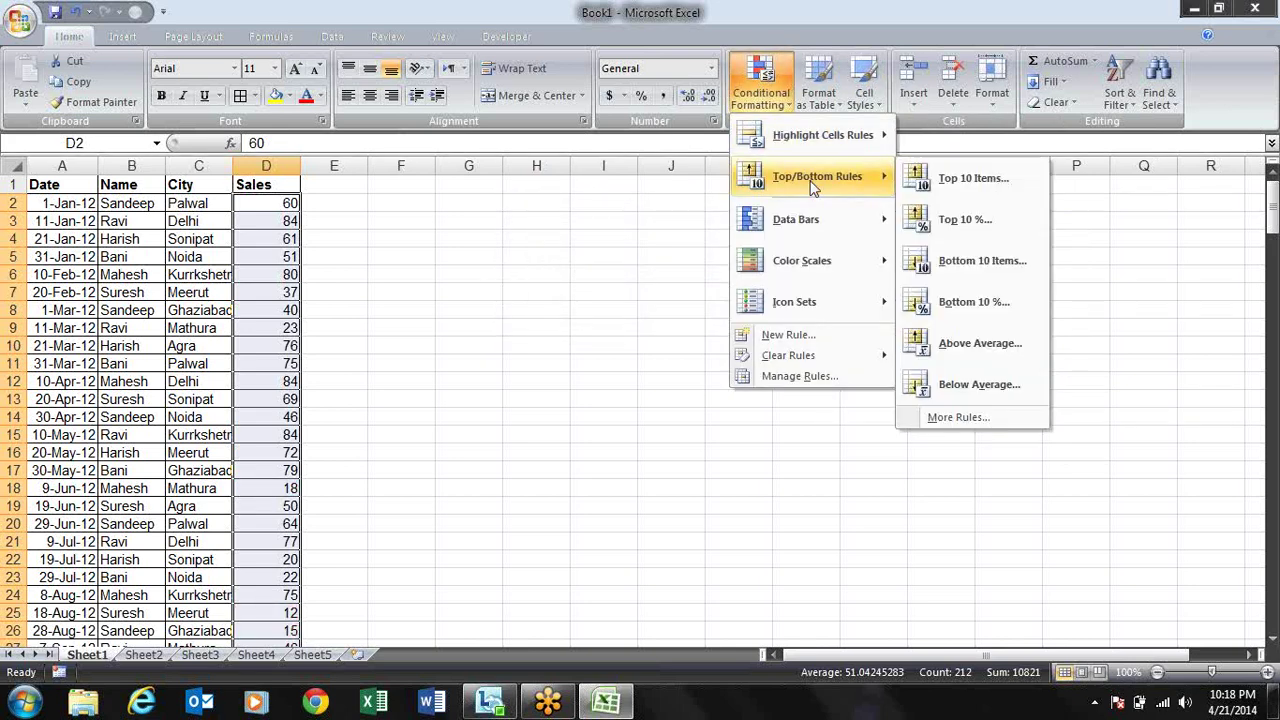
left_click(962, 345)
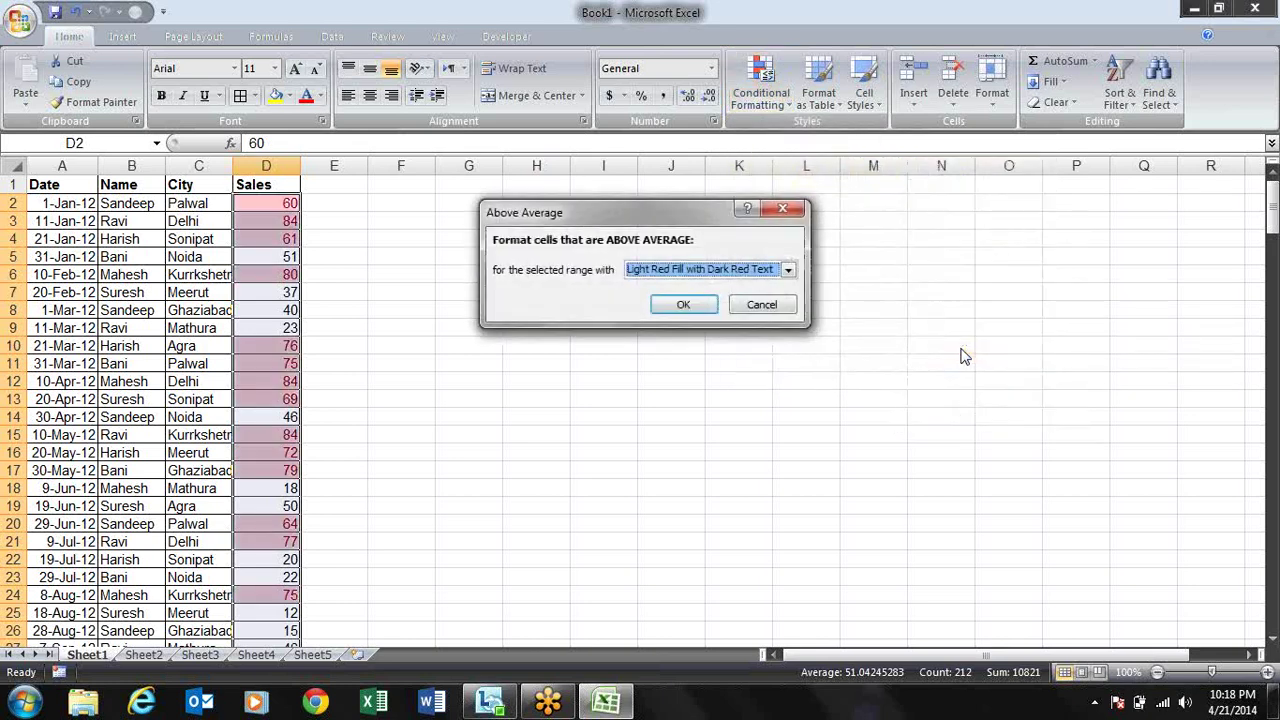
key("Escape")
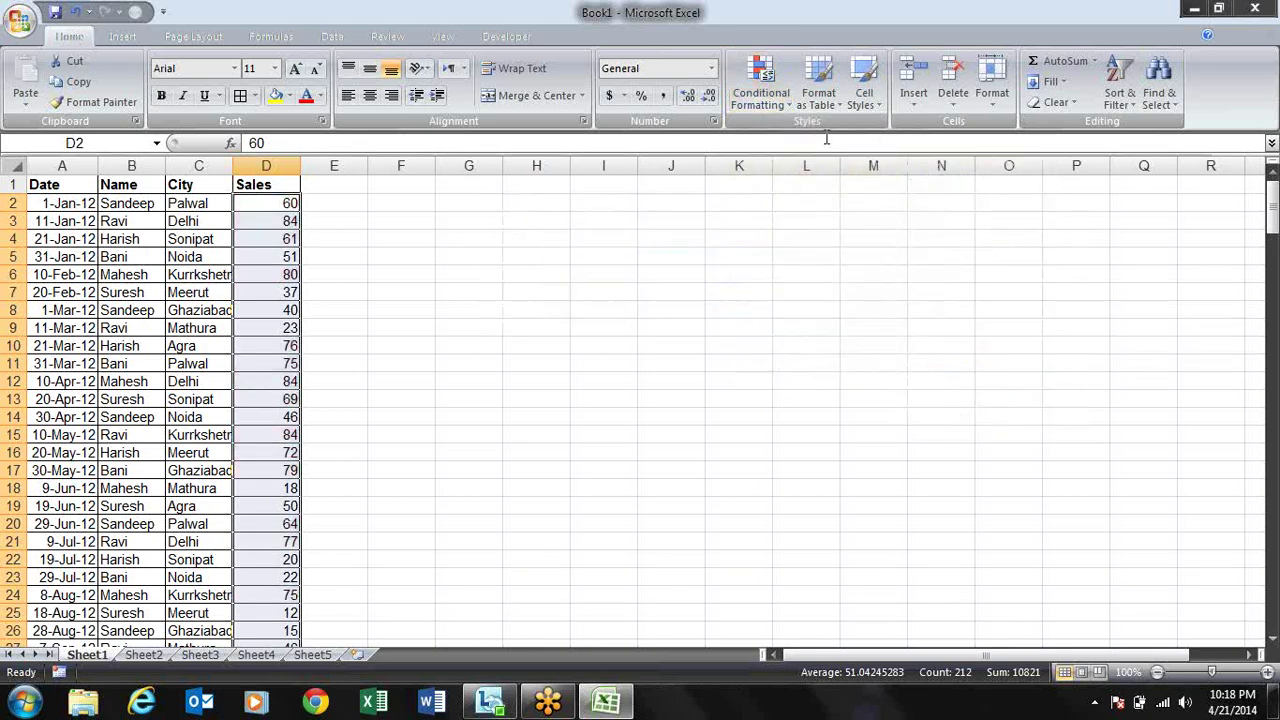
left_click(760, 82)
mouse_move(790, 191)
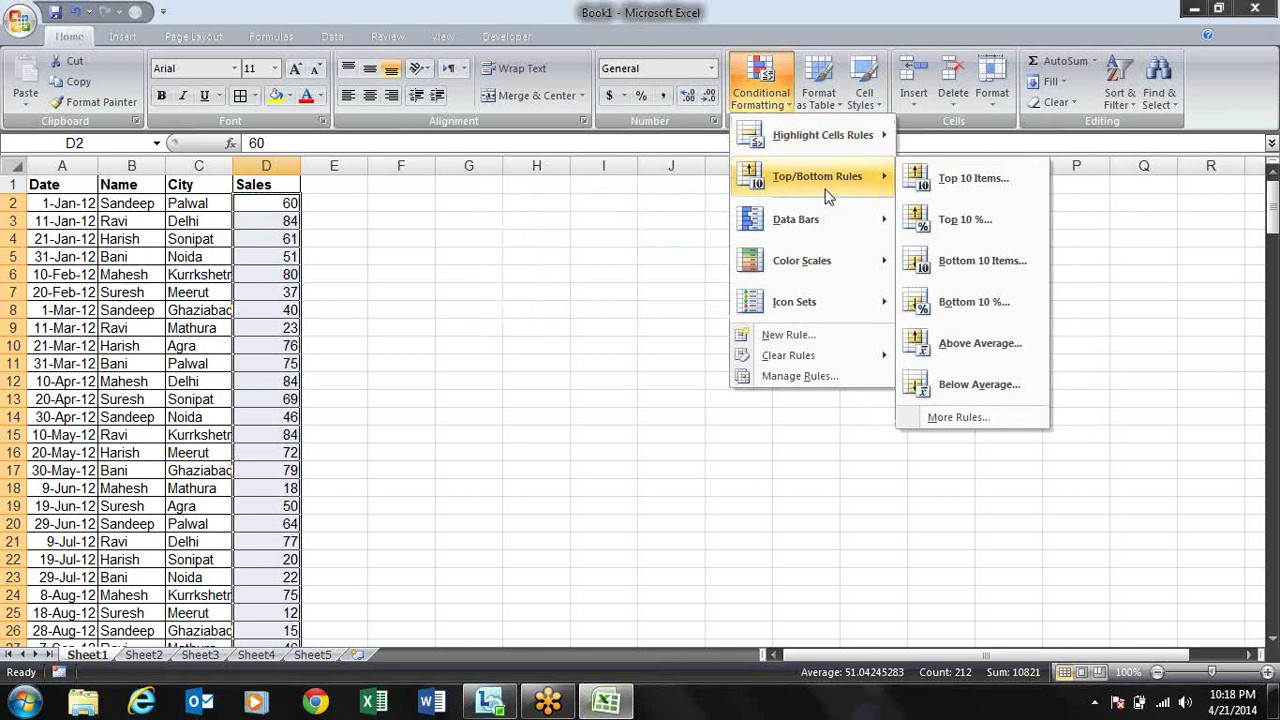
left_click(952, 392)
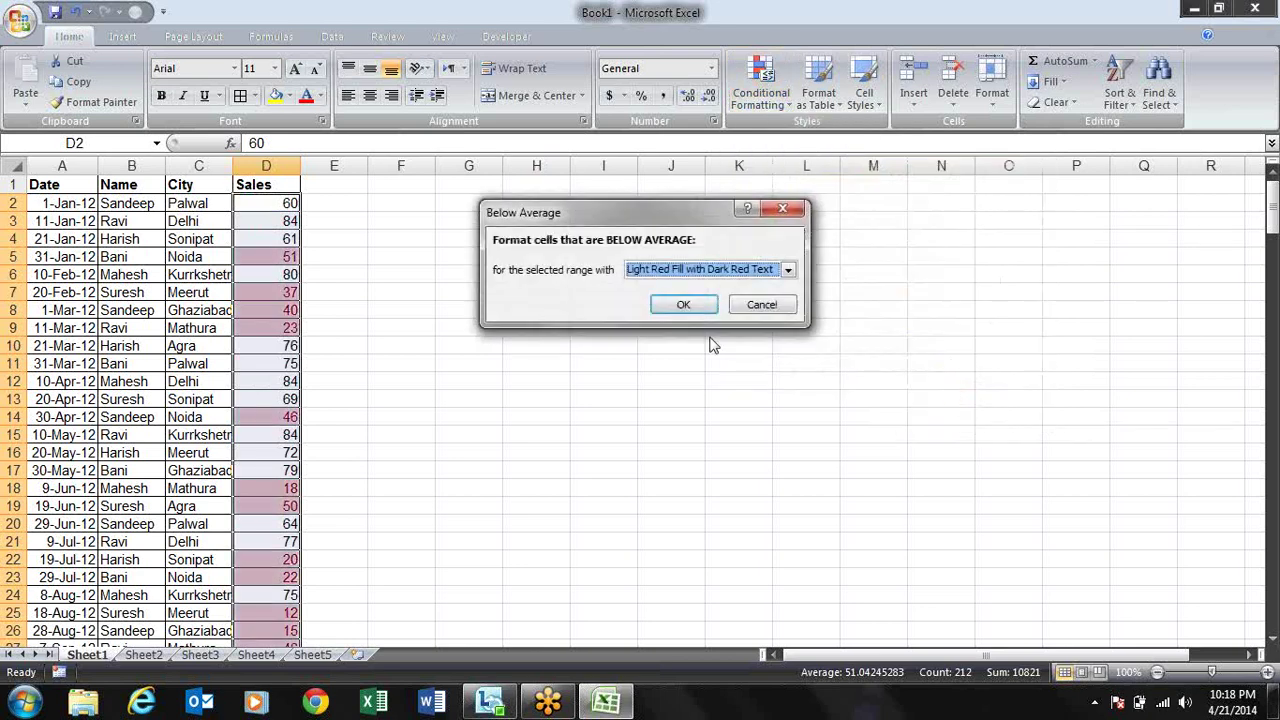
key("Escape")
- Preview the Light Blue Data Bar from the Data Bars menu on the Sales values
left_click(737, 80)
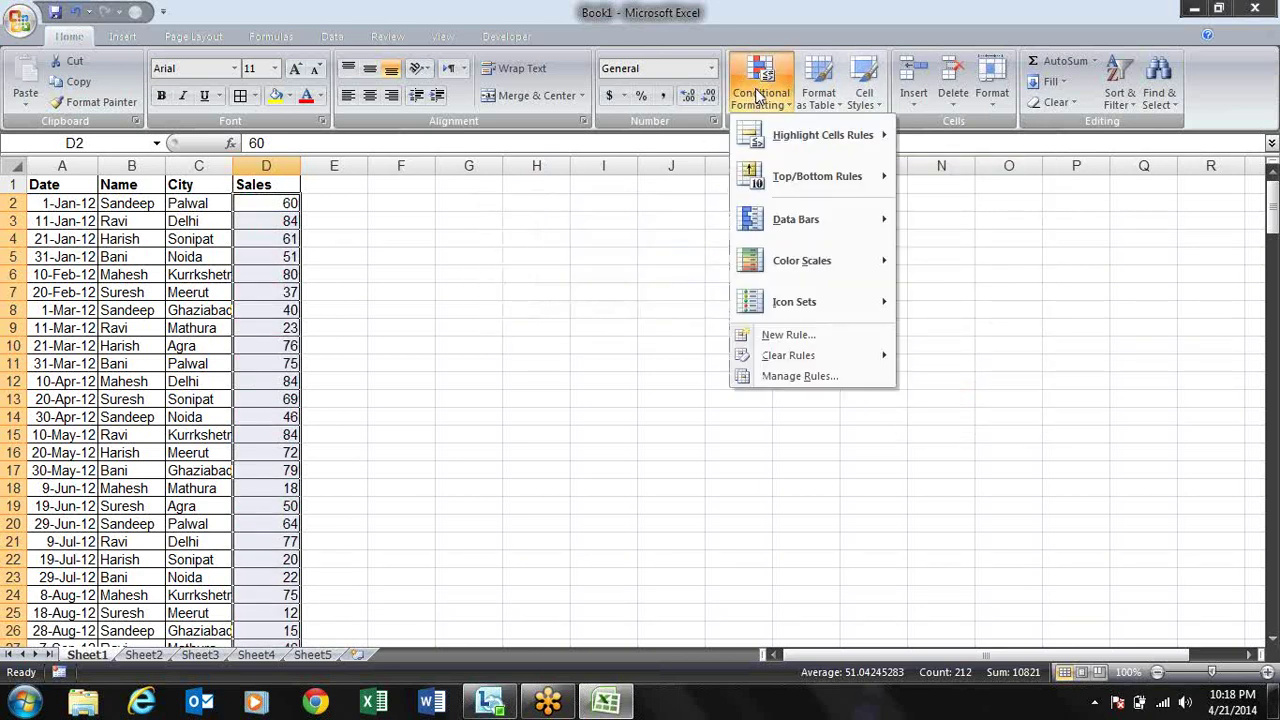
mouse_move(813, 190)
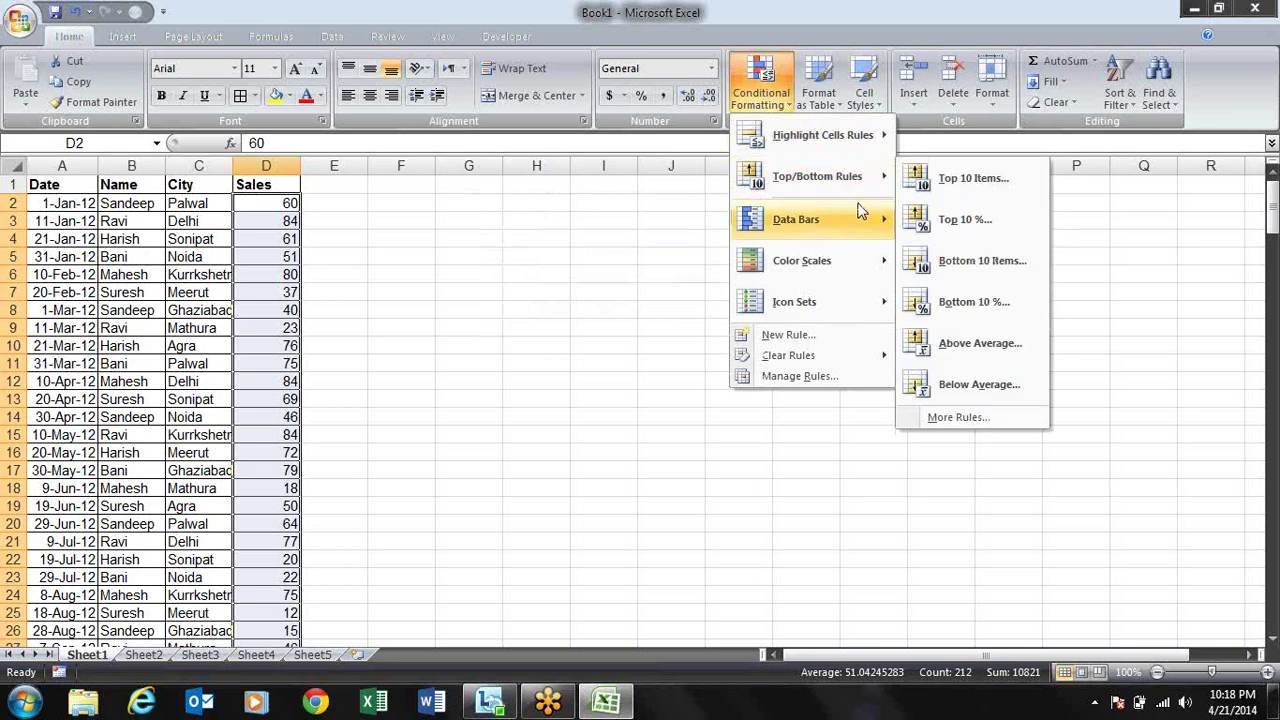
mouse_move(866, 219)
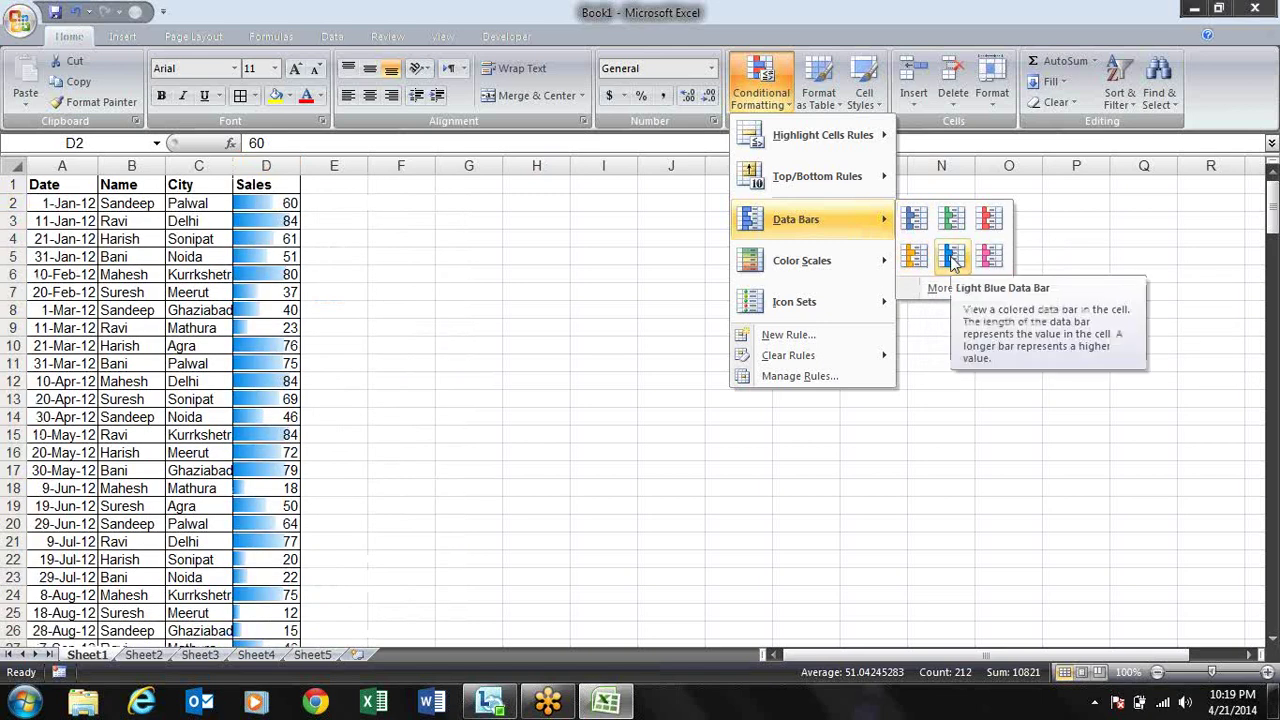
- Apply light blue data bars to Sales and step through cells comparing bar lengths
left_click(952, 260)
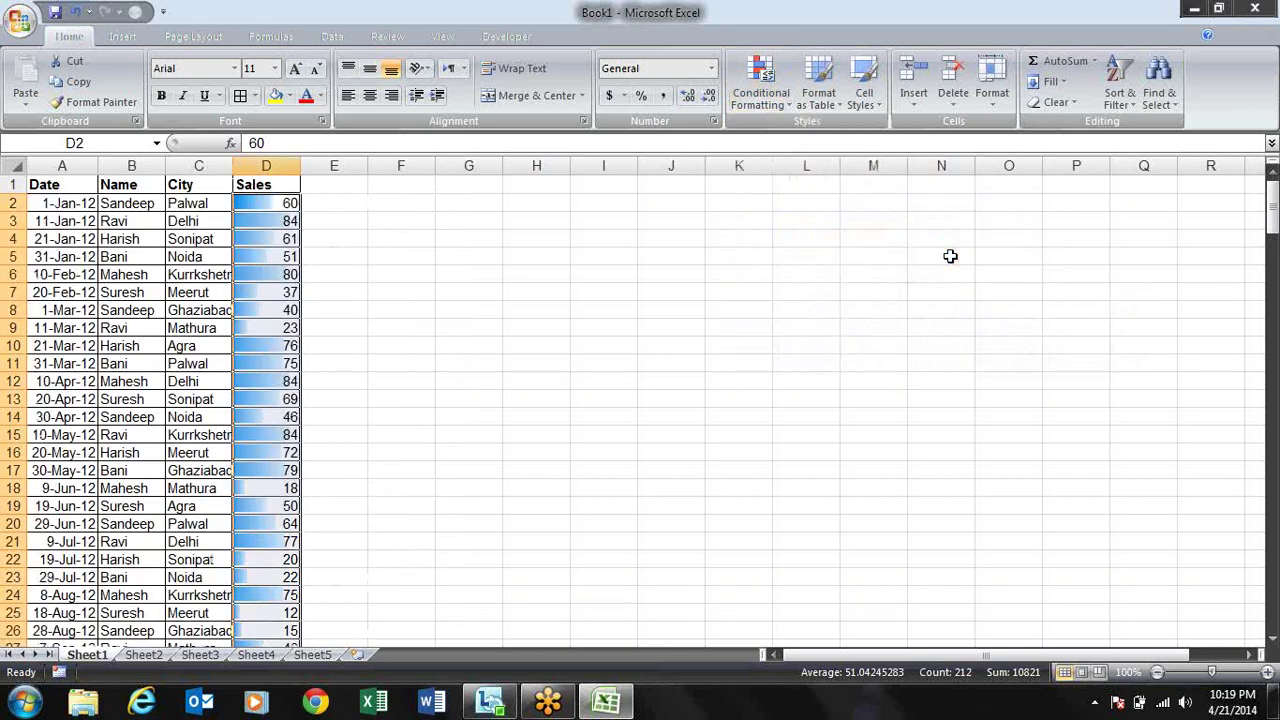
key("Down")
key("Up")
key("Up")
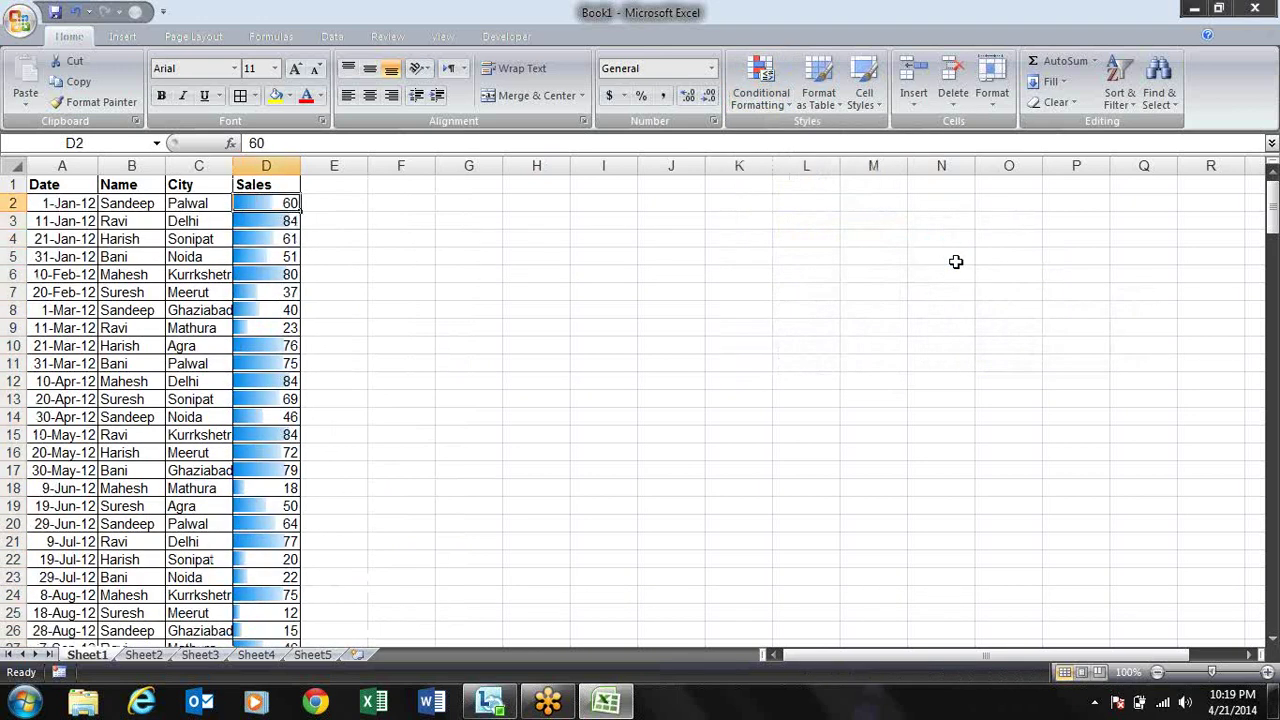
key("Down")
key("Down")
key("Down")
key("Down")
key("Up")
key("Up")
key("Up")
key("Up")
key("Down")
key("Down")
key("Down")
key("Down")
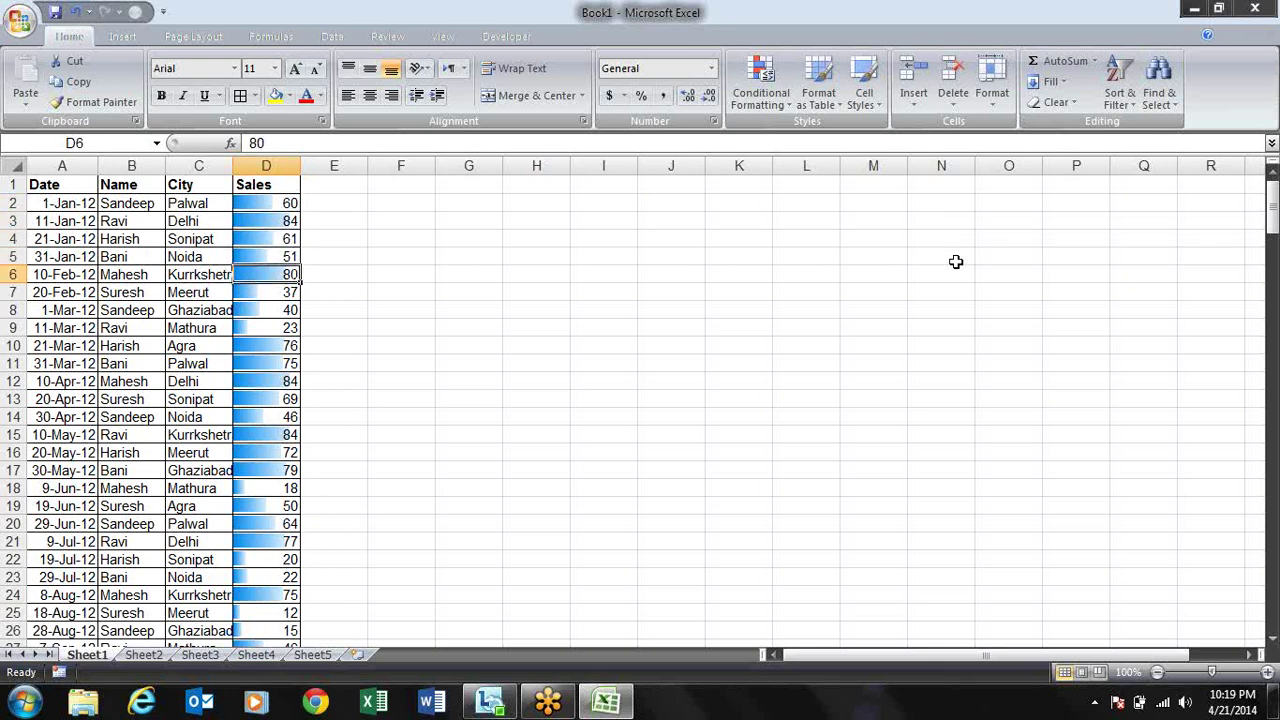
key("Down")
key("Down")
key("Down")
key("Down")
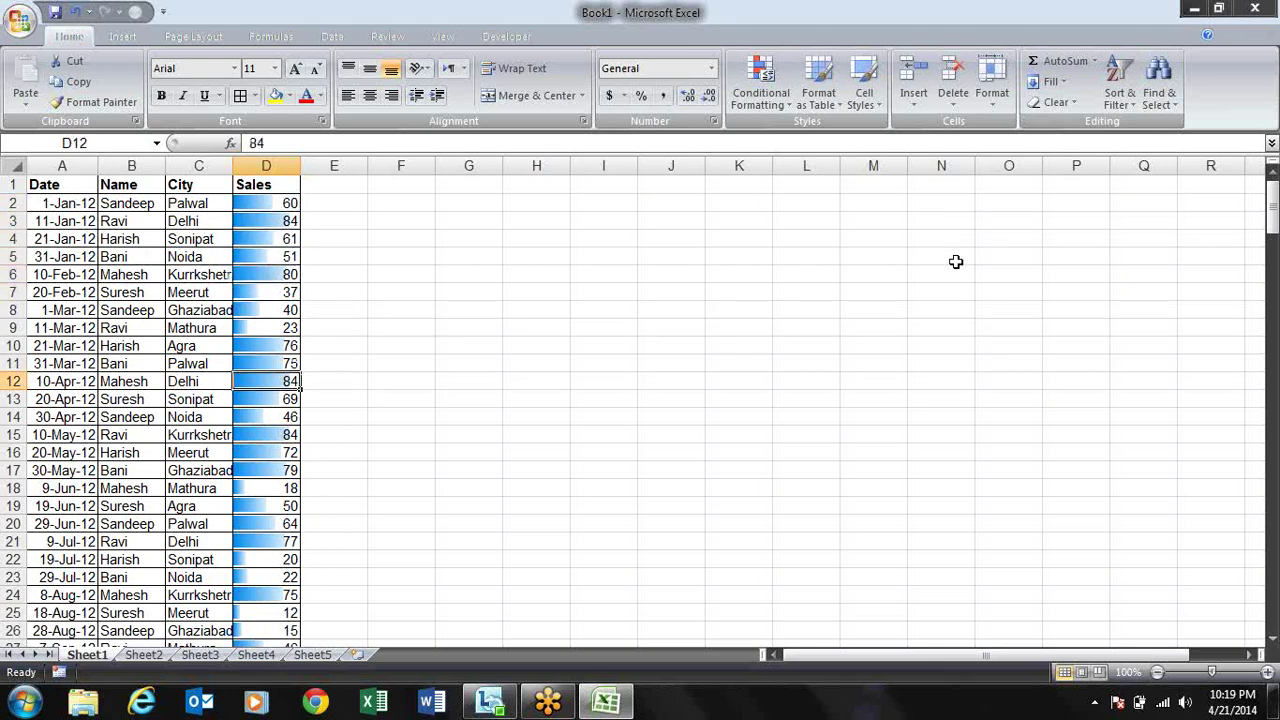
key("Down")
key("Down")
key("Up")
key("Up")
key("Up")
key("Up")
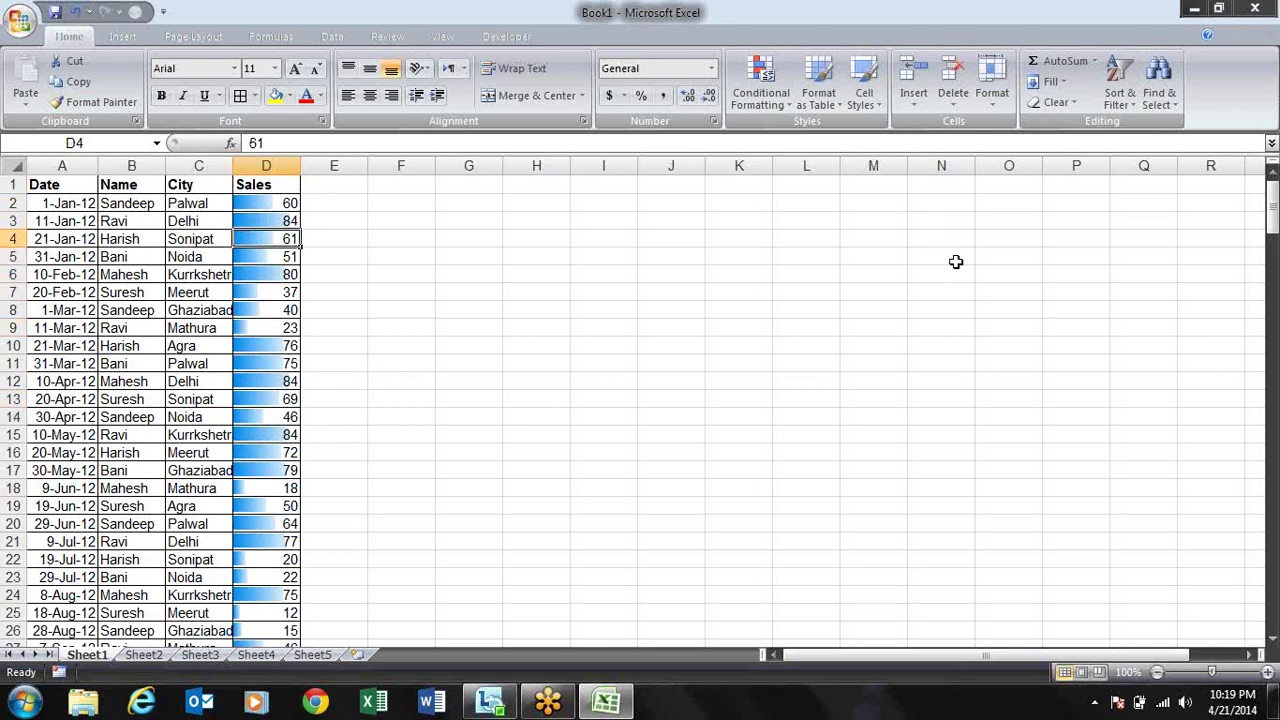
key("Up")
key("Up")
key("Down")
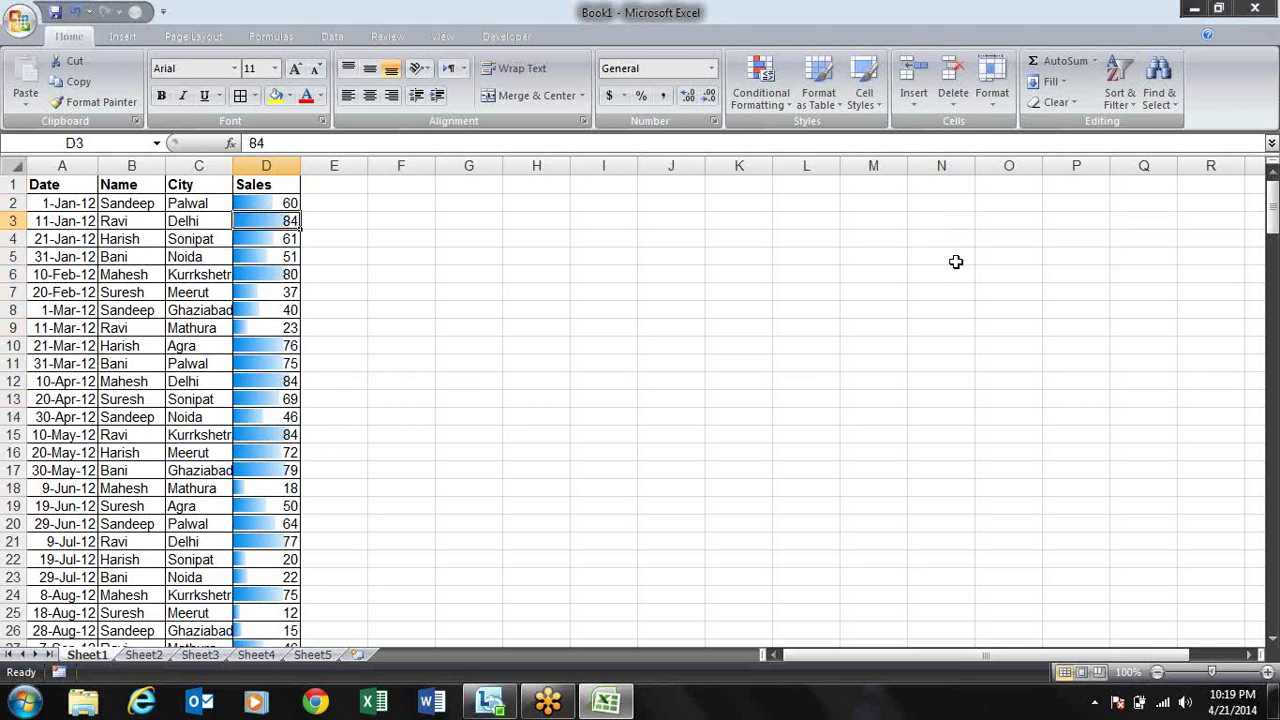
key("Down")
key("Down")
key("Down")
key("Down")
key("Up")
key("Up")
key("Up")
key("Up")
key("Up")
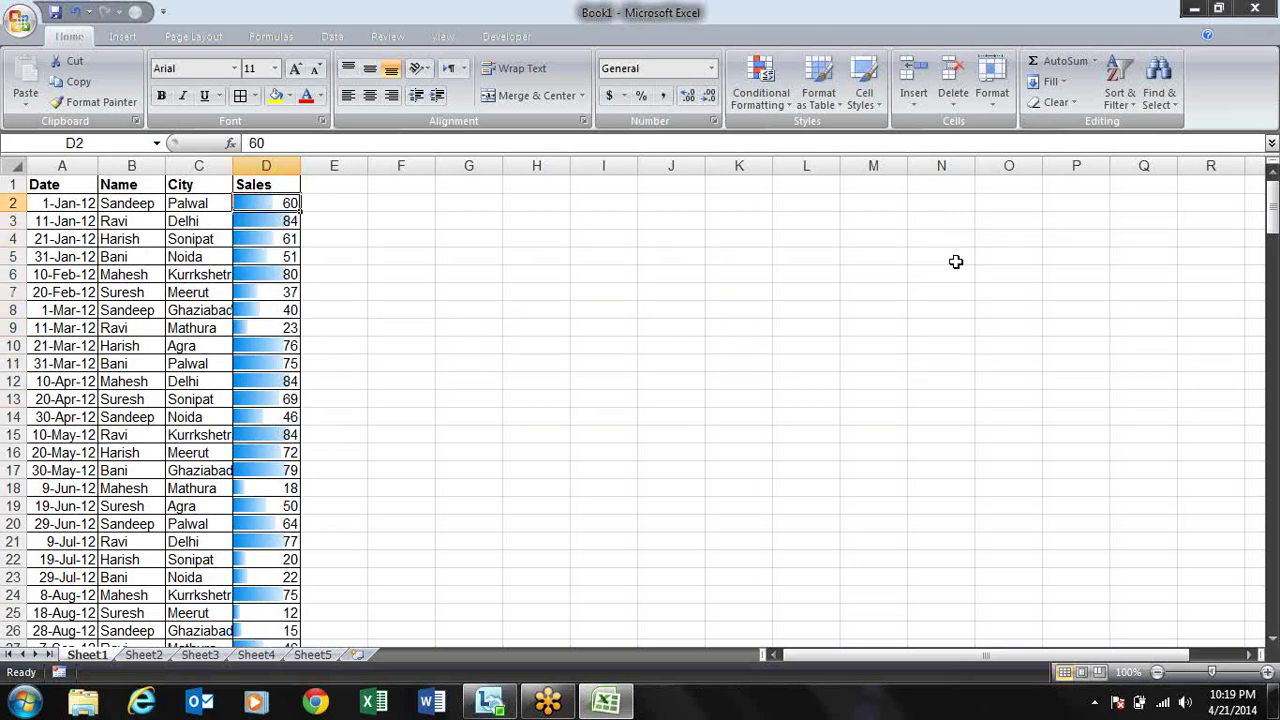
- Enter 100, then 1, then 90 in D2 to watch bars rescale, then reselect D2:D213
type("100")
key("Return")
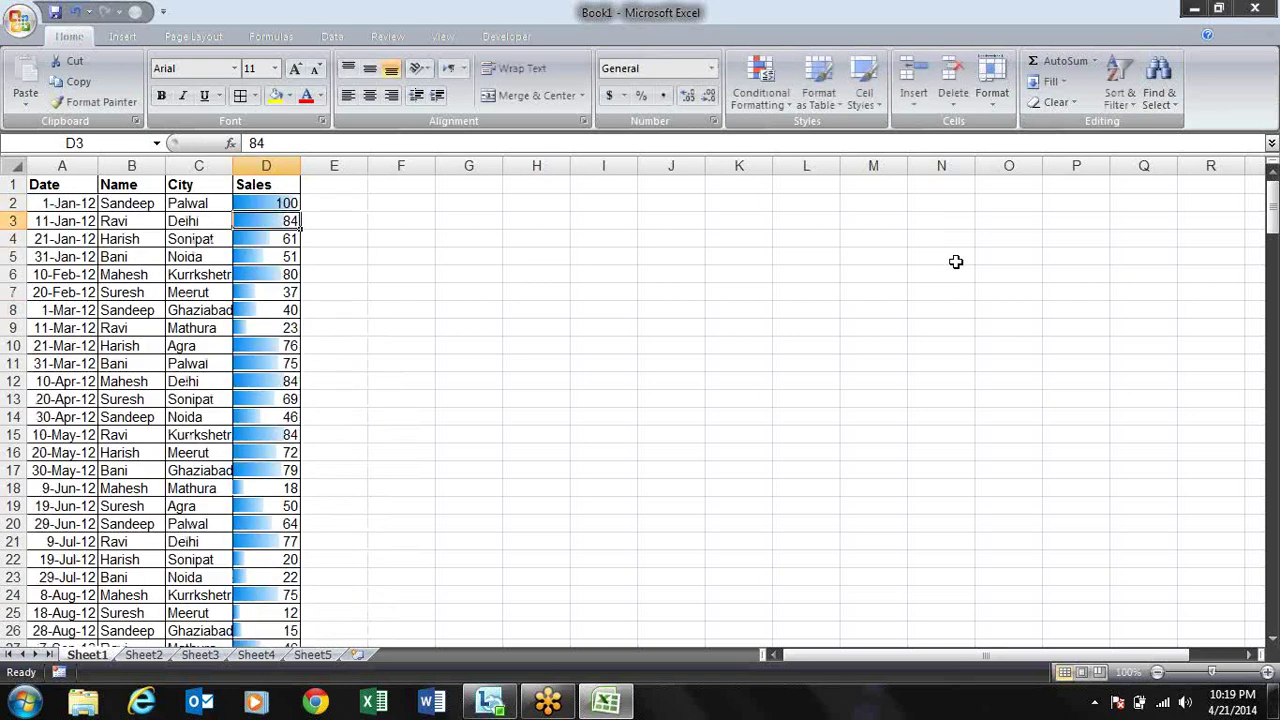
key("Up")
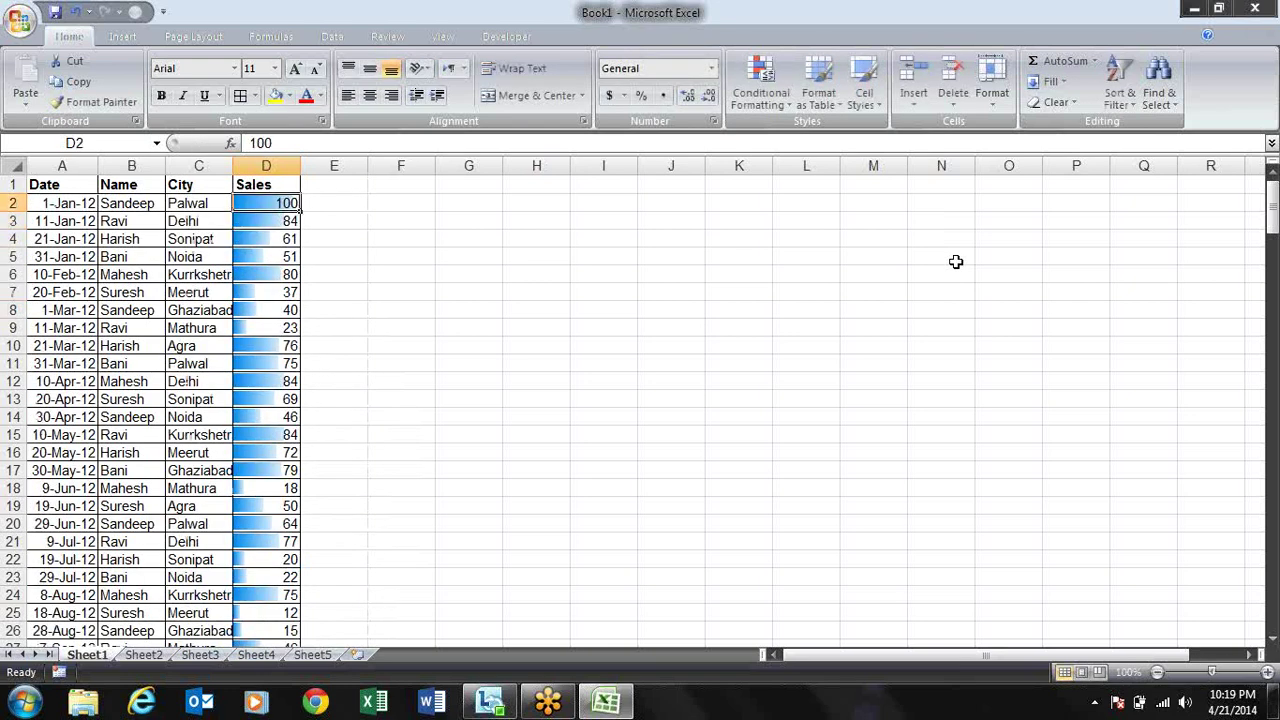
type("1")
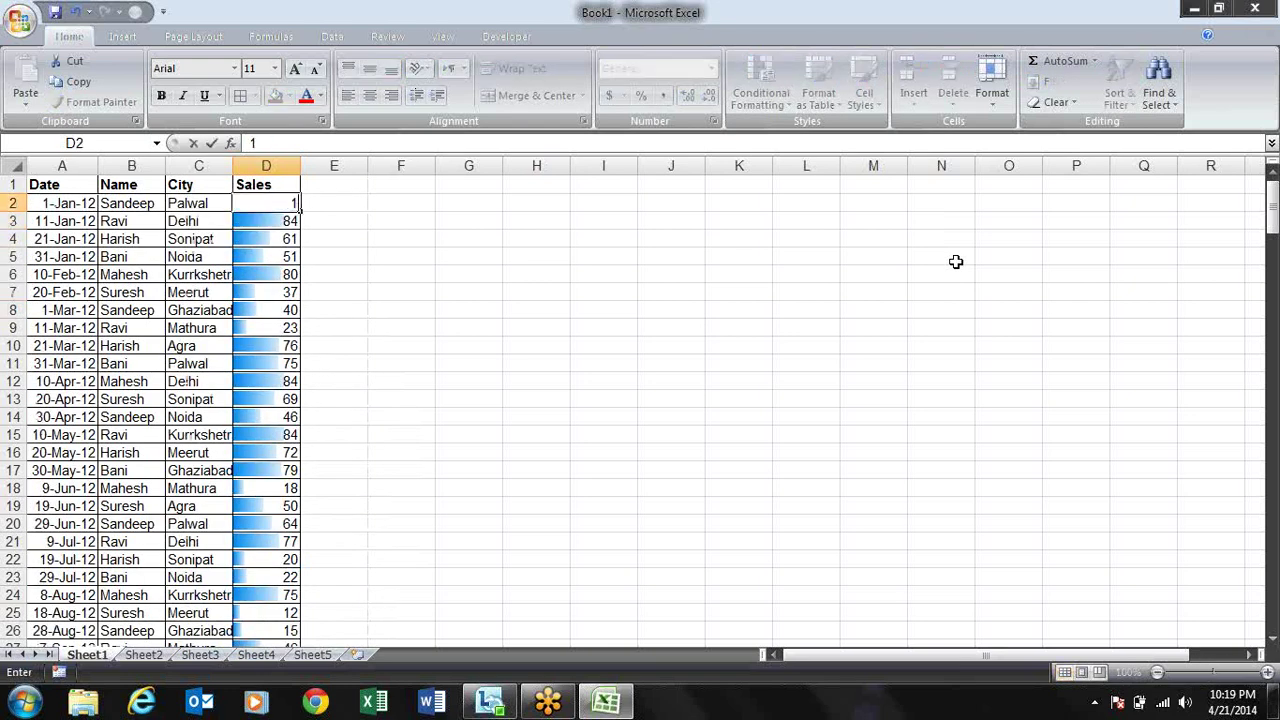
key("Return")
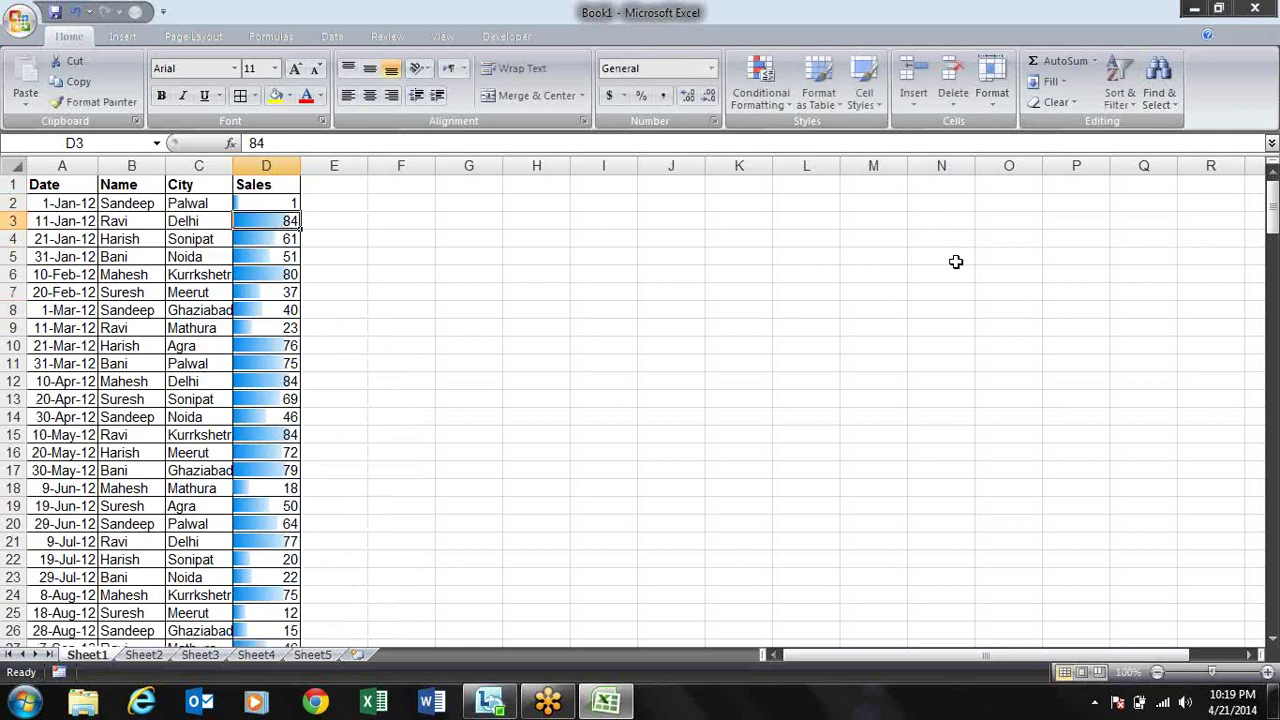
key("Up")
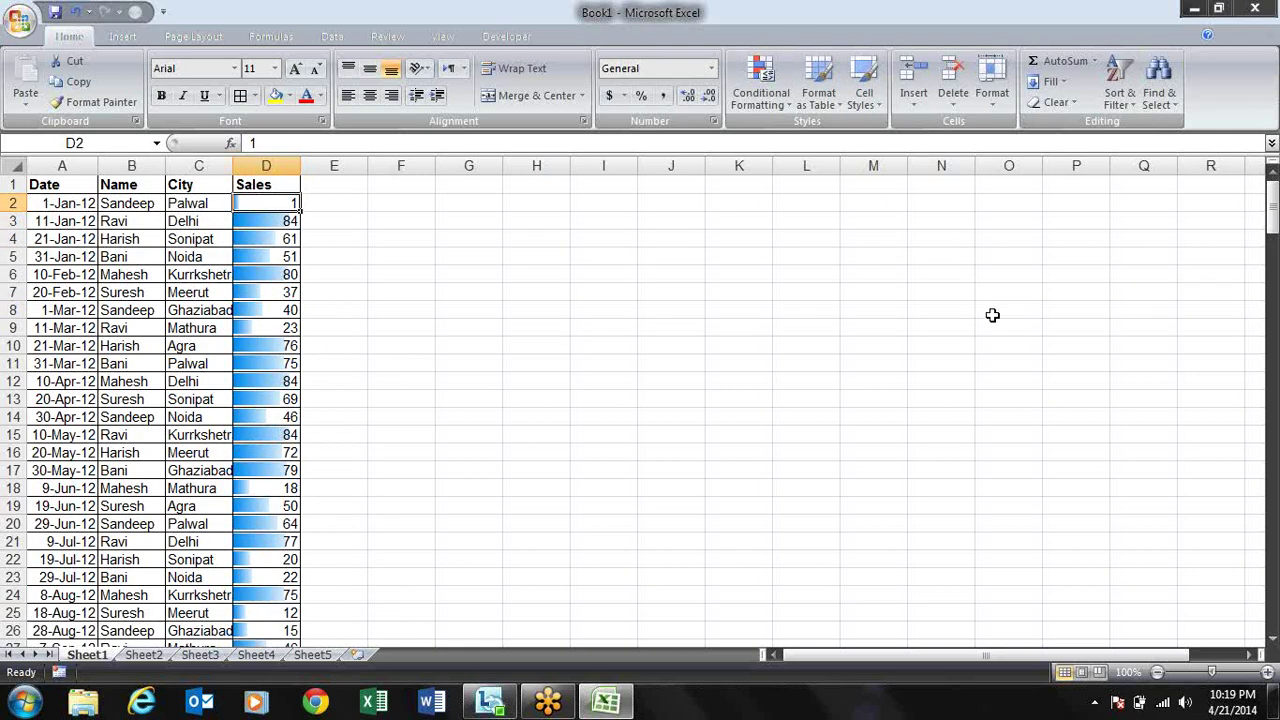
type("90")
key("Return")
key("Up")
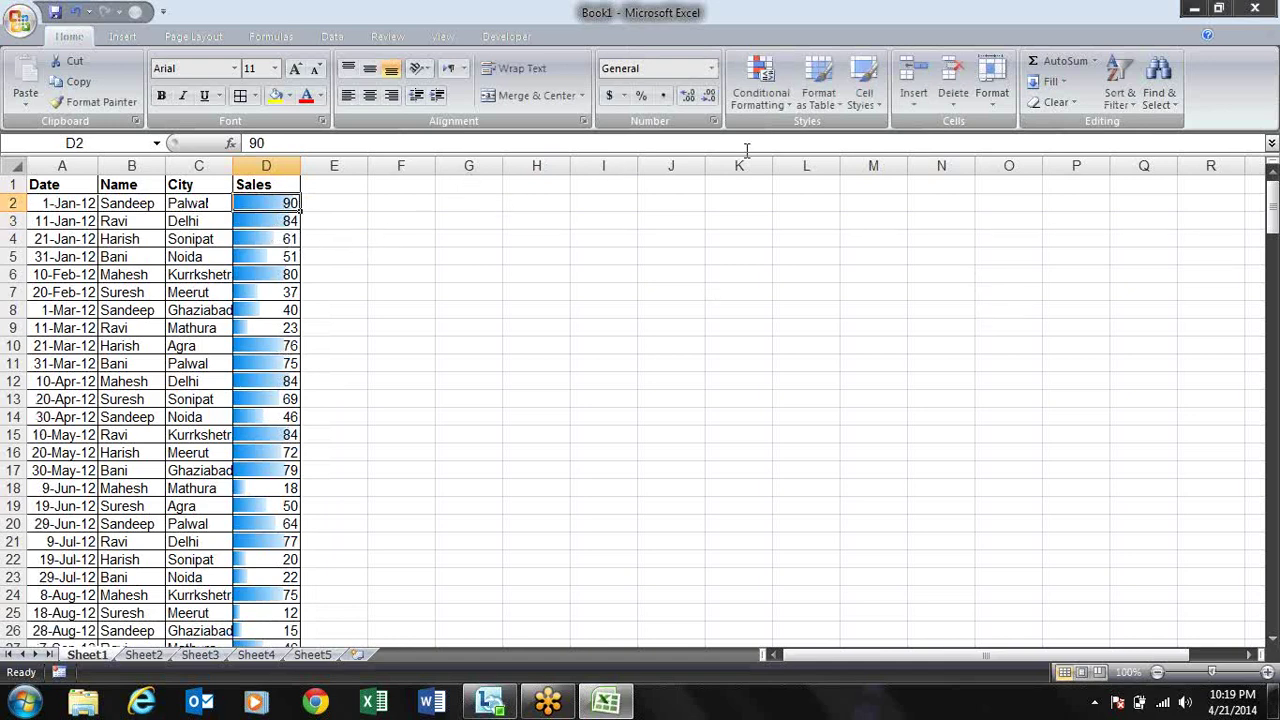
key("ctrl+shift+Down")
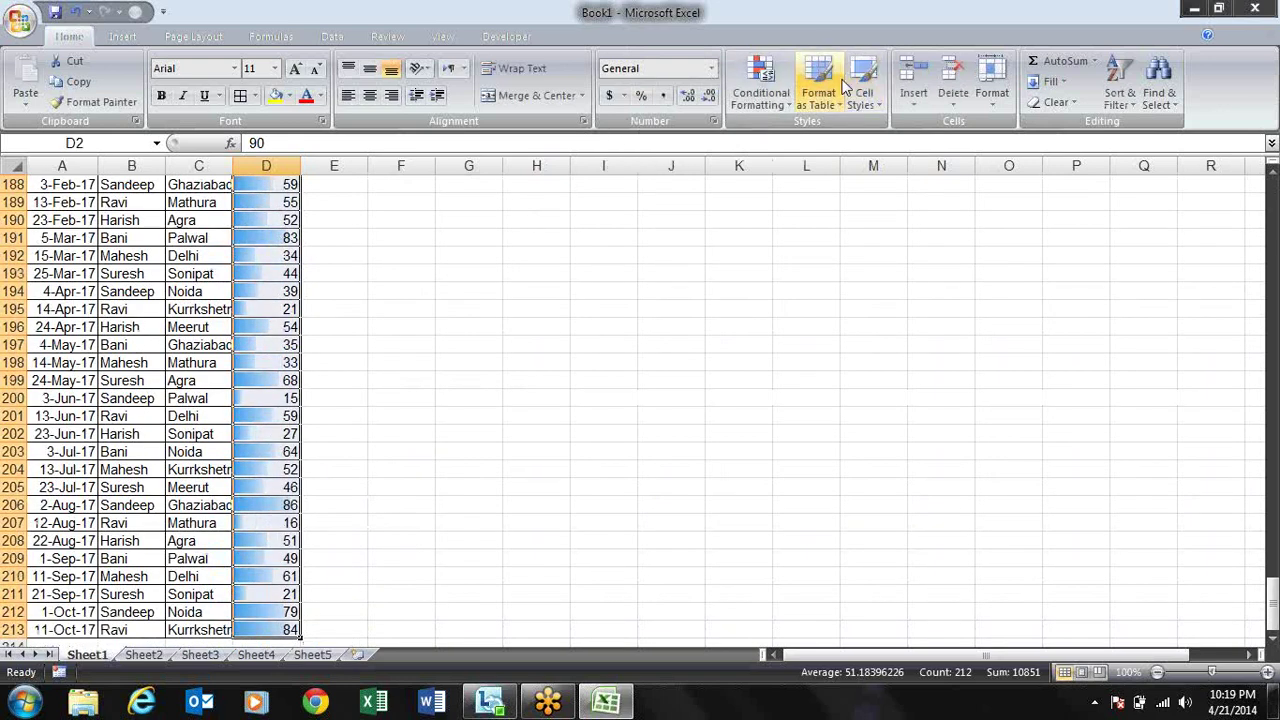
- Clear Rules from Entire Sheet so the light blue data bars disappear from Sales
left_click(785, 110)
mouse_move(815, 356)
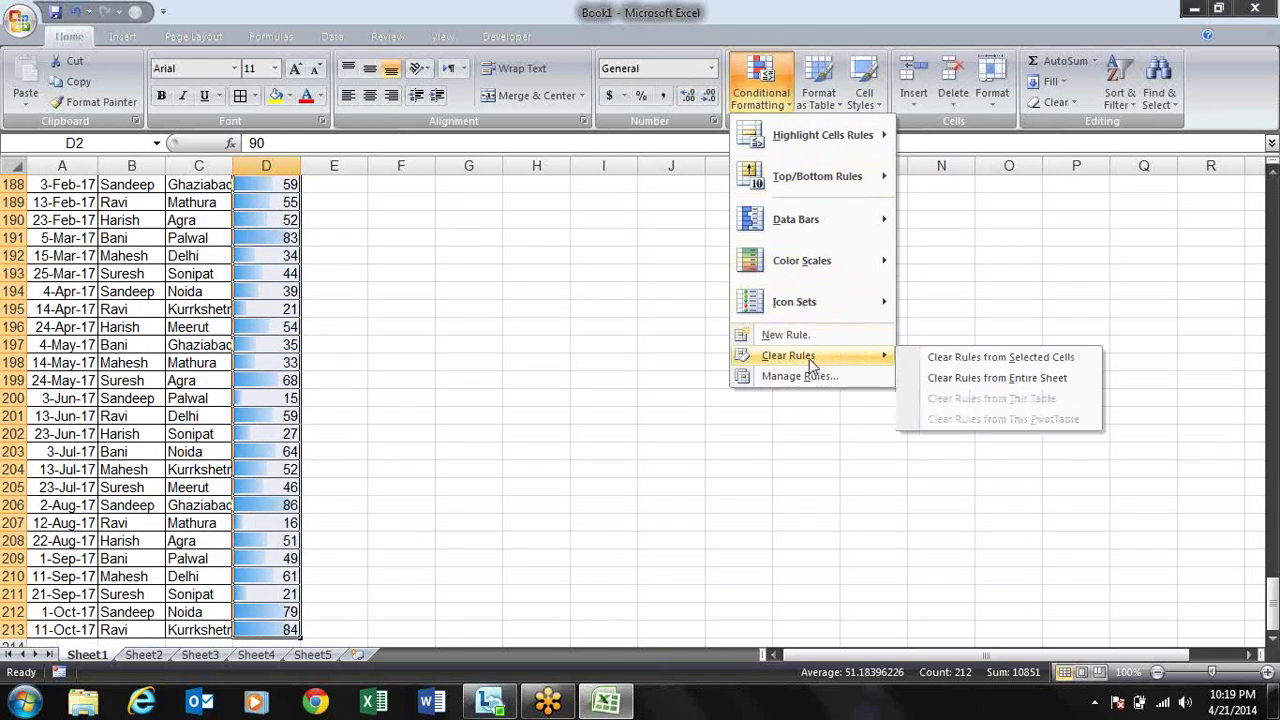
left_click(977, 380)
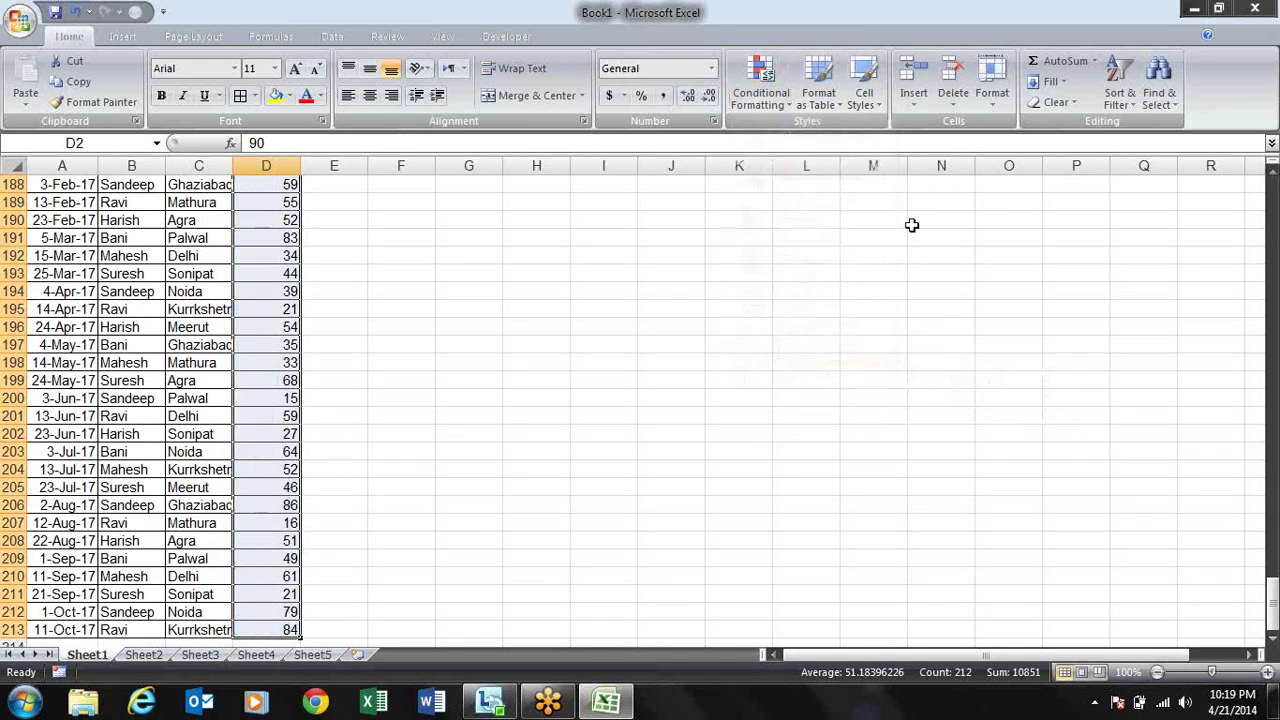
left_click(785, 103)
mouse_move(803, 222)
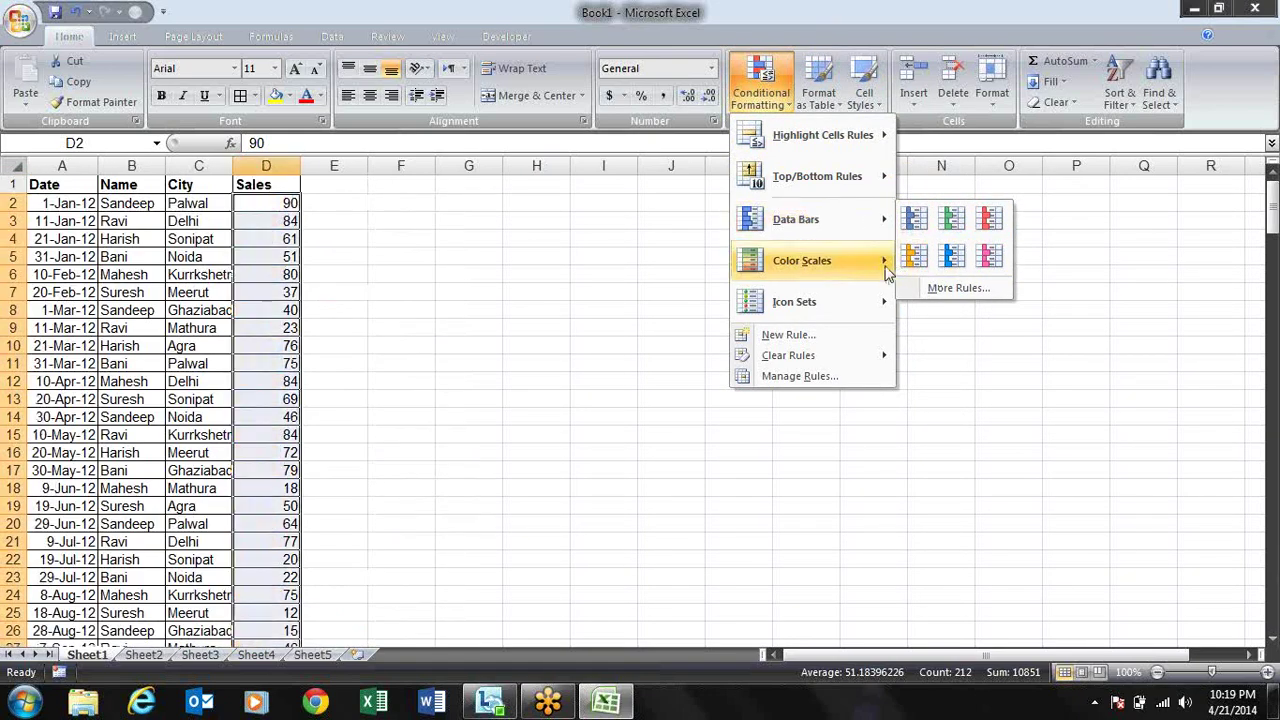
- Apply the Green - Yellow - Red colour scale to the Sales values, then collapse the selection
mouse_move(876, 276)
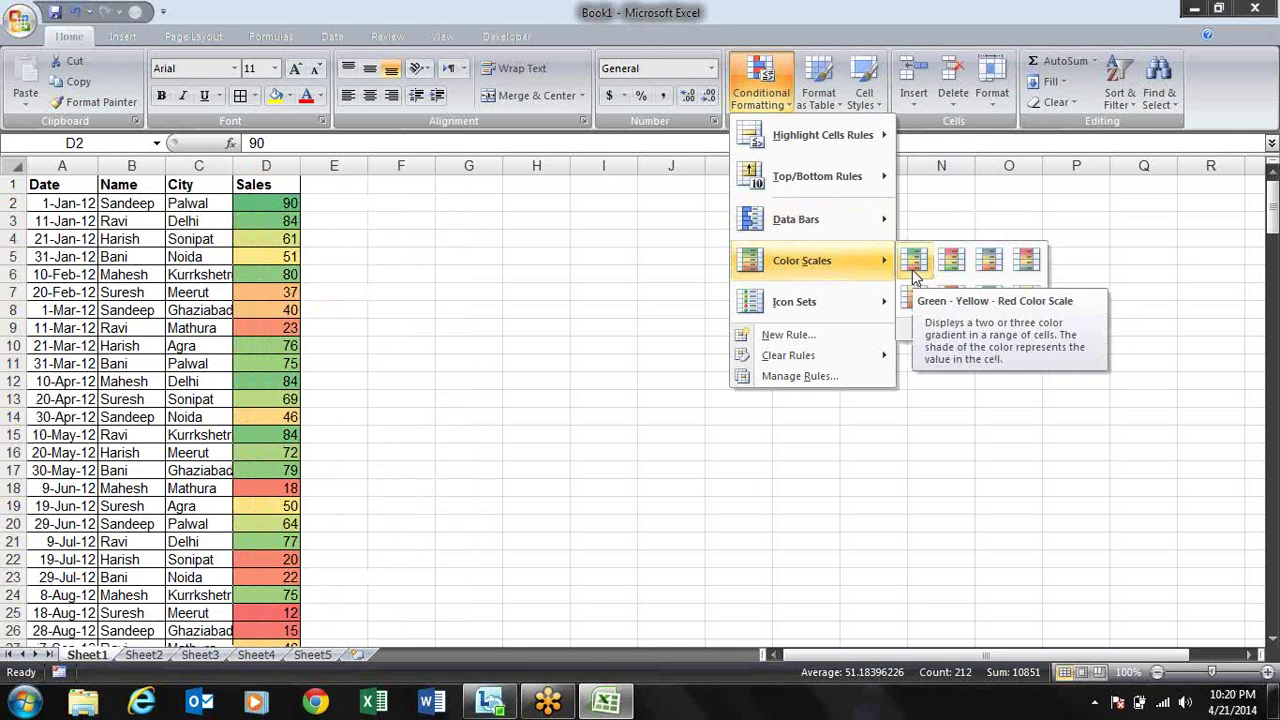
left_click(913, 261)
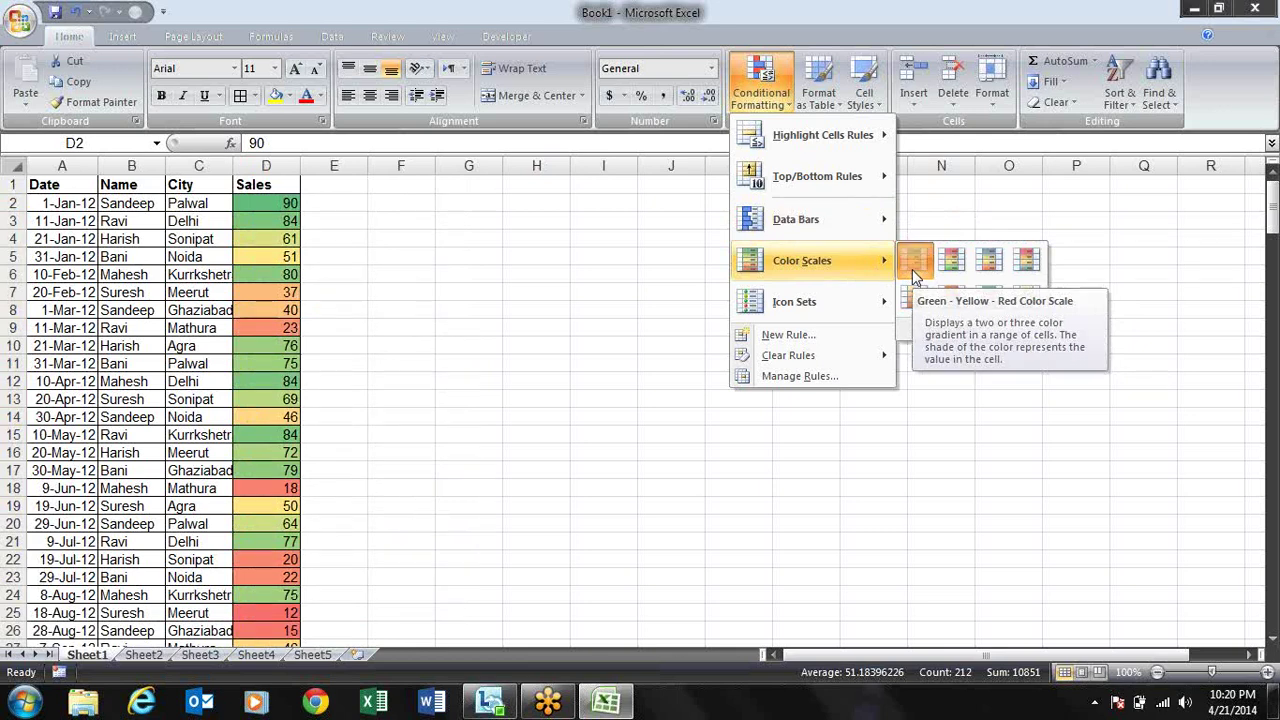
key("Down")
- Enter test values 45, 1 and 20 in D2 to watch its shading change
key("Up")
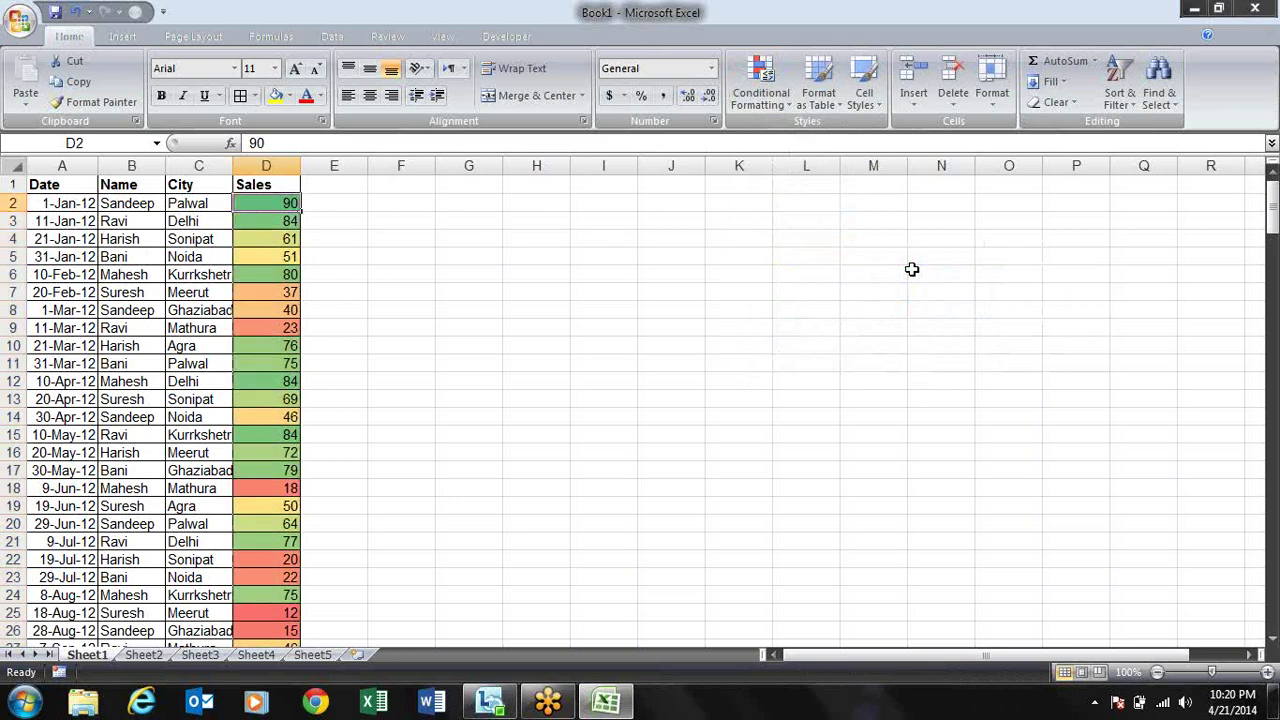
key("Right")
key("Left")
type("45")
key("Return")
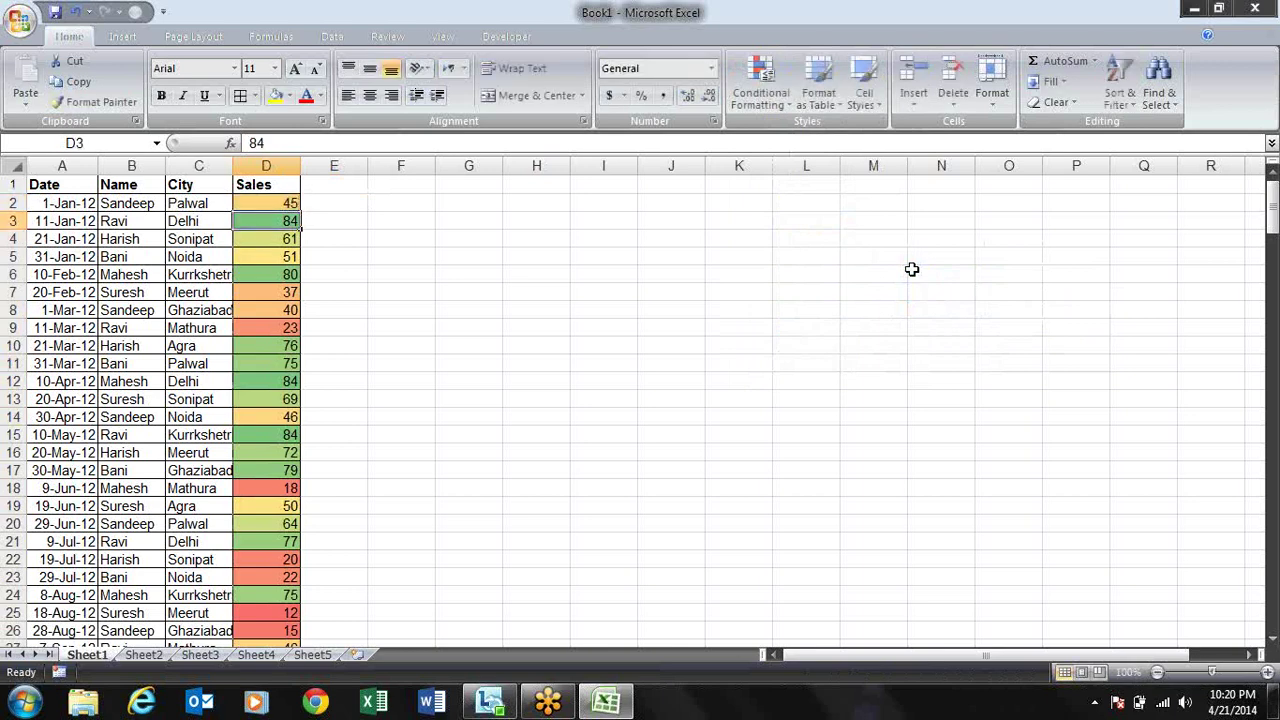
key("Up")
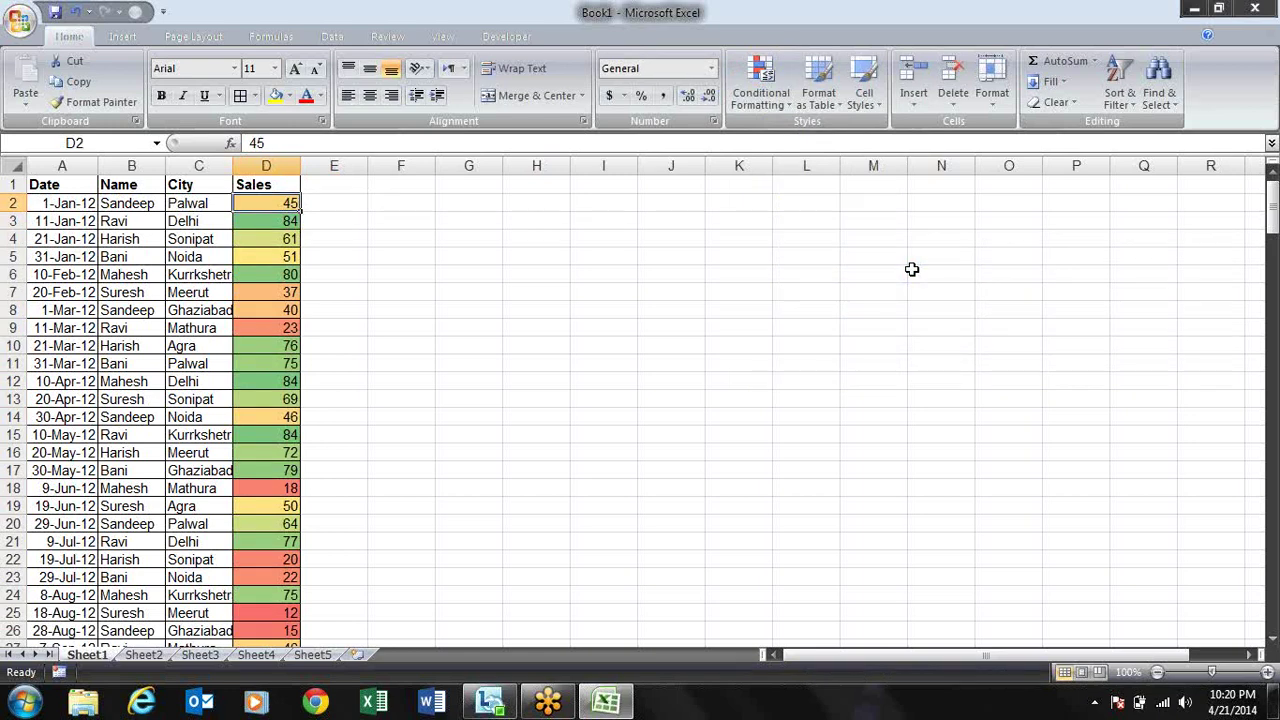
type("1")
key("Return")
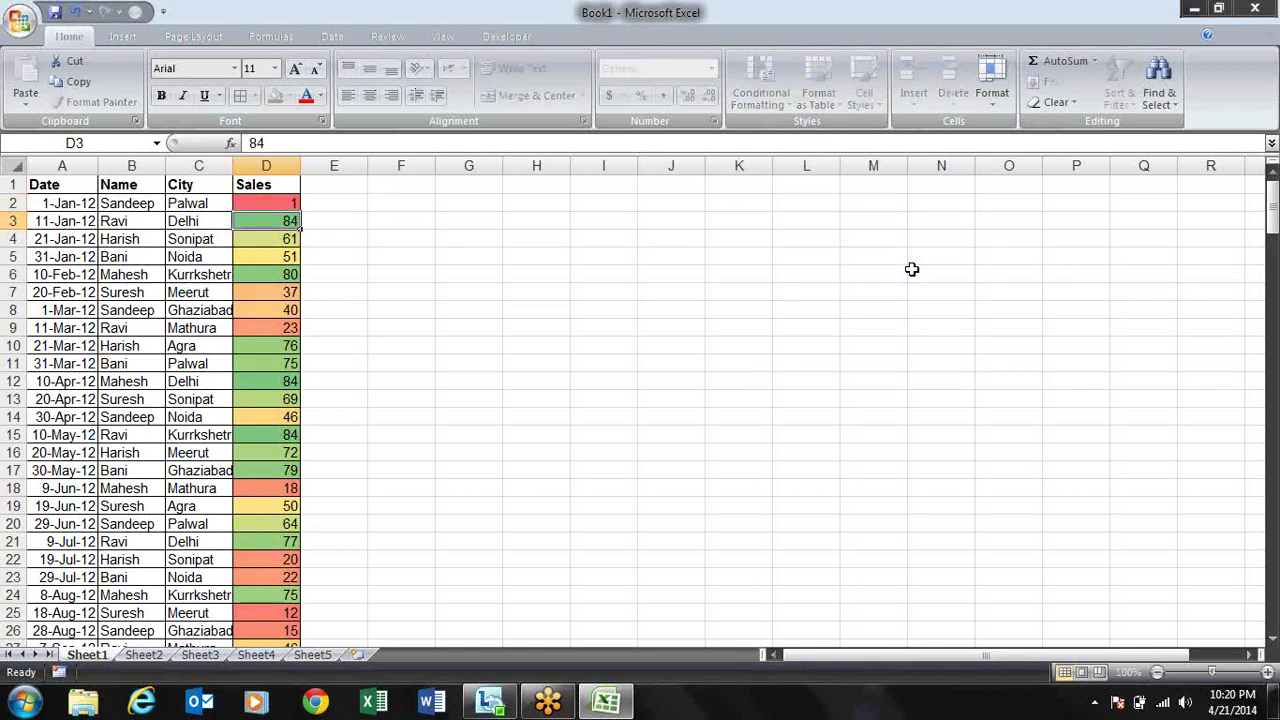
key("Up")
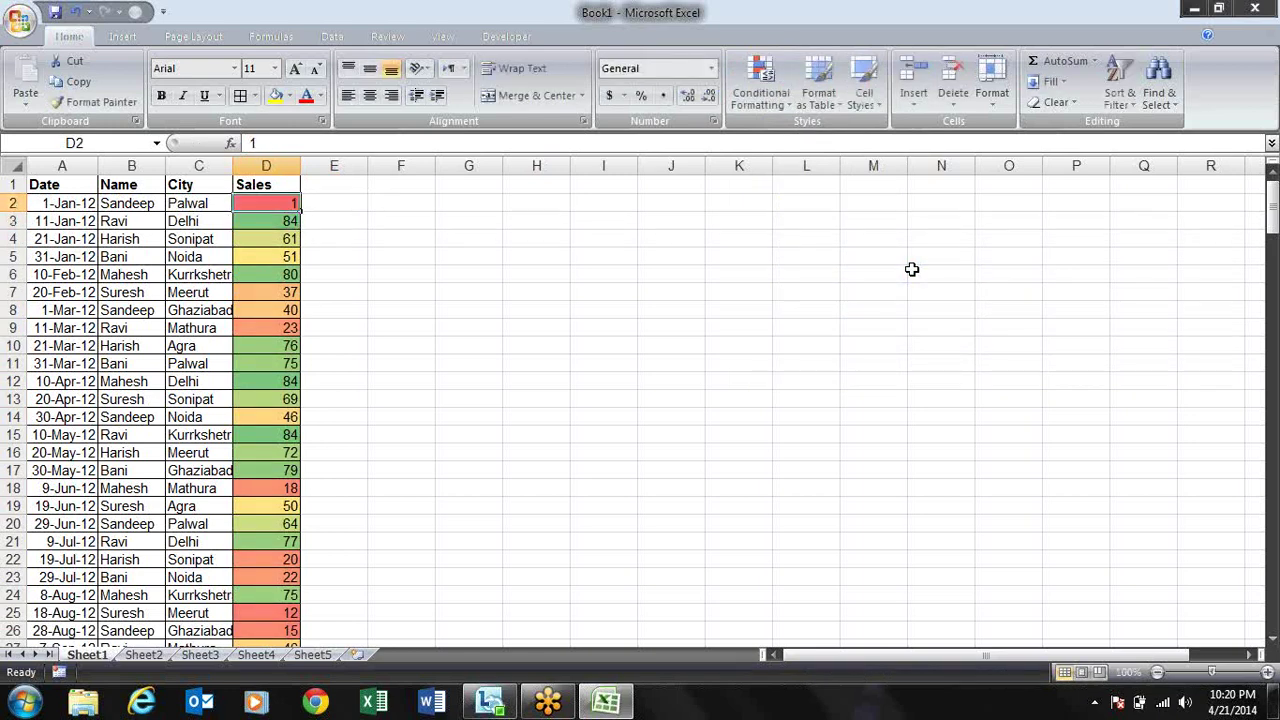
type("20")
key("Return")
- Try 30, 40 and 60 in D2, then restore it to 90
key("Up")
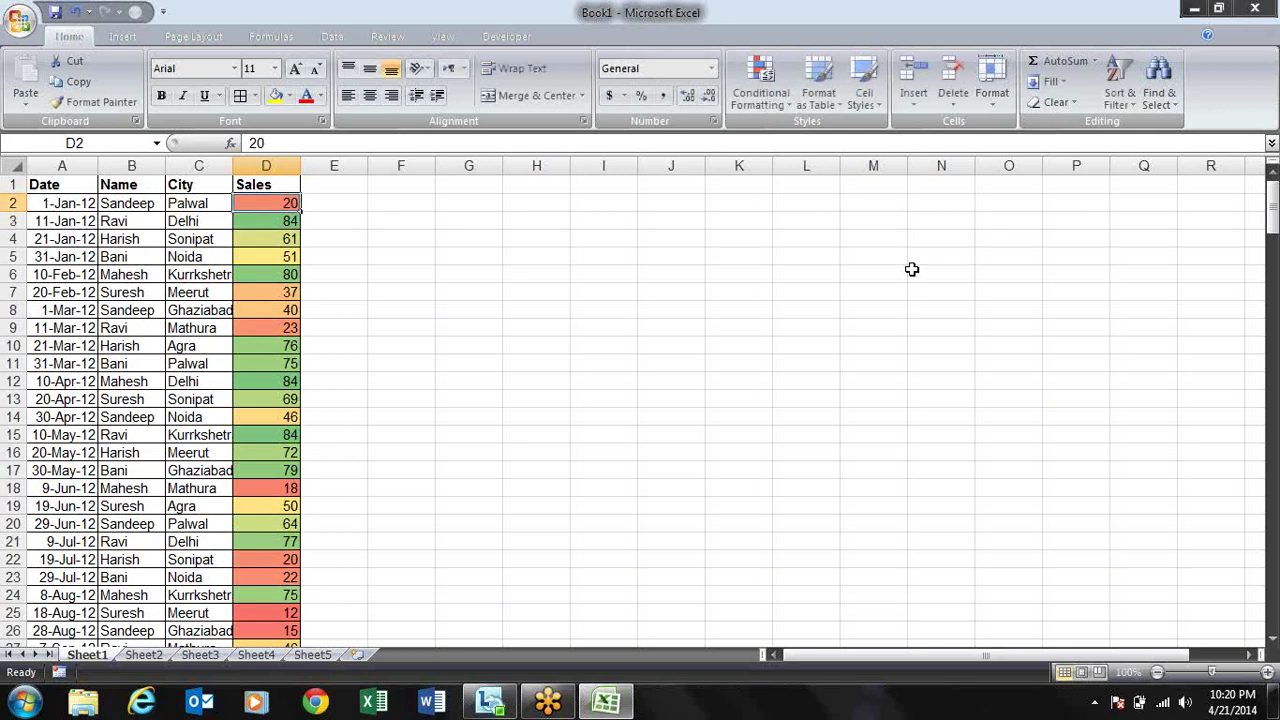
type("30")
key("Return")
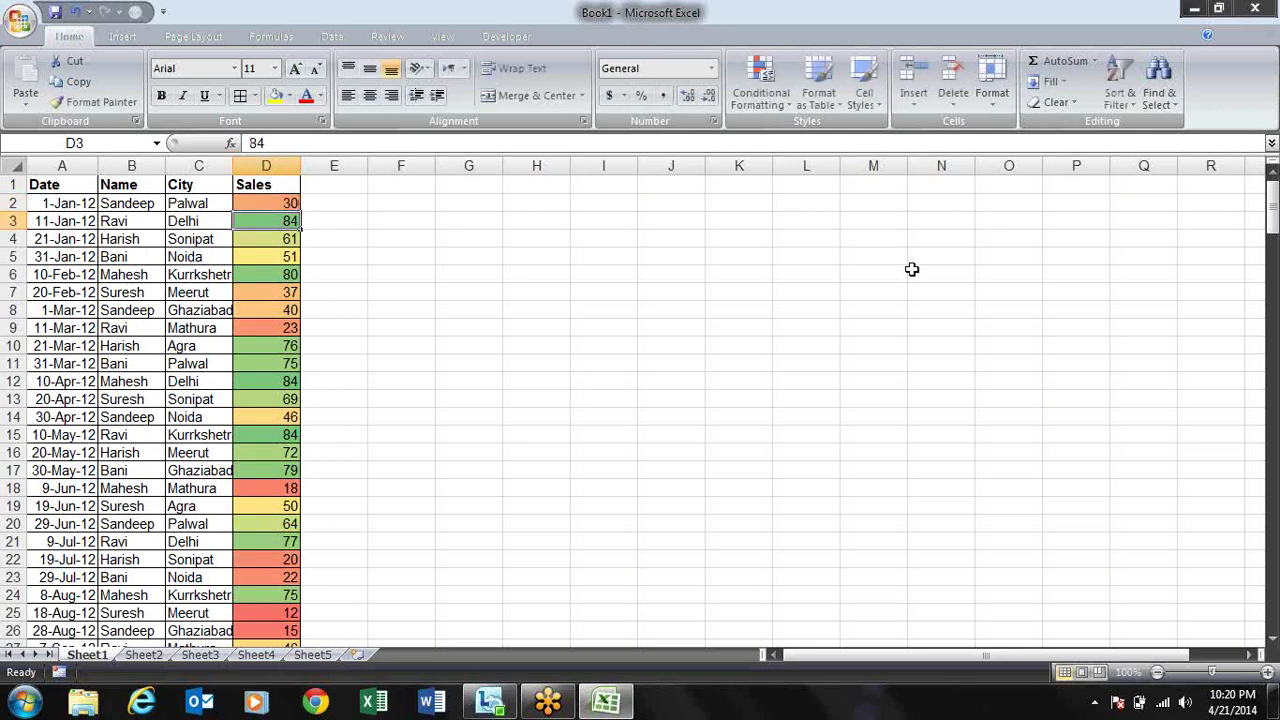
key("Up")
type("4")
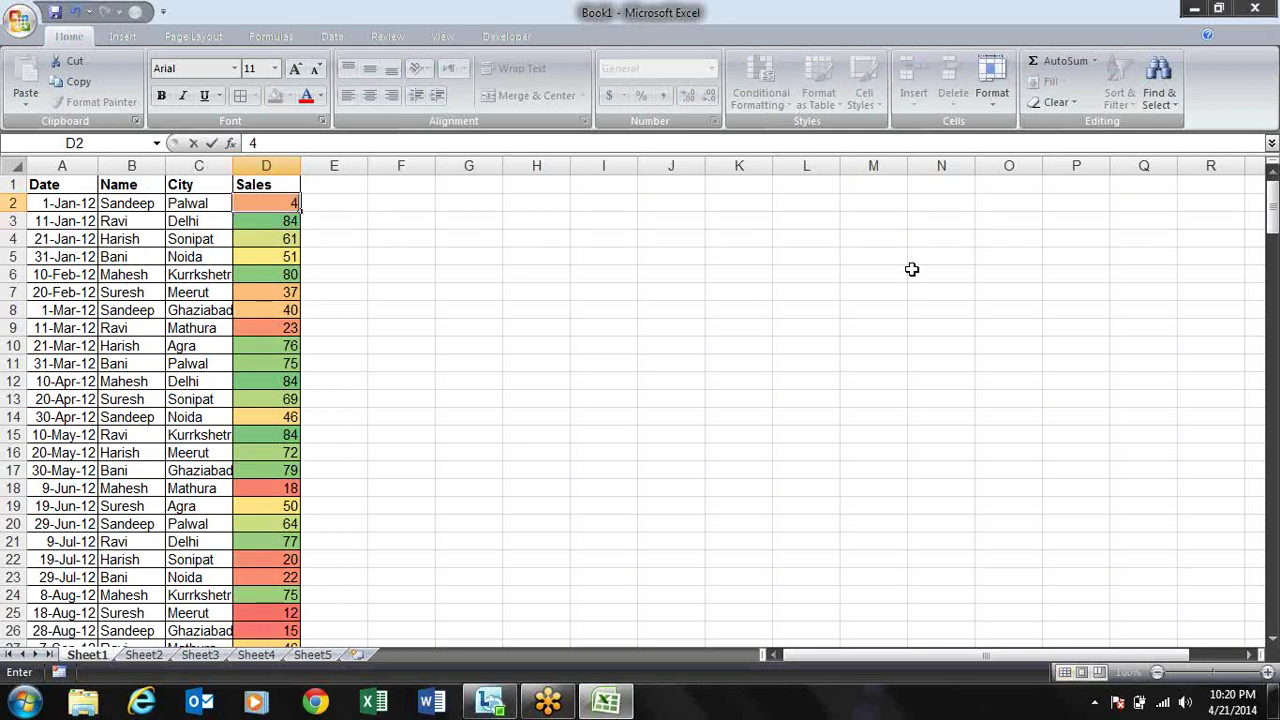
type("0")
key("Return")
key("Up")
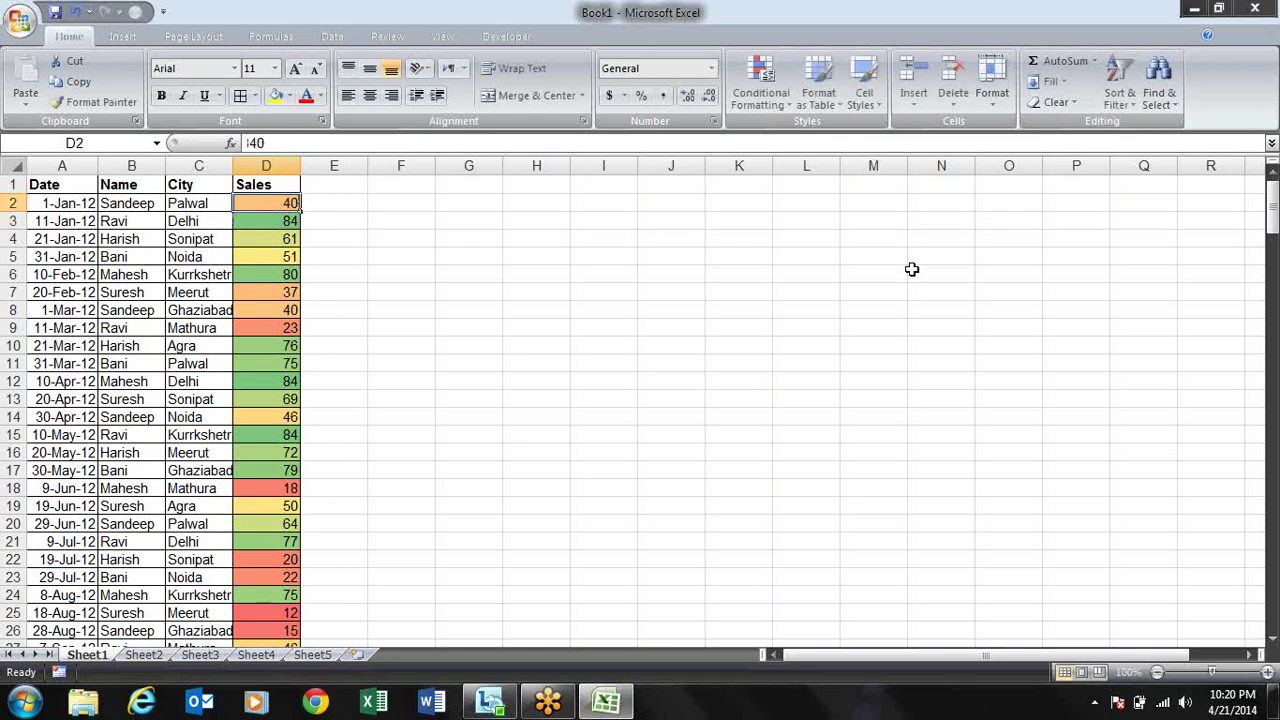
type("60")
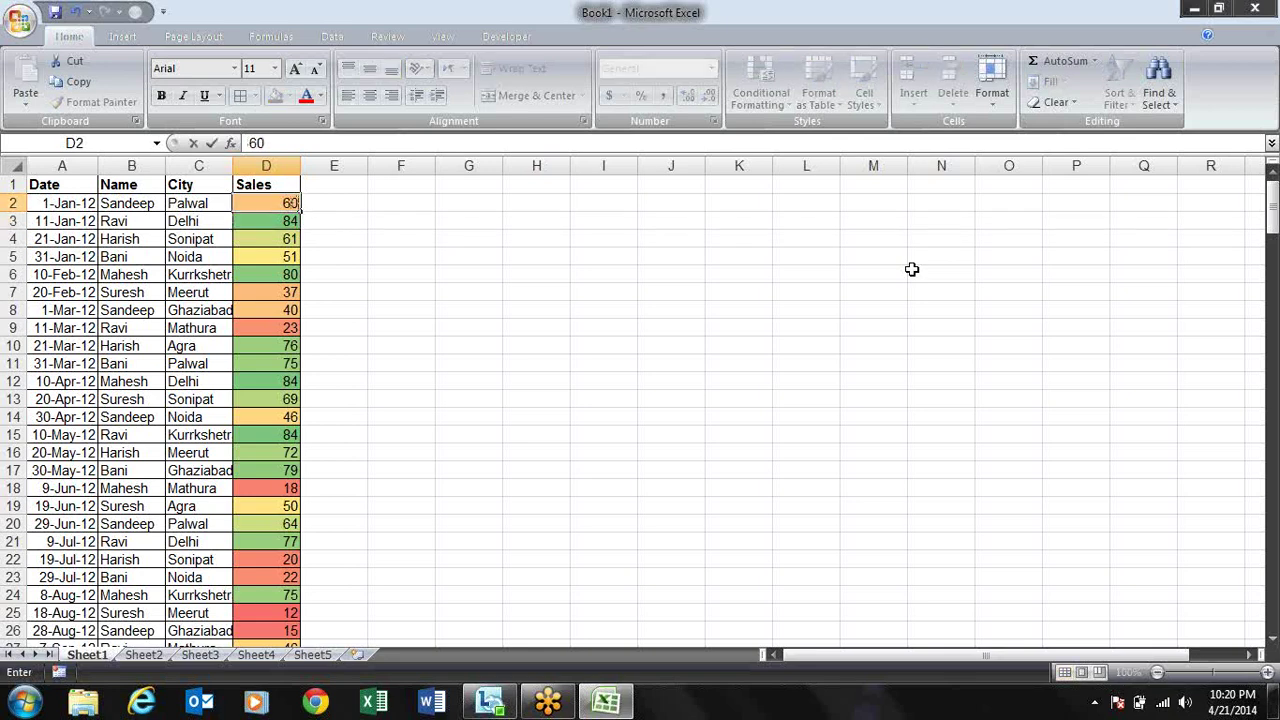
key("Return")
key("Up")
type("90")
key("Return")
key("Up")
- Select the Sales values and clear all conditional formatting rules from the entire sheet
key("ctrl+shift+Down")
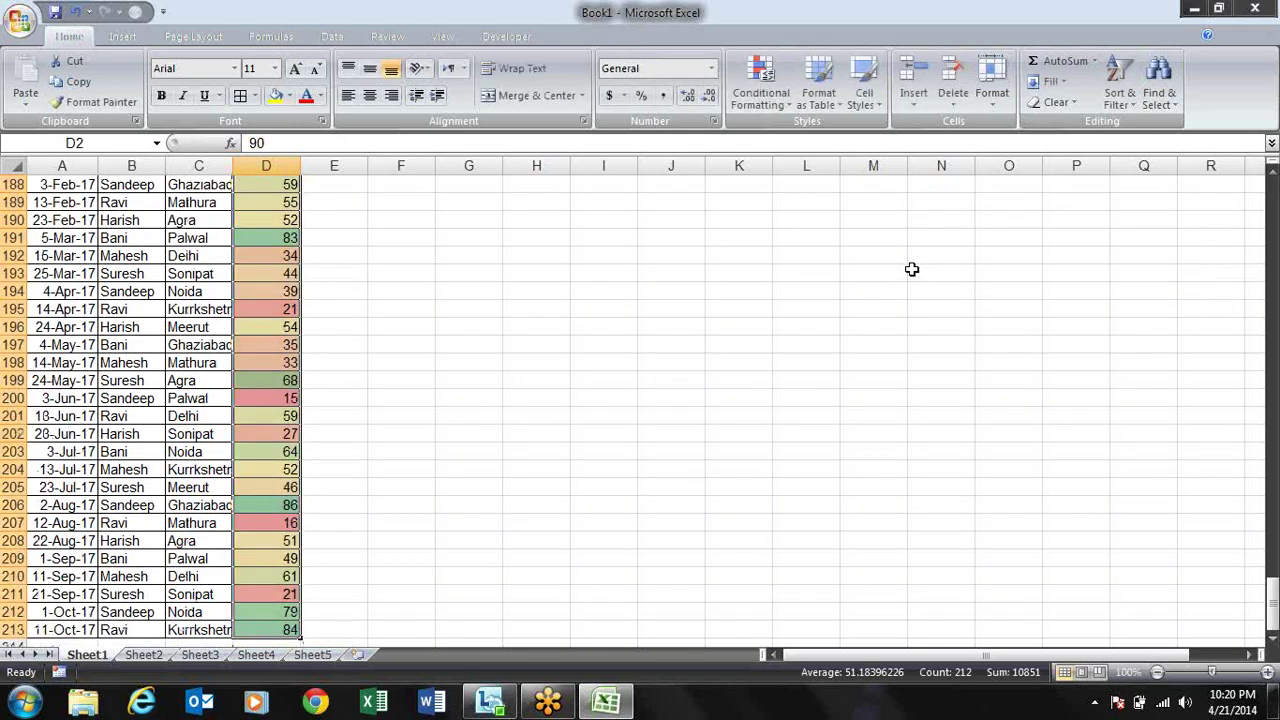
left_click(776, 106)
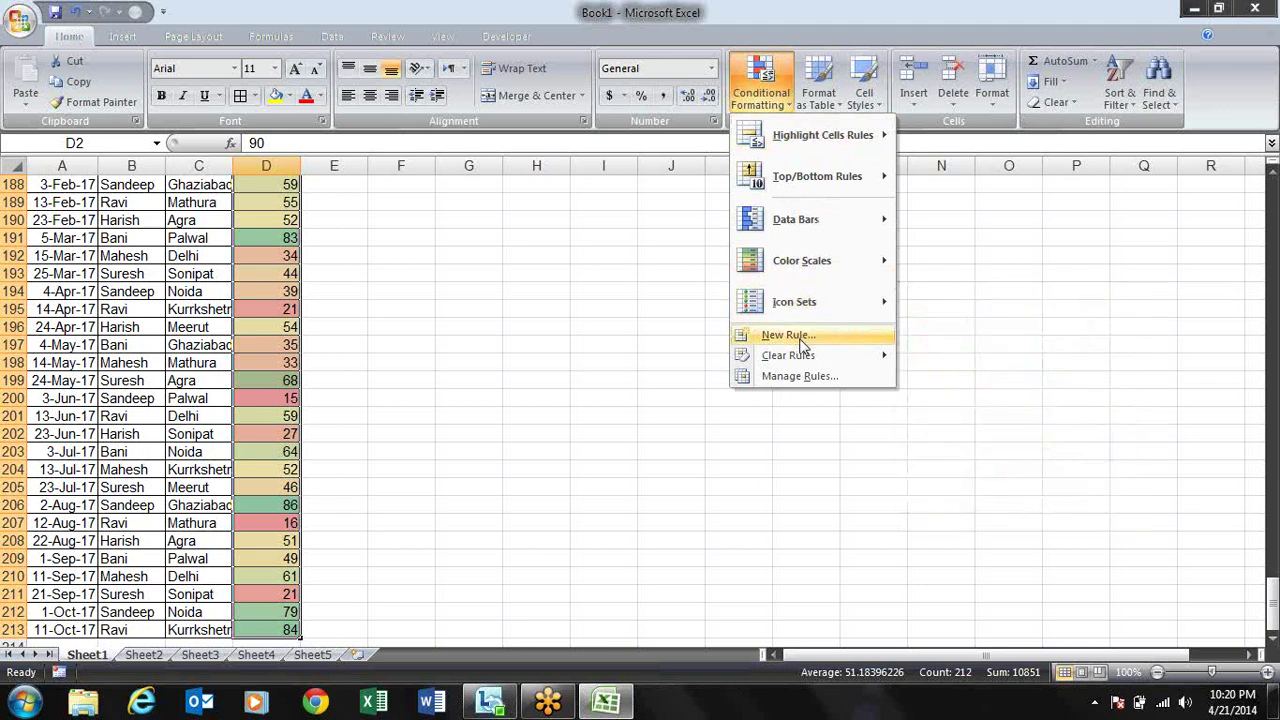
mouse_move(806, 360)
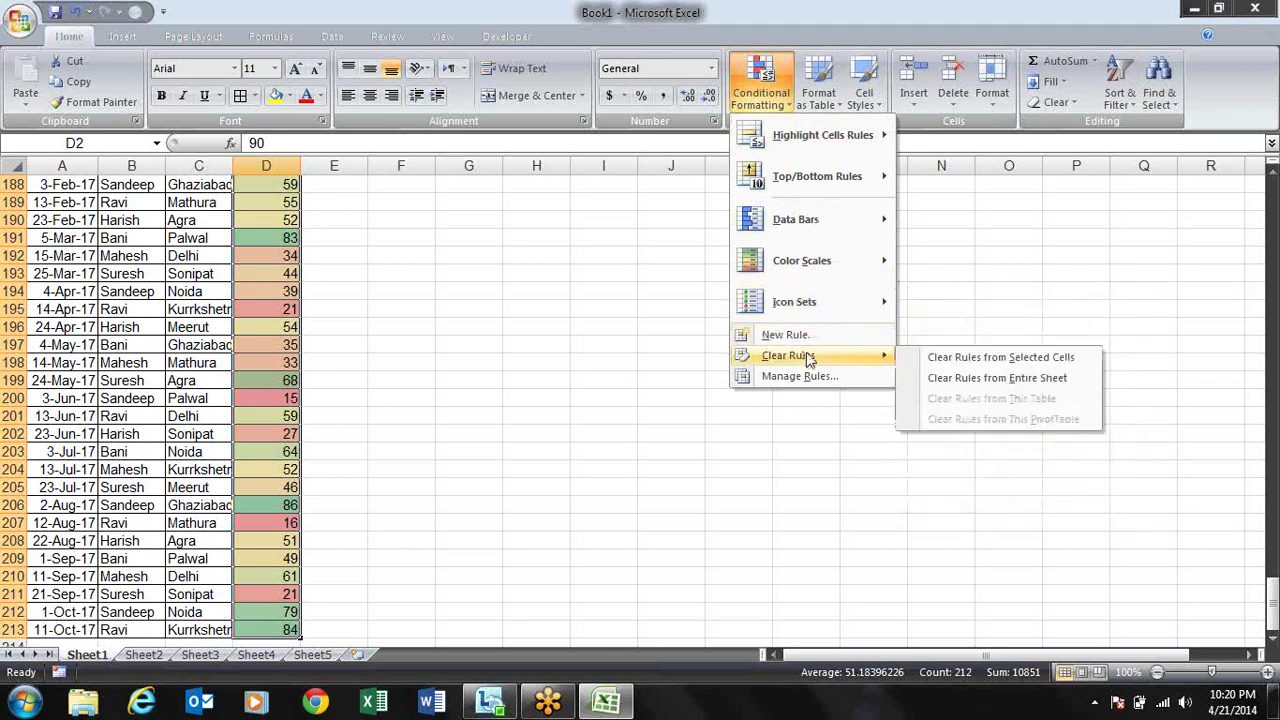
left_click(955, 378)
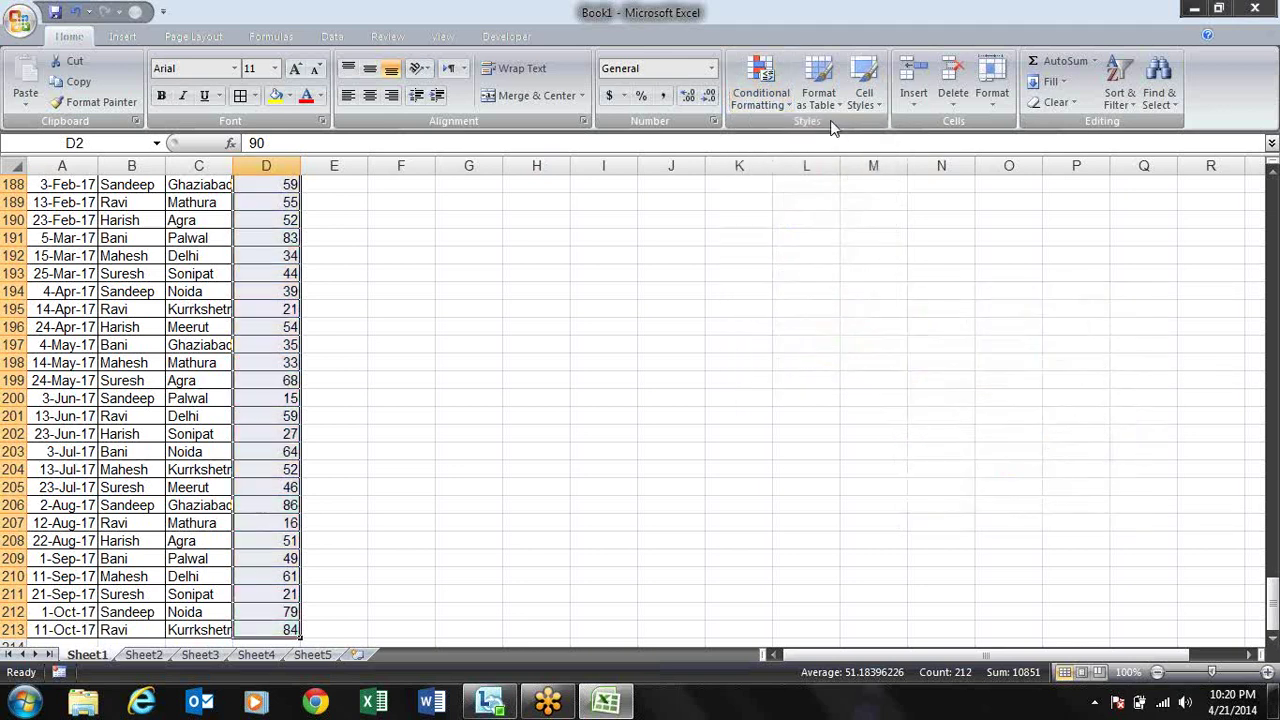
left_click(775, 106)
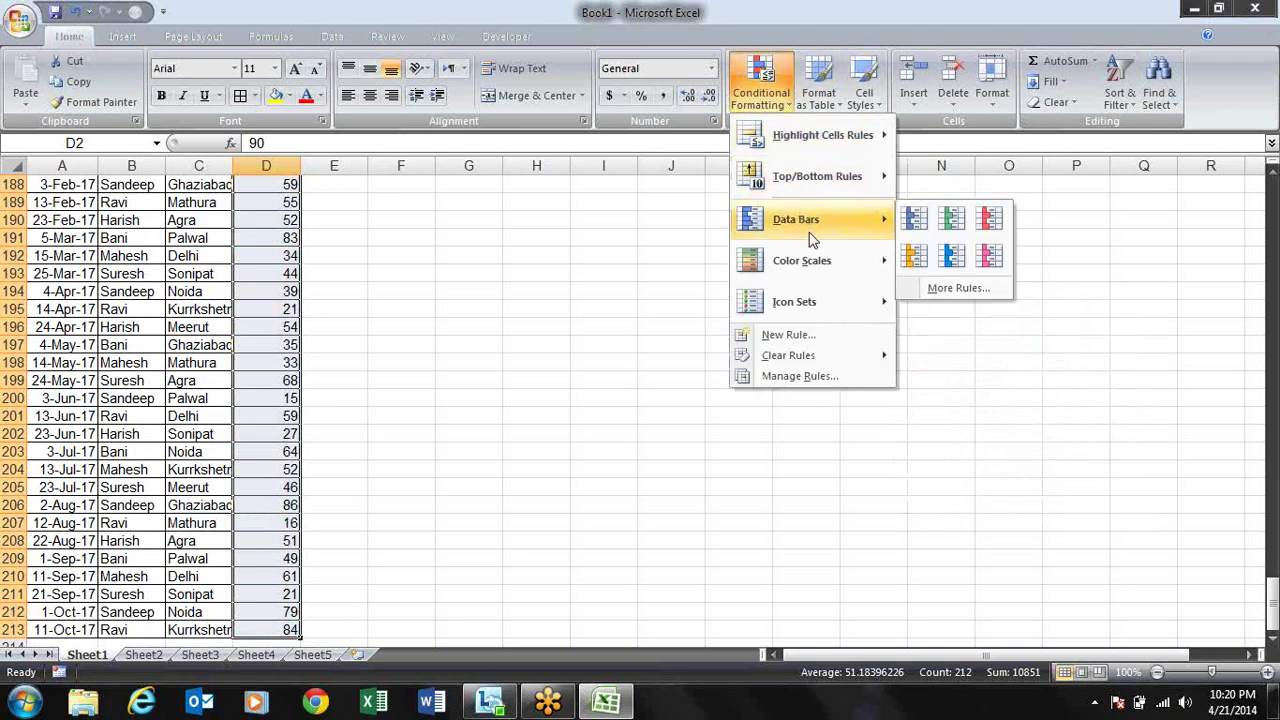
mouse_move(818, 265)
mouse_move(817, 303)
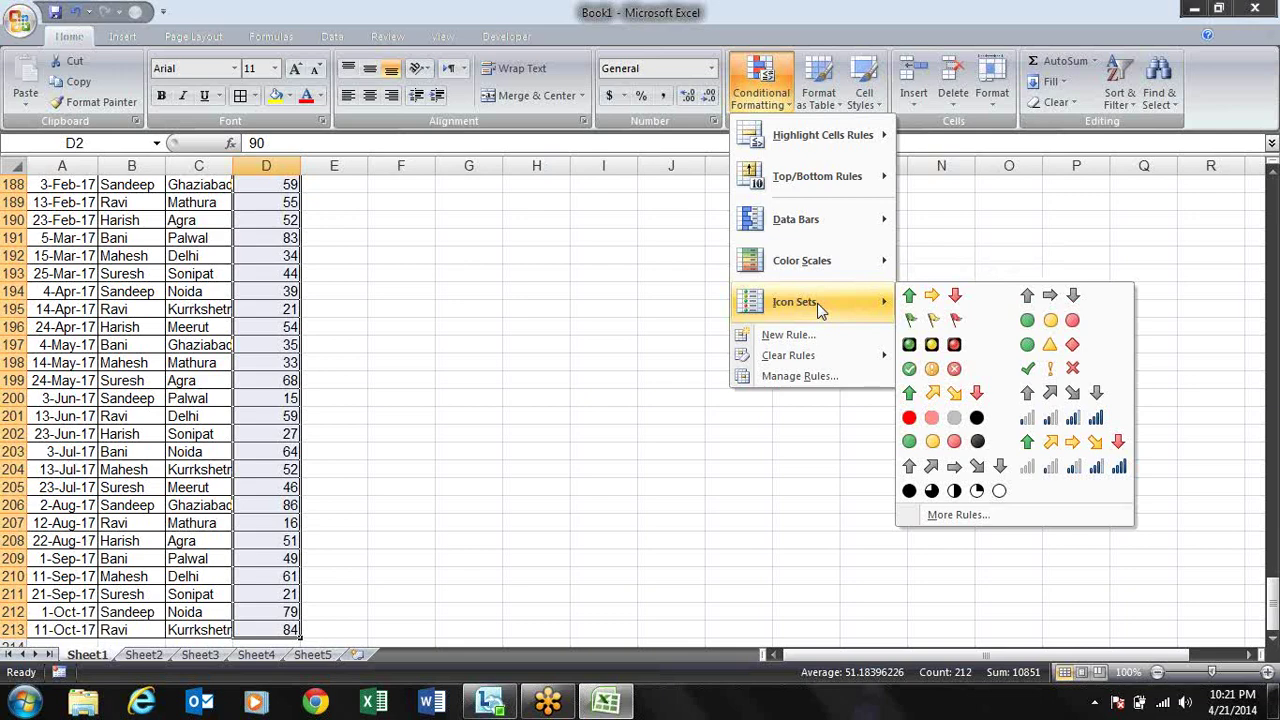
key("Escape")
- Reselect D2:D213 and apply the 3 Symbols (Uncircled) icon set
key("Up")
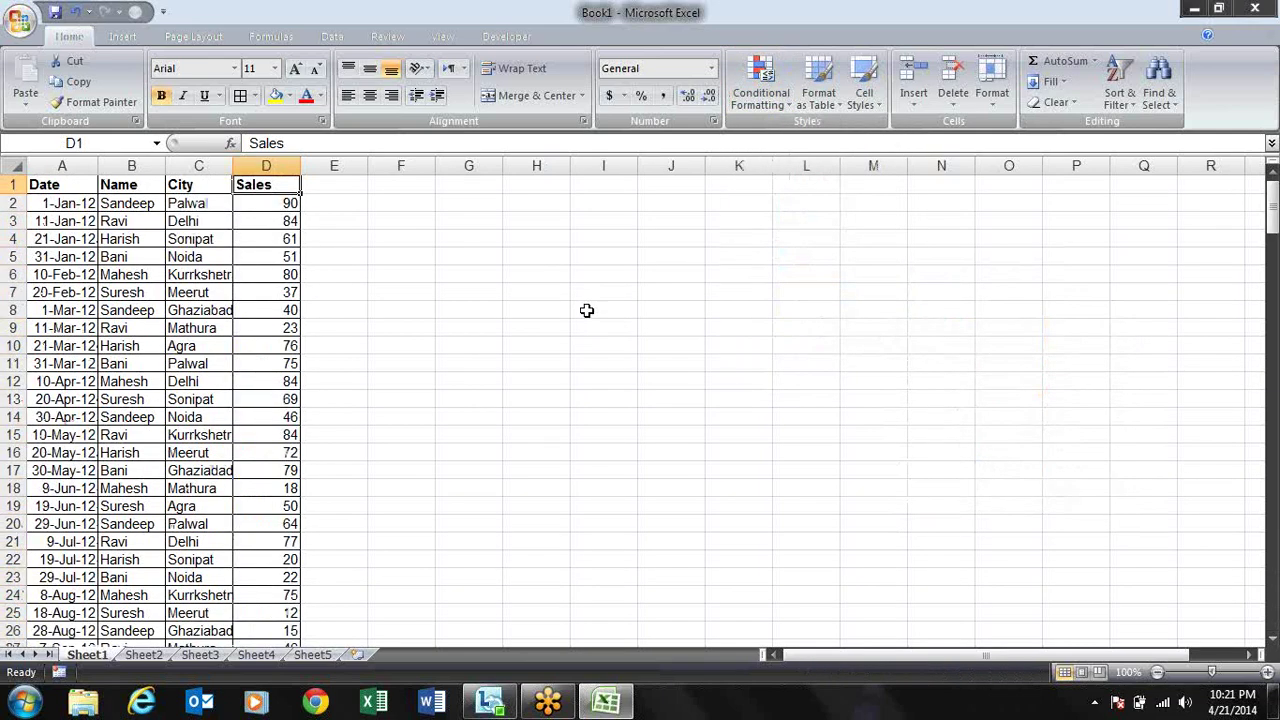
key("Down")
key("ctrl+shift+Down")
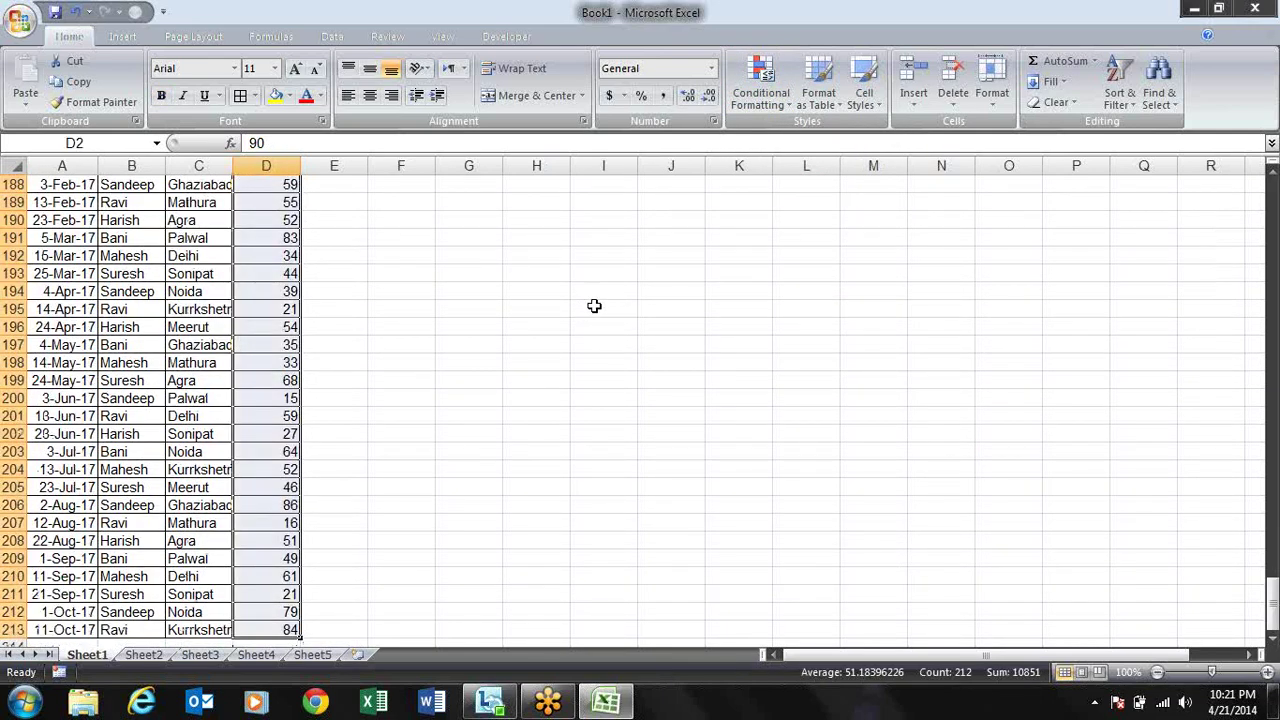
mouse_move(1272, 603)
left_mouse_down()
mouse_move(1245, 305)
mouse_move(1195, 90)
left_mouse_up()
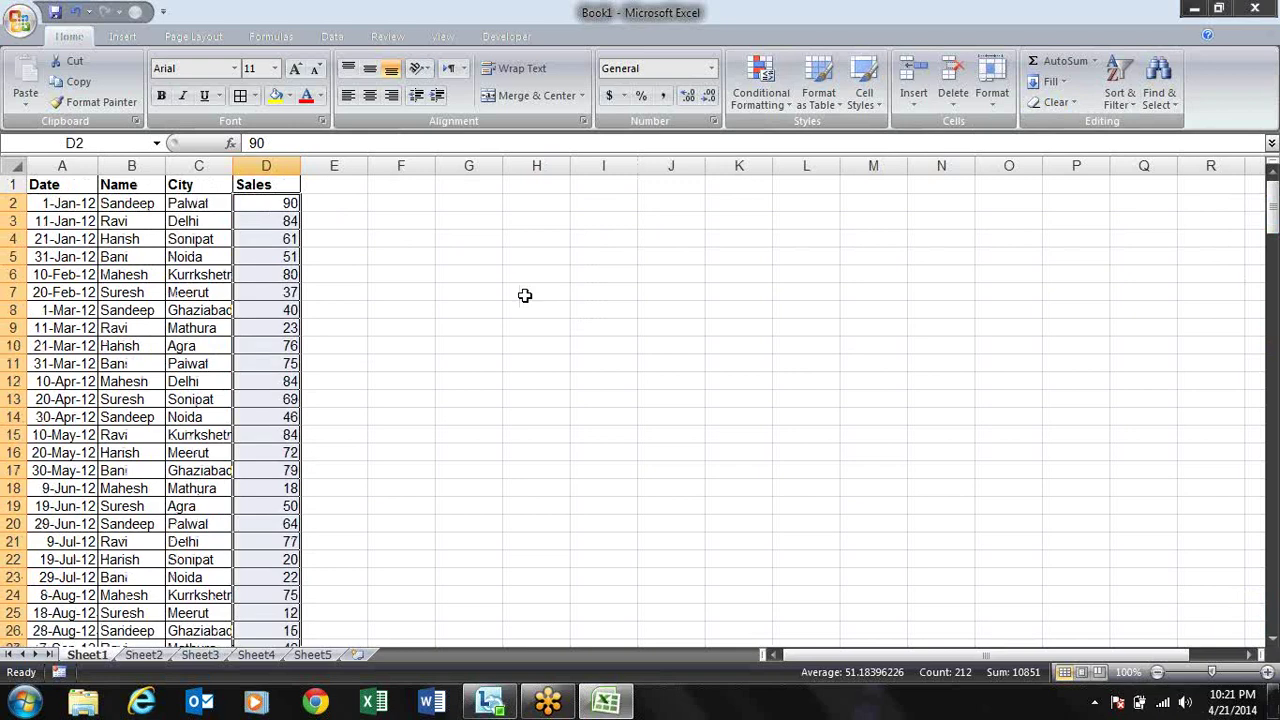
left_click(768, 111)
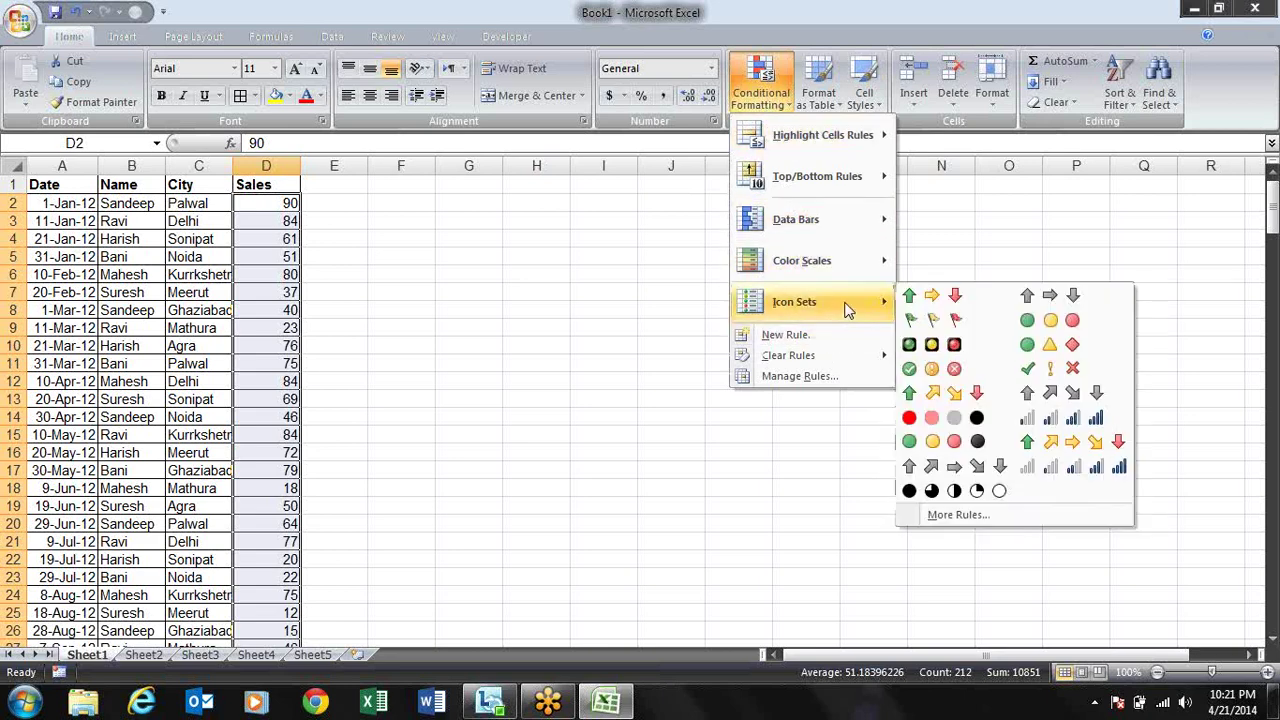
left_click(1050, 370)
key("Down")
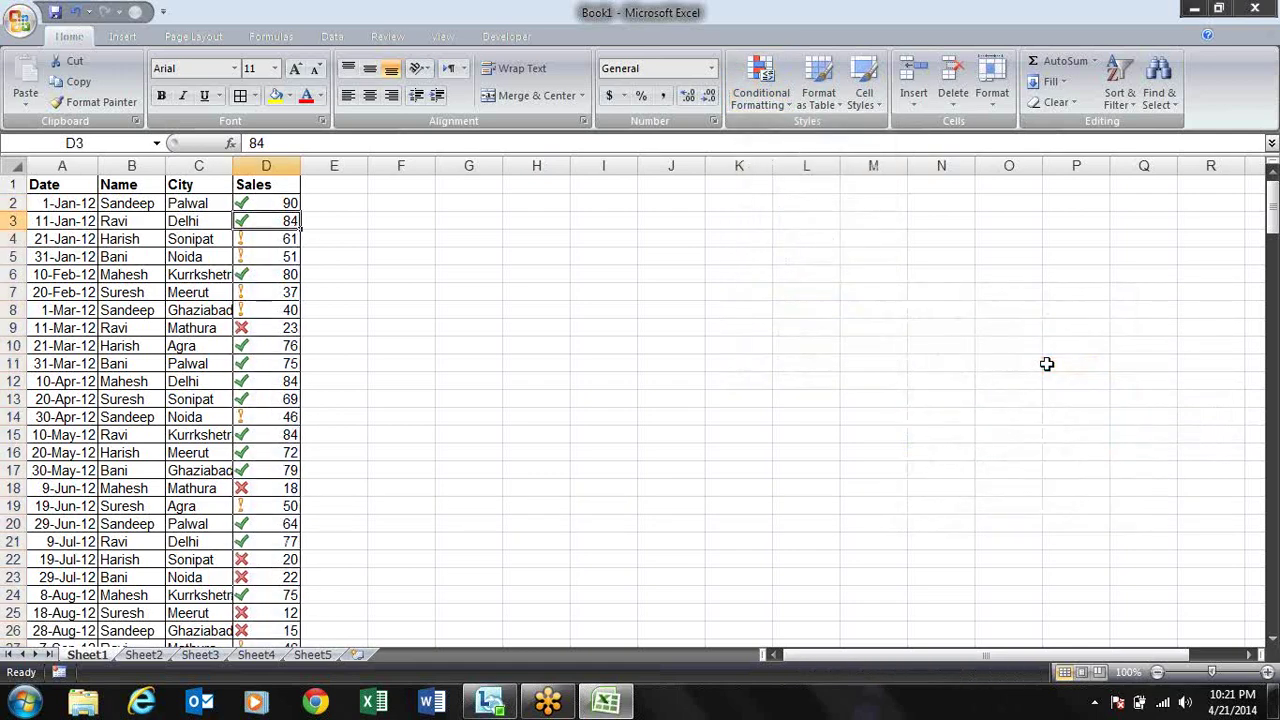
key("Down")
key("Down")
key("Down")
key("Down")
key("Down")
key("Down")
key("Down")
key("Down")
key("Down")
key("Down")
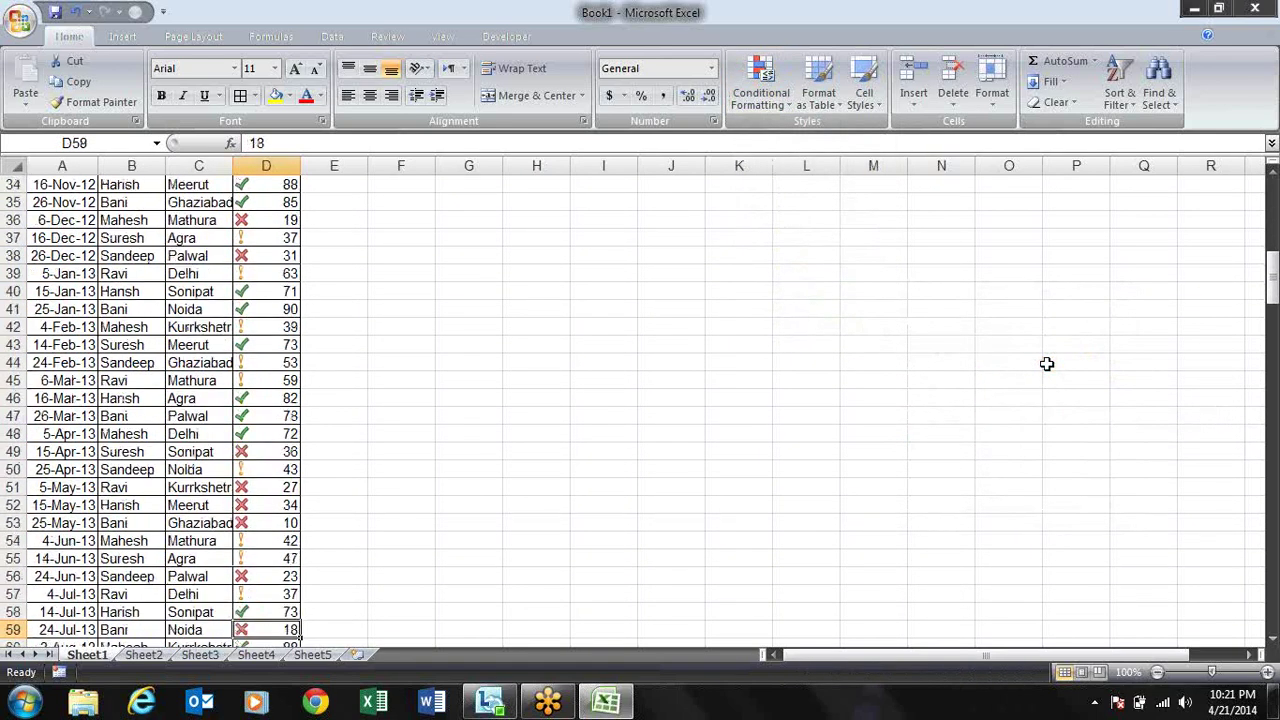
key("Down")
key("Down")
key("Down")
key("Up")
key("Up")
key("Up")
key("Up")
key("Up")
key("Up")
key("Up")
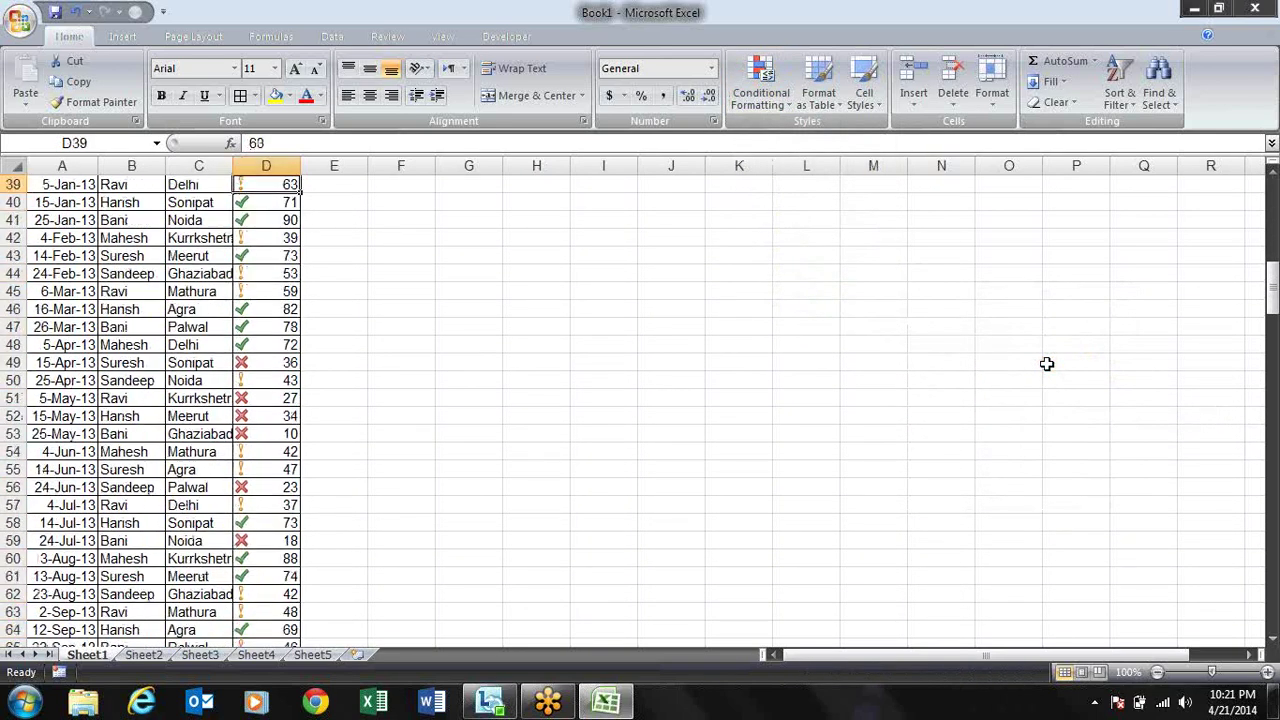
key("ctrl+Up")
key("Down")
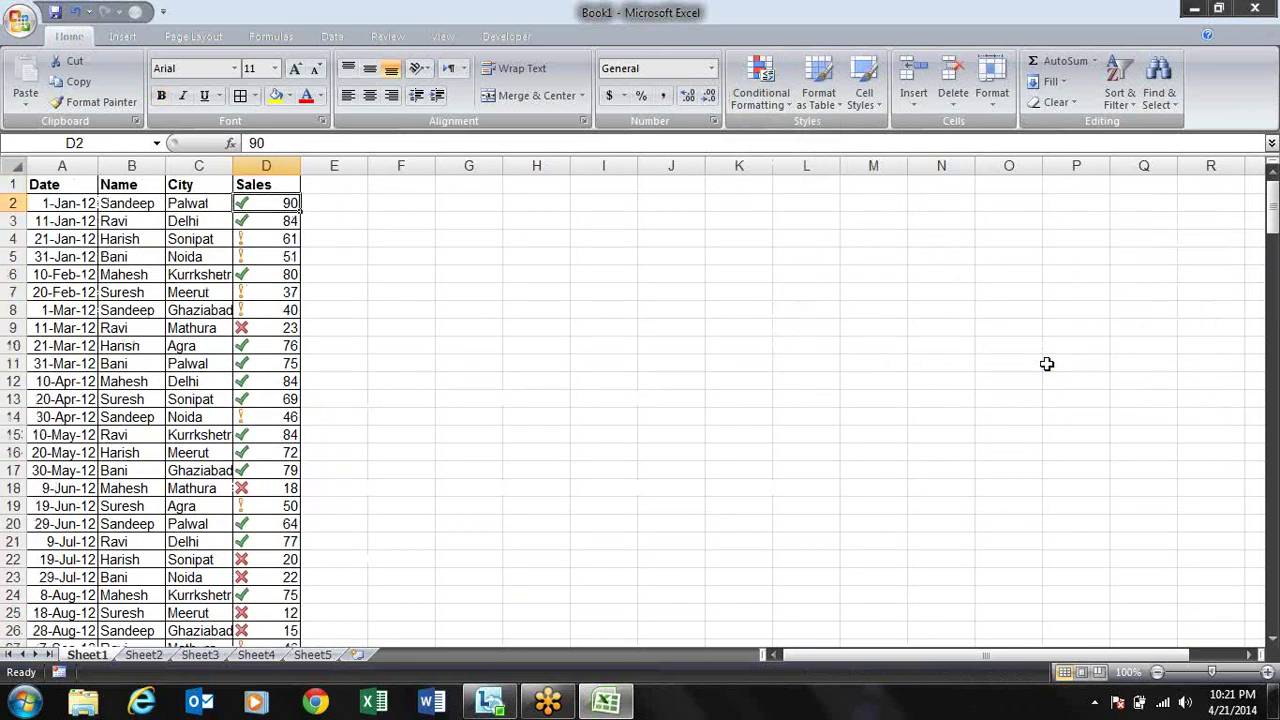
key("Right")
key("Left")
type("50")
key("Return")
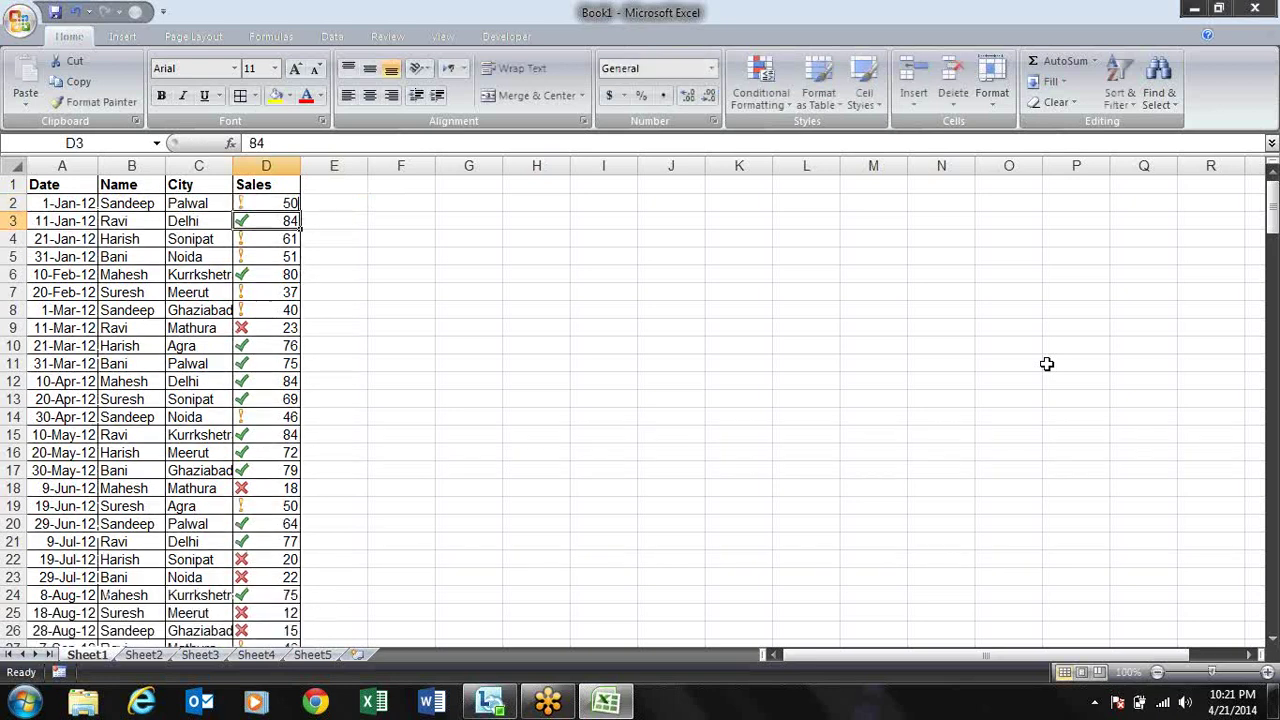
key("Up")
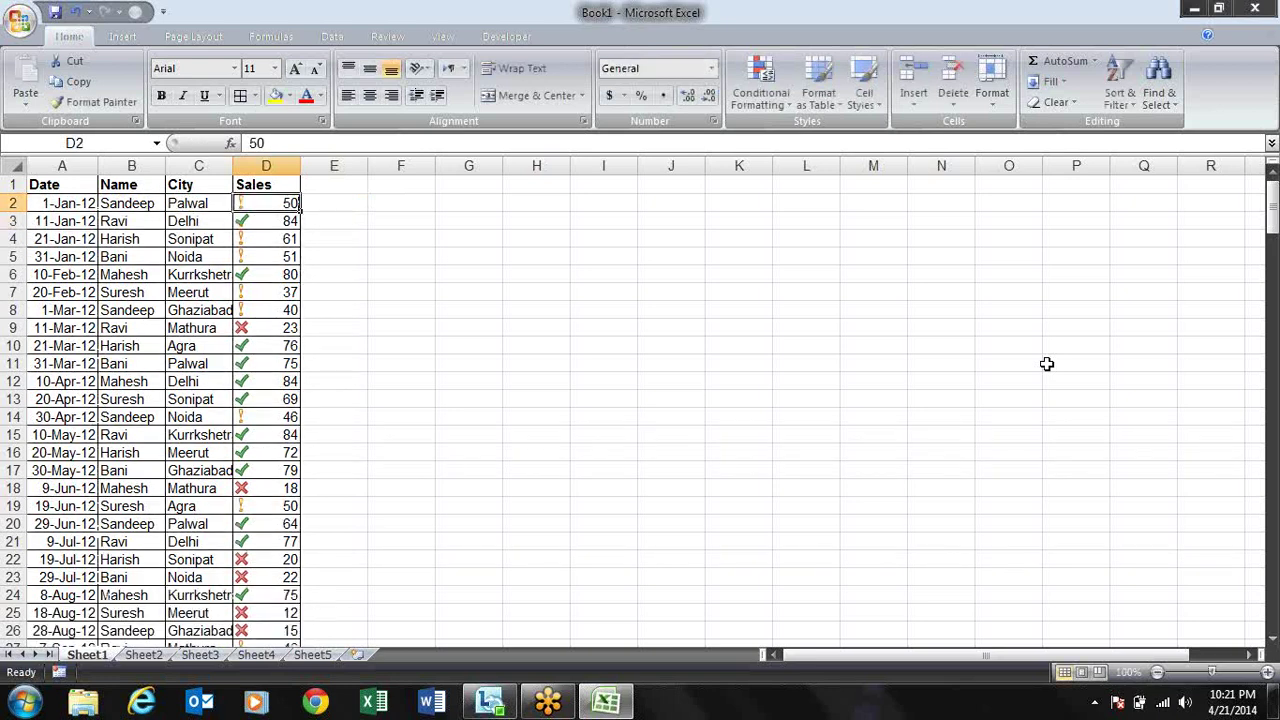
type("10")
key("Return")
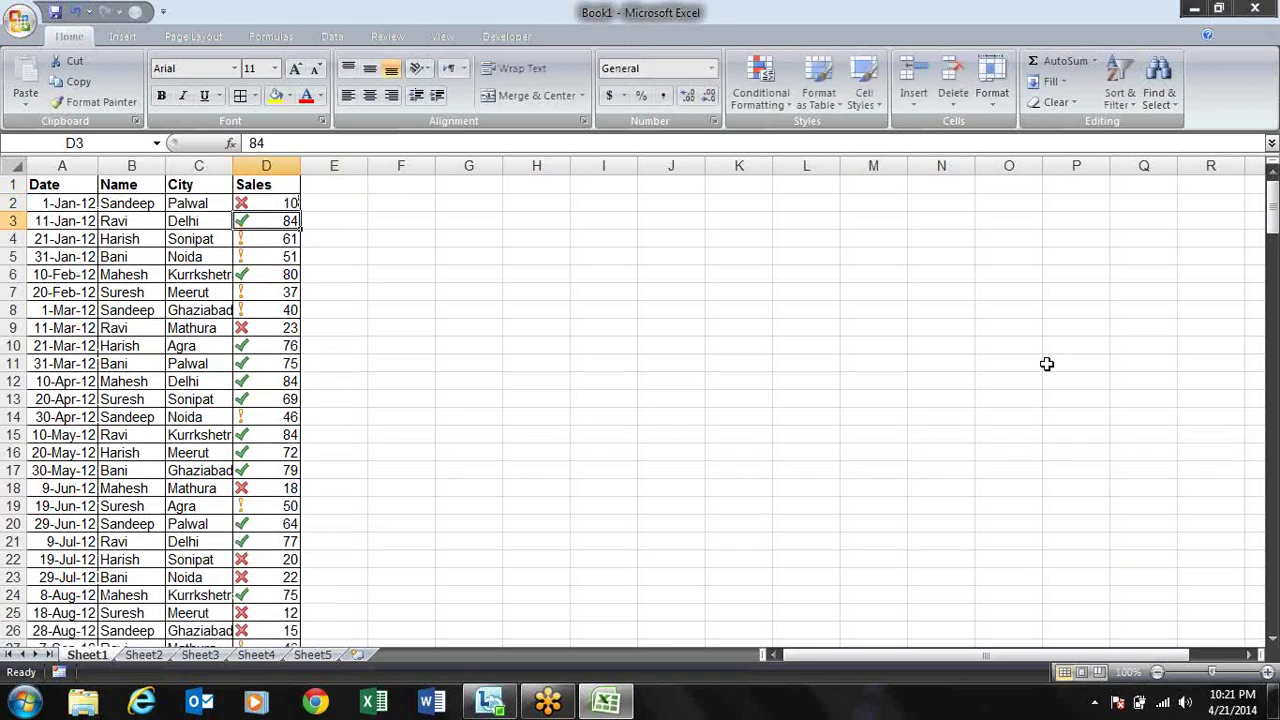
key("Up")
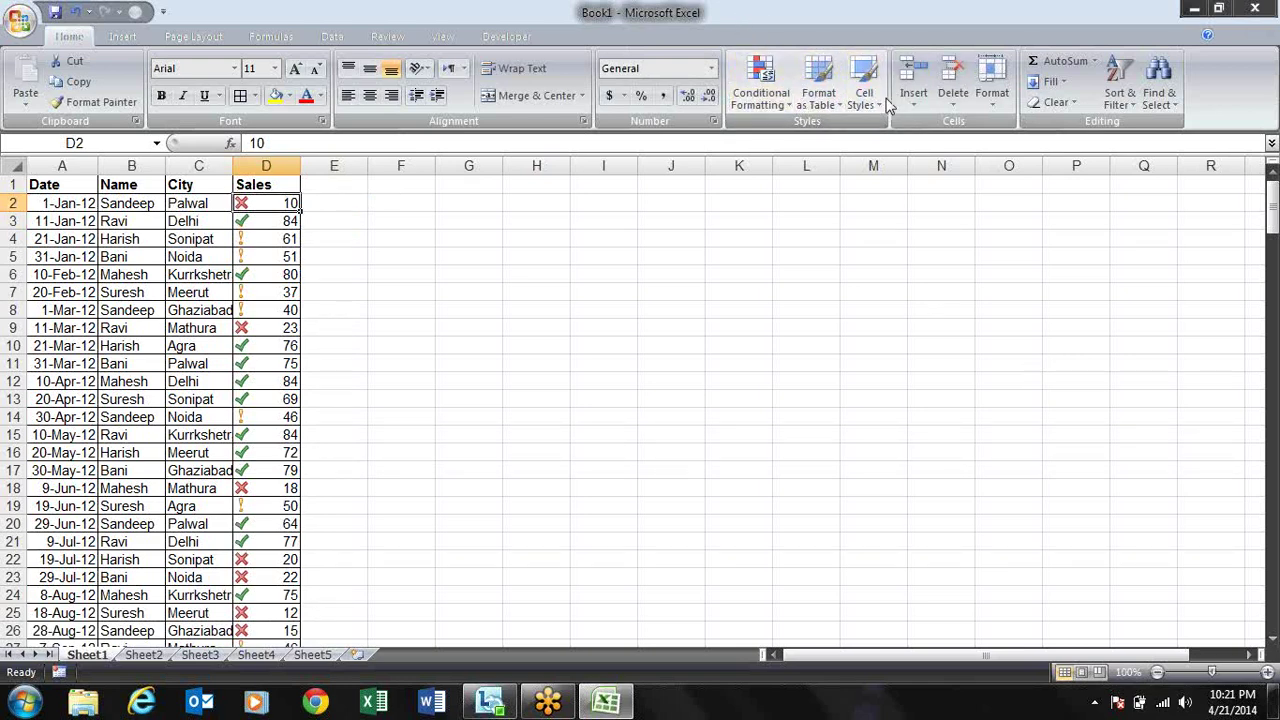
- Select Sales values D2:D213 and apply the 4 Arrows (Gray) icon set
left_click(768, 100)
mouse_move(780, 281)
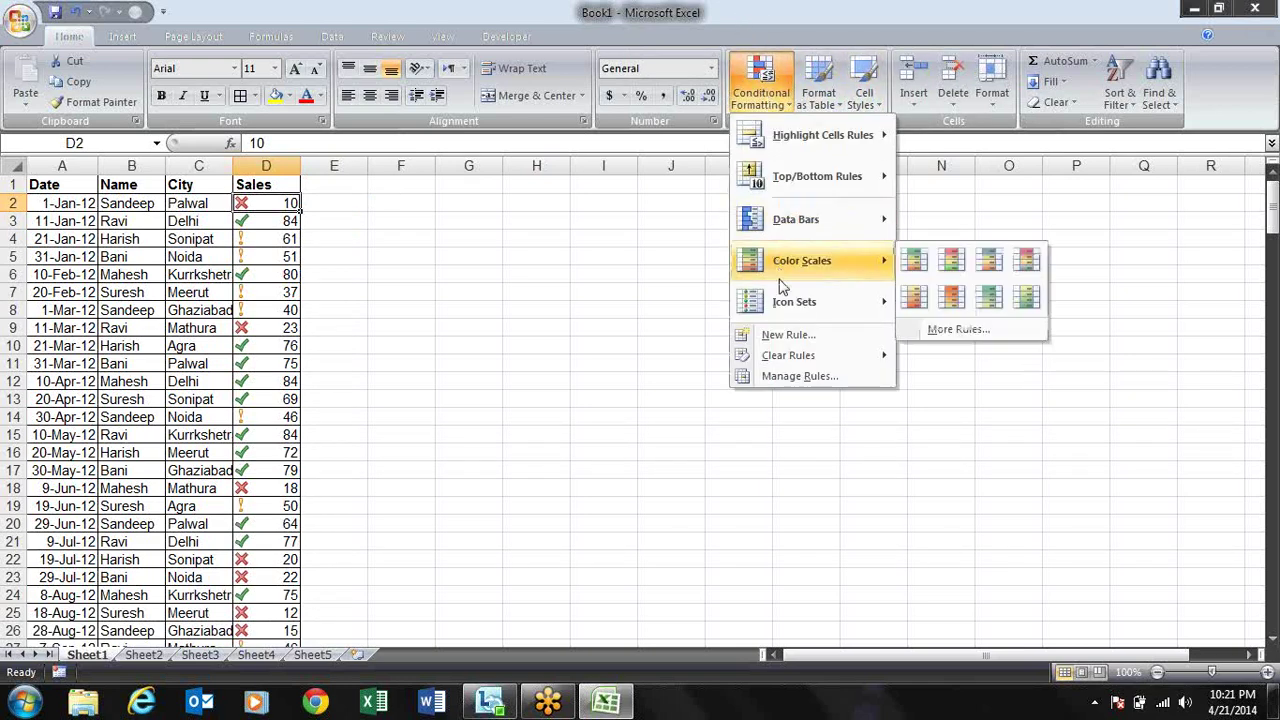
mouse_move(805, 303)
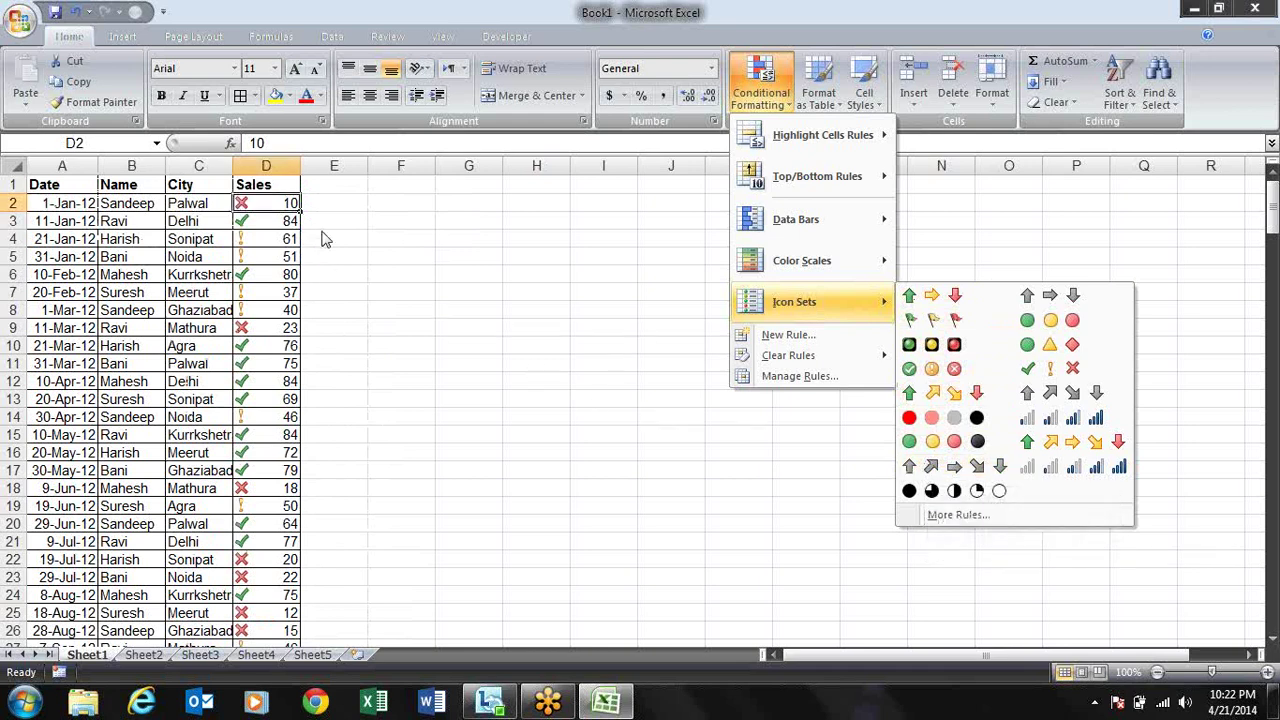
left_click(322, 233)
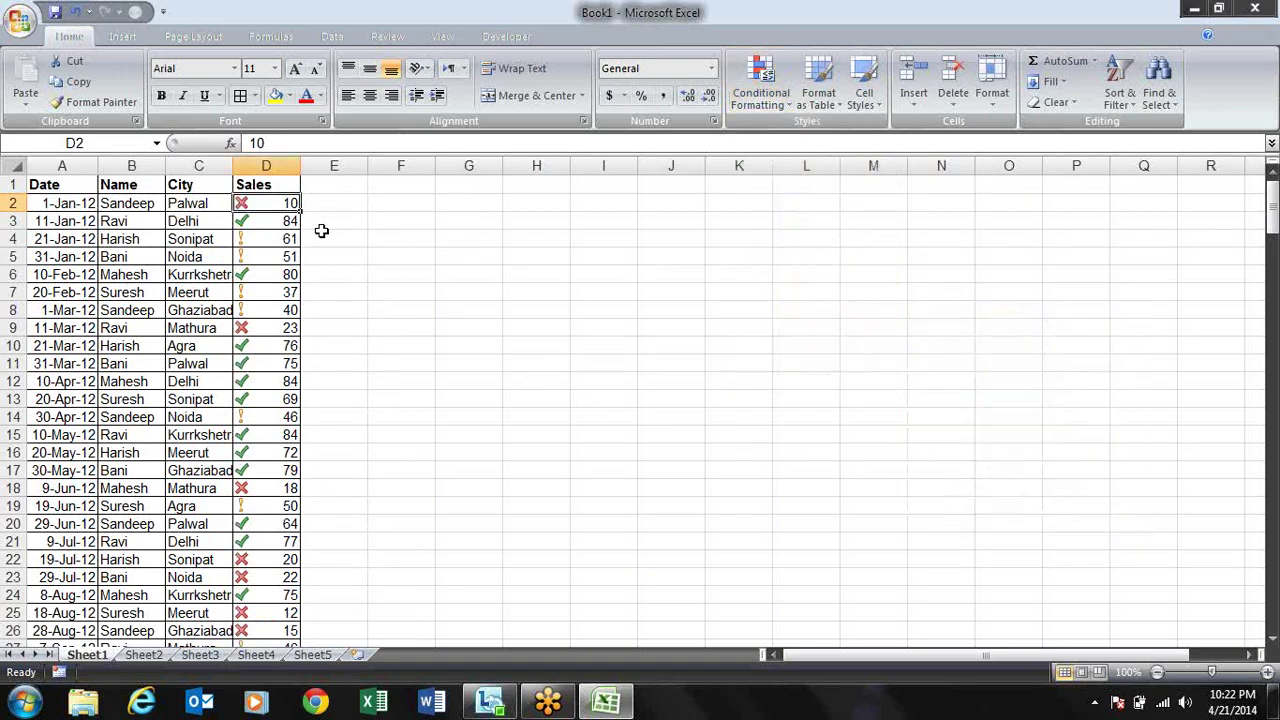
key("ctrl+shift+Down")
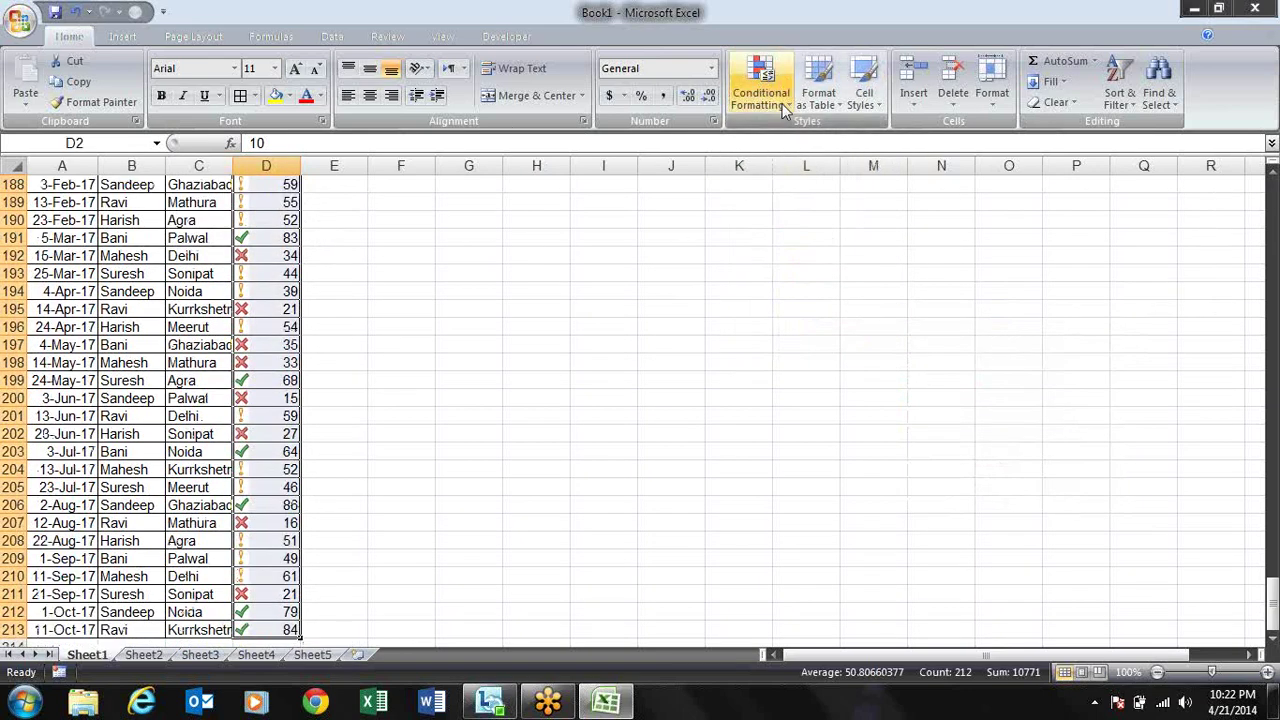
left_click(785, 108)
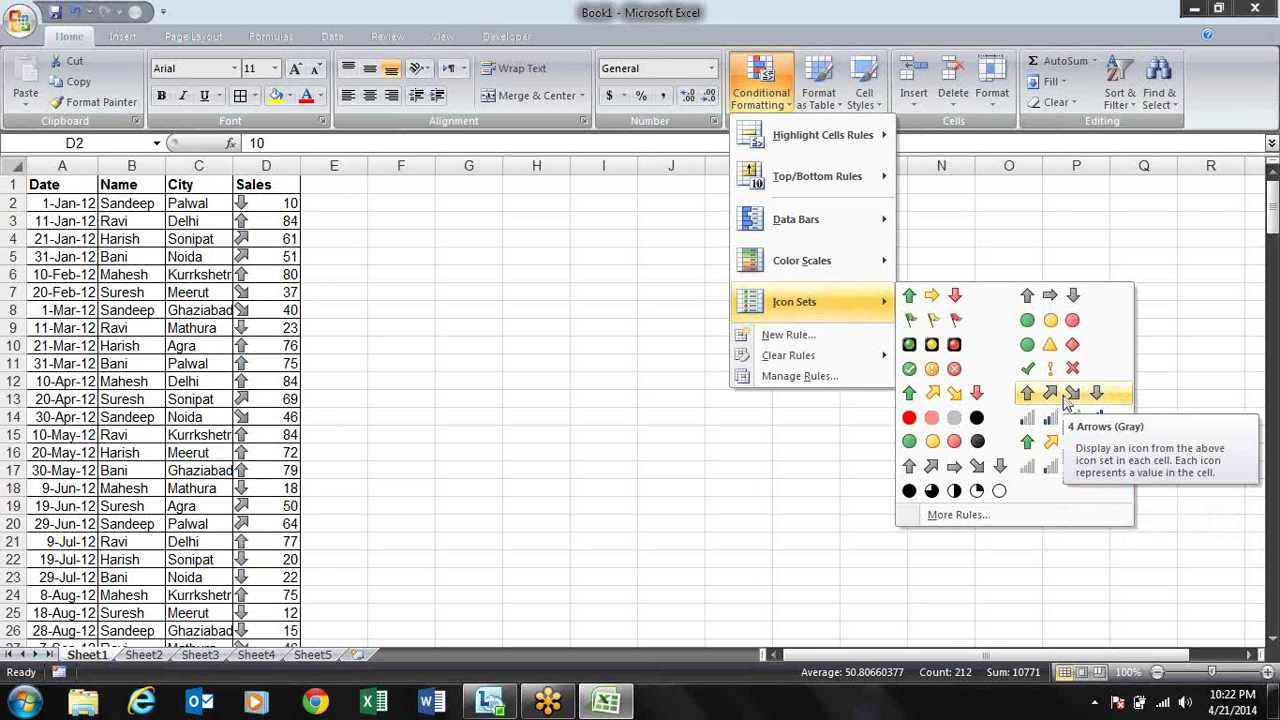
left_click(1066, 400)
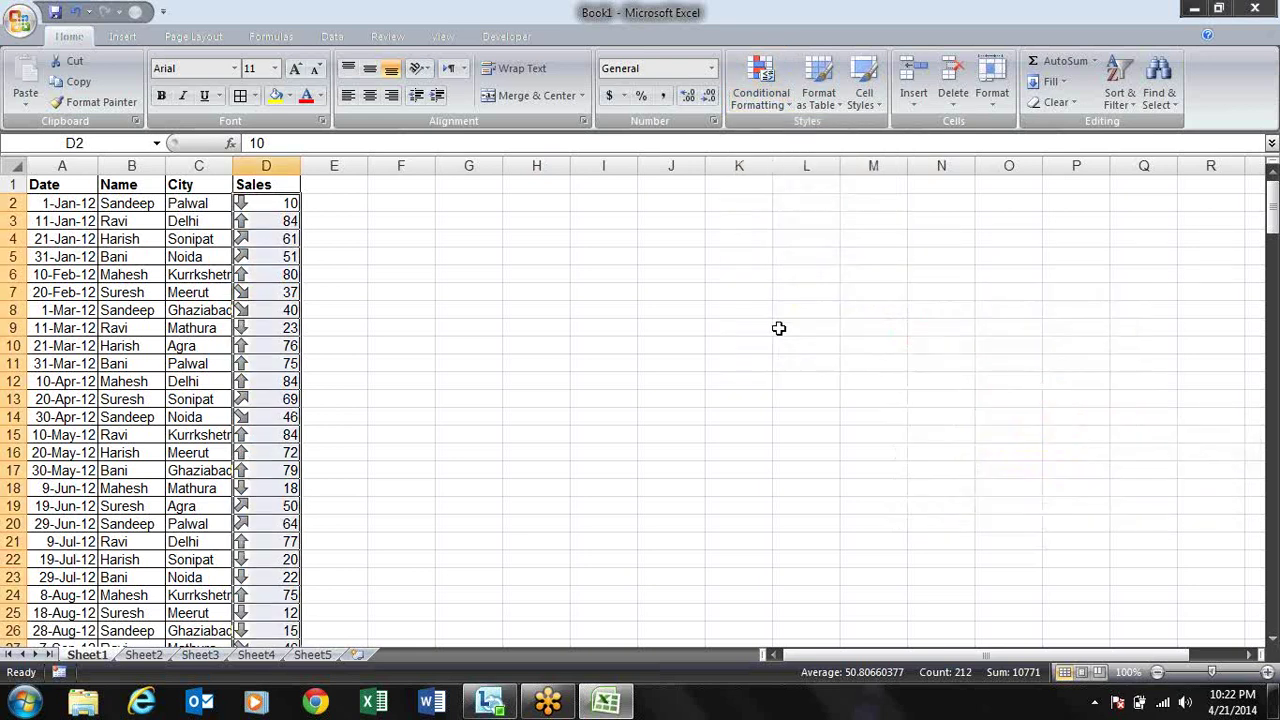
left_click(356, 207)
left_click(258, 204)
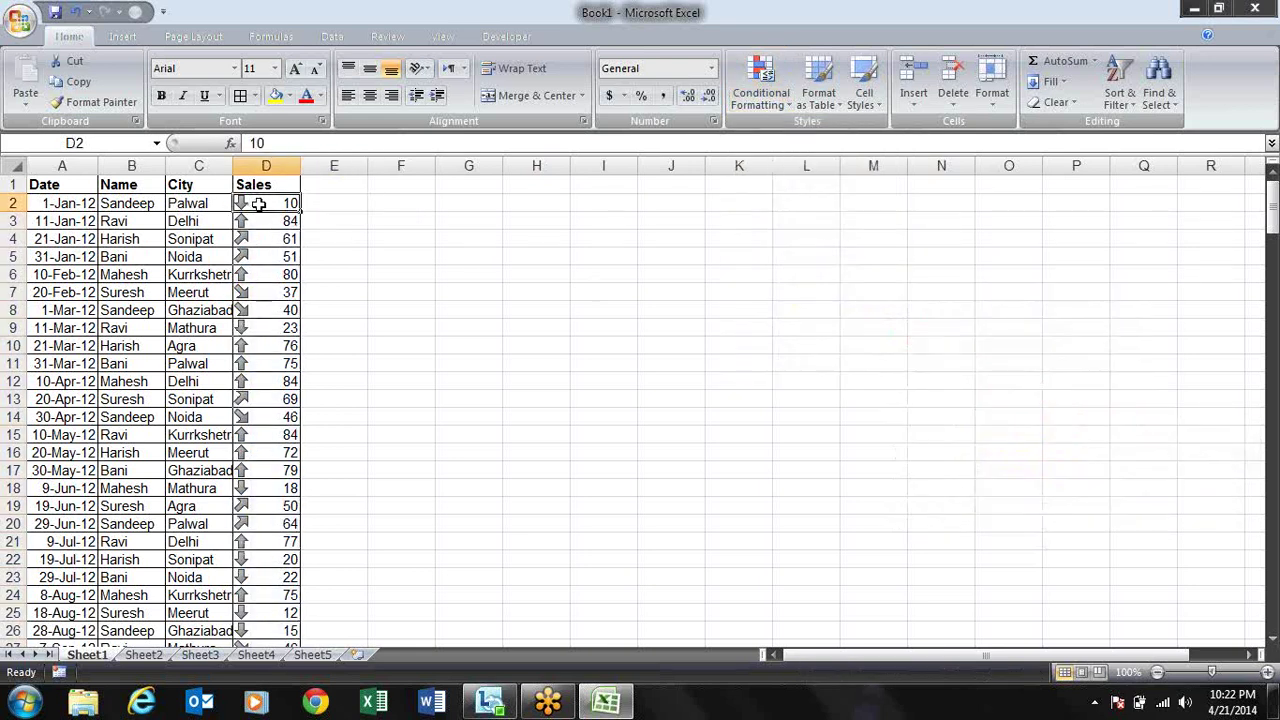
type("90")
key("Return")
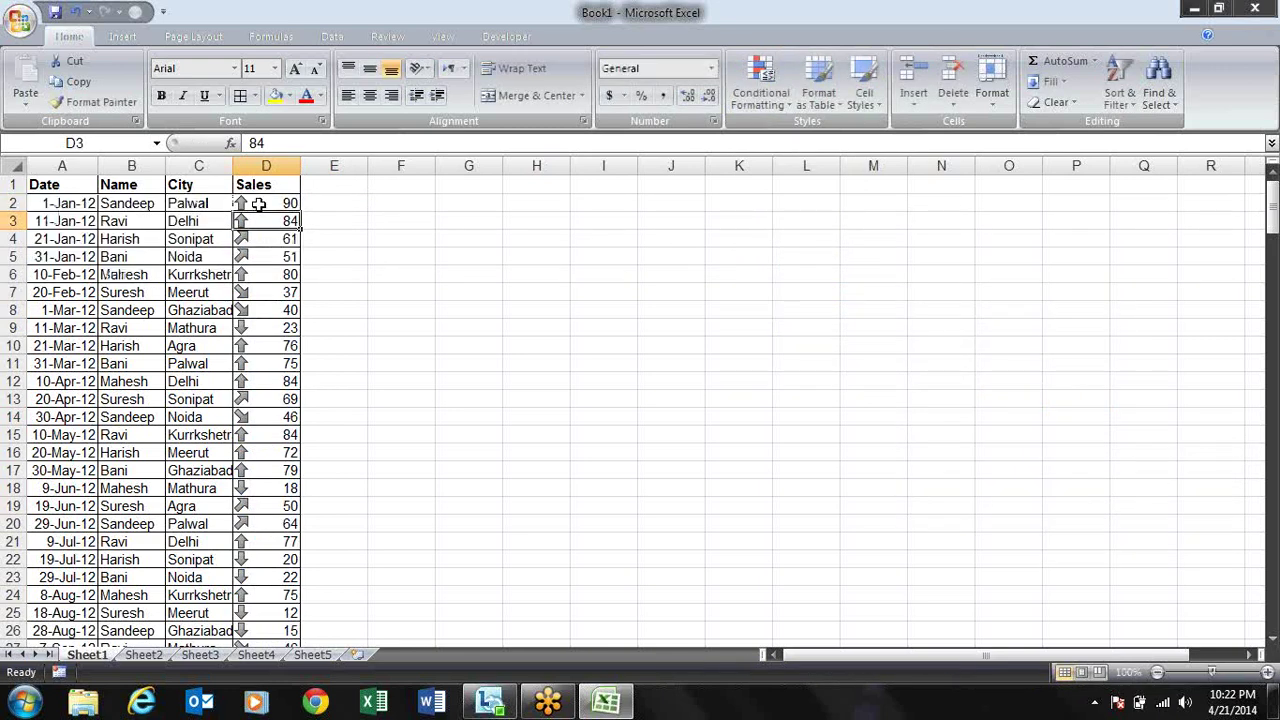
left_click(258, 204)
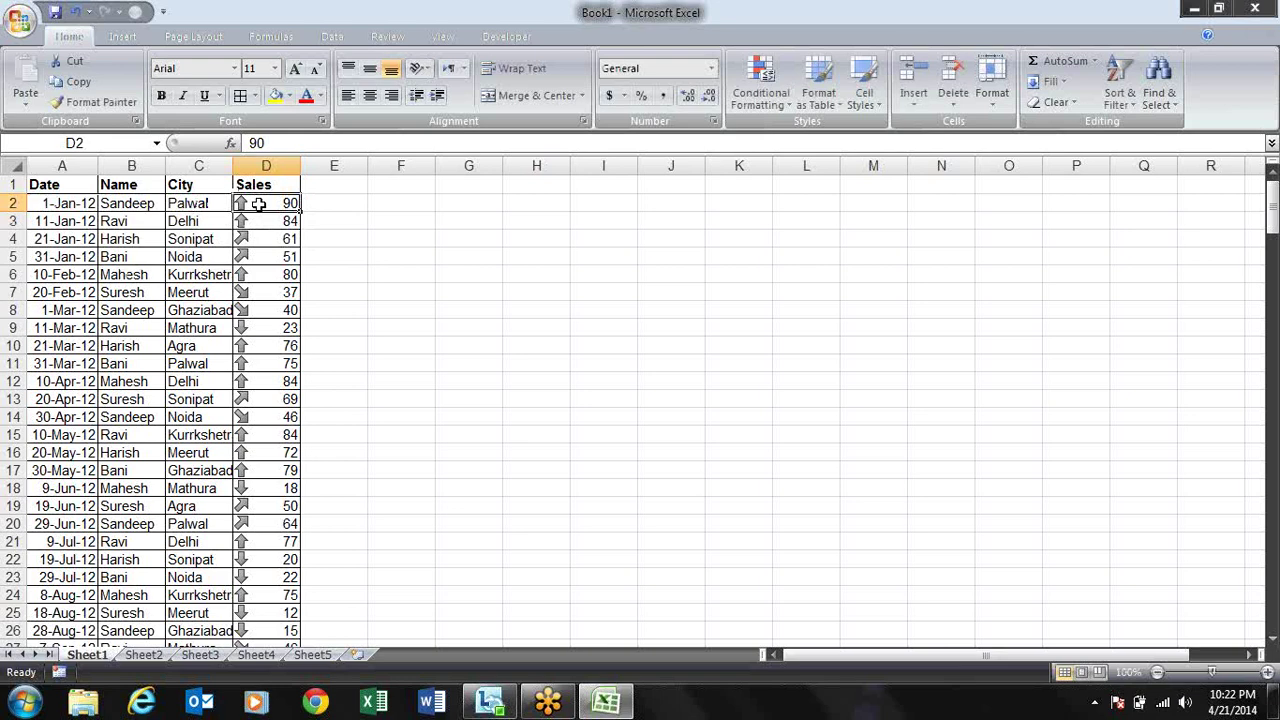
type("80")
key("Return")
left_click(258, 204)
type("67")
key("Return")
left_click(258, 204)
type("50")
key("Return")
key("Up")
type("45")
key("Return")
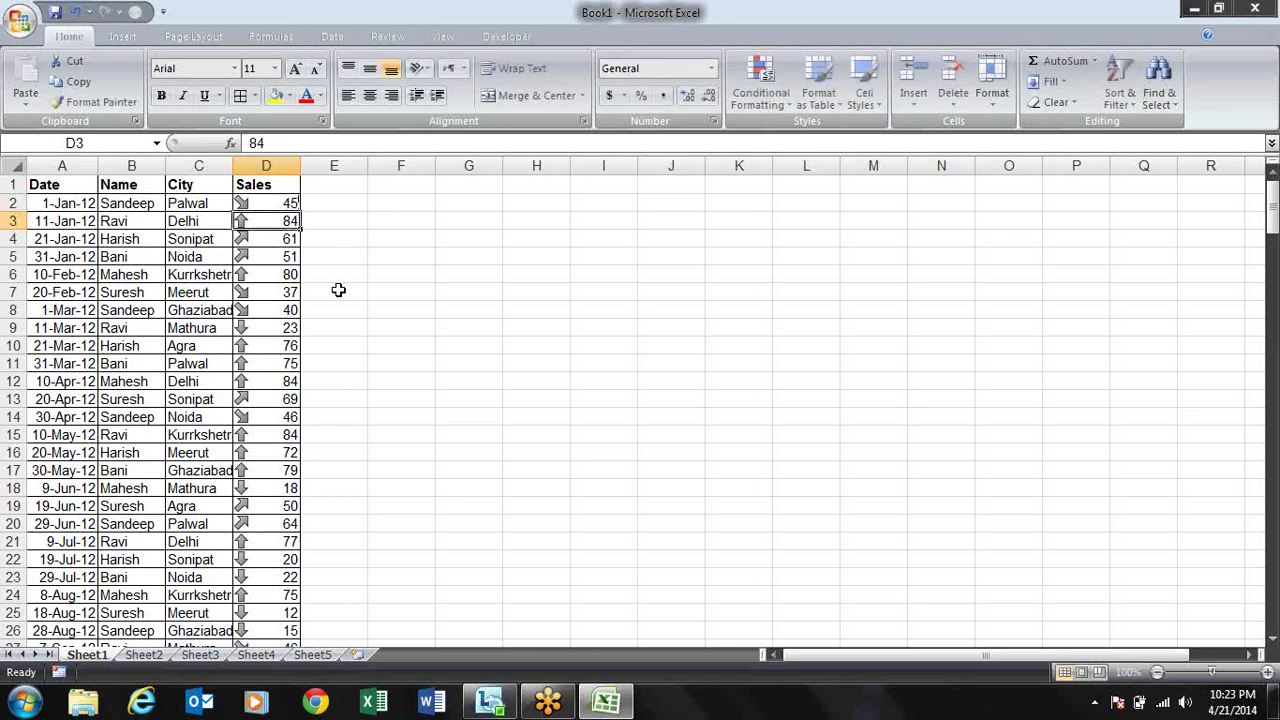
key("Up")
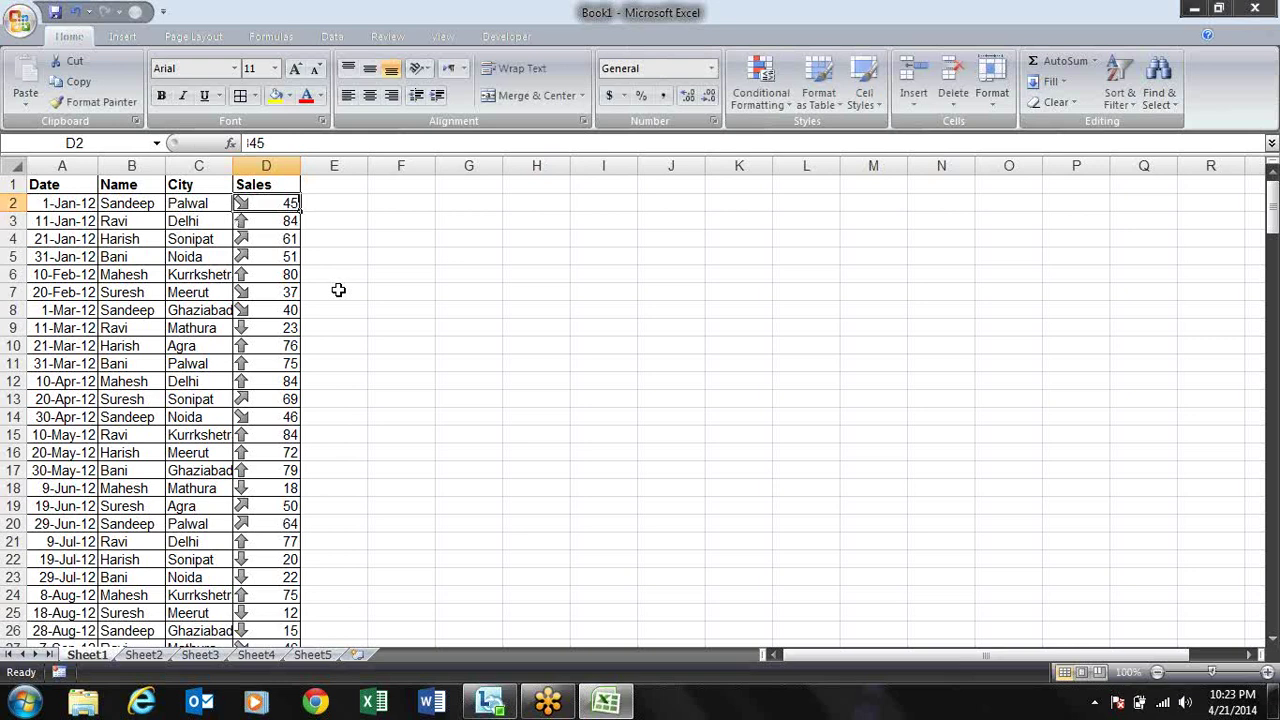
type("10")
key("Return")
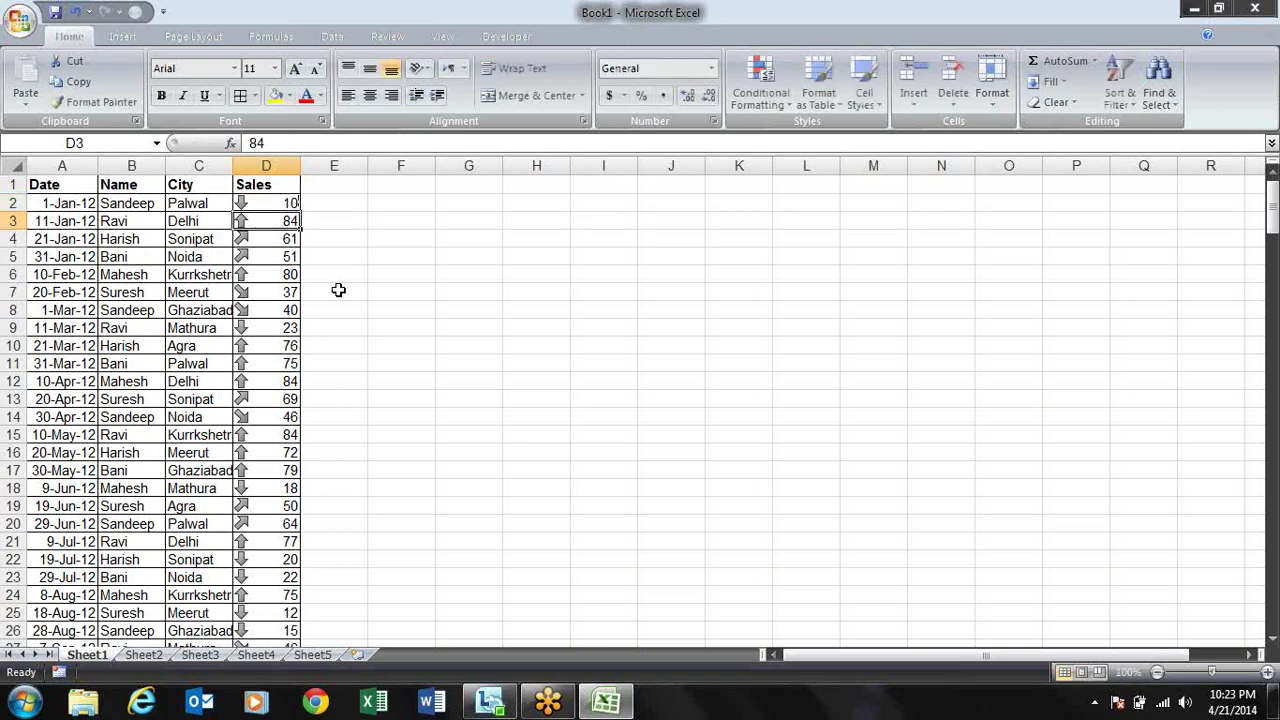
key("Up")
key("Down")
key("Down")
key("Down")
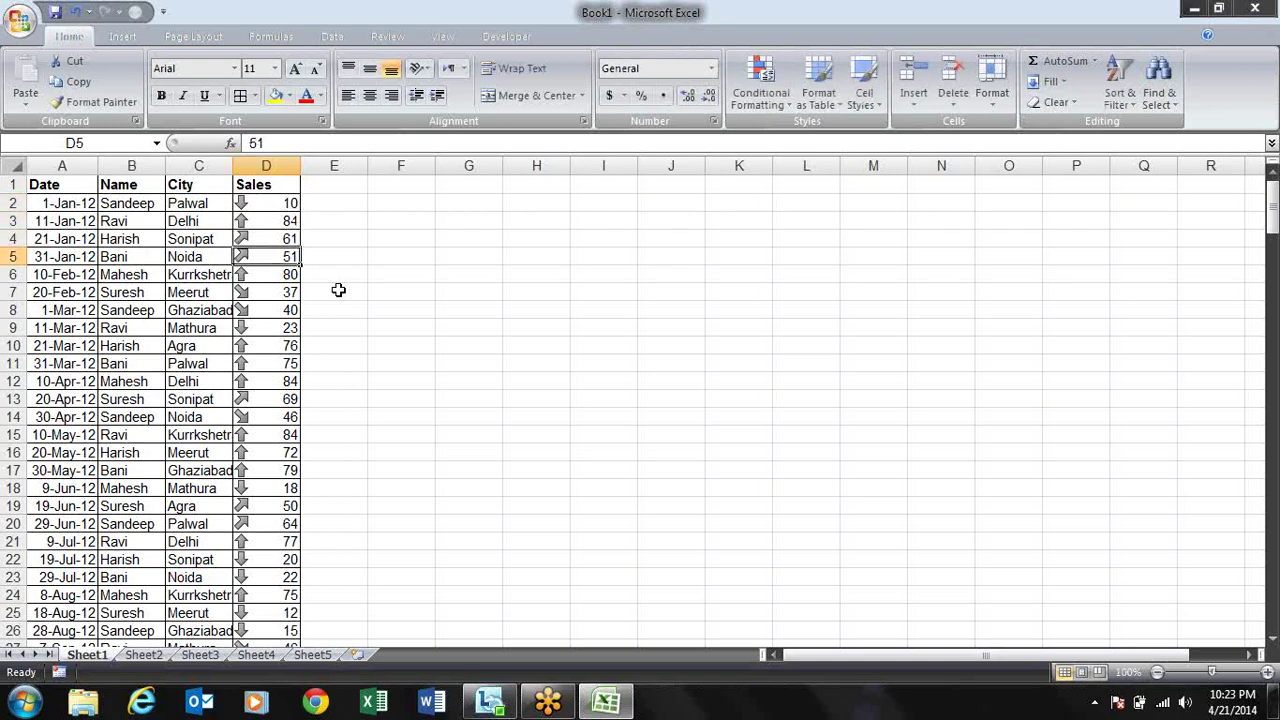
key("Down")
key("Up")
key("Up")
key("Up")
key("Up")
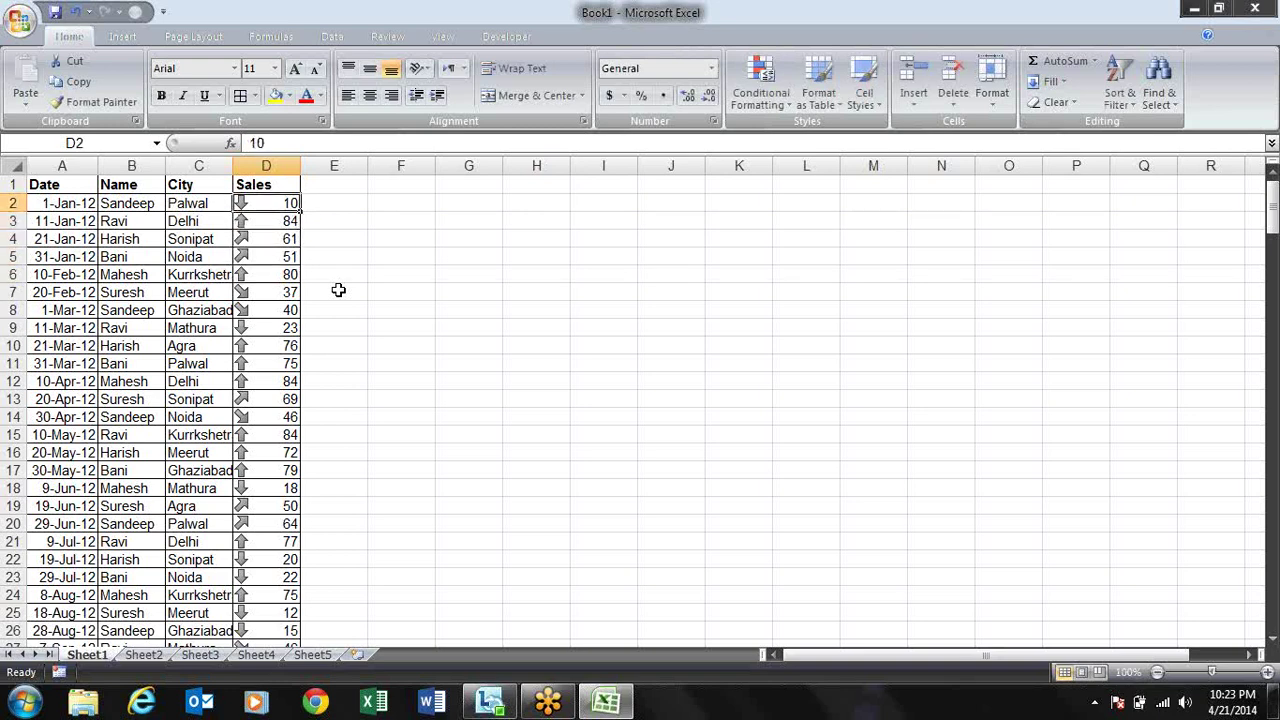
key("Up")
key("ctrl+shift+Left")
key("ctrl+shift+Down")
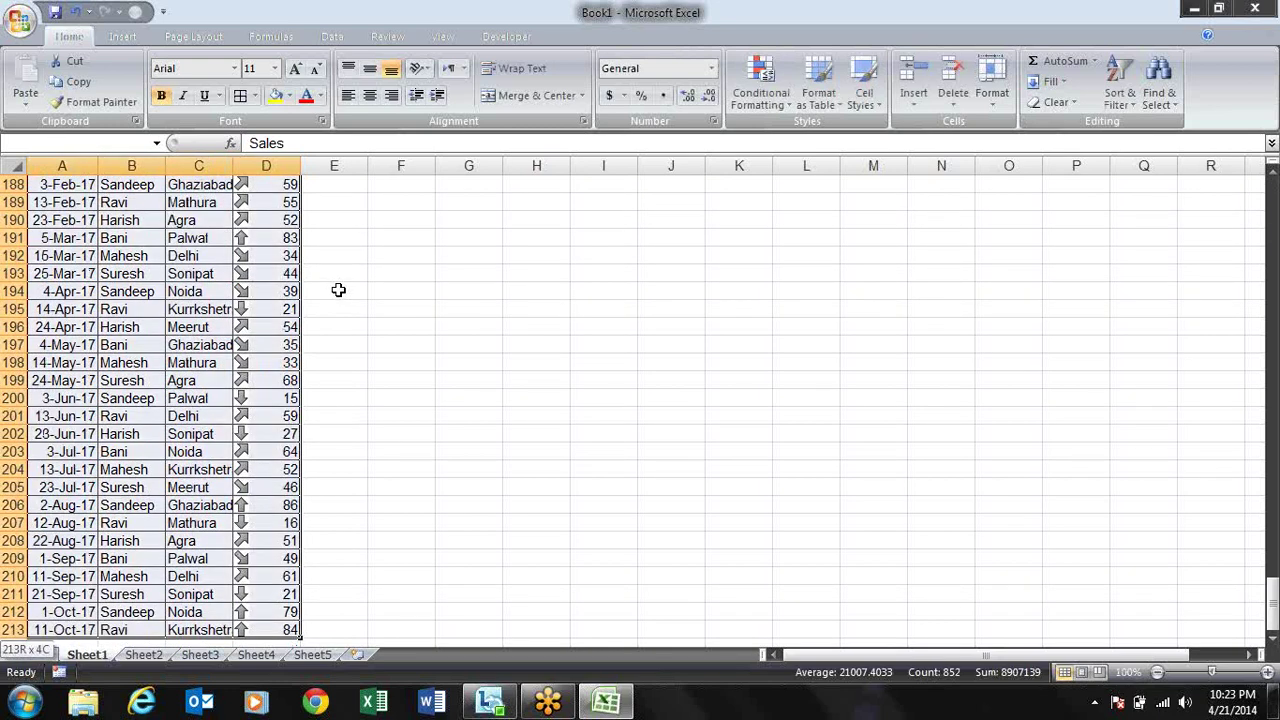
- Turn on table filters and select the City and Sales columns down to row 213
key("ctrl+BackSpace")
key("Up")
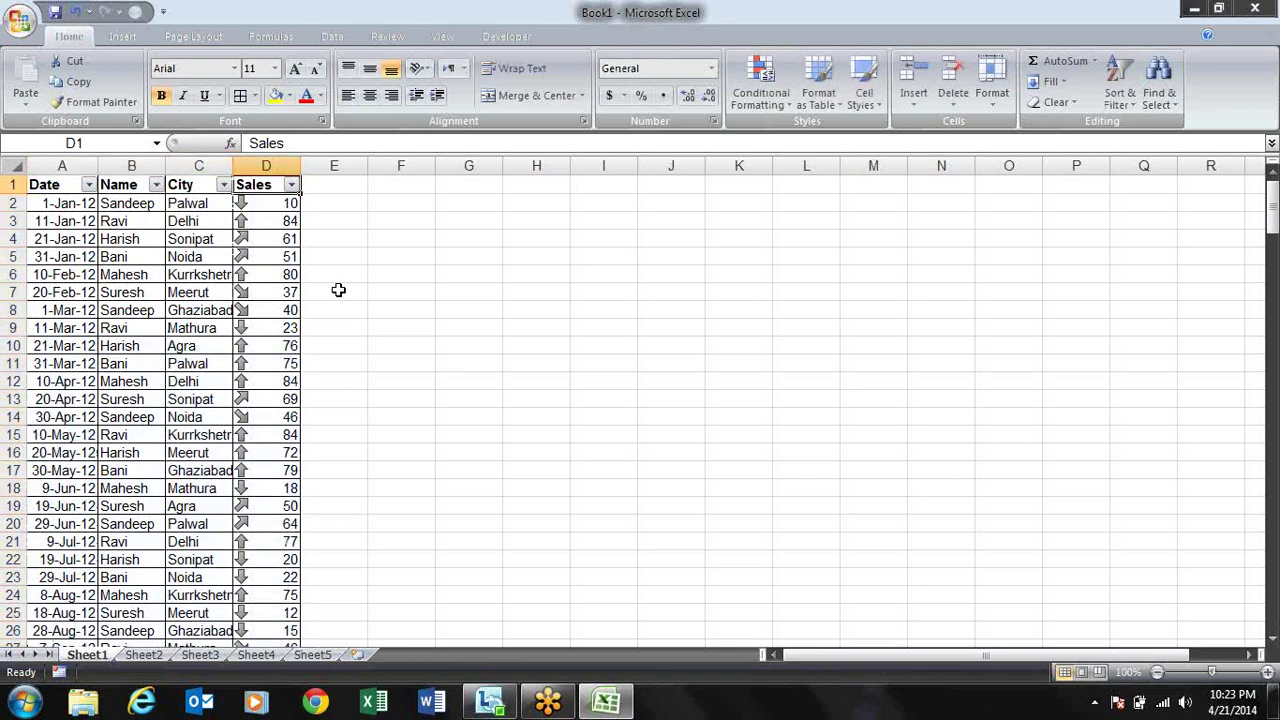
key("shift+Left")
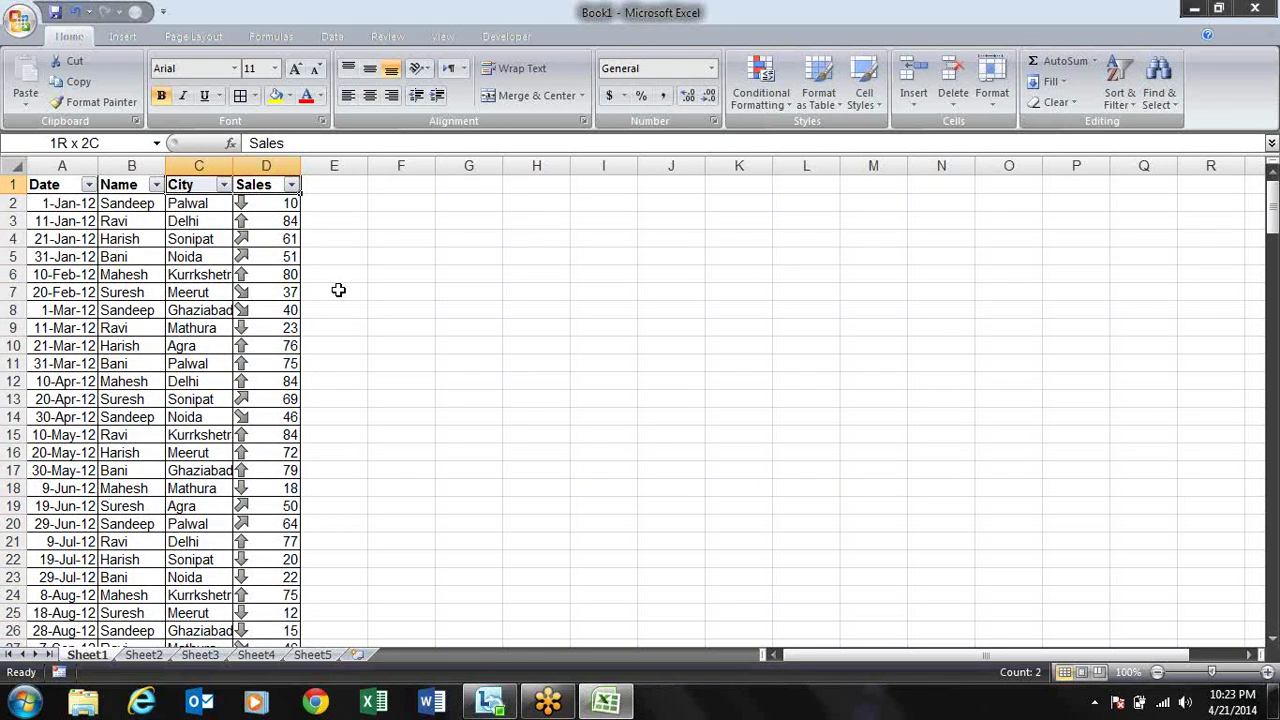
key("ctrl+shift+Down")
- Custom-sort by Sales on Cell Icon with the Gray Down Arrow on top
key("alt+d")
key("s")
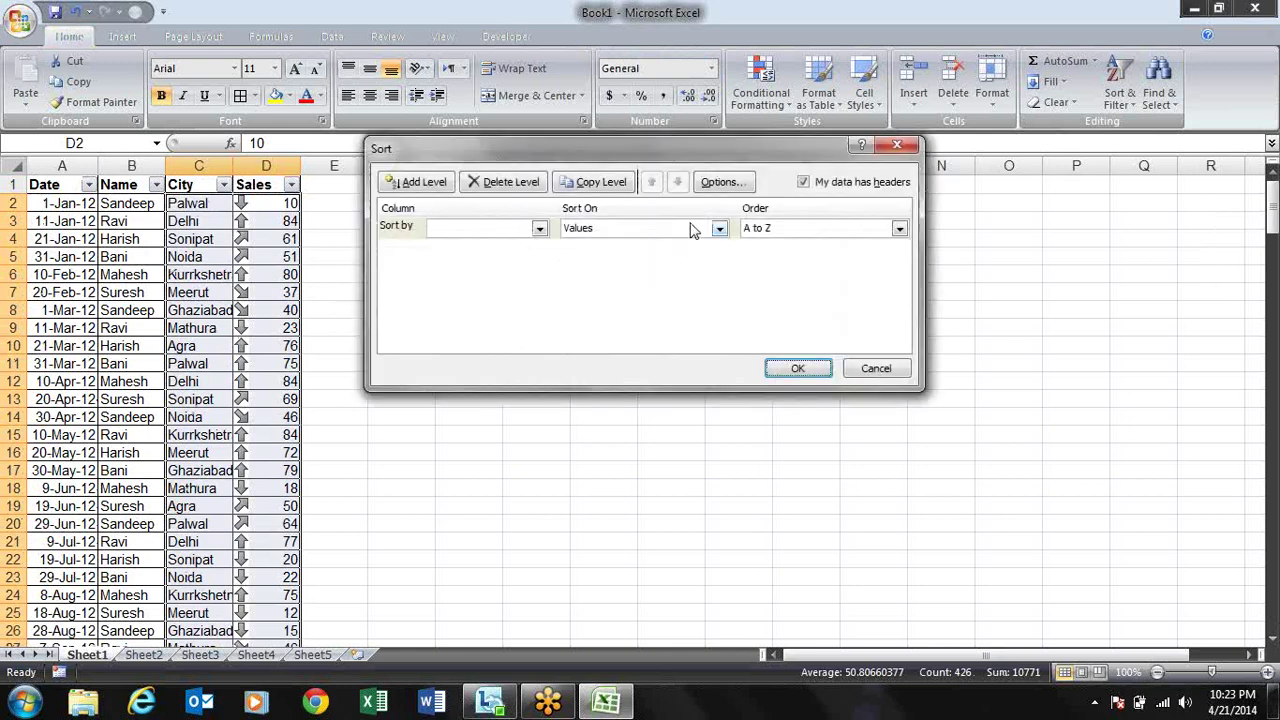
left_click(539, 228)
left_click(520, 258)
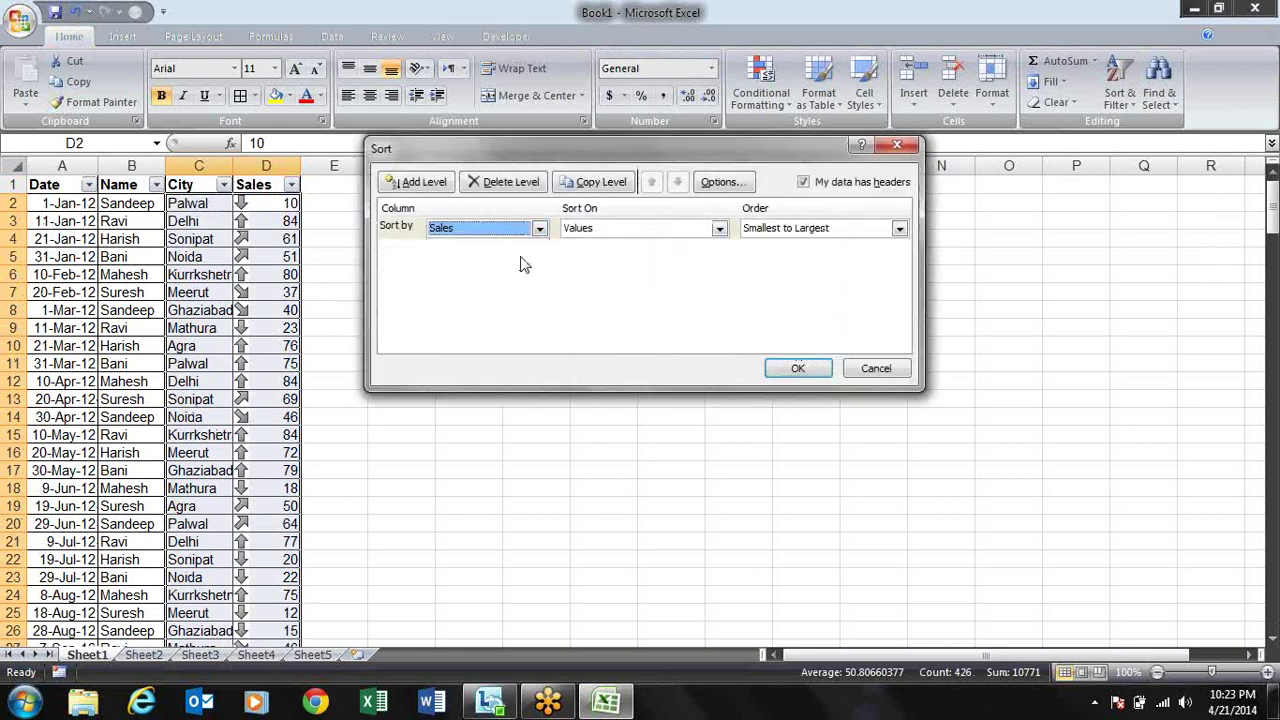
left_click(719, 229)
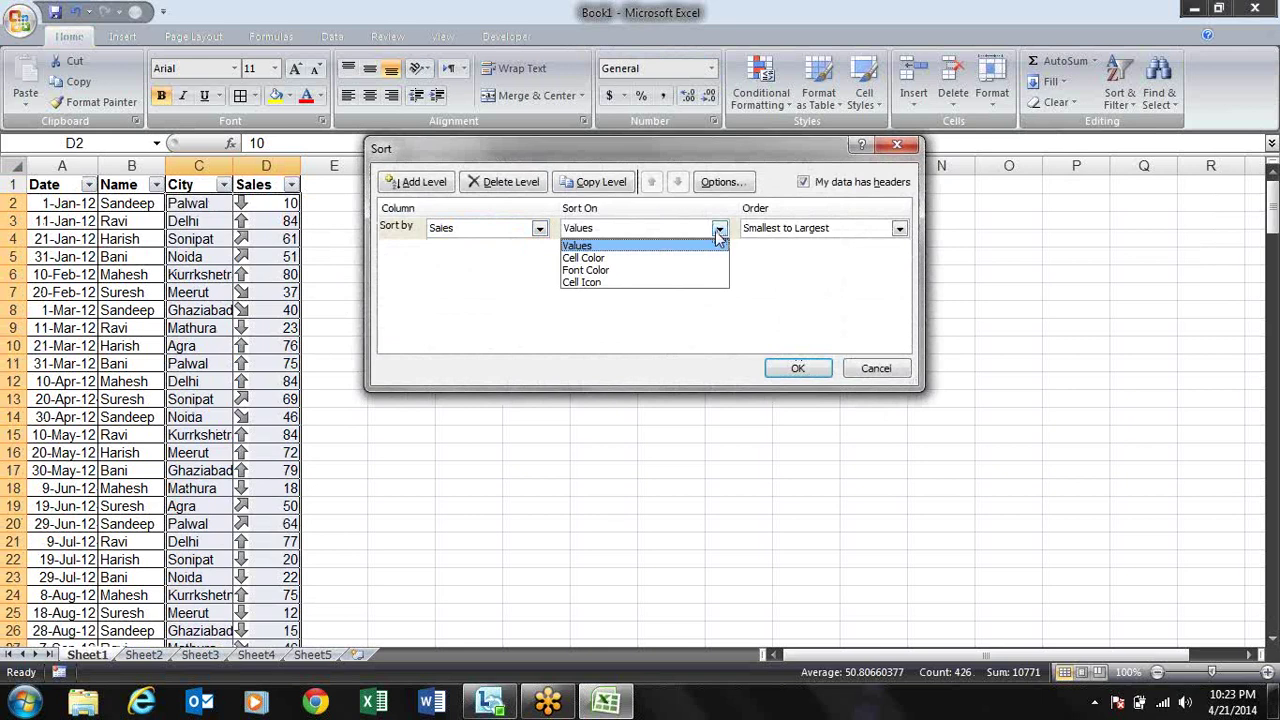
left_click(699, 283)
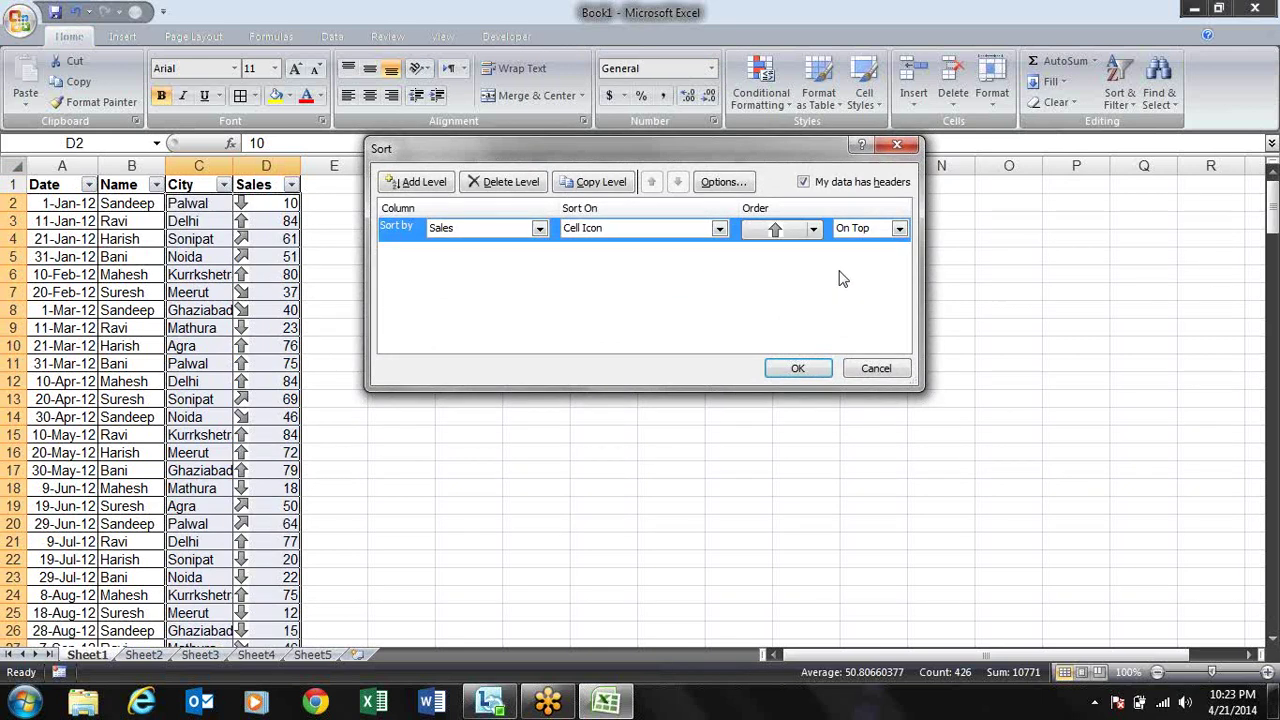
left_click(814, 231)
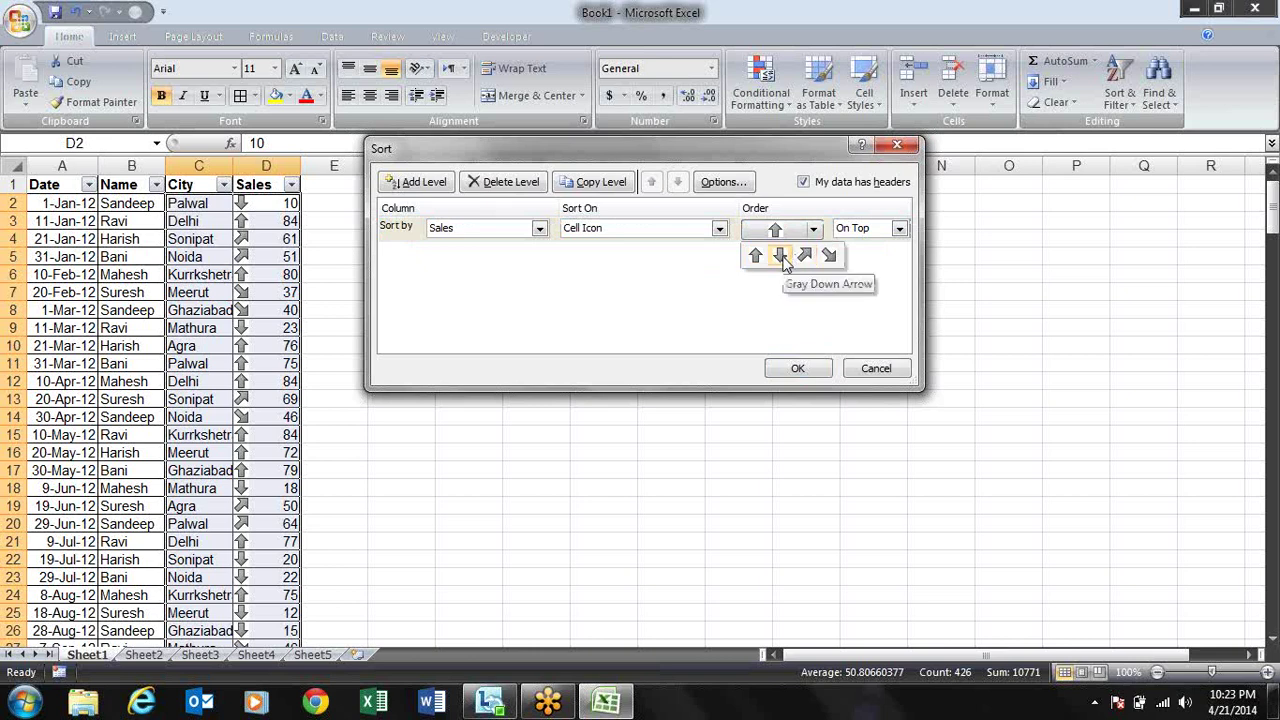
left_click(782, 257)
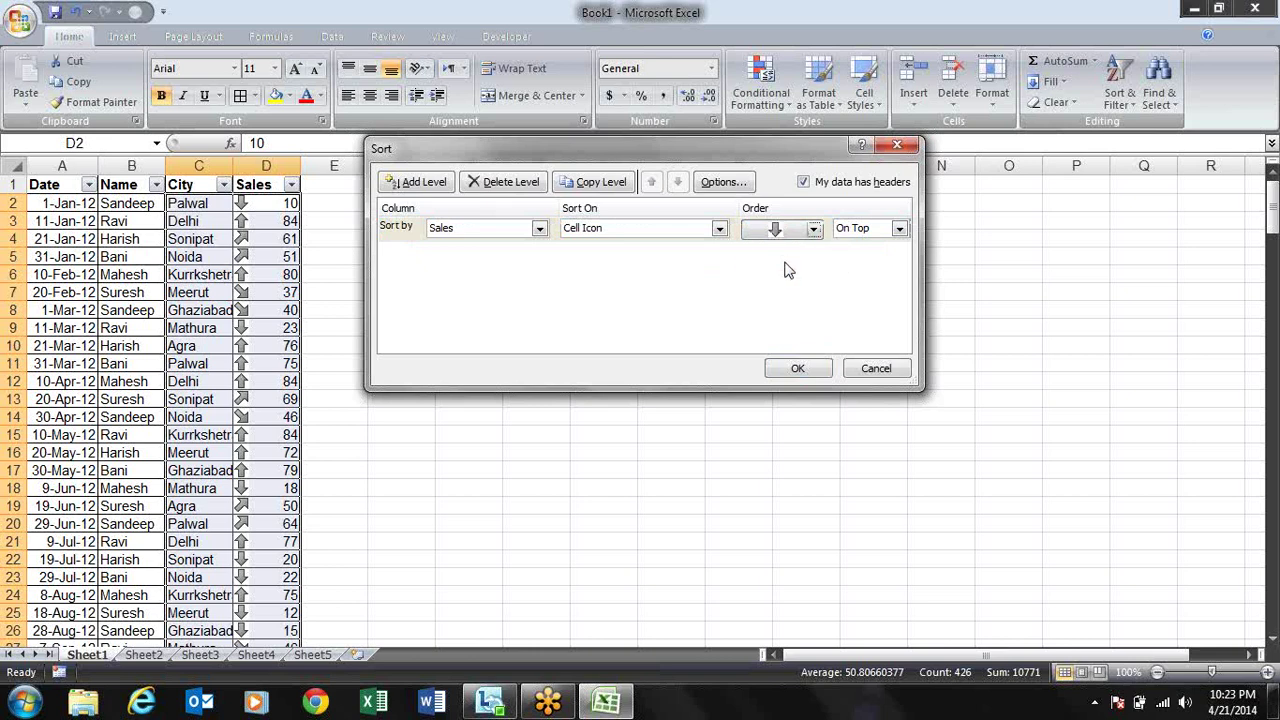
left_click(798, 369)
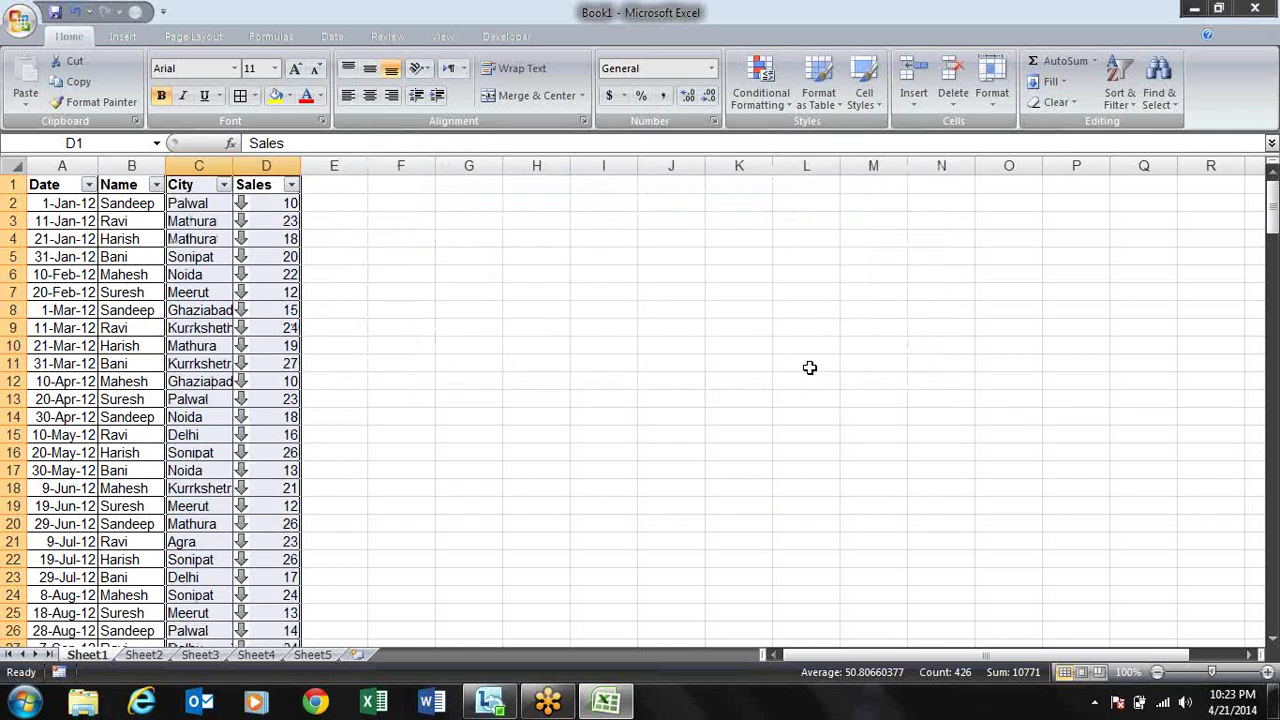
key("Down")
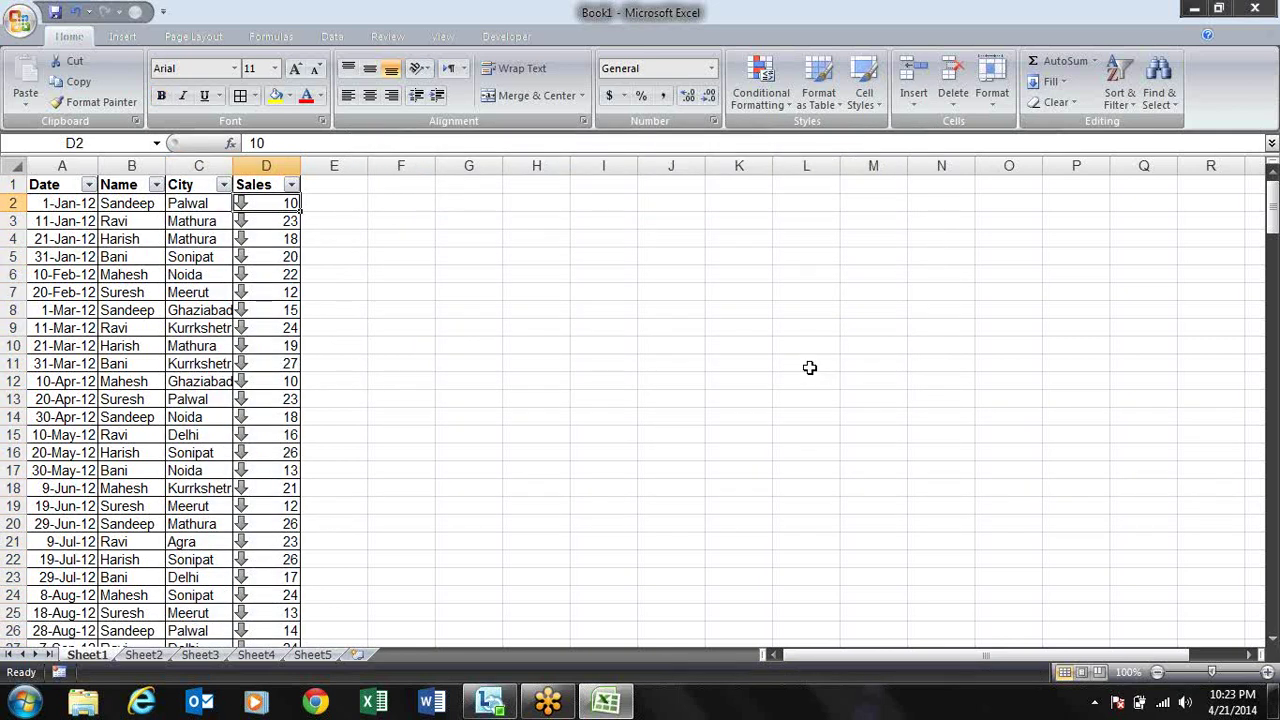
key("ctrl+shift+Down")
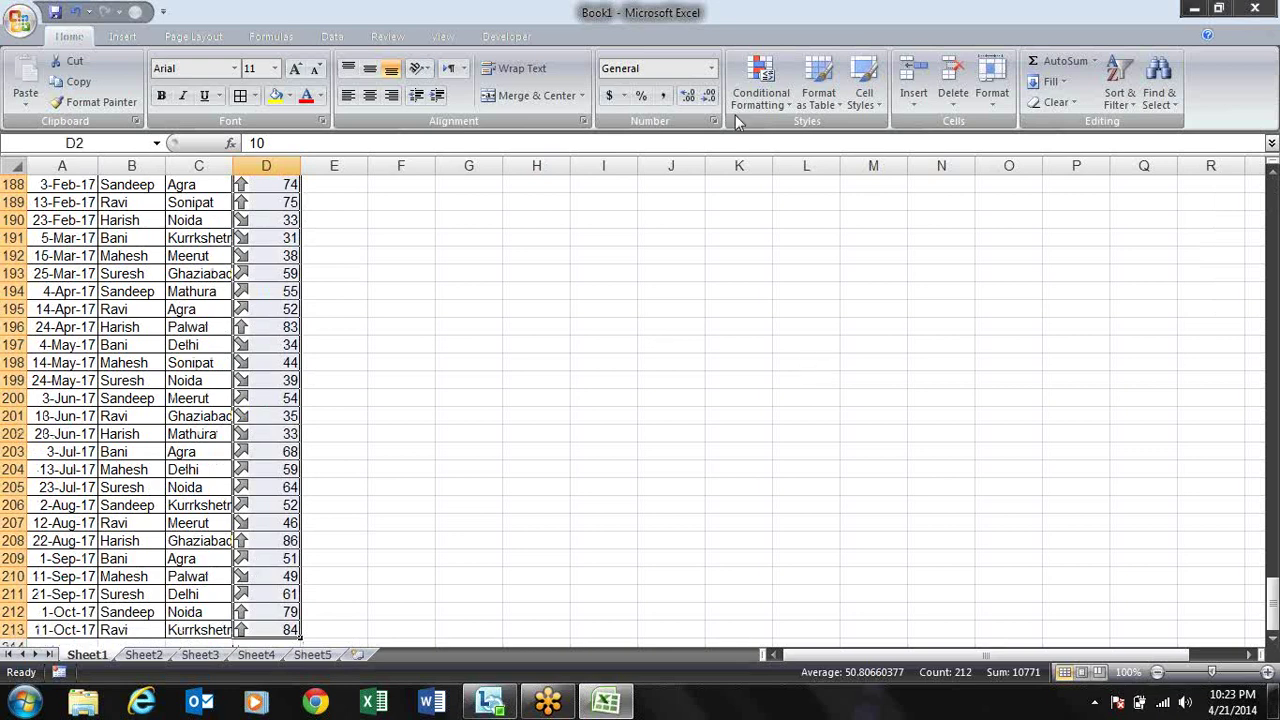
- Clear the gray arrow icon rules from the entire sheet
left_click(787, 108)
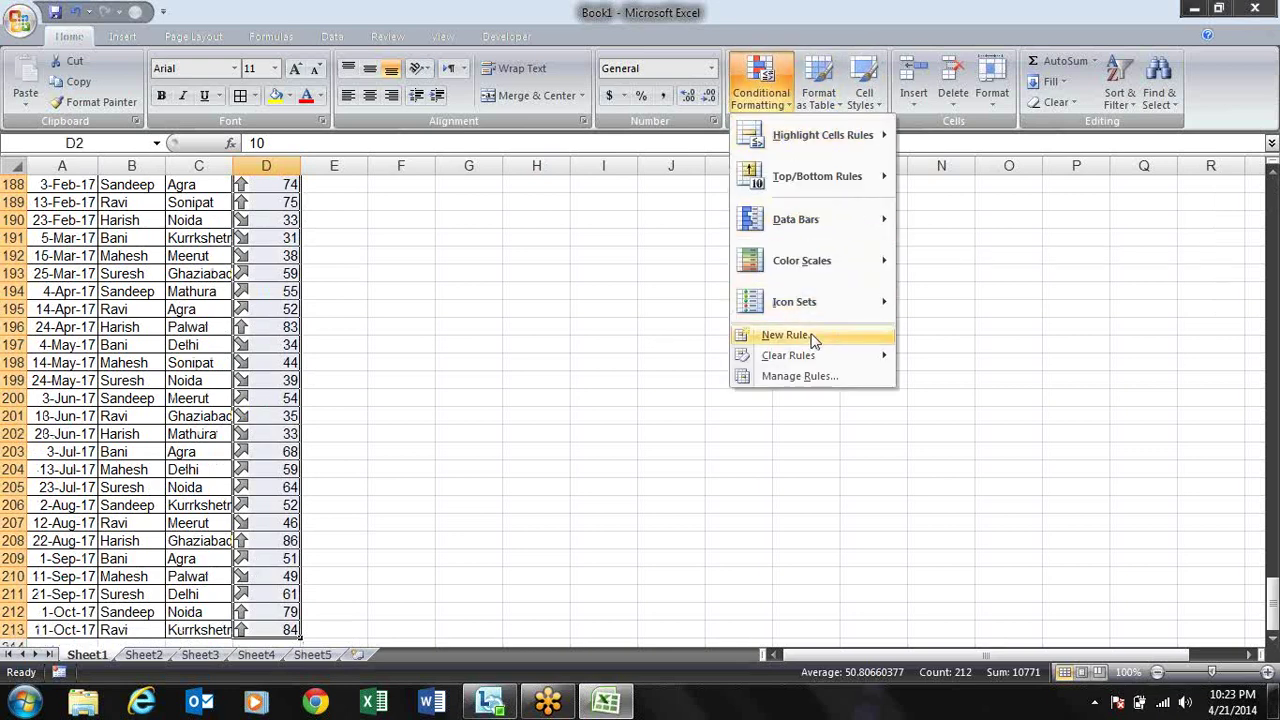
mouse_move(822, 355)
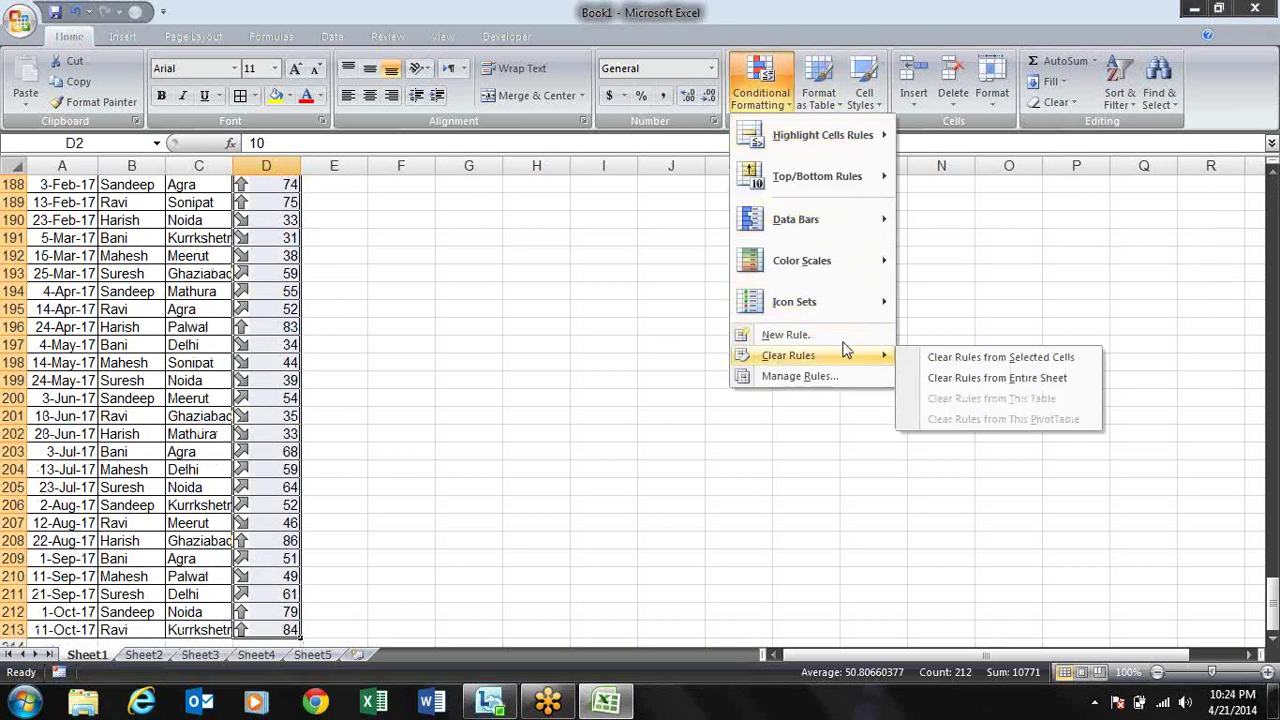
left_click(943, 378)
key("Up")
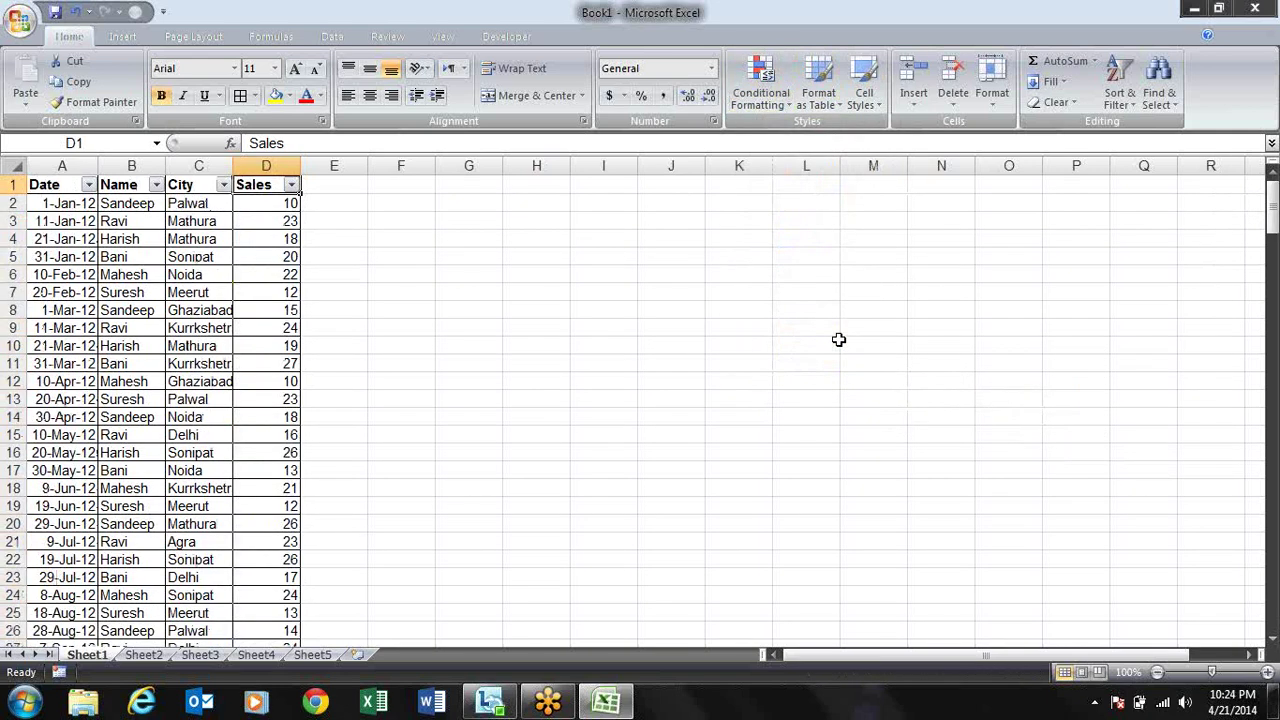
key("Down")
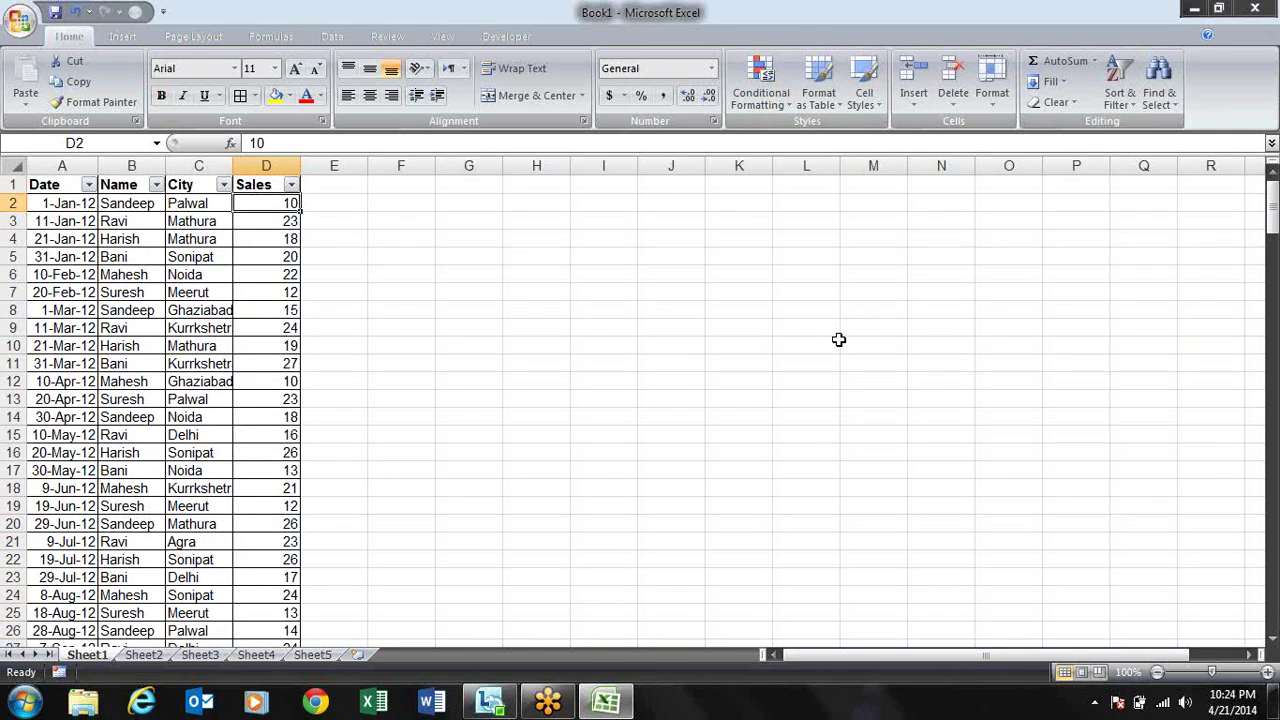
- Select the whole table from A1 down to row 213
key("Up")
key("ctrl+shift+Left")
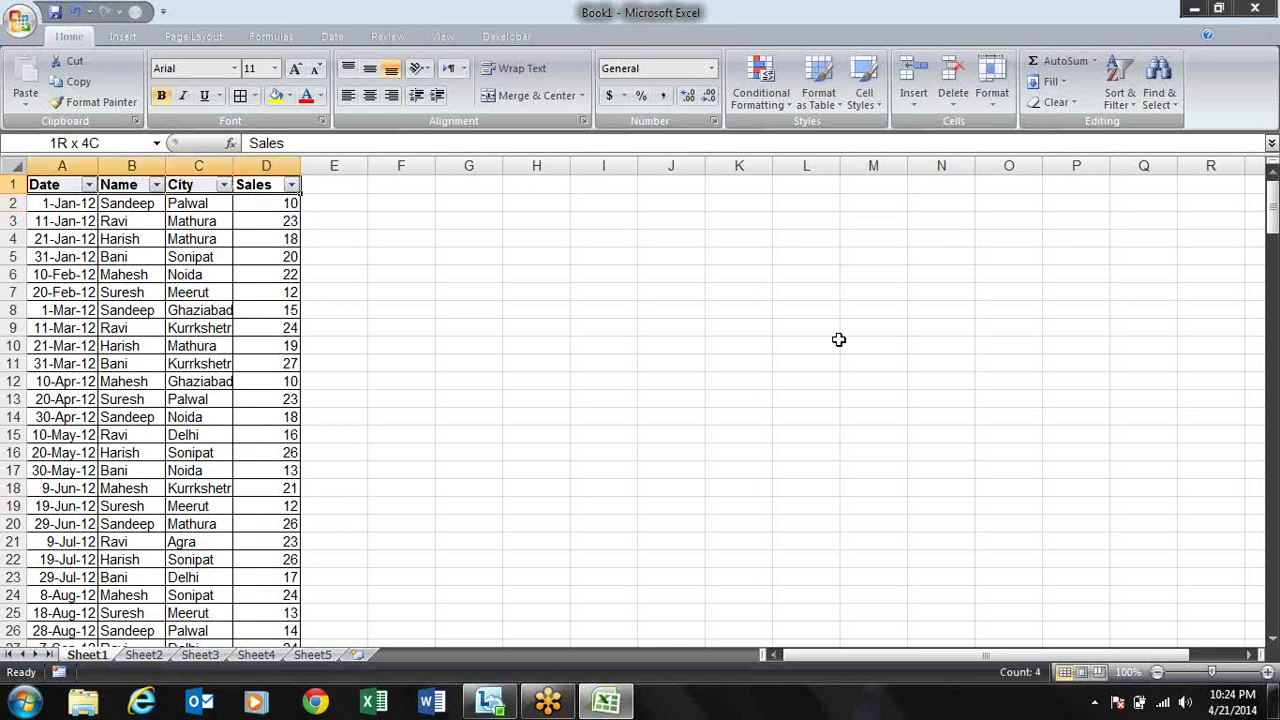
key("ctrl+shift+Down")
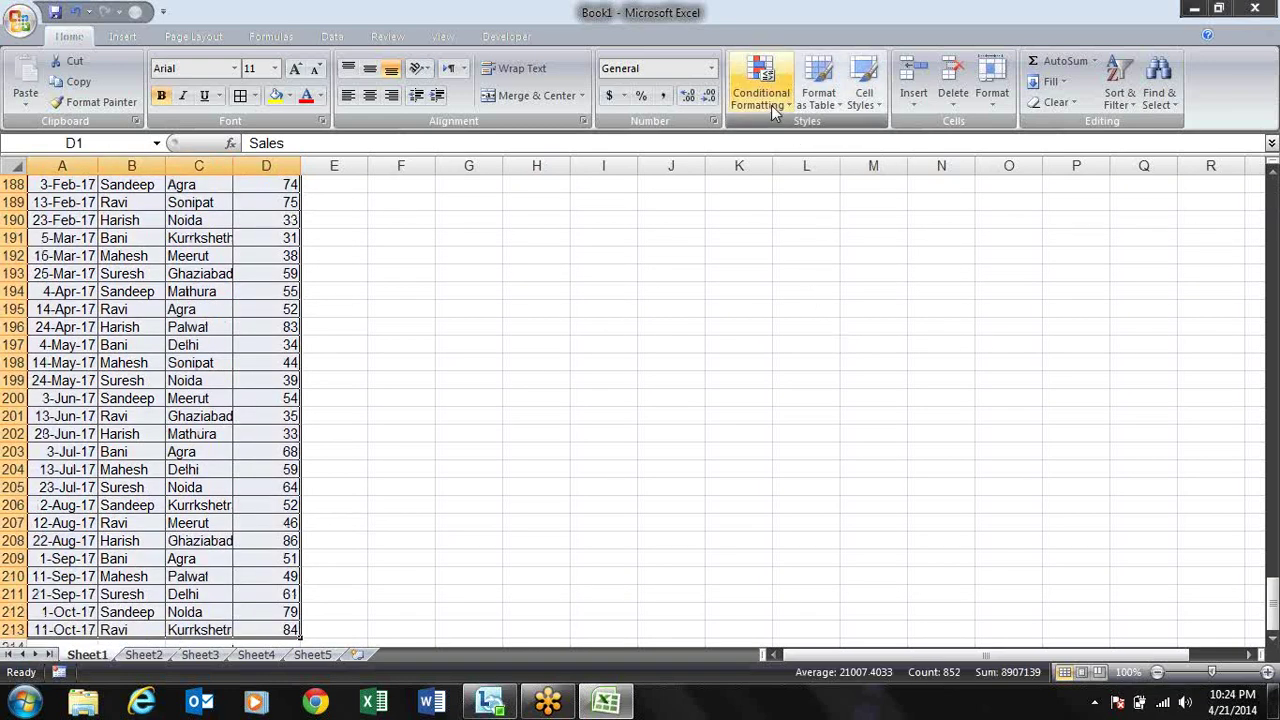
left_click(765, 95)
- Look into the Rules Manager and New Rule dialog, then close both without changes
mouse_move(832, 305)
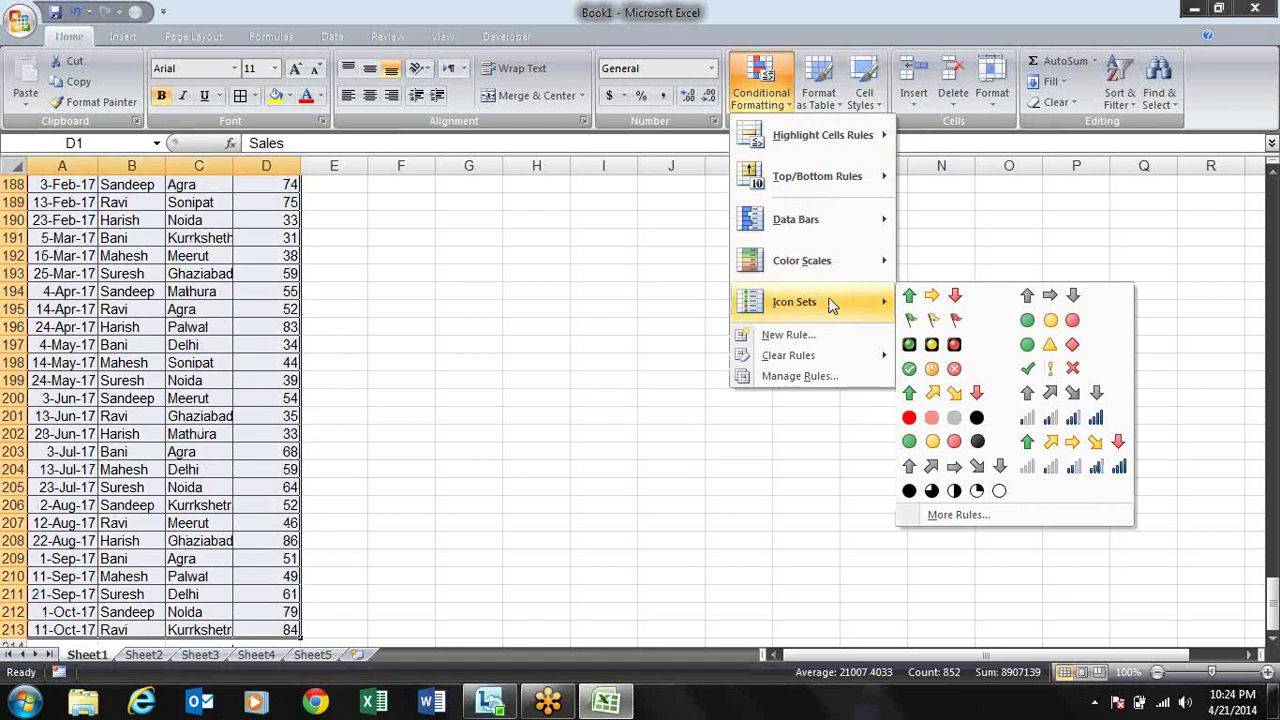
mouse_move(830, 356)
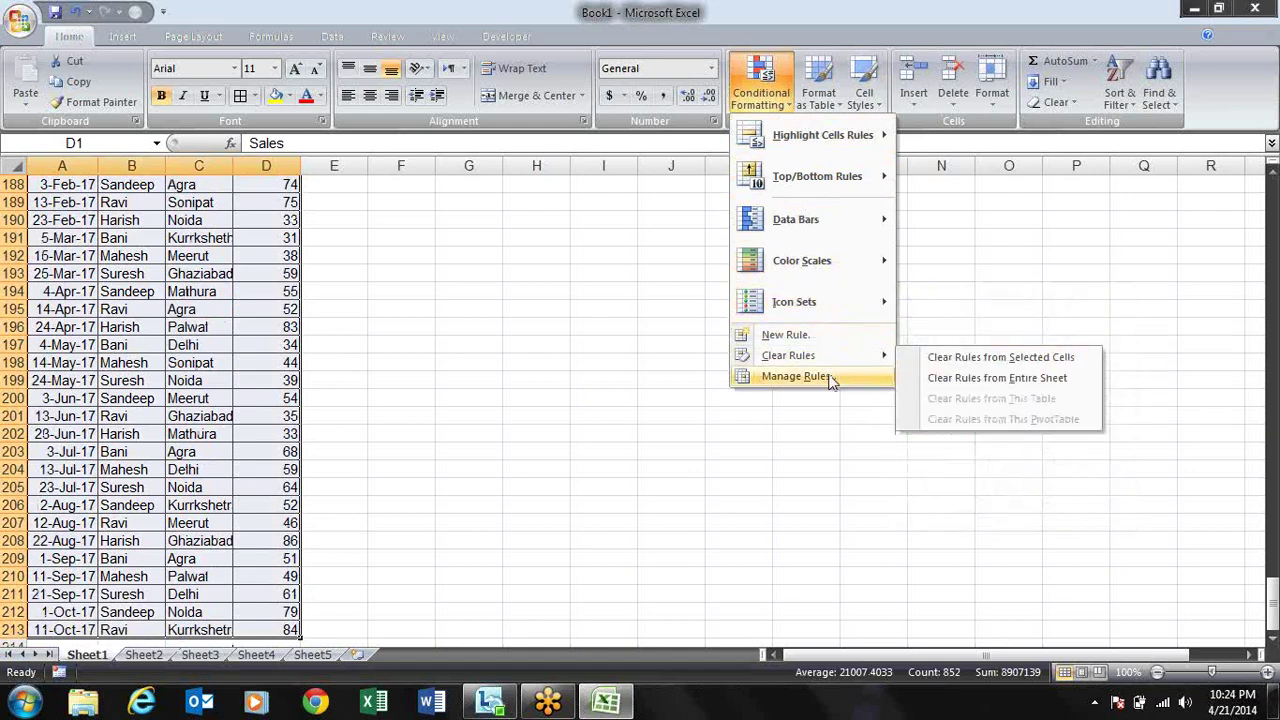
left_click(830, 380)
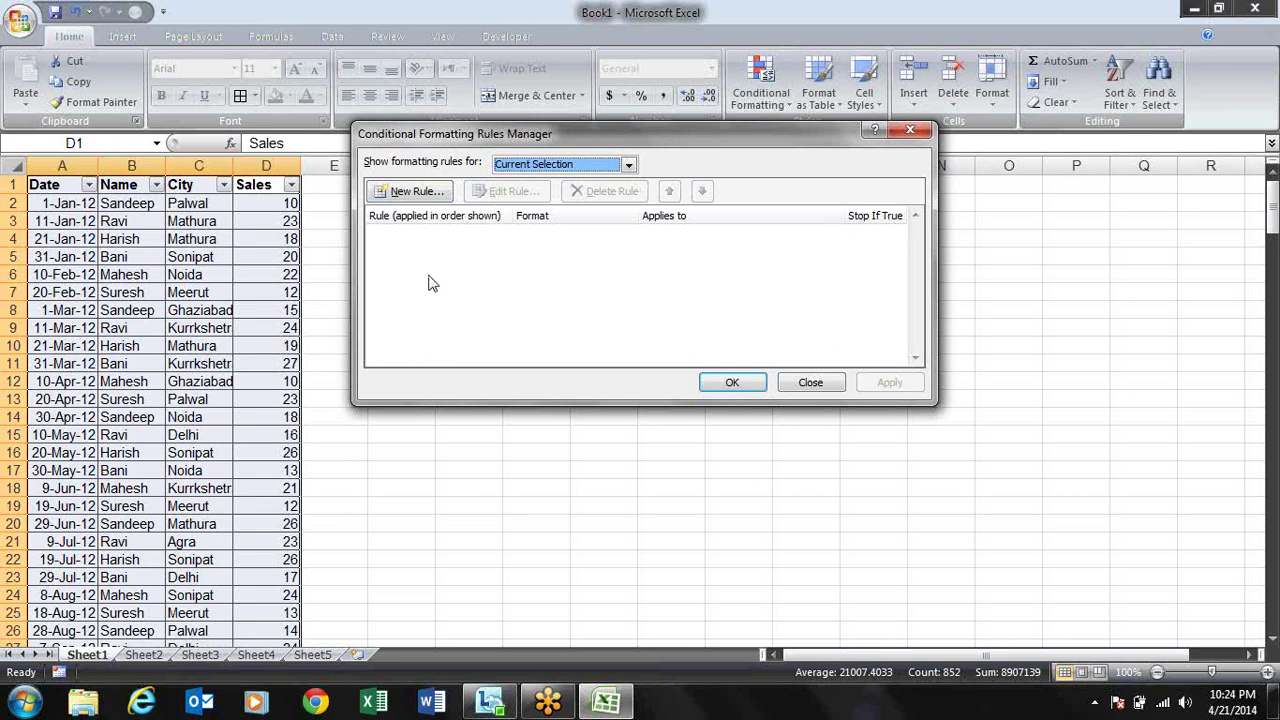
left_click(420, 192)
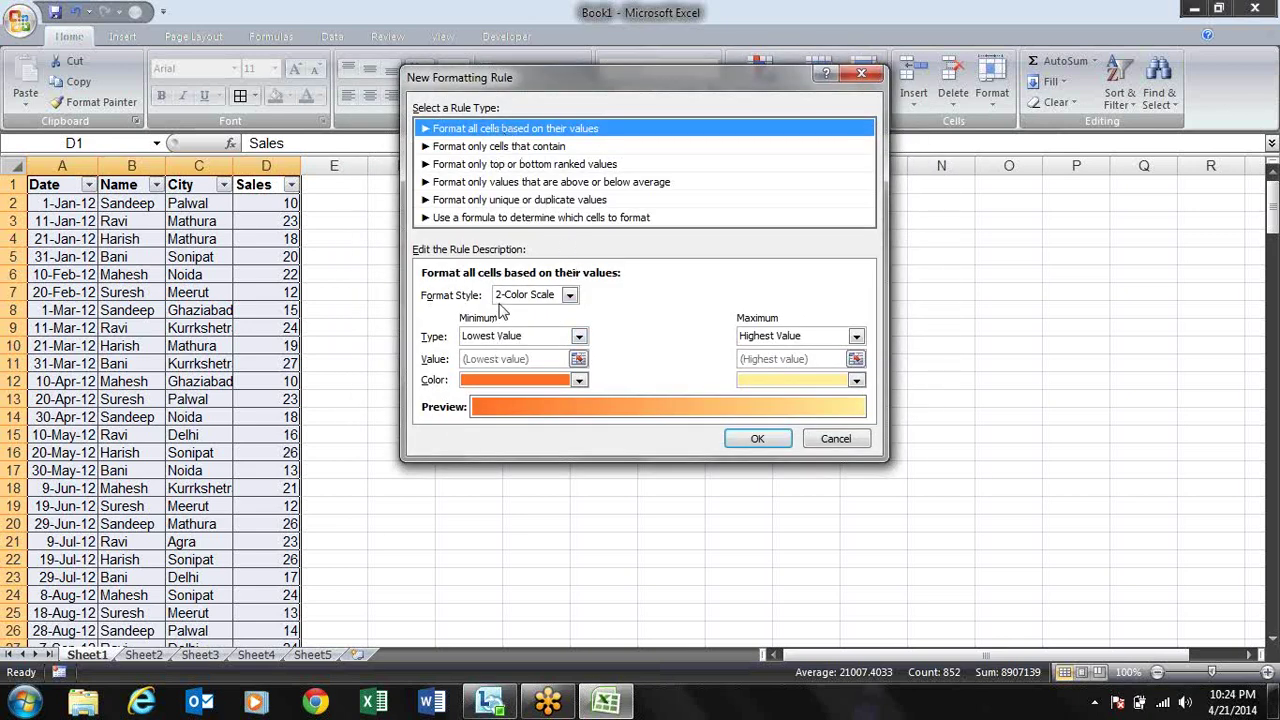
key("Escape")
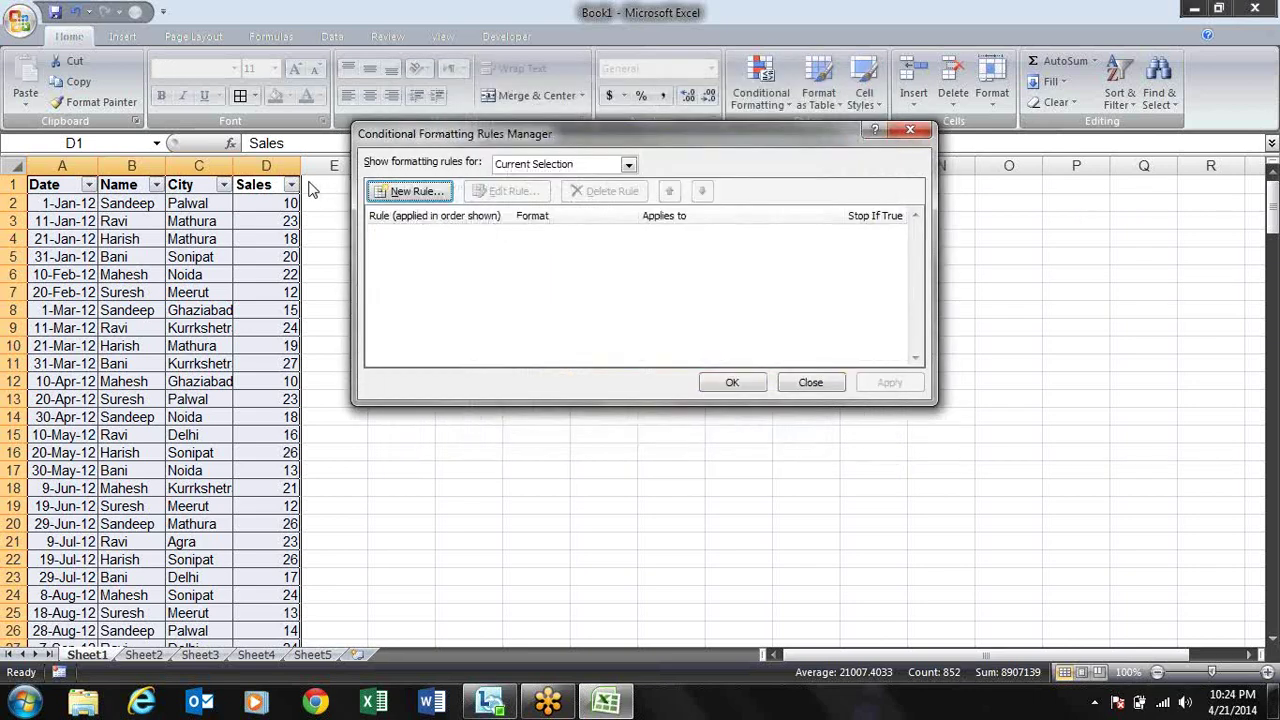
key("Escape")
- Select the Sales values D2:D213 and scroll back to the top
left_click(282, 205)
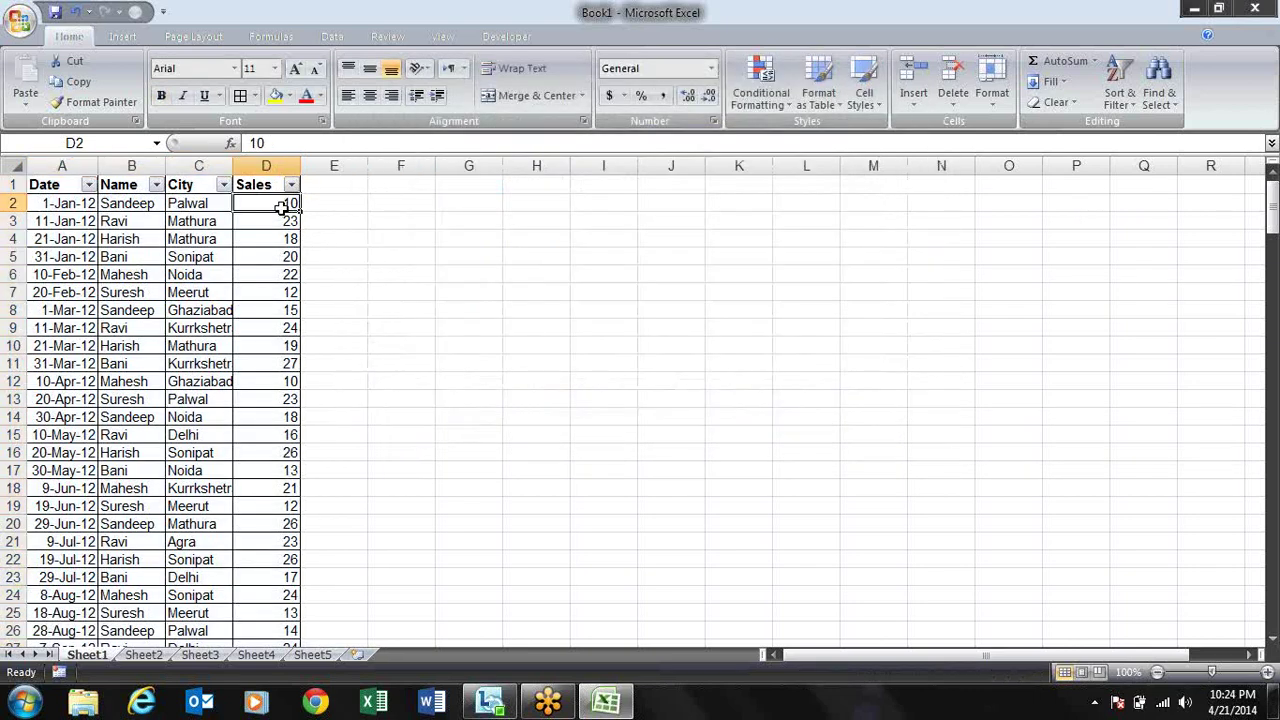
key("ctrl+shift+Down")
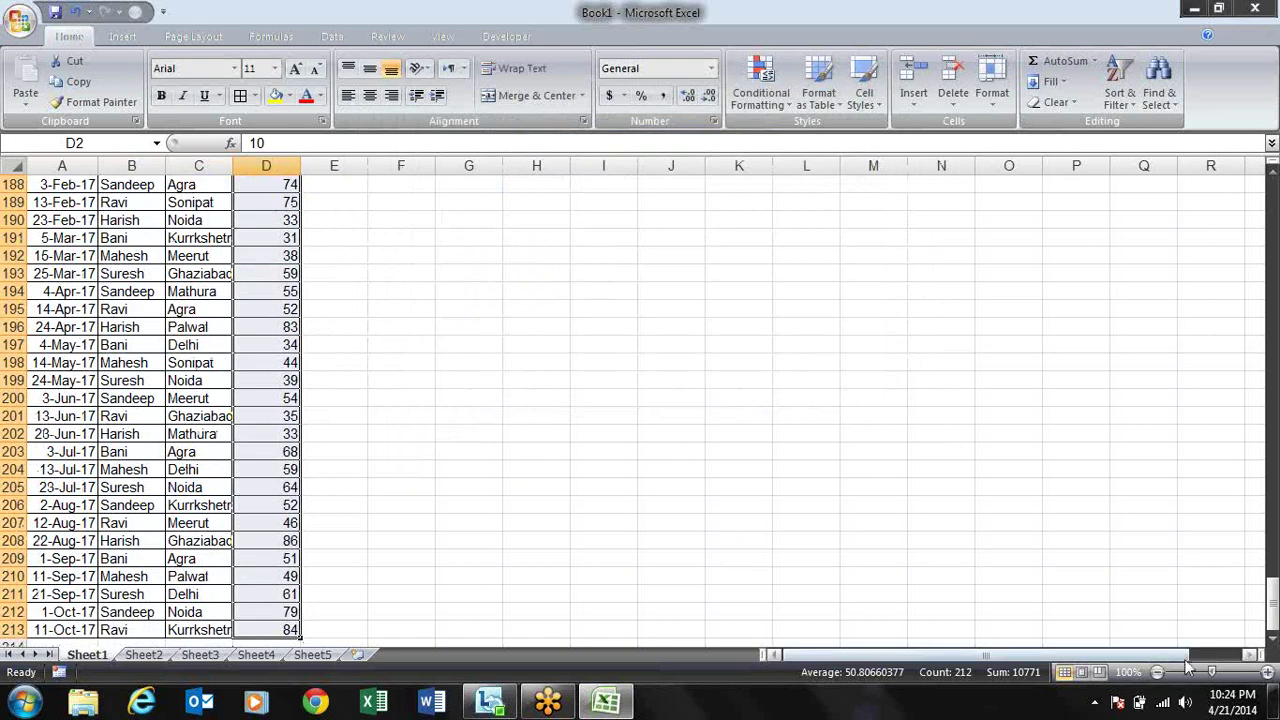
left_click_drag(1272, 592, 1272, 195)
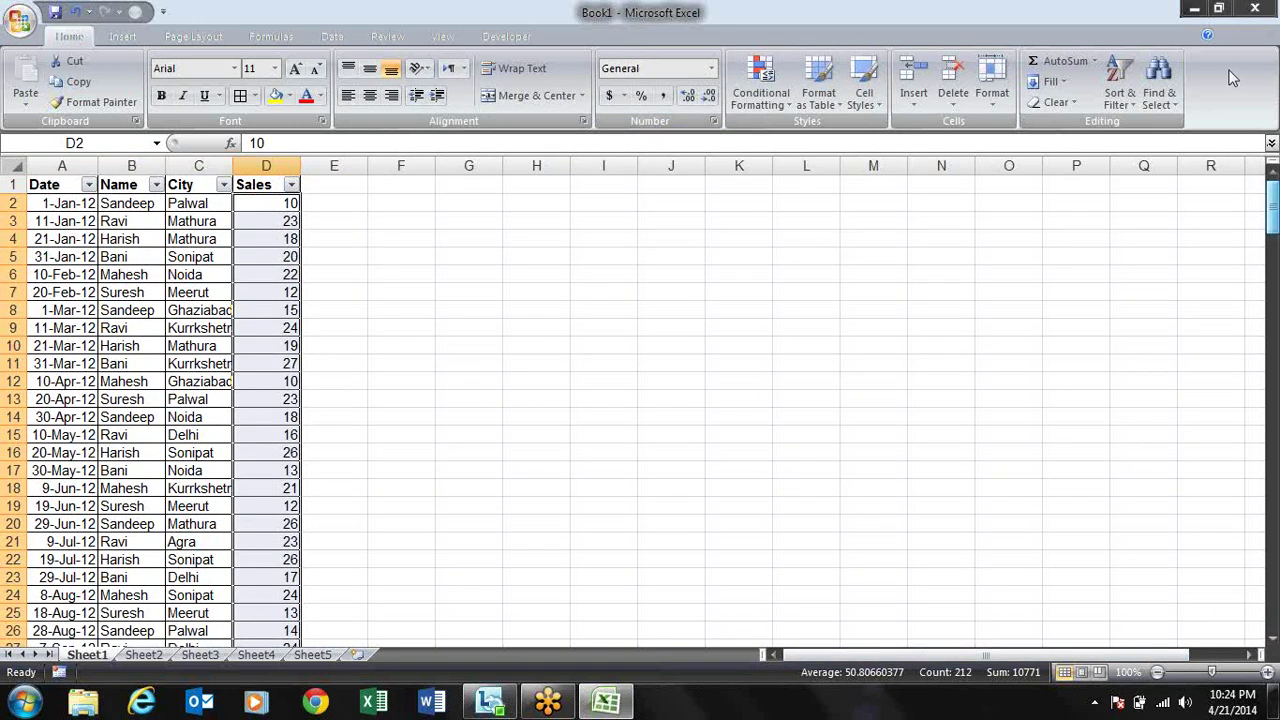
- Start a New Rule, cycling Format Style through 2-Color, 3-Color and Data Bar to Icon Sets
left_click(775, 92)
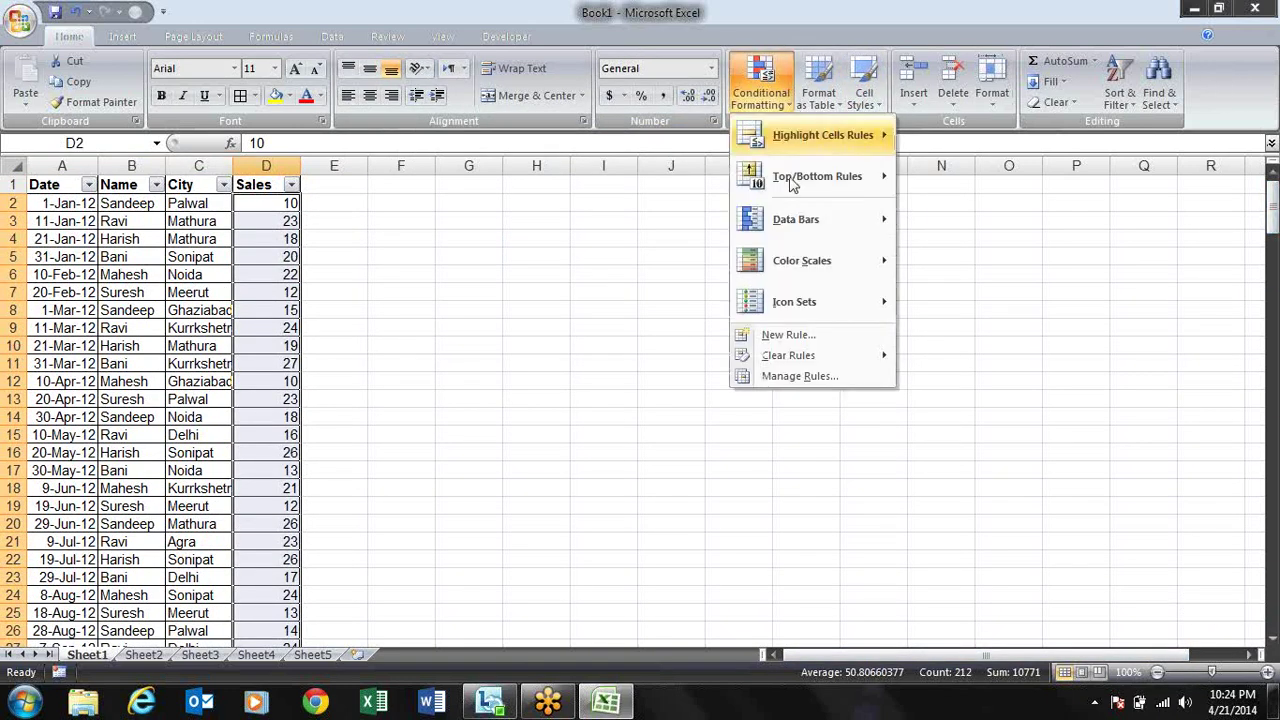
left_click(788, 337)
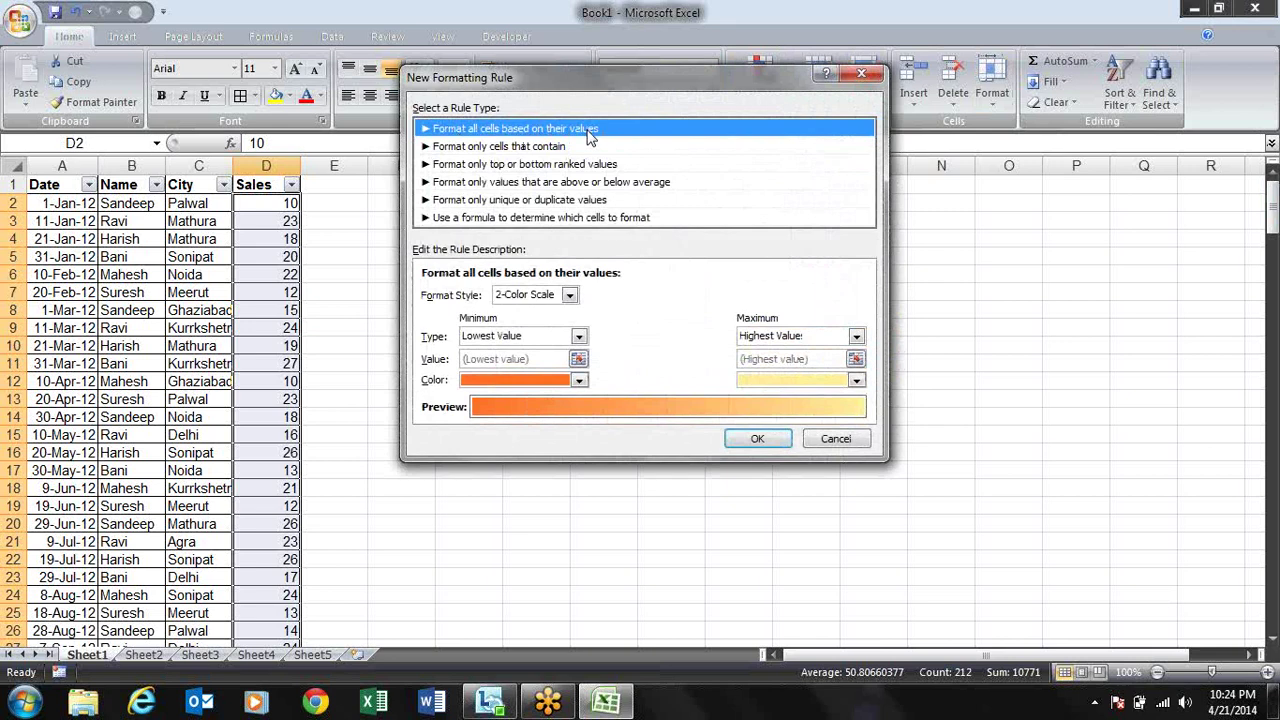
left_click(569, 295)
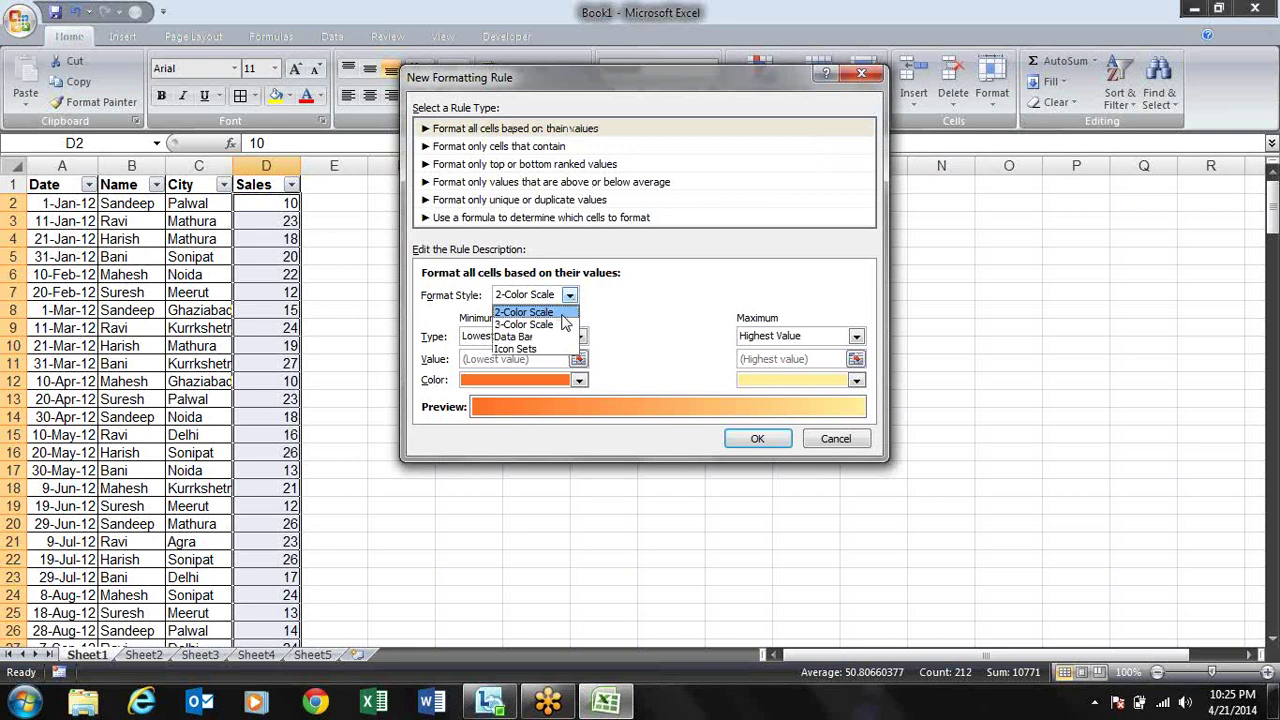
left_click(561, 314)
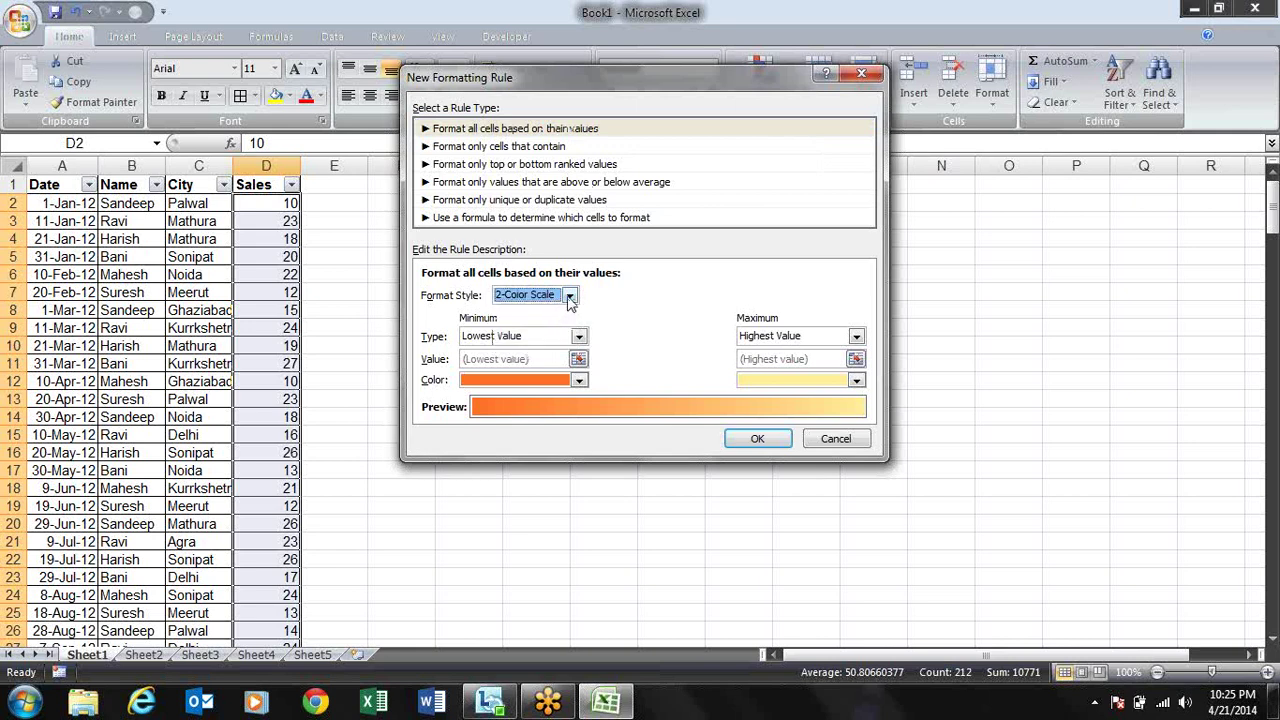
left_click(569, 295)
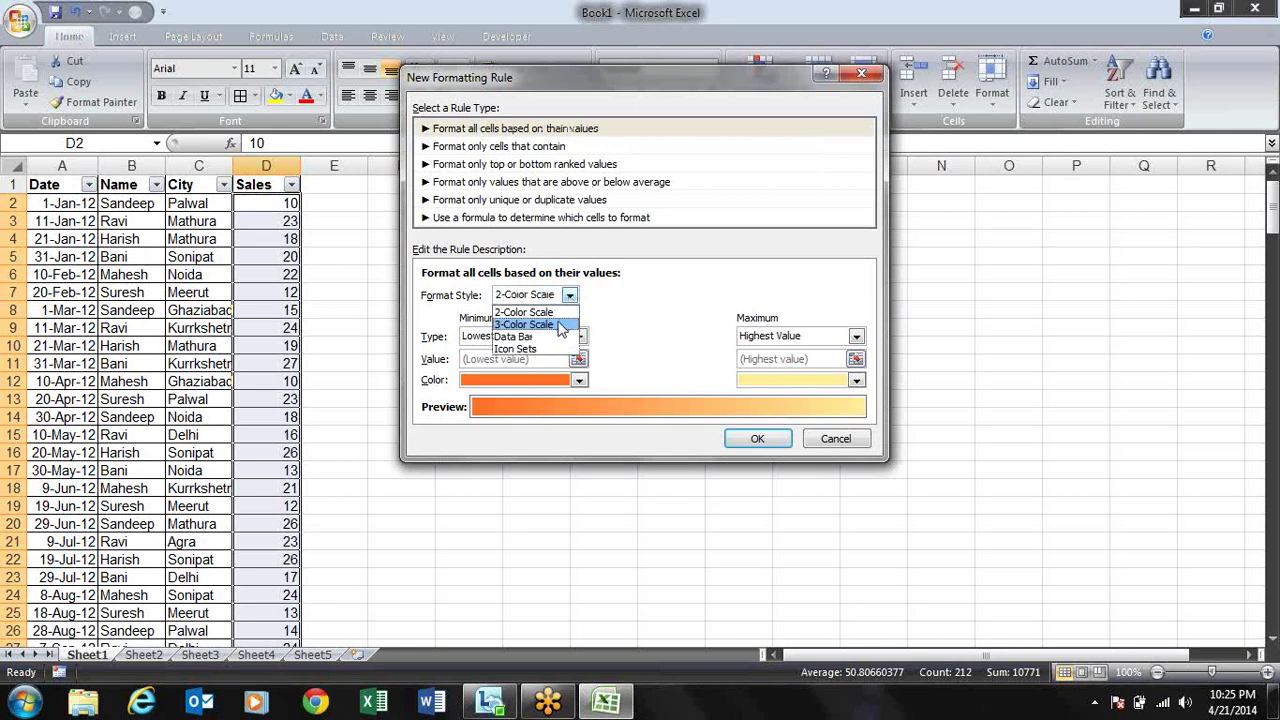
left_click(561, 328)
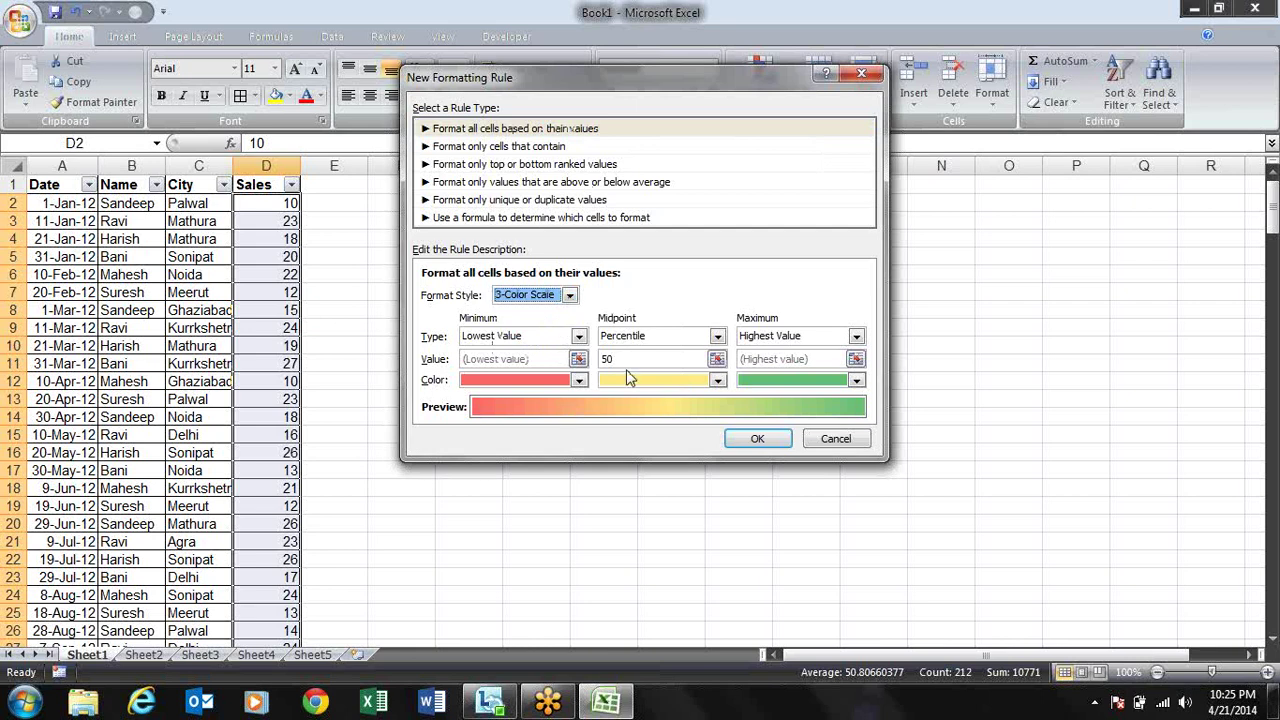
left_click(569, 295)
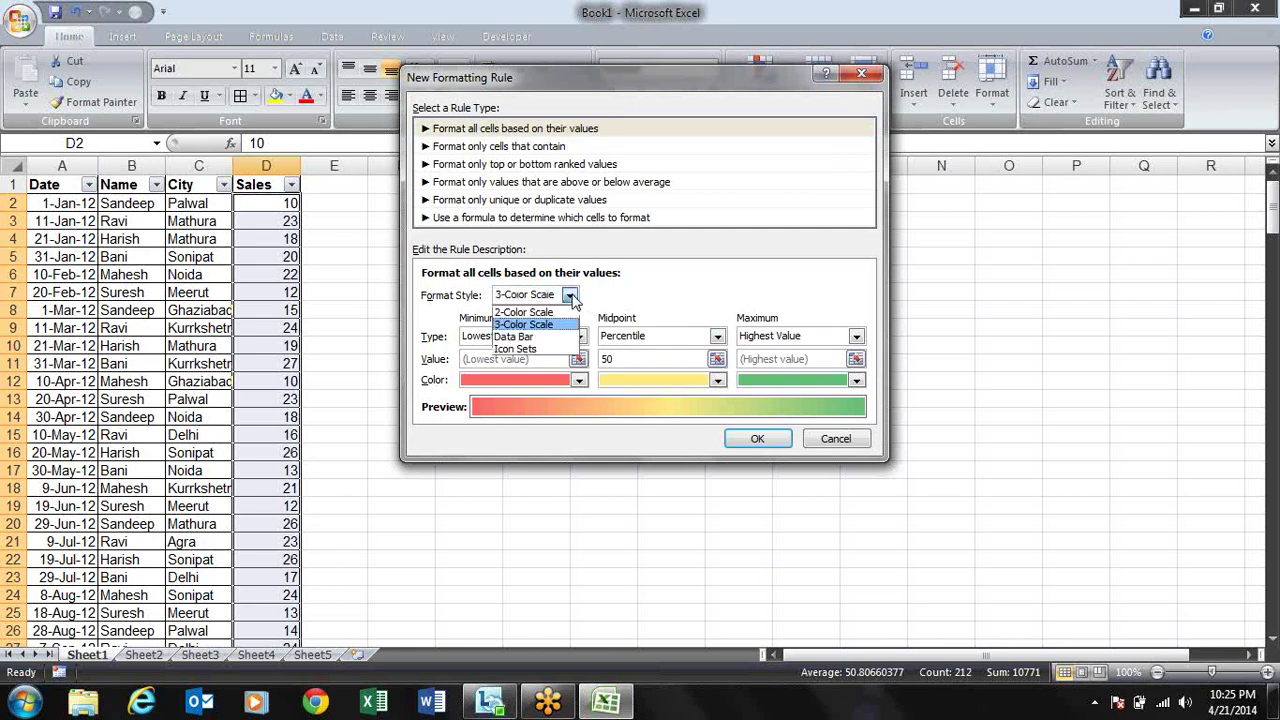
left_click(565, 340)
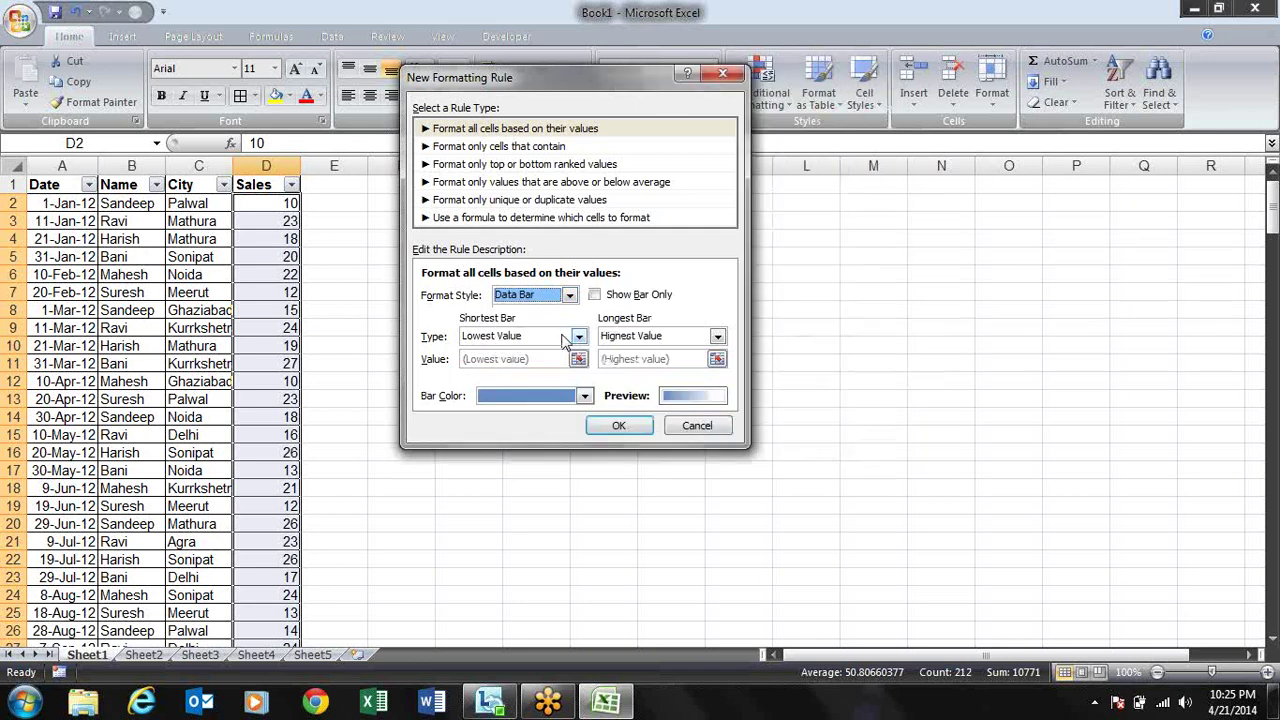
left_click(570, 296)
left_click(566, 349)
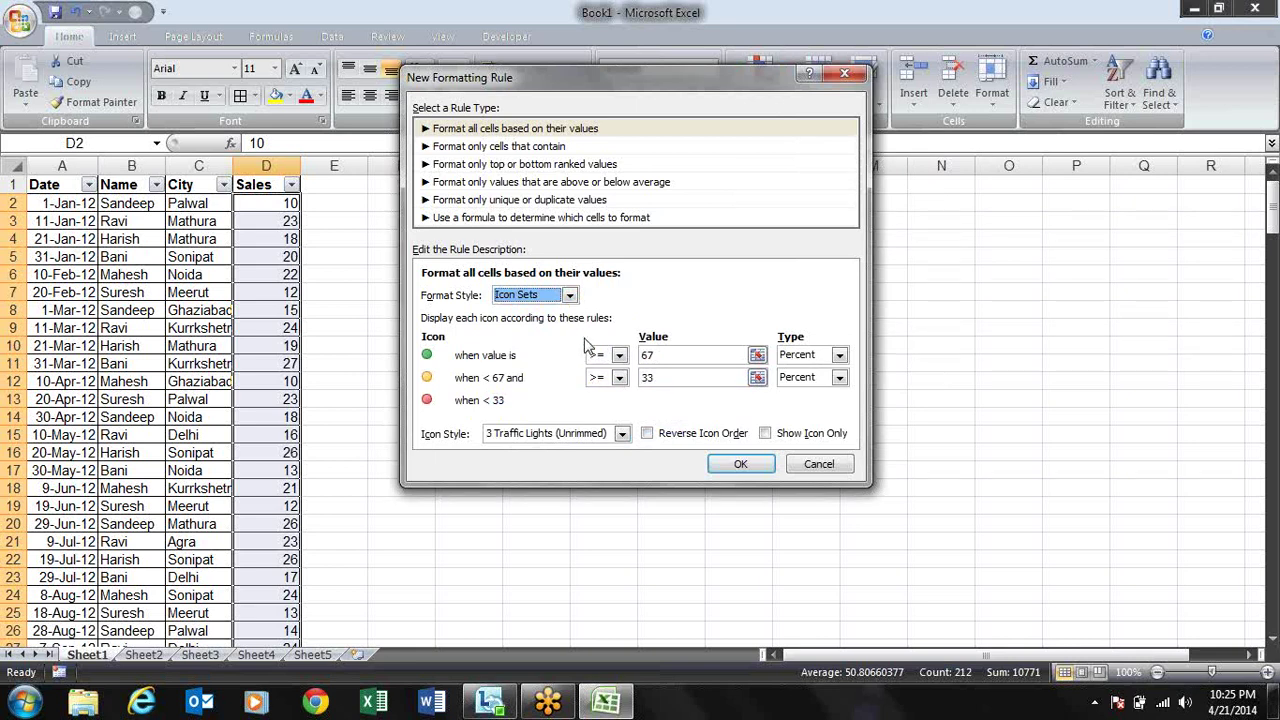
- Try the 3 Signs and Red To Black icon styles, then settle on 3 Arrows (Colored)
left_click(622, 434)
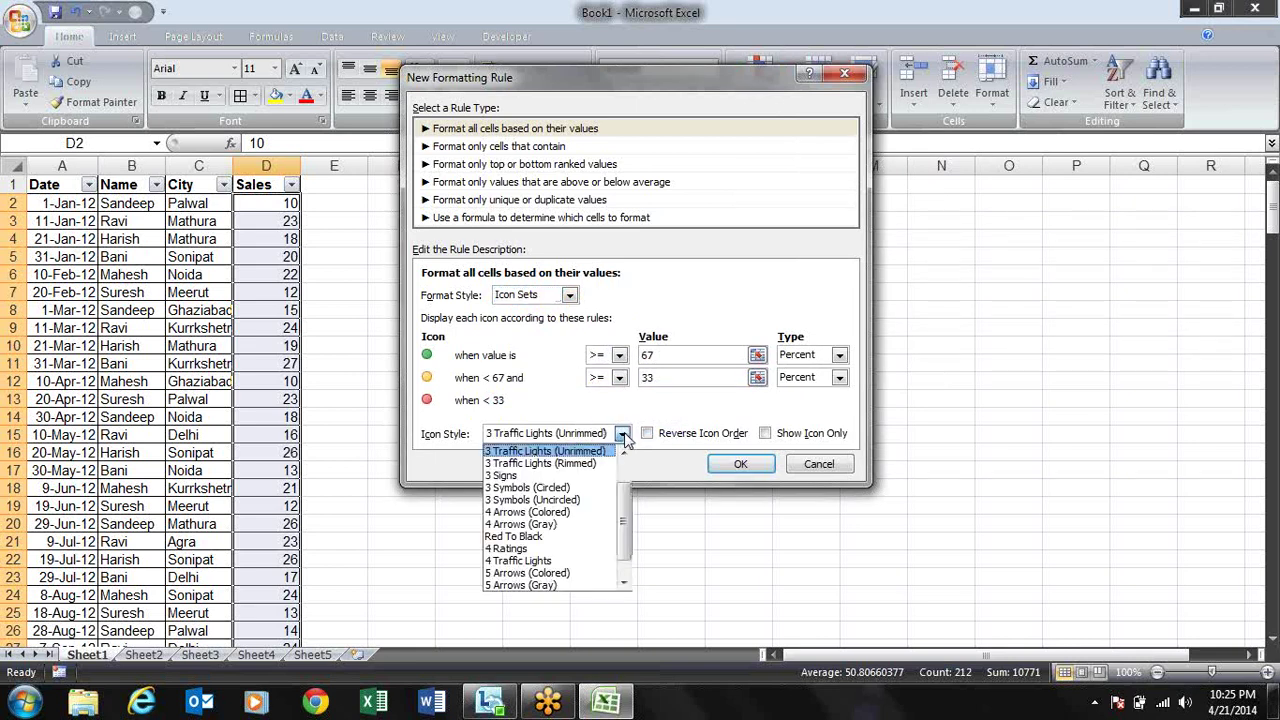
left_click(600, 476)
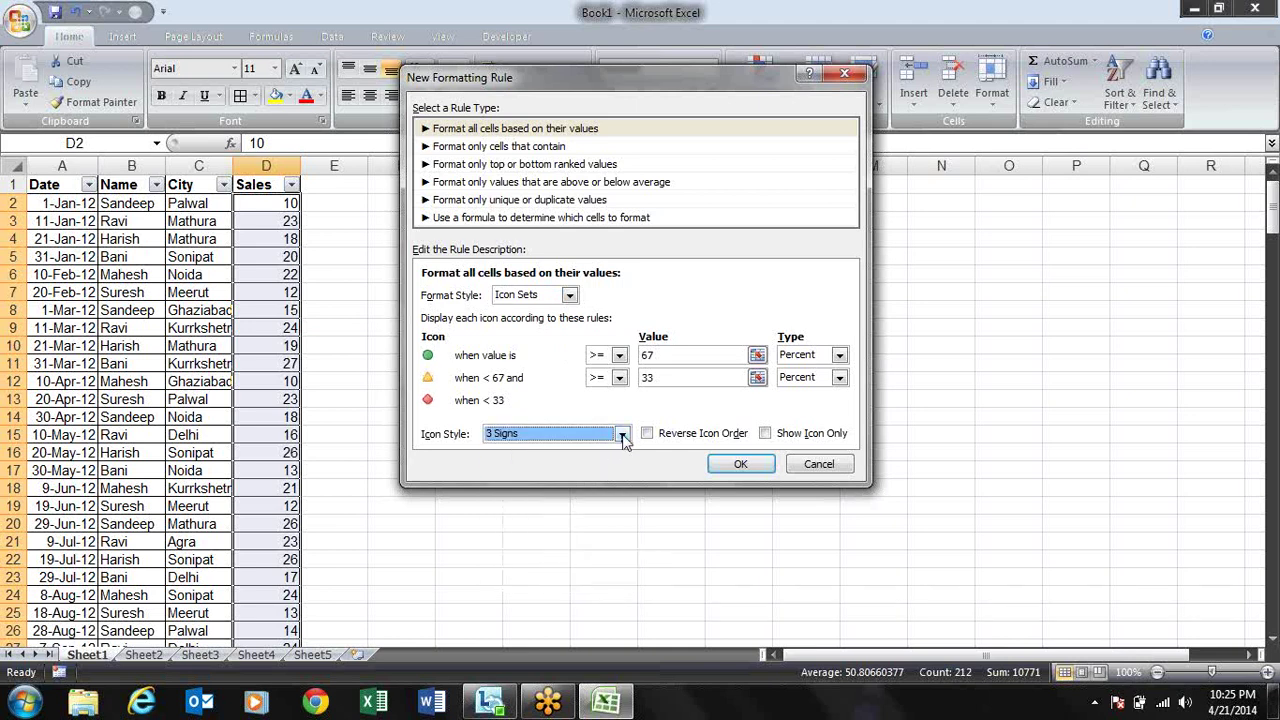
left_click(622, 434)
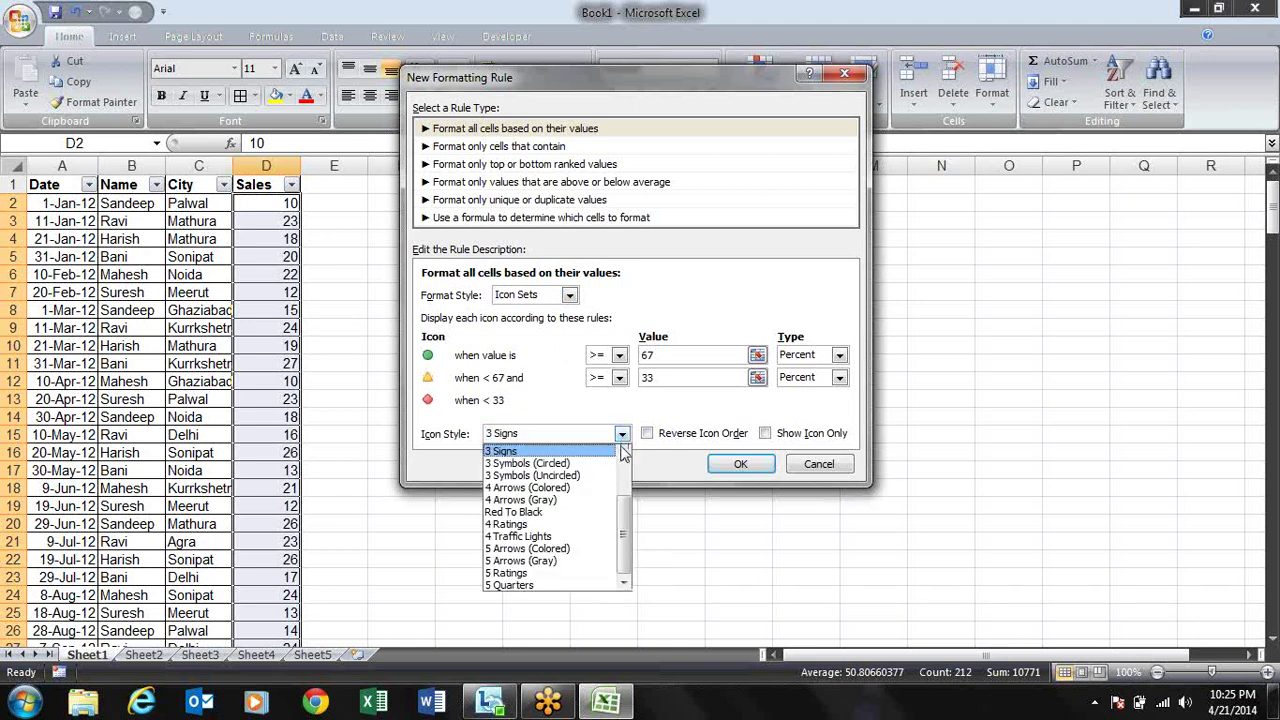
left_click(589, 512)
left_click(621, 456)
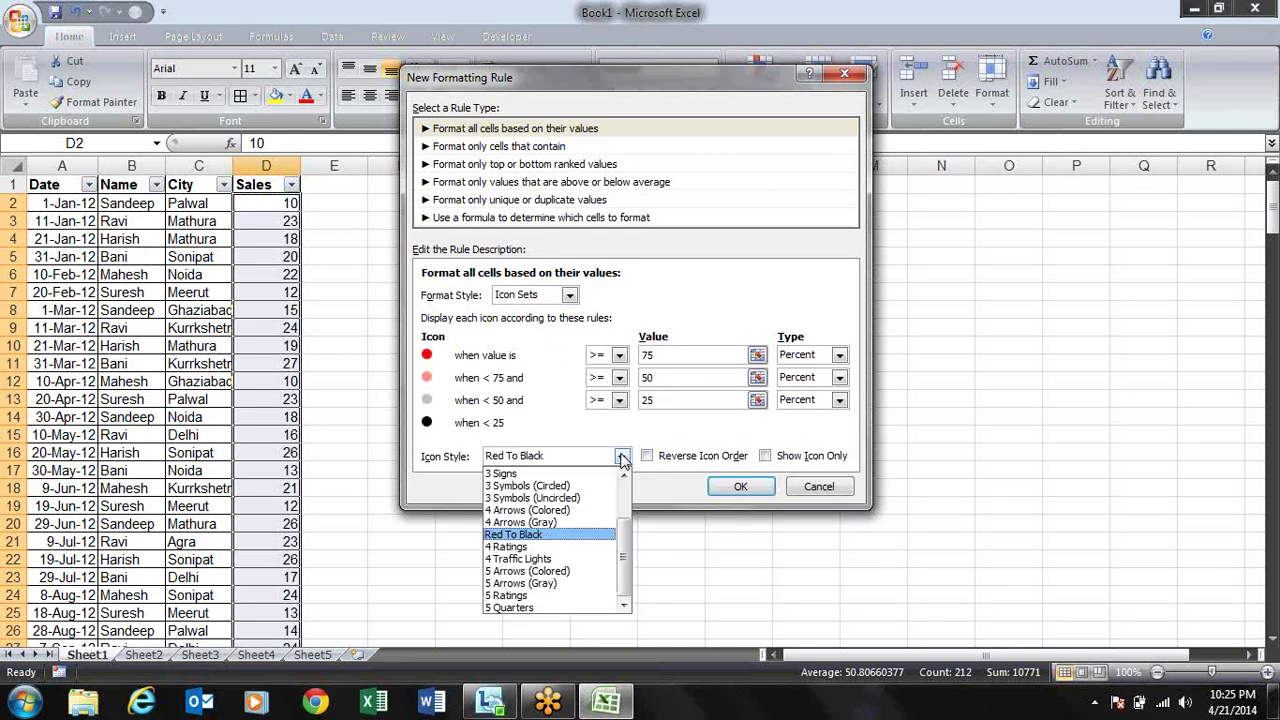
scroll(622, 550, "up", 2)
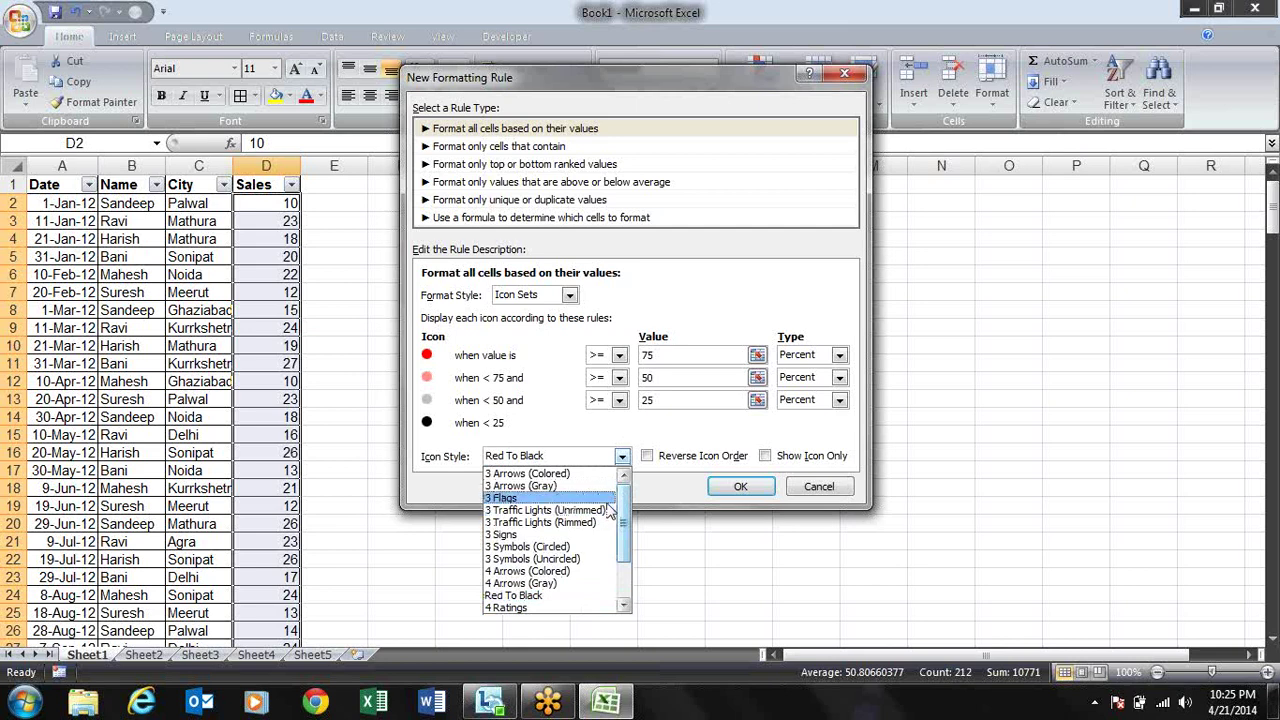
left_click(581, 475)
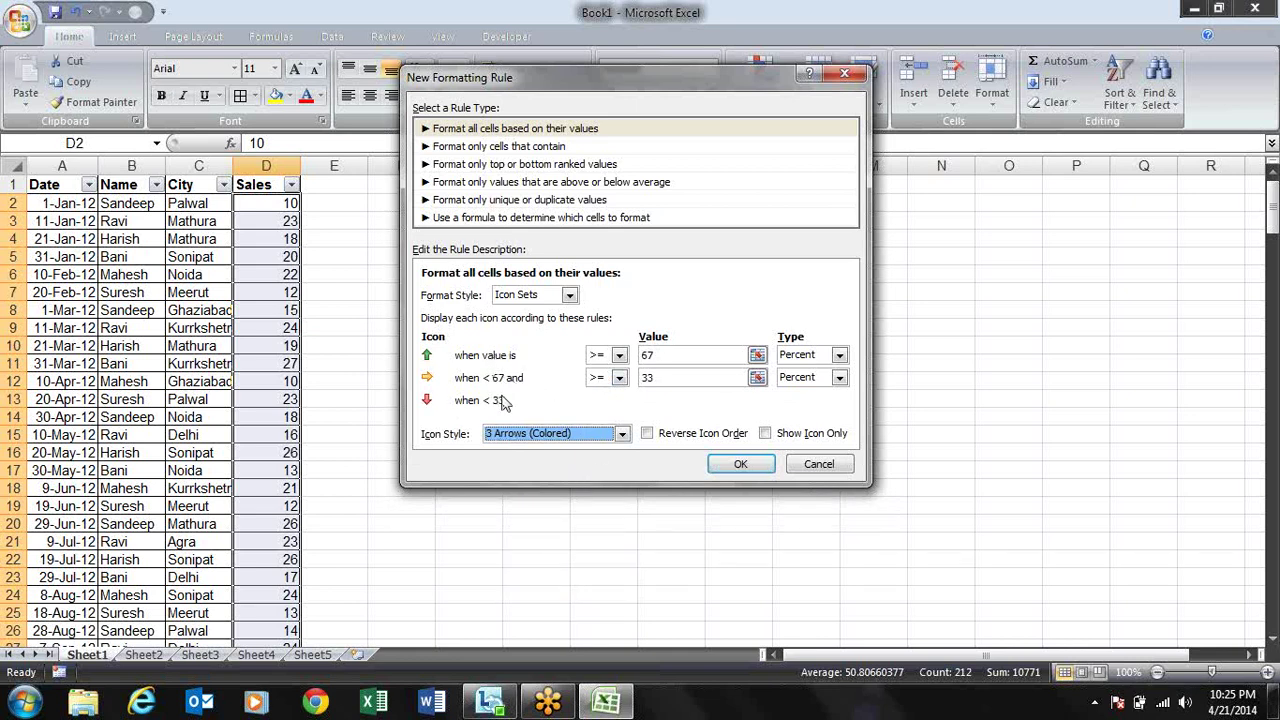
- Set both arrow thresholds to Number type, green at 70 and yellow at 50
left_click(683, 358)
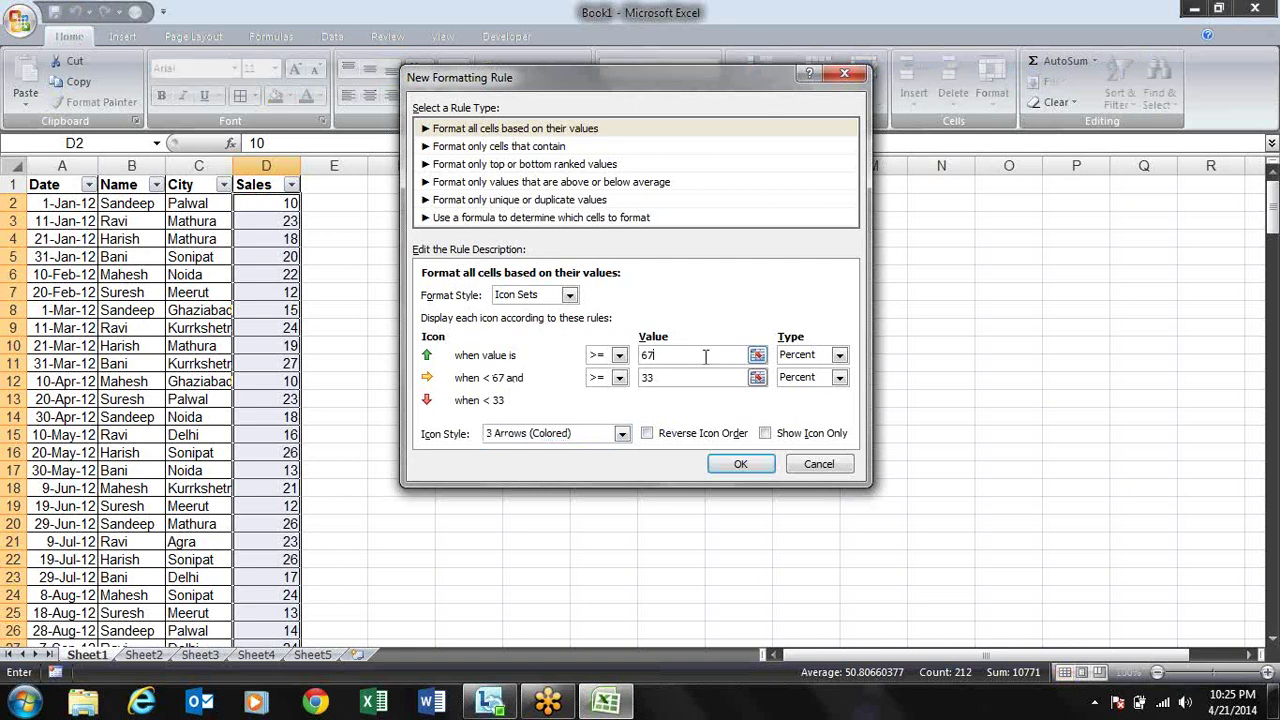
left_click(840, 357)
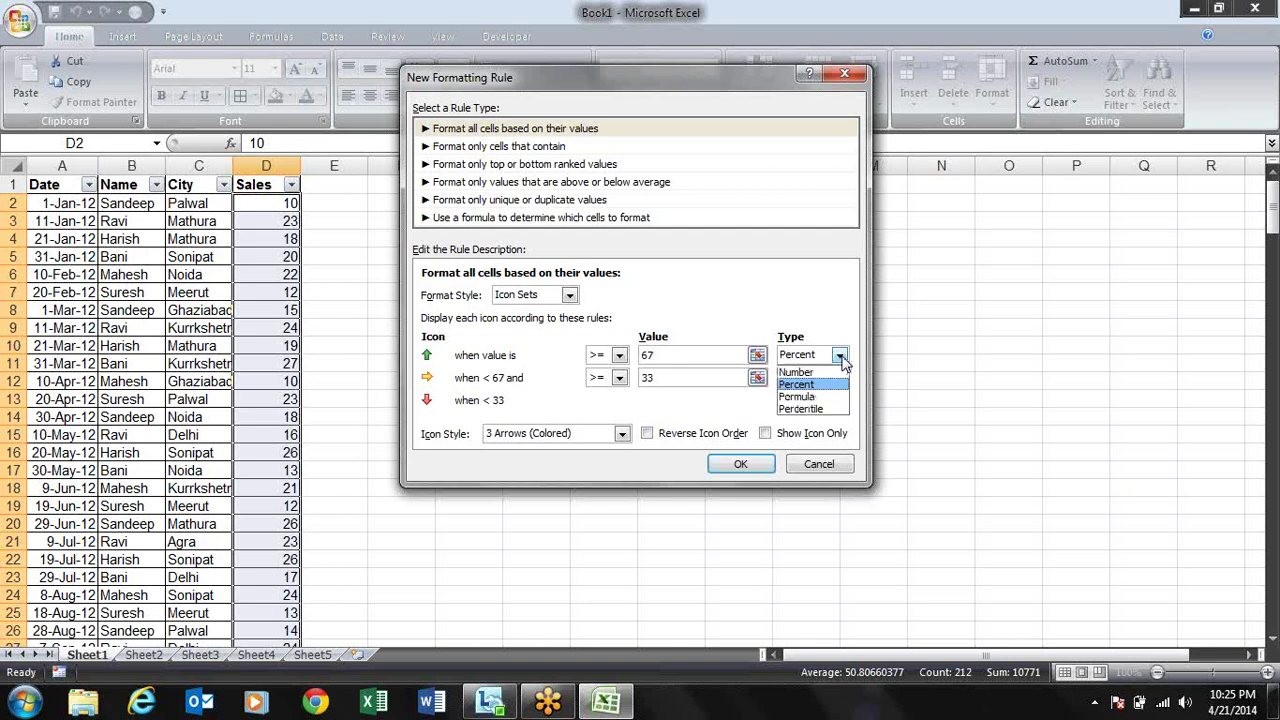
left_click(836, 372)
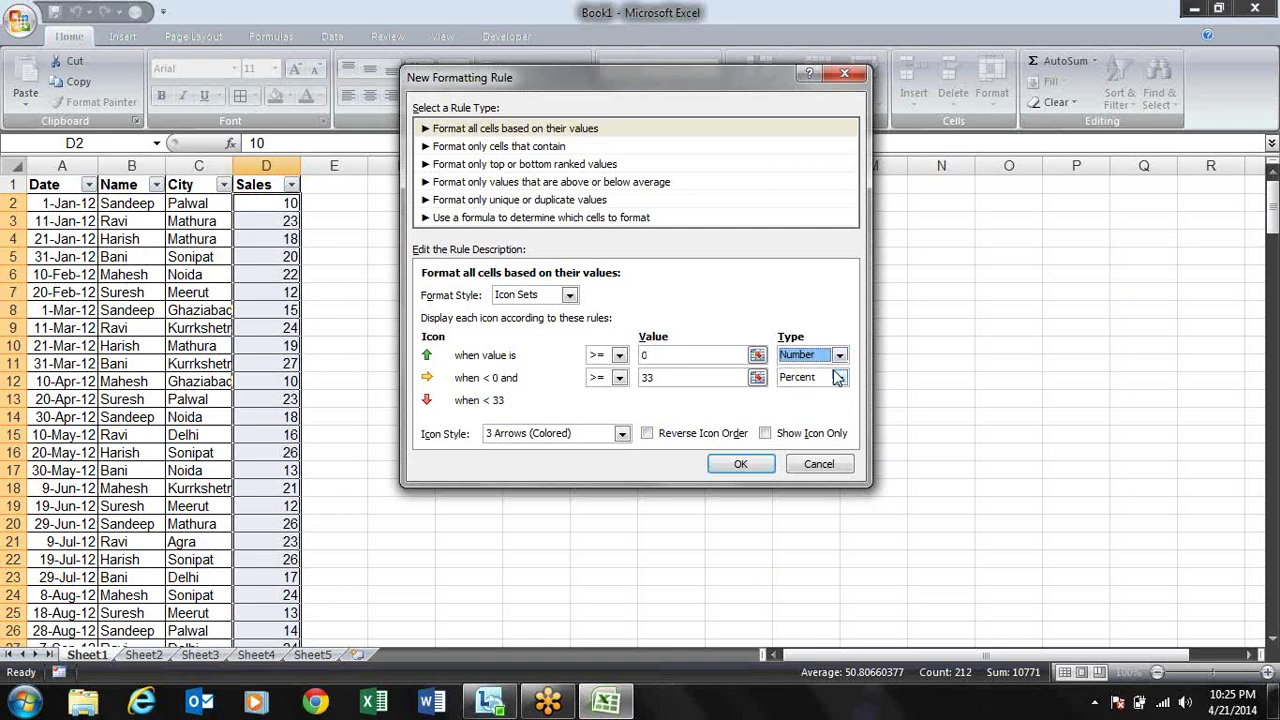
left_click(700, 355)
type("70")
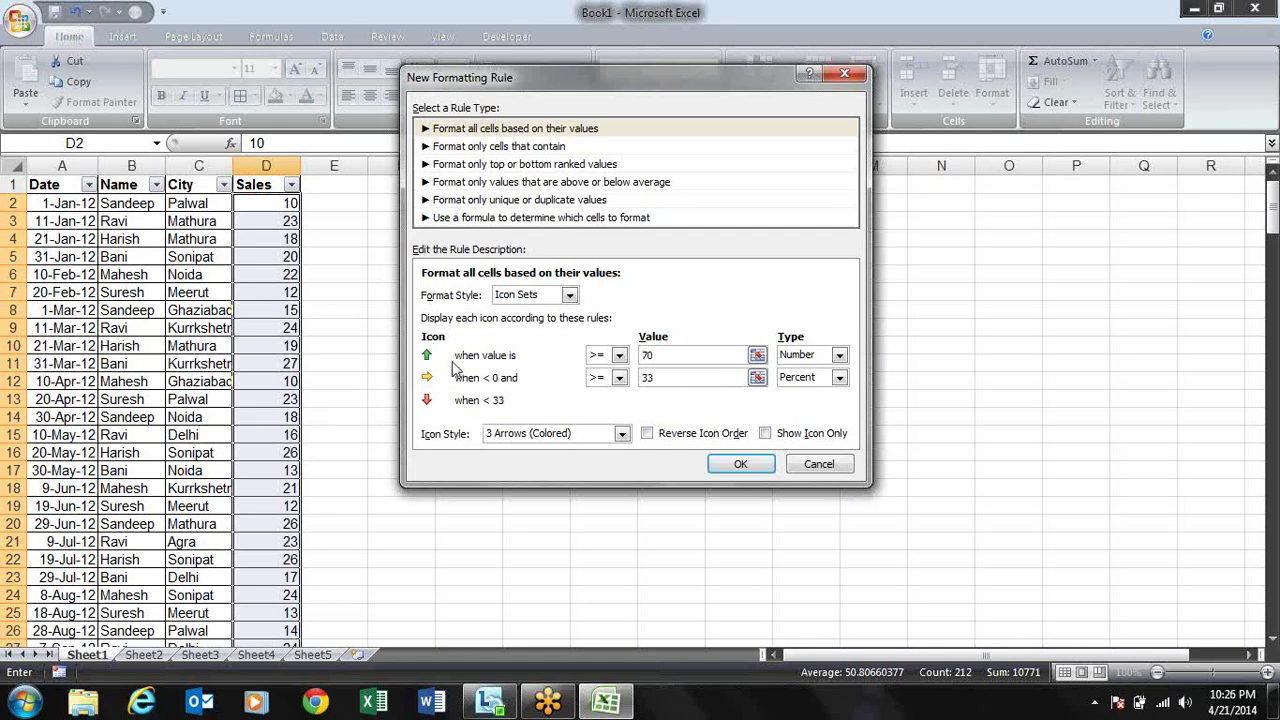
left_click(660, 379)
left_click(839, 378)
left_click(826, 396)
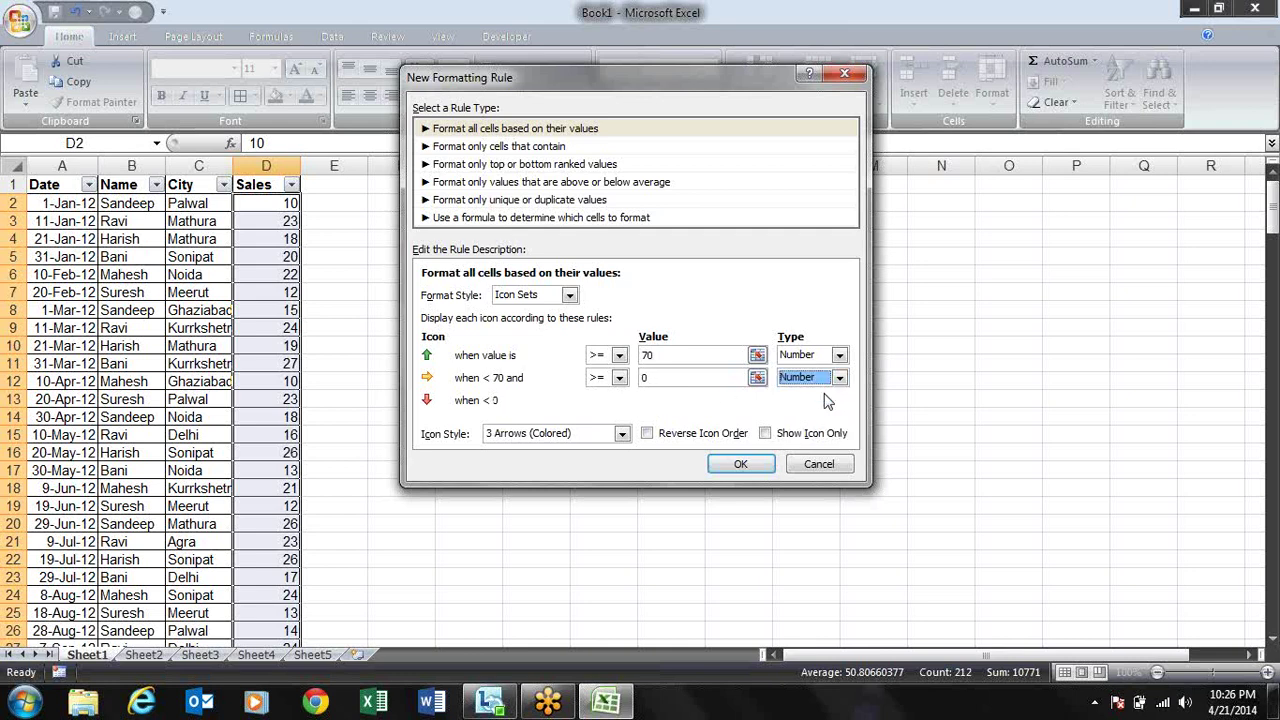
left_click(657, 380)
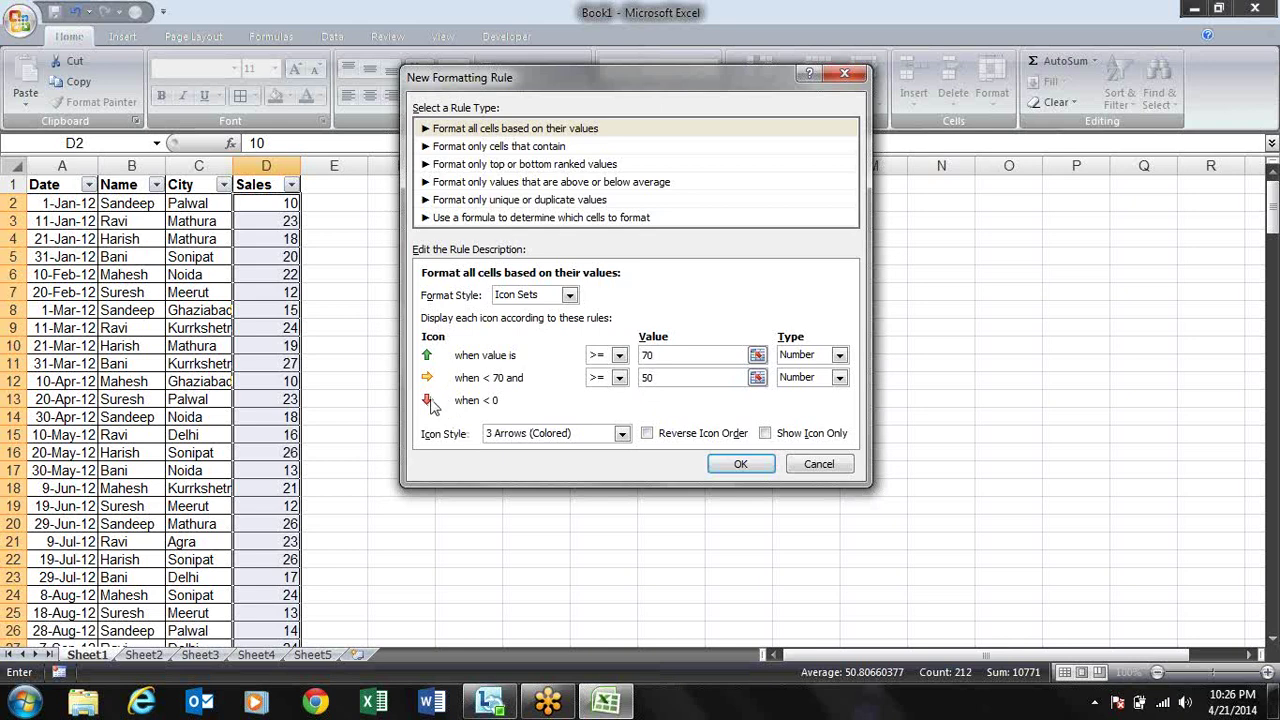
- Confirm the 3 Arrows icon rule and open it for editing in the rules manager
left_click(761, 470)
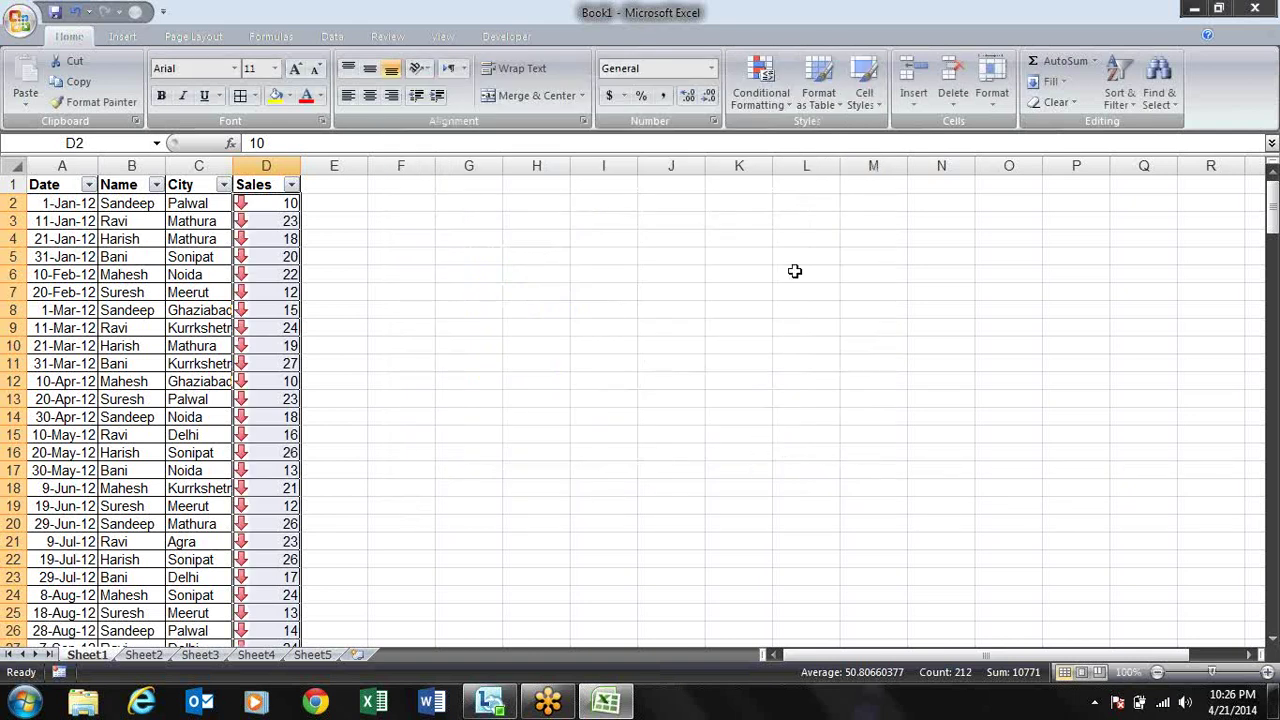
left_click(775, 98)
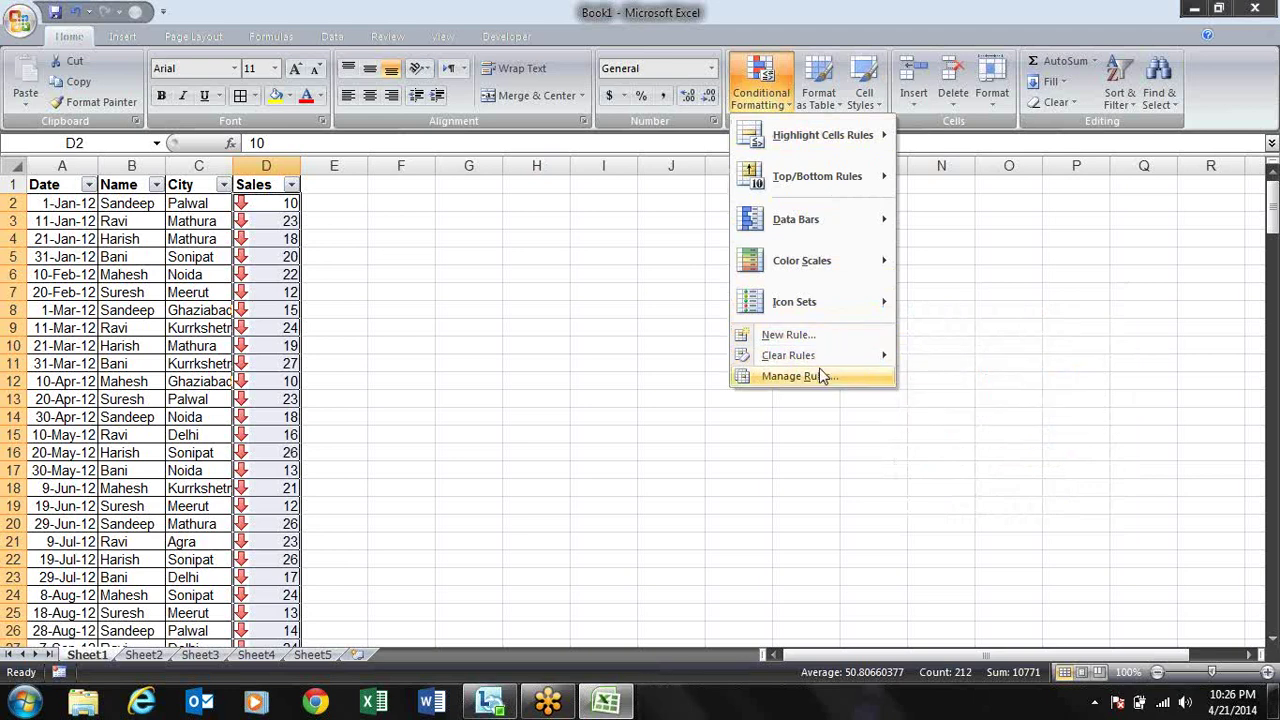
left_click(819, 376)
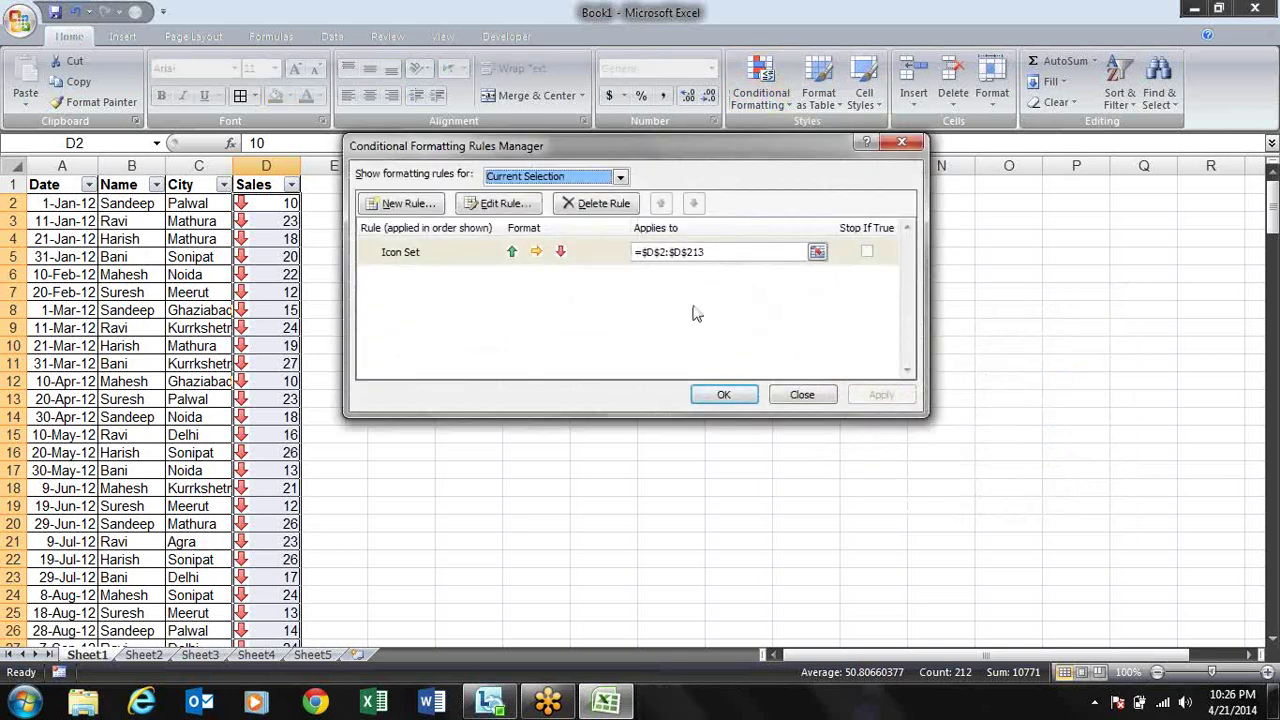
left_click(618, 262)
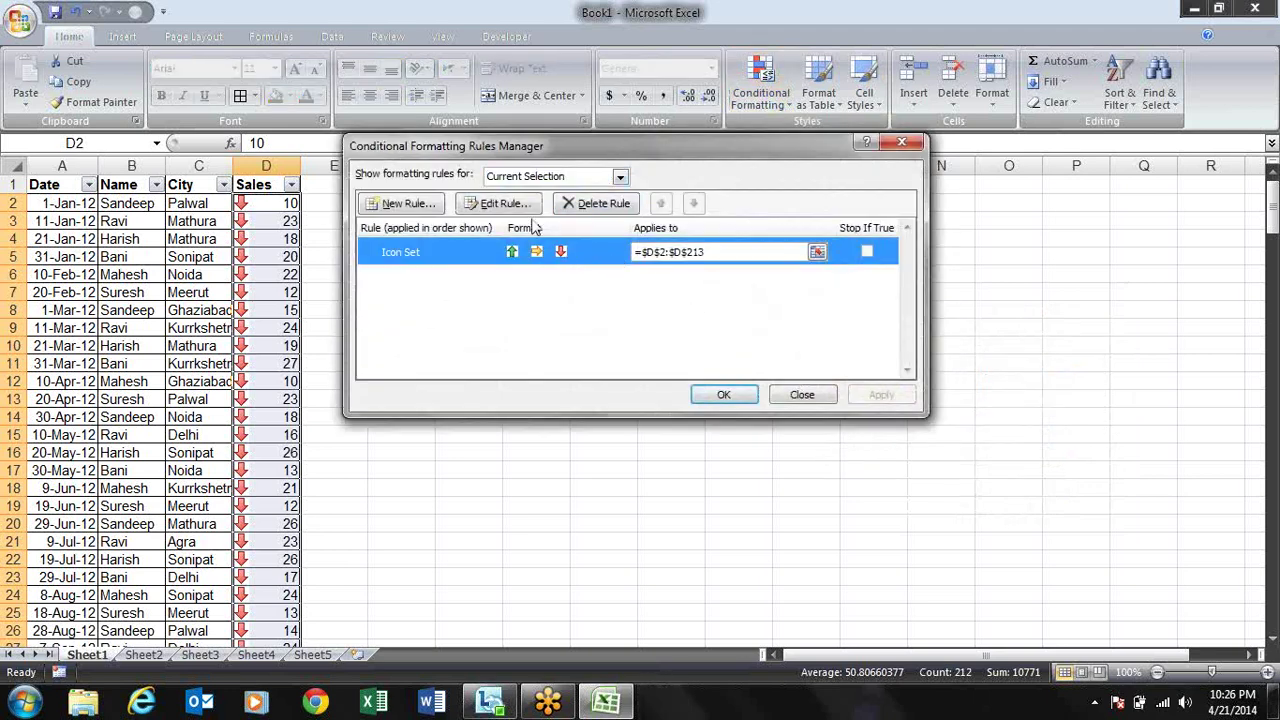
left_click(620, 178)
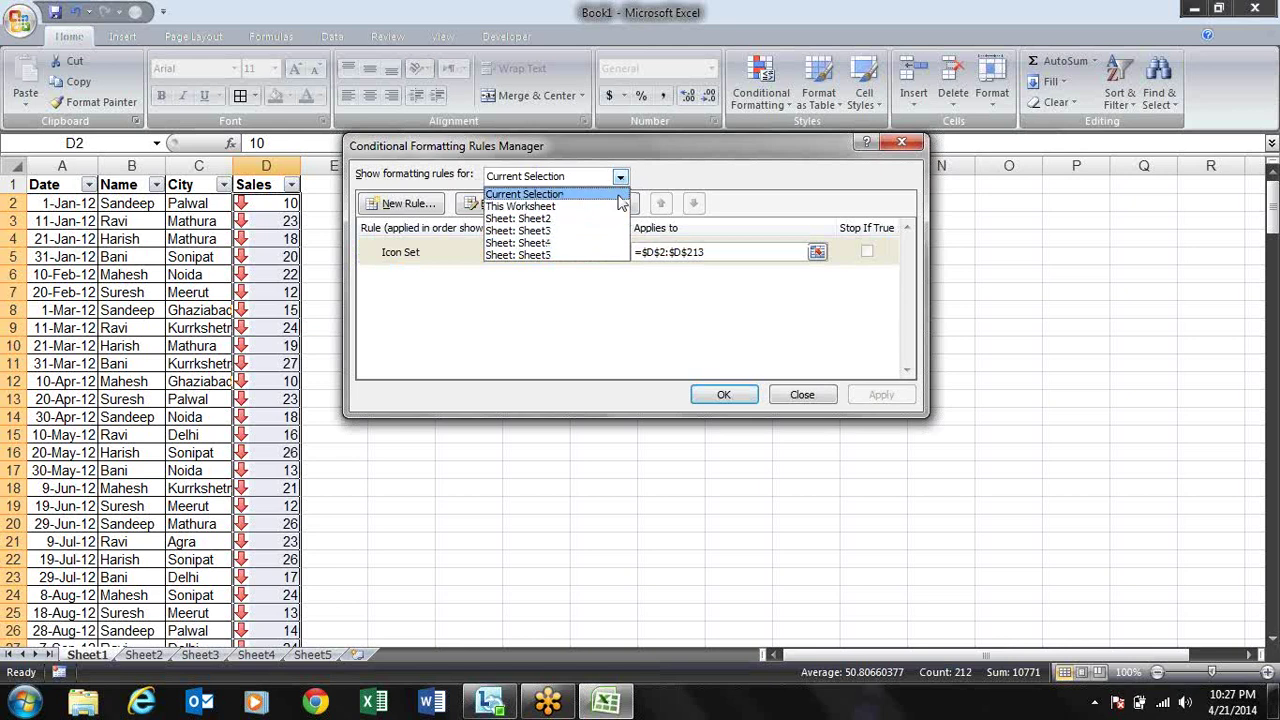
left_click(620, 194)
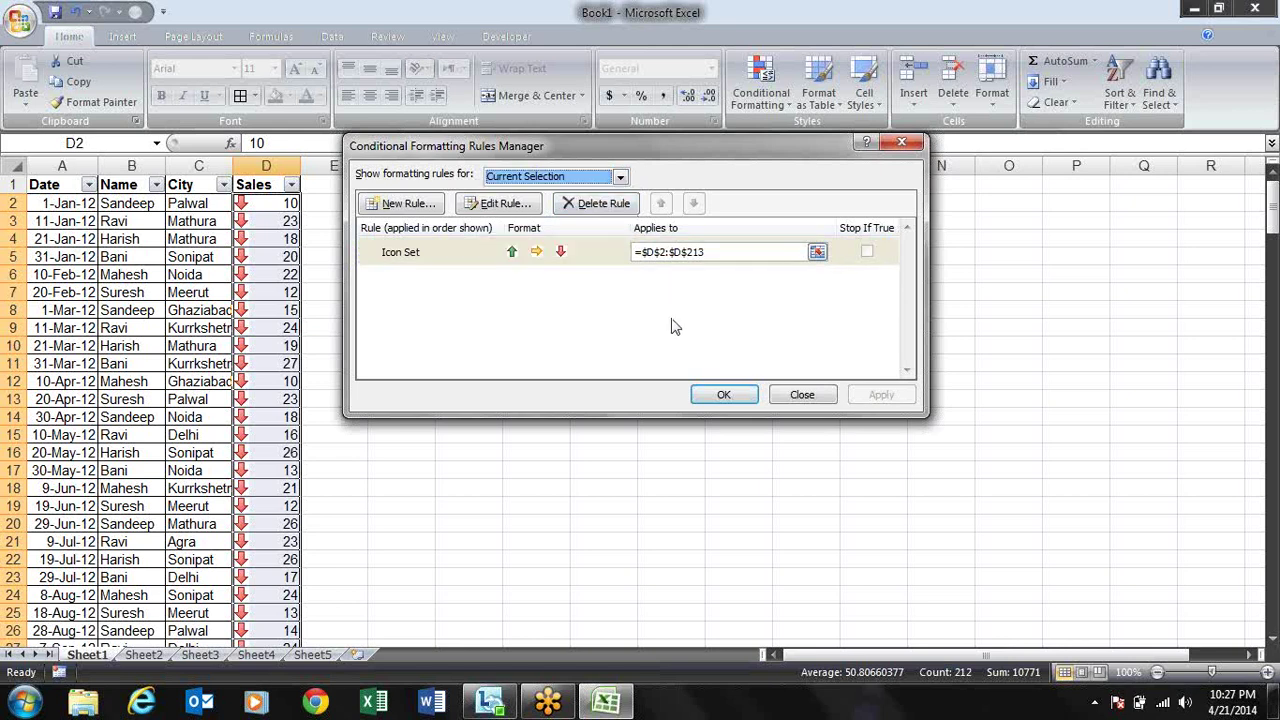
double_click(535, 253)
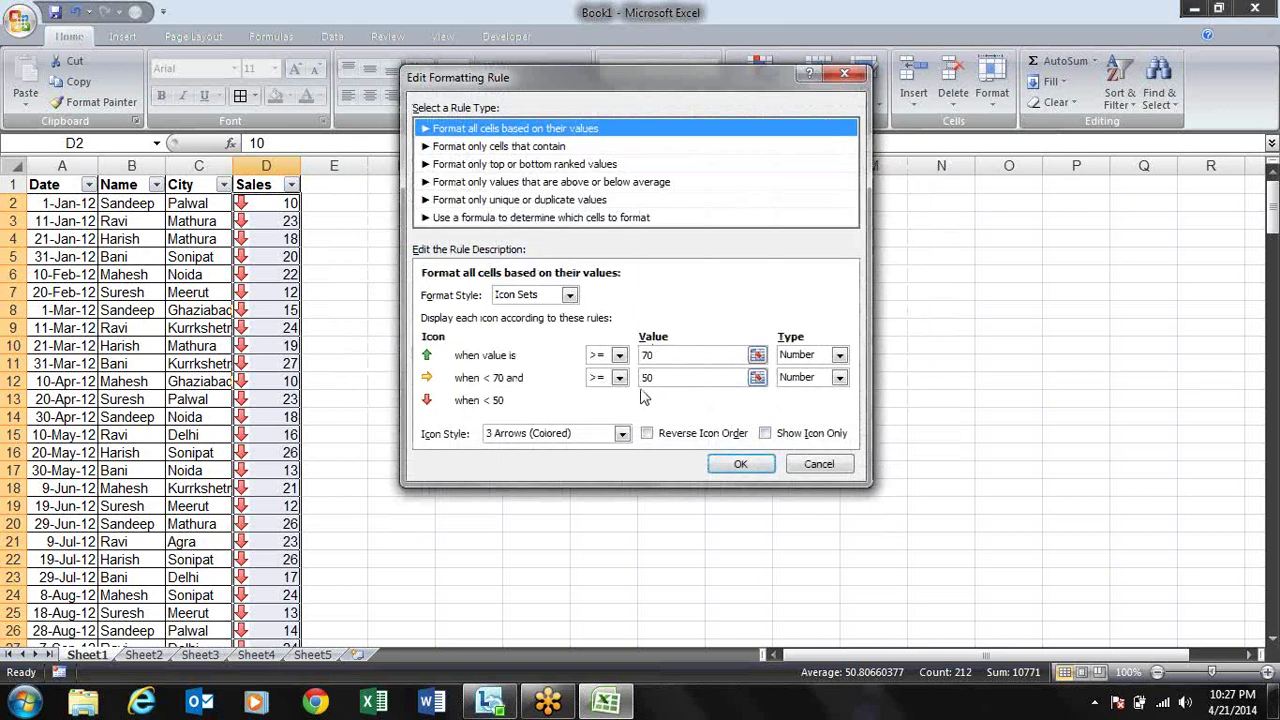
- Keep the original arrow order, tick Show Icon Only and apply it to Sales
left_click(698, 441)
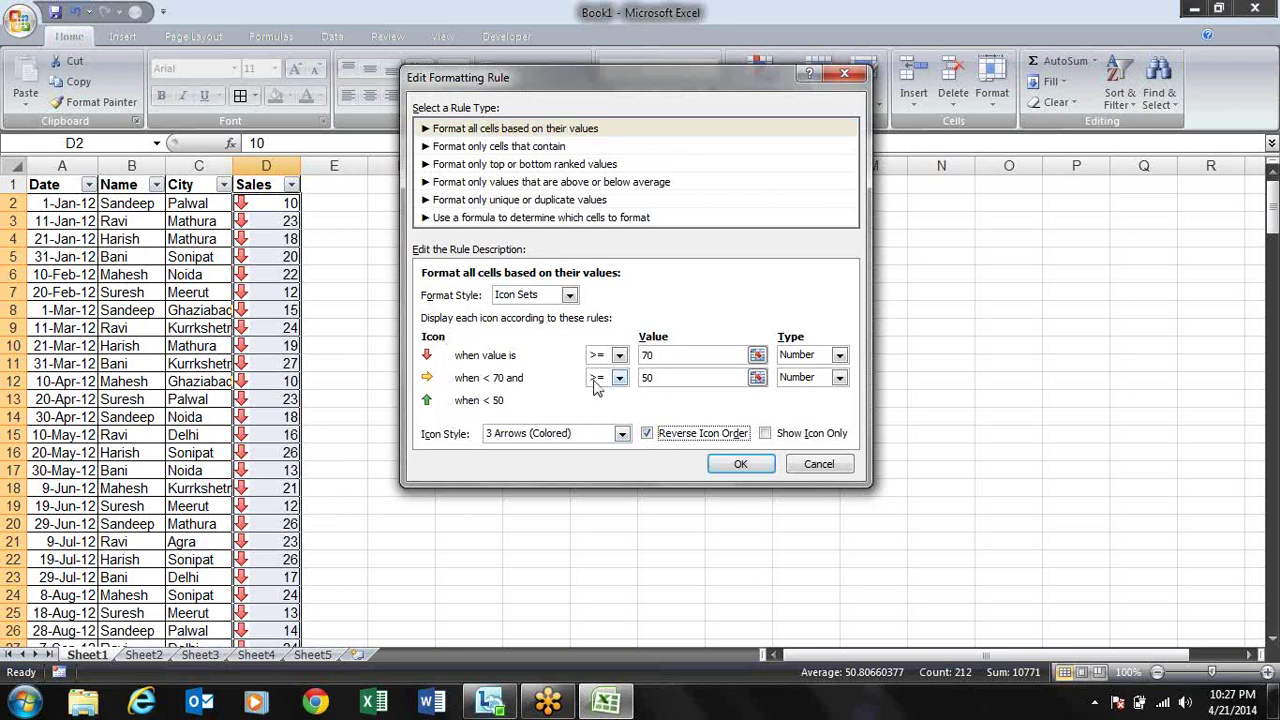
left_click(688, 434)
left_click(765, 435)
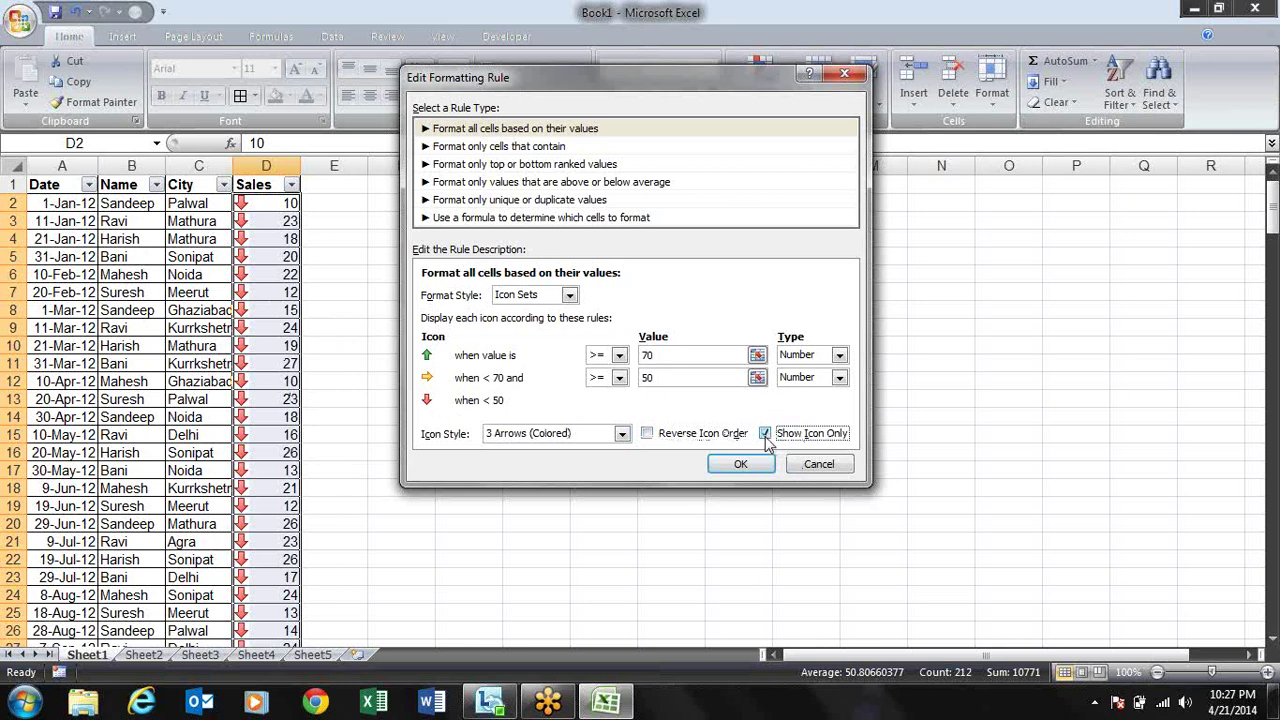
left_click(740, 465)
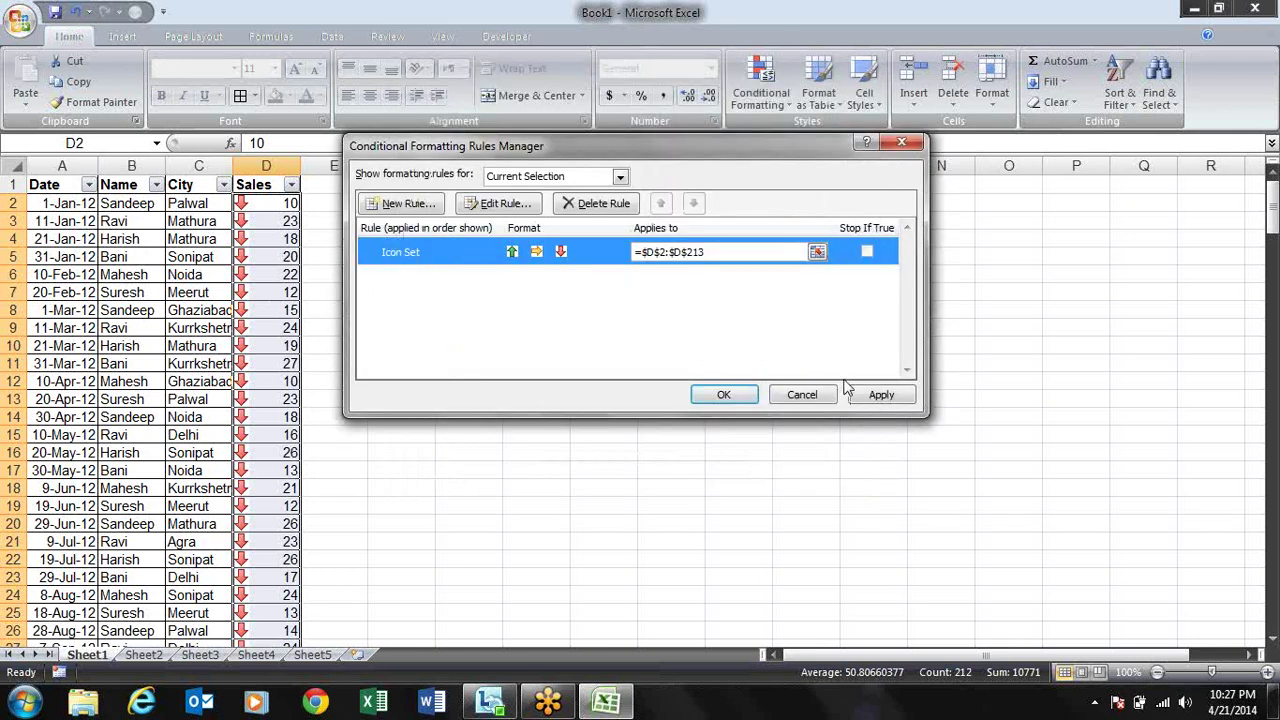
left_click(862, 396)
left_click(740, 398)
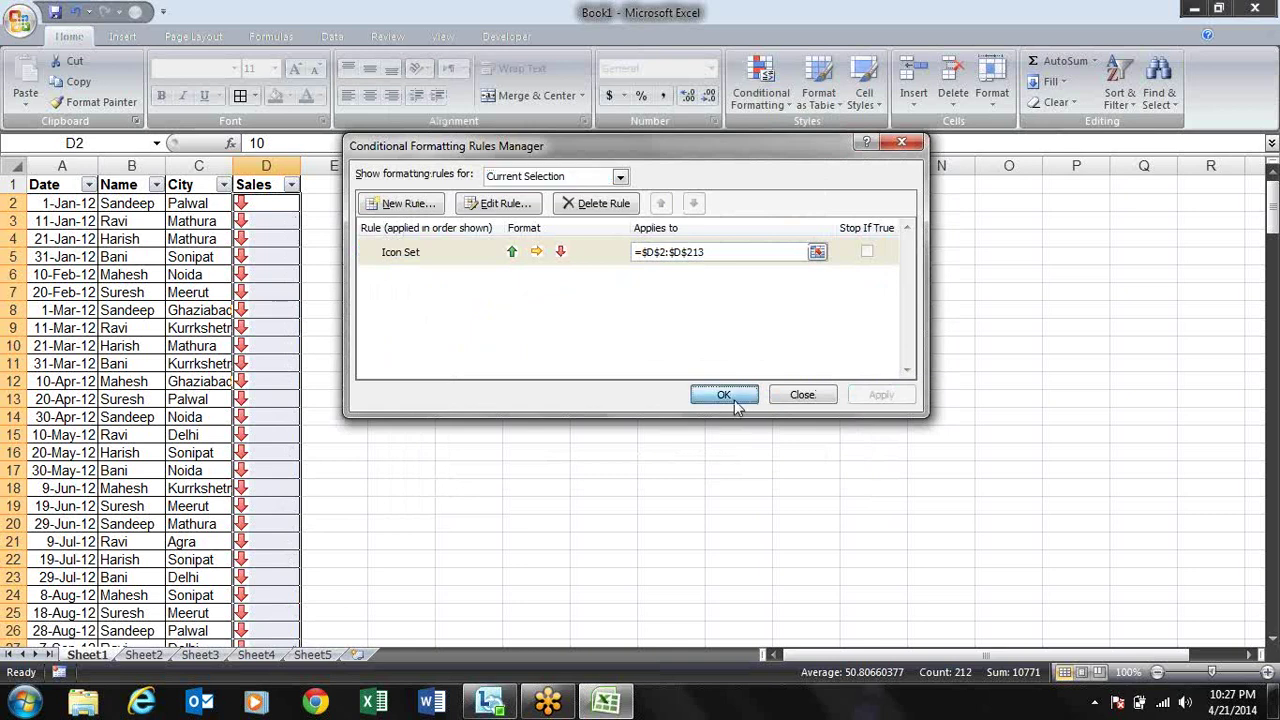
- Step through the Sales cells, checking the hidden value in D9
key("Down")
key("Down")
key("Down")
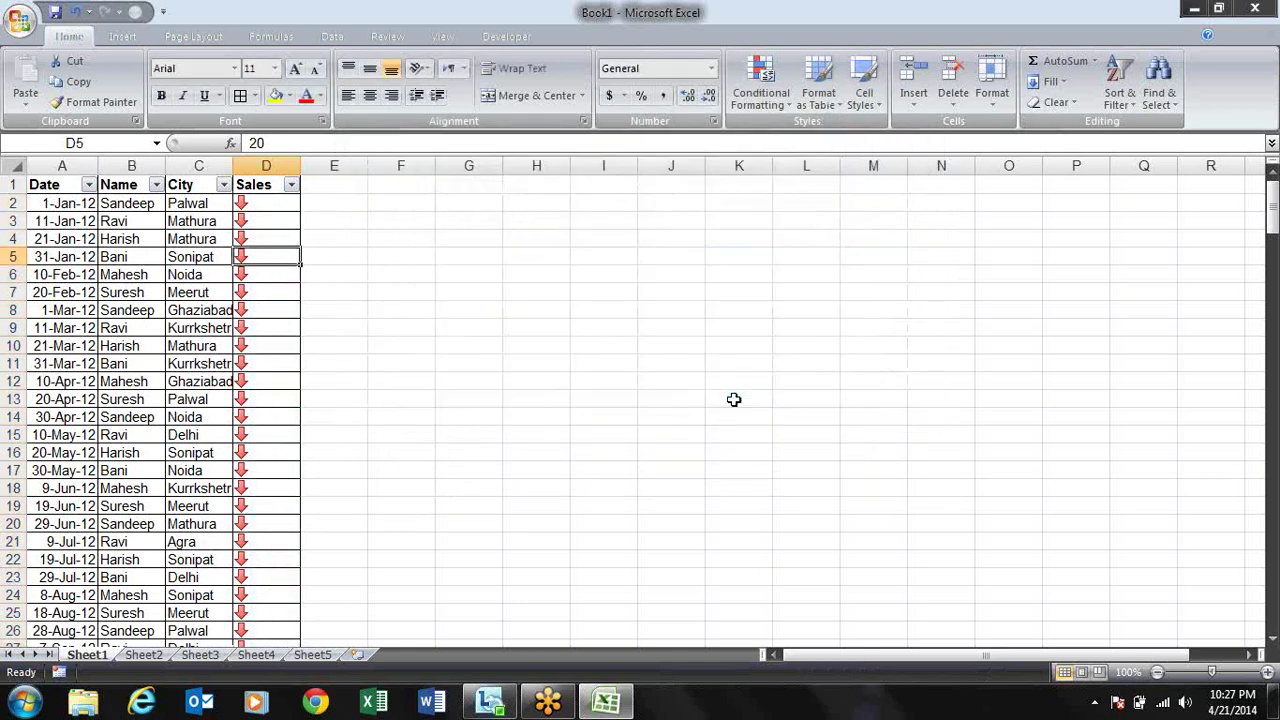
key("Down")
key("Down")
key("Down")
key("Down")
left_click(288, 140)
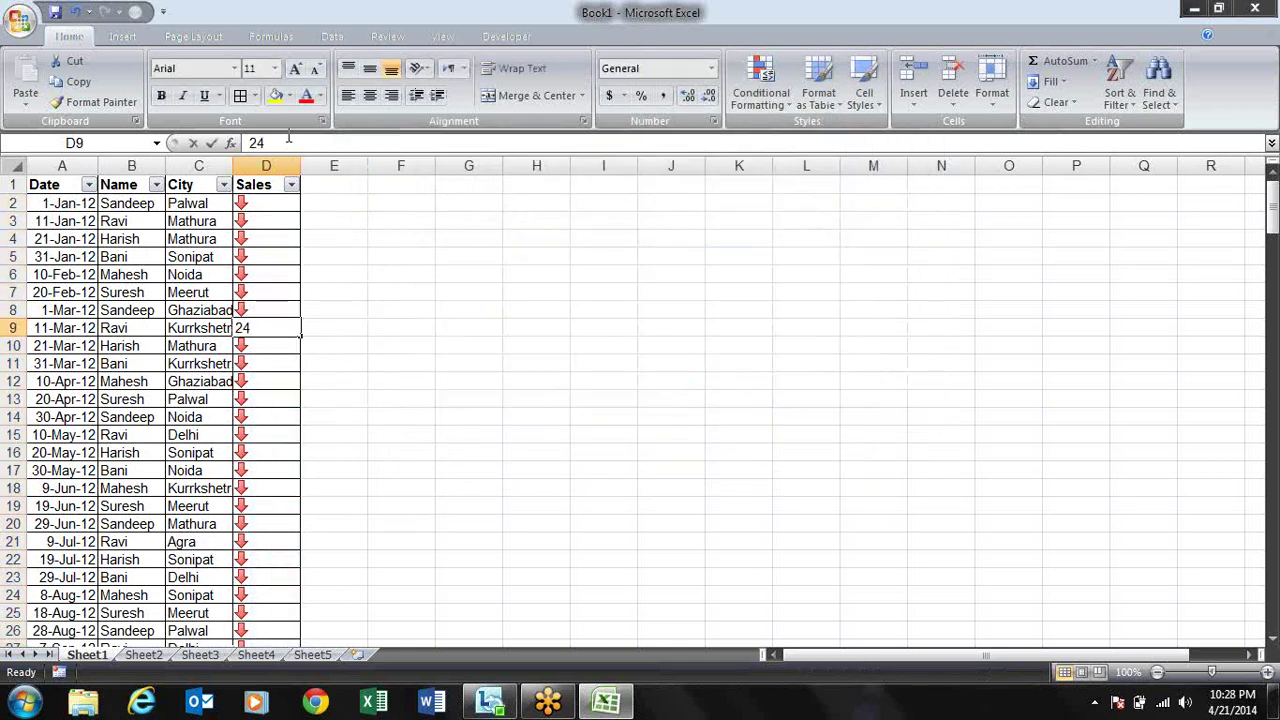
key("Return")
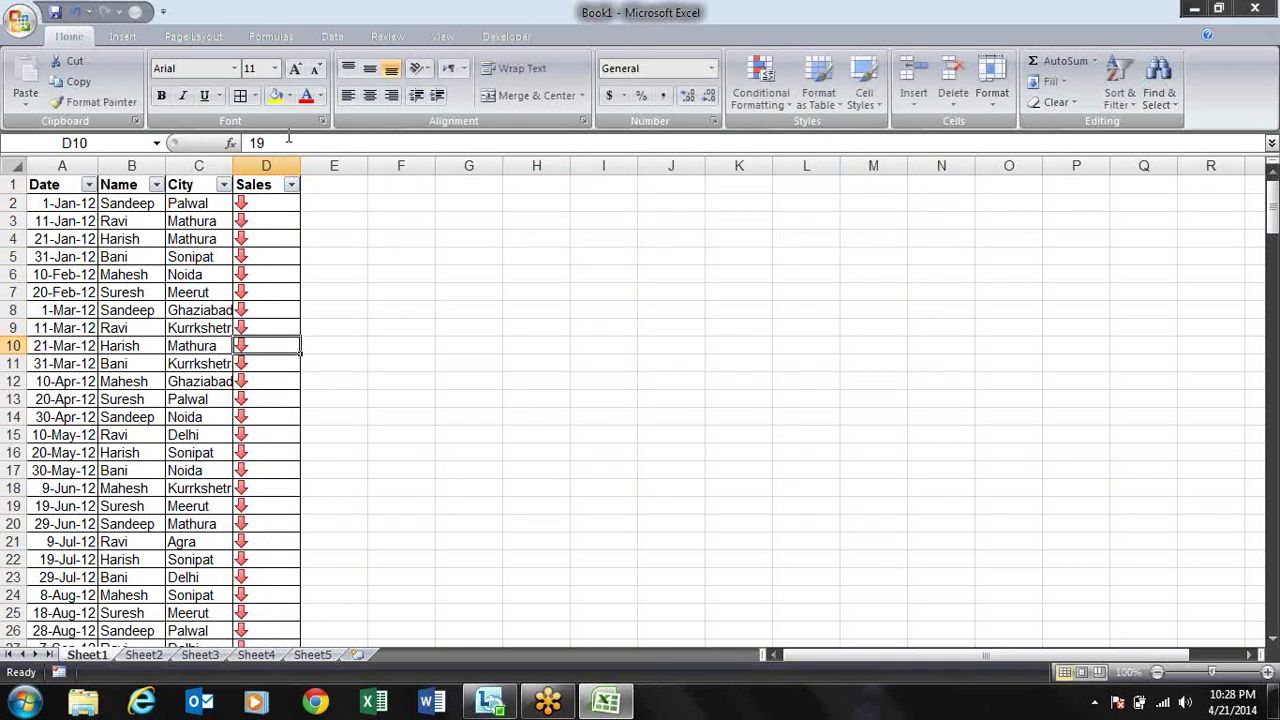
key("Down")
key("Down")
key("Down")
key("Down")
key("Down")
key("Up")
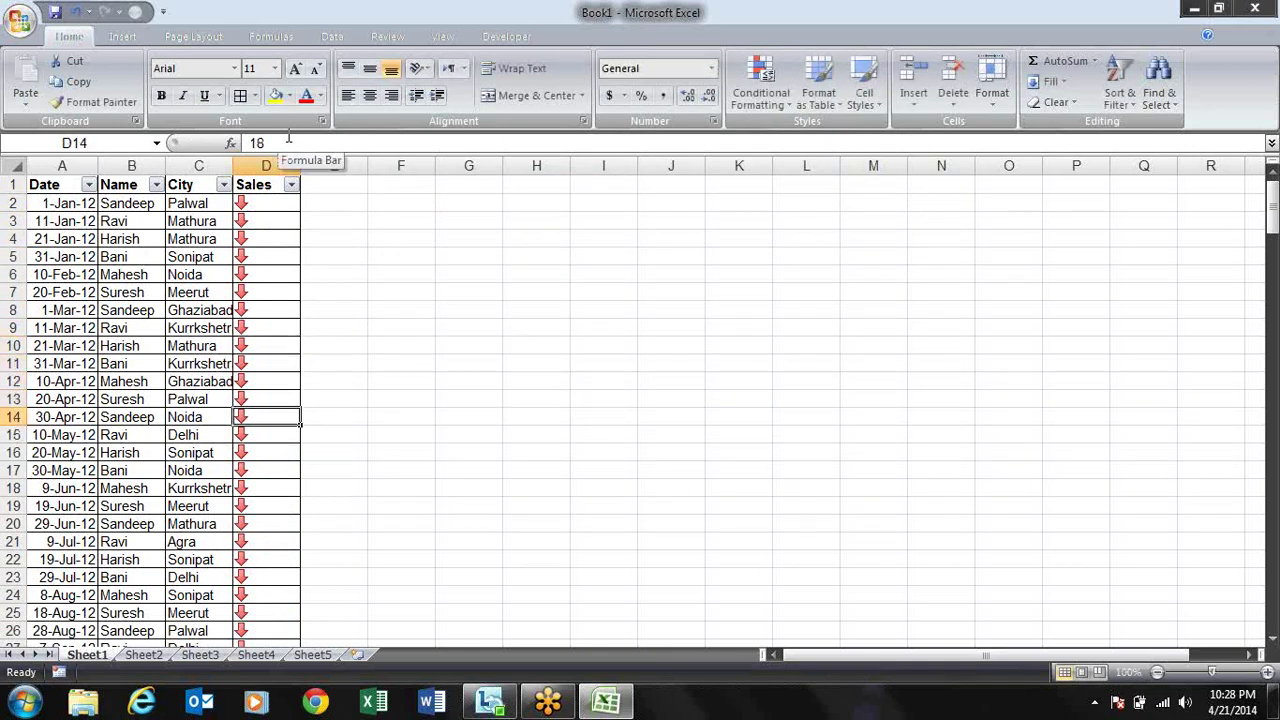
key("Up")
key("Up")
key("Up")
key("Up")
key("Up")
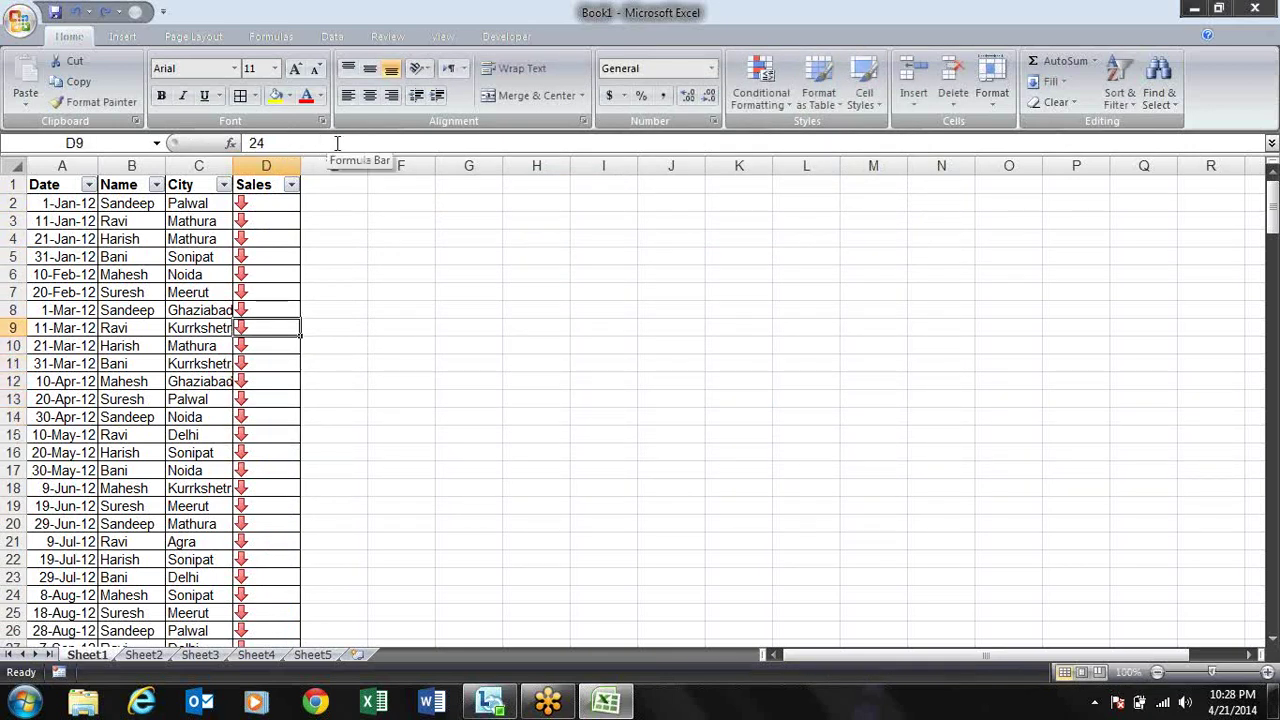
- Change the Sales icon set rule into a Data Bar rule and apply it
left_click(743, 95)
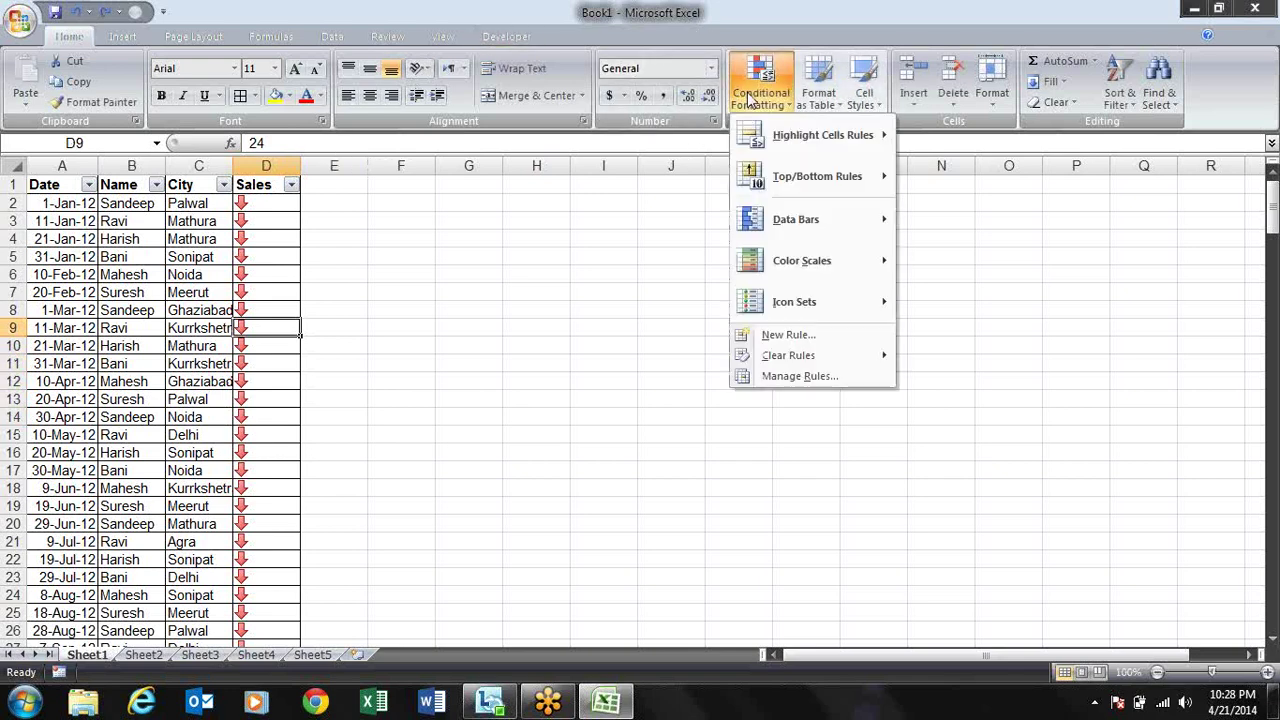
left_click(764, 340)
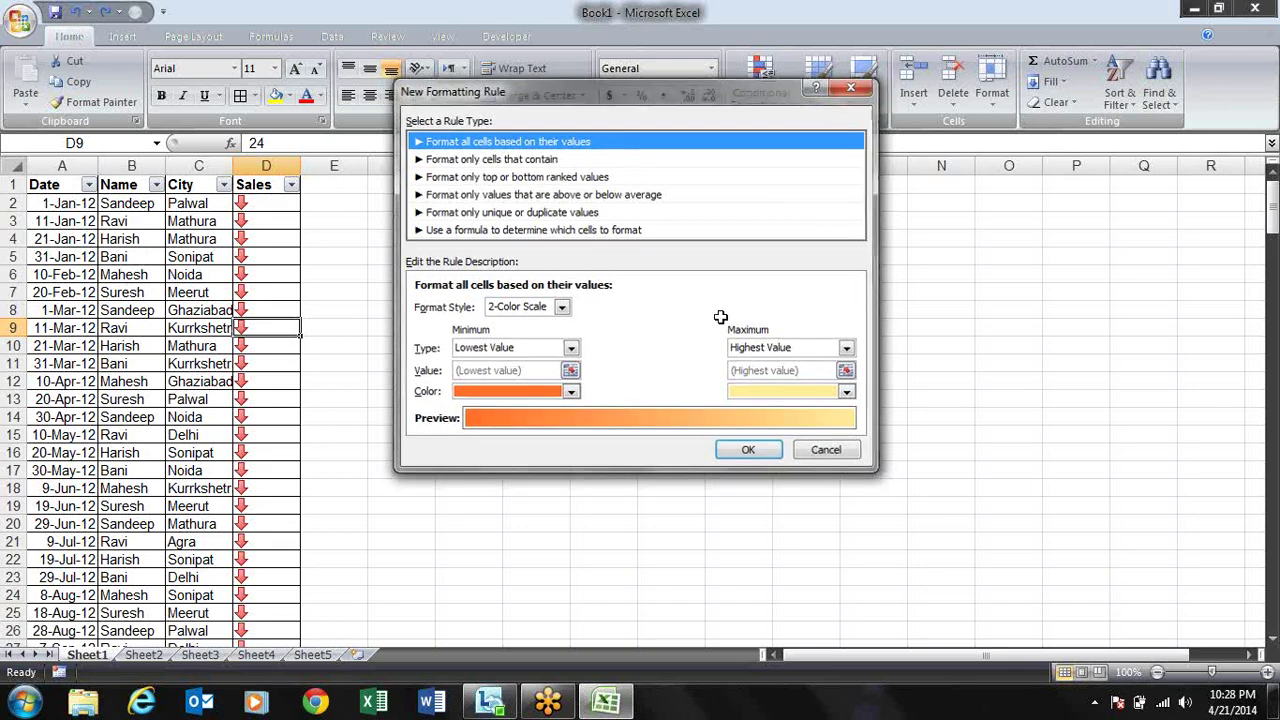
key("Escape")
left_click(787, 112)
left_click(826, 375)
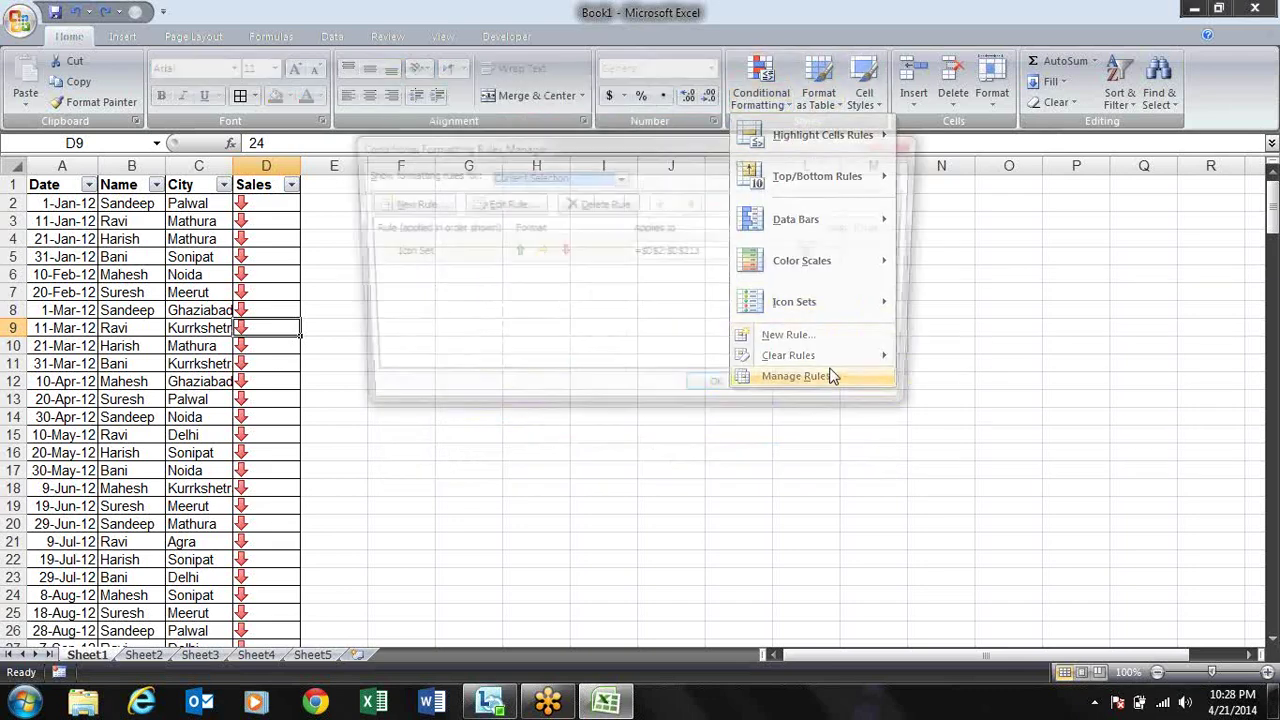
double_click(598, 251)
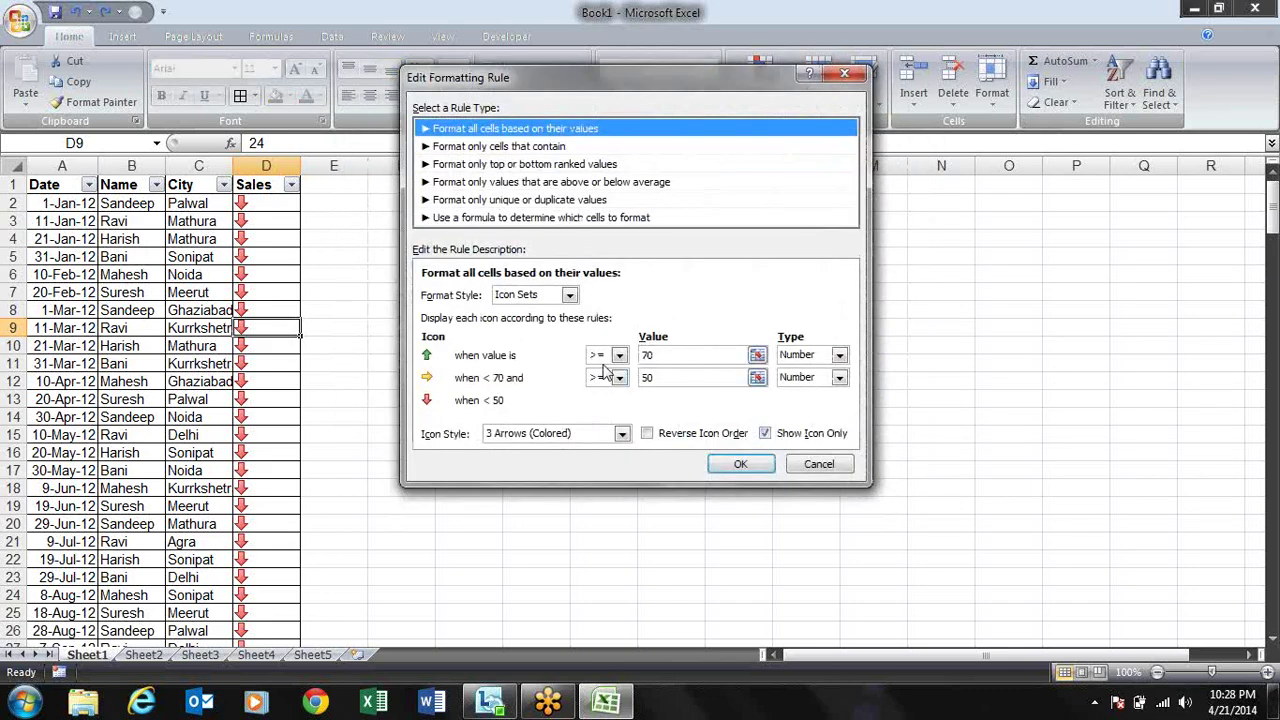
left_click(568, 296)
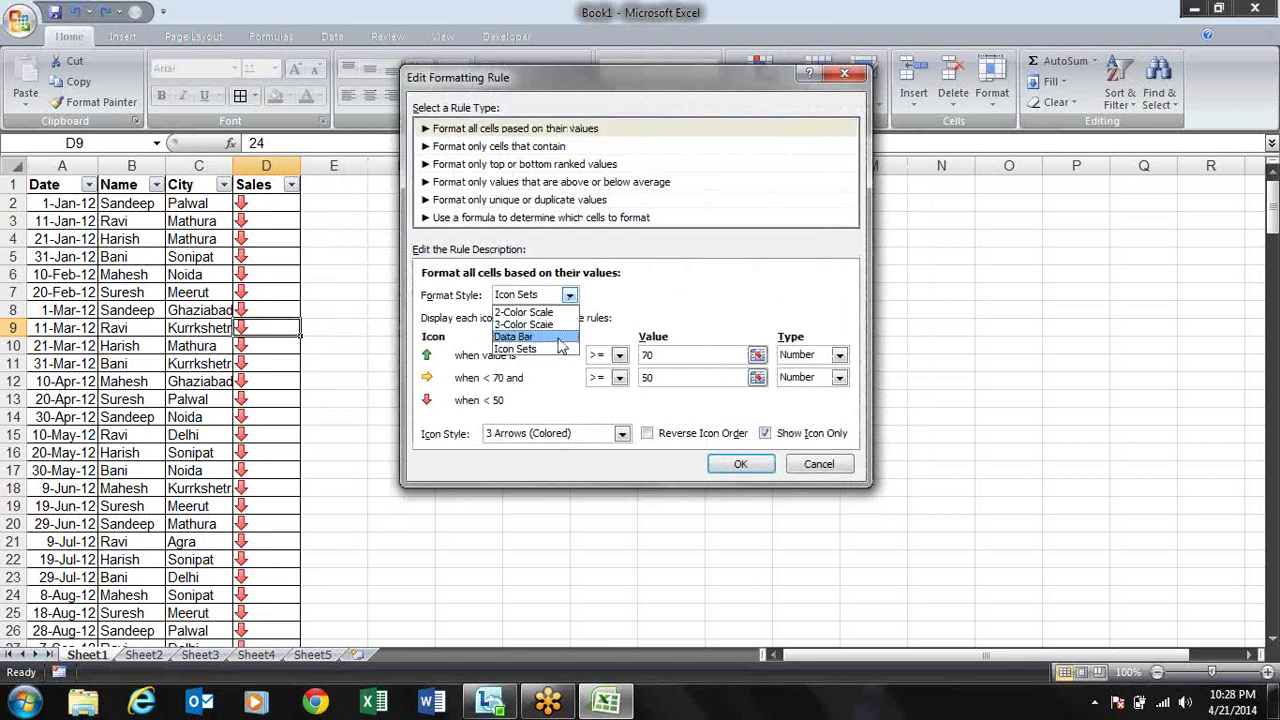
left_click(559, 336)
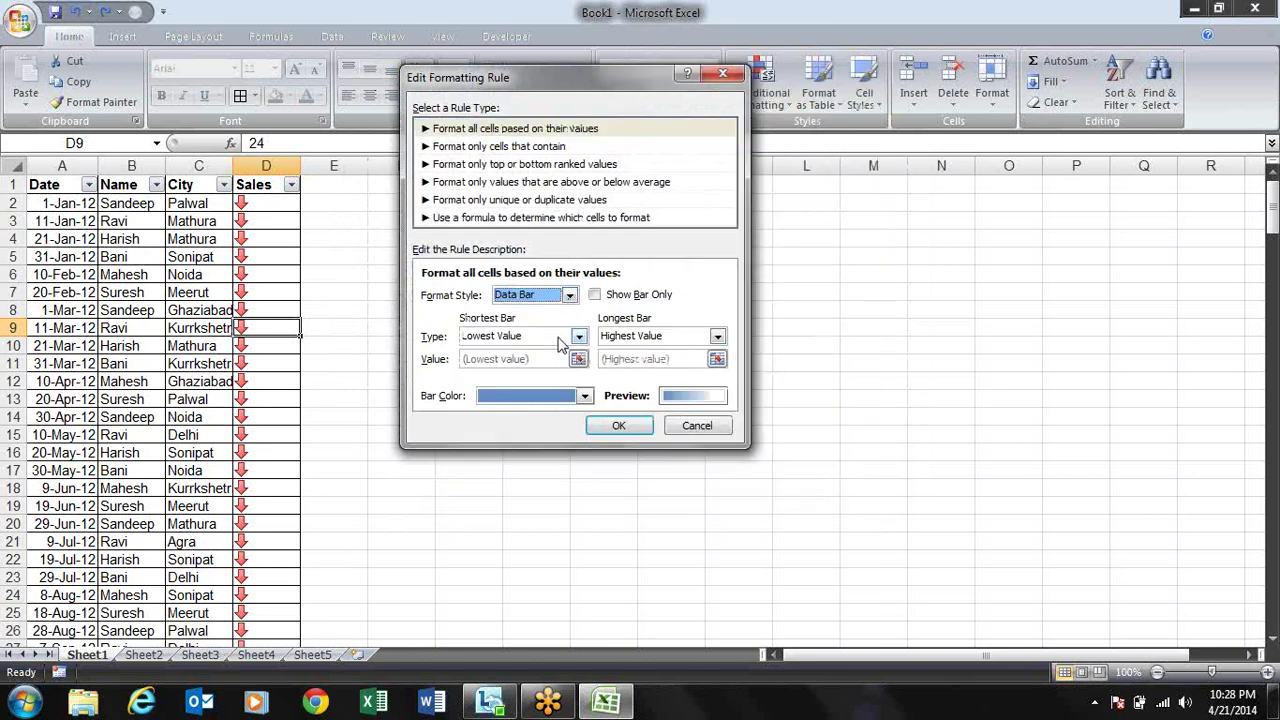
left_click(619, 425)
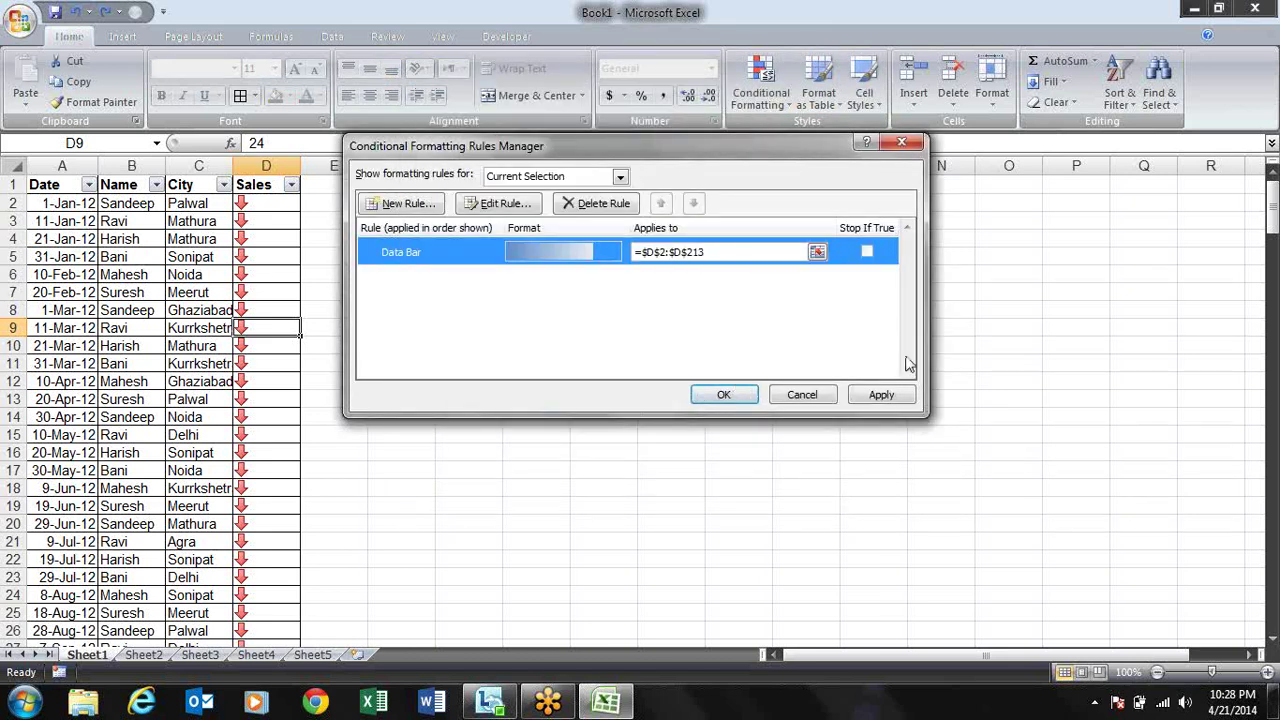
left_click(882, 395)
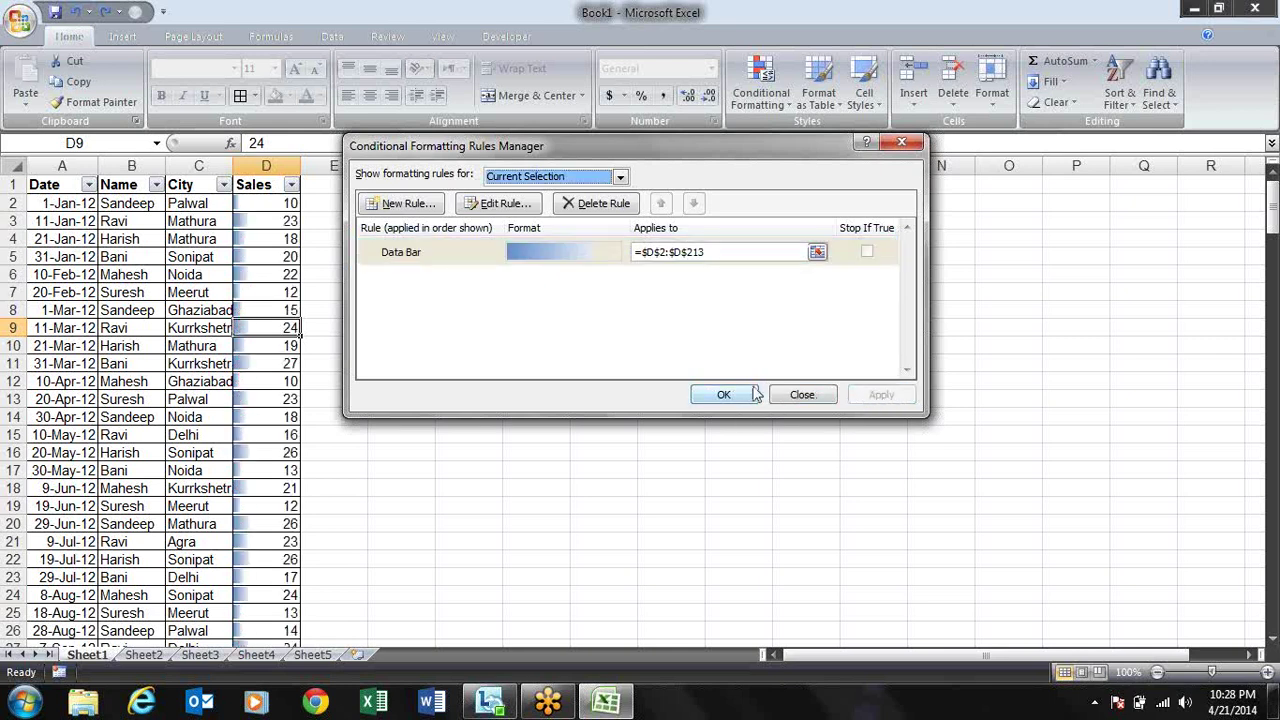
- Tick Show Bar Only on the data bar rule and apply it
double_click(582, 254)
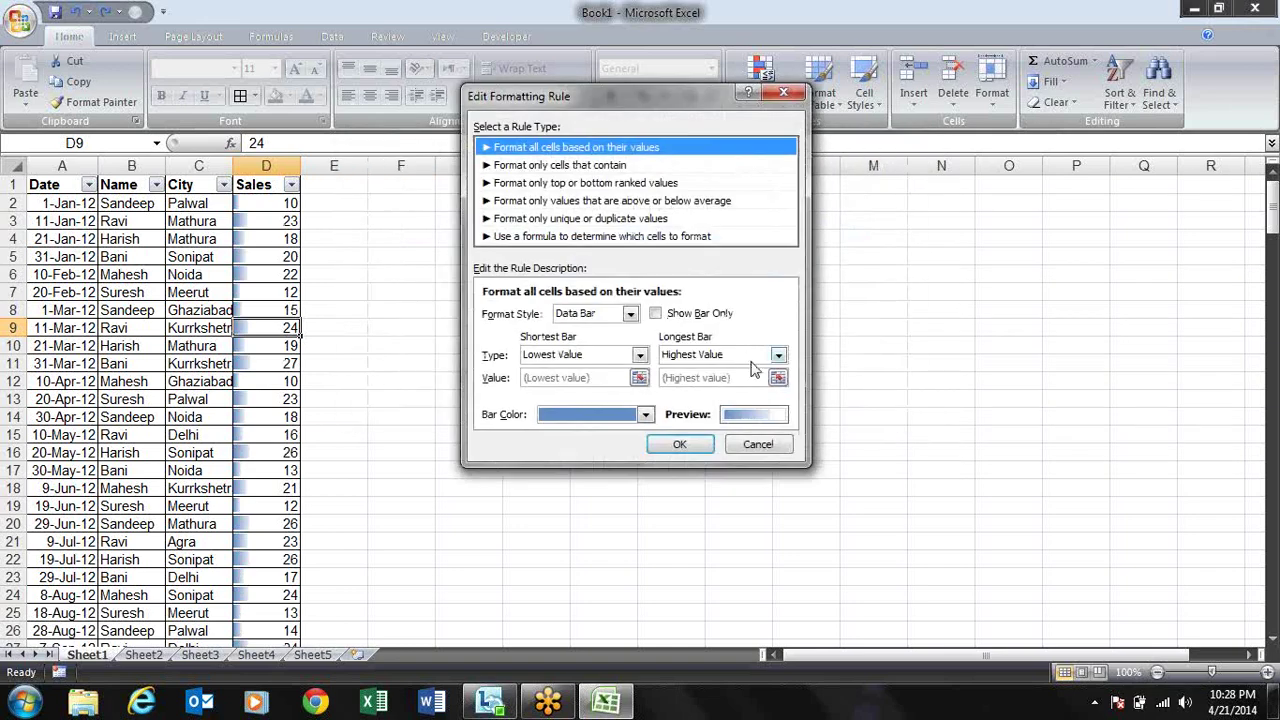
left_click(700, 315)
left_click(688, 447)
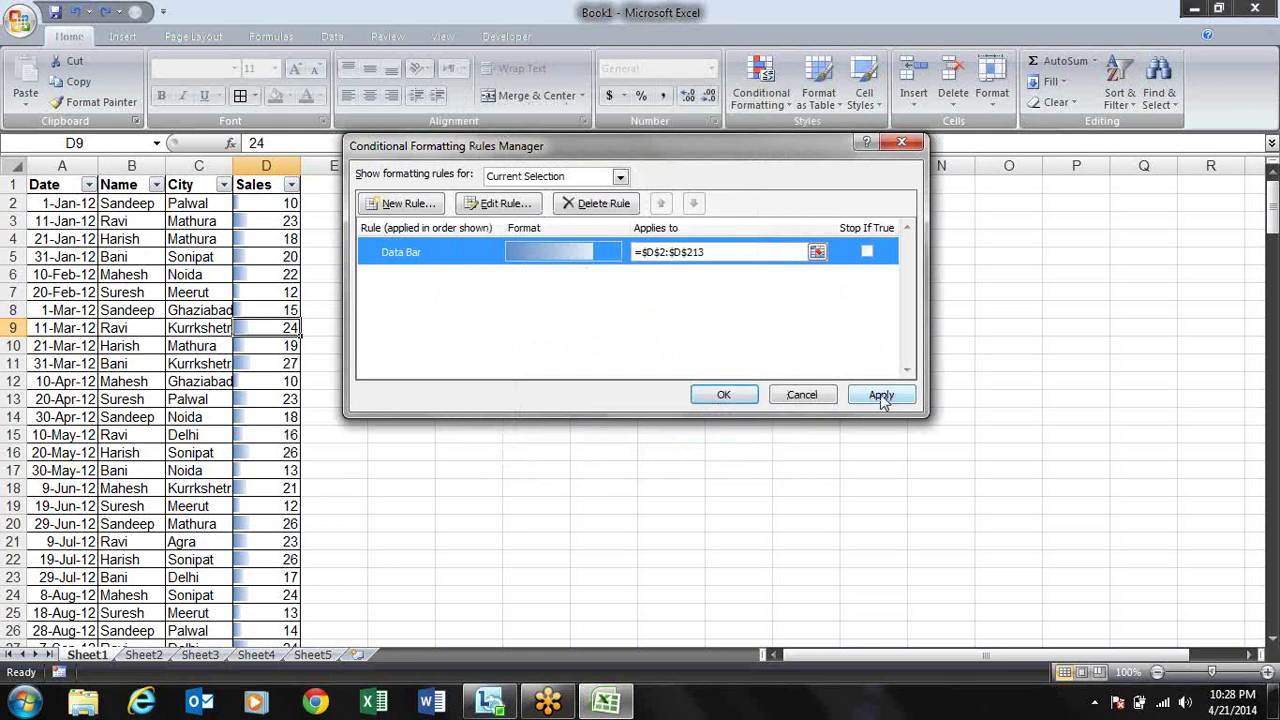
left_click(880, 394)
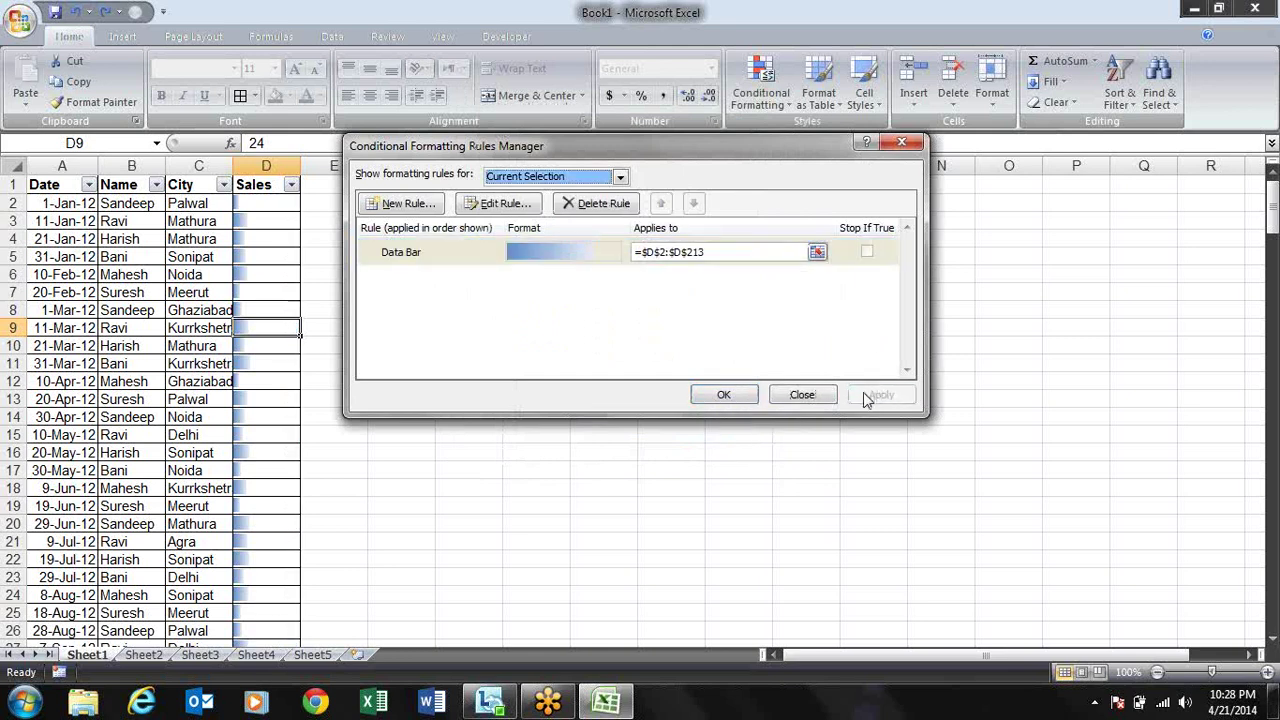
- Delete the data bar rule on $D$2:$D$213 and close Manage Rules
left_click(507, 248)
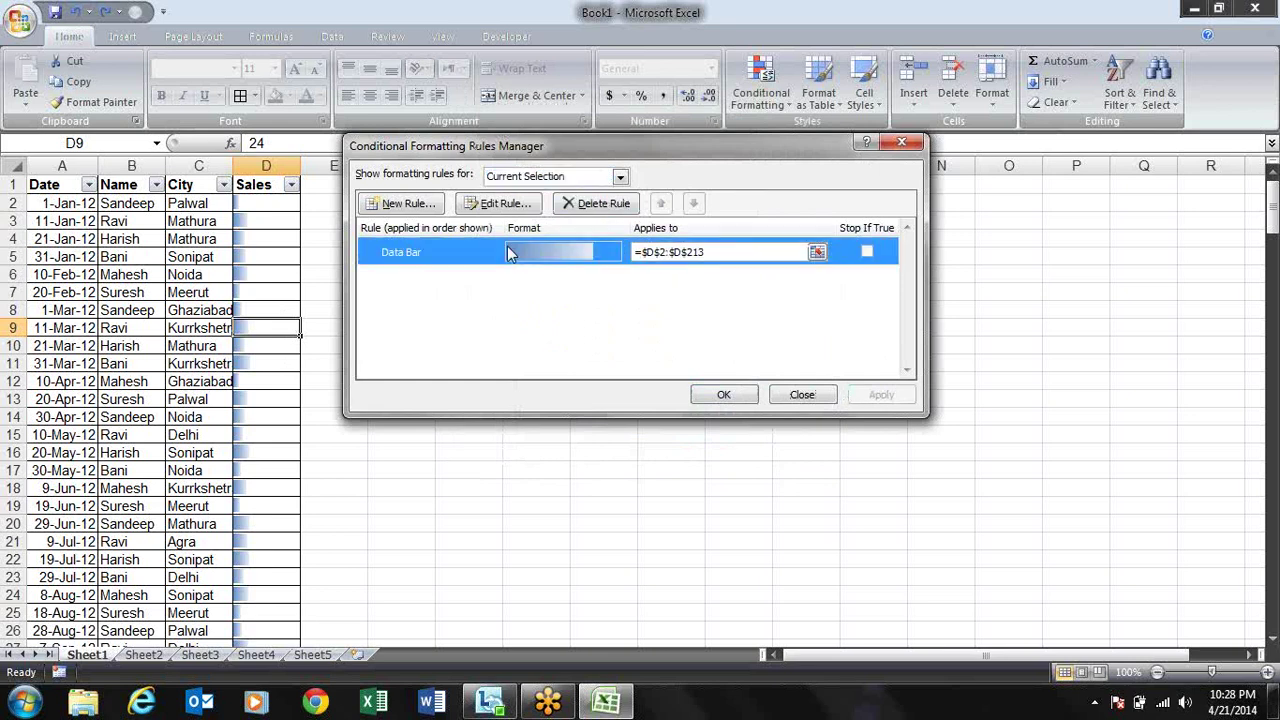
left_click(612, 206)
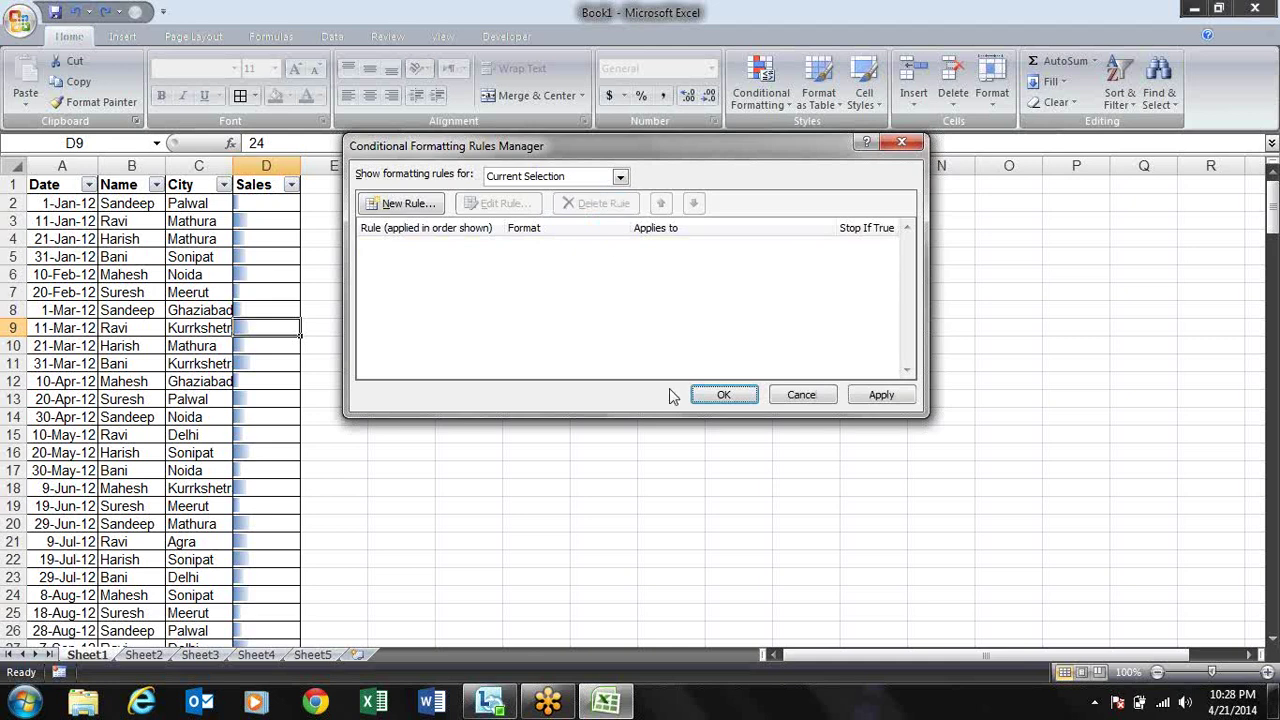
left_click(860, 395)
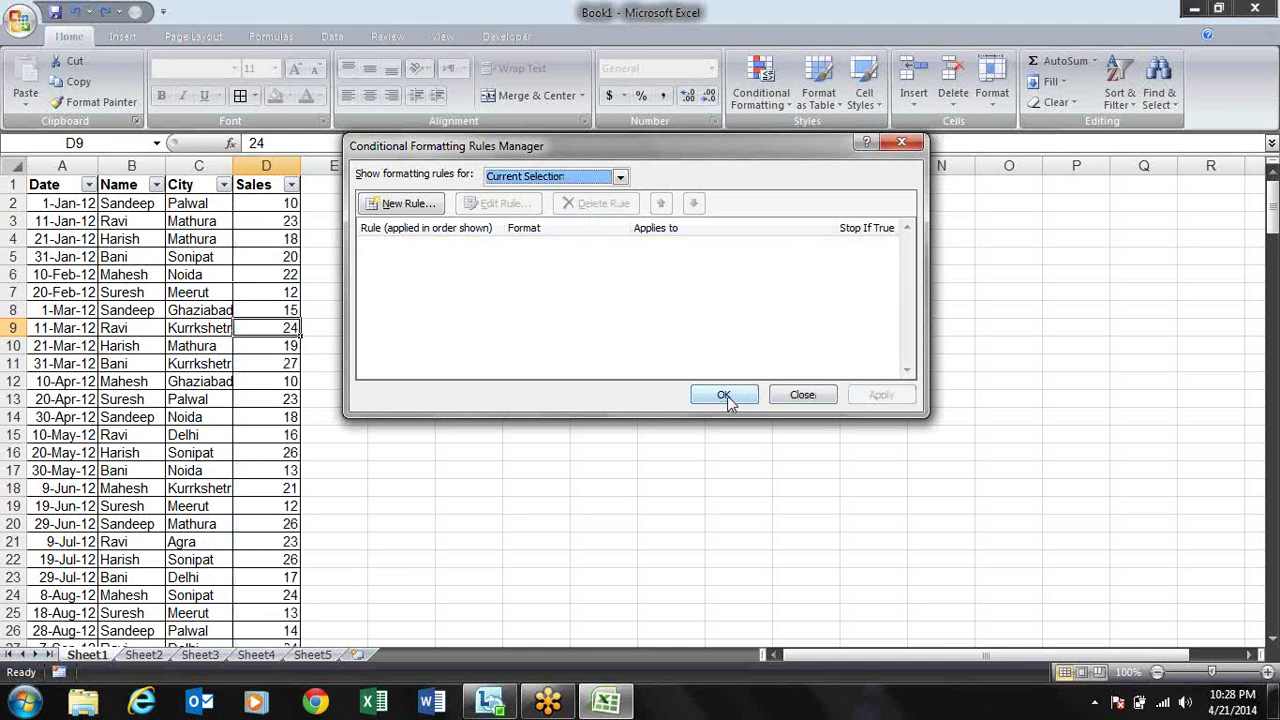
left_click(725, 396)
key("Up")
- Select the Sales values D2:D213 with Ctrl+Shift+Down
key("Up")
key("Up")
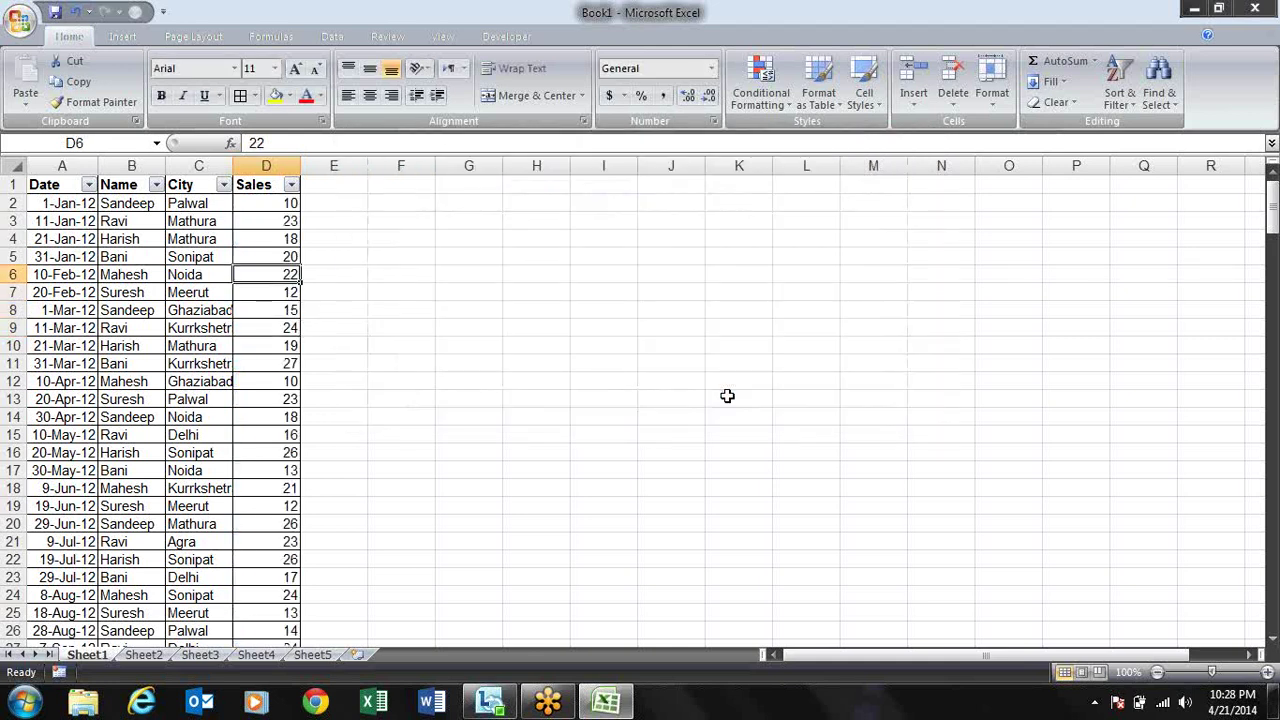
key("Up")
key("Up")
key("Up")
key("Up")
key("Up")
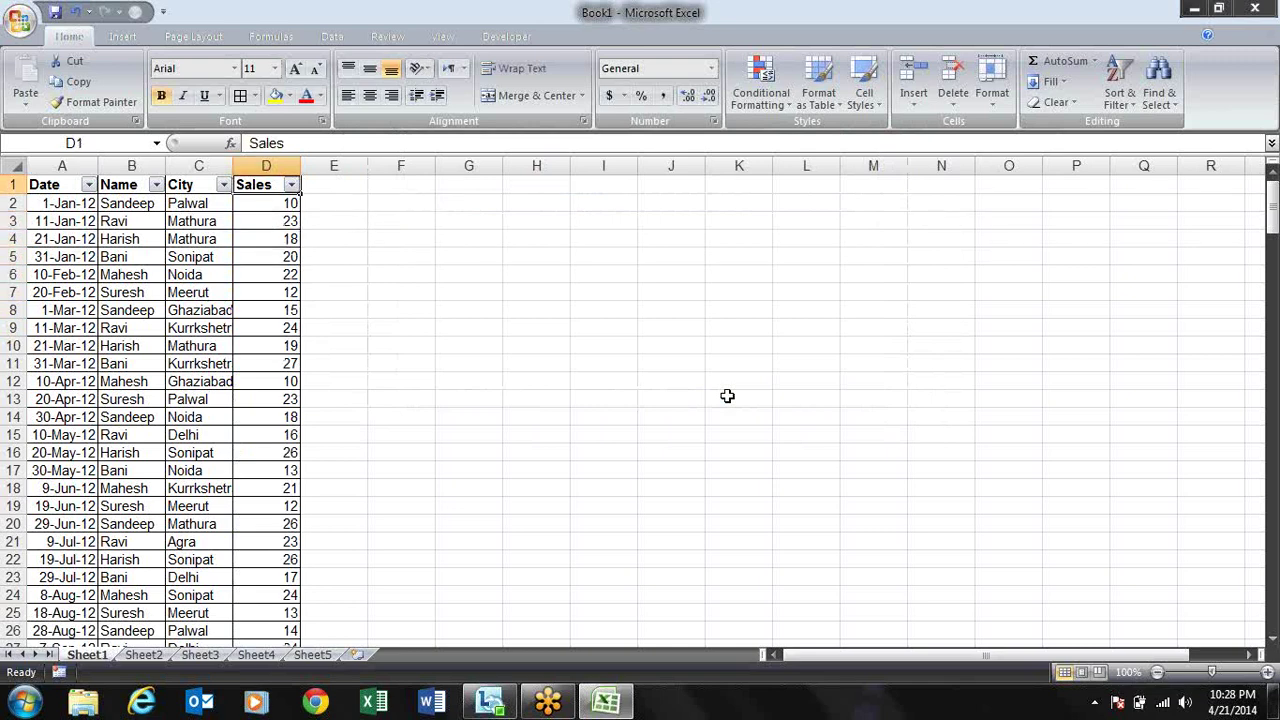
key("Down")
key("Down")
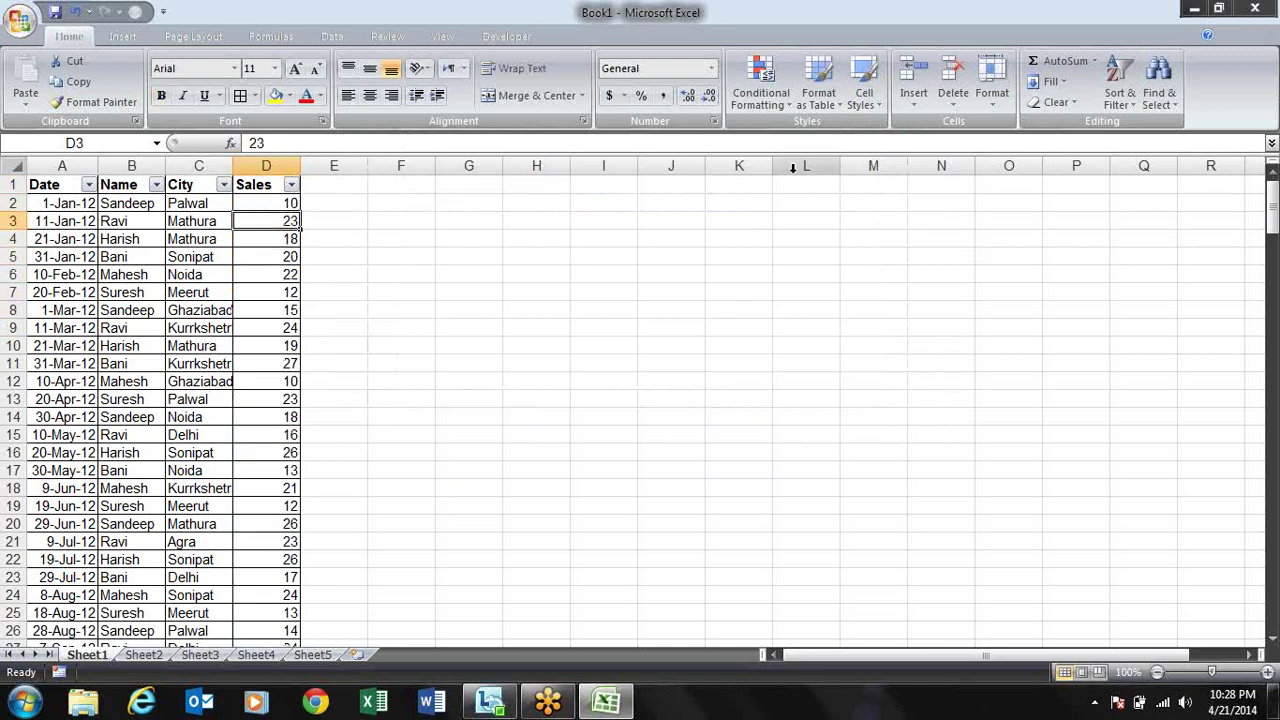
key("Up")
key("ctrl+shift+Down")
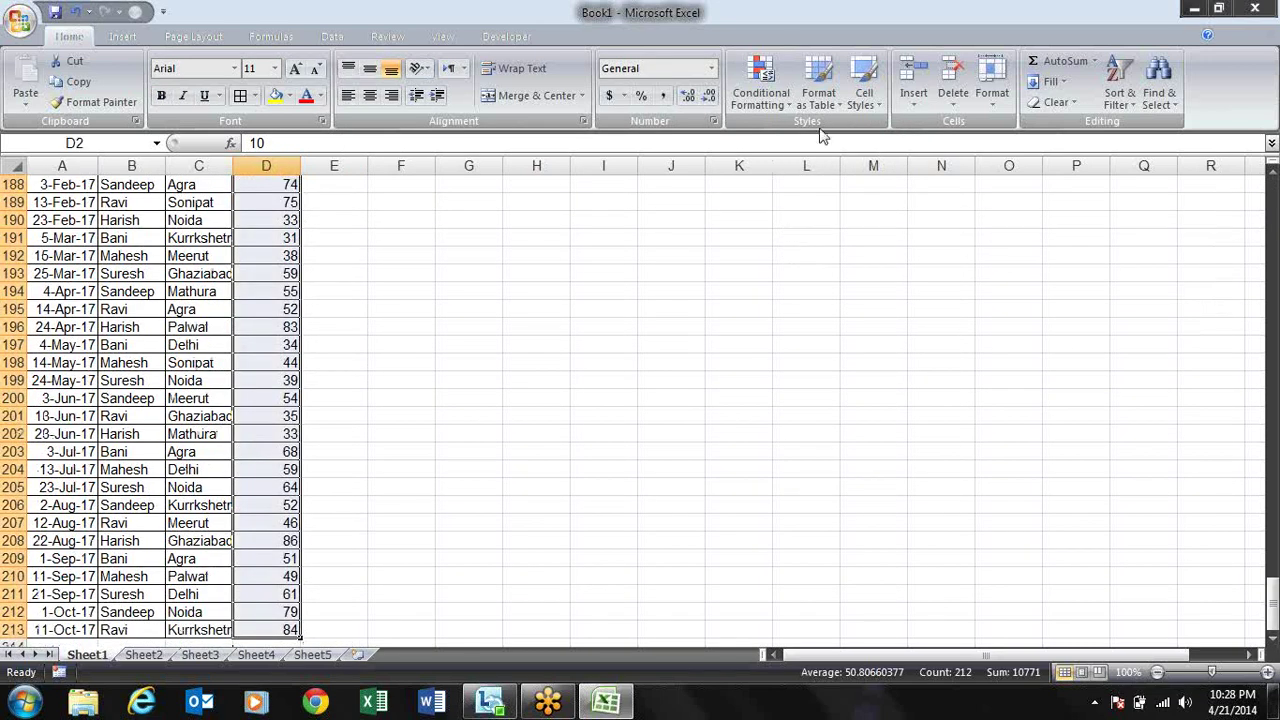
- Start a New Rule of type 'Format only cells that contain', reviewing the Cell Value options
left_click(760, 88)
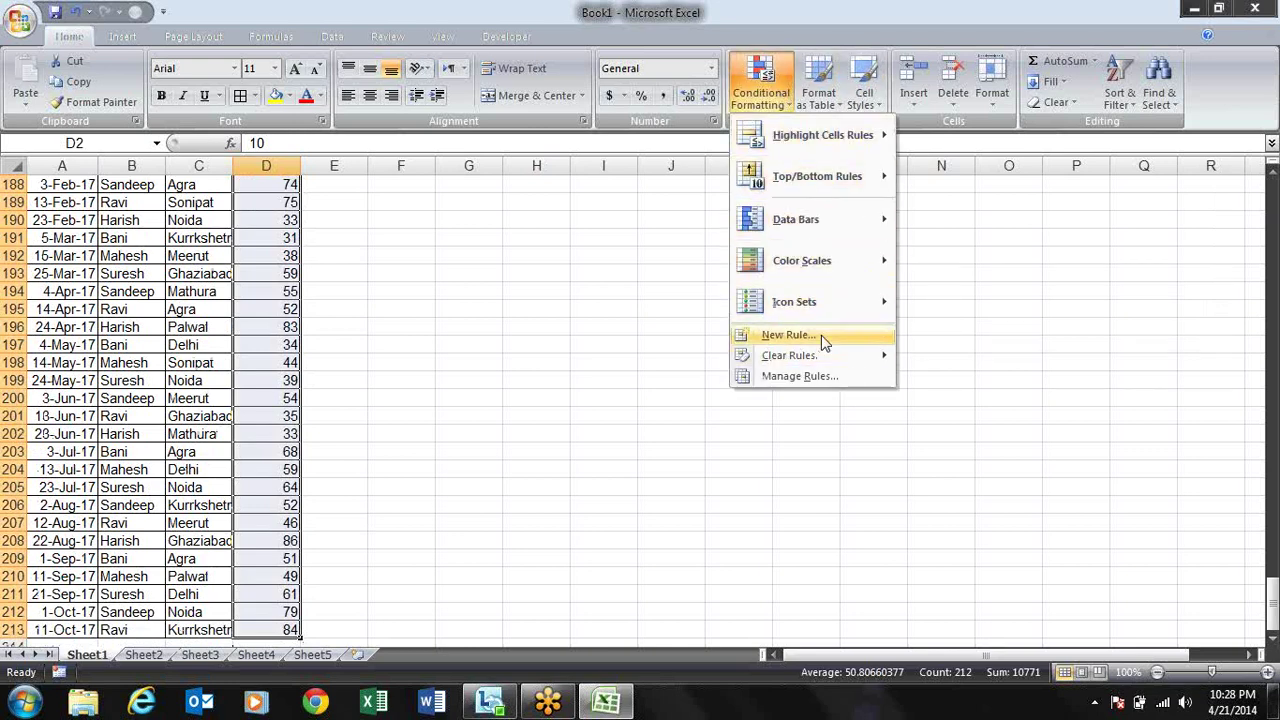
left_click(786, 336)
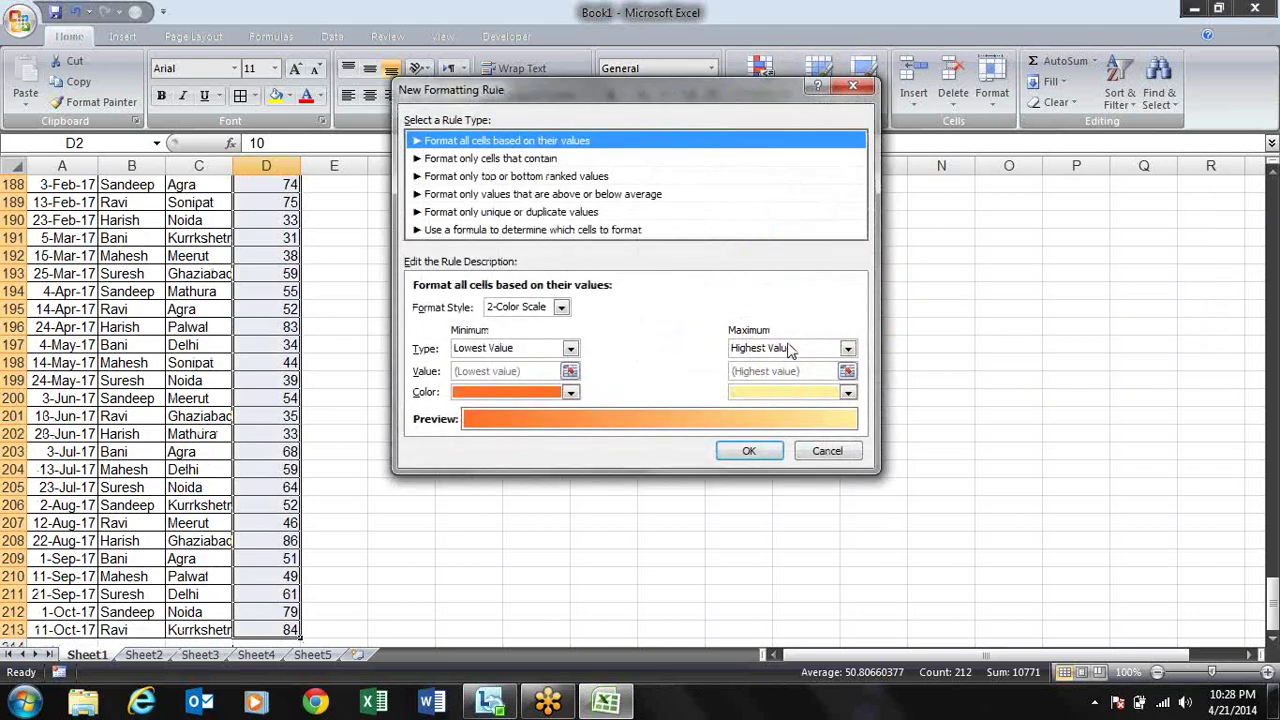
left_click(650, 160)
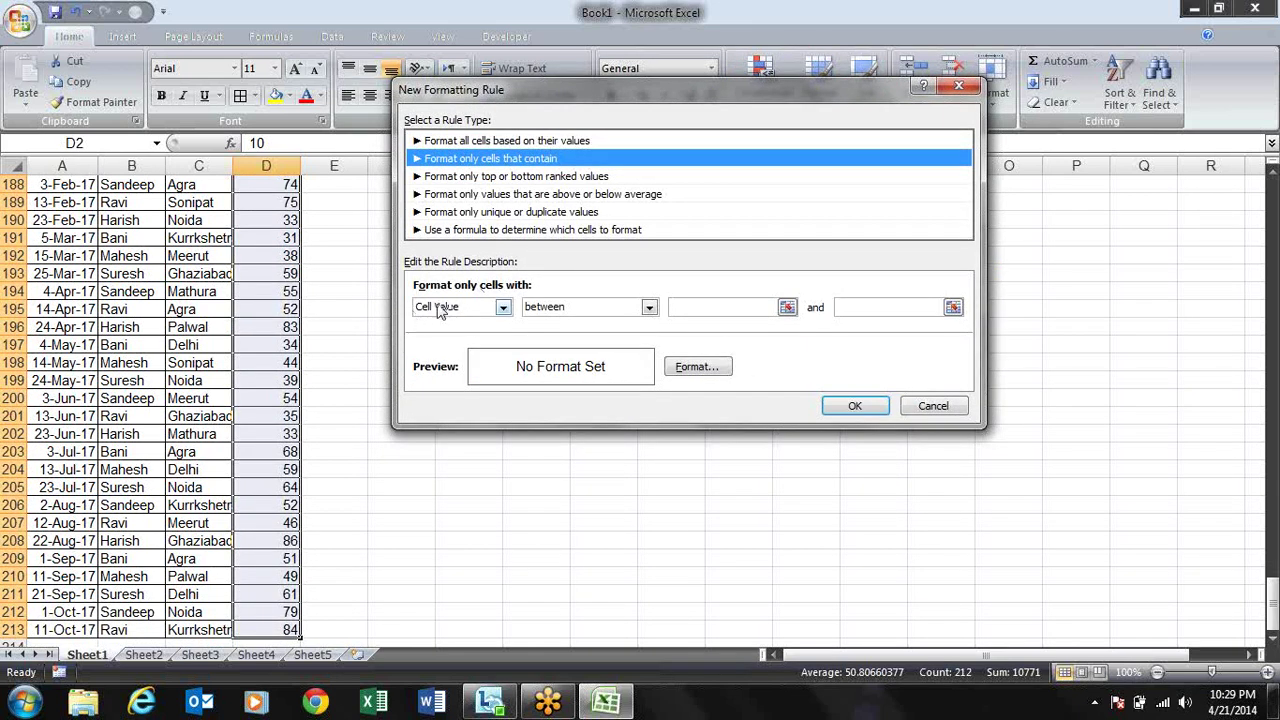
left_click(503, 307)
left_click(713, 306)
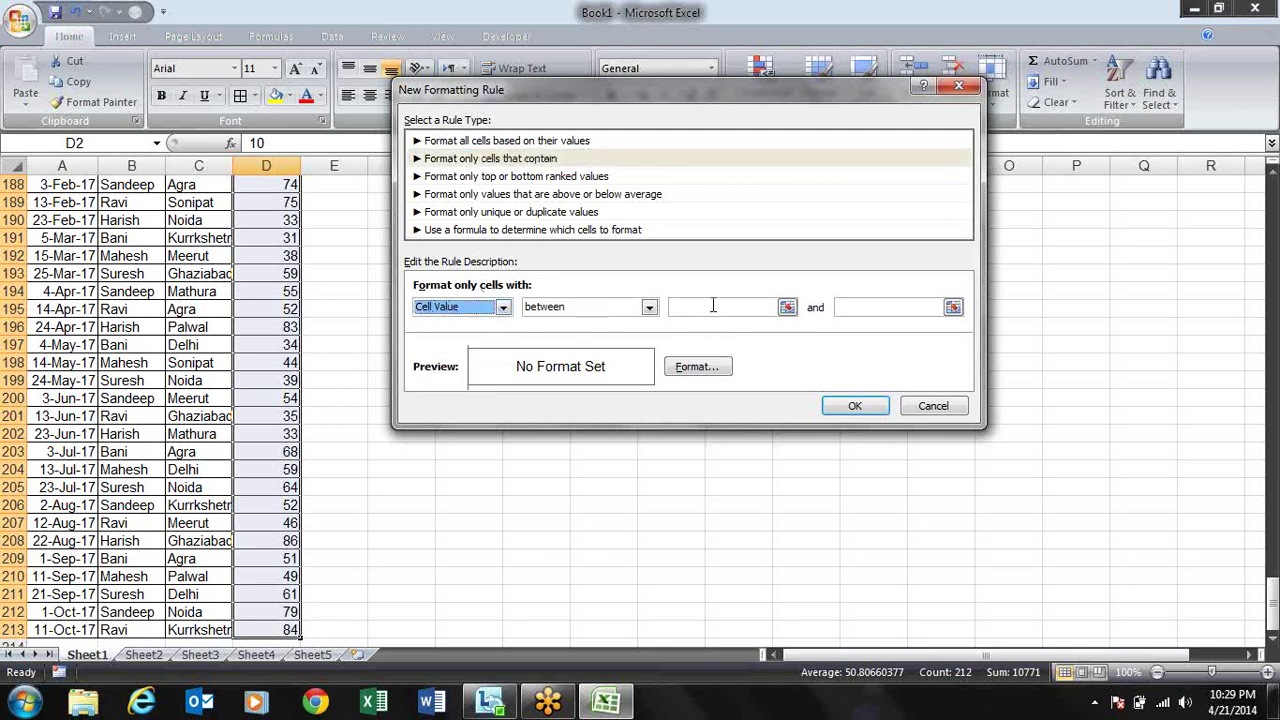
left_click(712, 306)
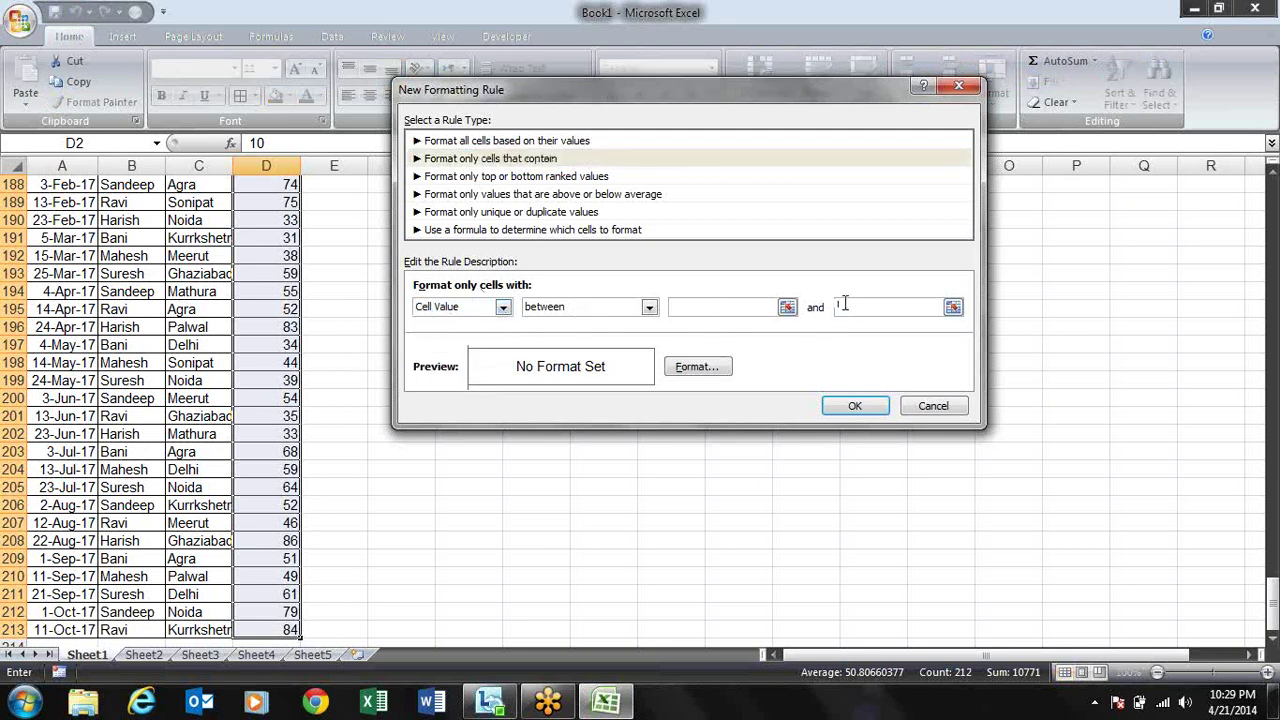
left_click(695, 368)
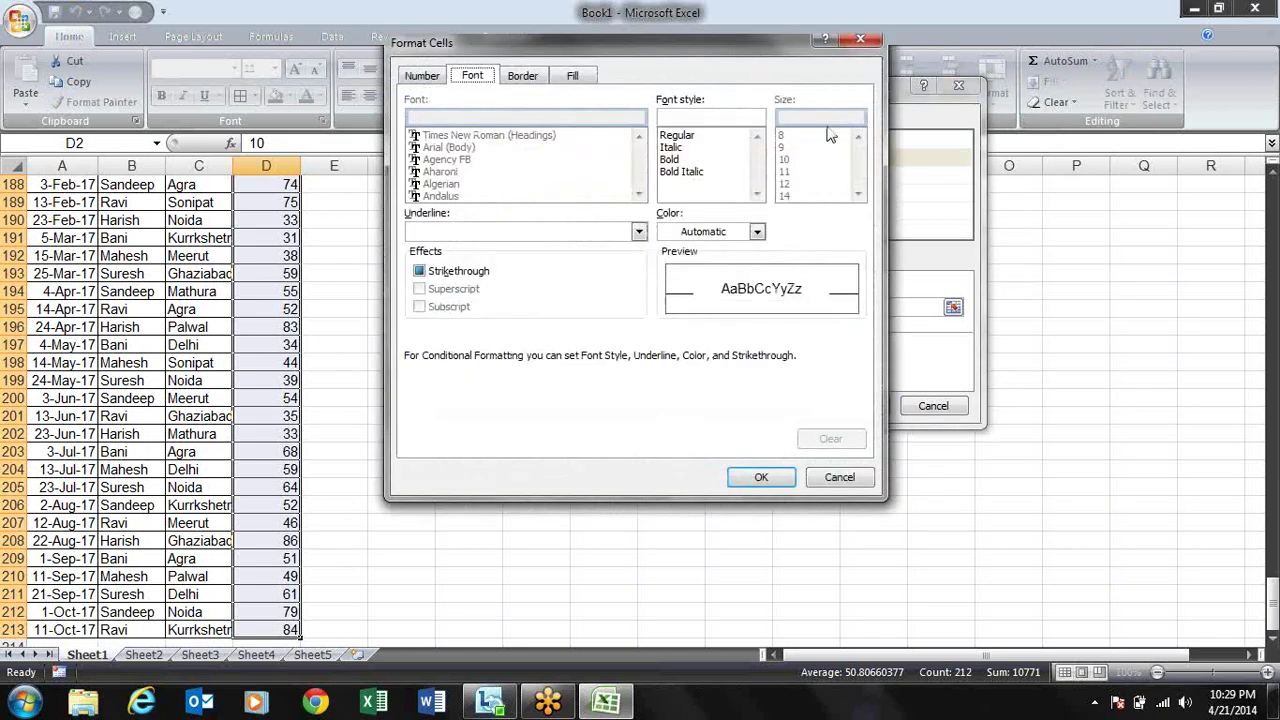
left_click(861, 40)
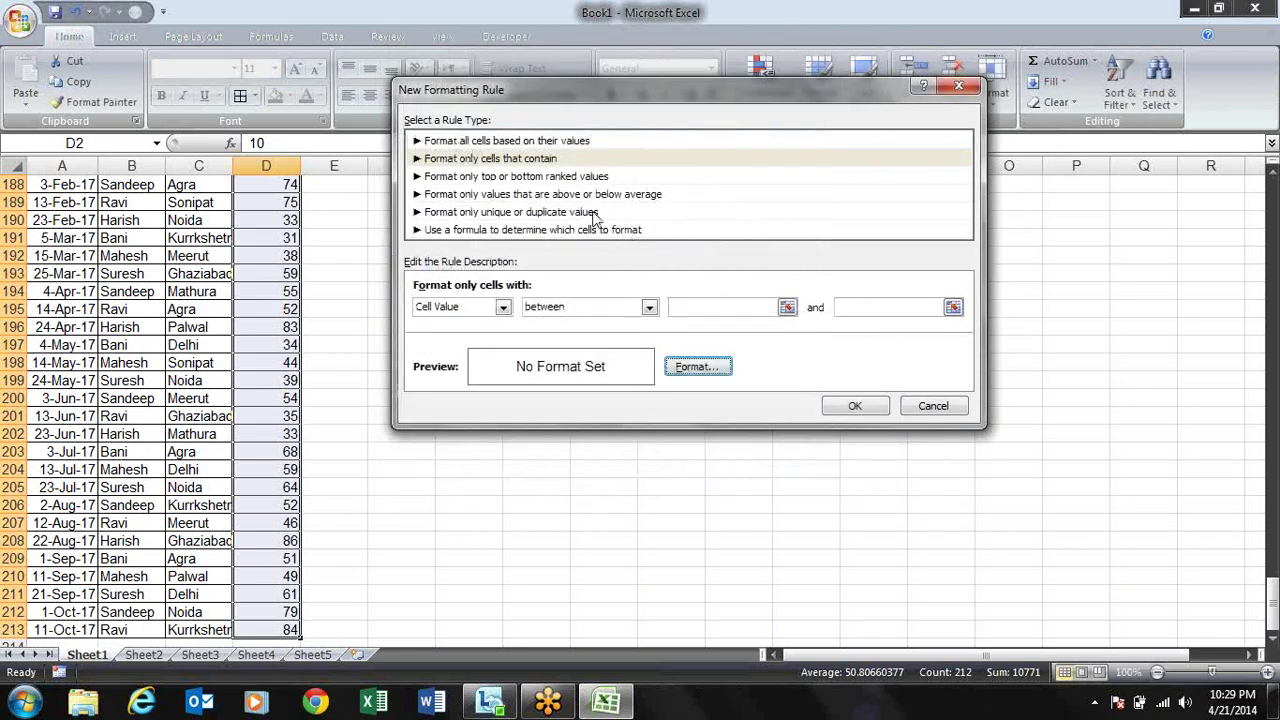
- Try Specific Text conditions: containing, not containing, beginning with, ending with
left_click(504, 308)
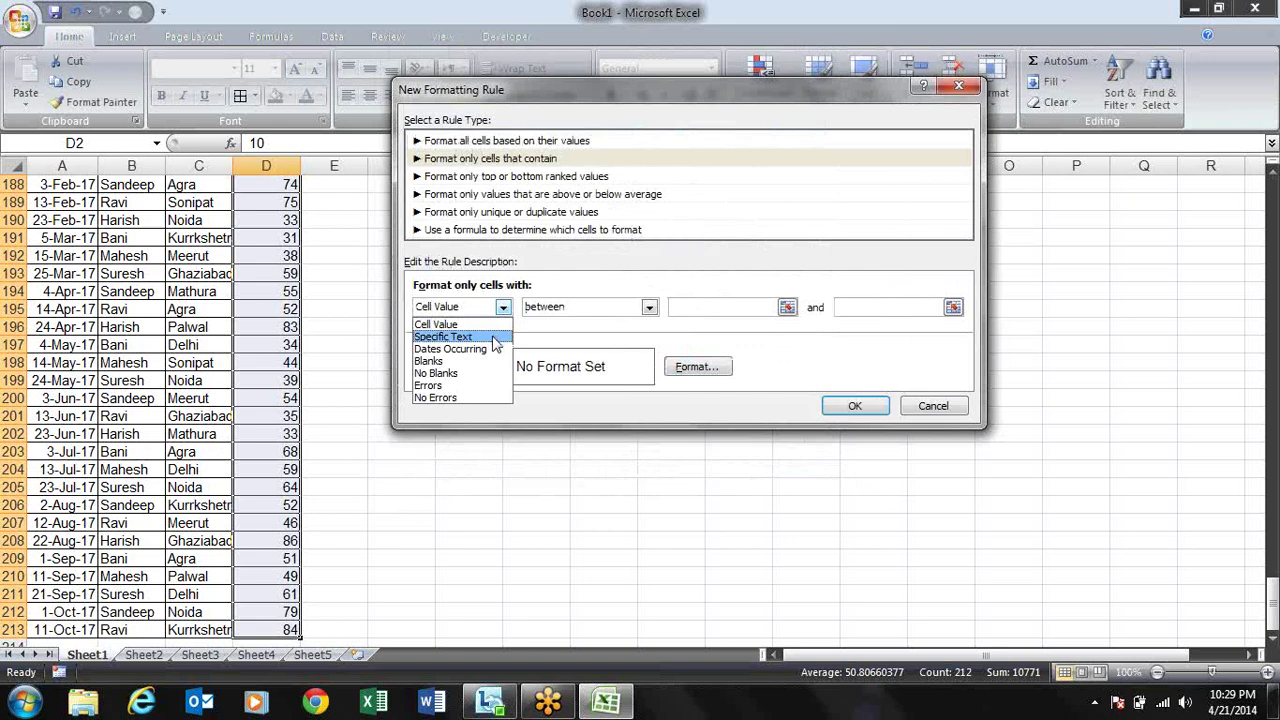
left_click(497, 337)
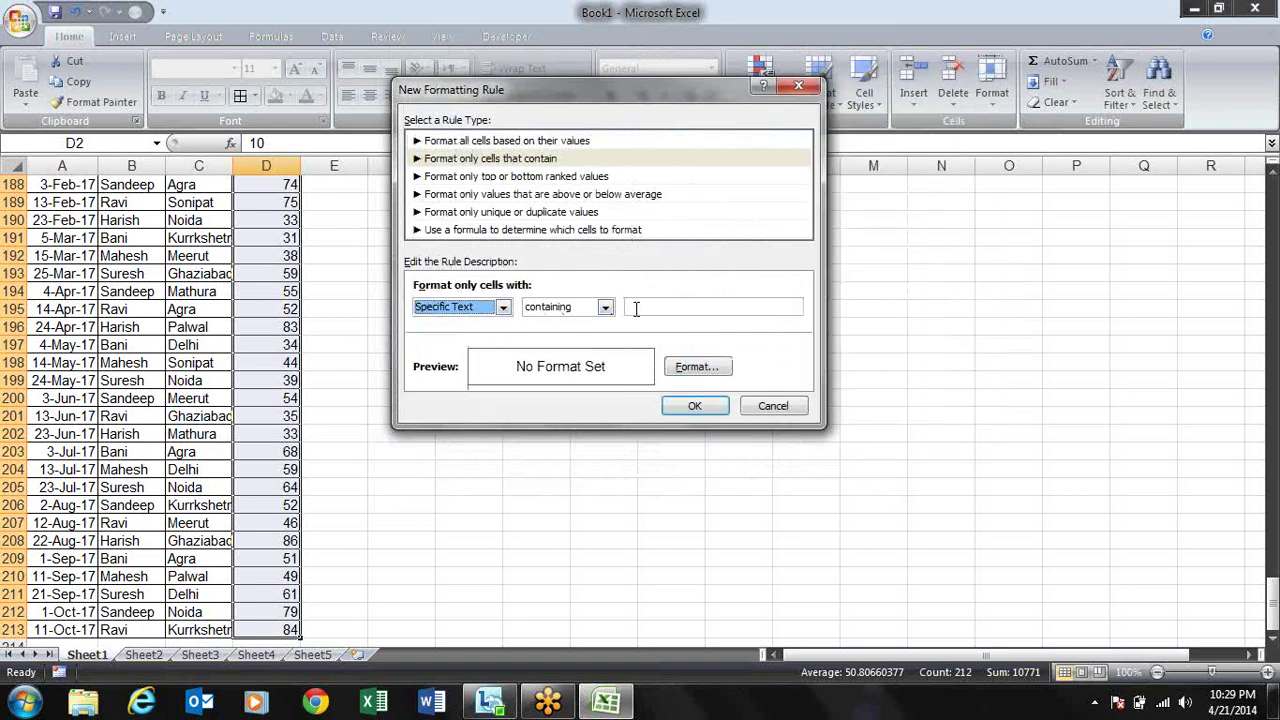
left_click(606, 309)
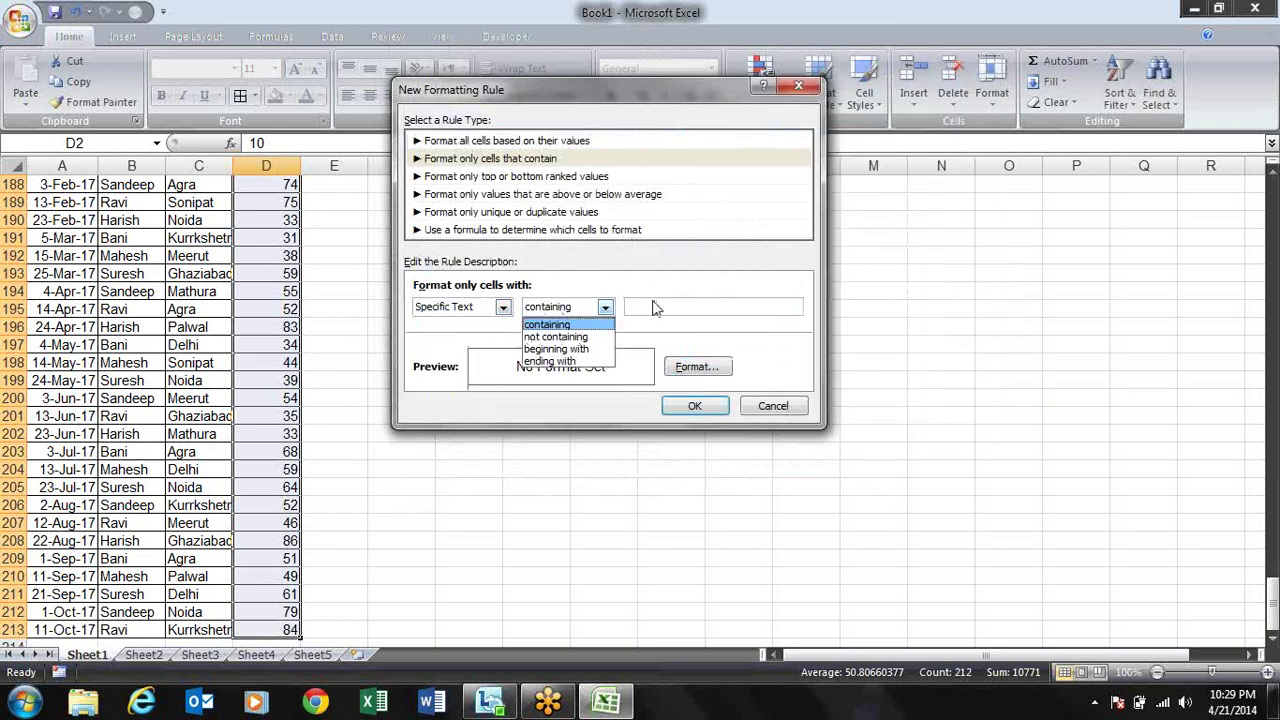
left_click(658, 306)
left_click(606, 310)
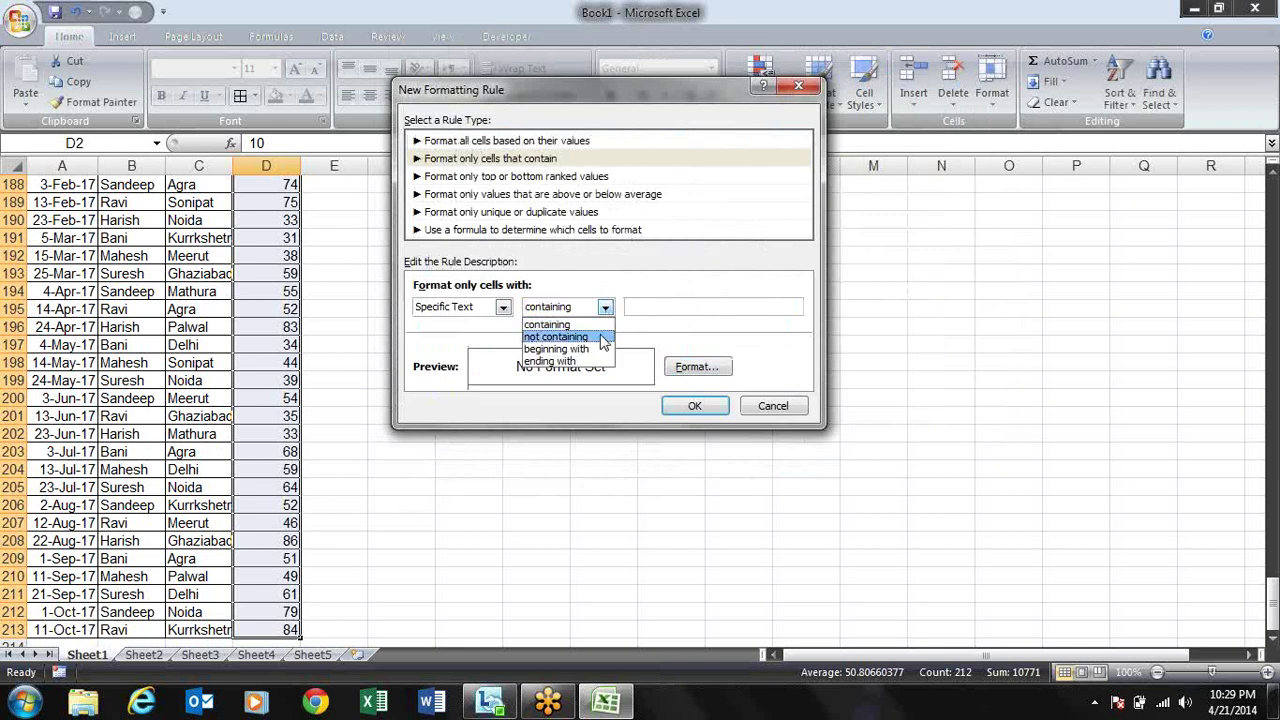
left_click(603, 338)
left_click(606, 310)
left_click(600, 352)
left_click(661, 308)
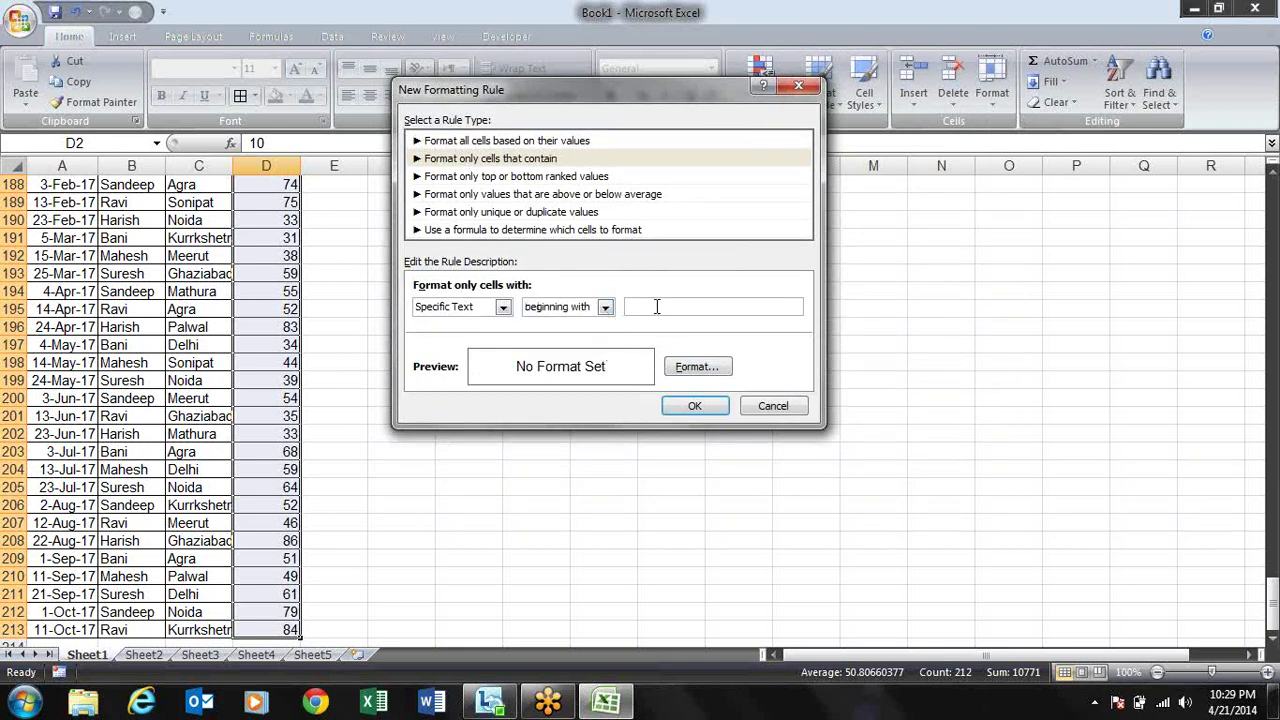
left_click(606, 308)
left_click(598, 361)
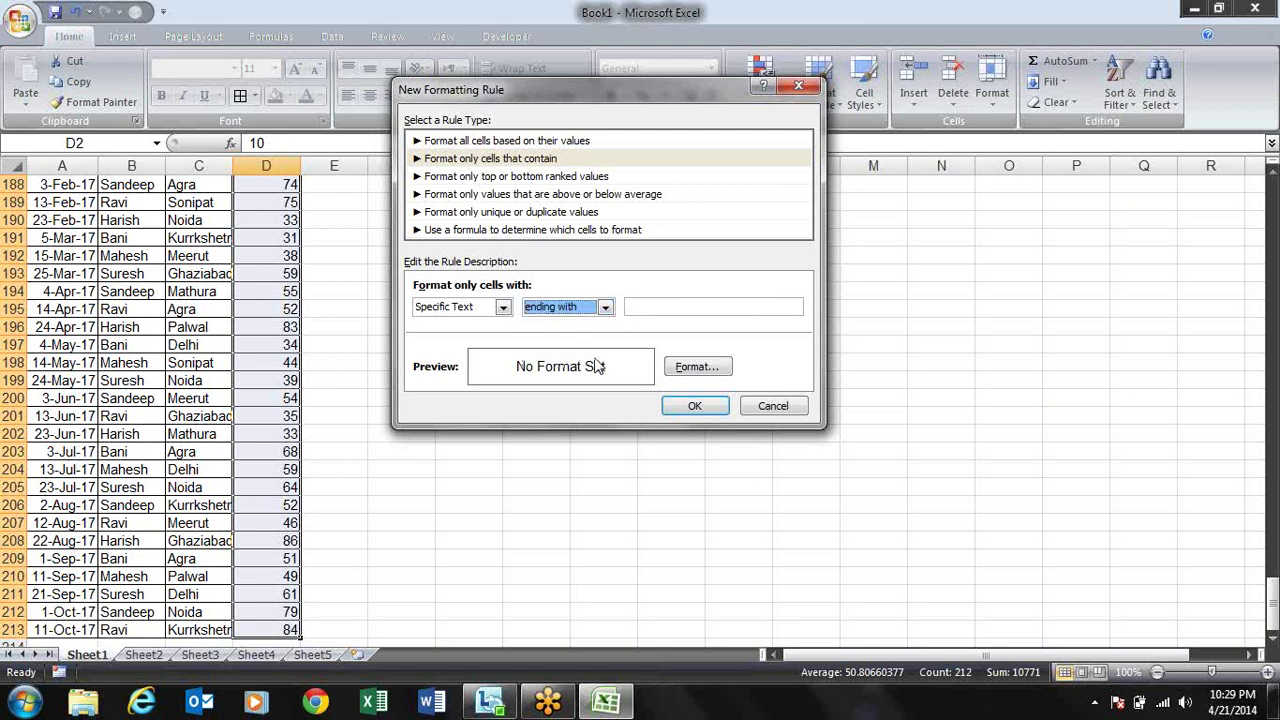
- Try Dates Occurring, Blanks, No Blanks, Errors and No Errors, then switch to top/bottom ranked values
left_click(505, 309)
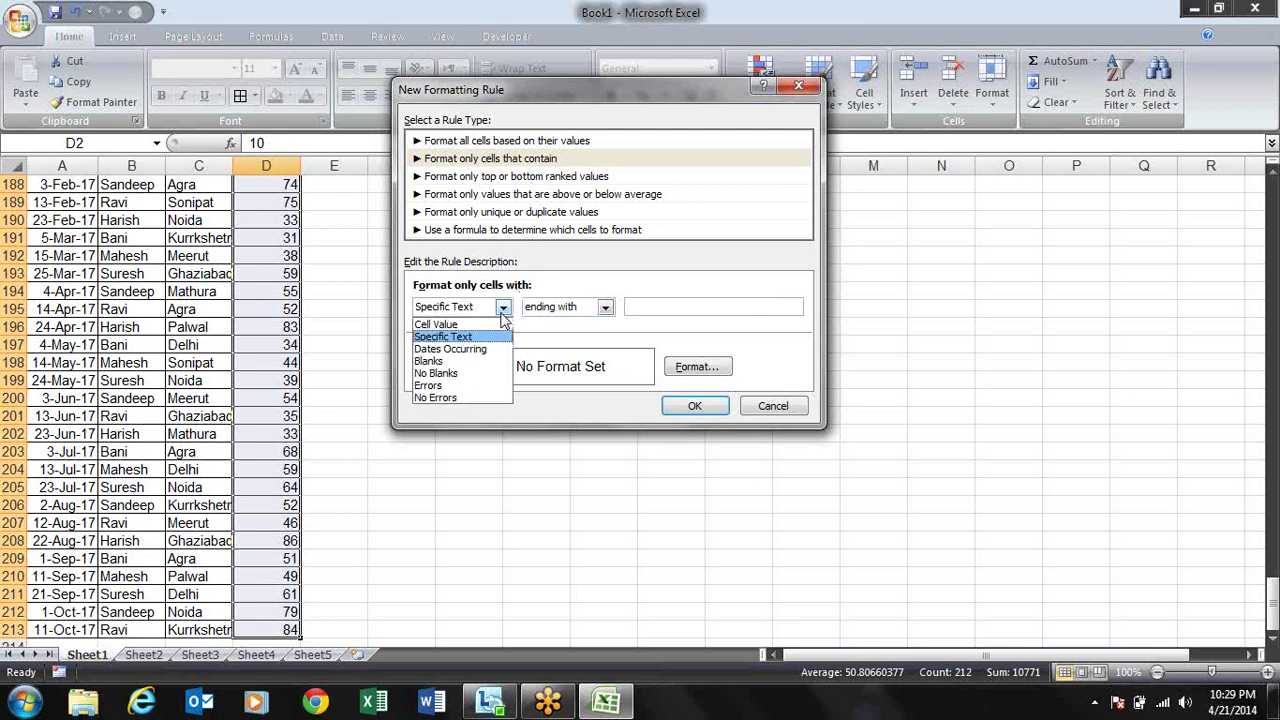
left_click(498, 350)
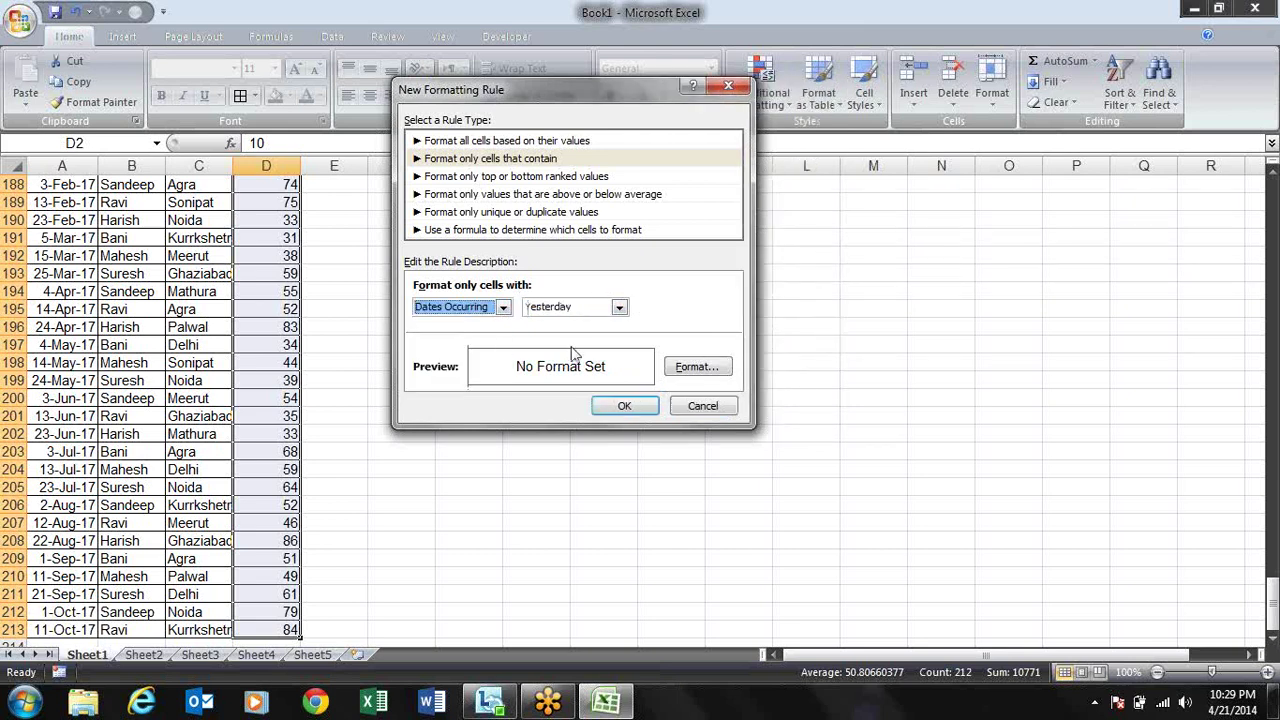
left_click(619, 309)
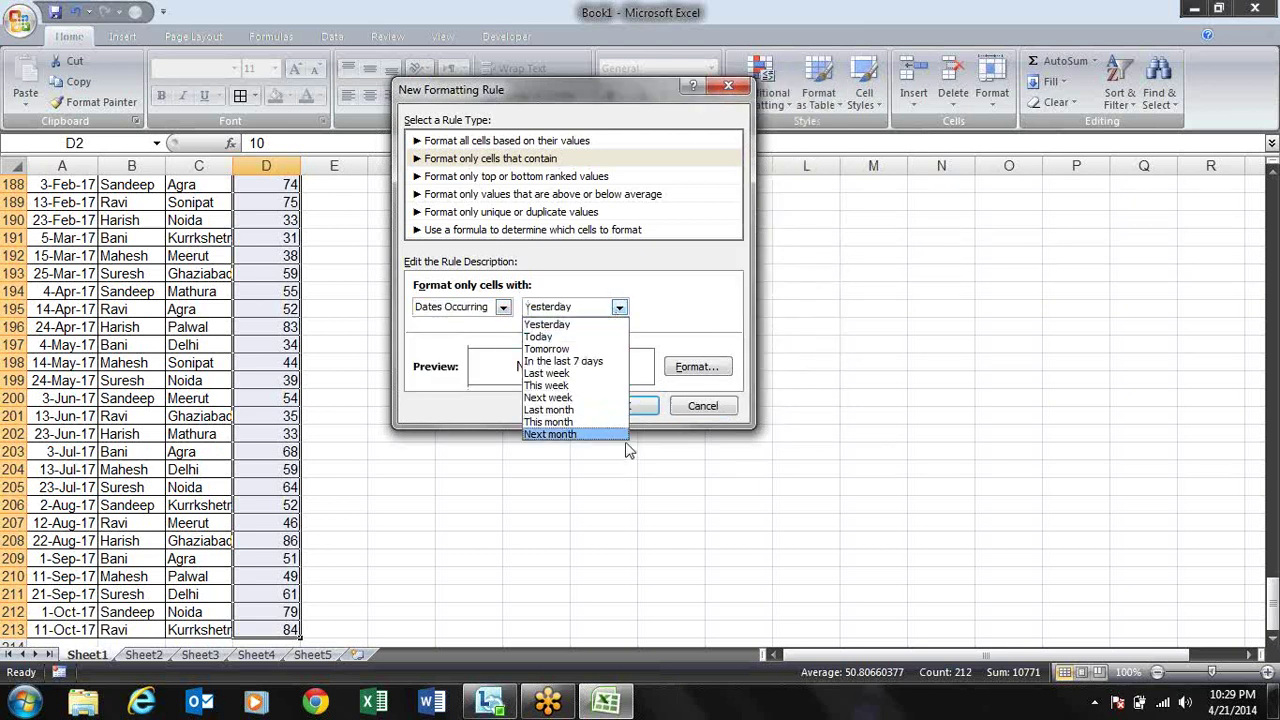
left_click(666, 305)
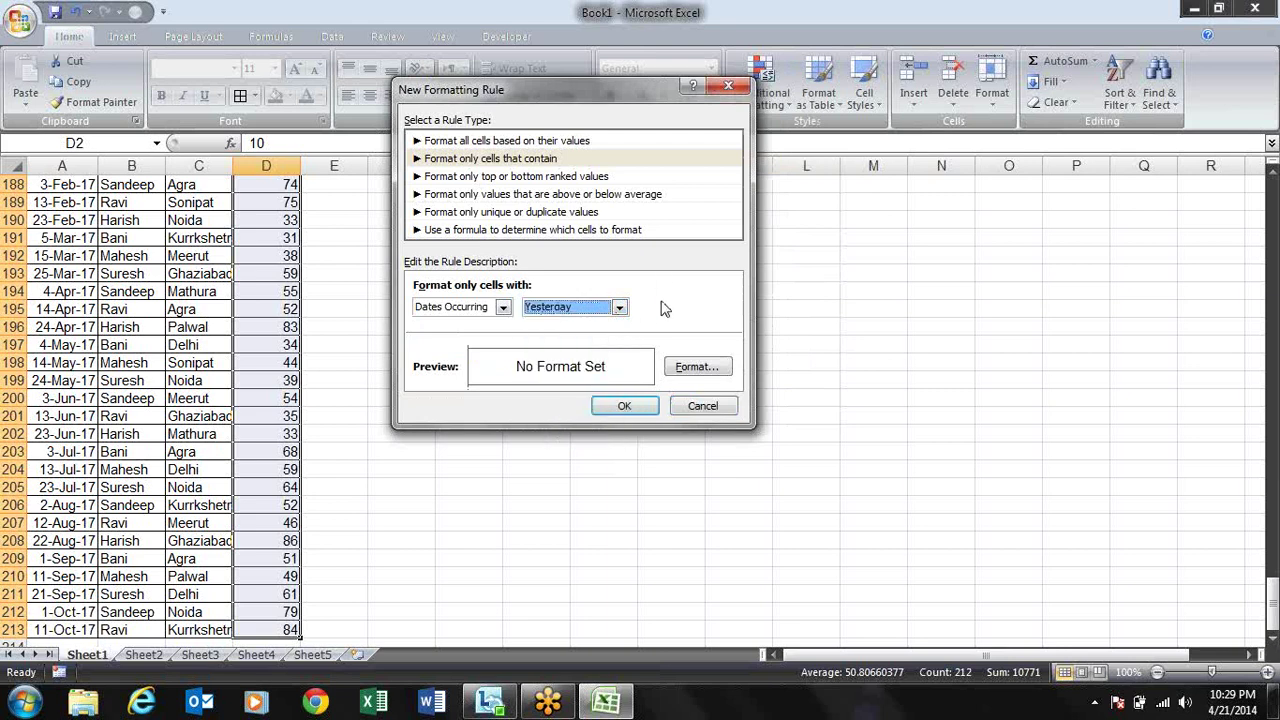
left_click(504, 308)
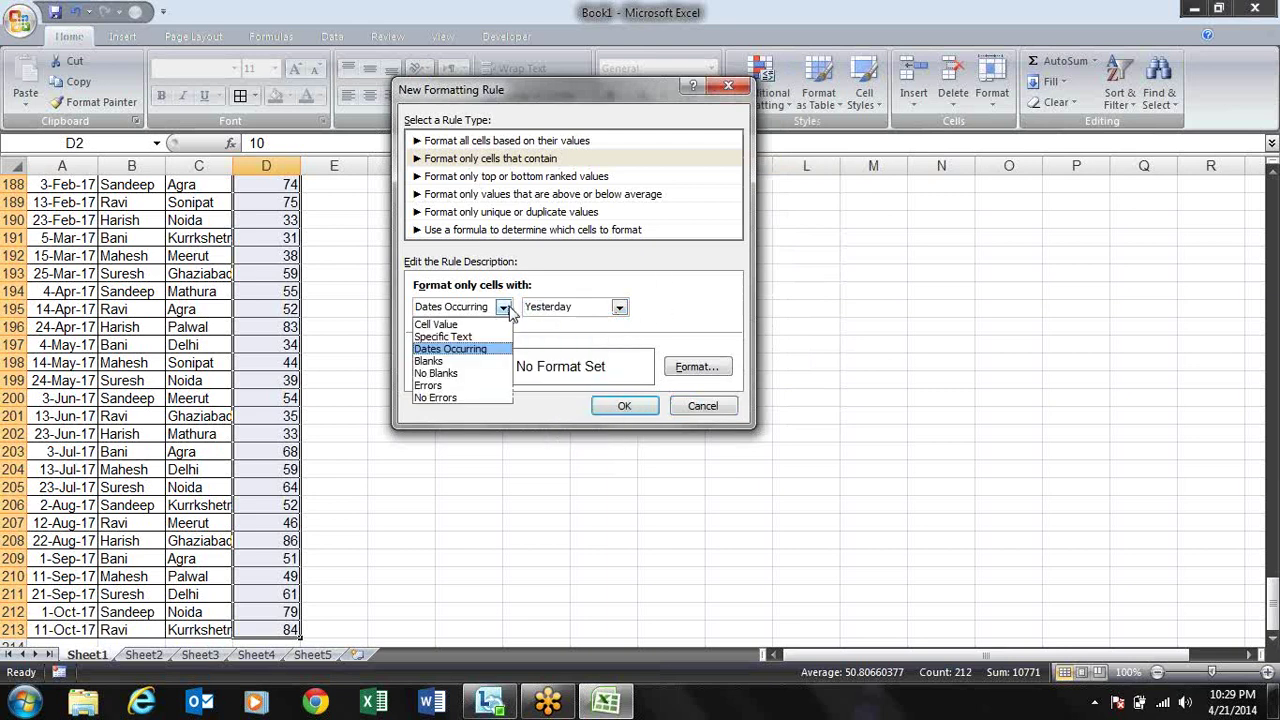
left_click(500, 359)
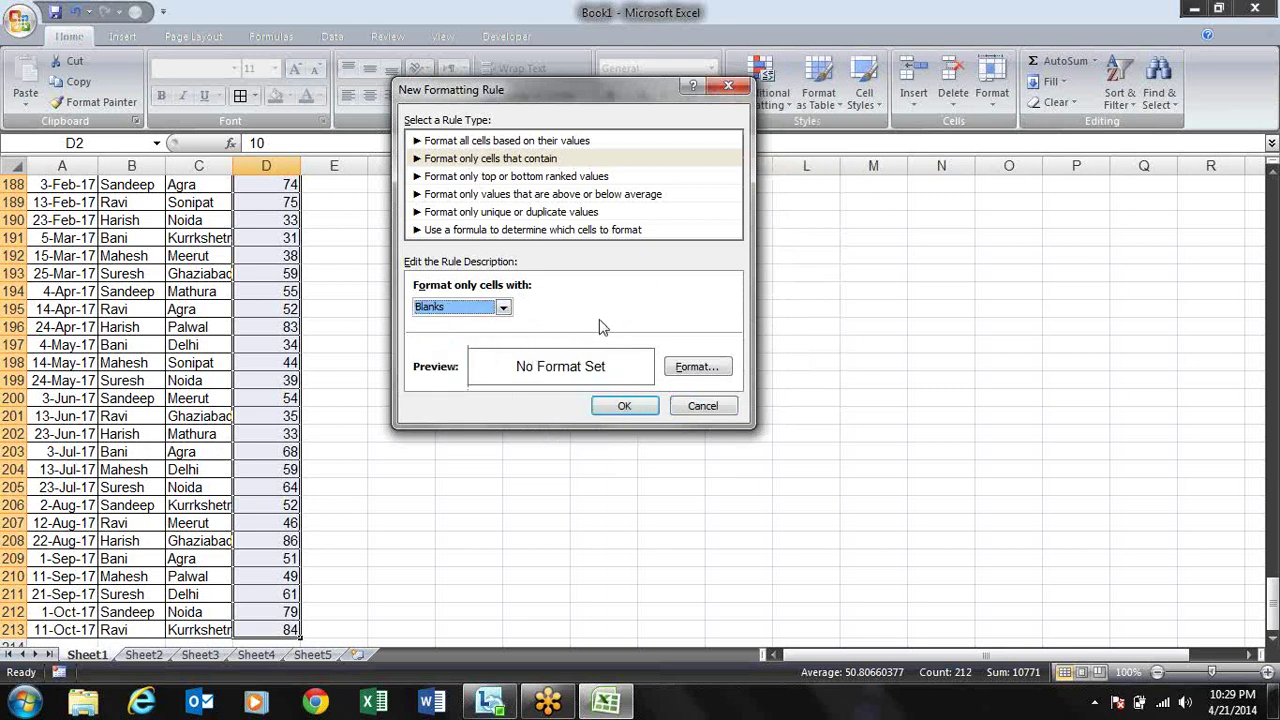
left_click(503, 308)
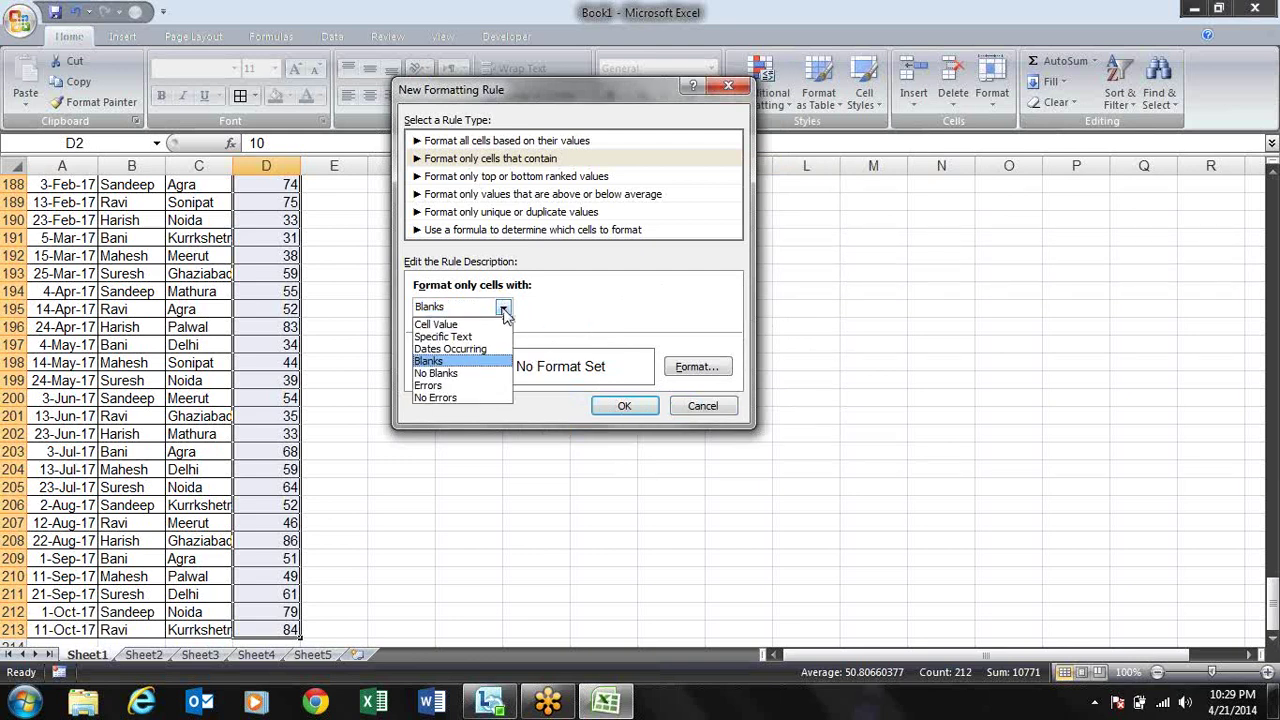
left_click(493, 375)
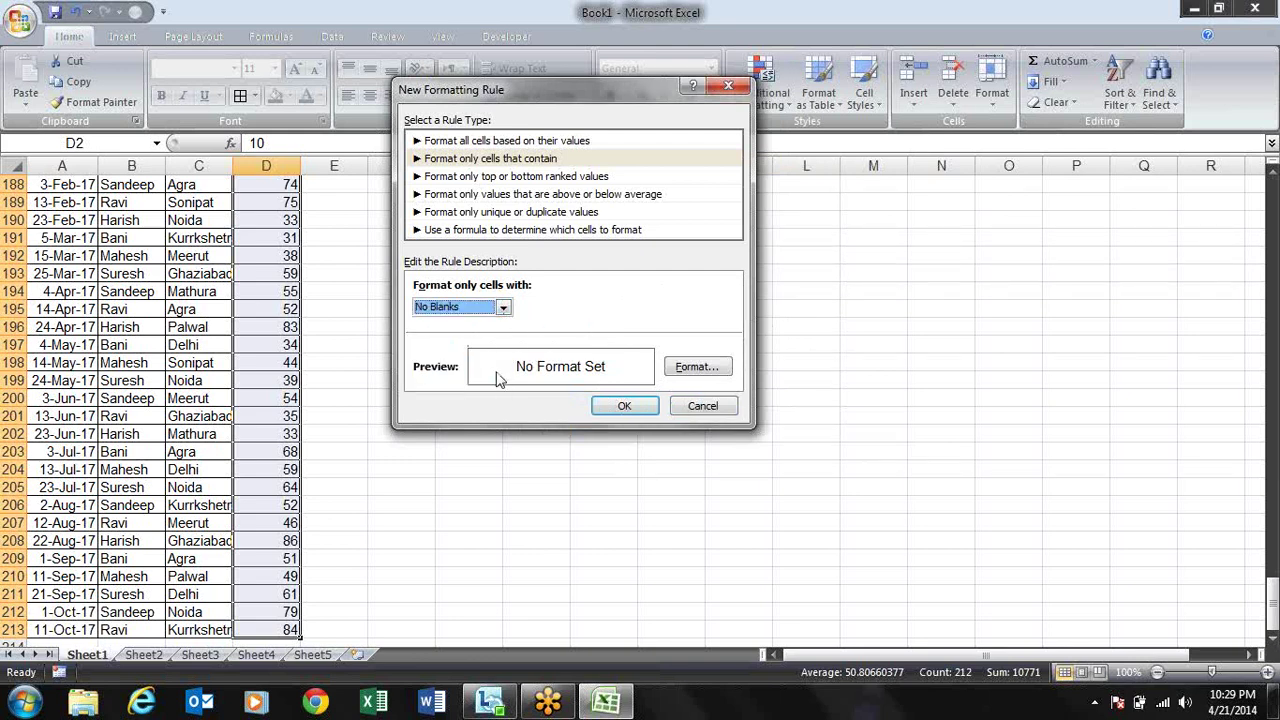
left_click(504, 308)
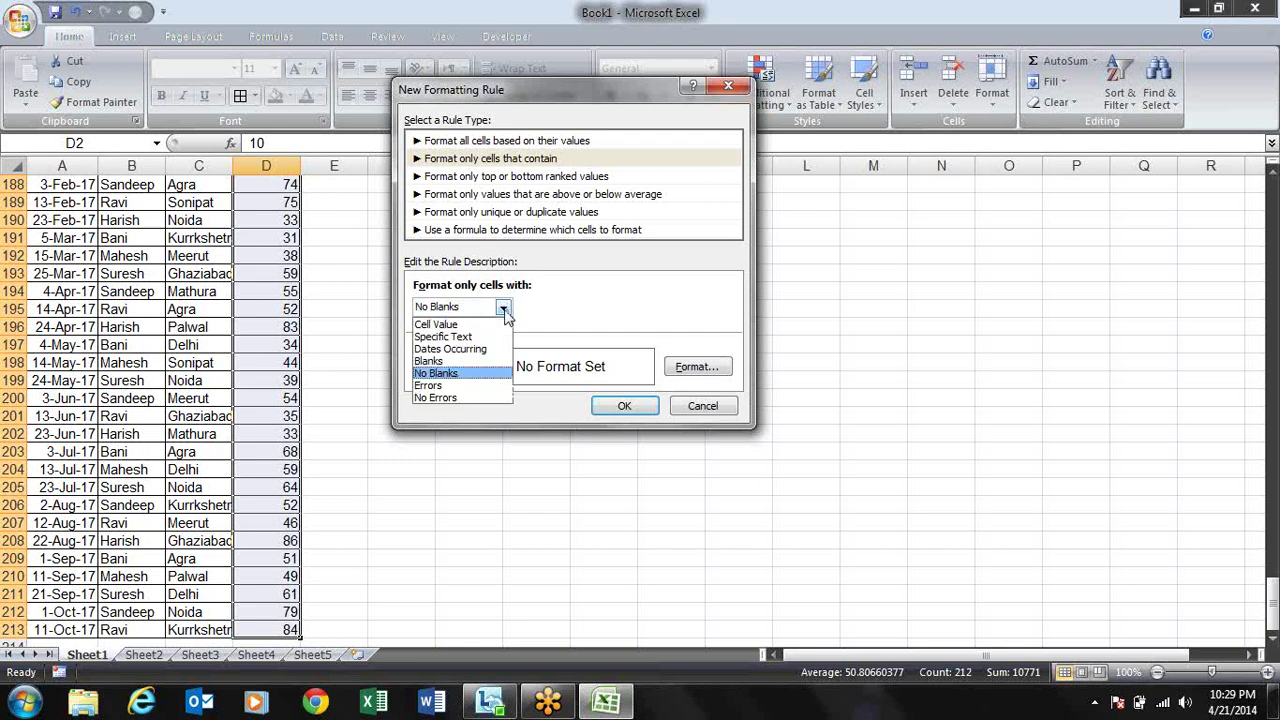
left_click(487, 388)
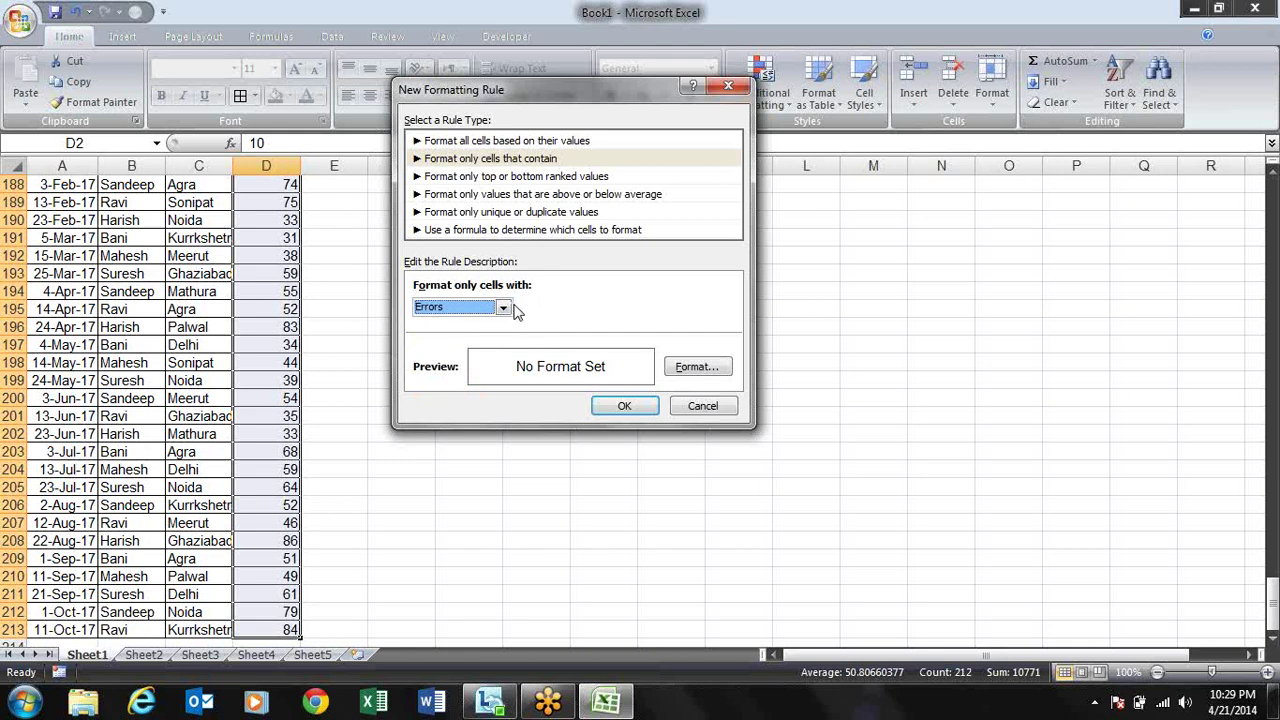
left_click(504, 309)
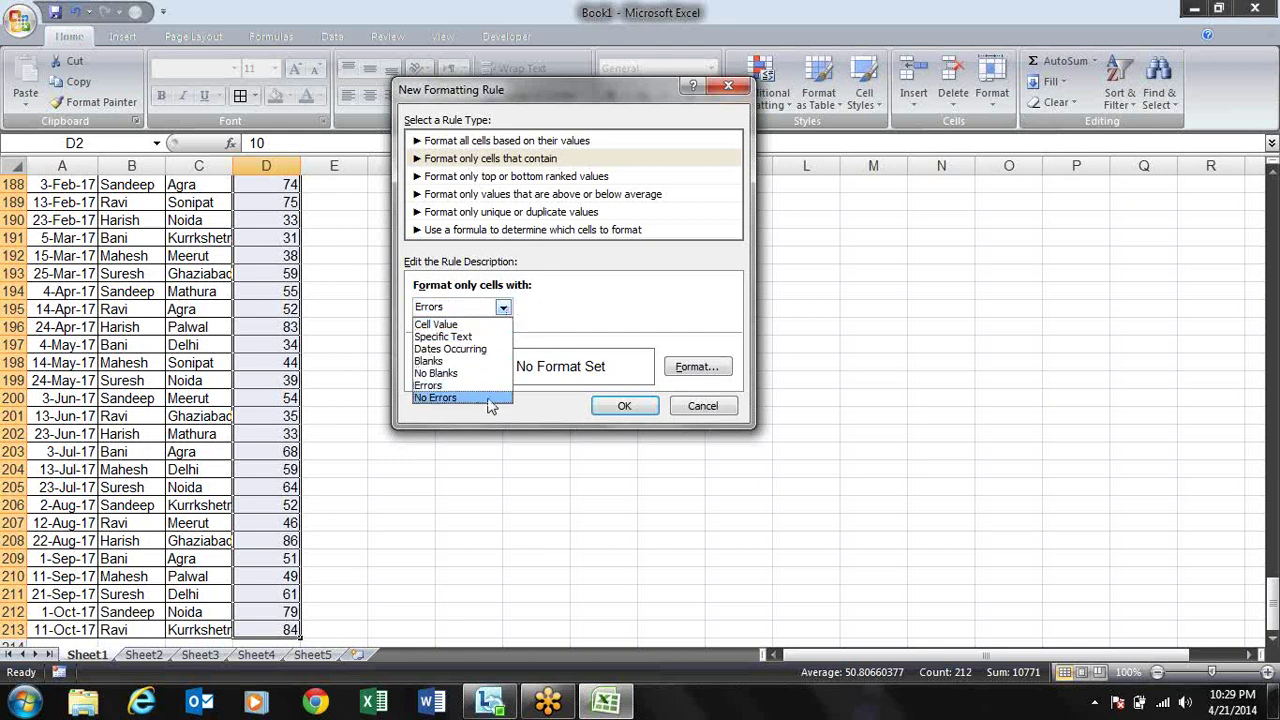
left_click(487, 398)
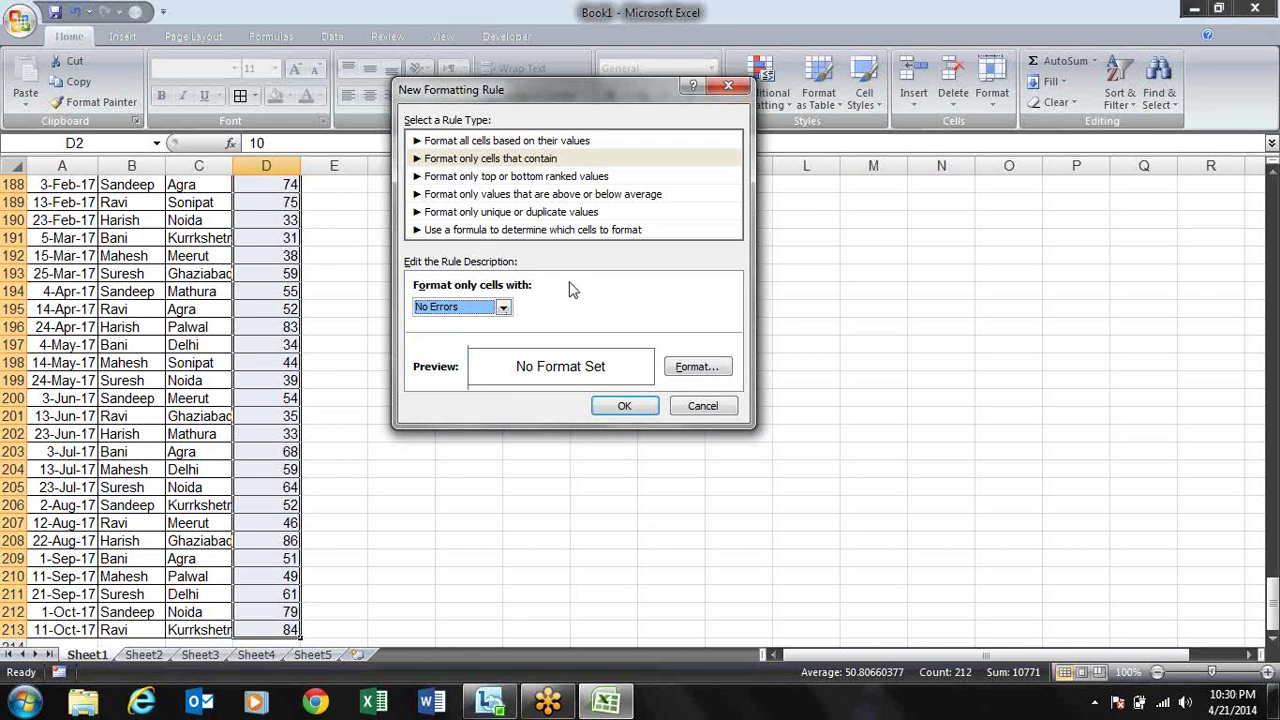
left_click(606, 176)
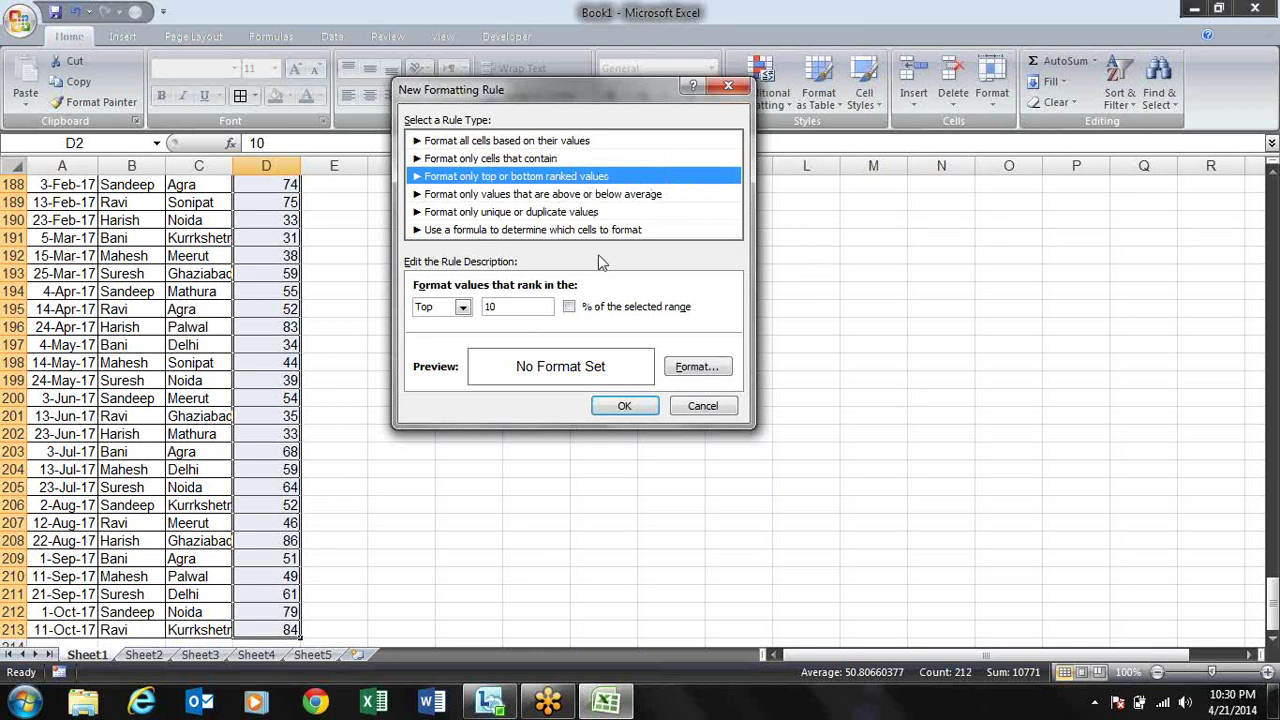
- Review the Top 10 ranking options, keeping Top and toggling % of the selected range
left_click(462, 308)
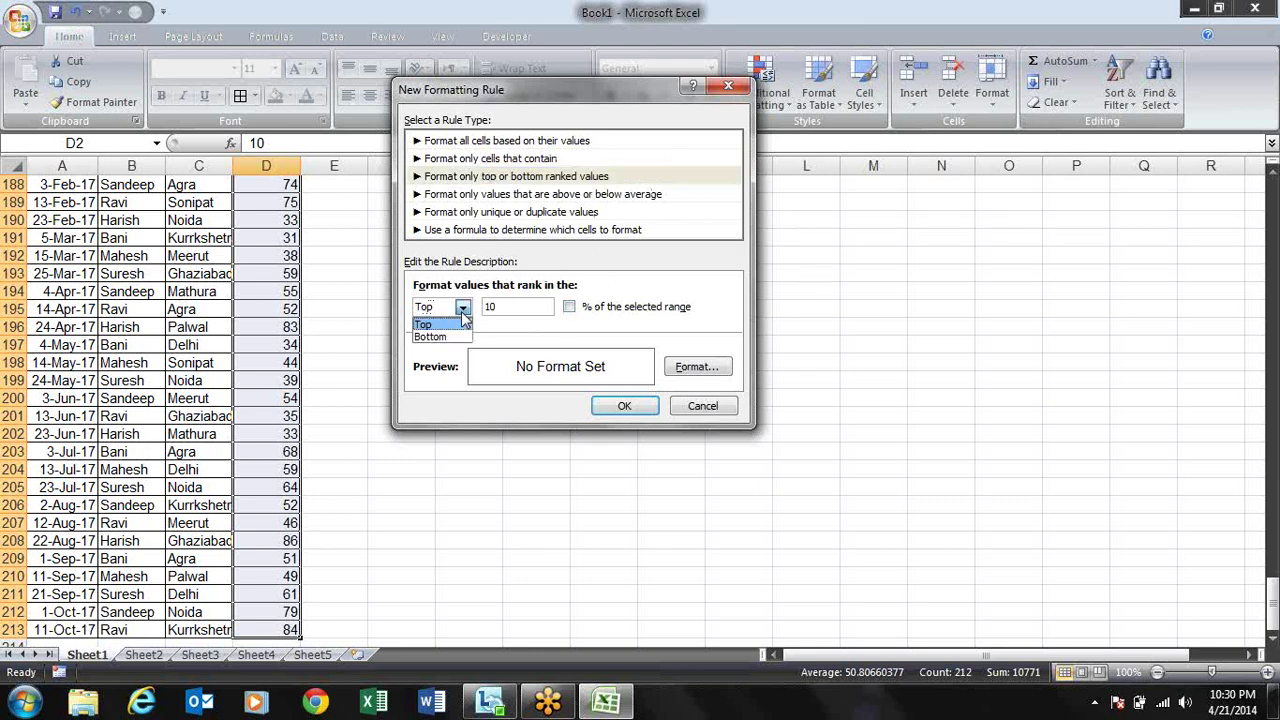
left_click(612, 292)
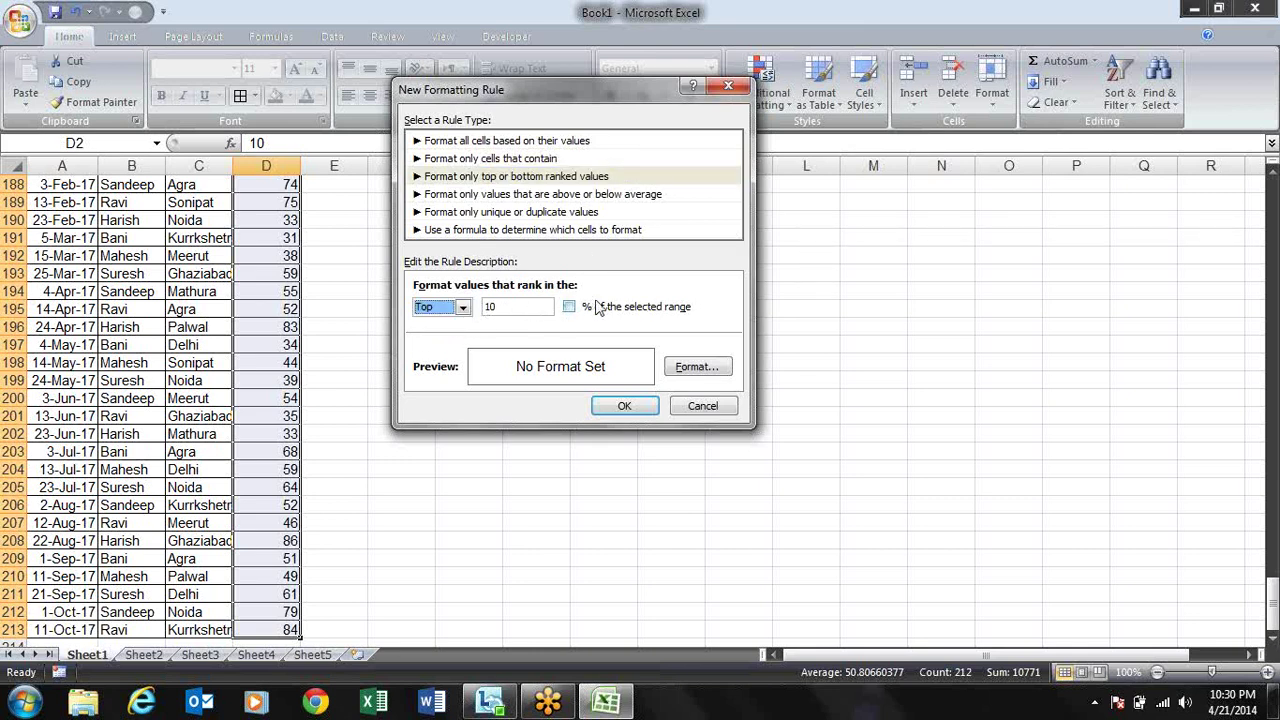
left_click(570, 308)
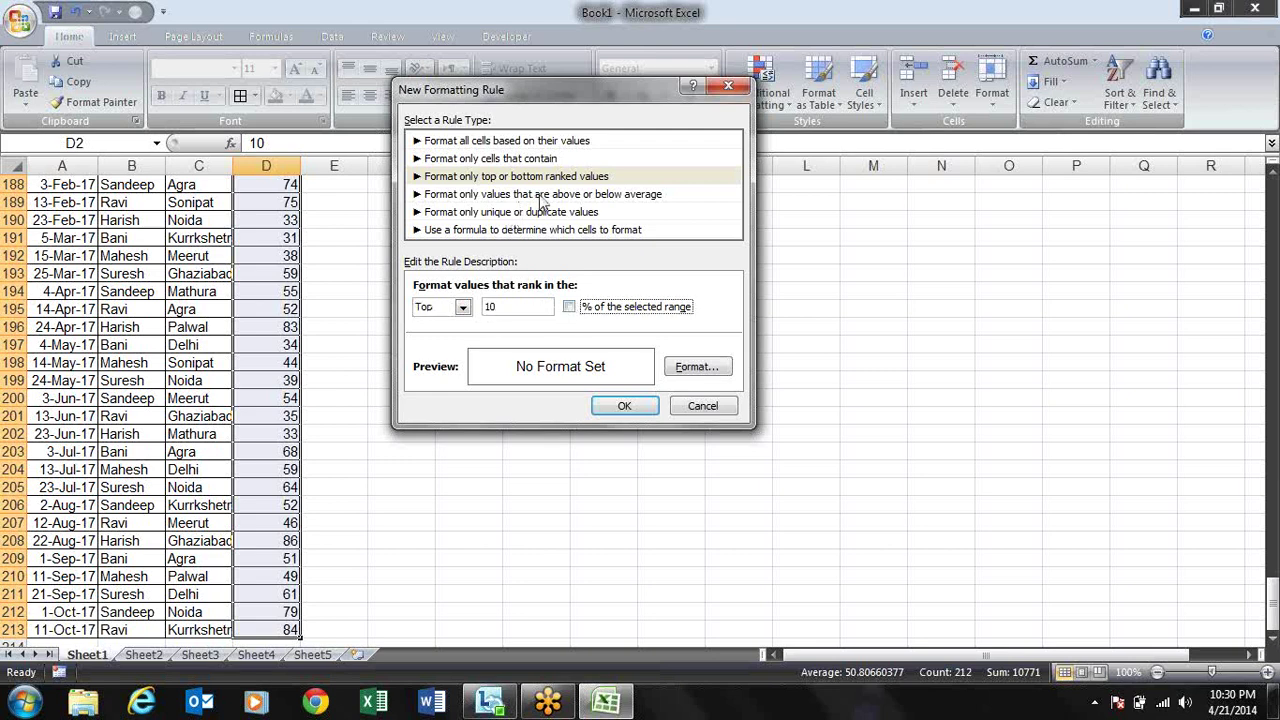
left_click(463, 307)
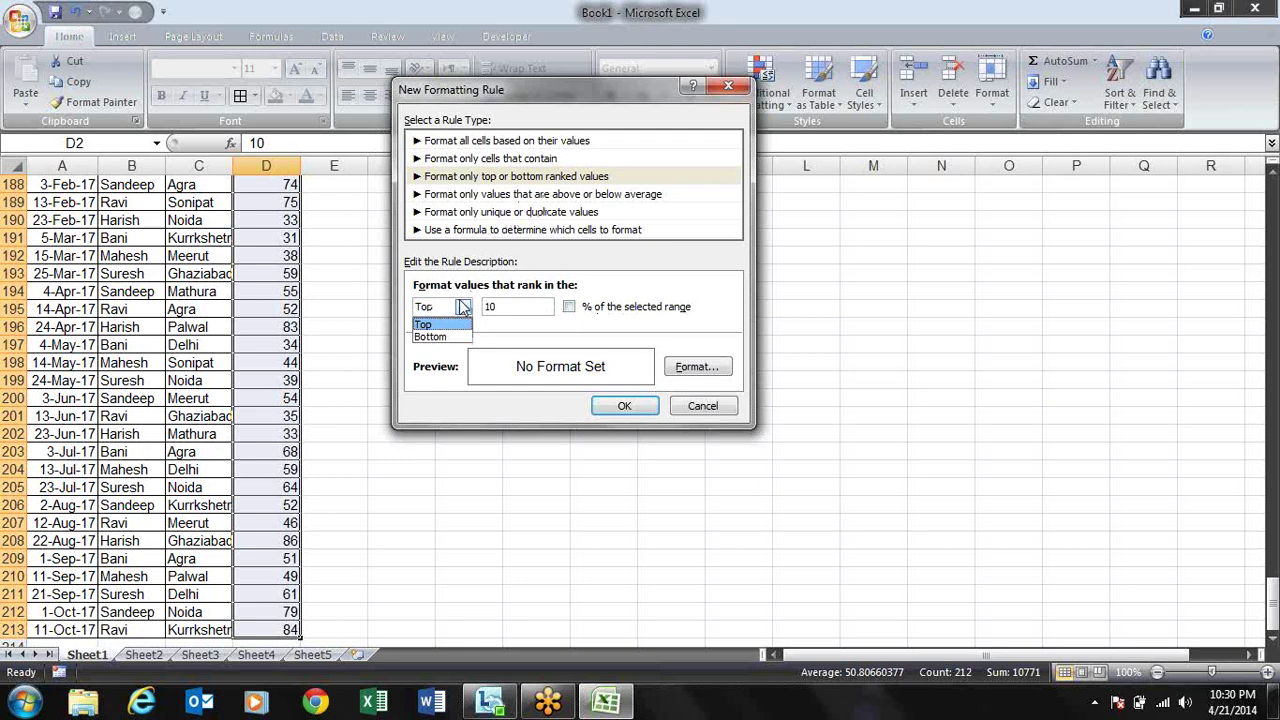
left_click(620, 198)
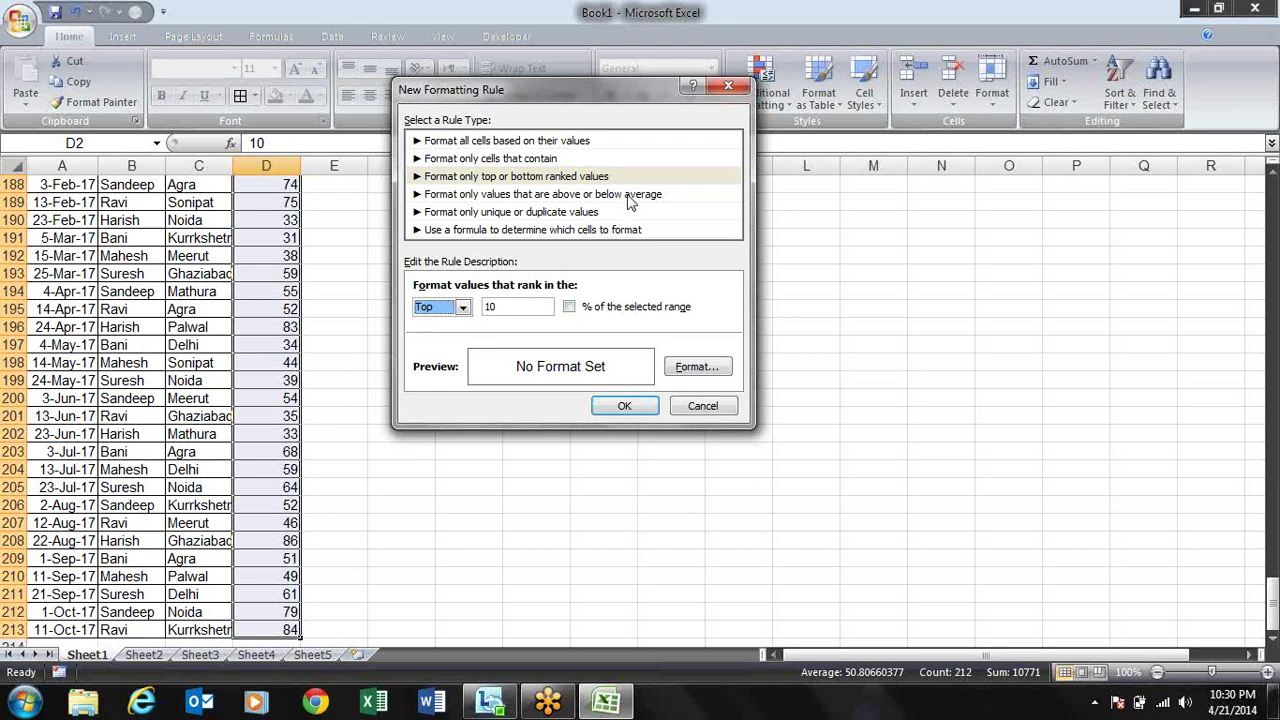
- Check the above-average option, then switch the rule type to unique or duplicate values
left_click(630, 198)
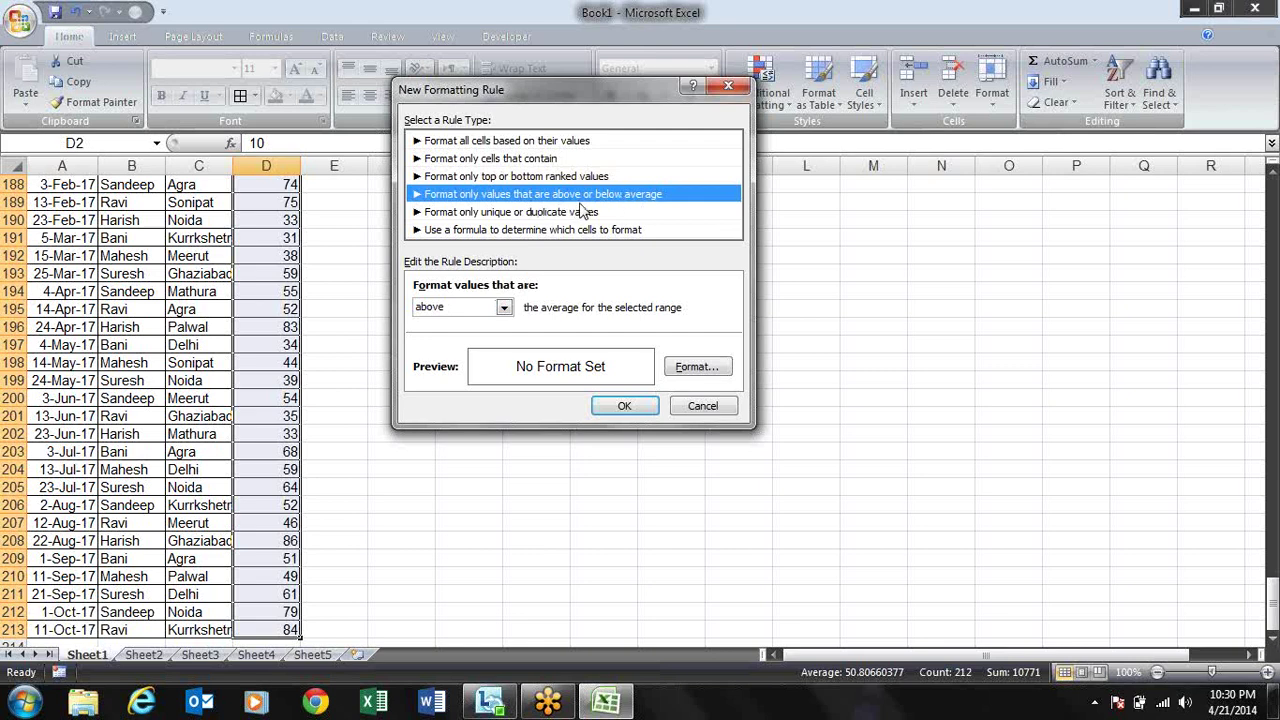
left_click(503, 310)
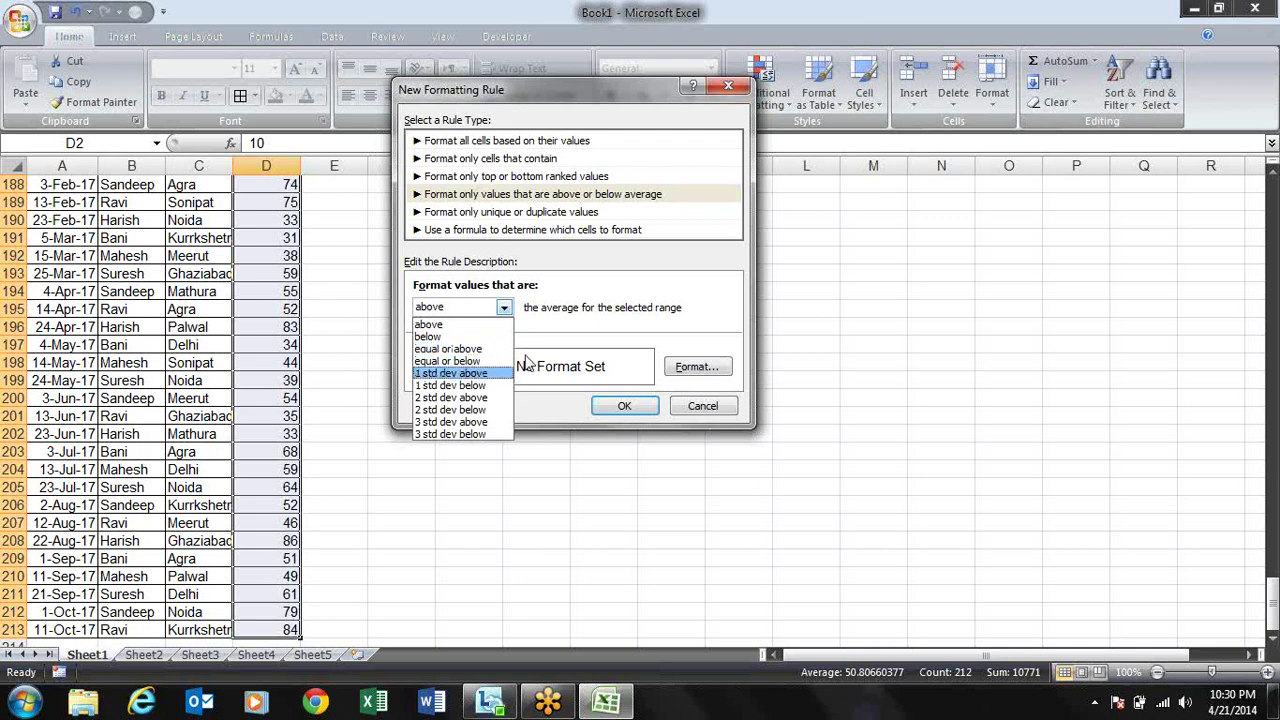
left_click(604, 293)
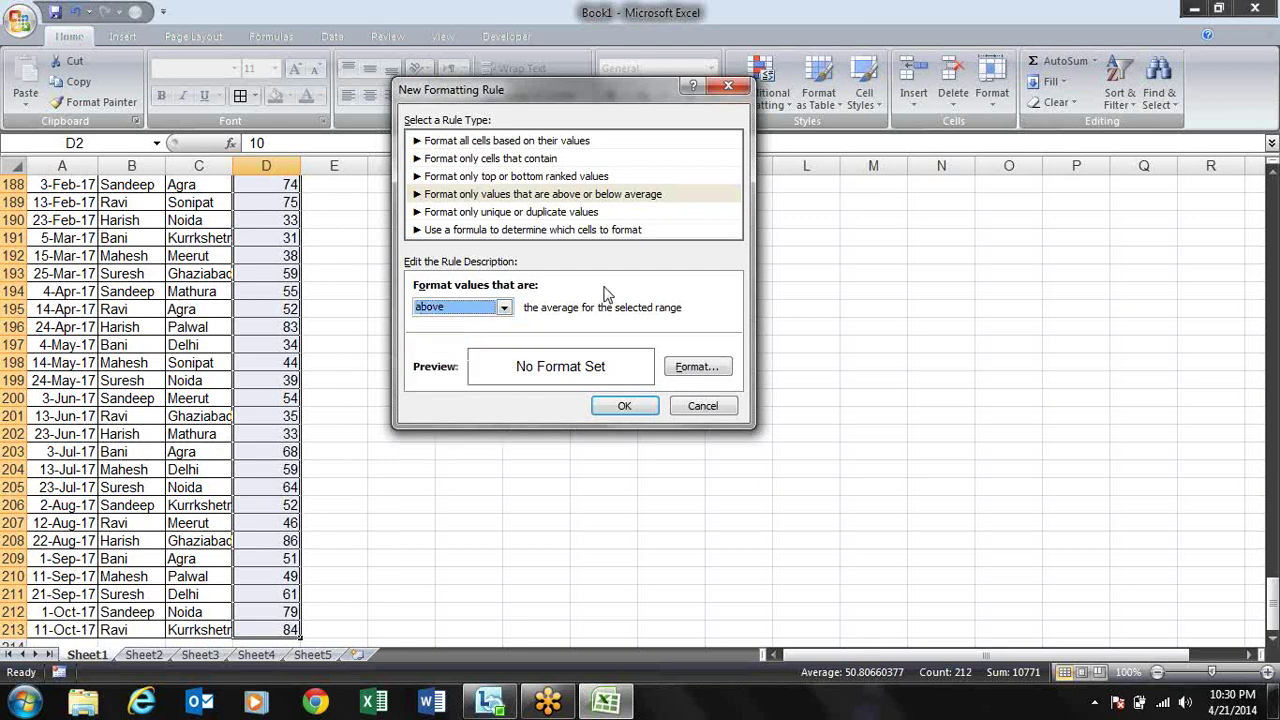
left_click(589, 214)
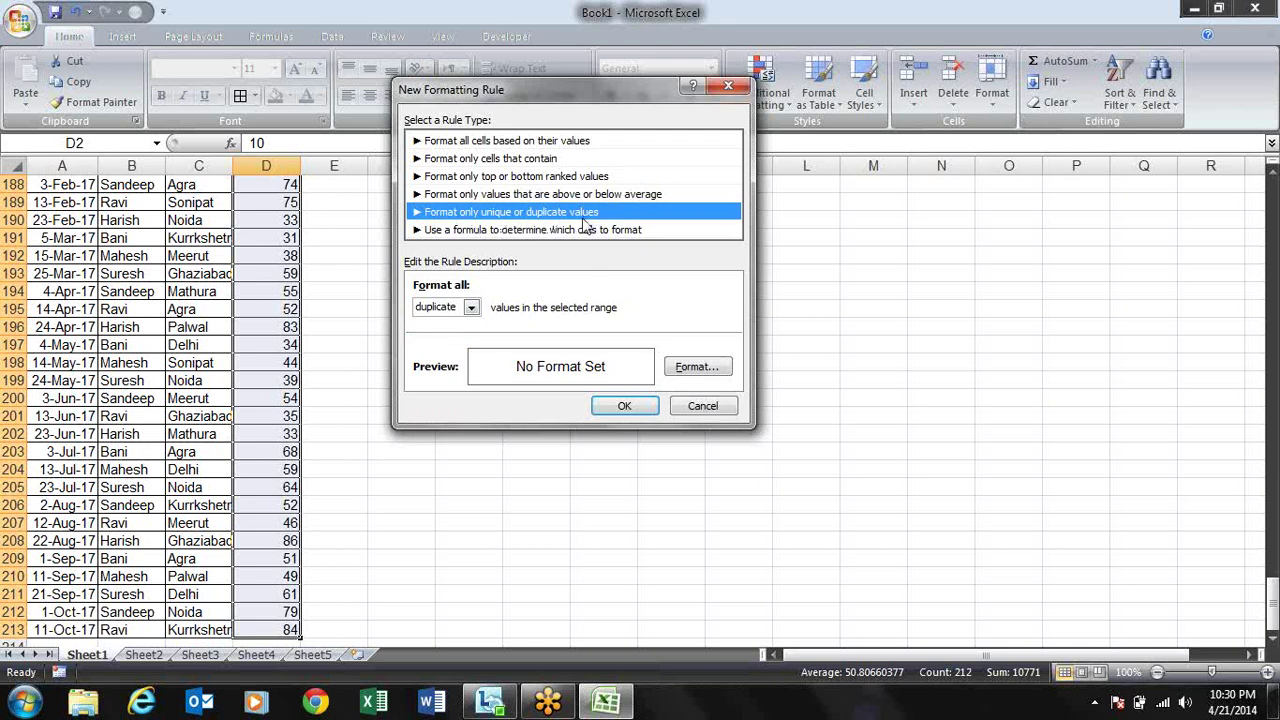
- Keep Duplicate, switch to a formula-based rule type, then cancel the new rule
left_click(470, 307)
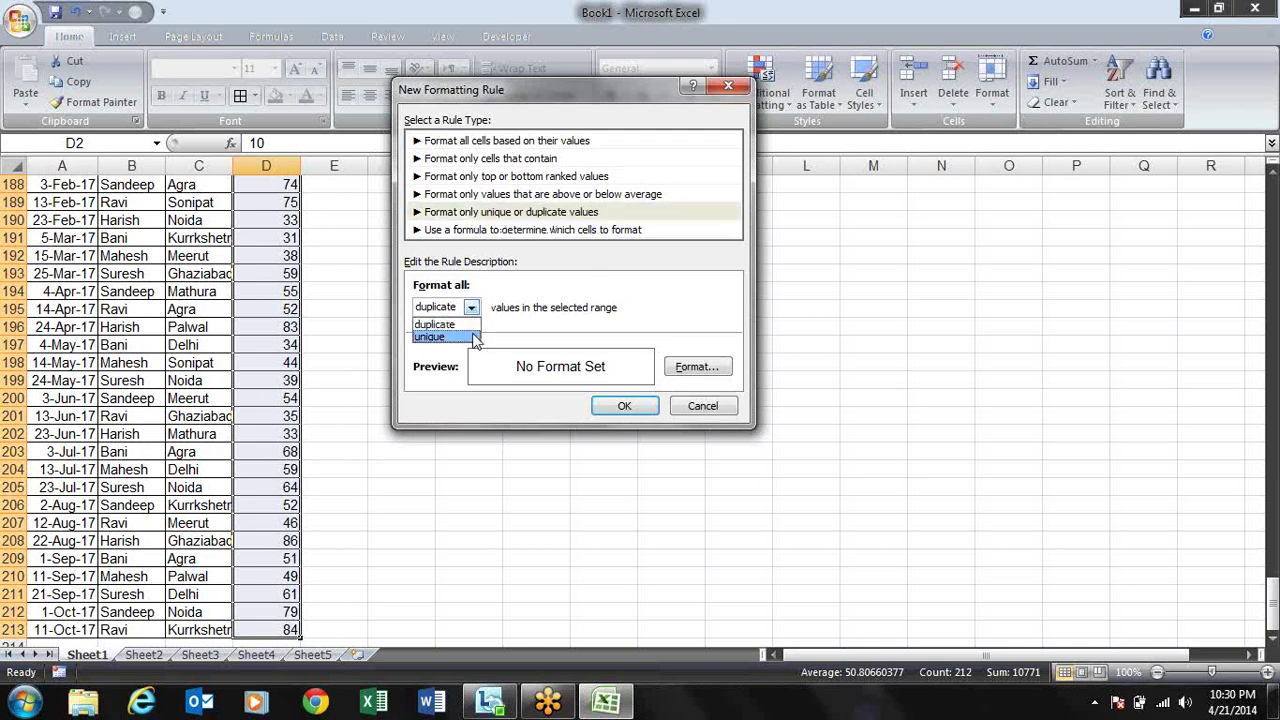
left_click(542, 312)
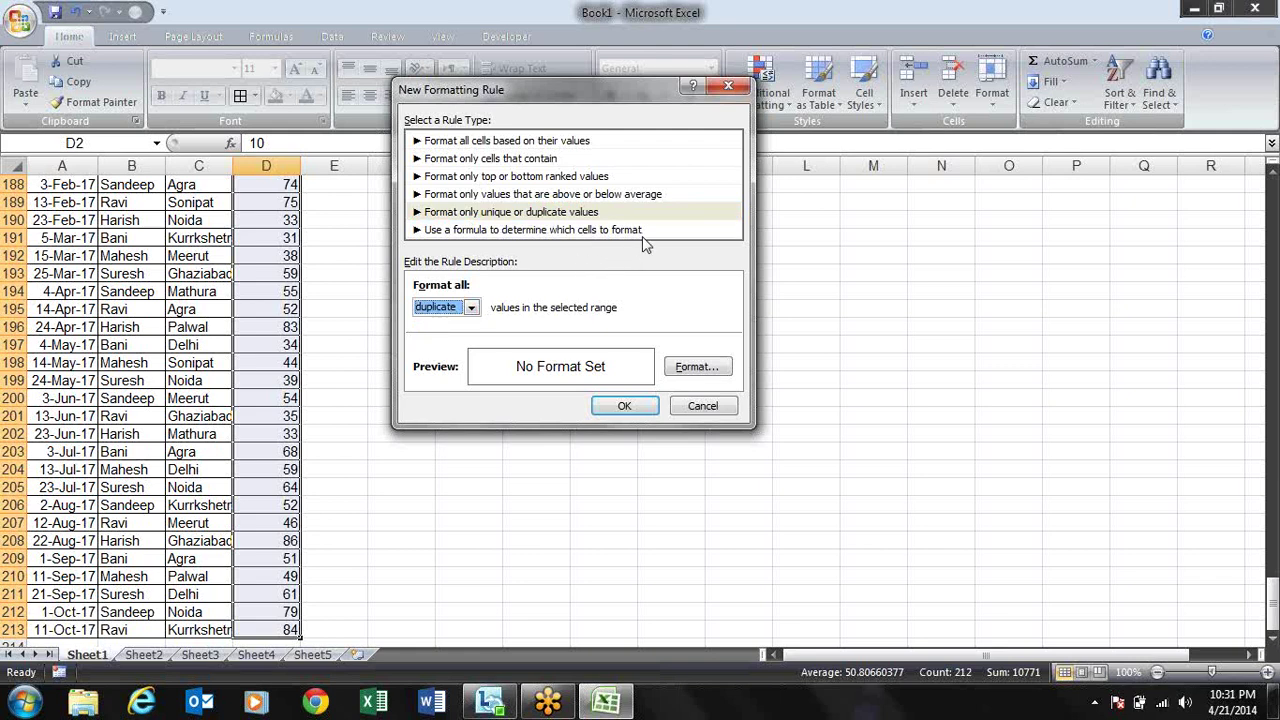
left_click(644, 231)
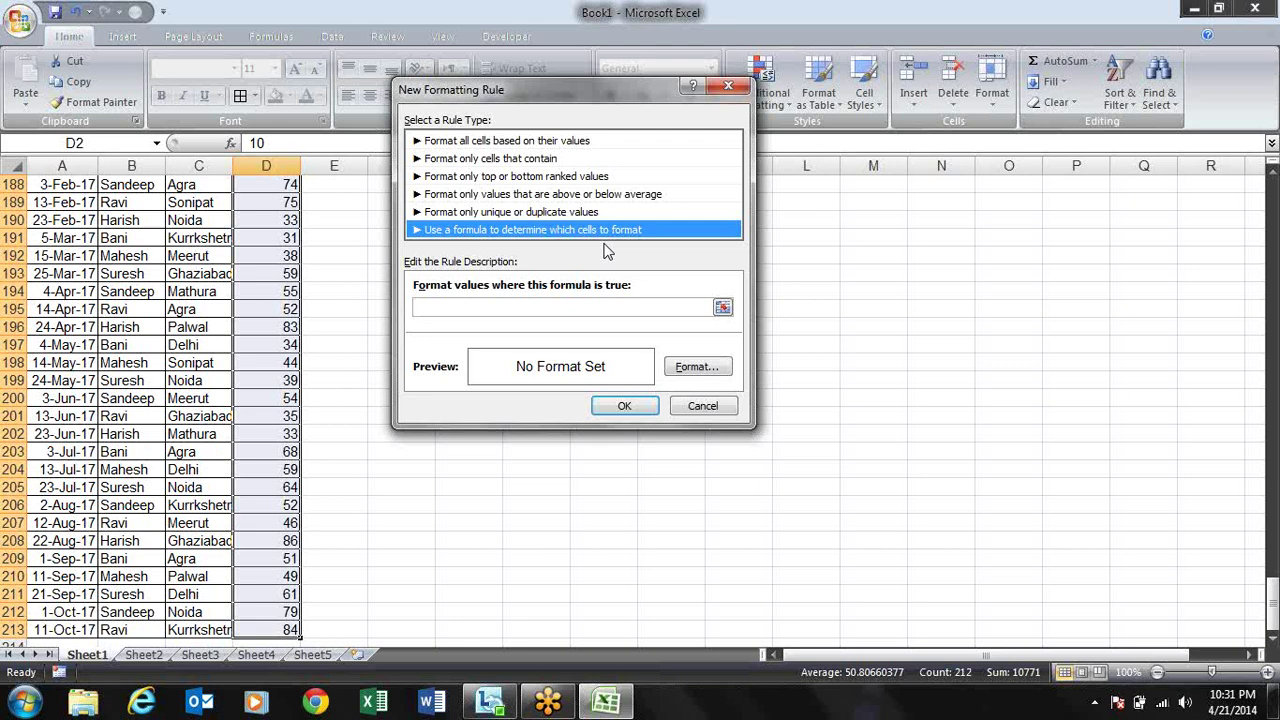
key("Escape")
- Rename the Sales header in D1 to S1 and fill headers S2–S7 across E1:J1
key("ctrl+Up")
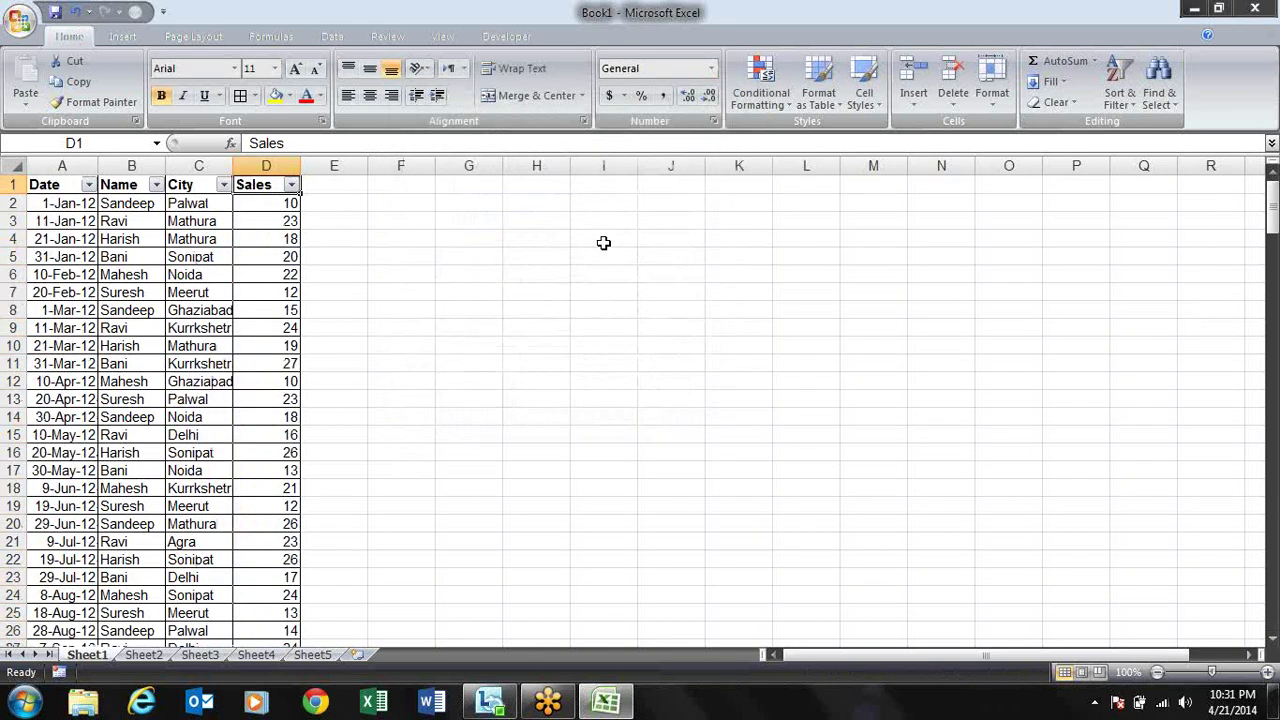
key("Down")
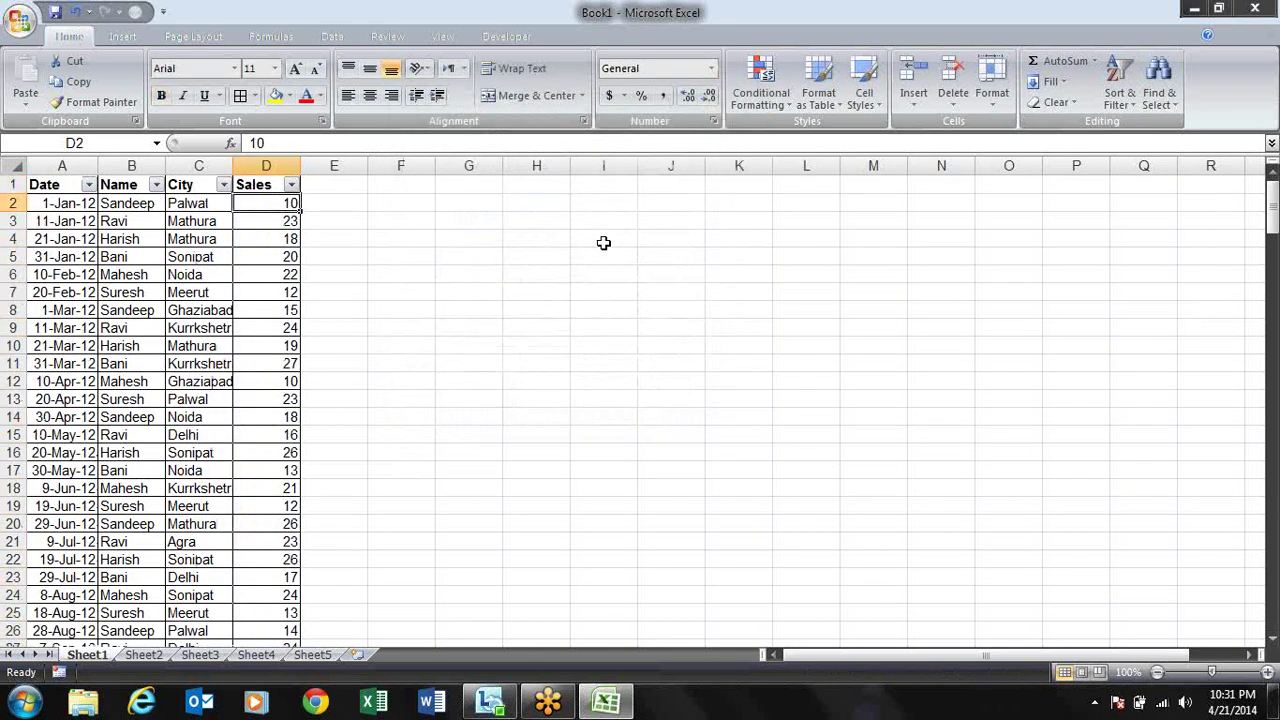
key("Up")
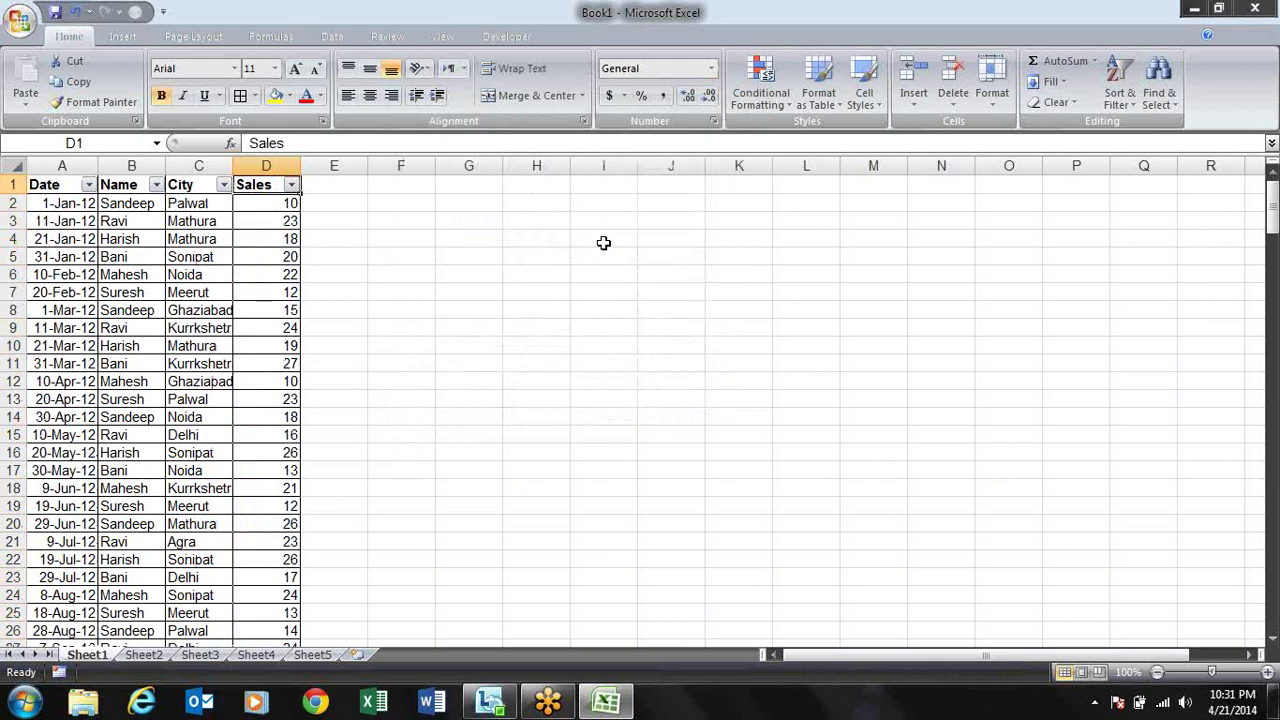
type("S")
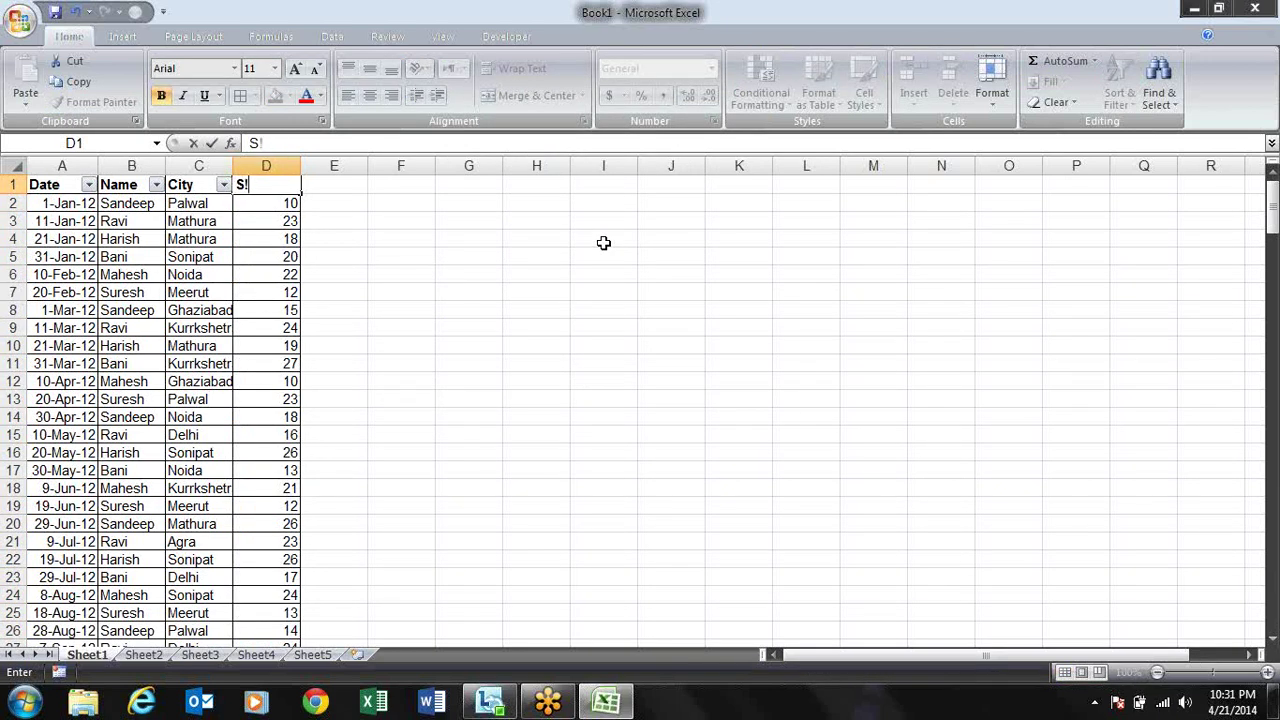
type("1")
key("Return")
key("Up")
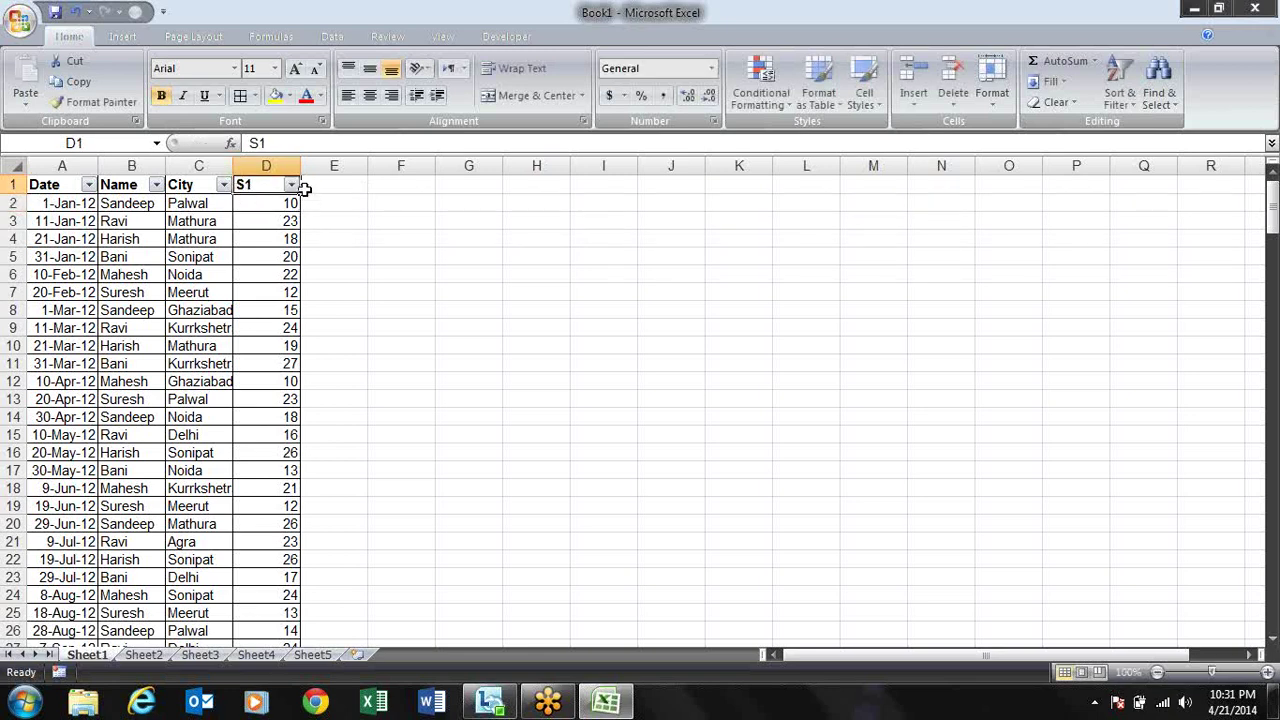
left_click_drag(300, 195, 794, 196)
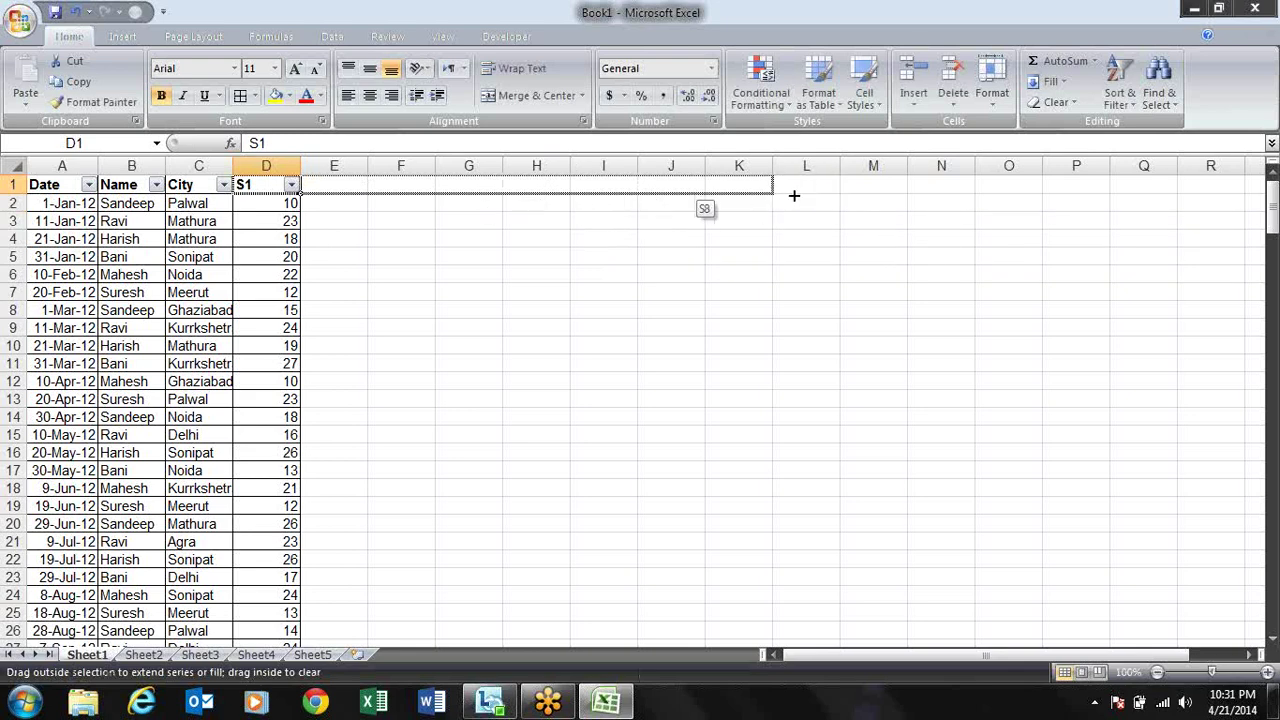
left_click_drag(794, 196, 714, 204)
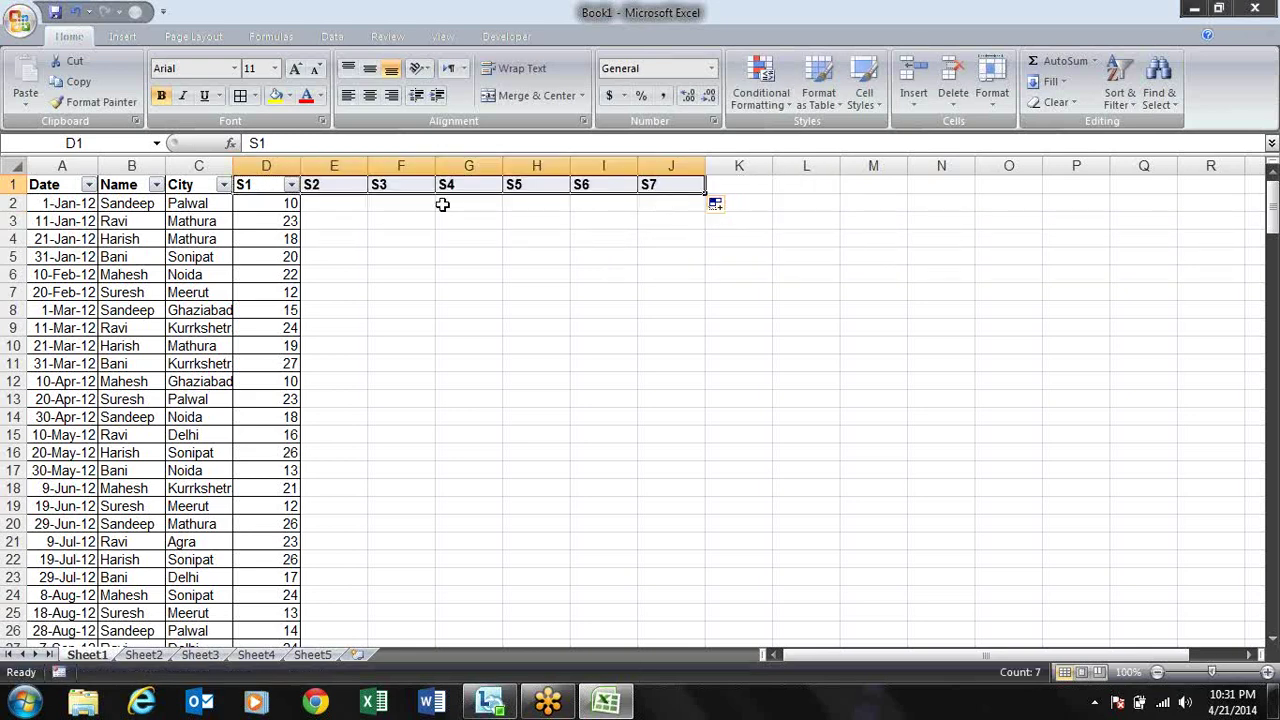
- Select the data range starting from D2 across row 2 to J2
left_click(334, 205)
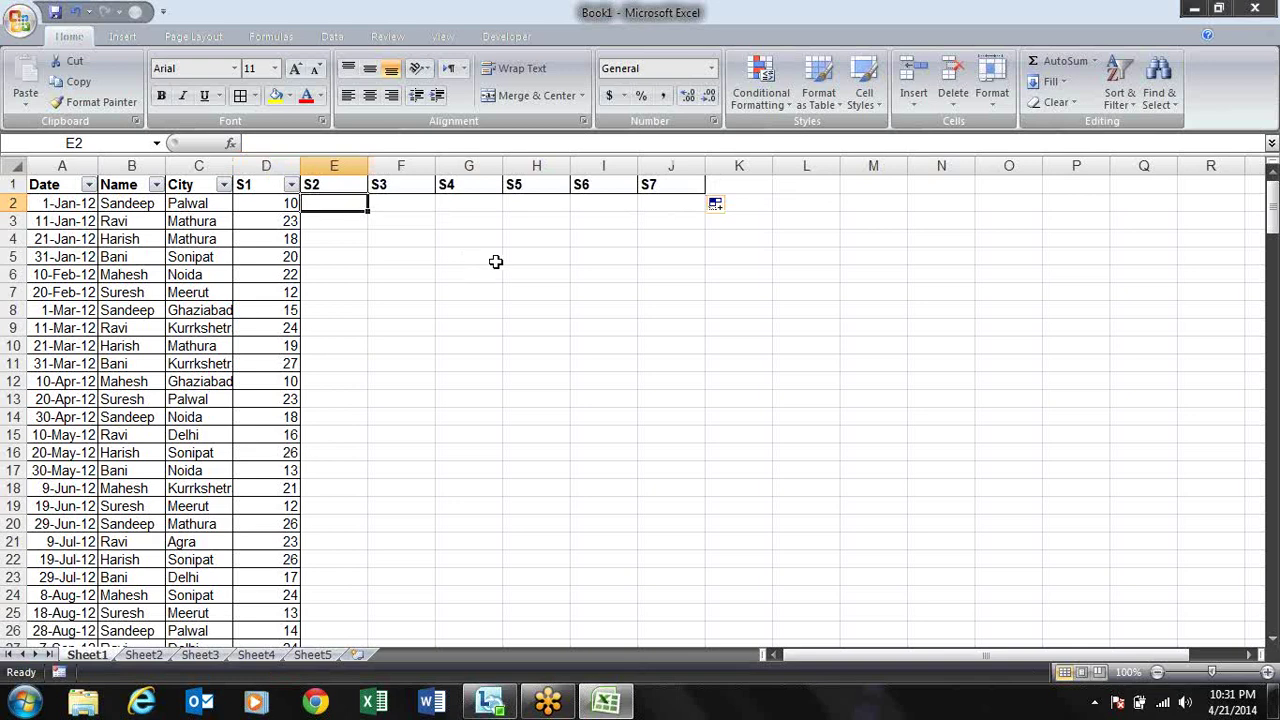
key("Left")
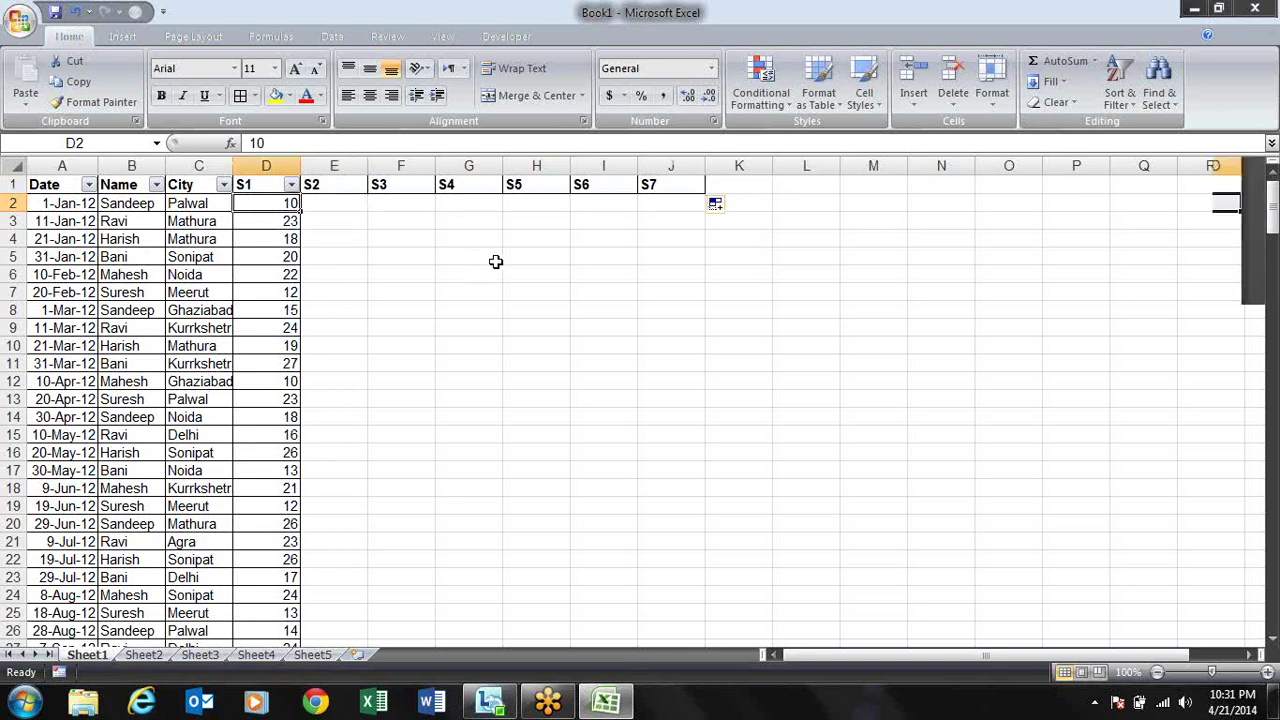
key("ctrl+shift+Right")
key("Left")
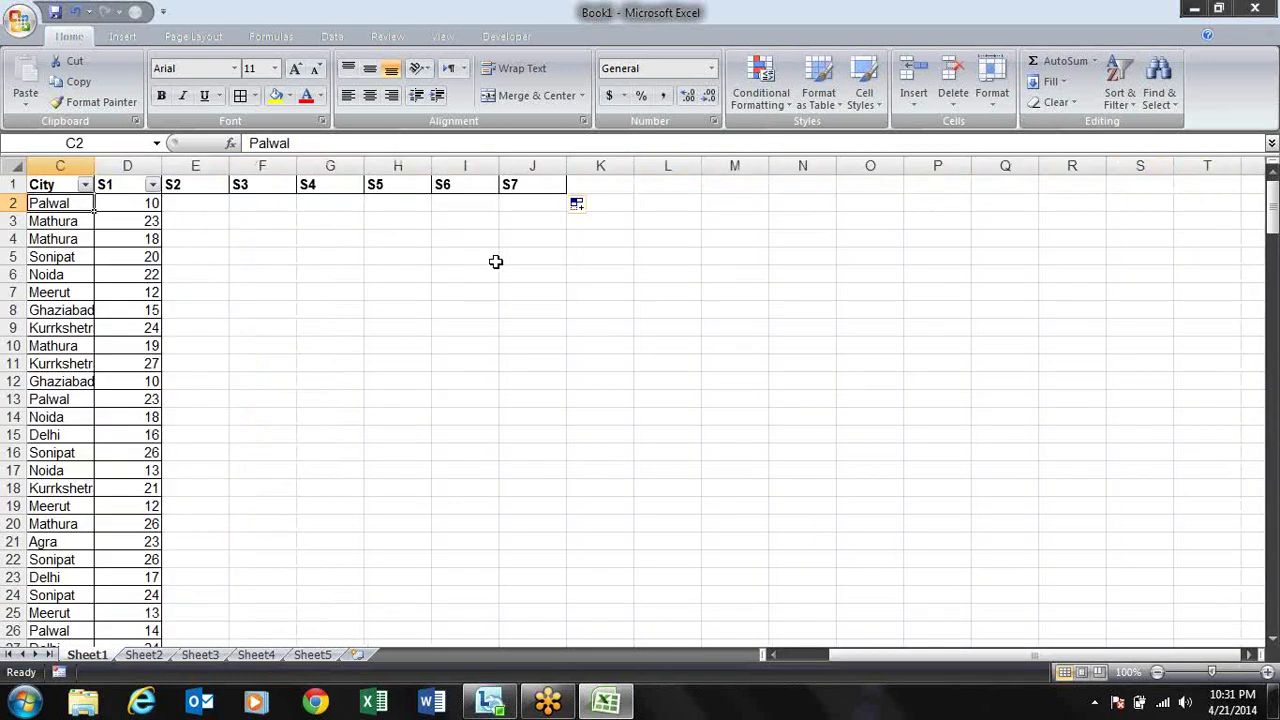
key("Right")
key("shift+Right")
key("shift+Right")
key("shift+Right")
key("shift+Right")
key("shift+Right")
key("shift+Right")
key("ctrl+shift+Down")
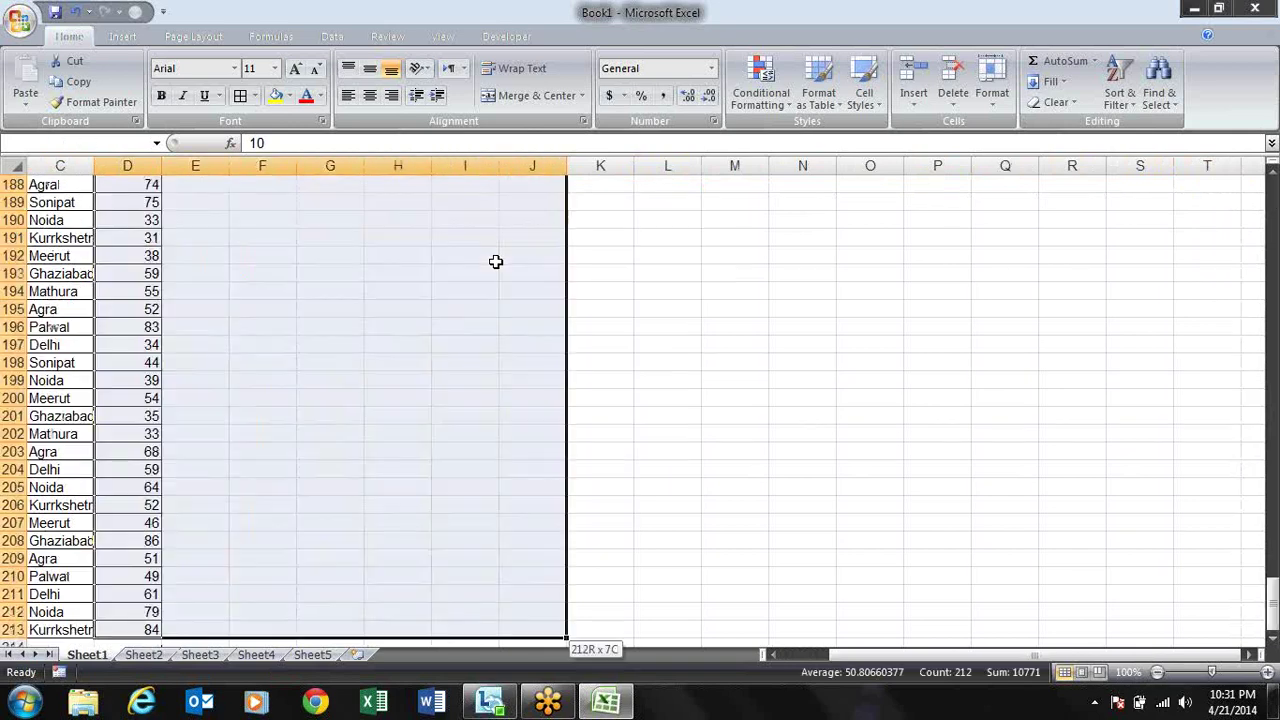
type("=ra")
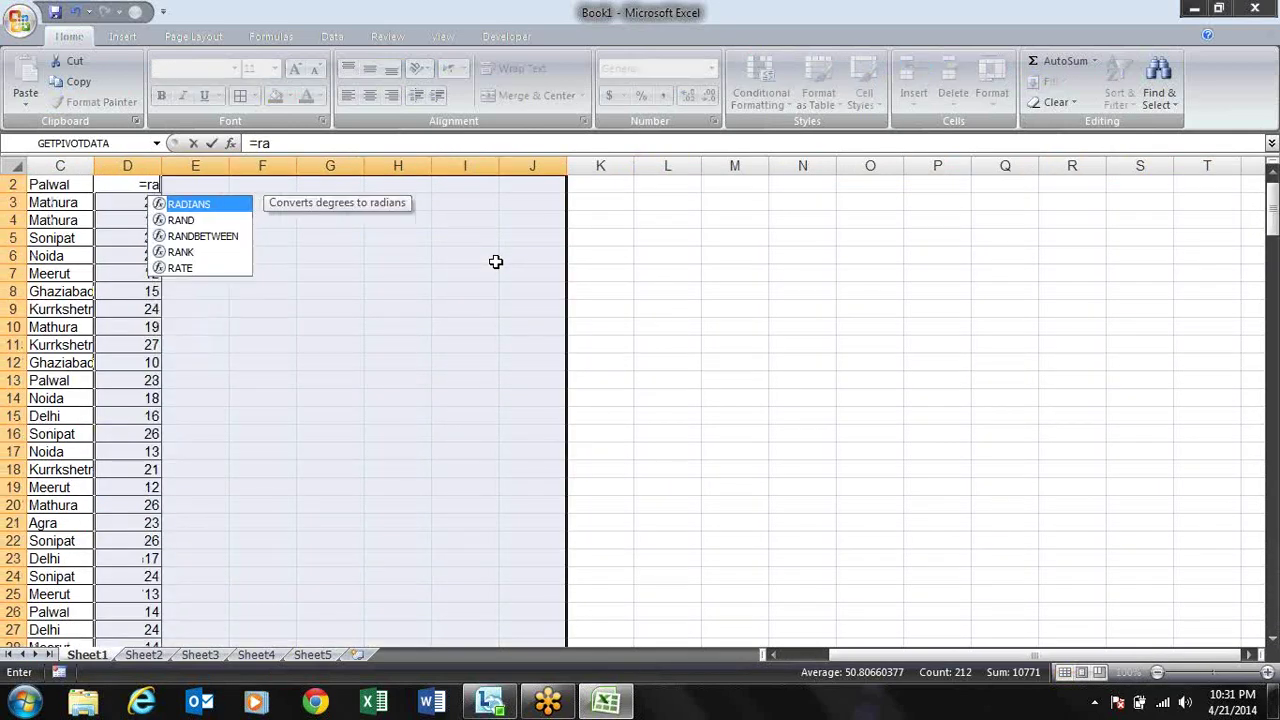
type("n")
key("Down")
key("Tab")
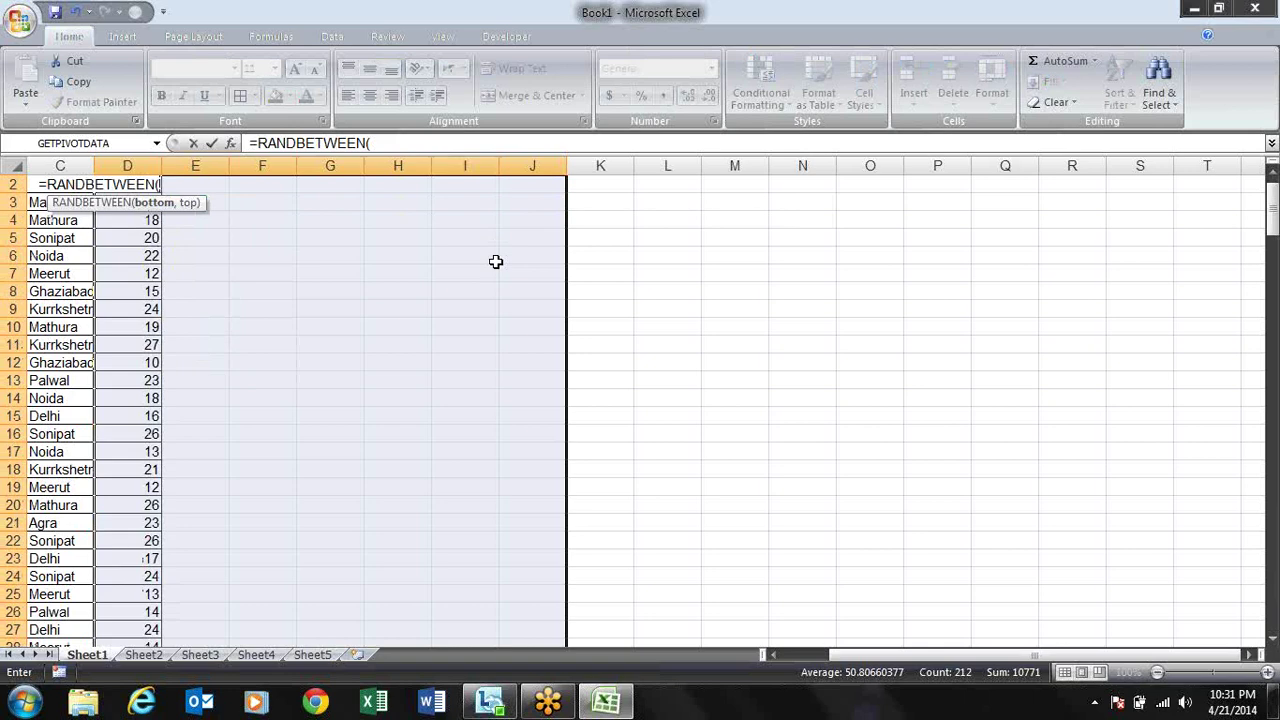
type("10,90")
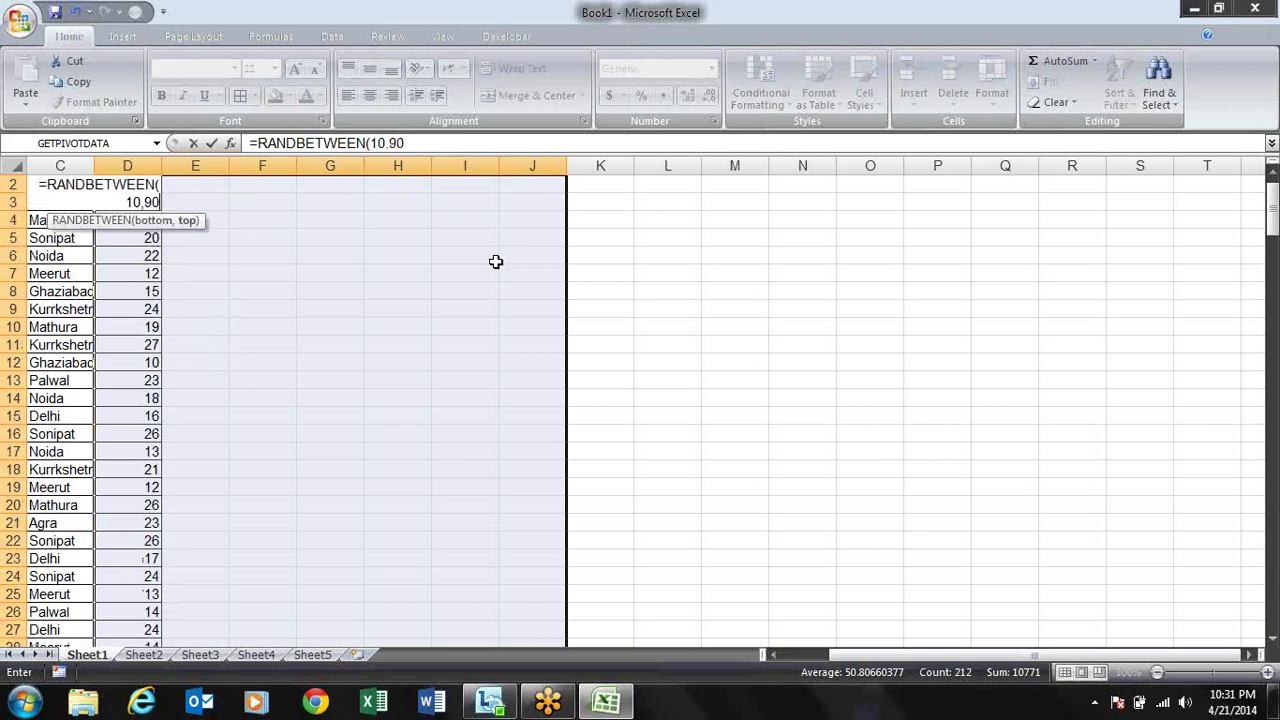
type(")")
key("ctrl+Return")
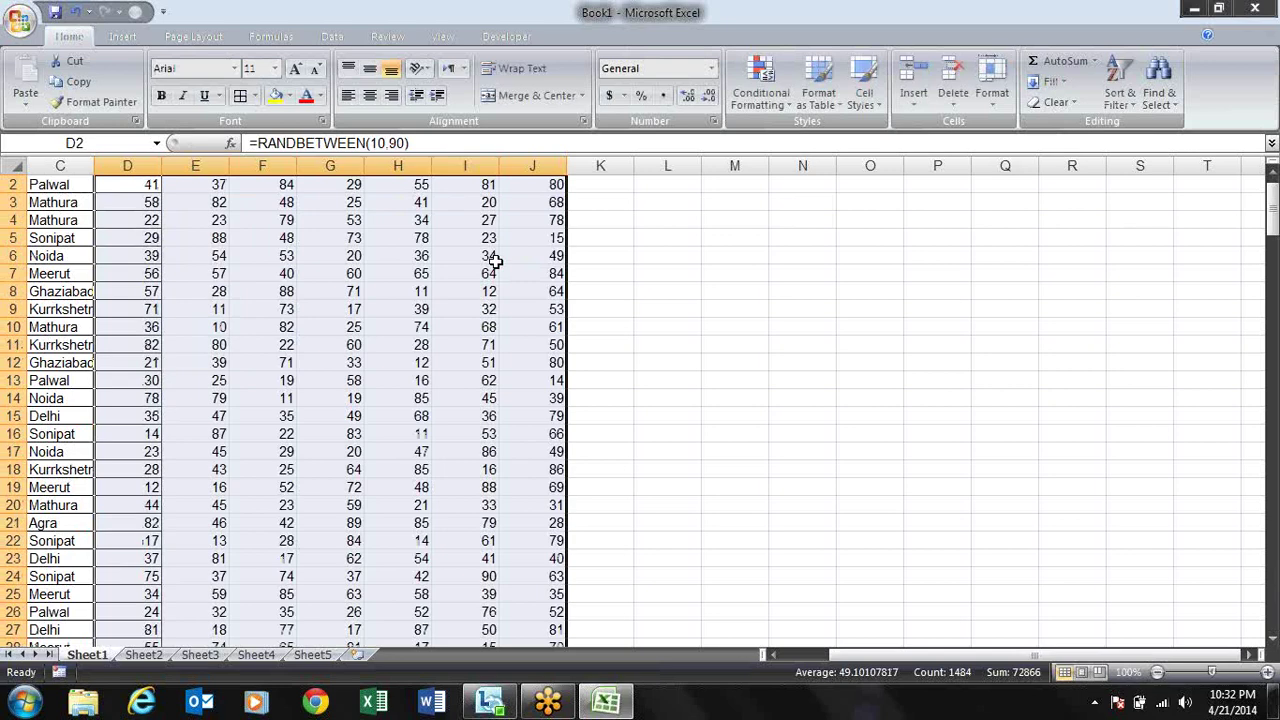
key("ctrl+c")
key("alt+e")
key("s")
key("v")
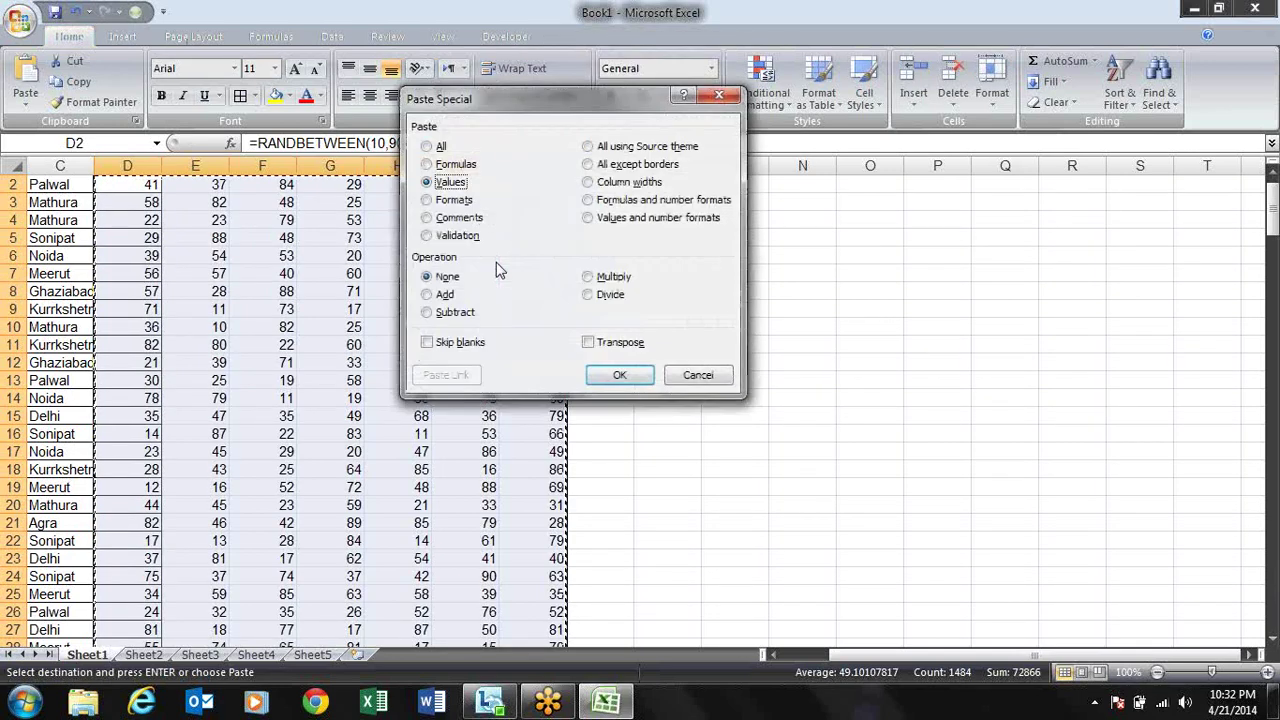
key("Return")
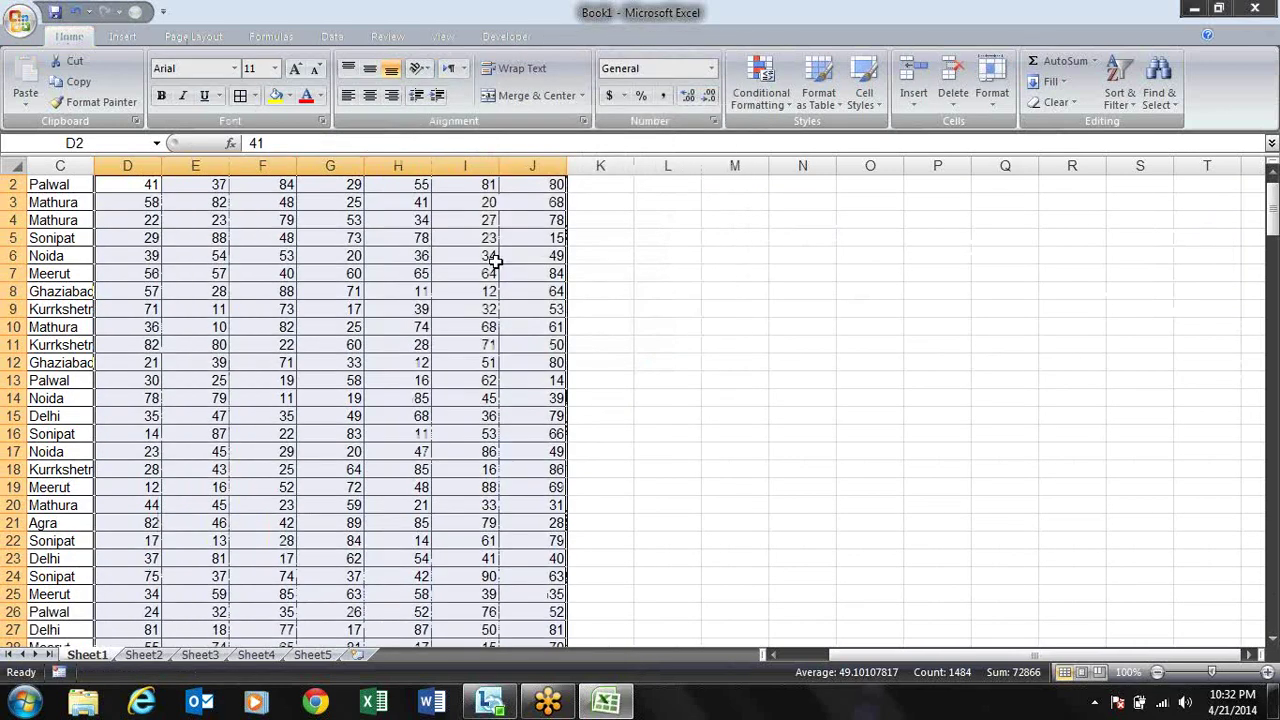
key("Up")
key("Down")
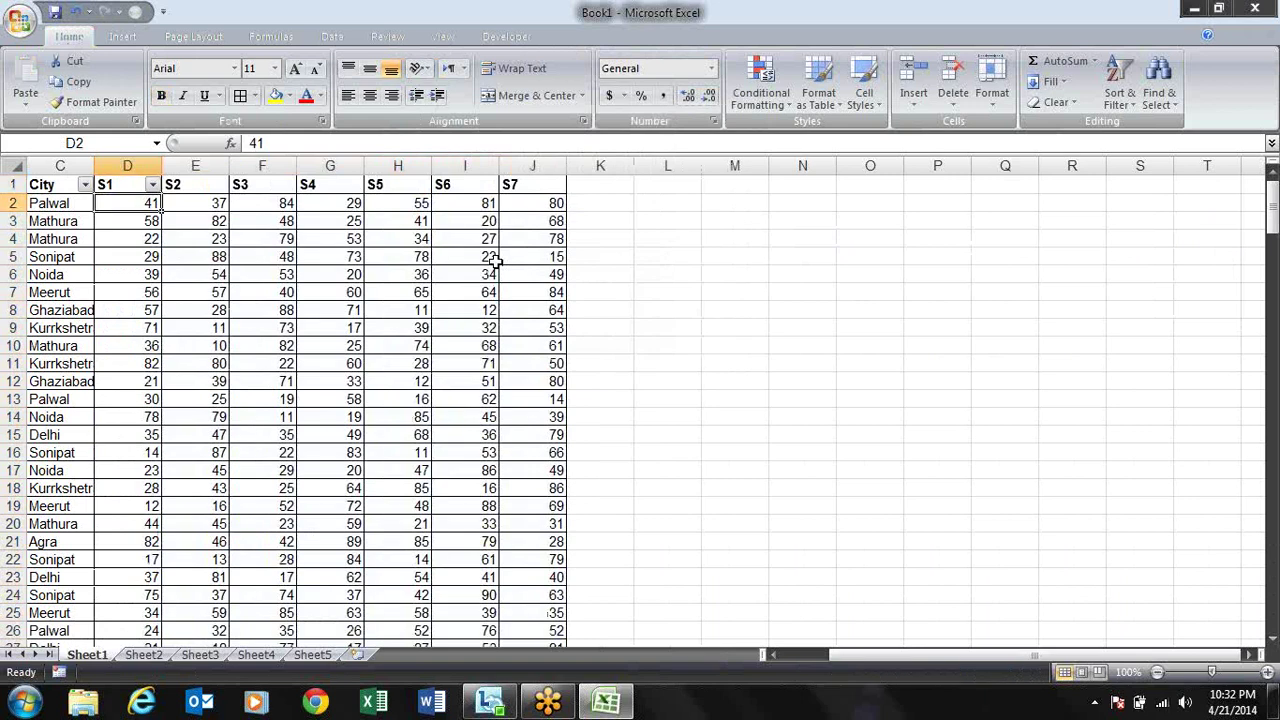
key("Right")
key("Right")
key("Right")
key("Right")
key("Right")
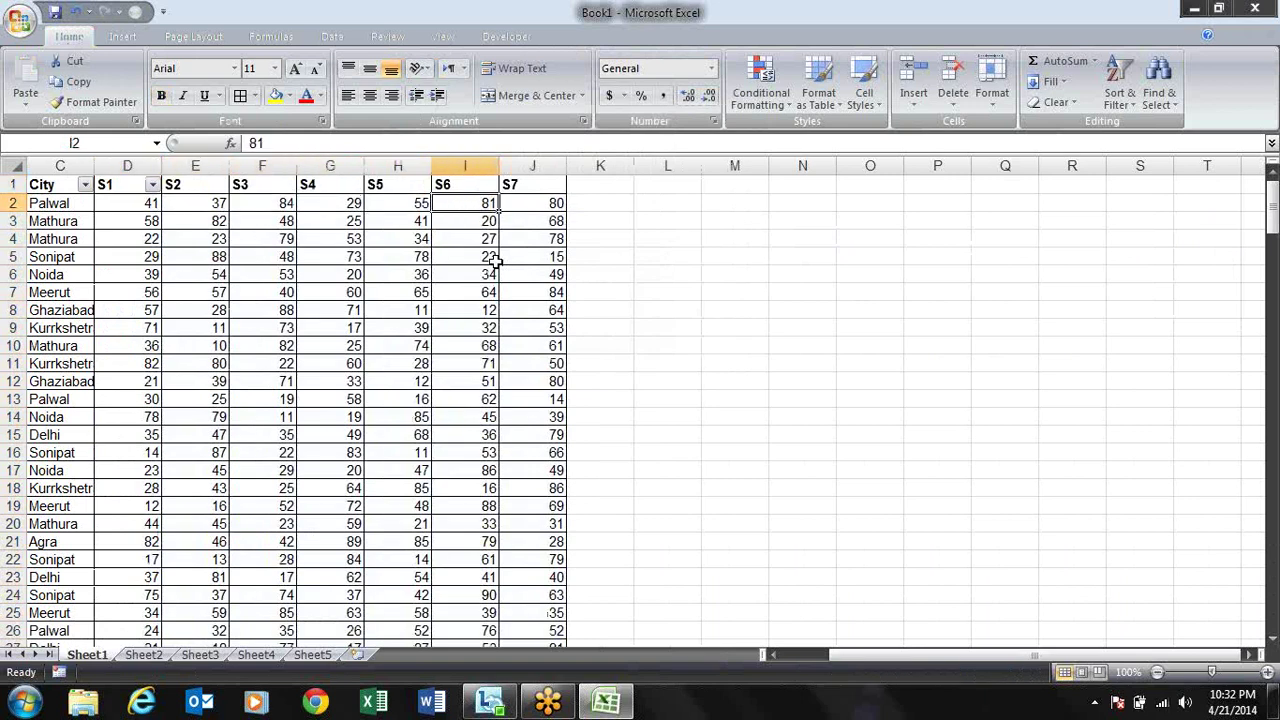
key("Right")
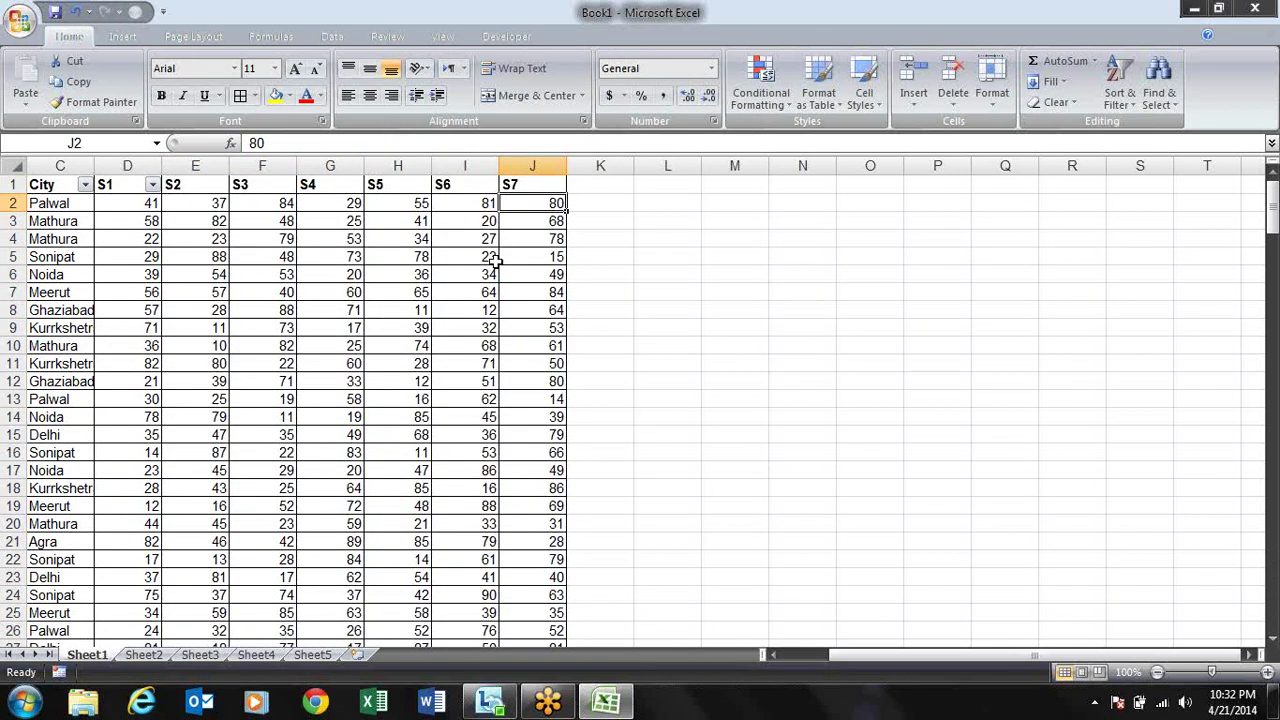
key("Left")
key("Left")
key("Left")
key("Left")
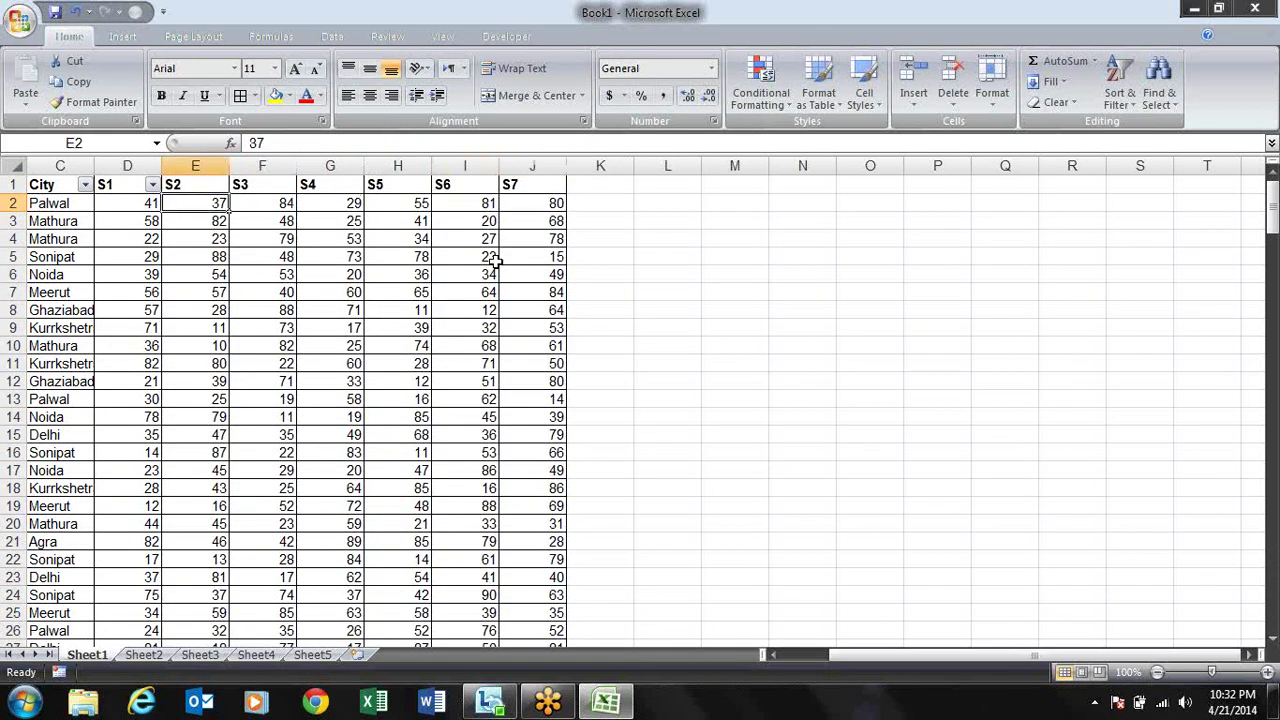
key("Left")
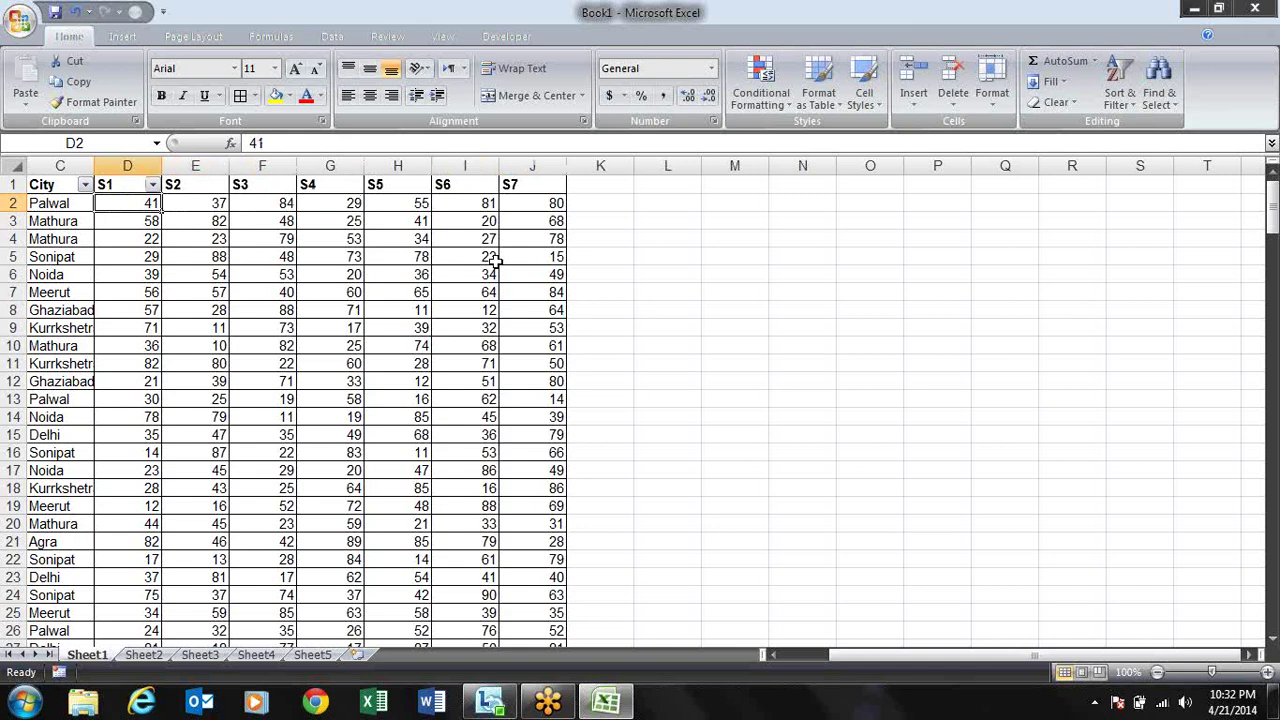
key("shift+Right")
key("shift+Right")
key("shift+Right")
key("shift+Right")
key("shift+Right")
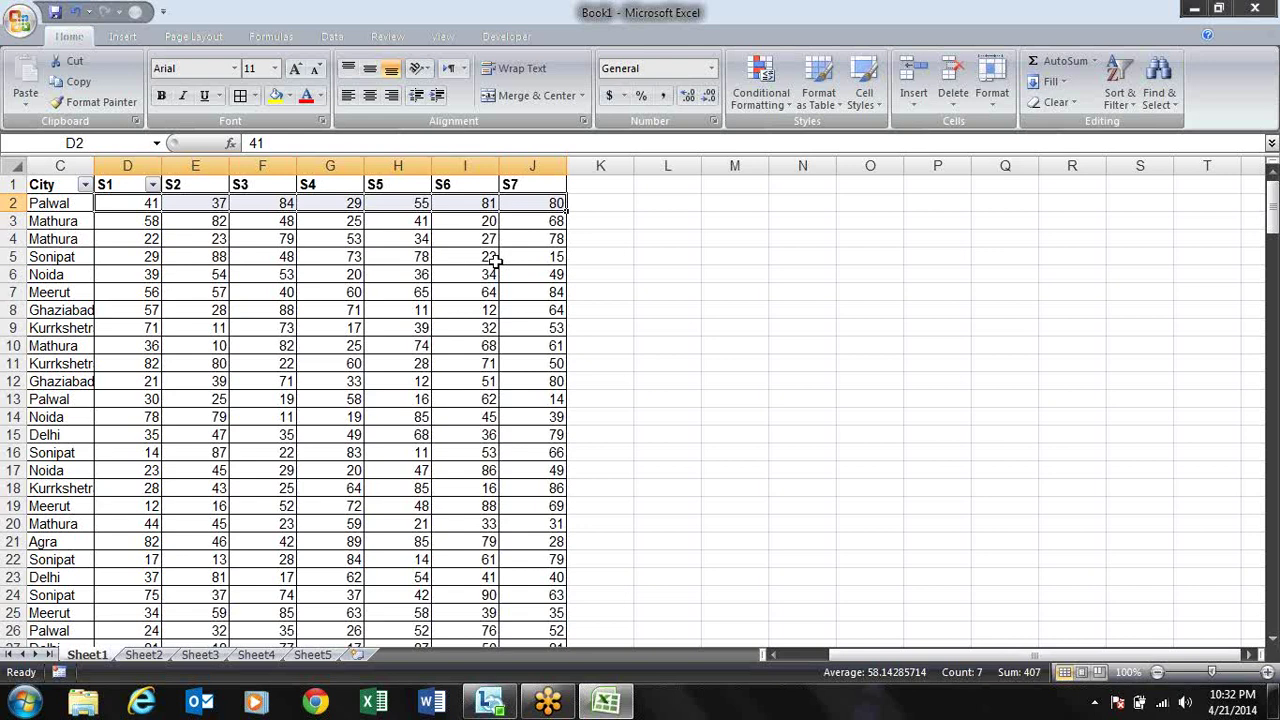
key("Down")
key("shift+Right")
key("shift+Right")
key("shift+Right")
key("shift+Right")
key("shift+Right")
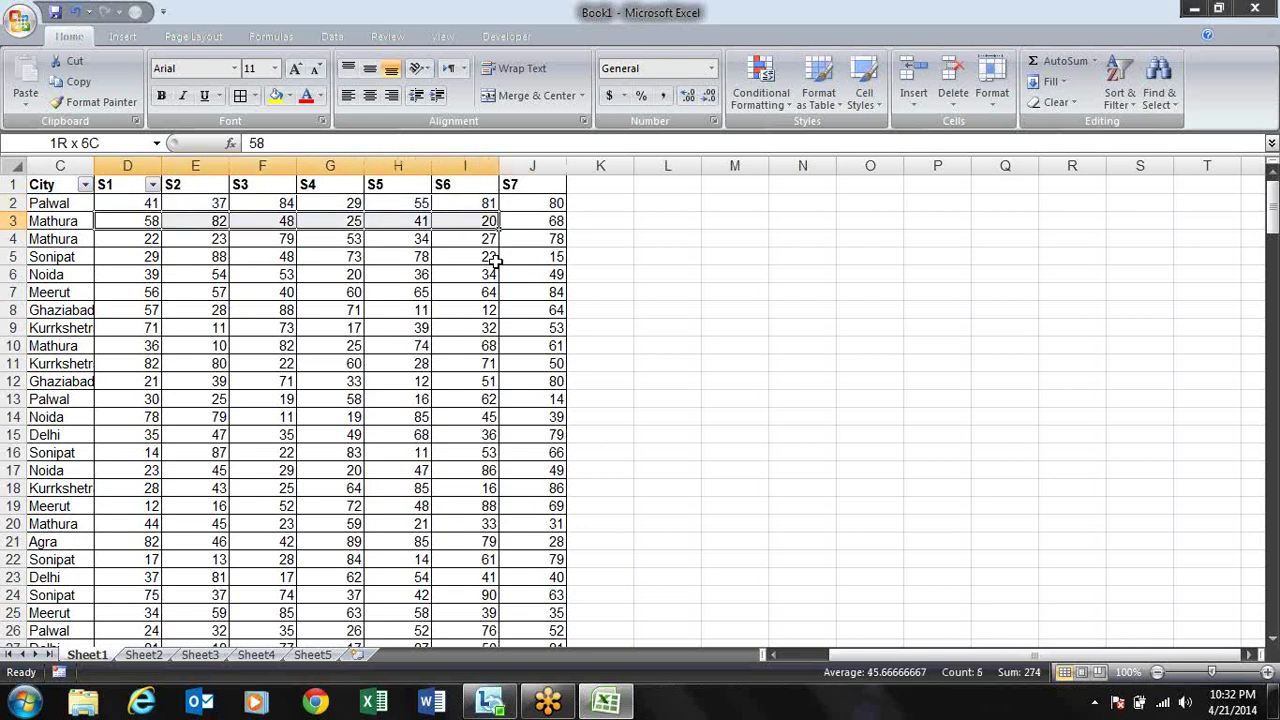
key("shift+Right")
key("Up")
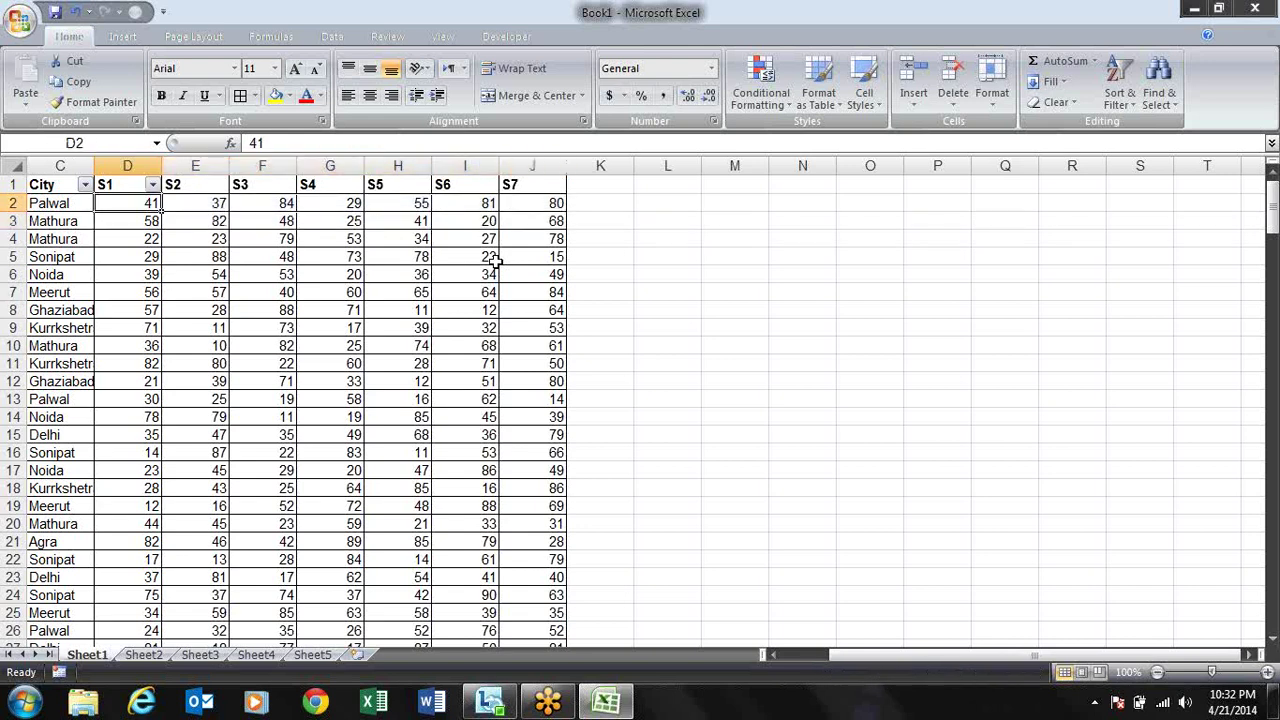
key("Right")
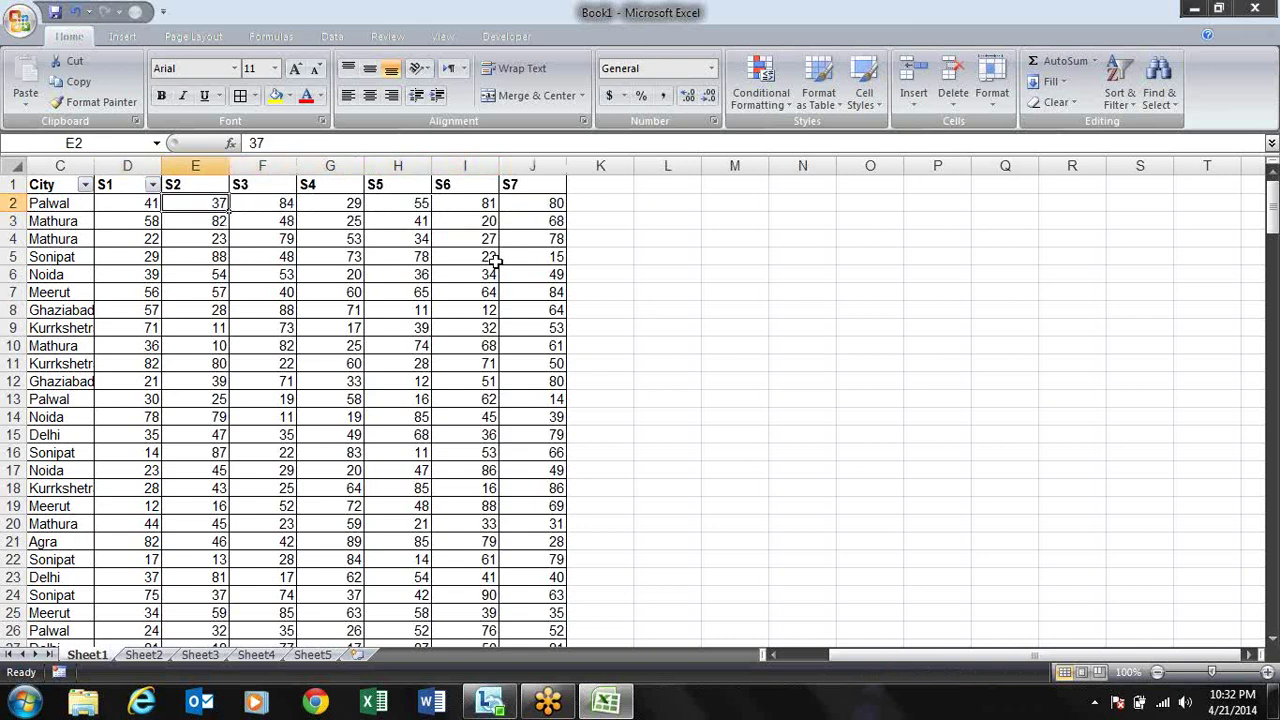
key("Left")
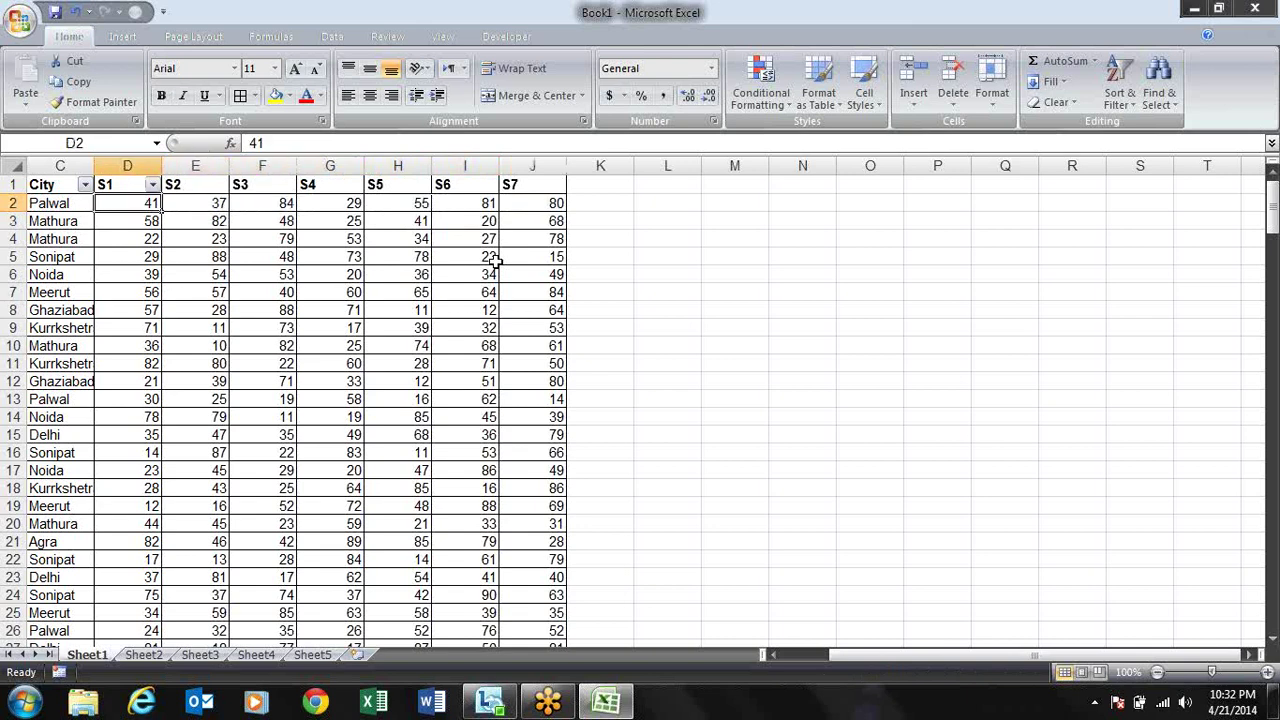
key("Left")
key("Left")
key("Left")
key("Right")
key("Right")
key("Right")
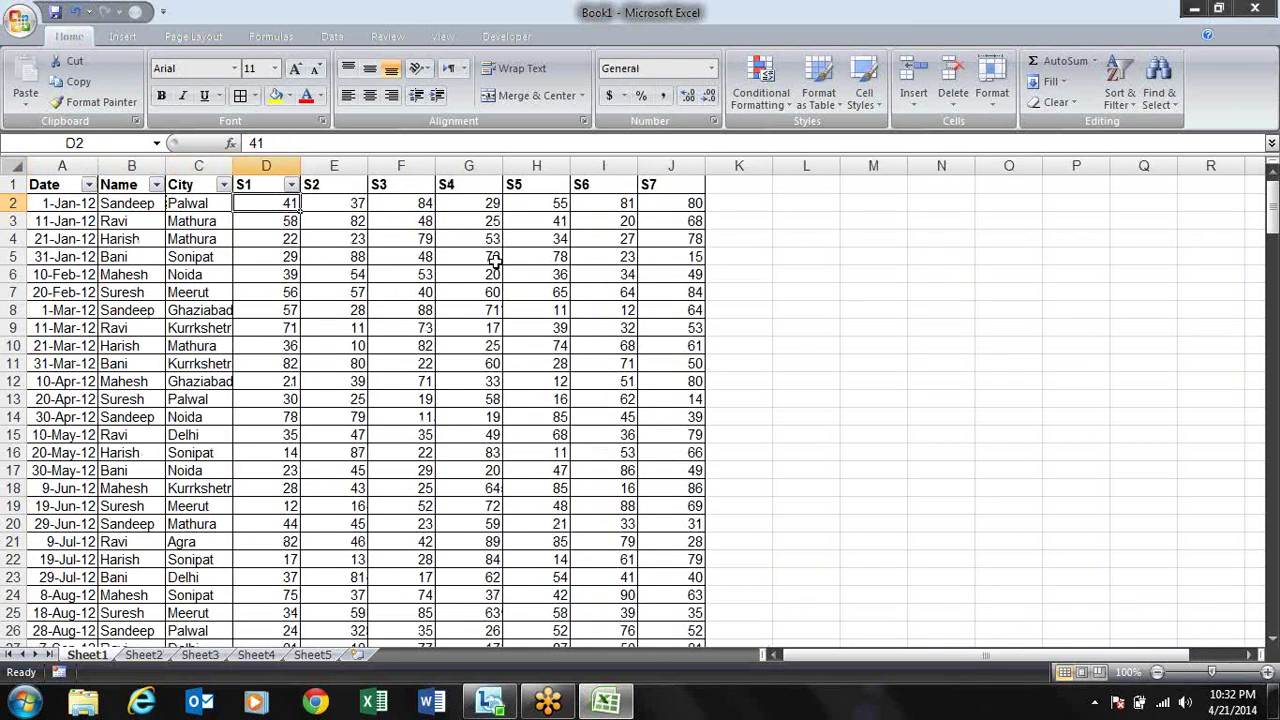
key("Down")
key("Left")
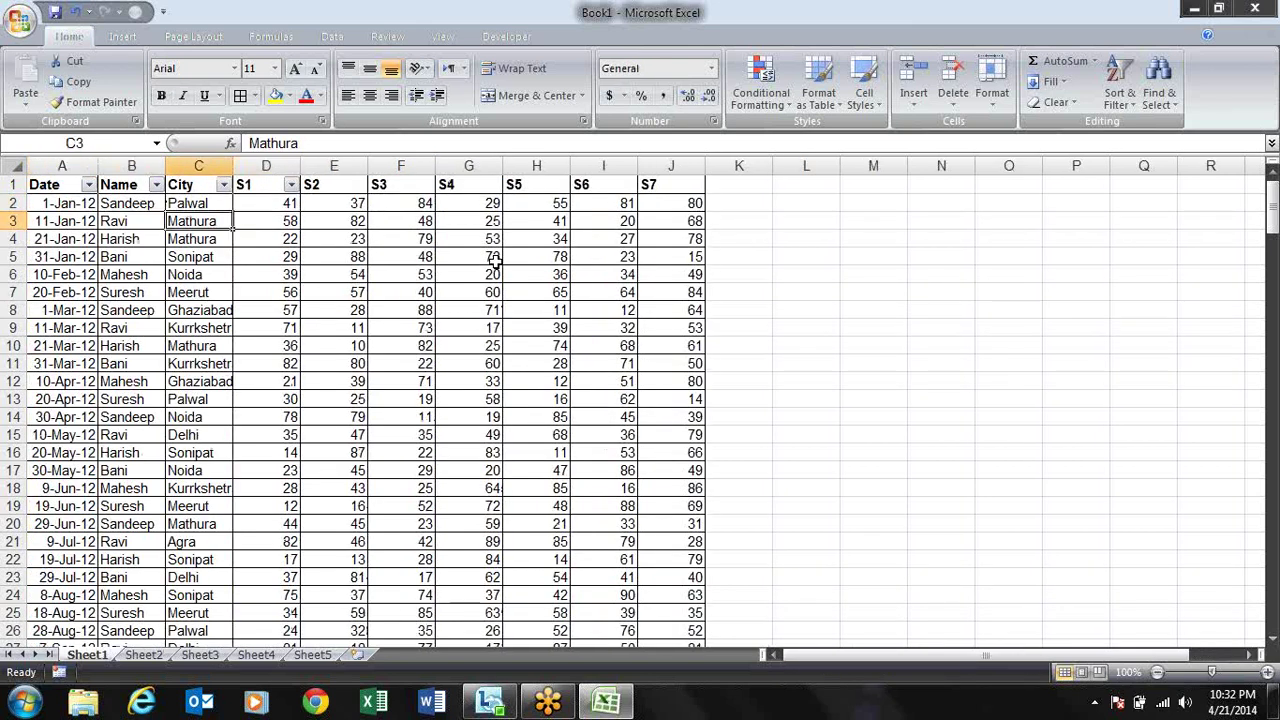
key("Left")
key("Right")
key("Right")
key("Down")
key("Down")
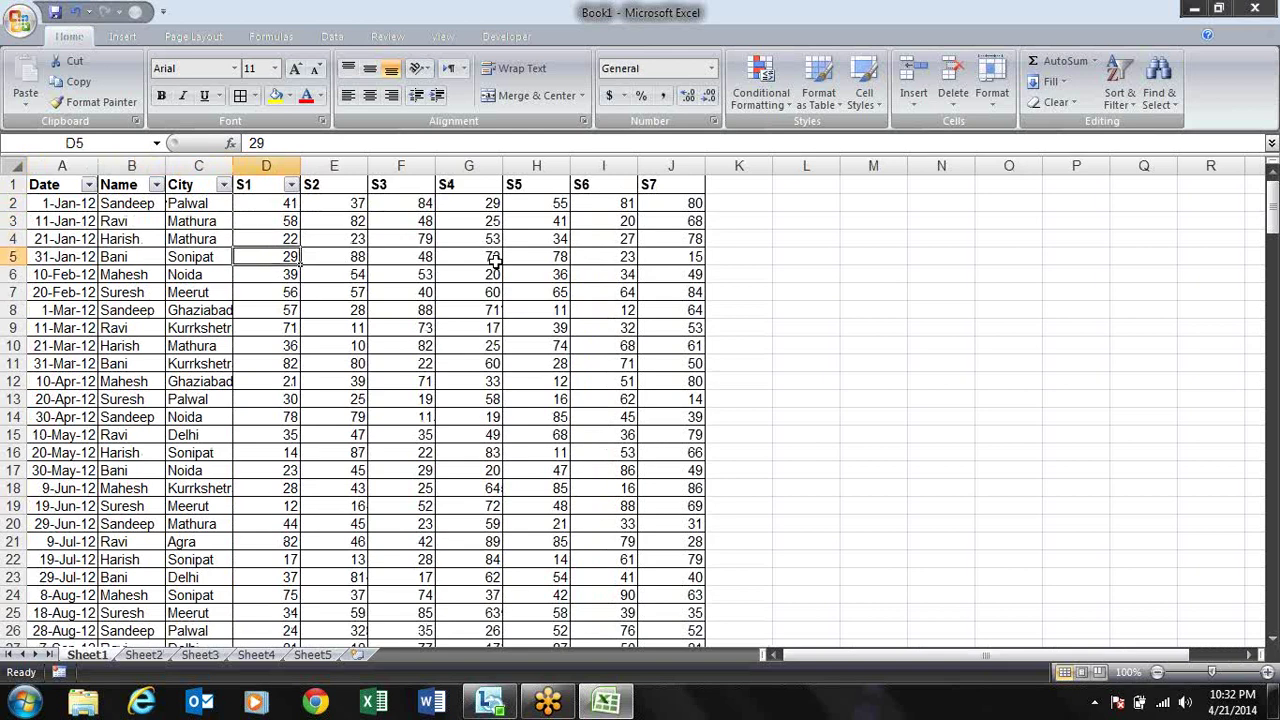
key("Down")
key("shift+Right")
key("shift+Right")
key("shift+Right")
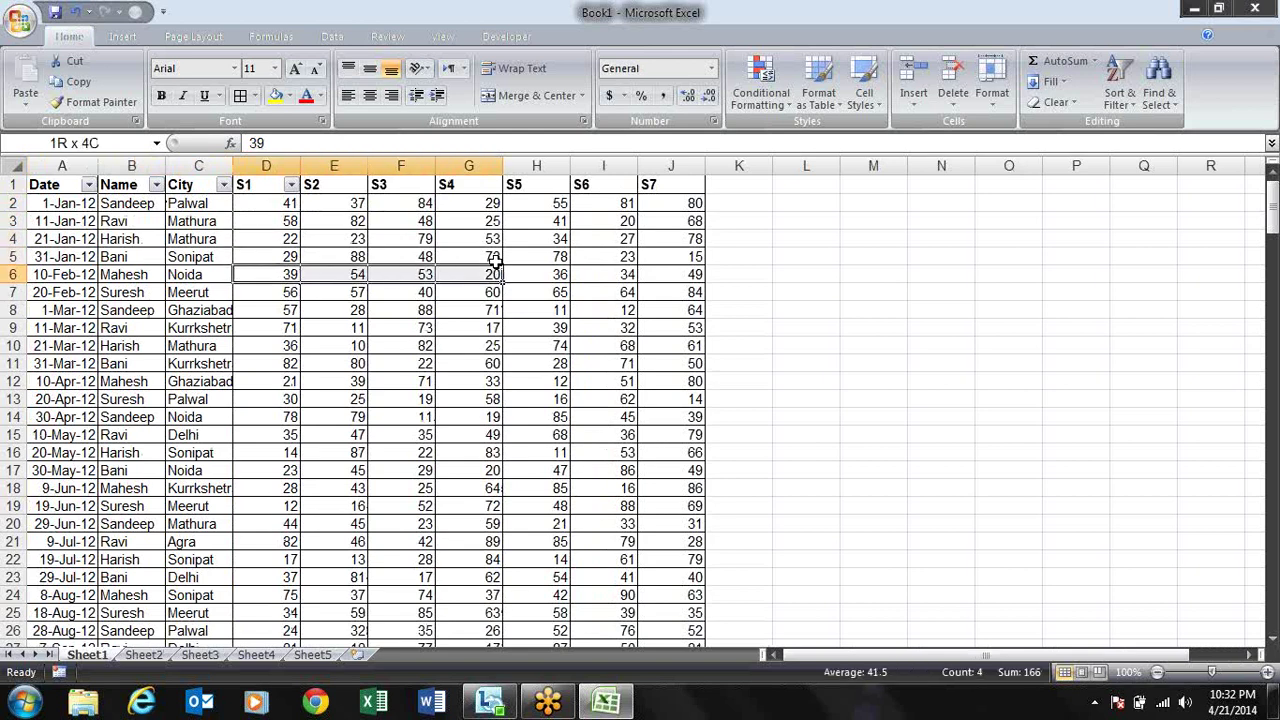
key("shift+Right")
key("shift+Right")
key("Right")
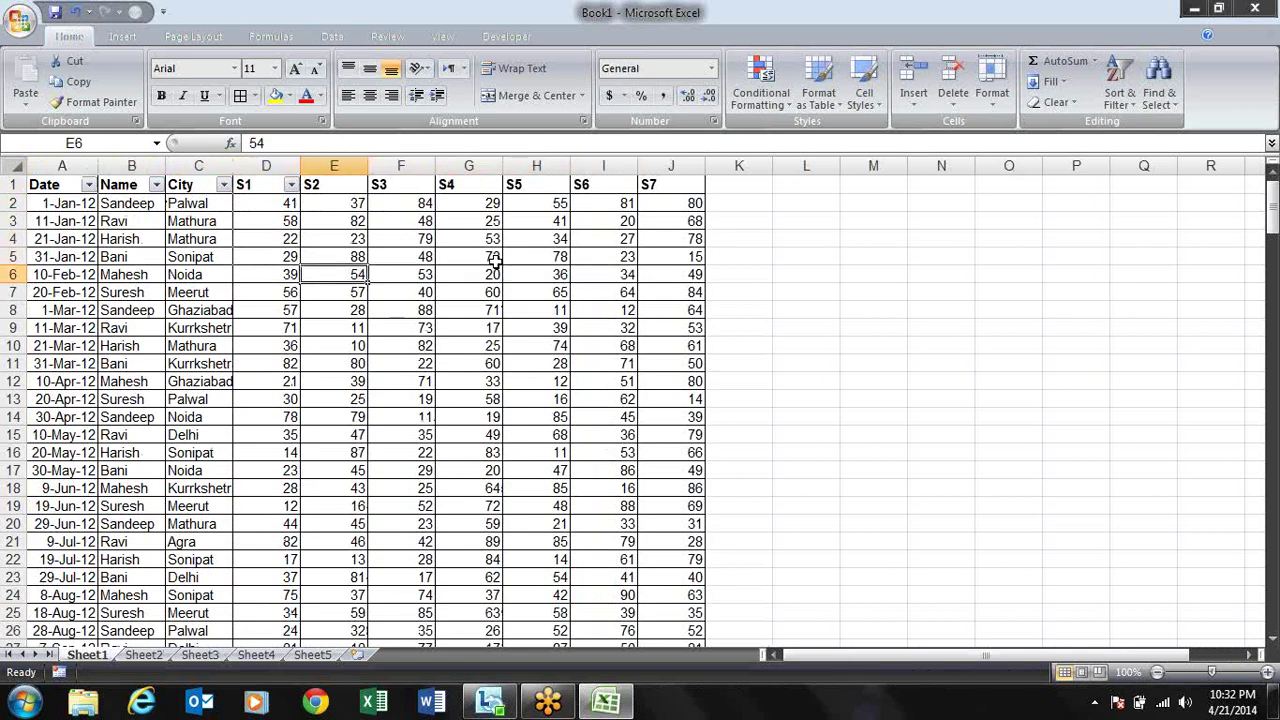
key("Right")
key("Right")
key("Right")
key("Right")
key("Right")
key("Up")
key("Up")
key("Up")
key("Up")
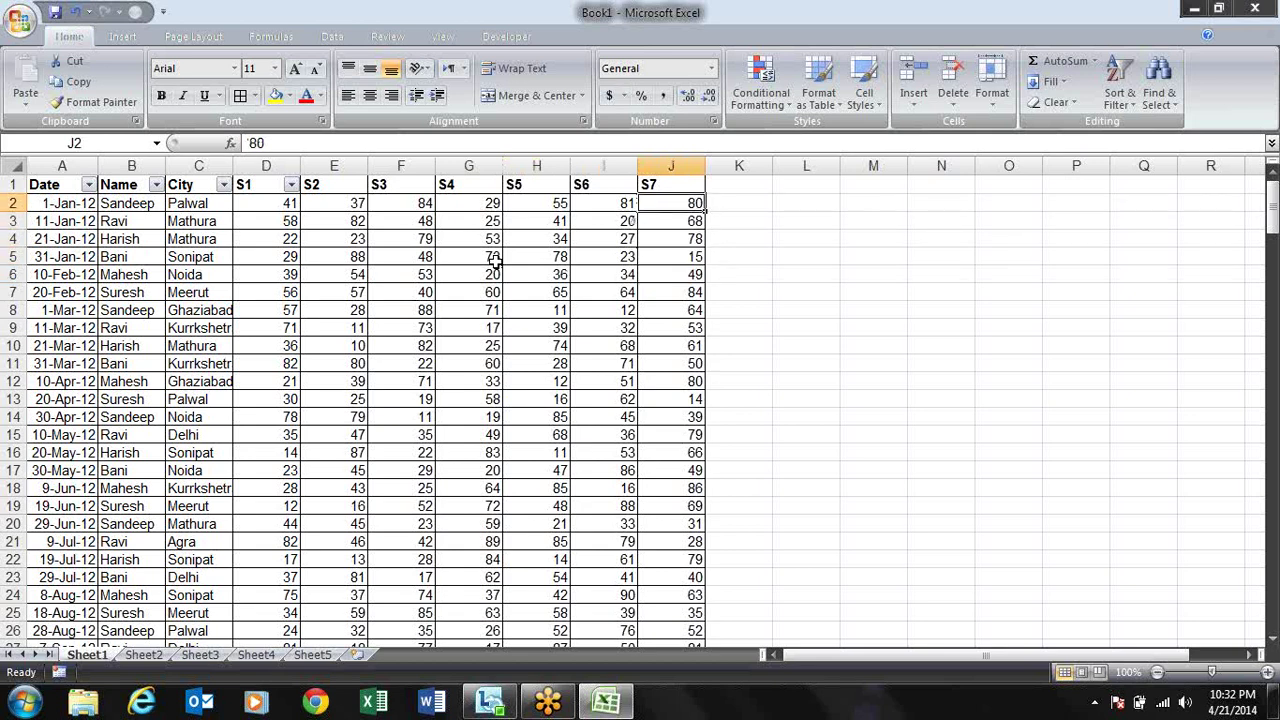
key("Up")
key("Right")
type("Sum")
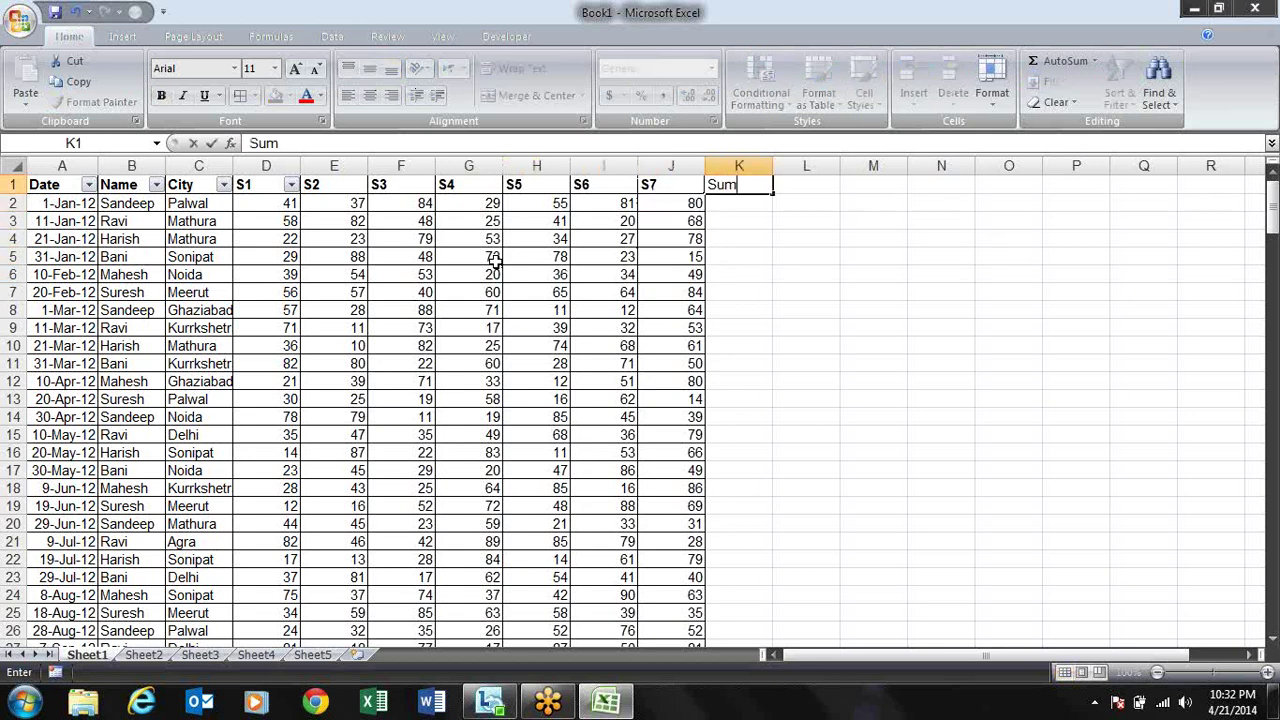
key("Return")
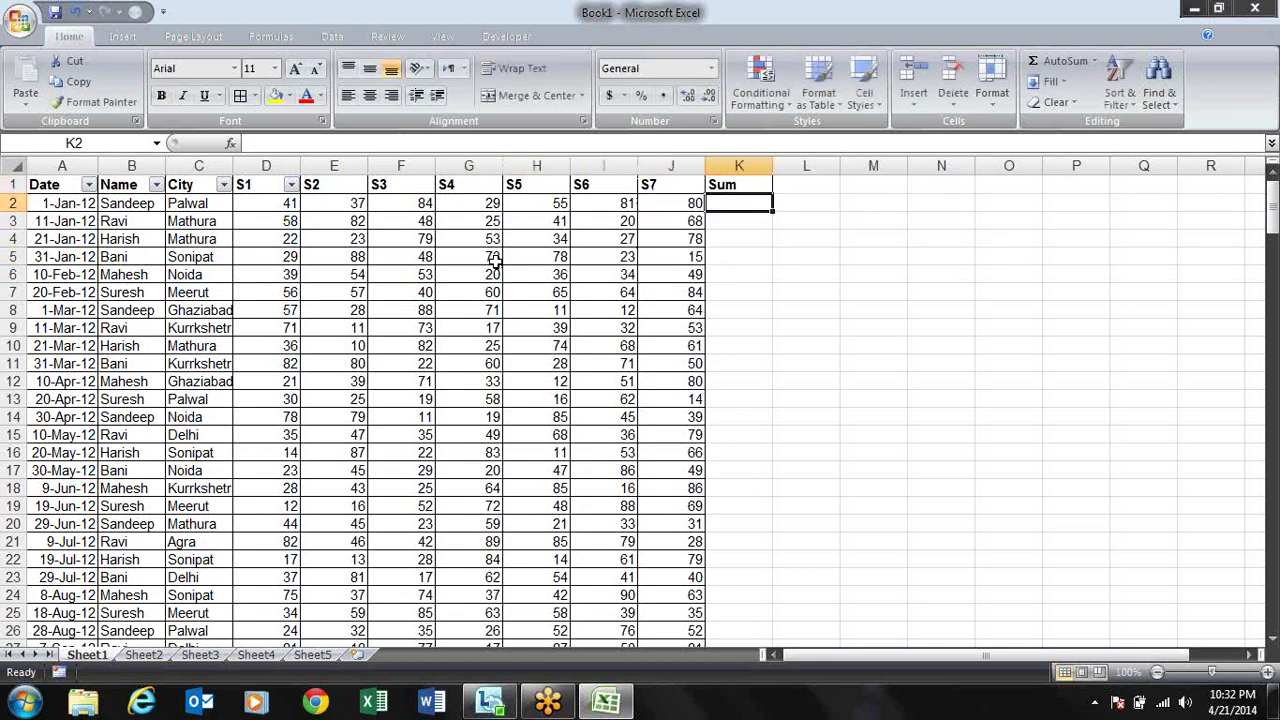
key("alt+equal")
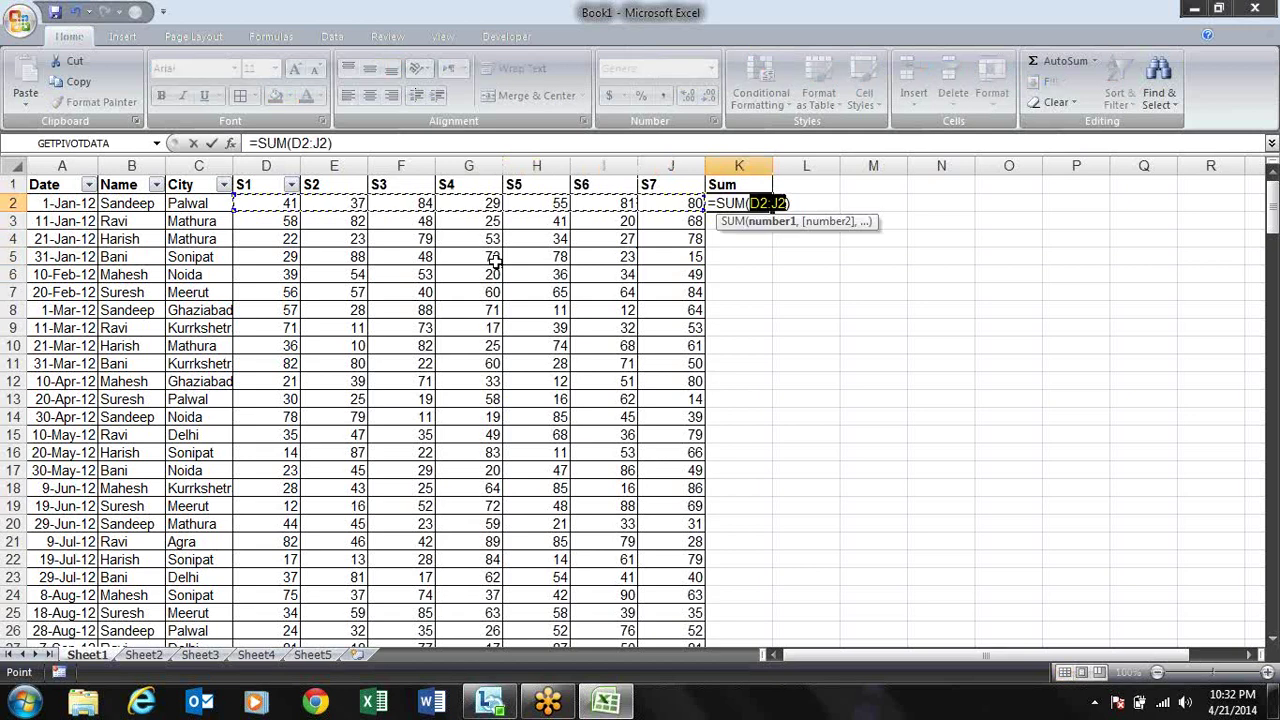
key("Return")
key("Up")
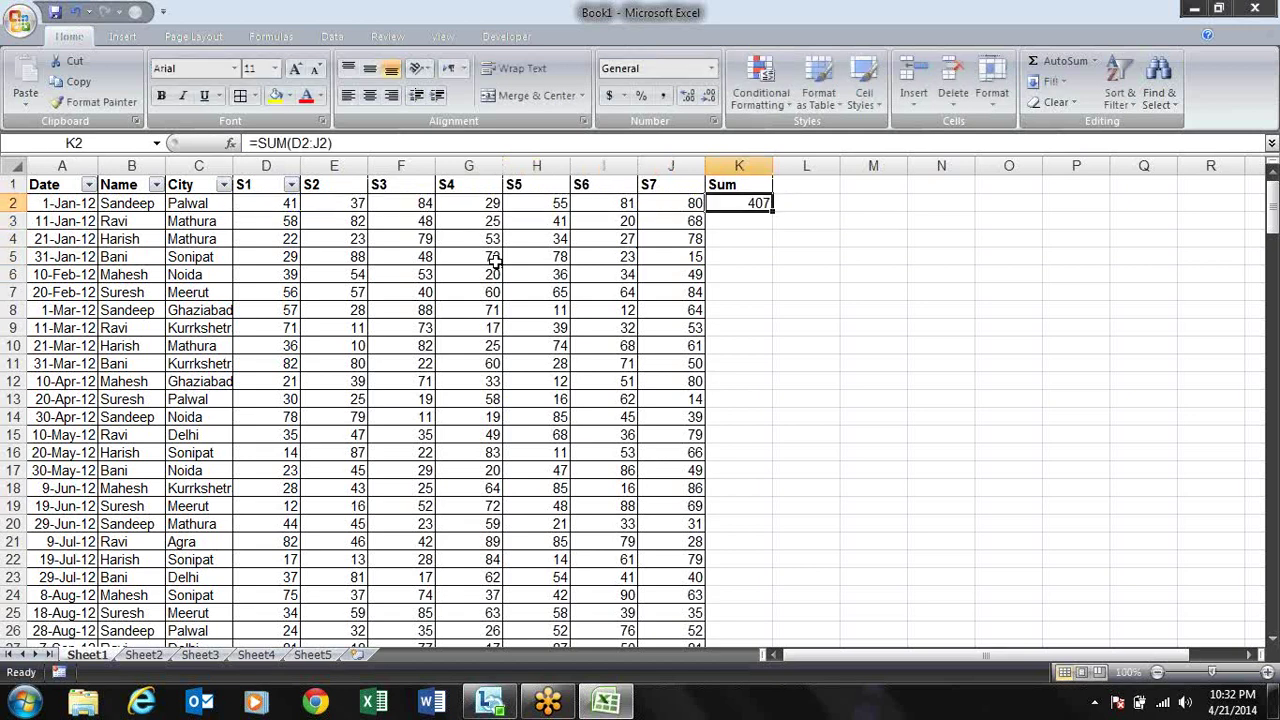
double_click(774, 211)
key("Down")
key("Down")
key("Down")
key("Down")
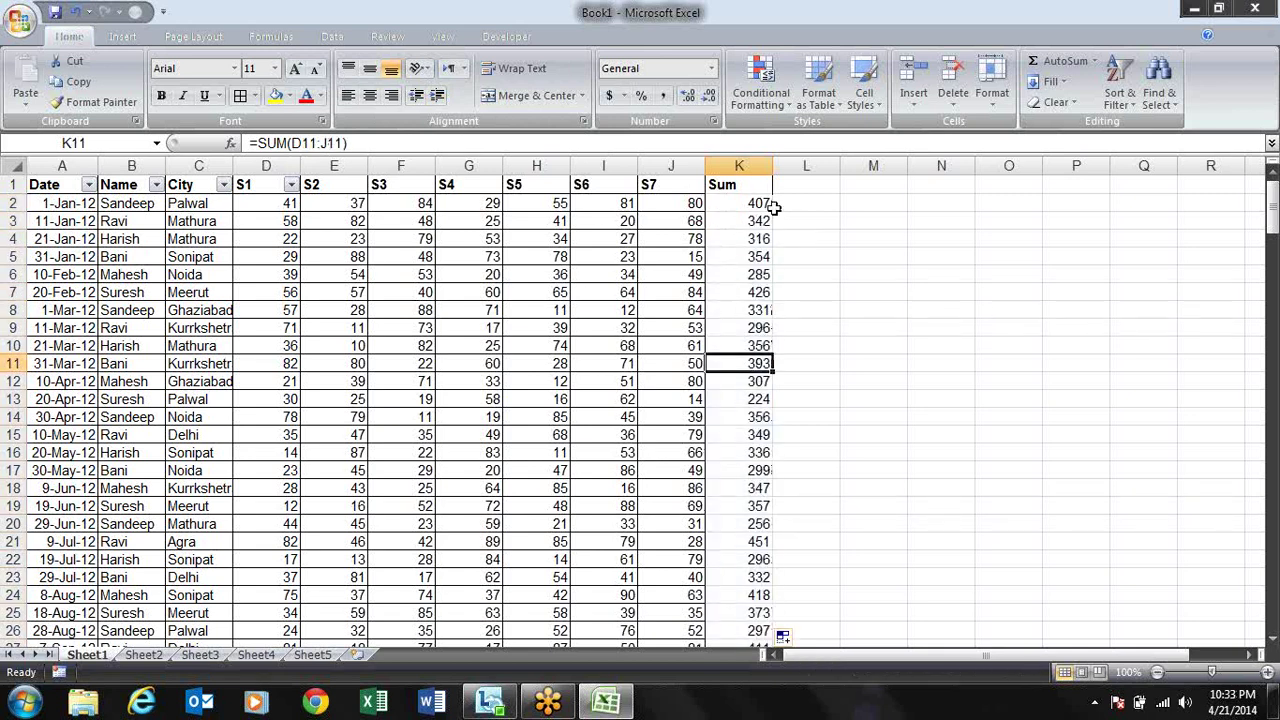
key("Down")
key("Down")
key("Down")
key("Up")
key("Up")
key("Up")
key("Up")
key("Up")
key("Up")
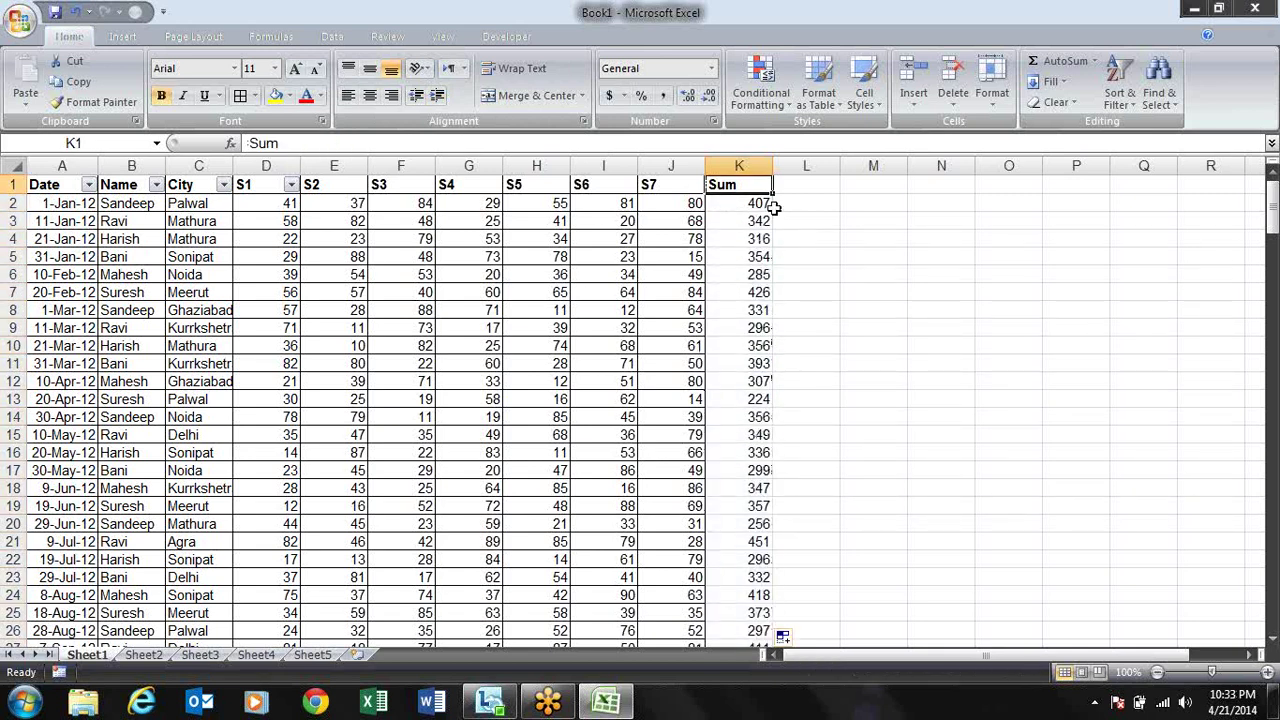
key("ctrl+shift+Down")
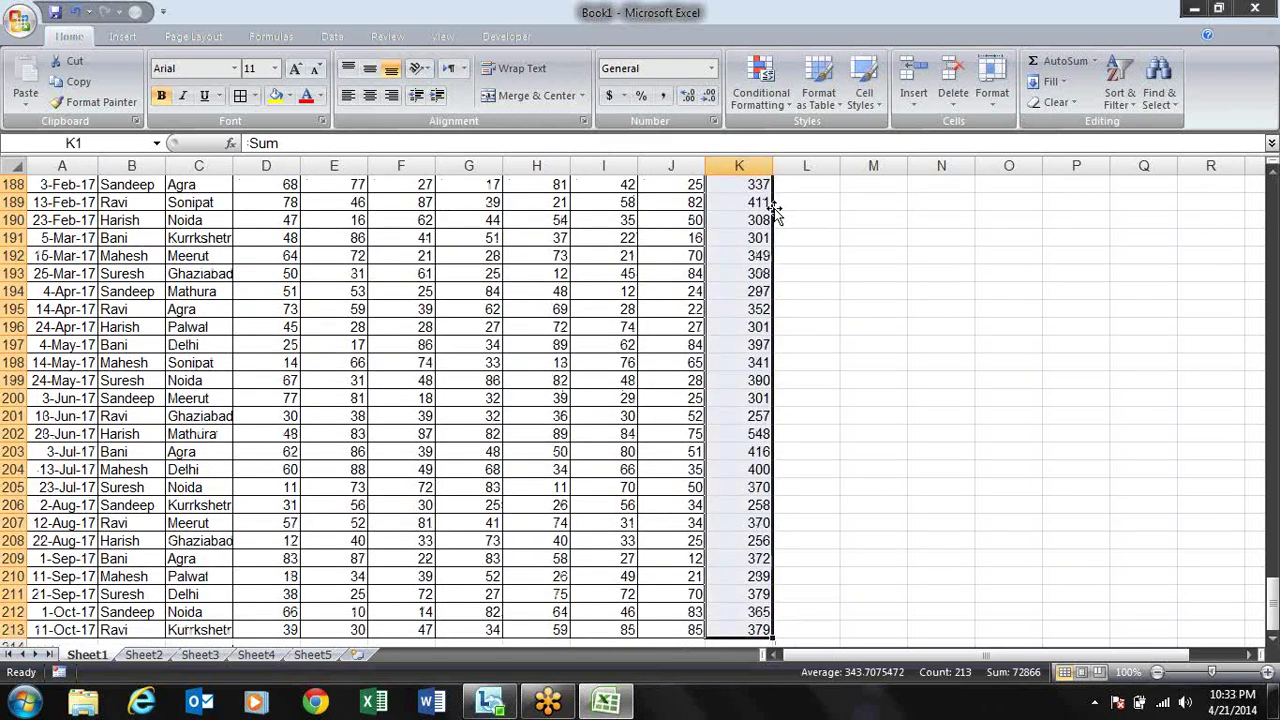
key("Delete")
key("Up")
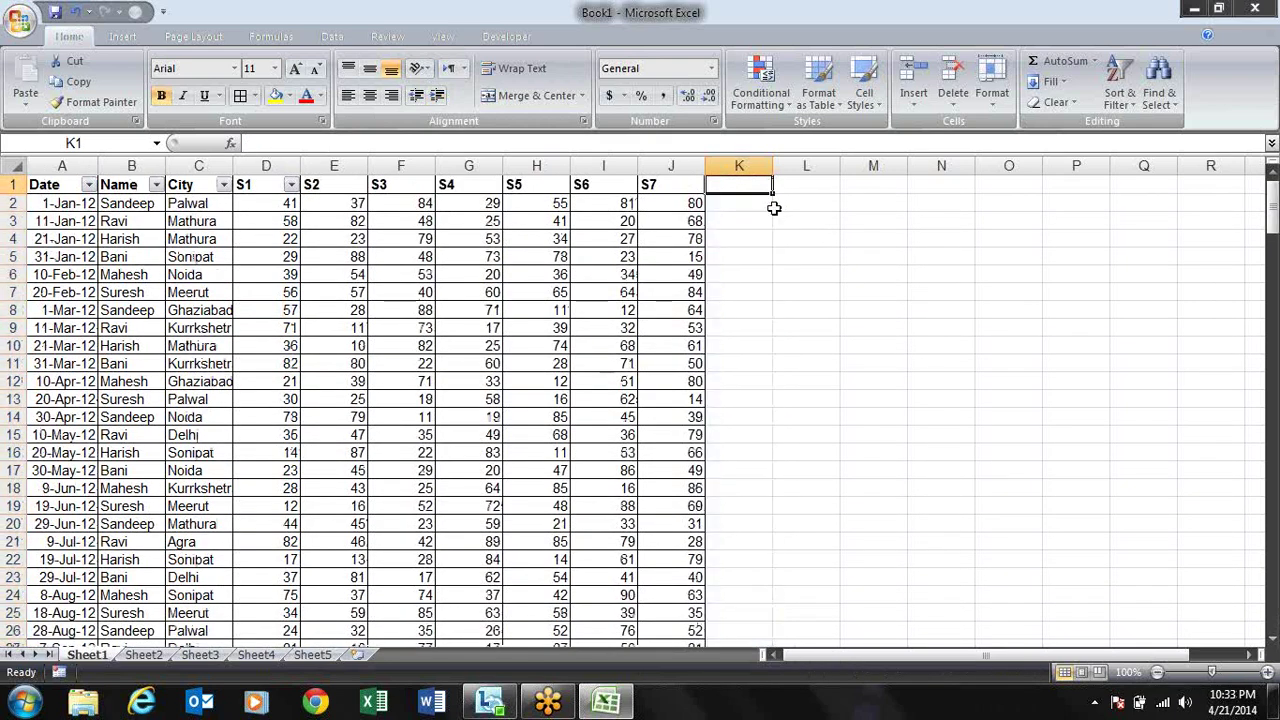
- Enter =SUM(D2:J2) in K2 to total row 2's S1–S7 figures
key("Down")
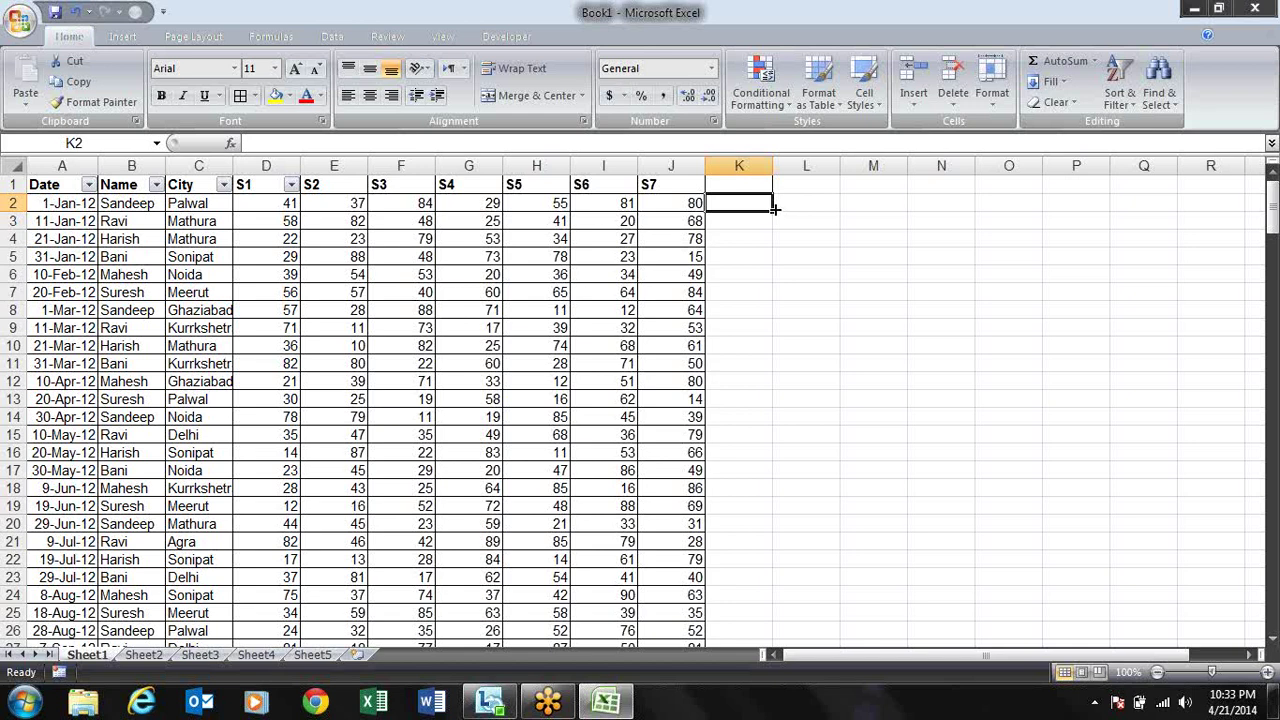
type("=")
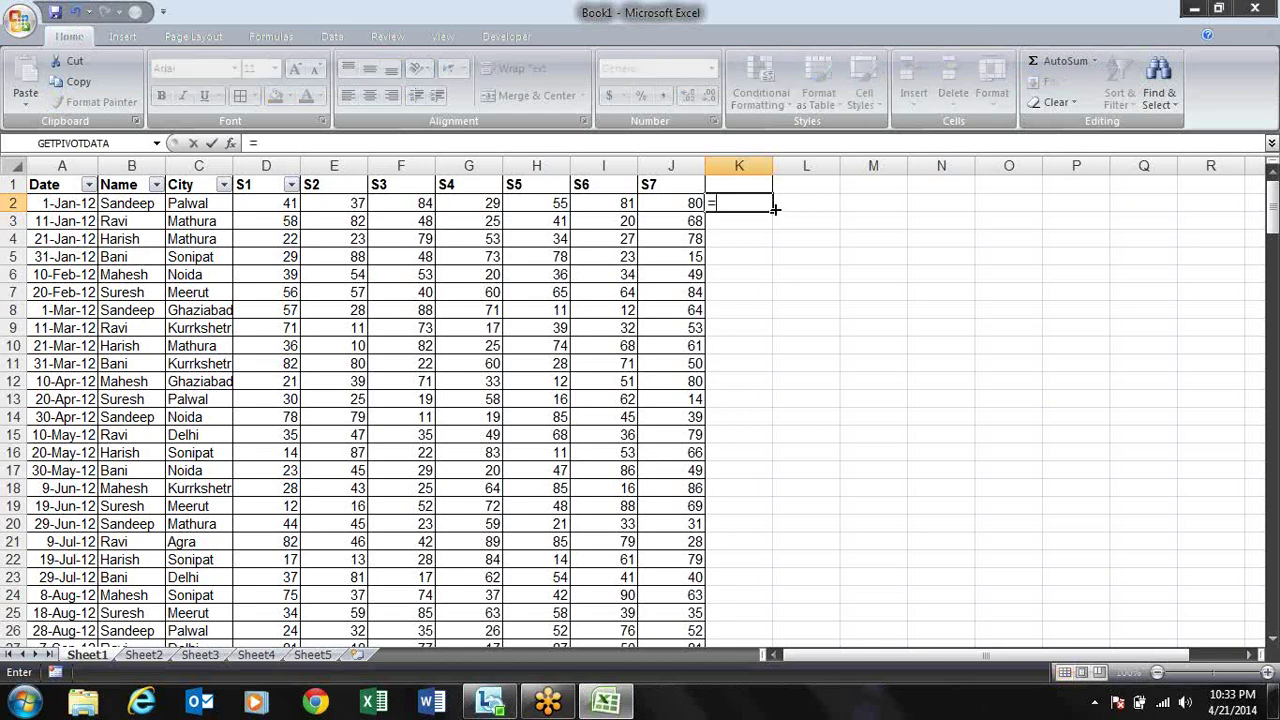
type("sum")
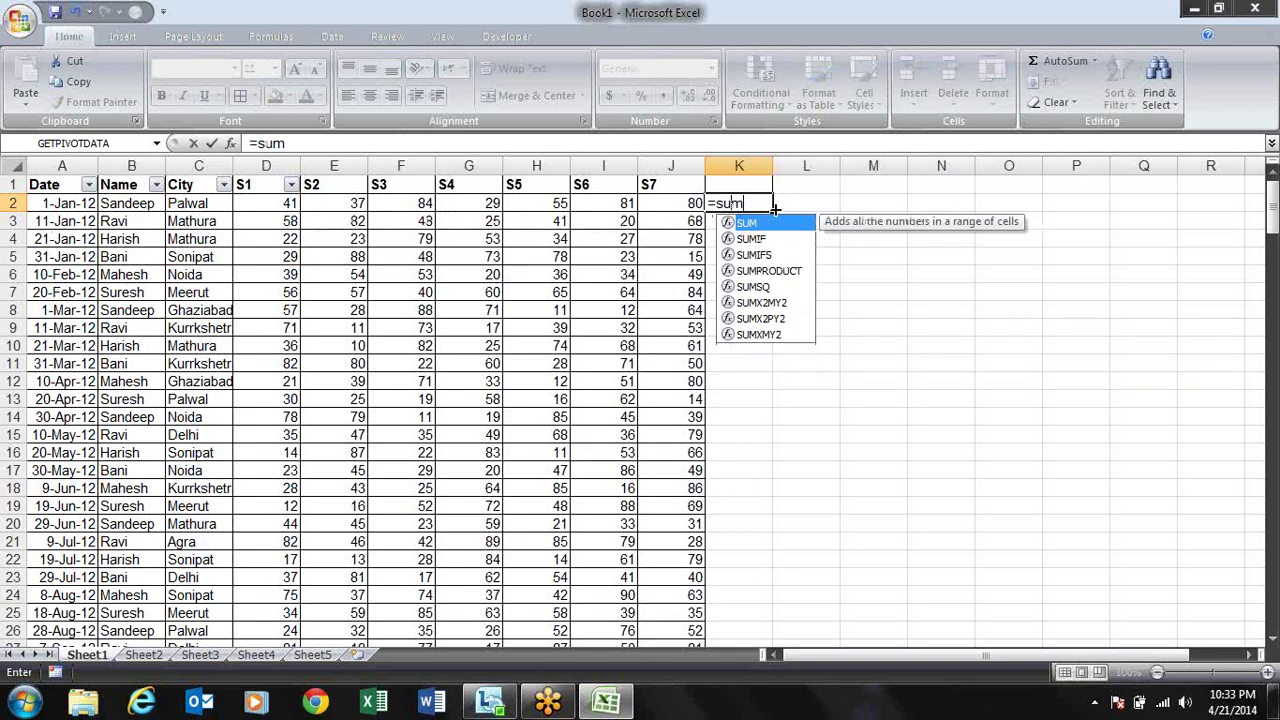
type("(")
left_click_drag(690, 203, 240, 205)
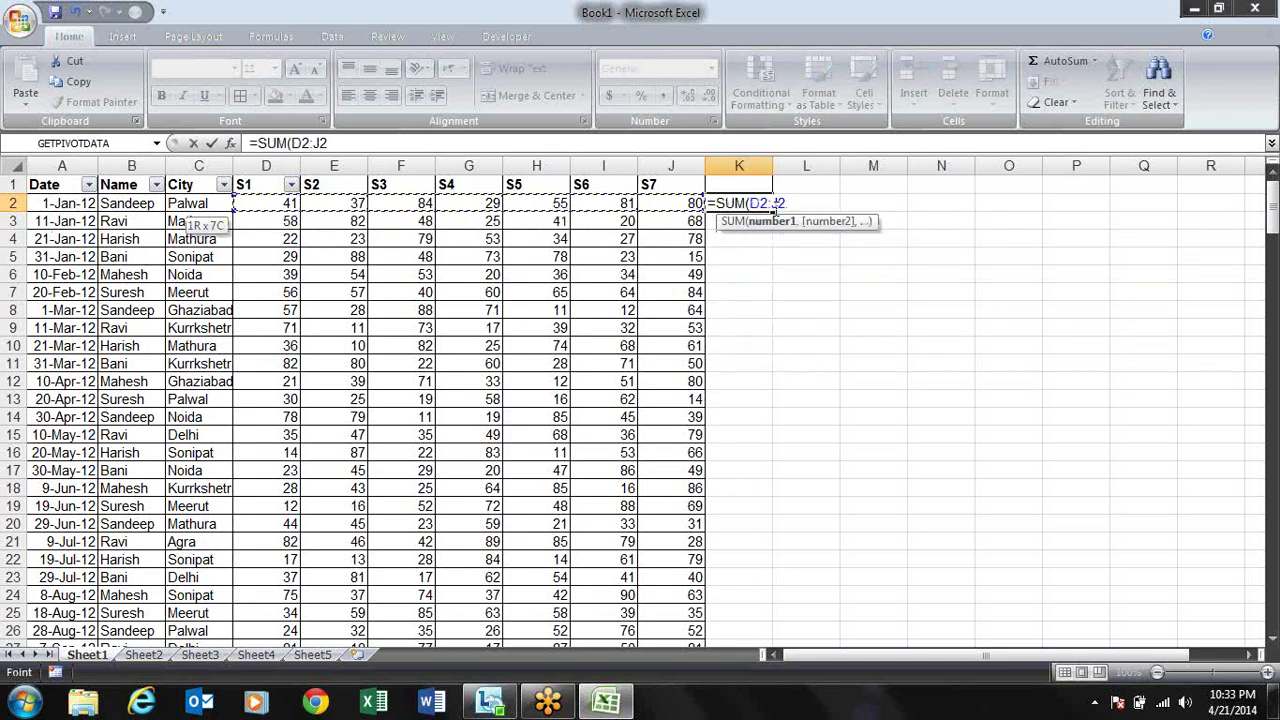
type(")")
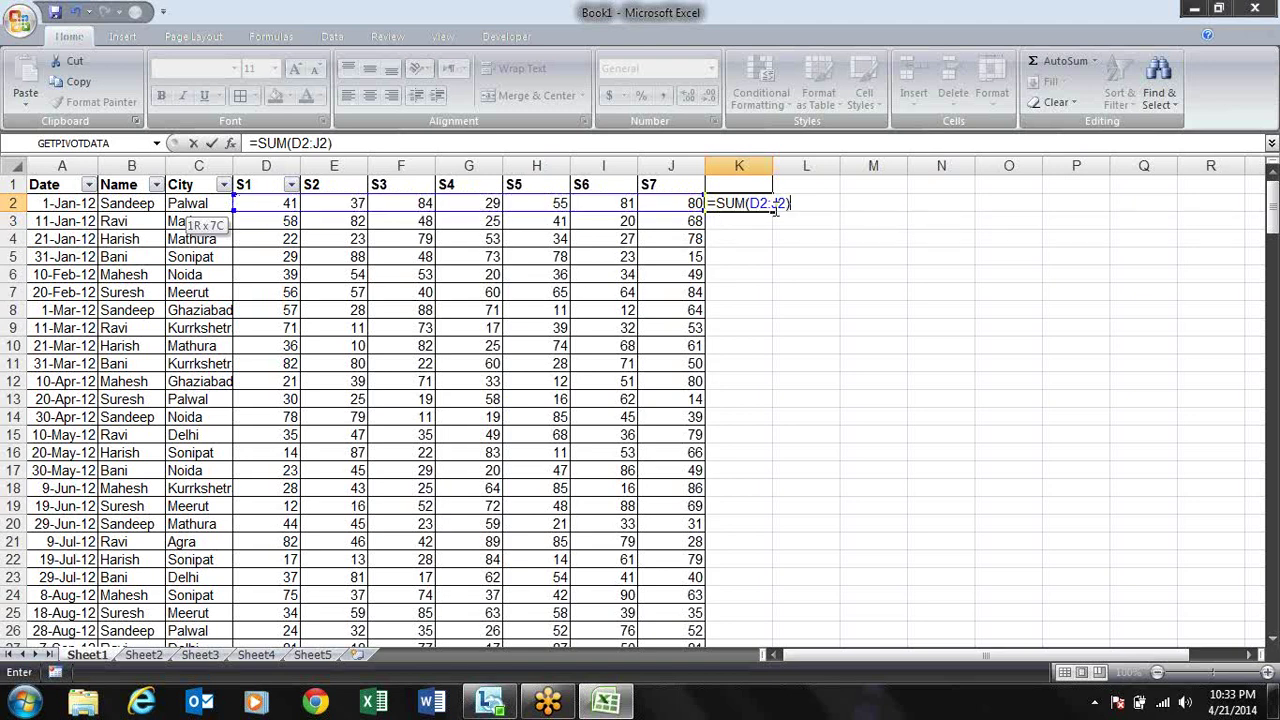
key("Return")
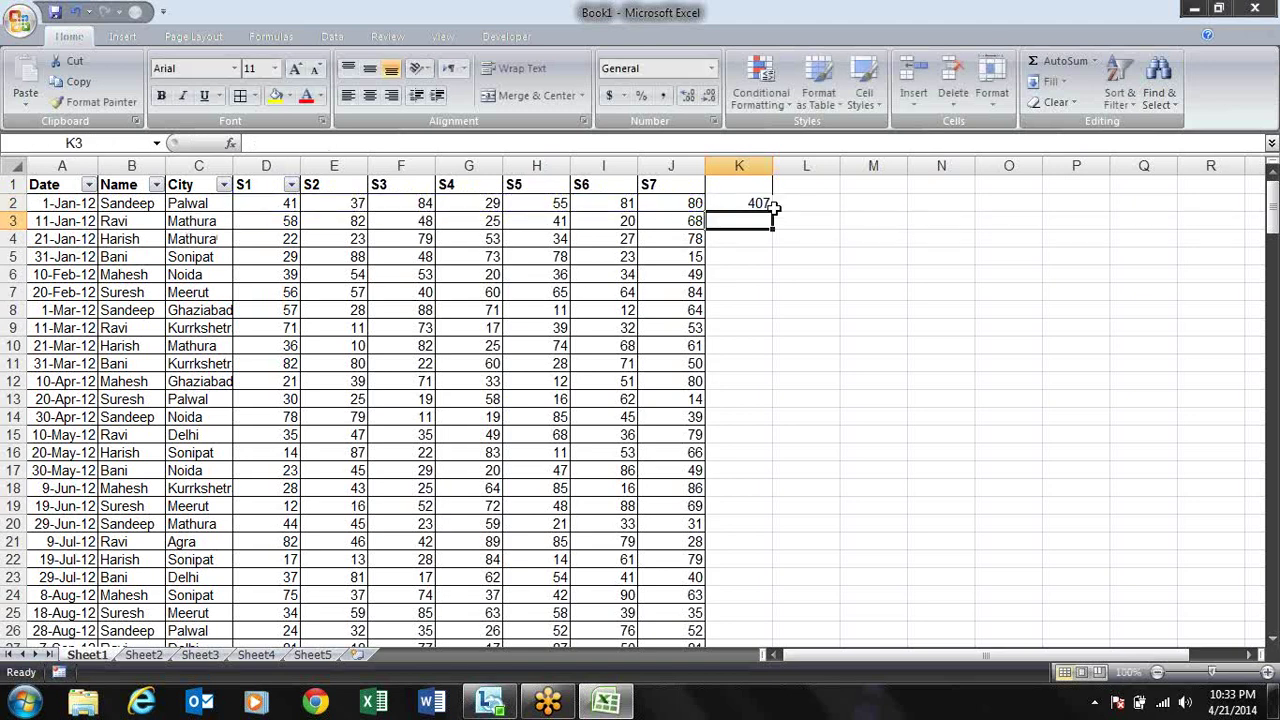
- Append >=400 to the K2 formula so it shows TRUE for totals of at least 400
left_click(773, 206)
double_click(773, 206)
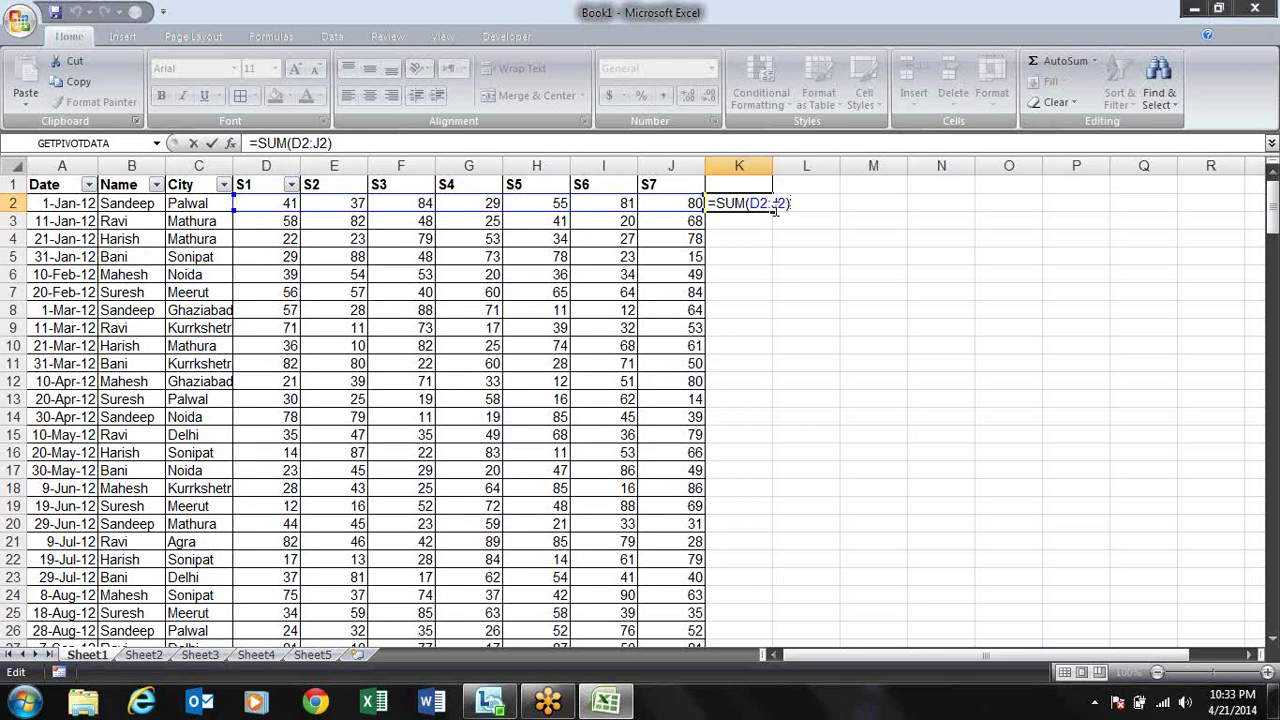
type(">")
type("=400")
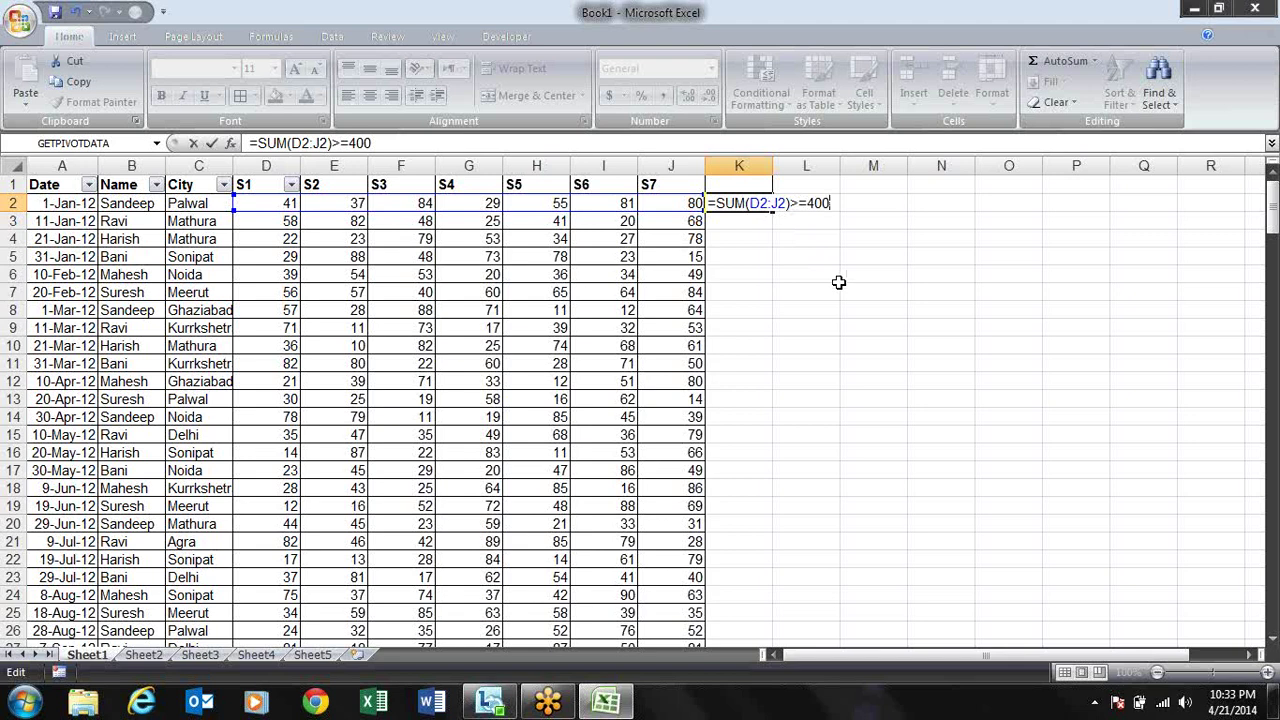
key("Return")
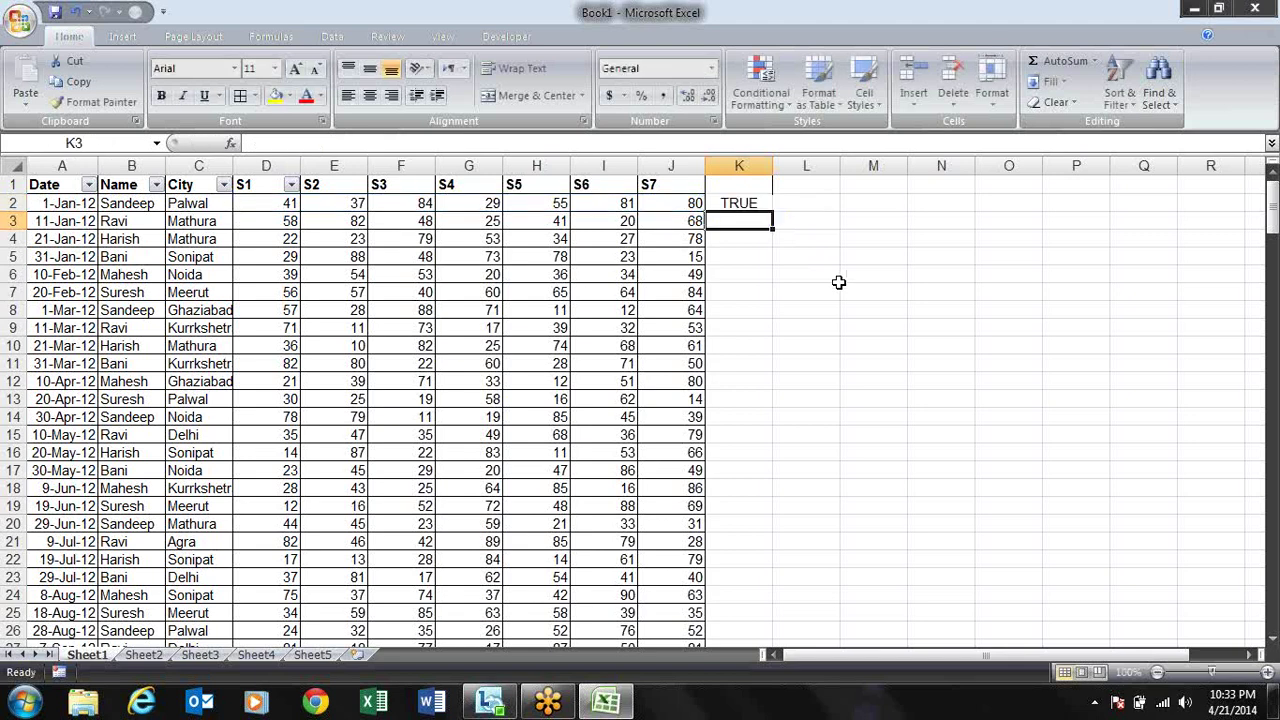
key("Up")
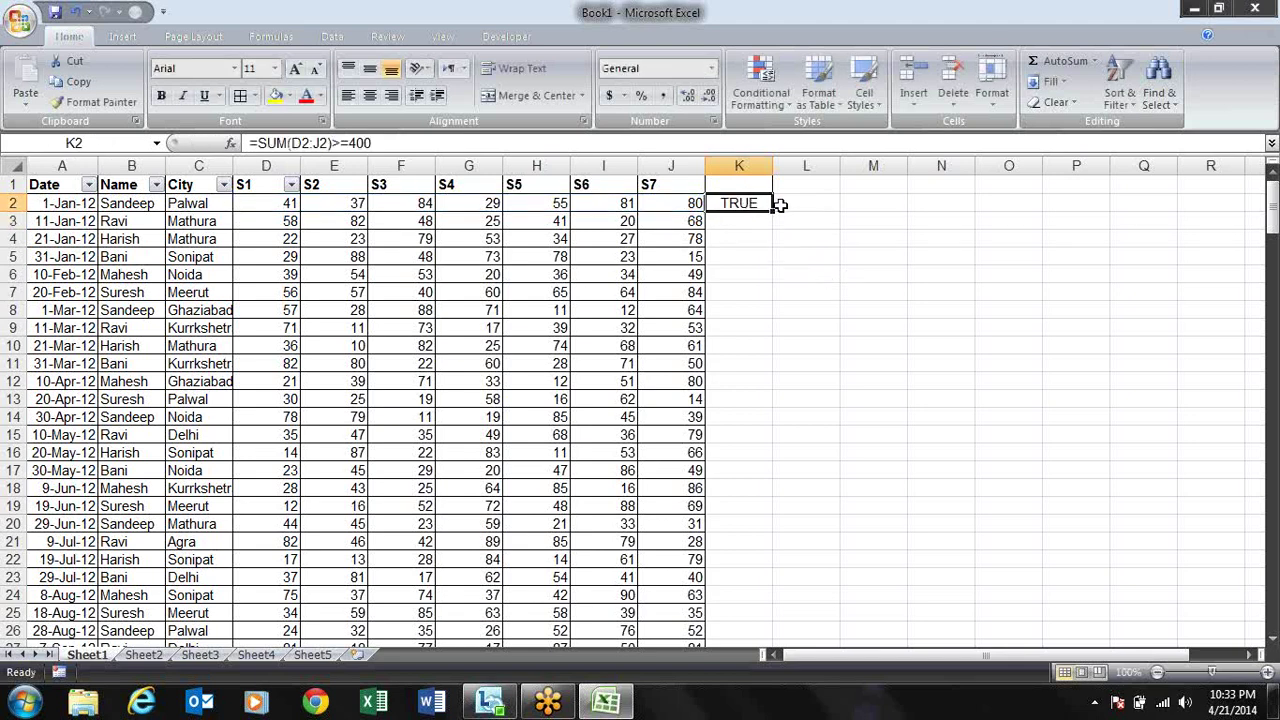
- Fill the 400 check down column K and verify row 21's total
double_click(771, 210)
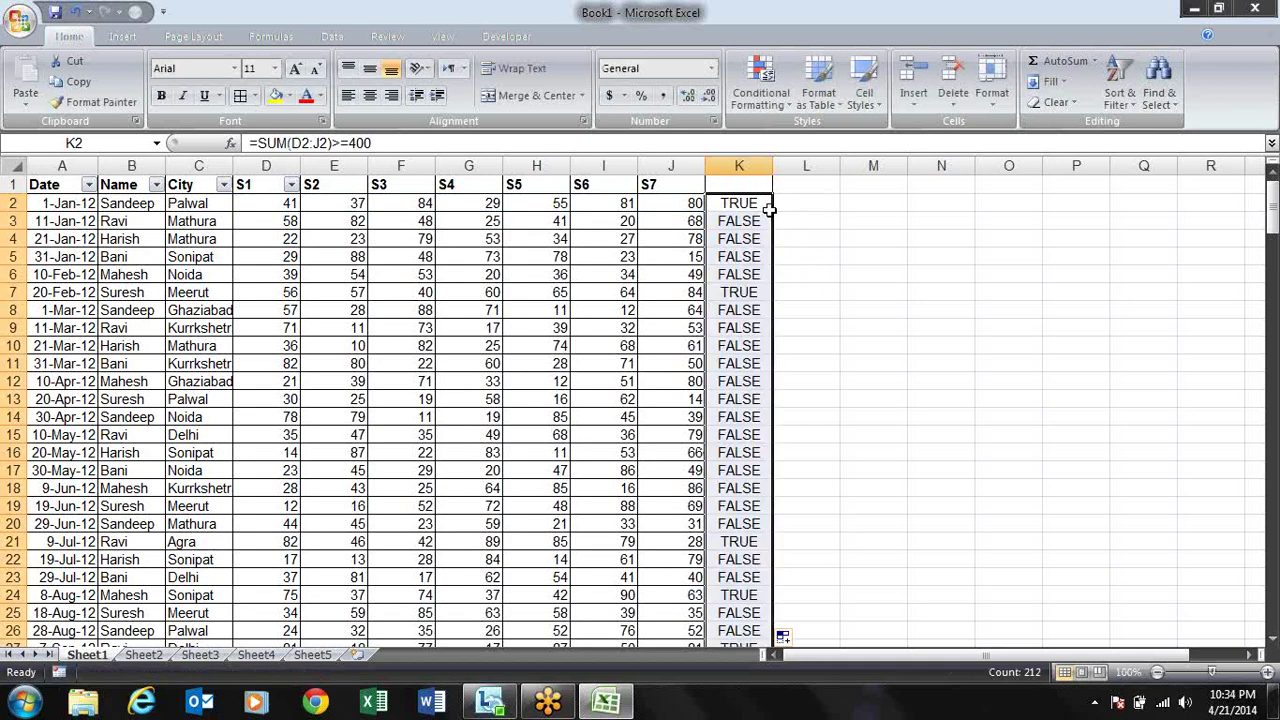
key("Down")
key("Down")
key("Down")
key("Down")
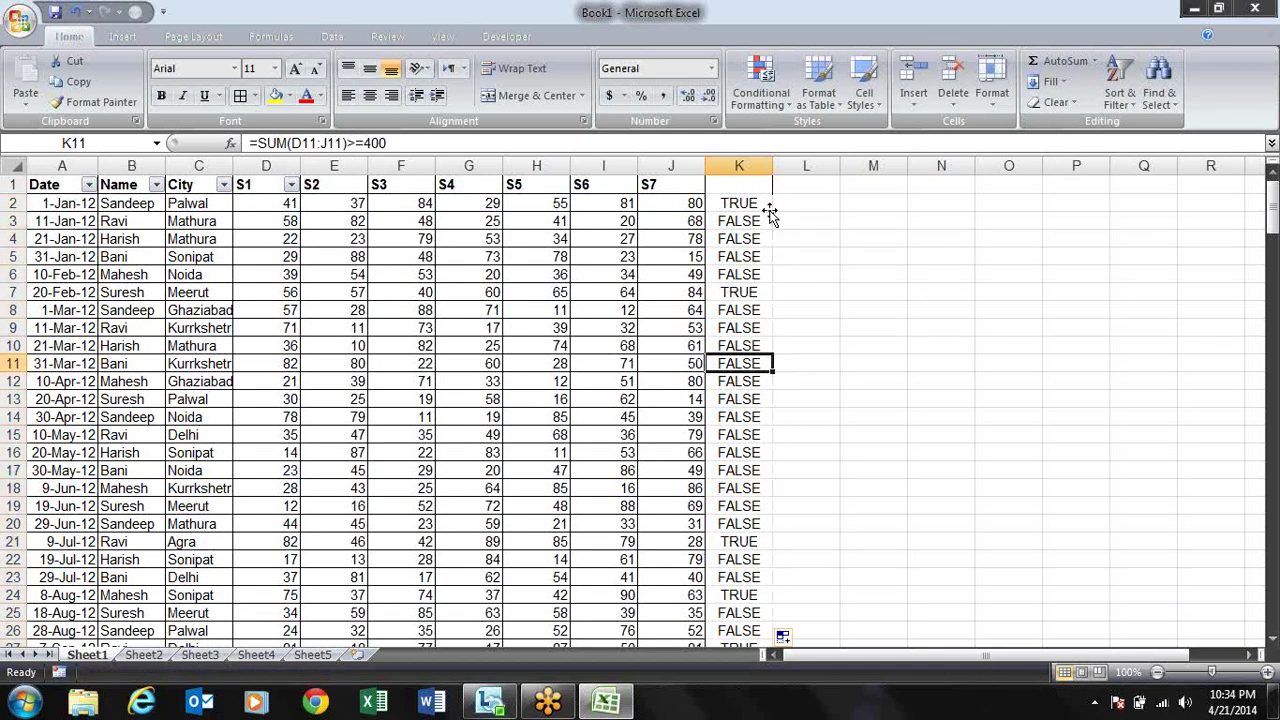
key("Down")
key("Down")
key("Down")
key("Up")
key("Left")
key("shift+Left")
key("shift+Left")
key("shift+Left")
key("shift+Left")
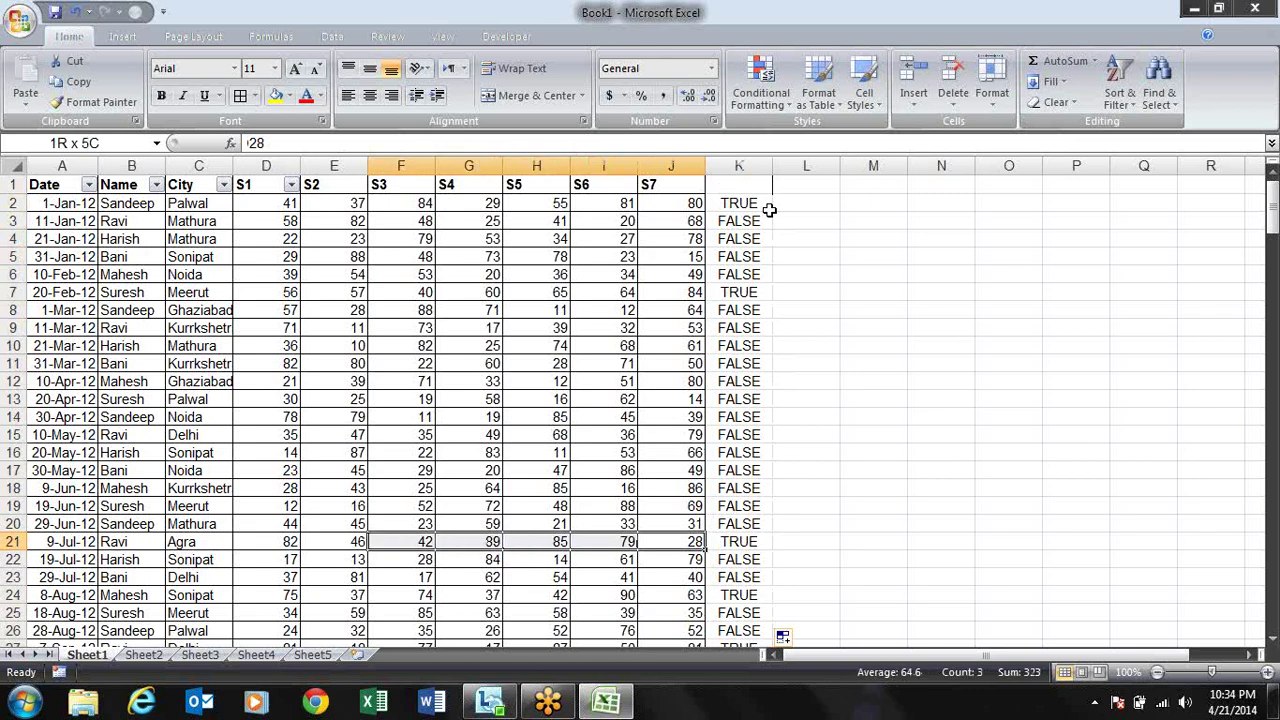
key("shift+Left")
key("shift+Left")
key("Right")
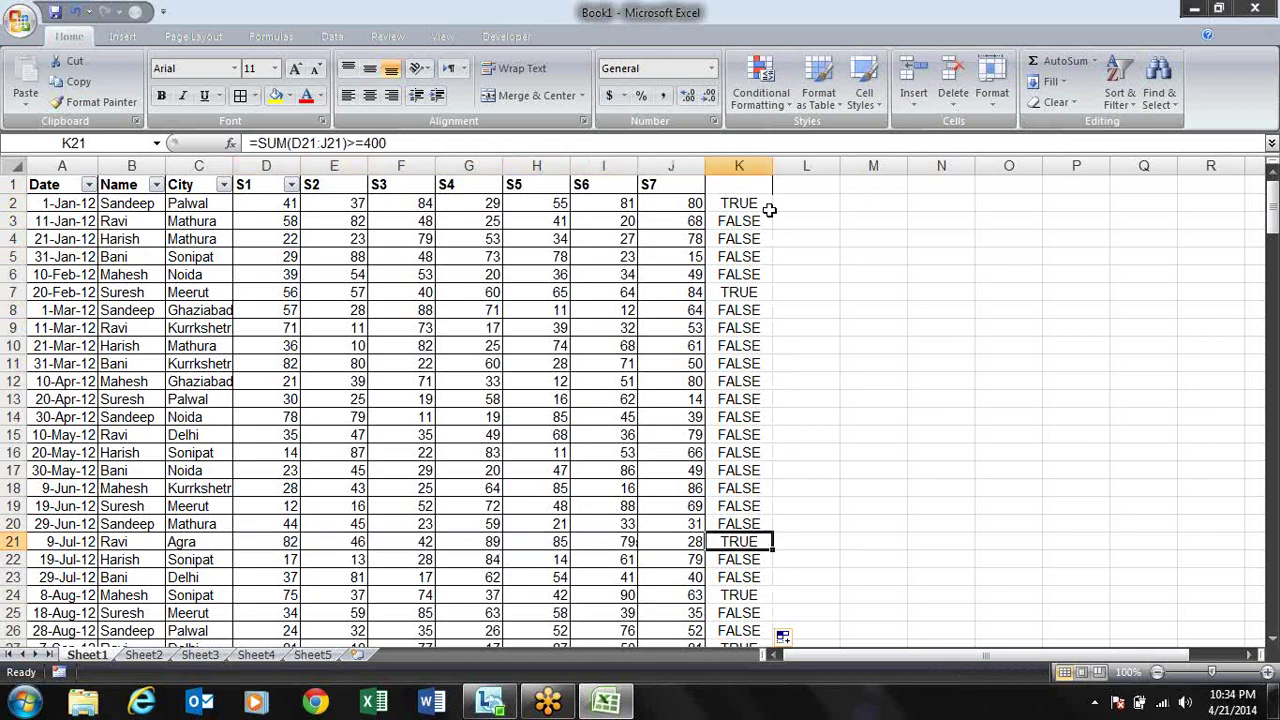
- Clear the results from K3 to the last row, leaving only K2's check
left_click(769, 209)
key("Down")
key("ctrl+shift+Down")
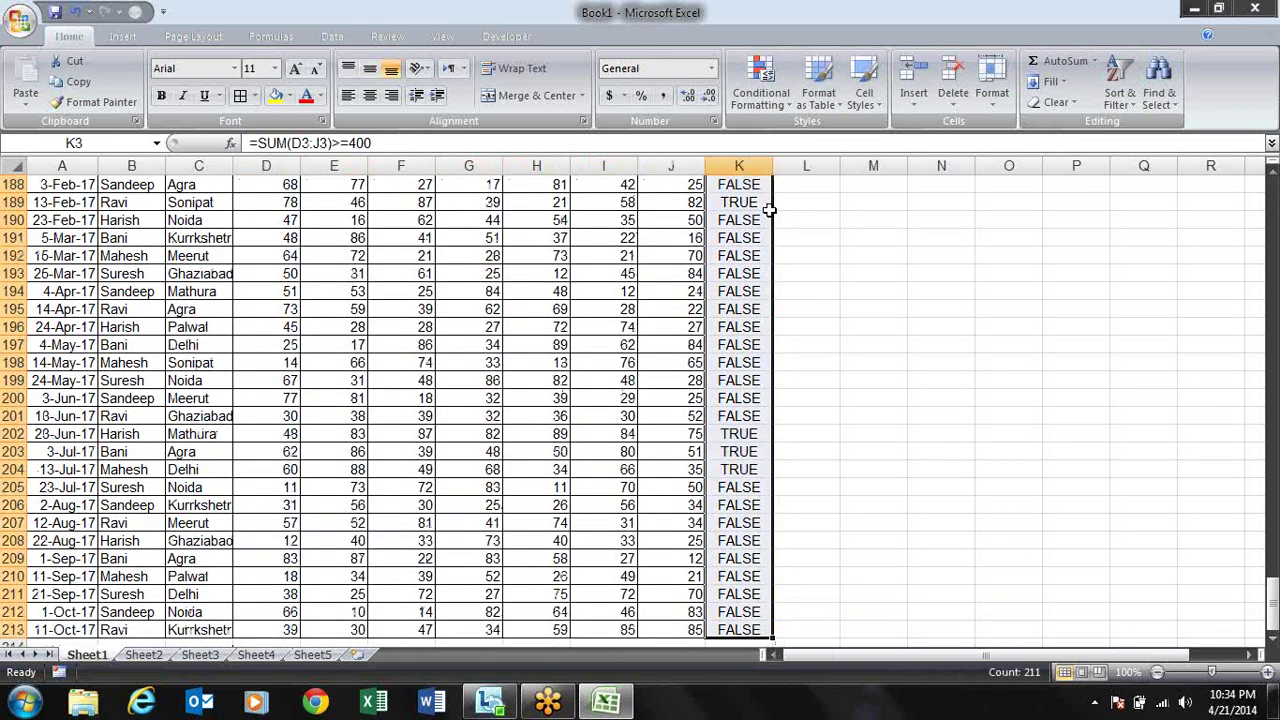
key("Delete")
left_click(771, 210)
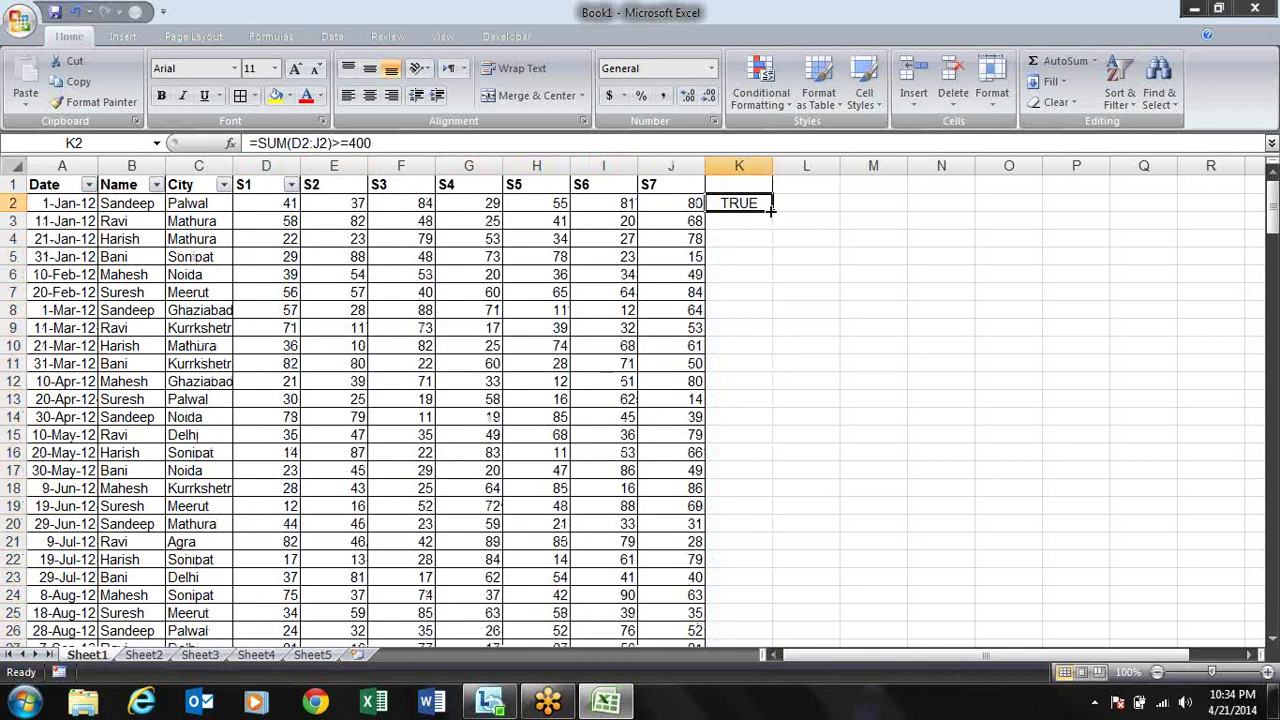
key("F2")
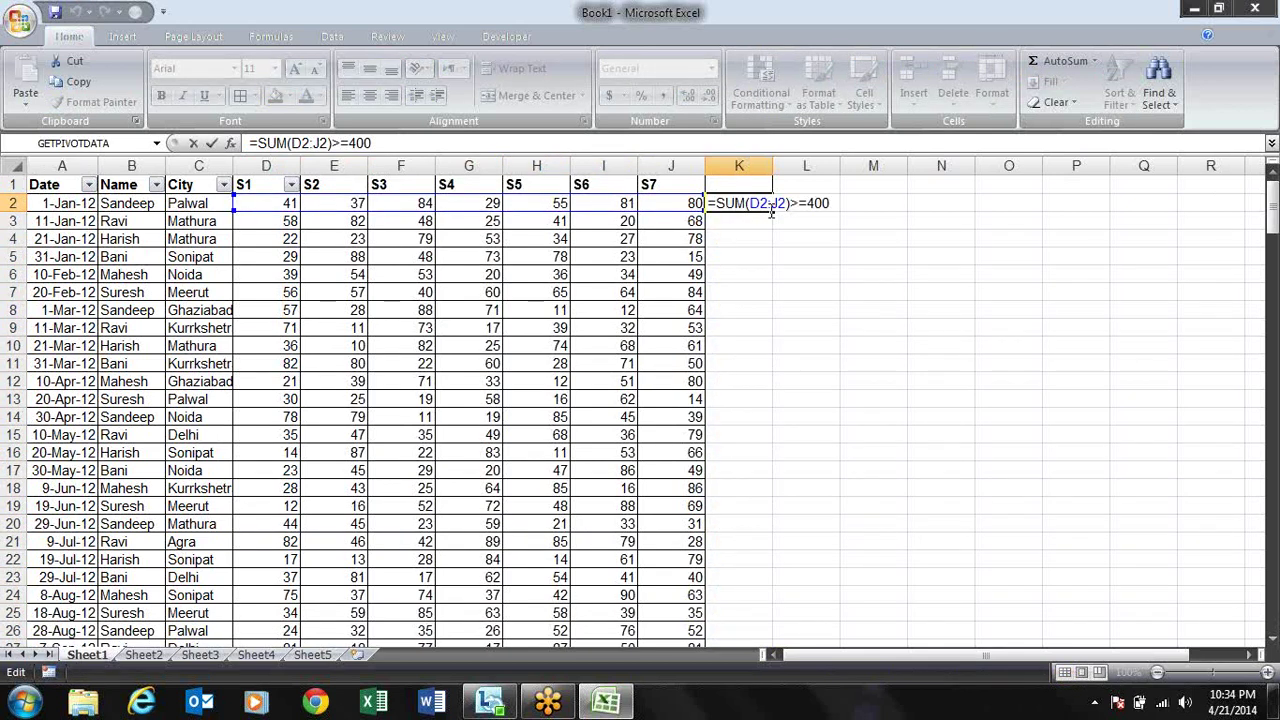
key("Return")
key("Up")
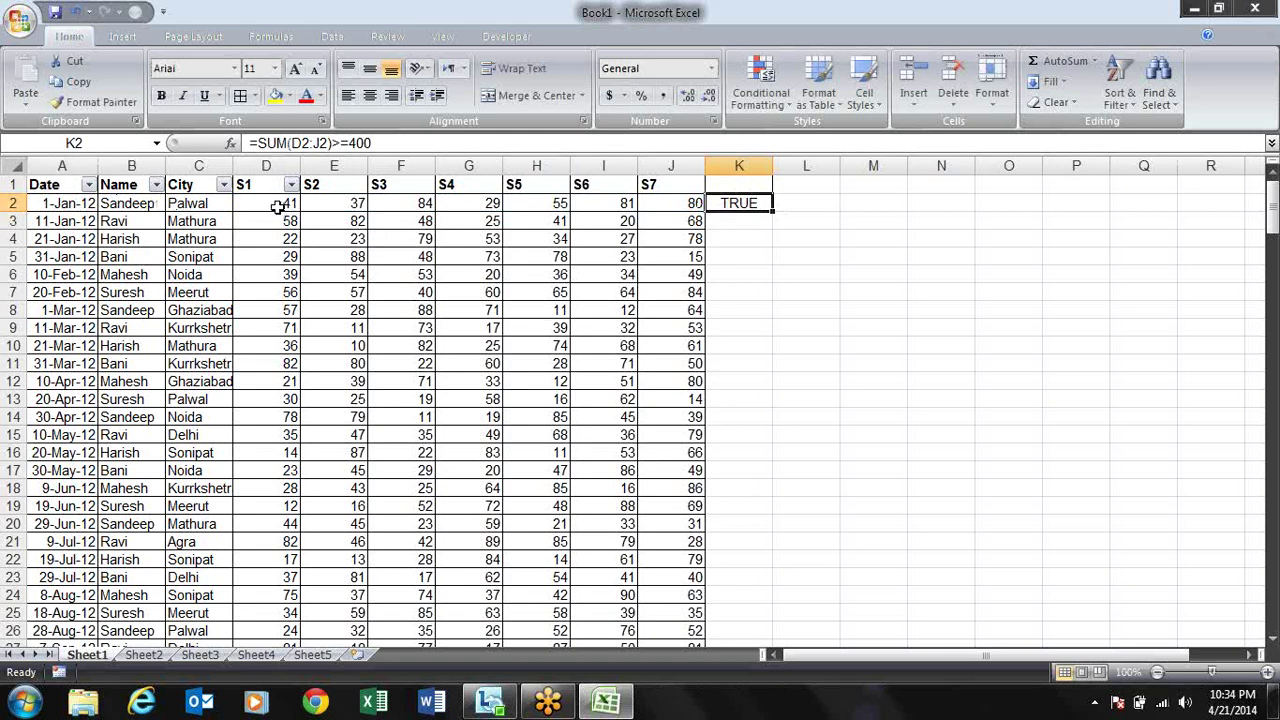
left_click(277, 205)
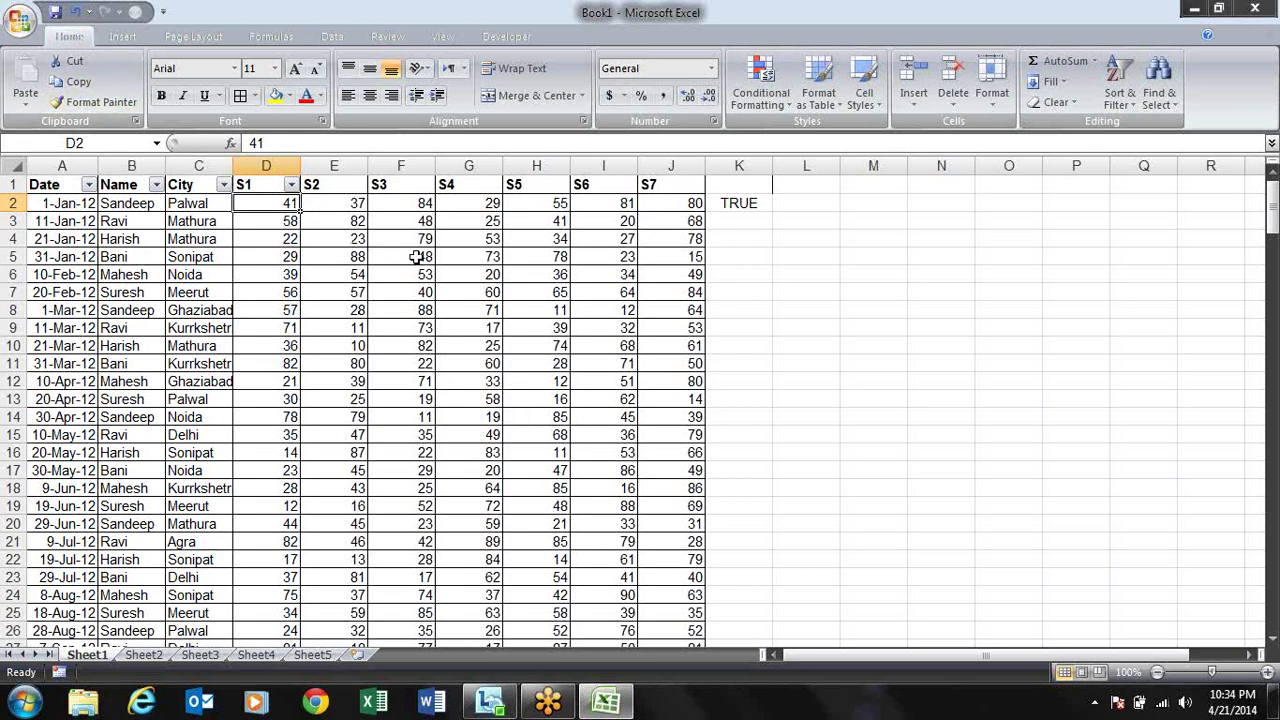
key("Right")
key("Right")
key("Right")
key("Right")
key("Right")
key("Right")
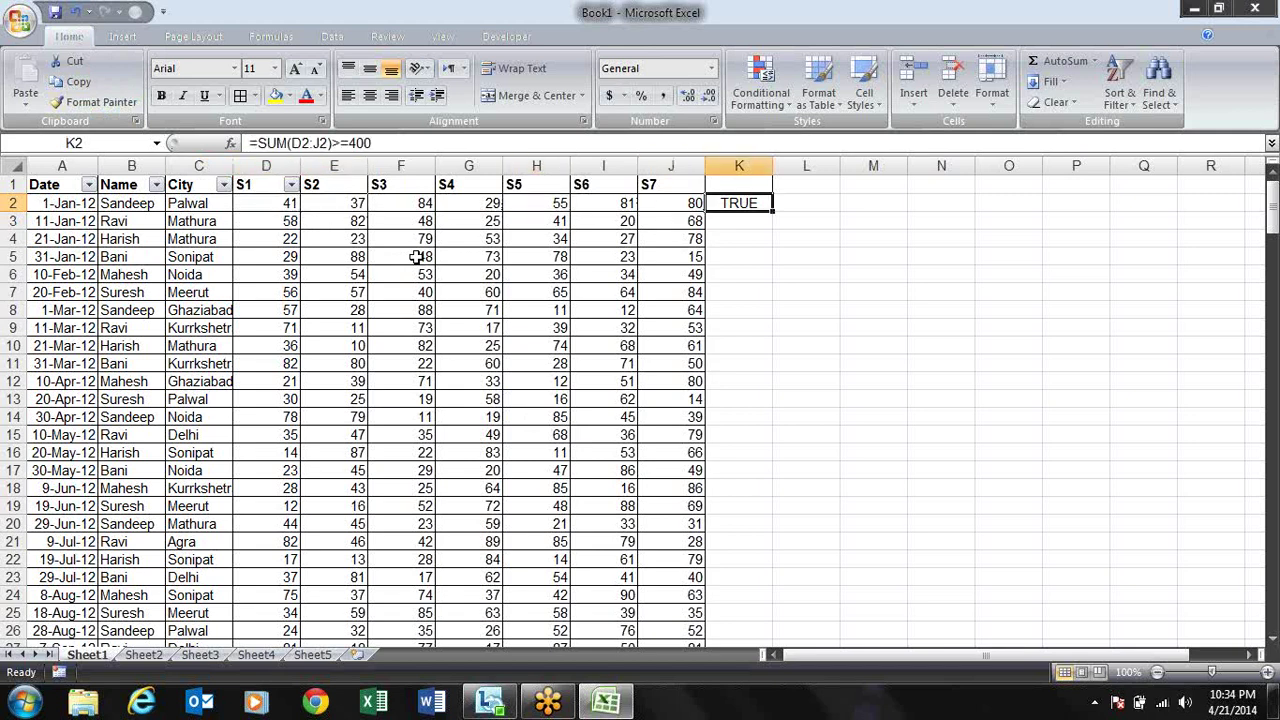
key("F2")
key("Left")
key("Left")
key("Left")
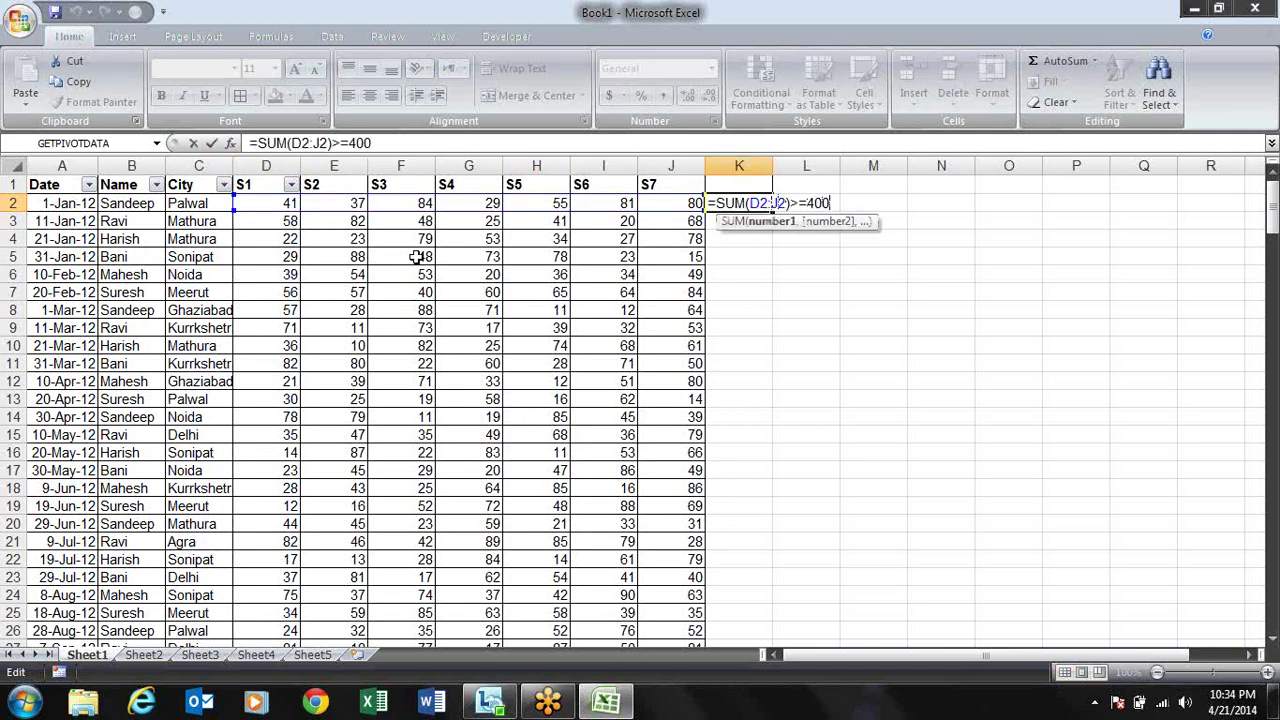
key("Return")
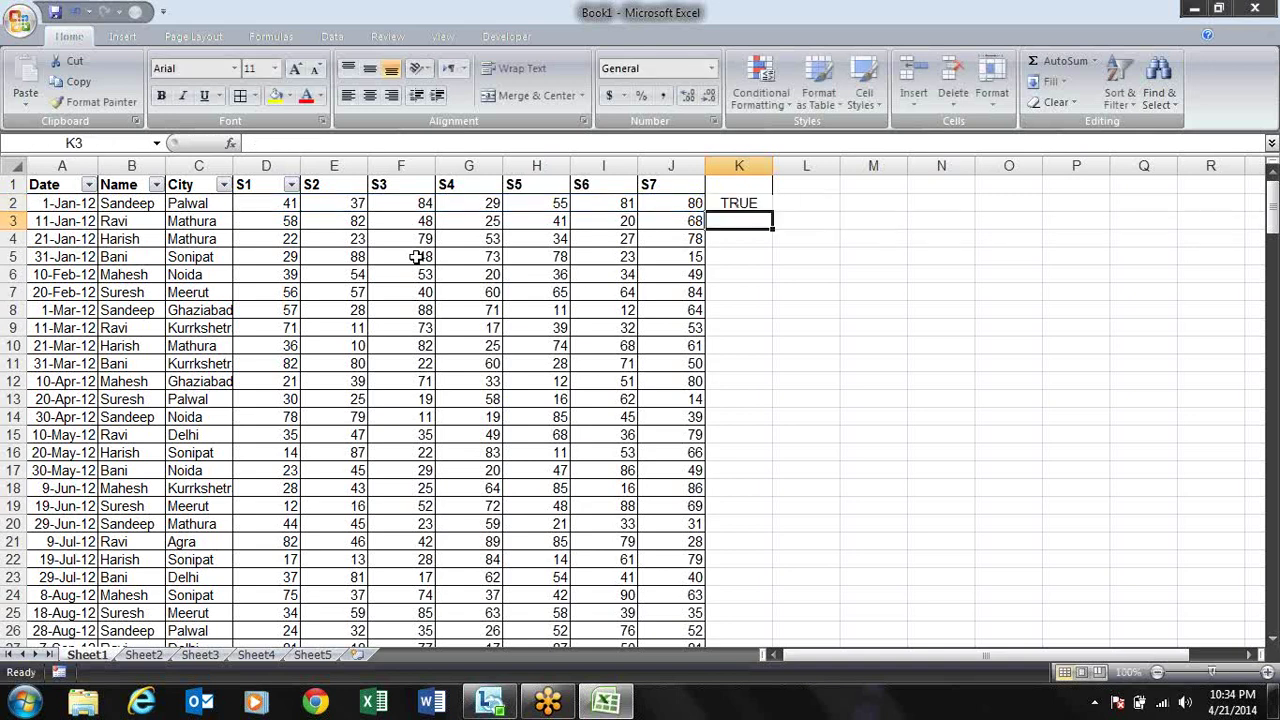
key("Up")
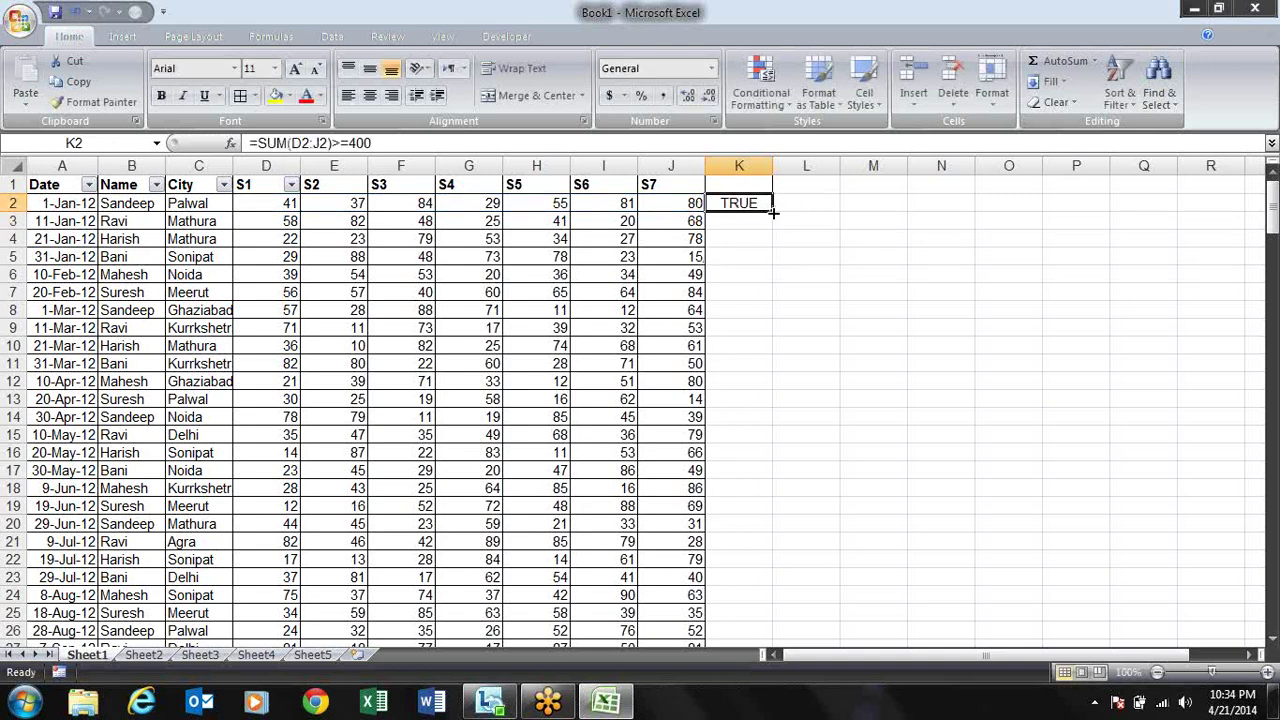
left_click_drag(767, 204, 939, 218)
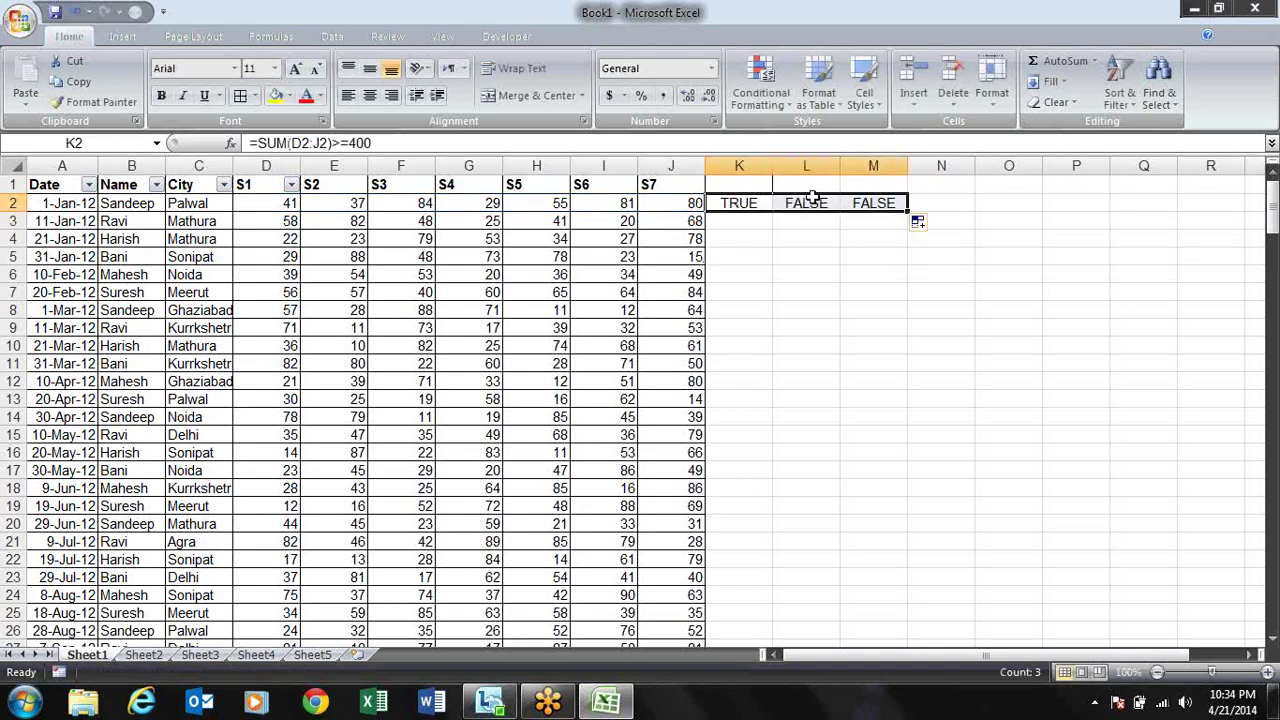
left_click(766, 204)
key("F2")
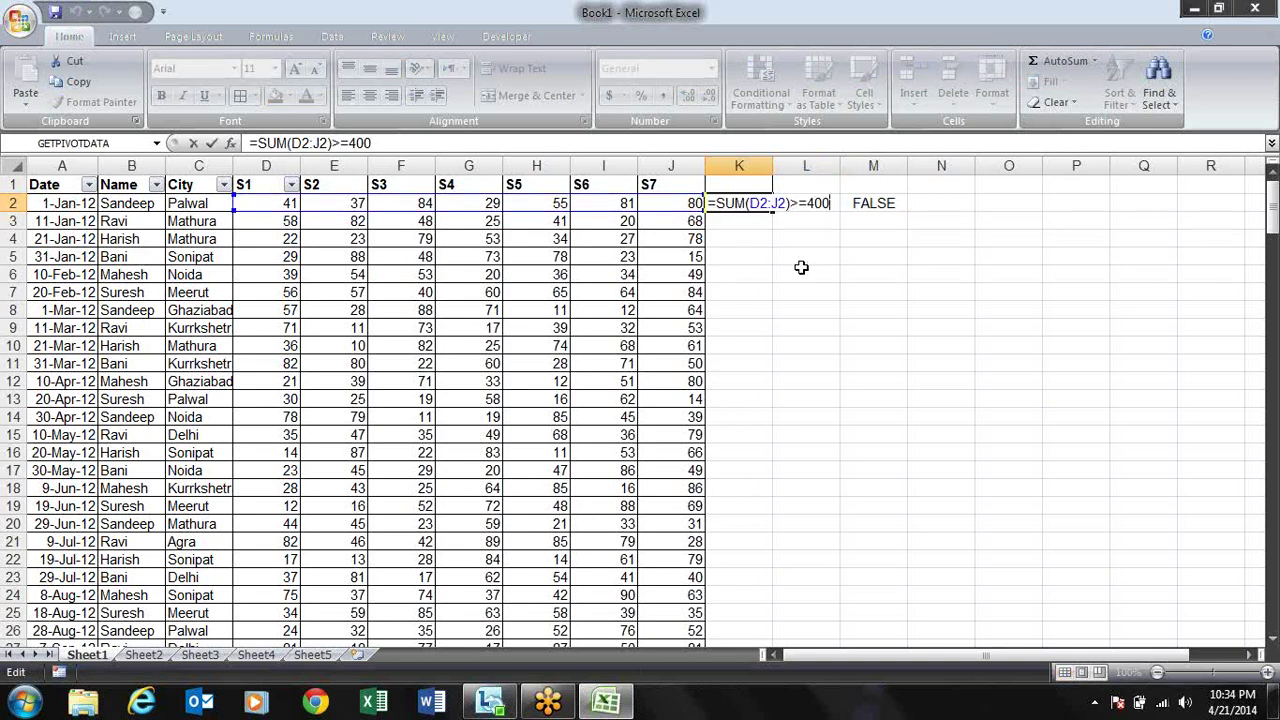
key("Return")
key("Up")
key("Right")
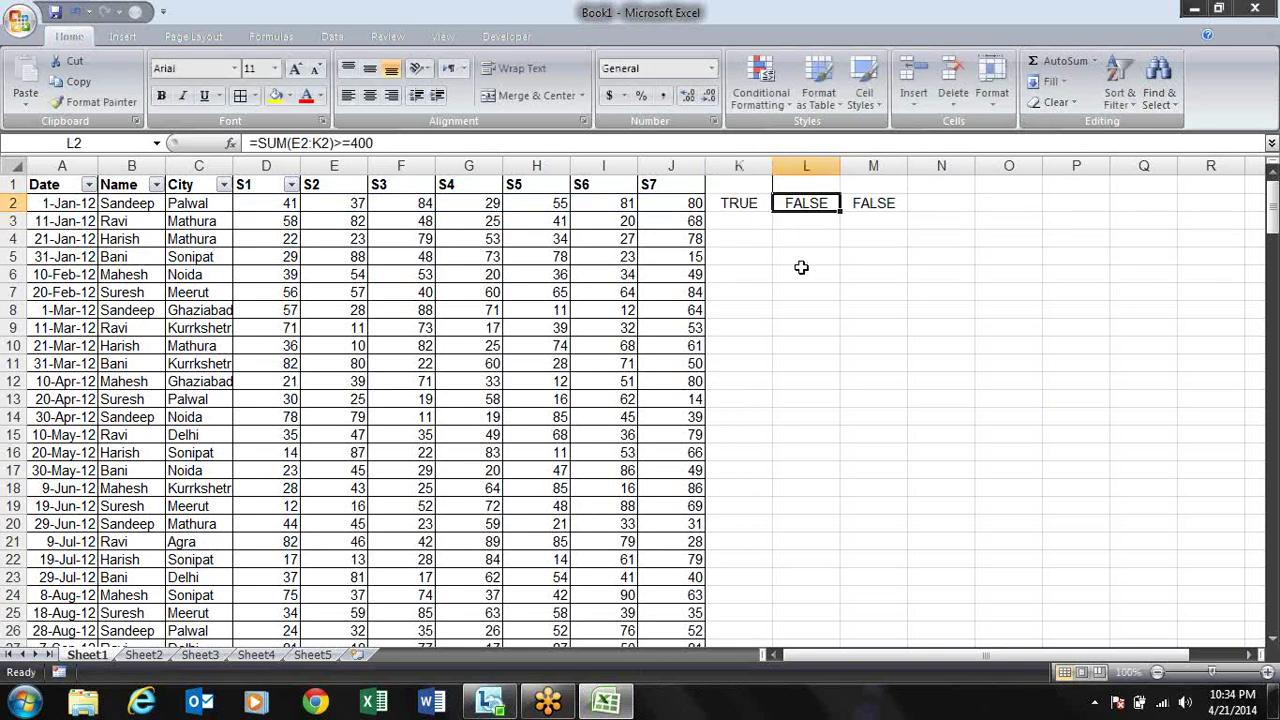
key("F2")
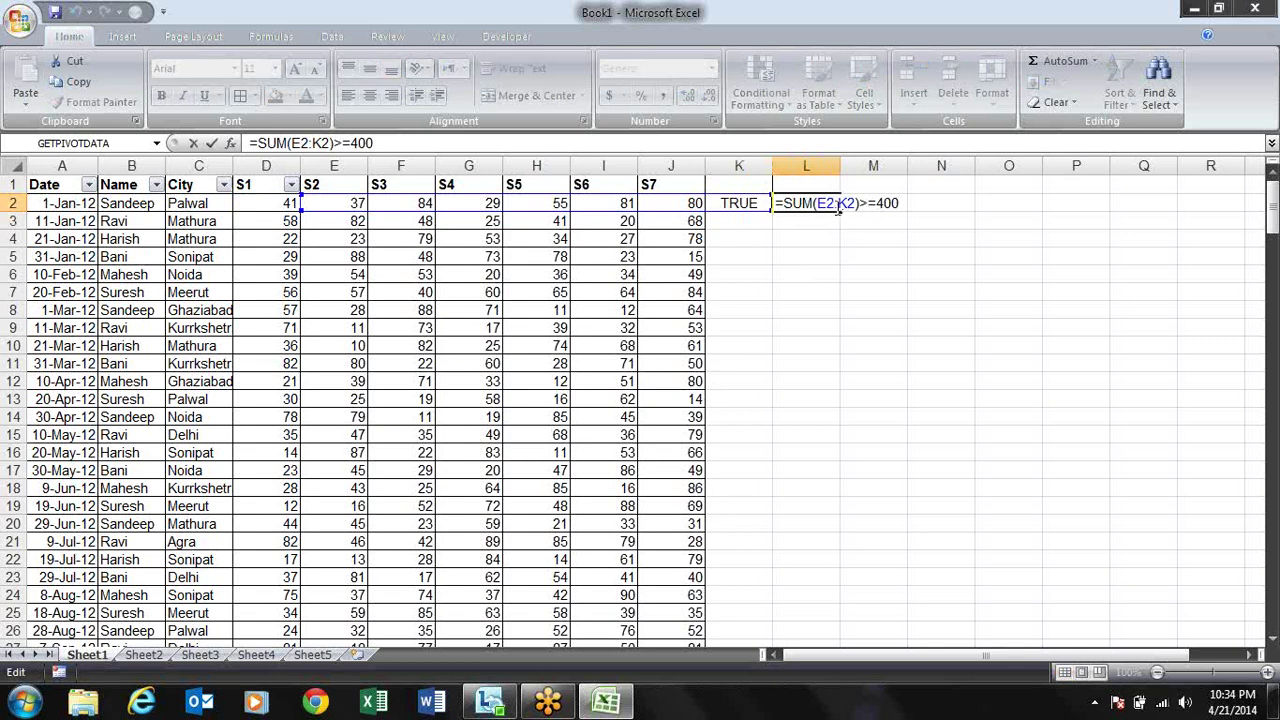
key("Escape")
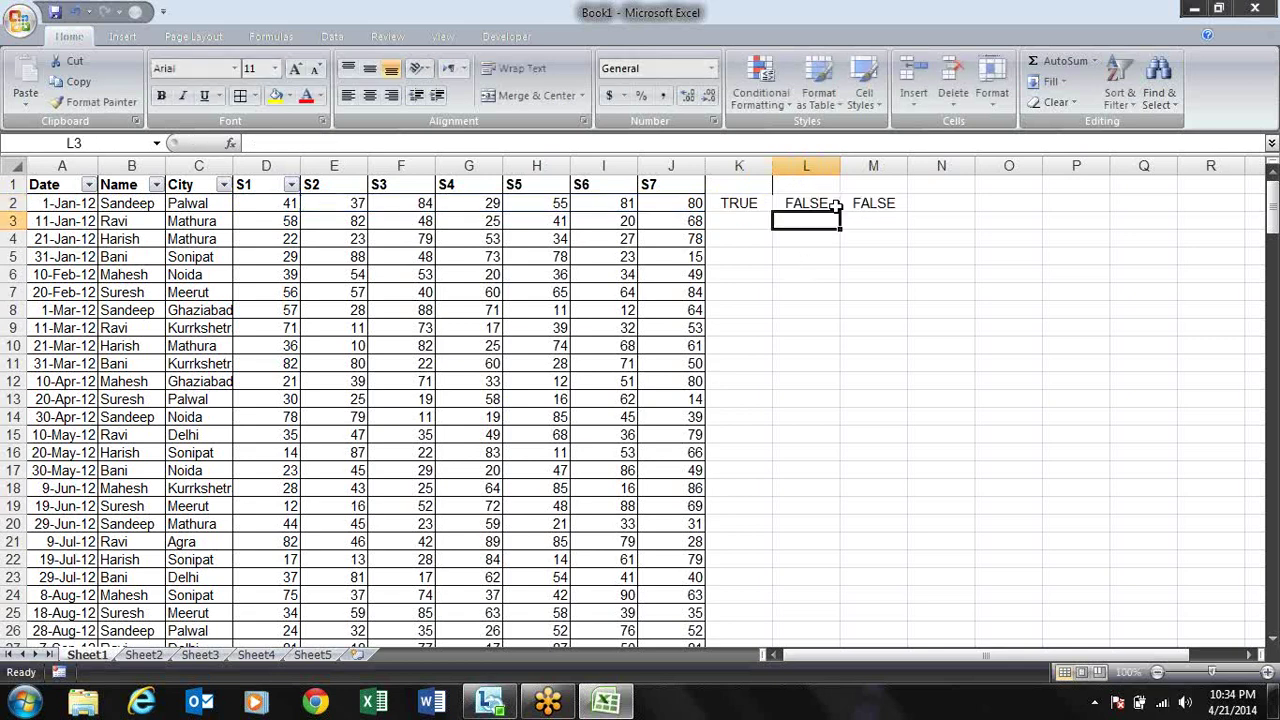
key("Right")
key("F2")
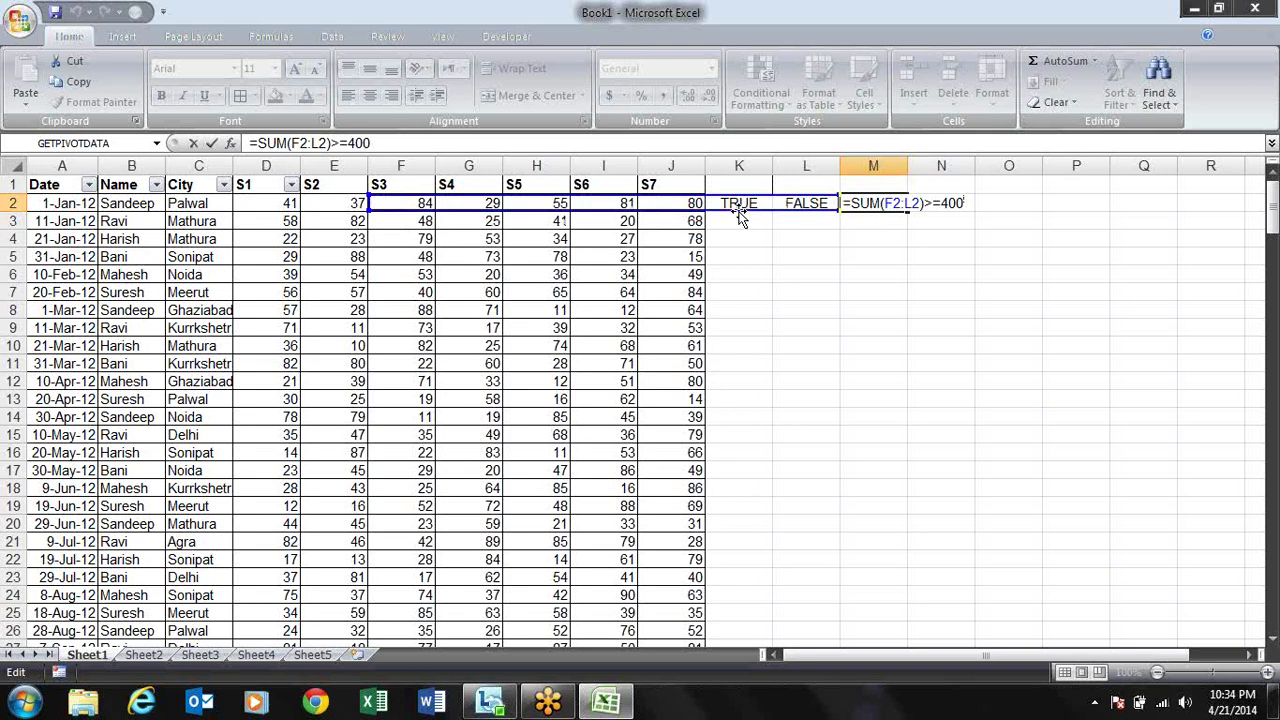
left_click_drag(738, 217, 626, 205)
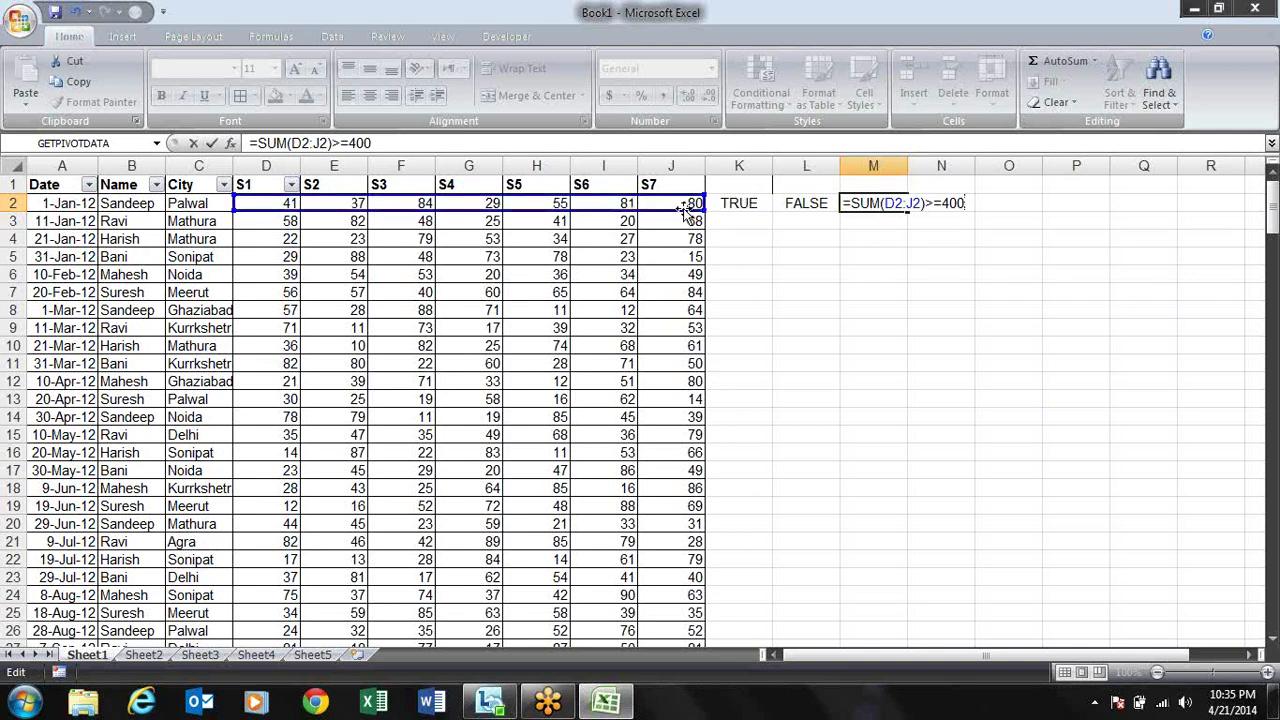
left_click_drag(686, 214, 678, 210)
key("ctrl+Return")
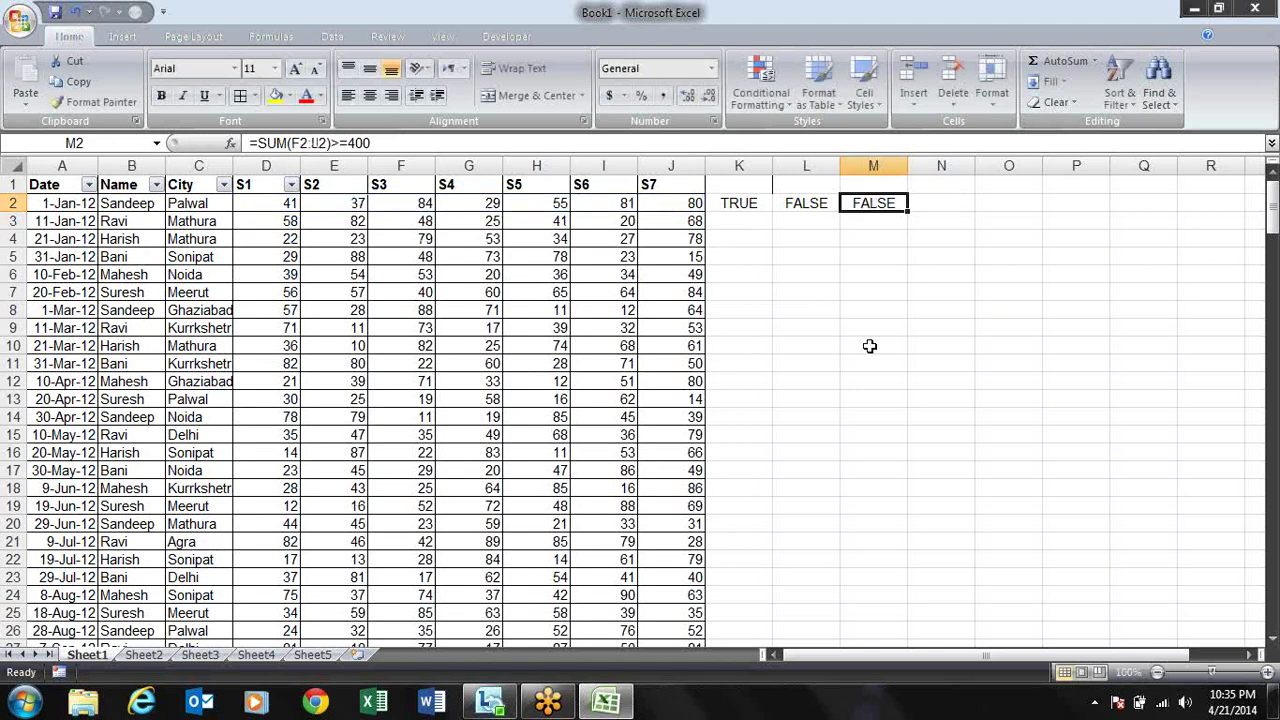
key("Left")
key("Left")
key("Right")
key("shift+Right")
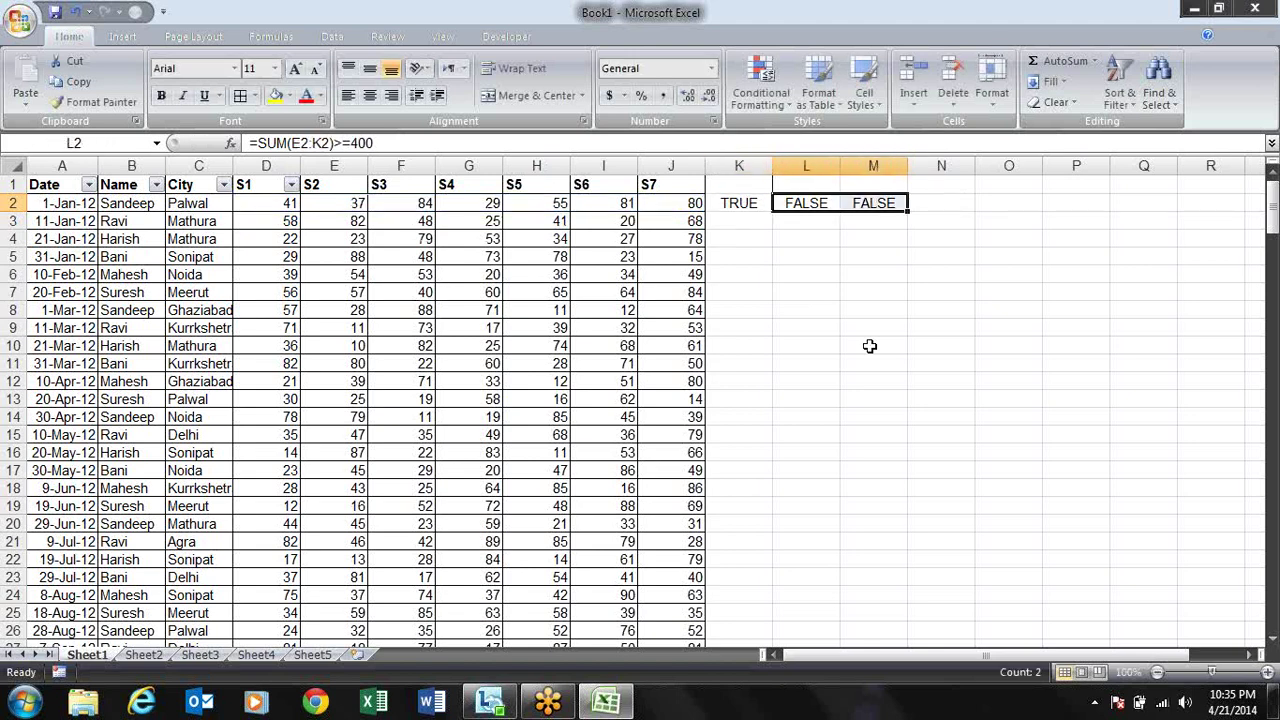
key("Delete")
key("Left")
key("F2")
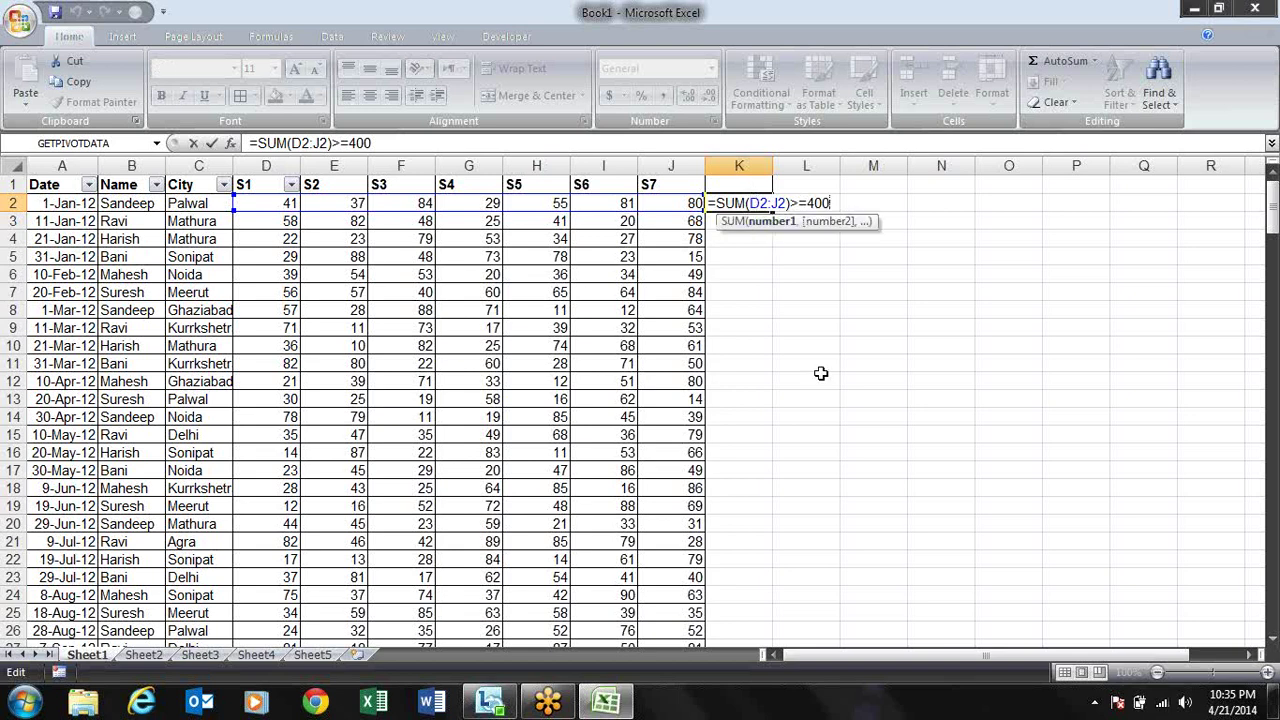
- Change K2's formula to =SUM($D2:$J2)>=400 and fill it right to N2
type("$D2:")
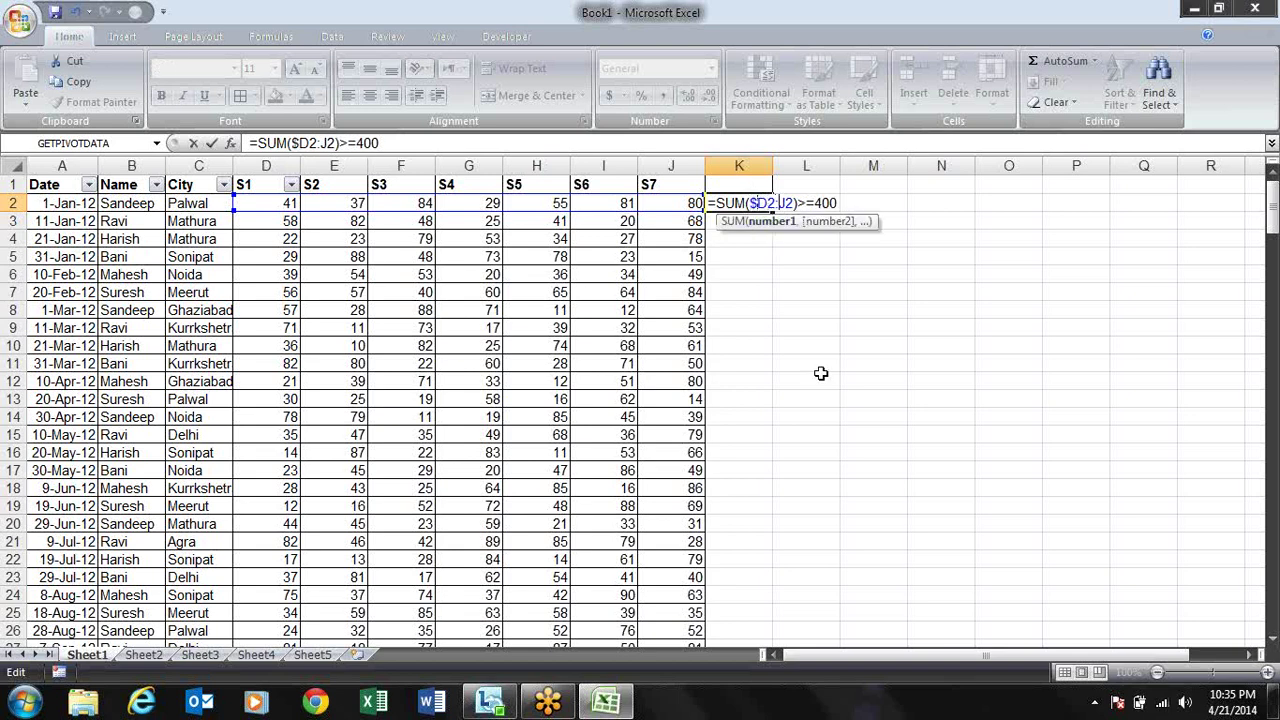
type("$")
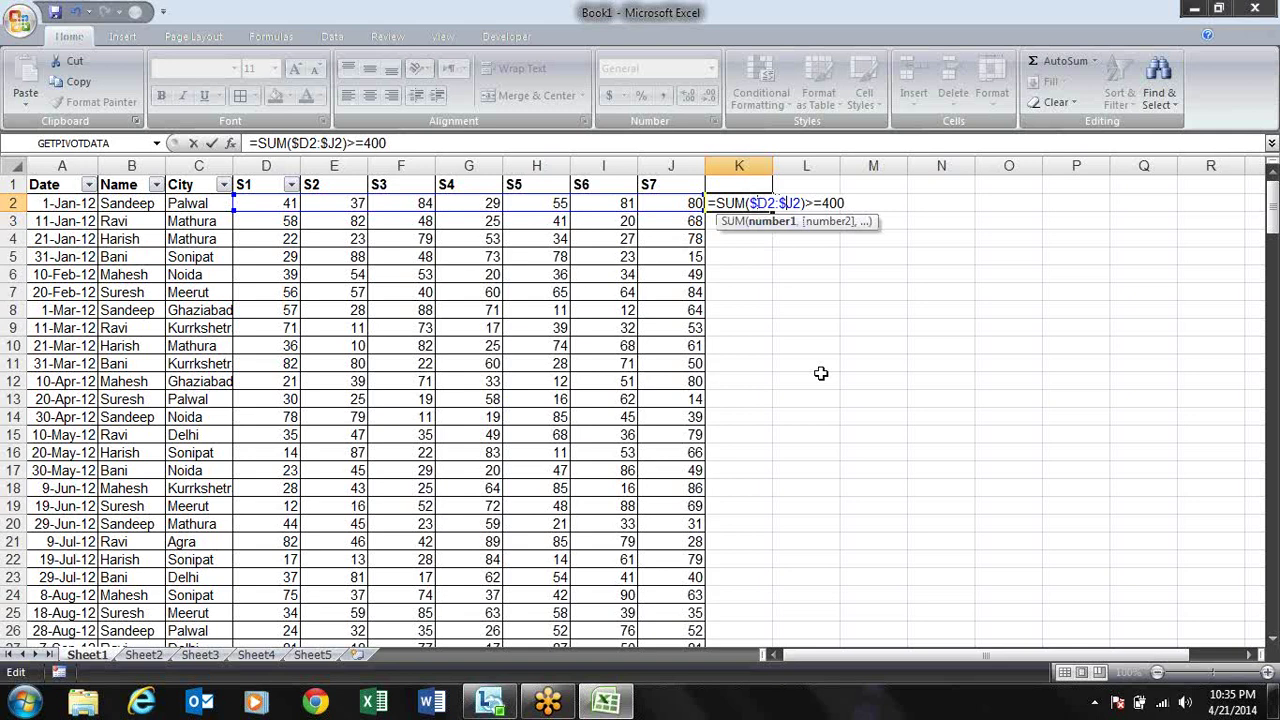
key("Return")
key("Up")
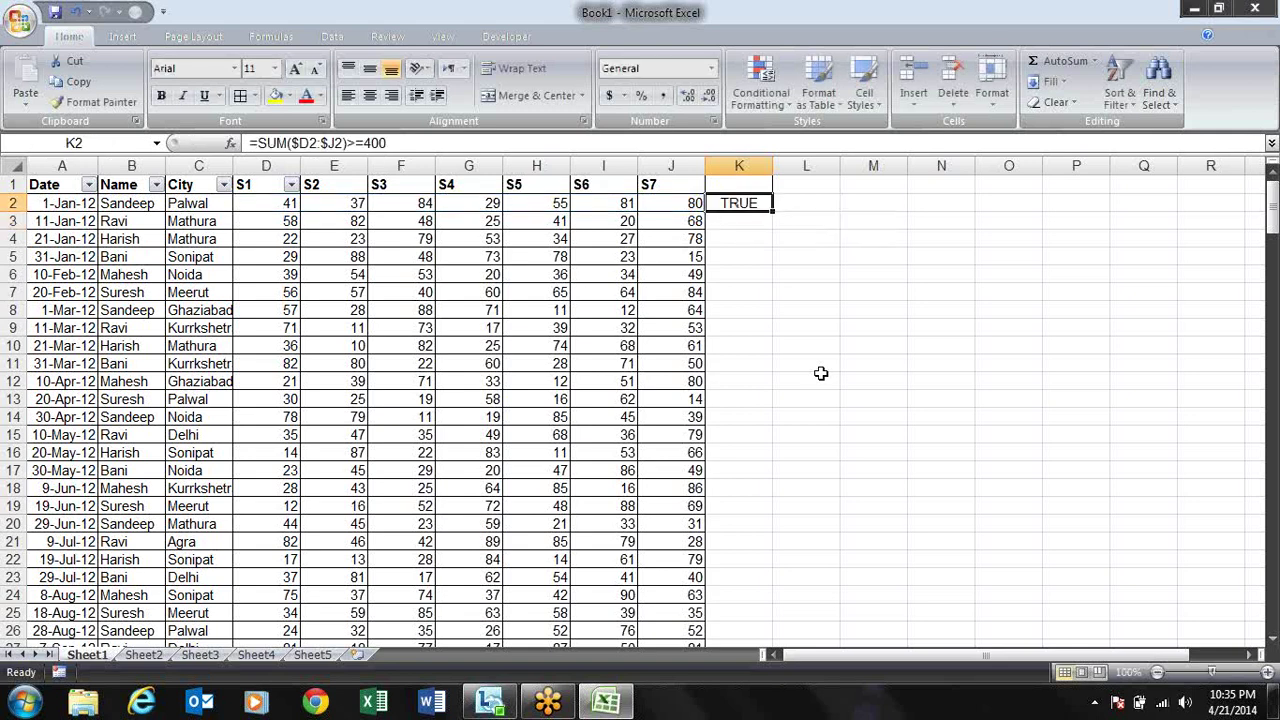
left_click_drag(773, 212, 912, 230)
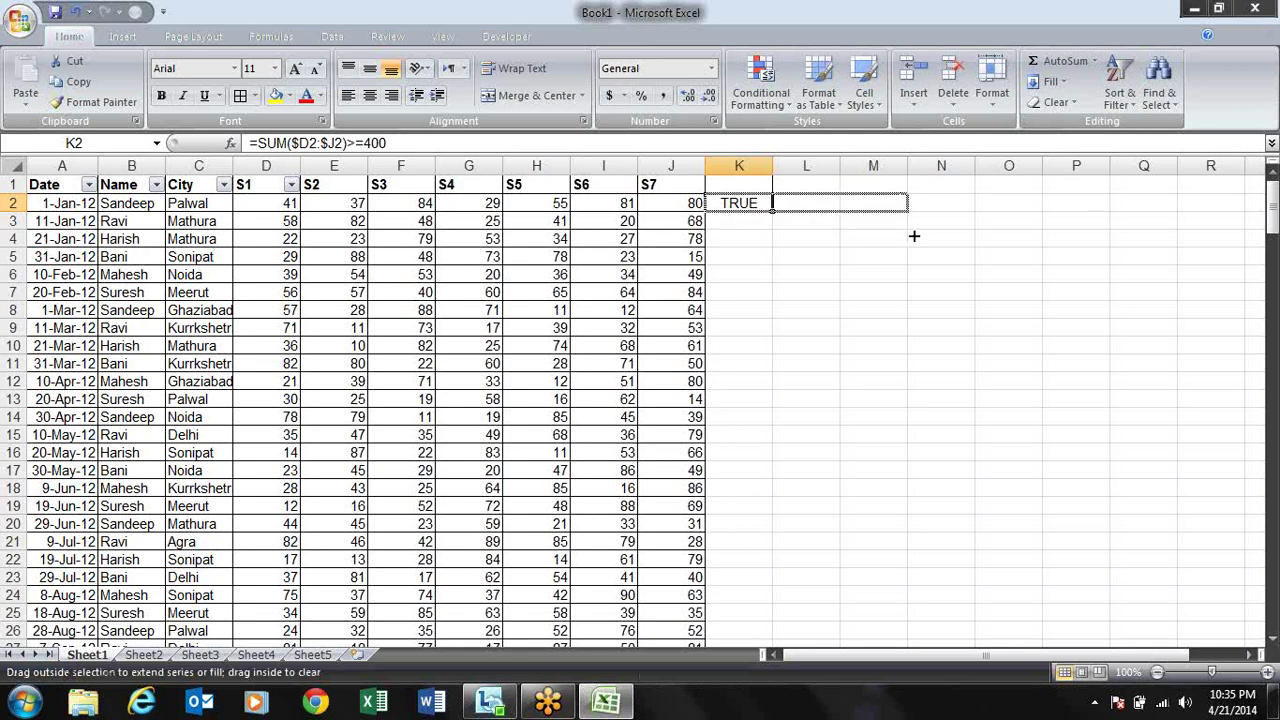
- Verify that the copies in L2, M2 and N2 still total D through J and show TRUE
left_click(790, 204)
double_click(790, 204)
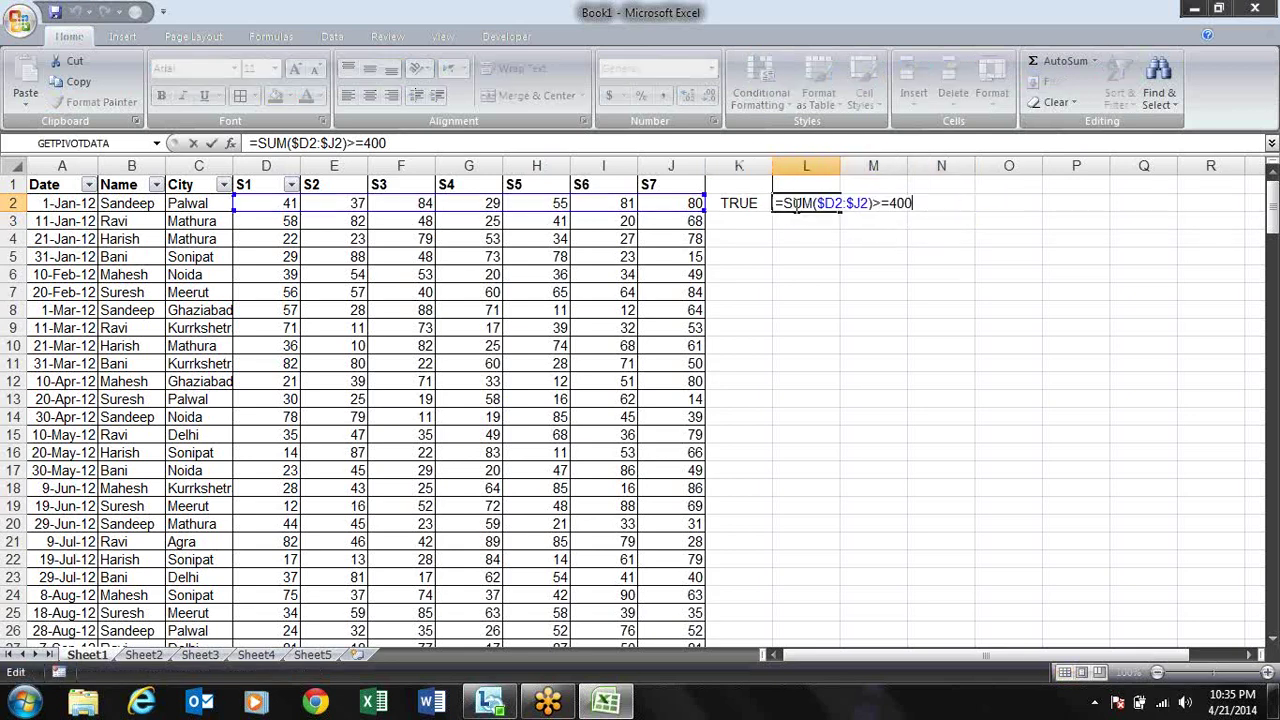
key("Return")
key("Up")
key("Right")
key("F2")
key("Return")
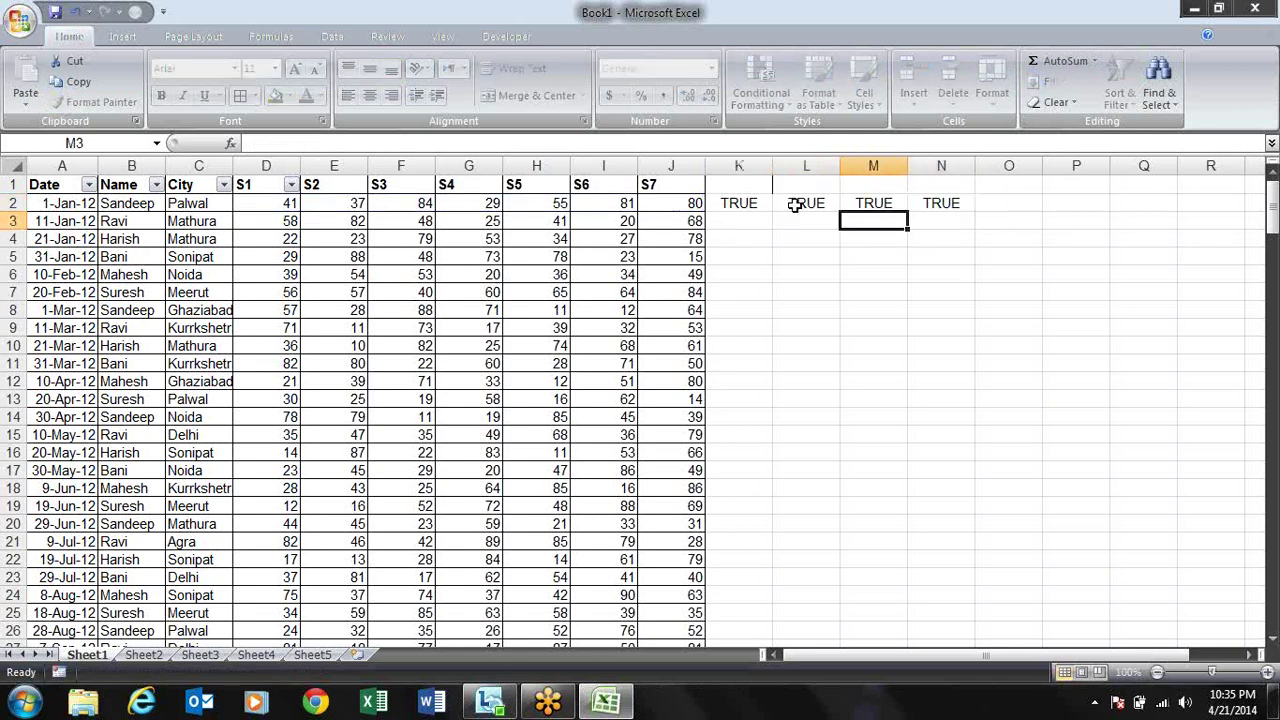
key("Up")
key("Right")
key("F2")
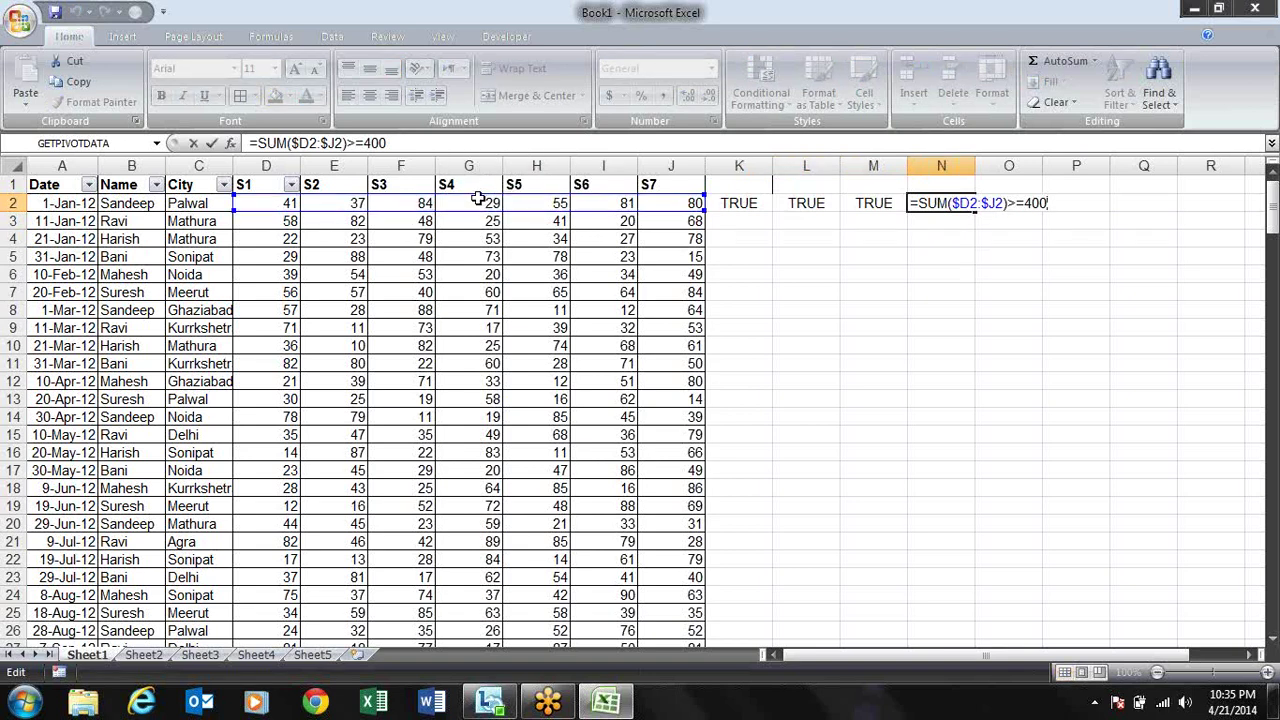
key("Return")
key("Up")
key("Left")
key("Left")
key("Left")
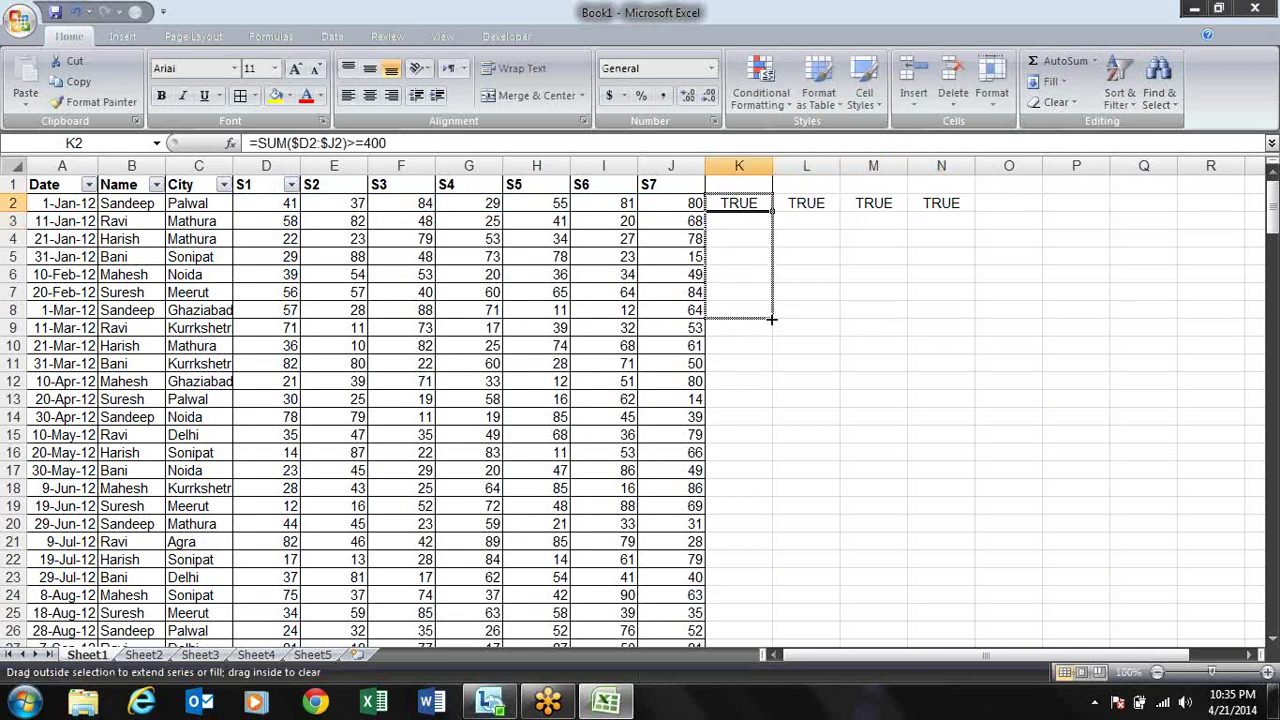
- Copy K2's check down to K8 and inspect each copied formula's range
left_click_drag(773, 213, 772, 312)
left_click(758, 236)
double_click(758, 227)
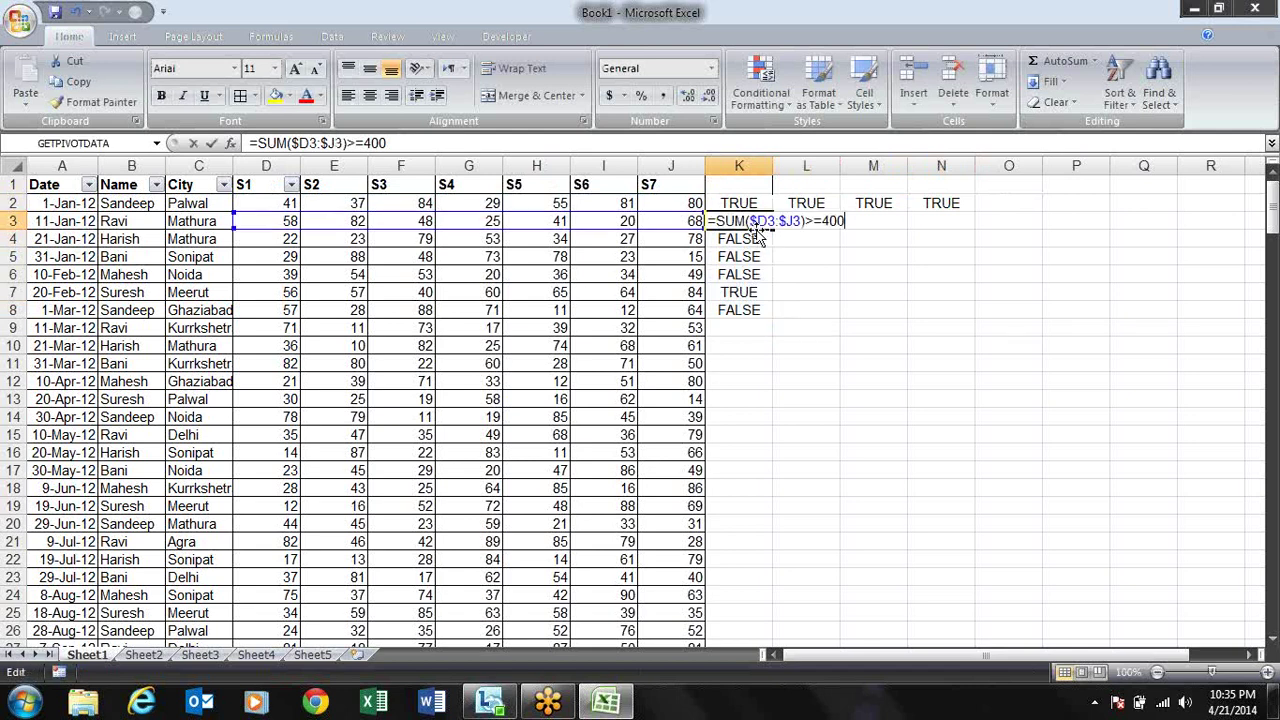
left_click(758, 236)
double_click(758, 236)
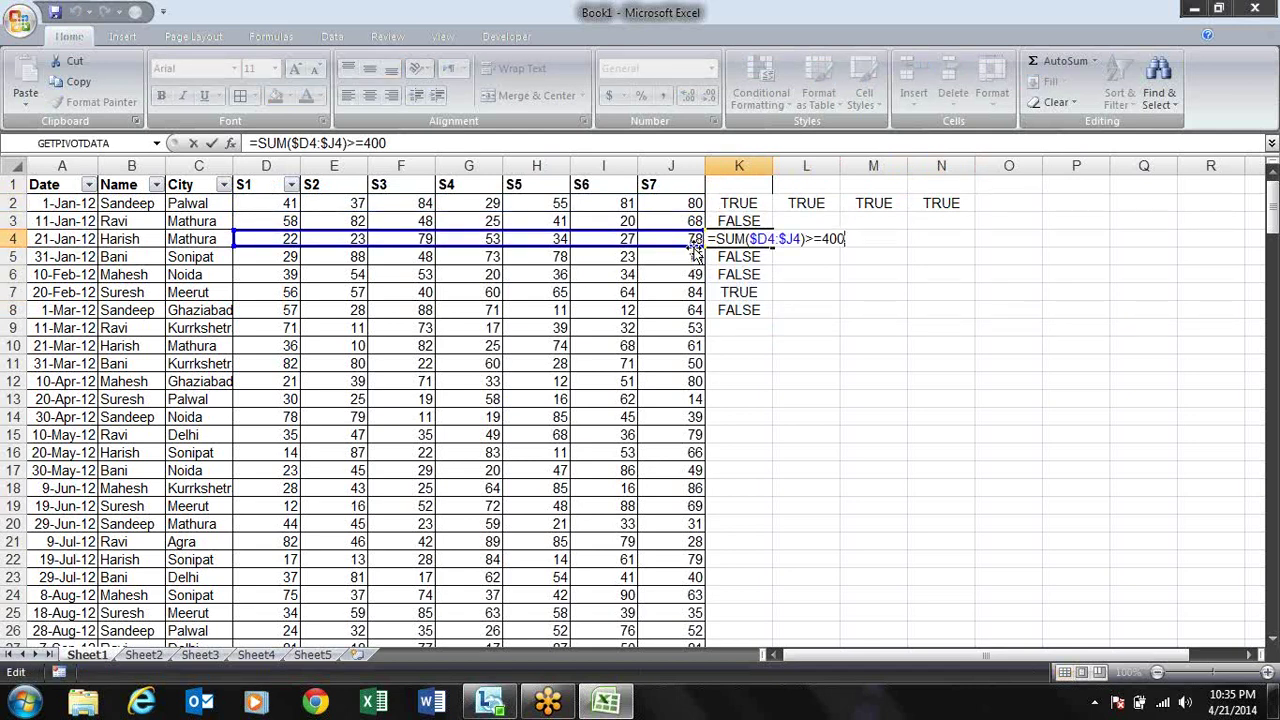
key("Return")
key("F2")
key("Return")
key("F2")
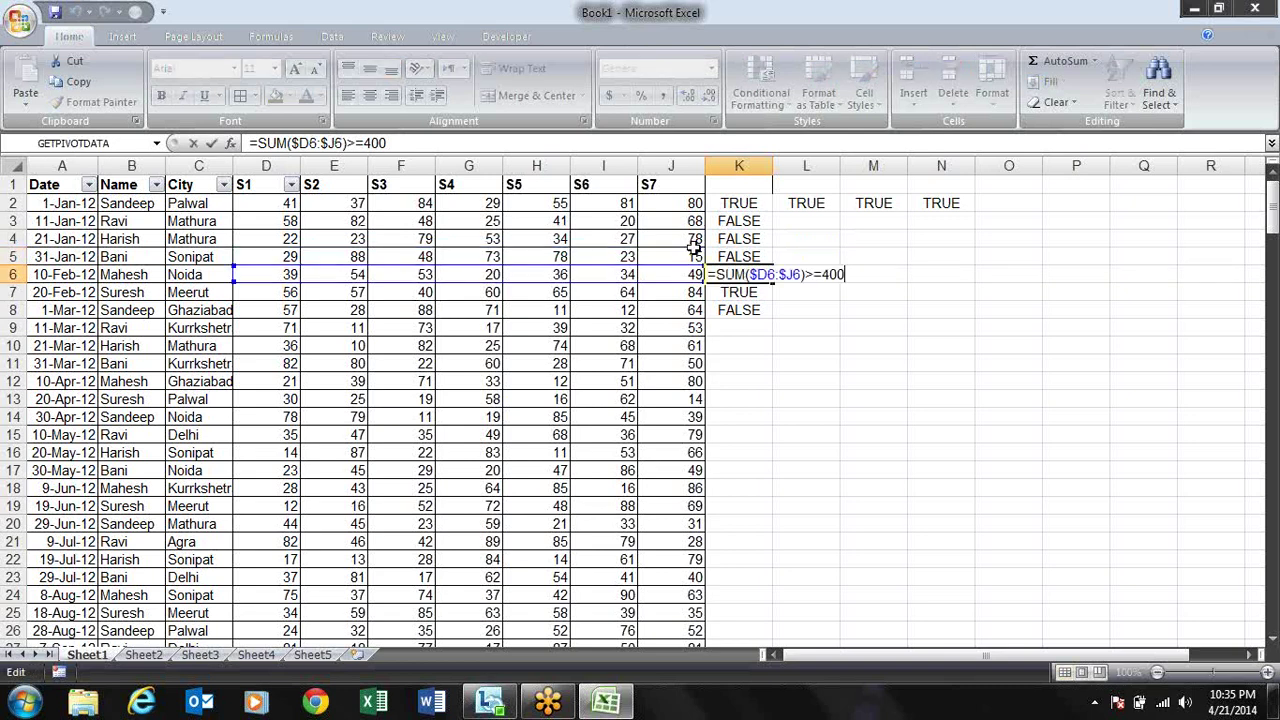
key("Return")
key("F2")
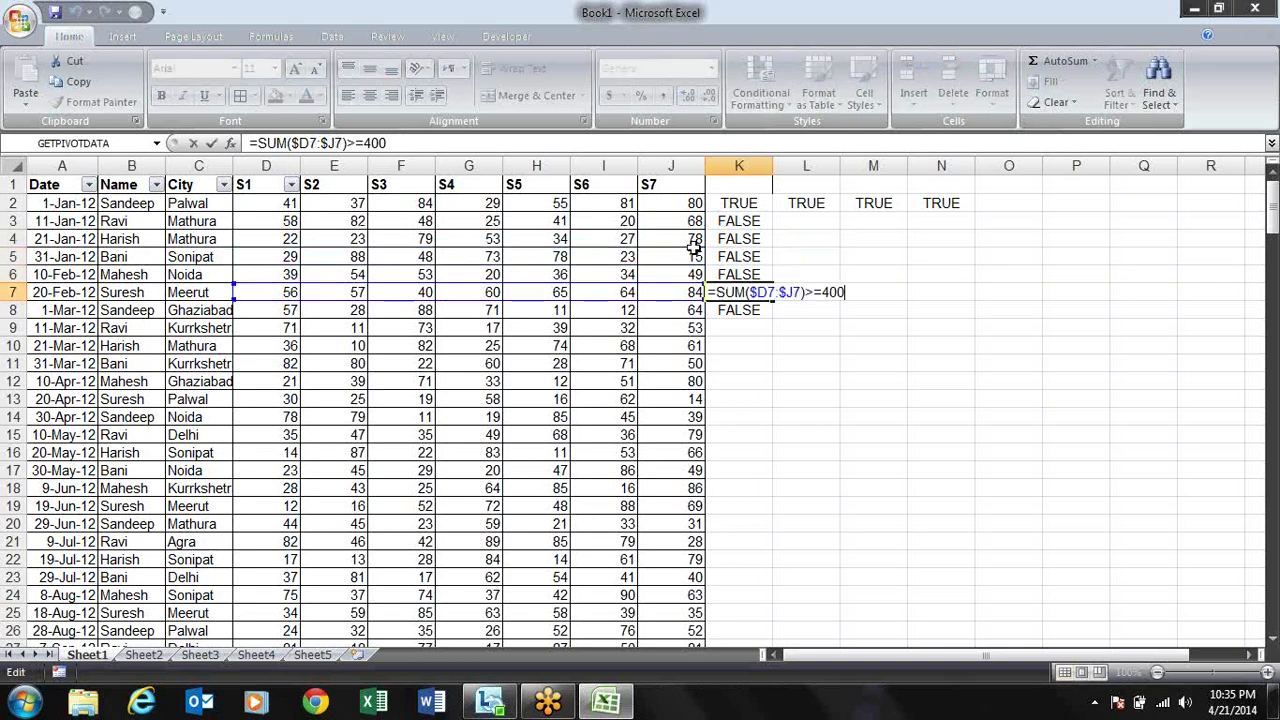
key("Return")
key("Up")
- Clear the extra test results in K3:K8 and L2:N2
key("Up")
key("Up")
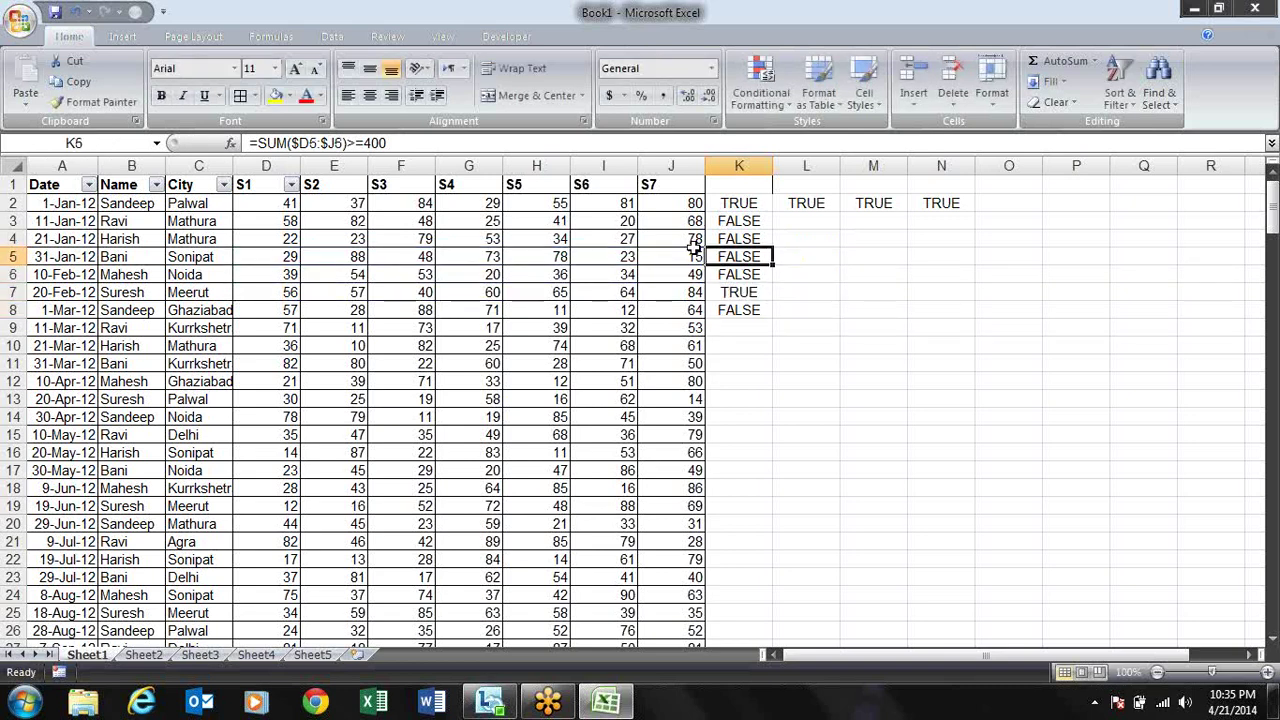
key("Up")
key("Up")
key("ctrl+shift+Down")
key("Delete")
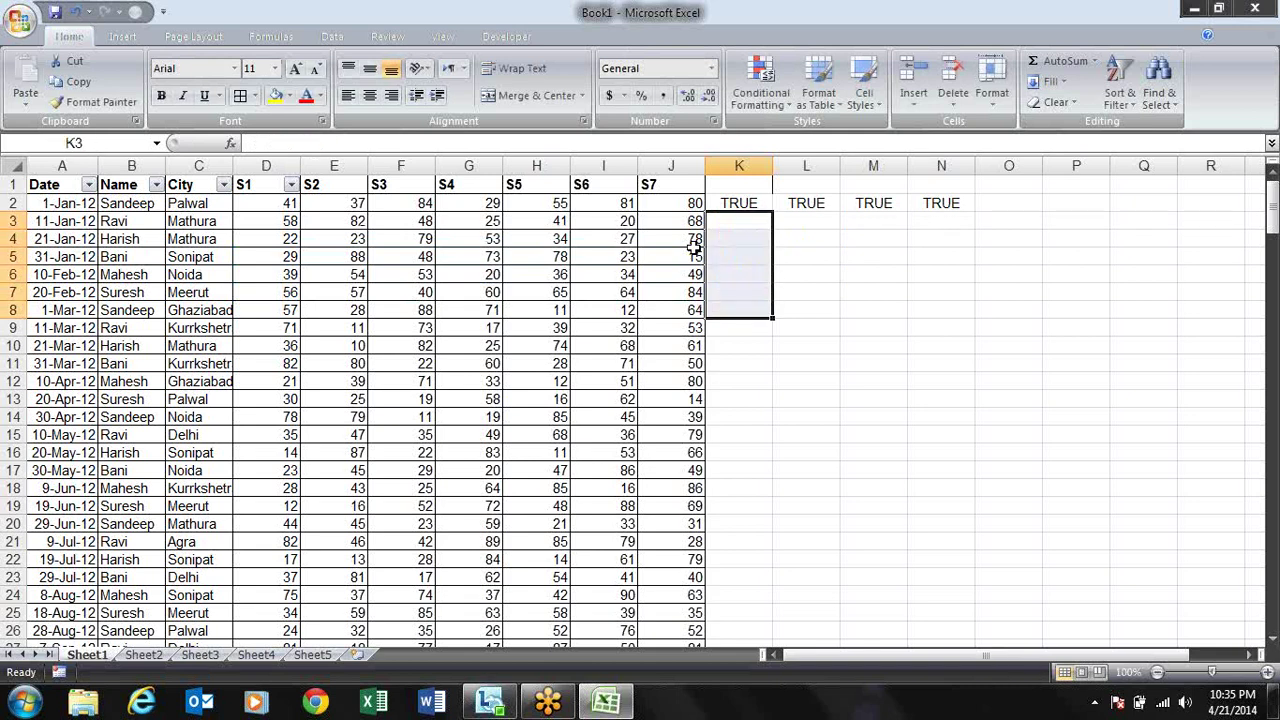
key("Up")
key("Right")
key("shift+Right")
key("shift+Right")
key("Delete")
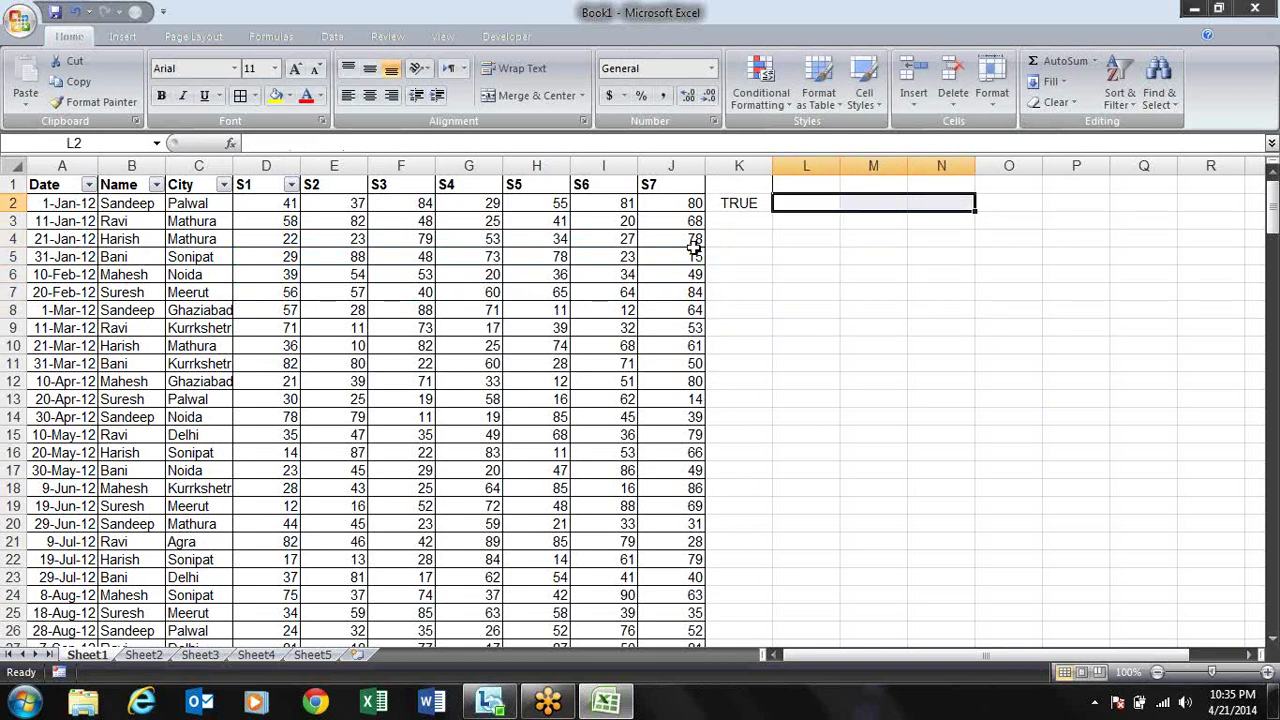
- Copy K2's =SUM($D2:$J2)>=400 formula text from the formula bar
key("Left")
left_click_drag(428, 143, 183, 141)
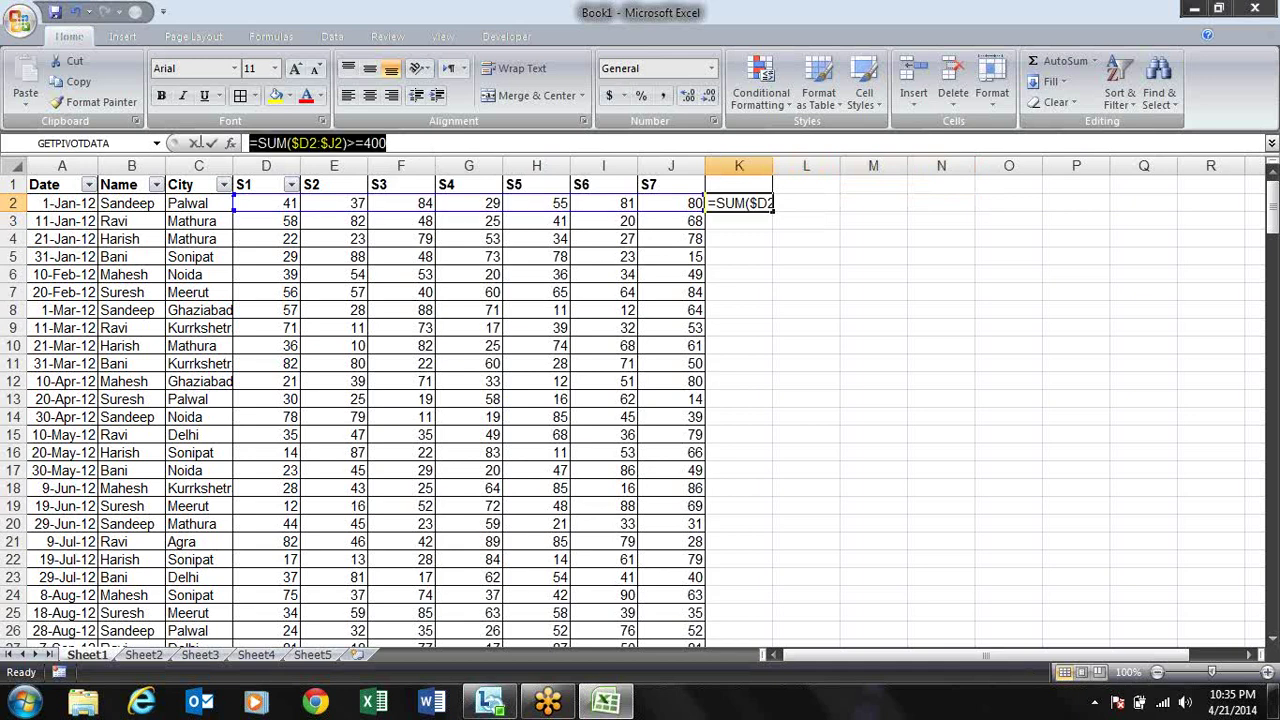
key("Escape")
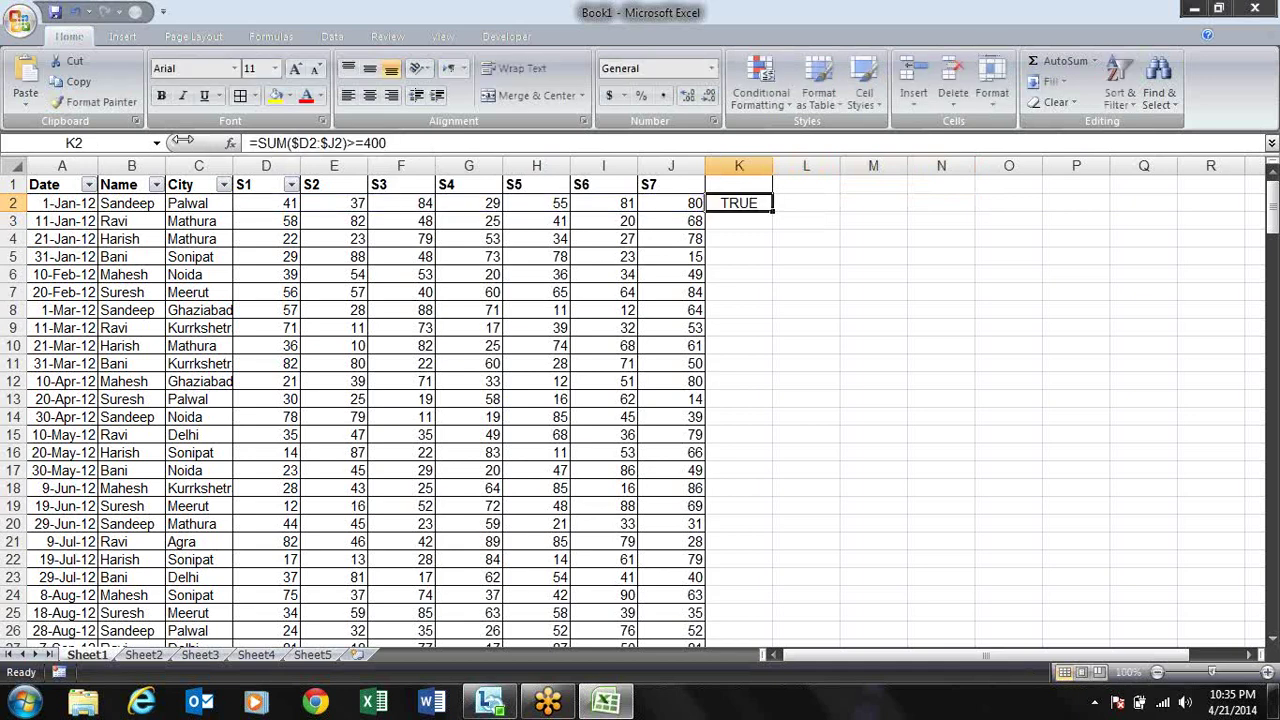
key("Left")
key("Left")
key("Left")
key("Left")
key("Left")
key("Left")
key("Left")
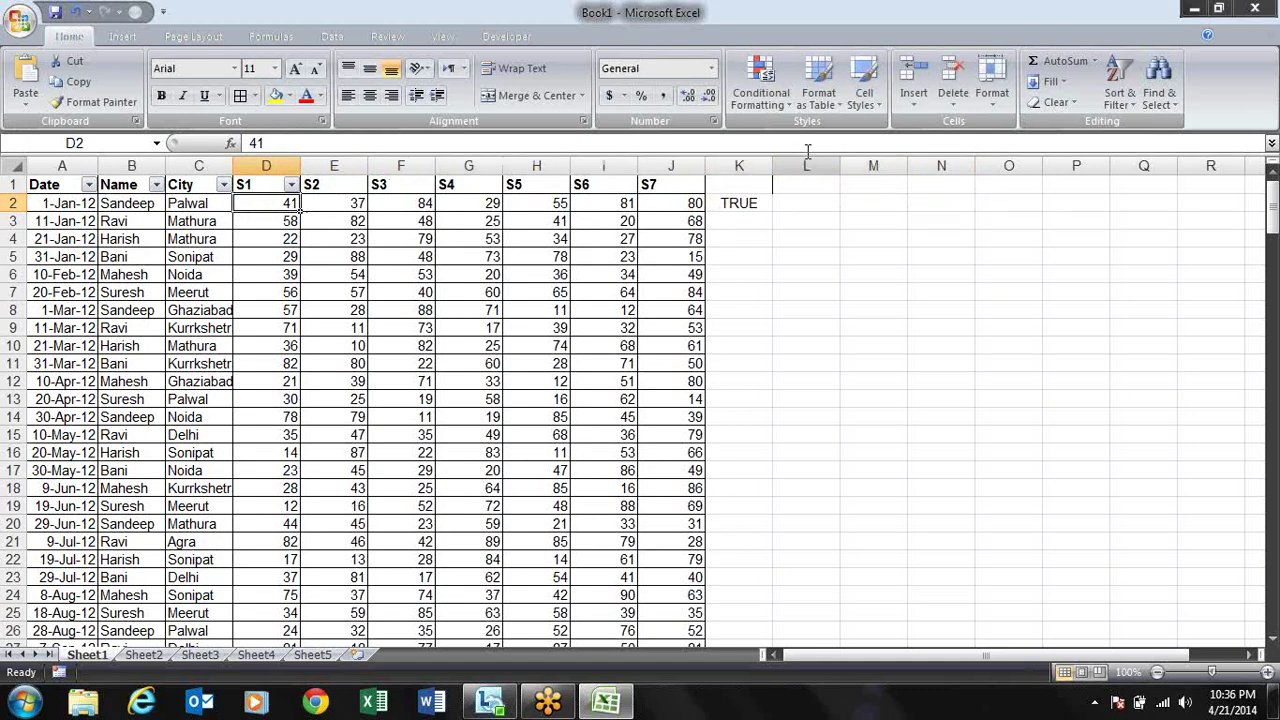
- Start a formula-based conditional formatting rule for D2 using =SUM($D2:$J2)>=400
left_click(761, 85)
mouse_move(785, 303)
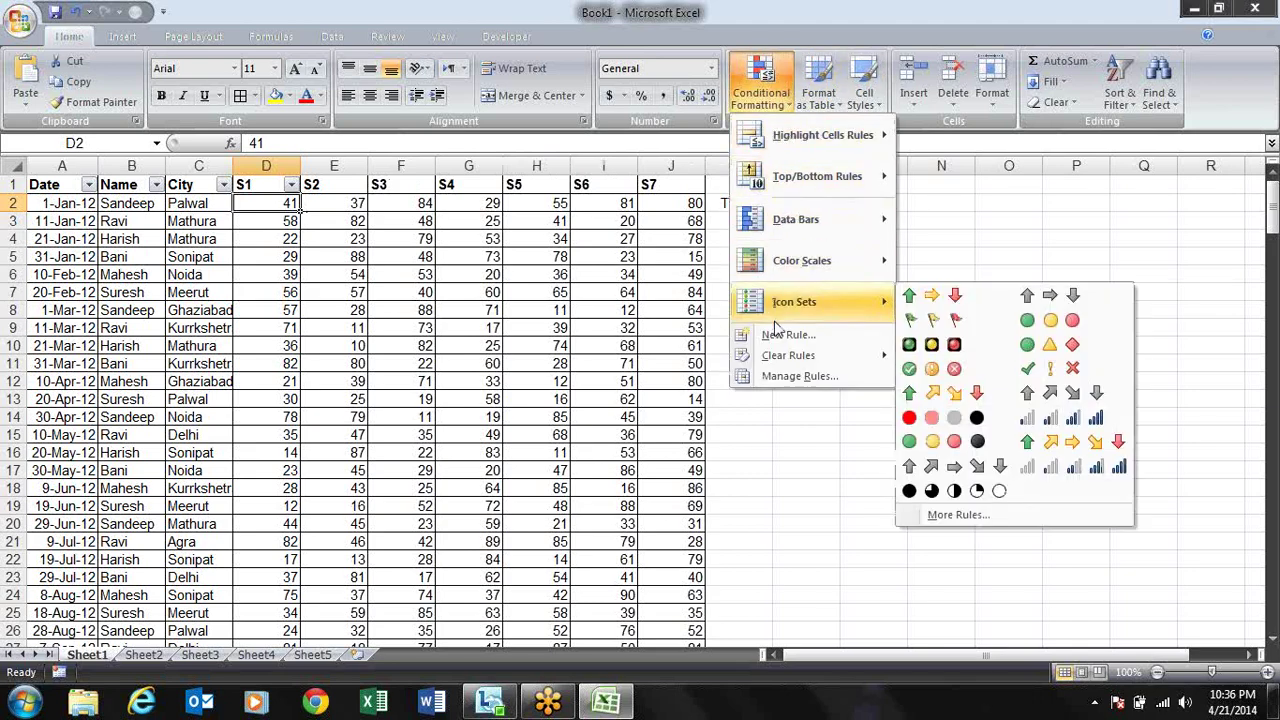
left_click(778, 338)
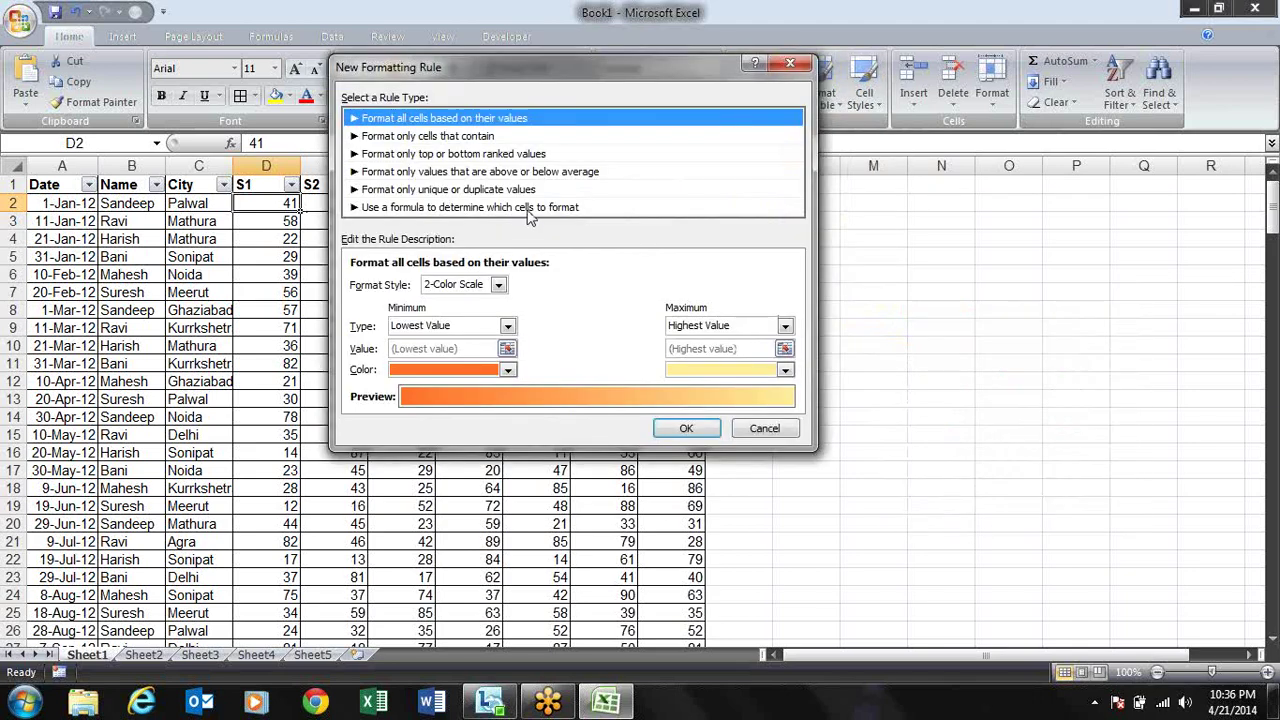
left_click(521, 208)
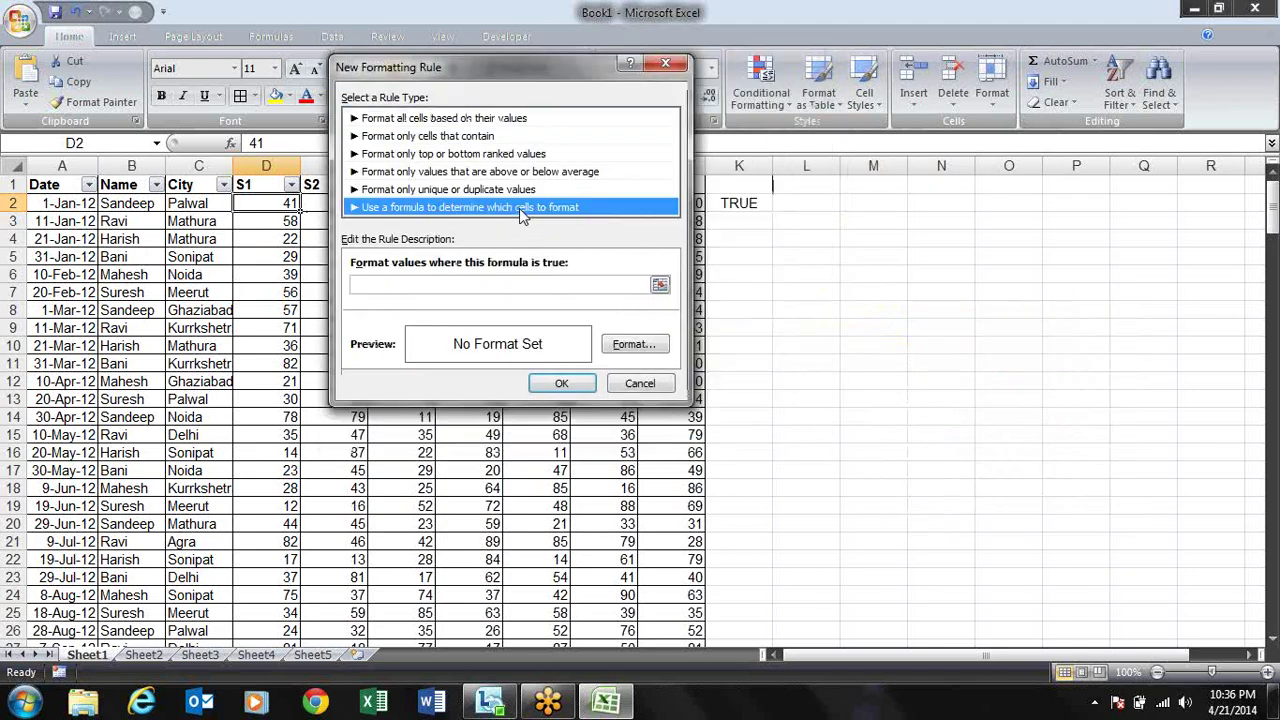
left_click(547, 290)
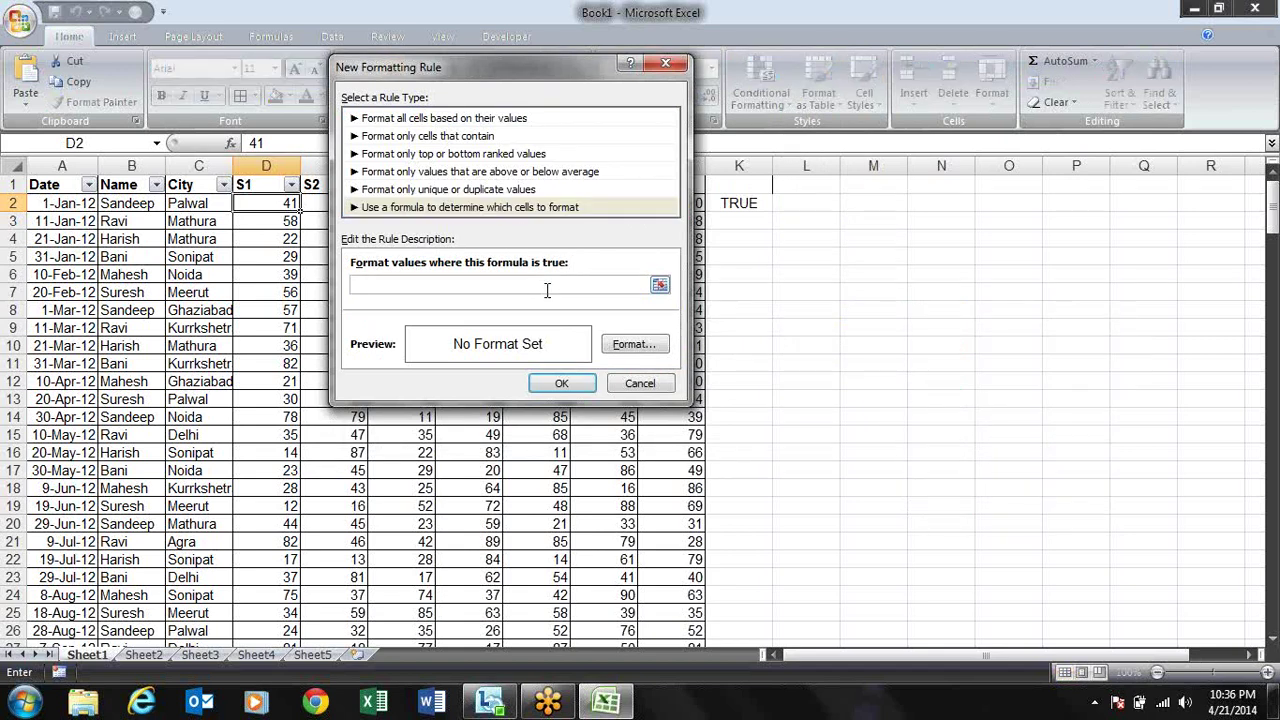
type("=SUM($D2:$J2)>=400")
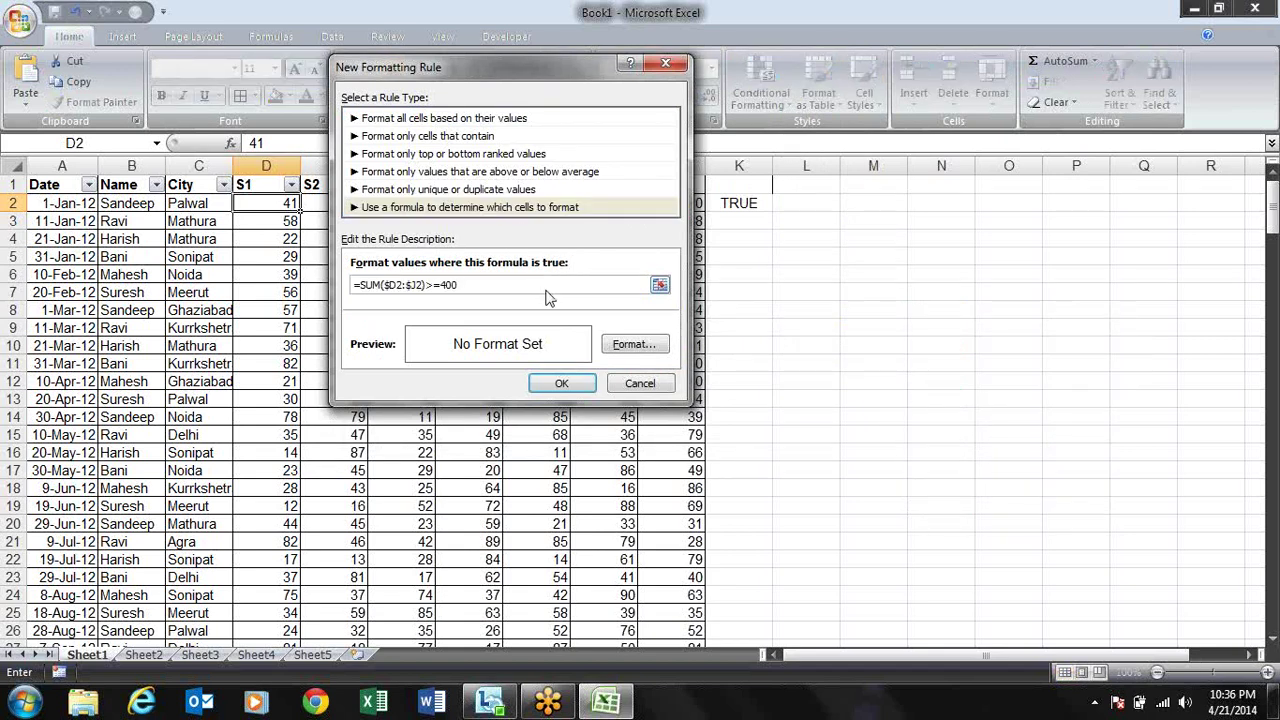
- Give the rule a yellow fill and bold font, then save it
left_click(636, 345)
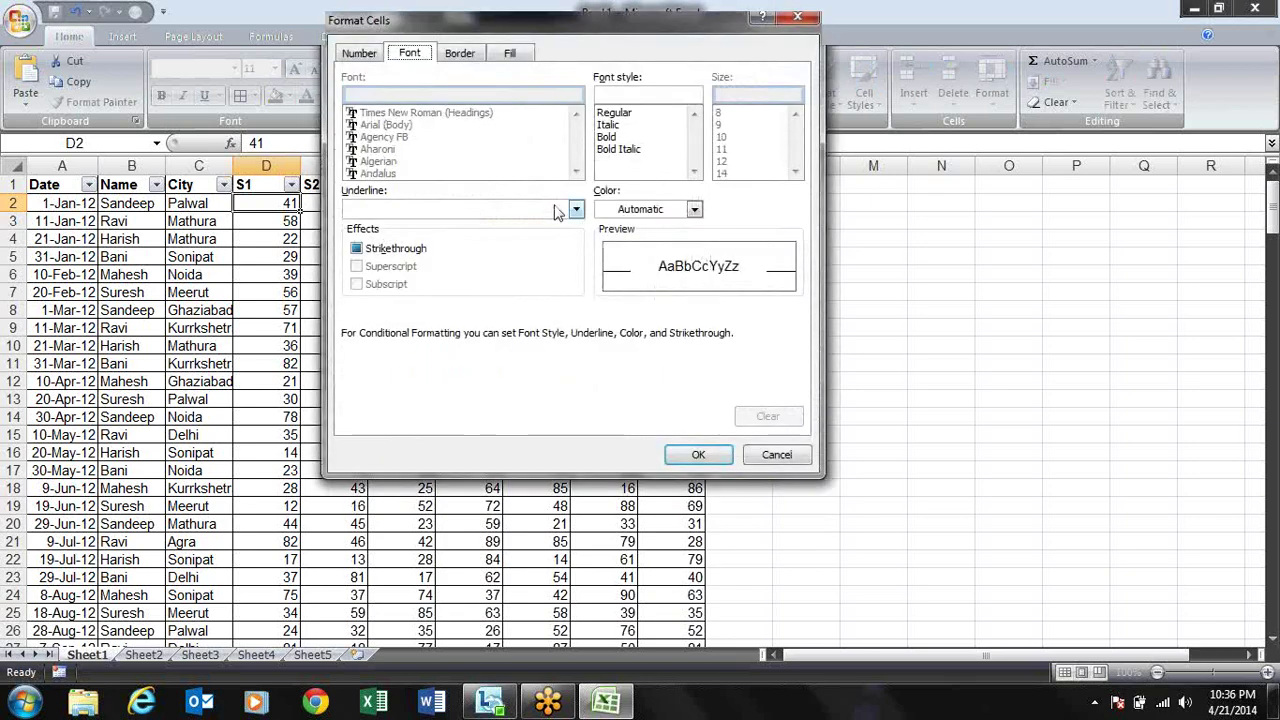
left_click(525, 52)
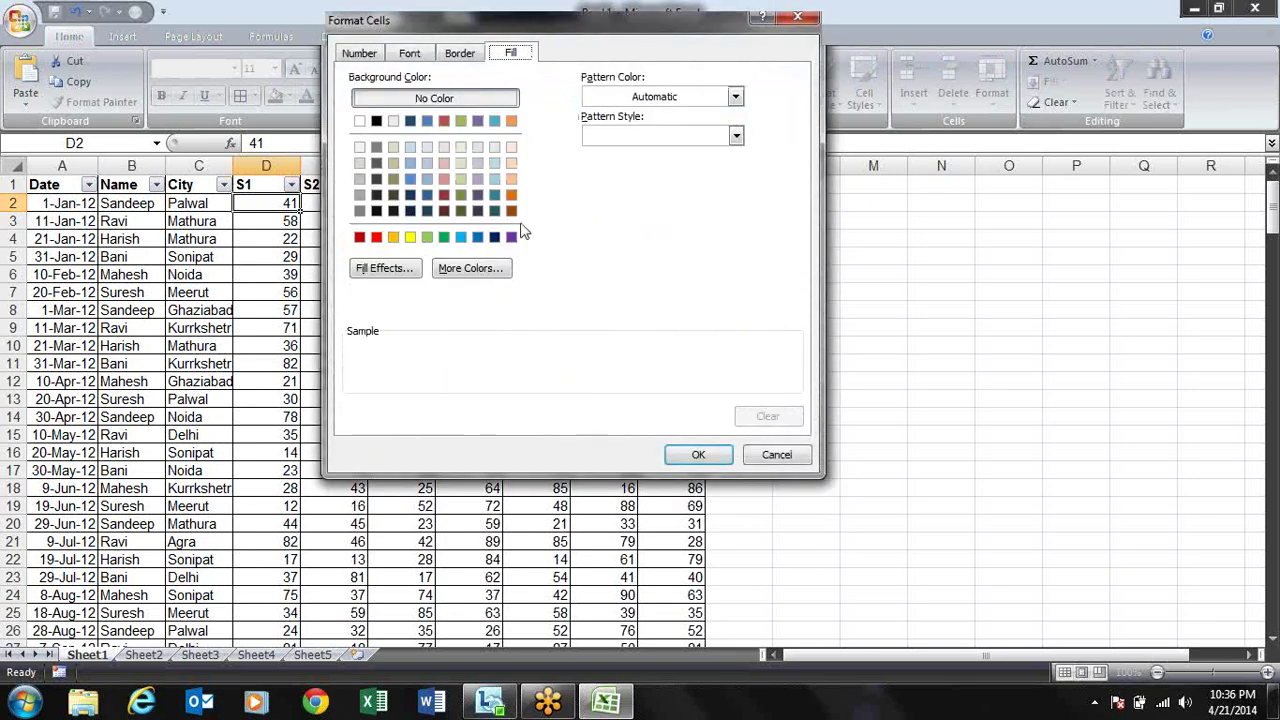
left_click(410, 237)
left_click(455, 54)
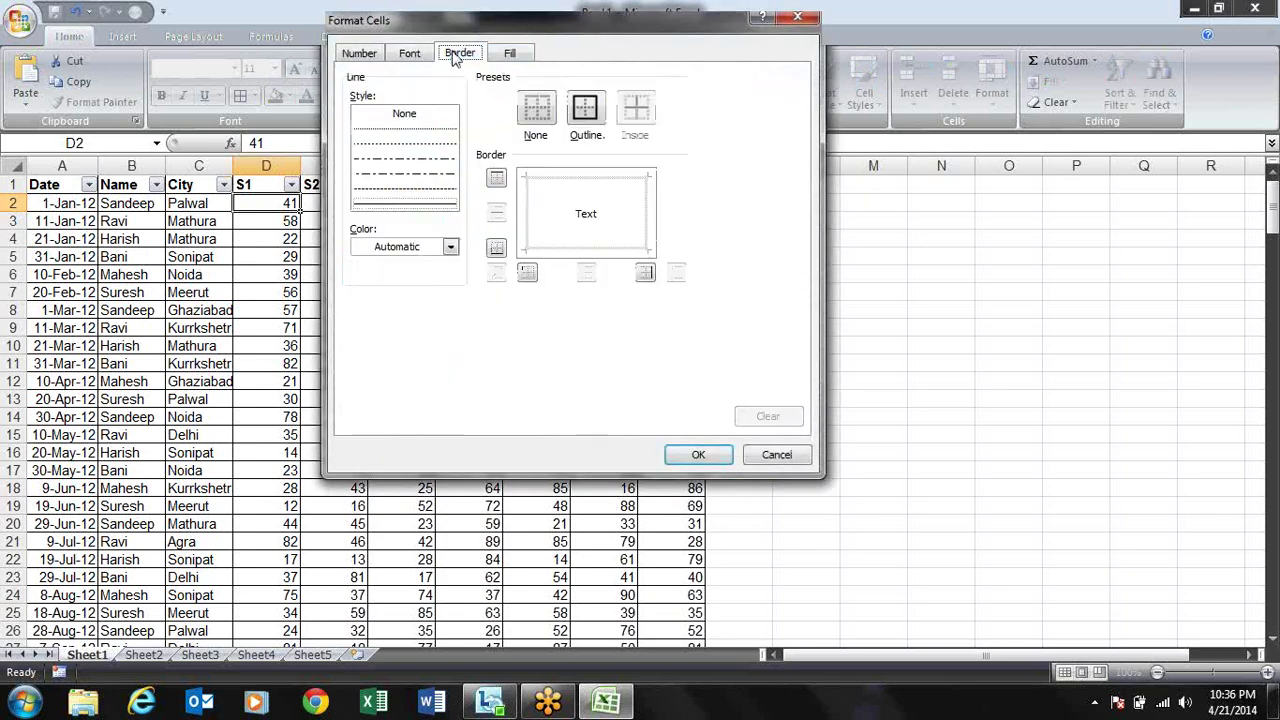
left_click(412, 54)
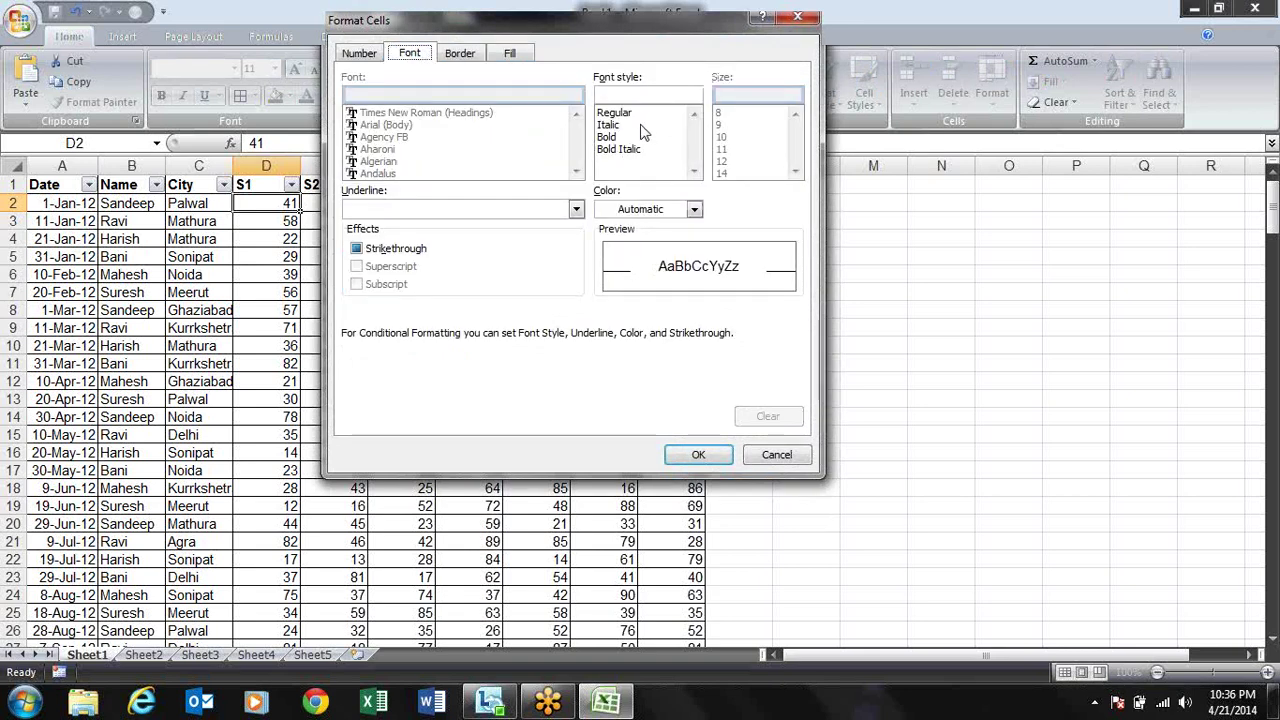
left_click(620, 137)
left_click(699, 455)
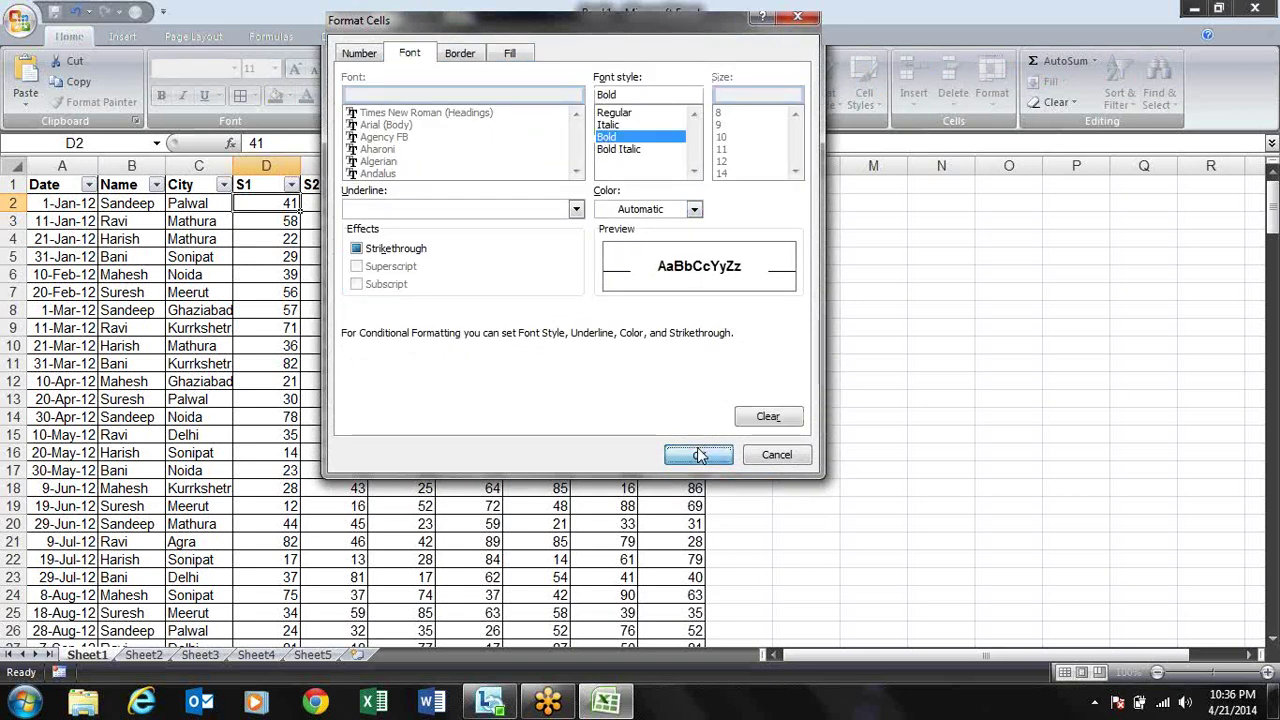
left_click(565, 417)
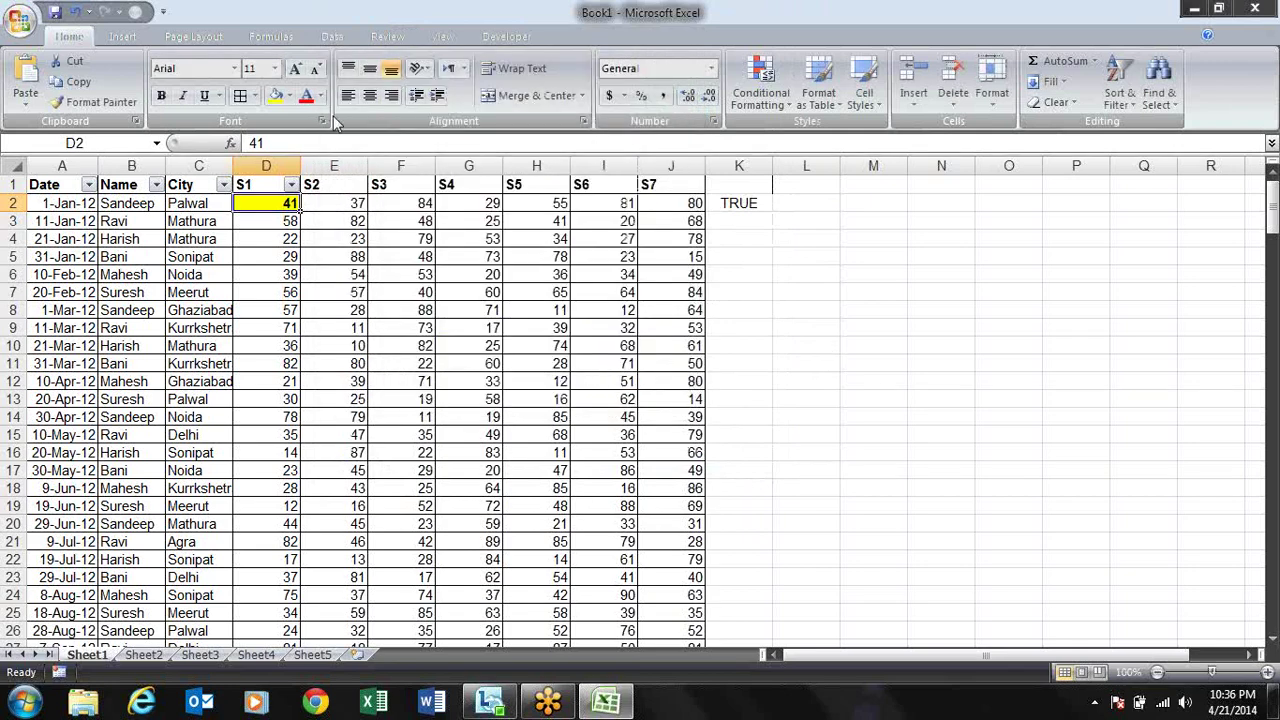
- Paint D2's yellow bold rule over the sales table A2:J213
left_click(86, 104)
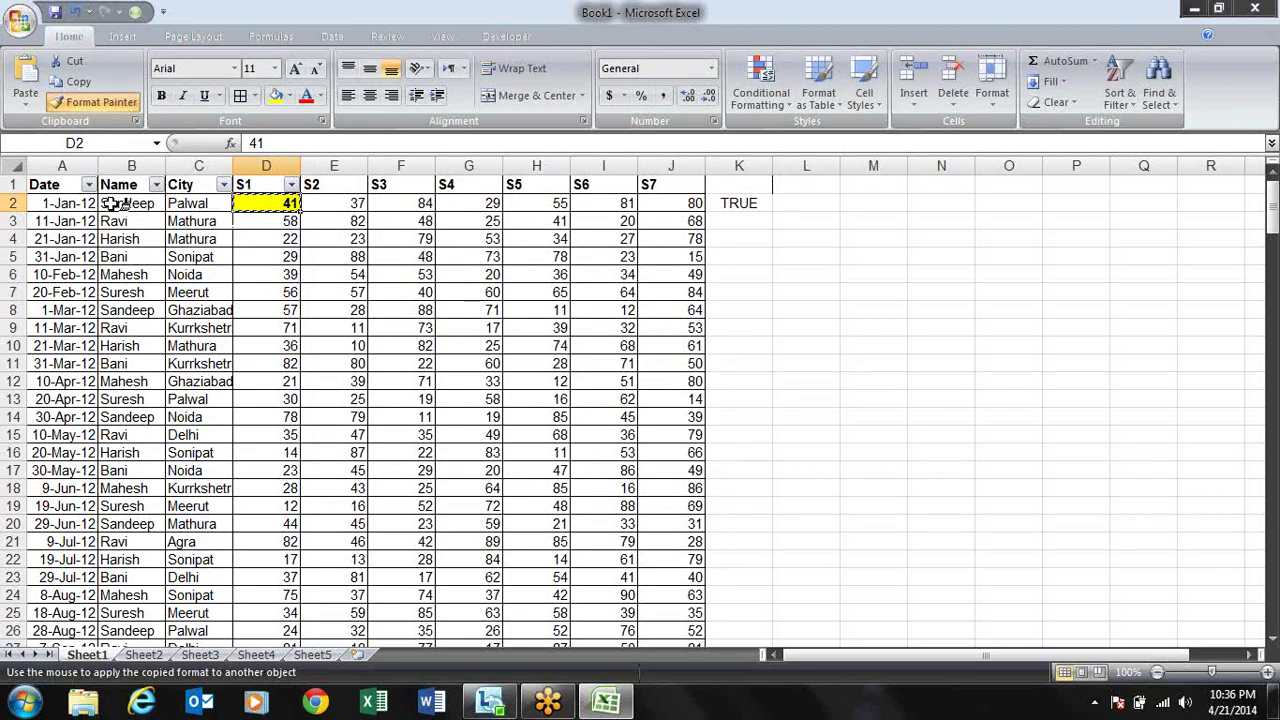
mouse_move(86, 203)
left_mouse_down()
mouse_move(690, 347)
mouse_move(697, 714)
left_mouse_up()
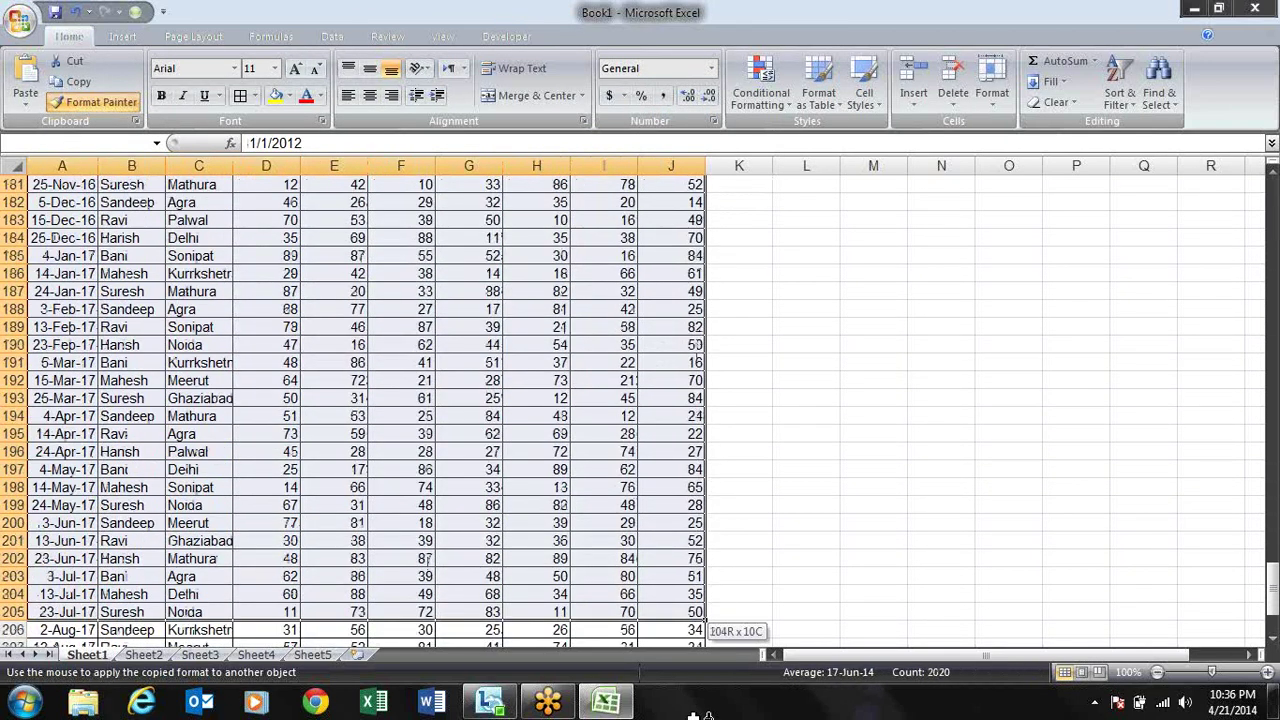
left_click_drag(697, 714, 680, 595)
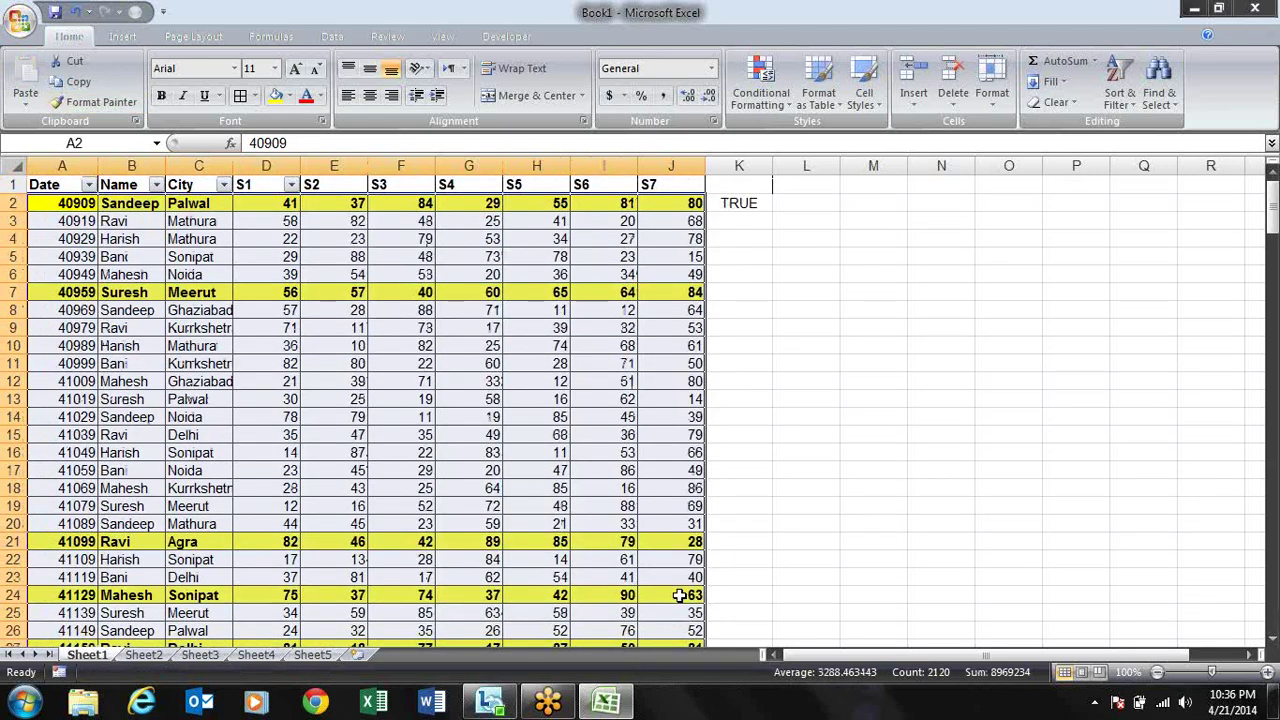
- Restore the date format on the Date values in column A
key("ctrl+Home")
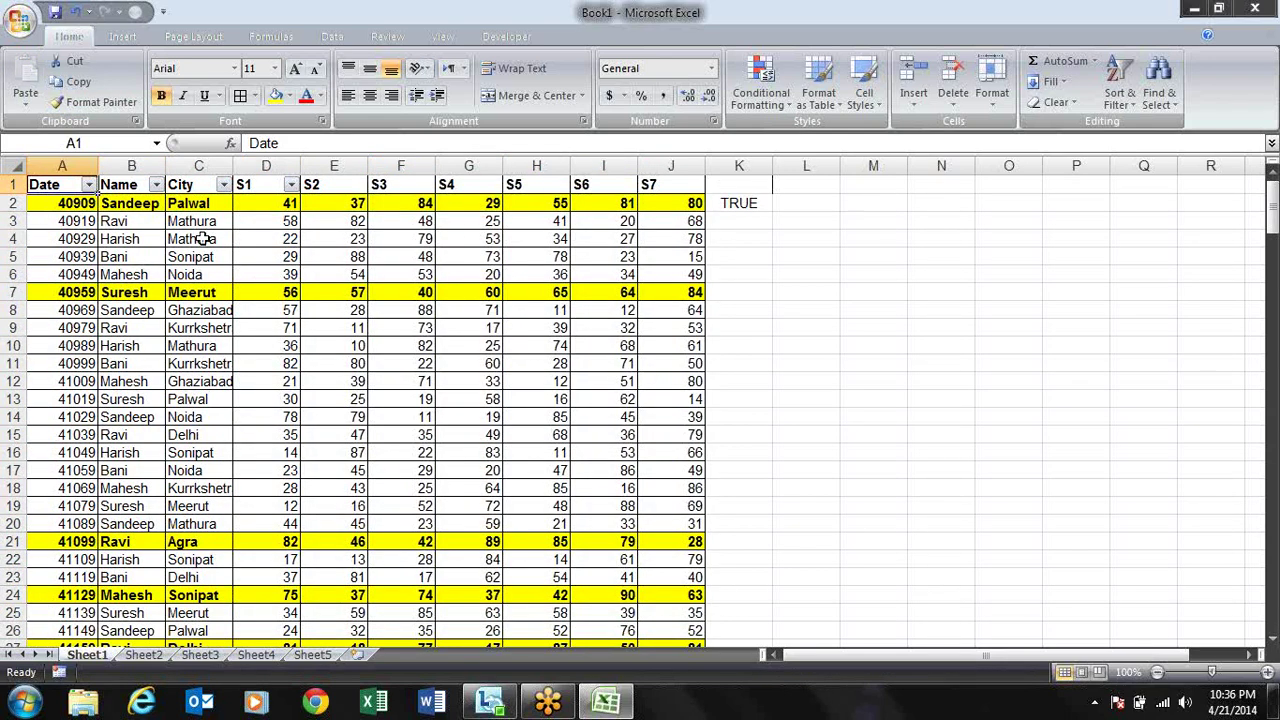
left_click(83, 203)
key("ctrl+shift+Down")
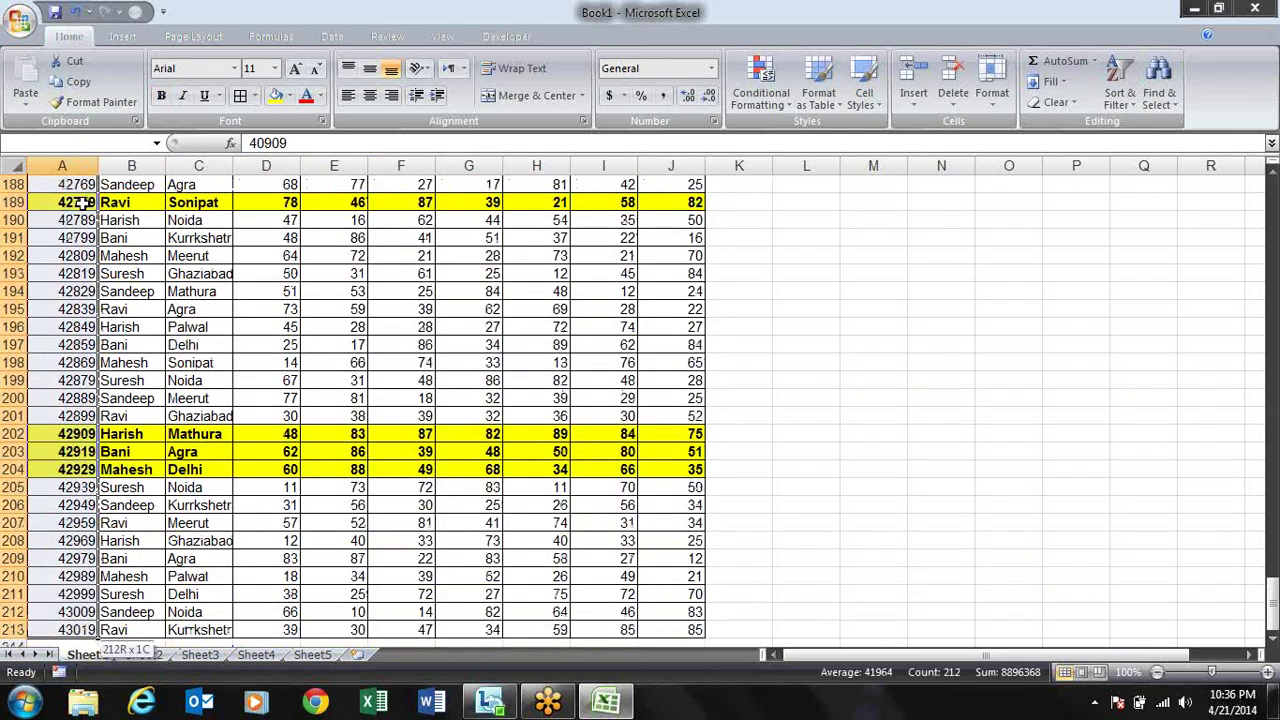
key("ctrl+shift+3")
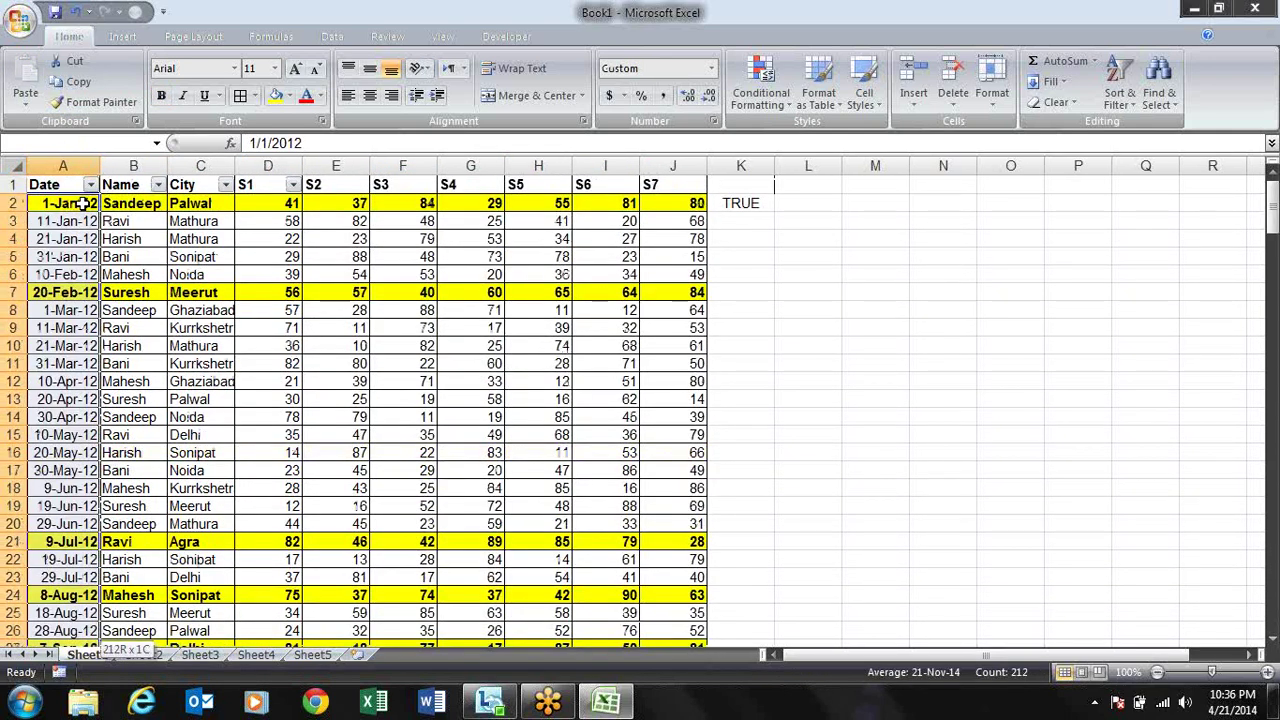
- Check row 2's formatting across to column J and delete the K2 test formula
key("ctrl+Home")
left_click(83, 203)
key("Right")
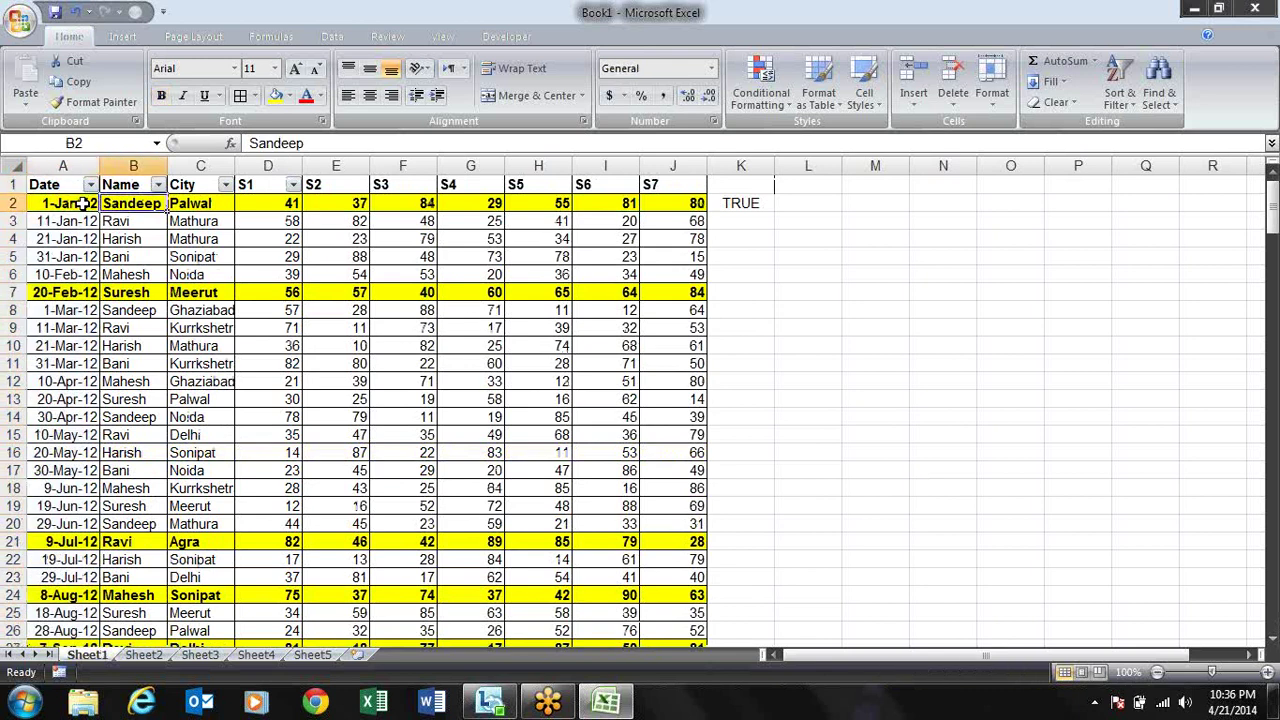
key("Right")
key("Right")
key("Right")
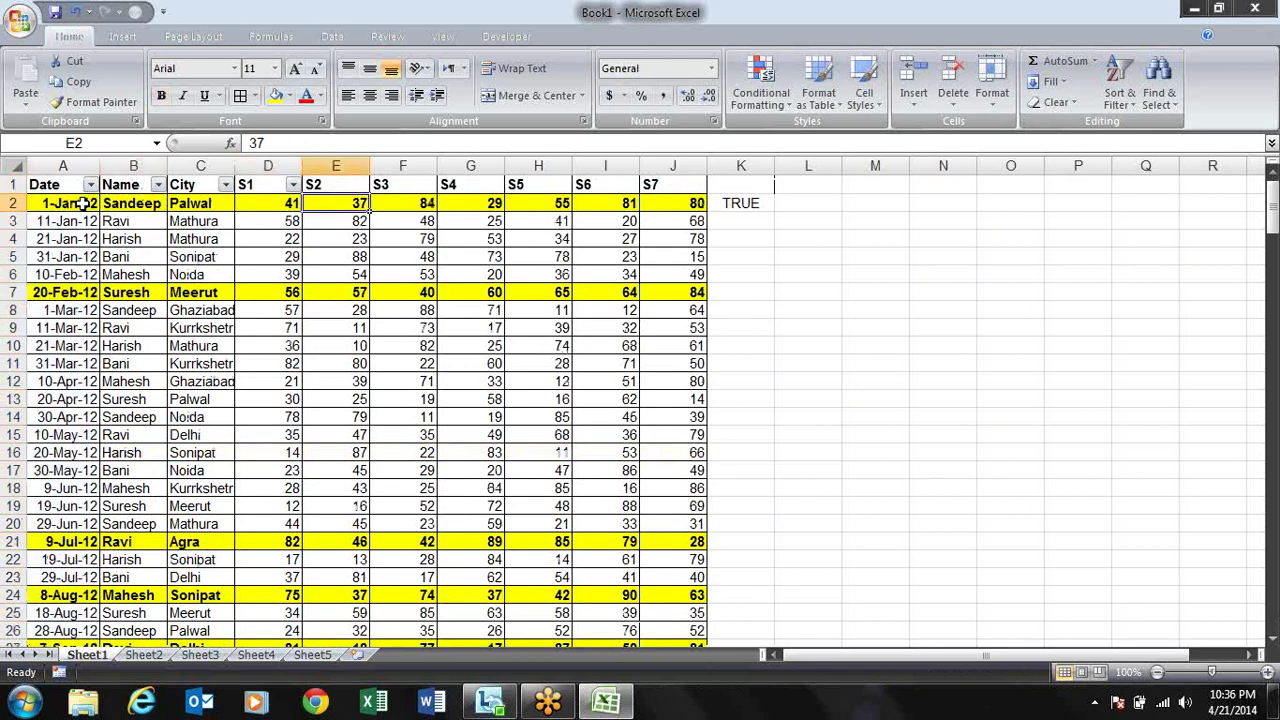
key("Right")
key("Right")
key("Right")
key("Left")
key("Left")
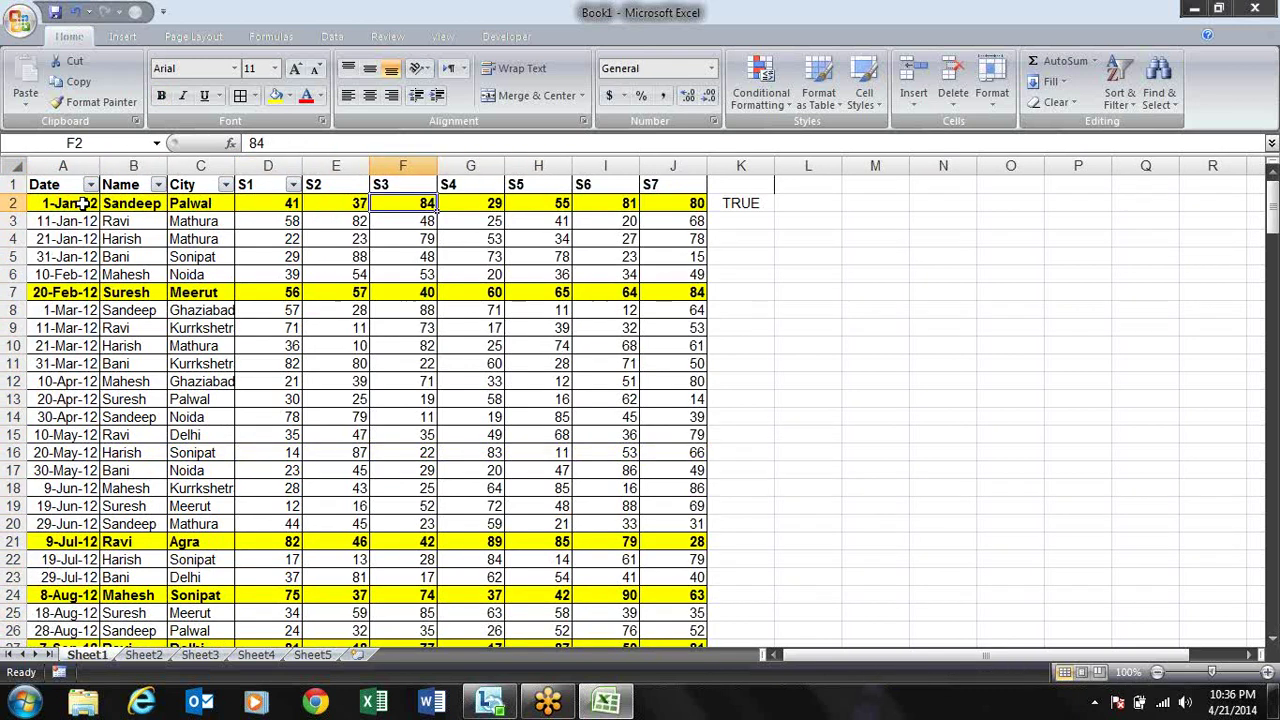
key("Left")
key("Left")
key("Right")
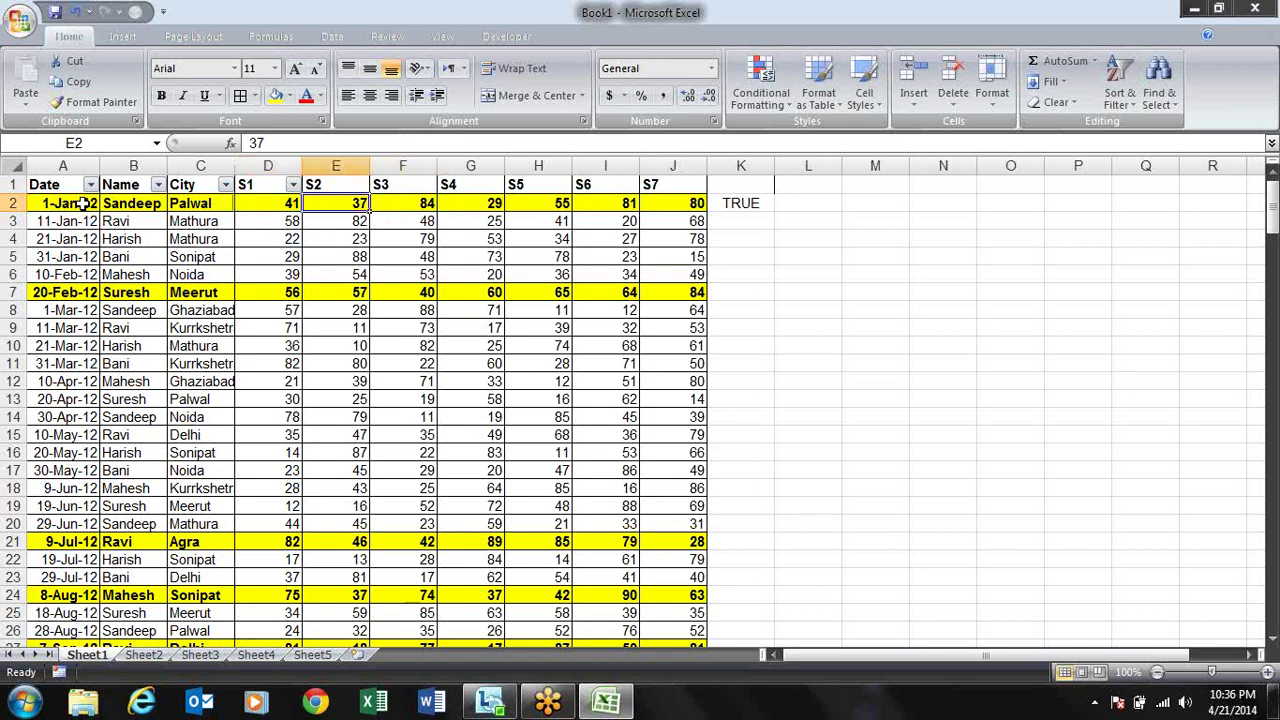
key("Right")
key("Right")
key("Right")
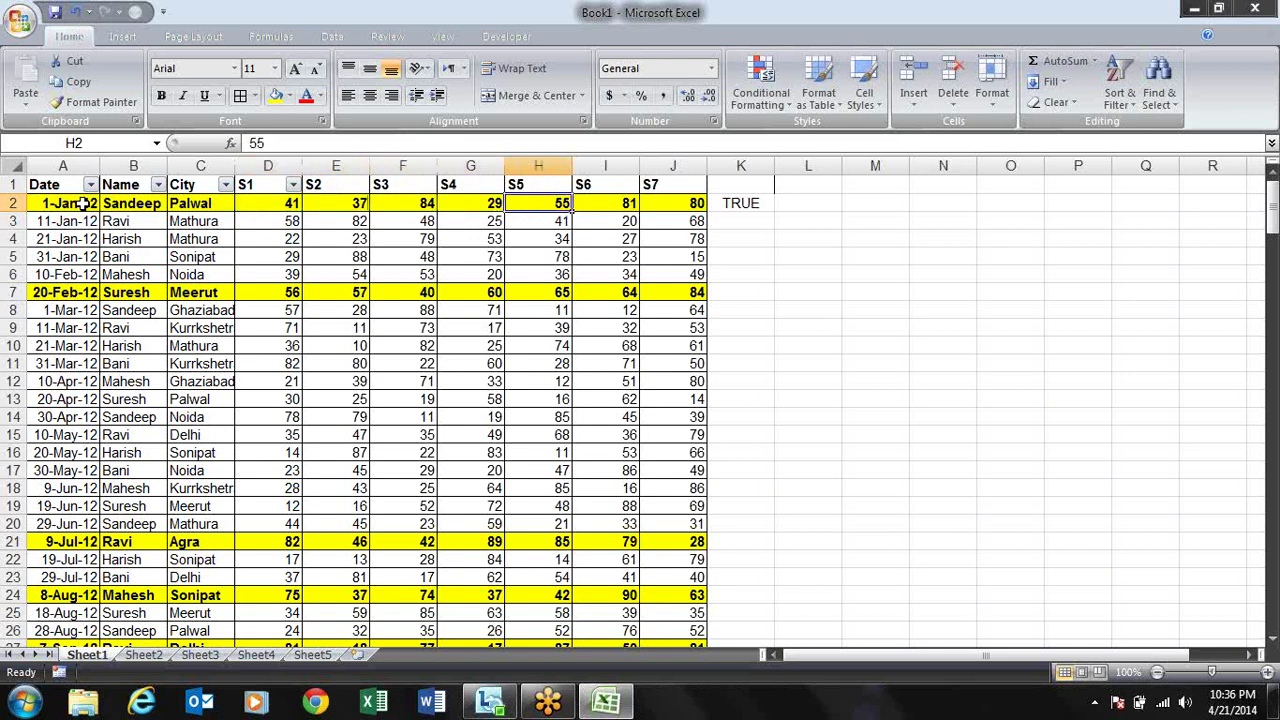
key("Right")
key("Right")
key("Right")
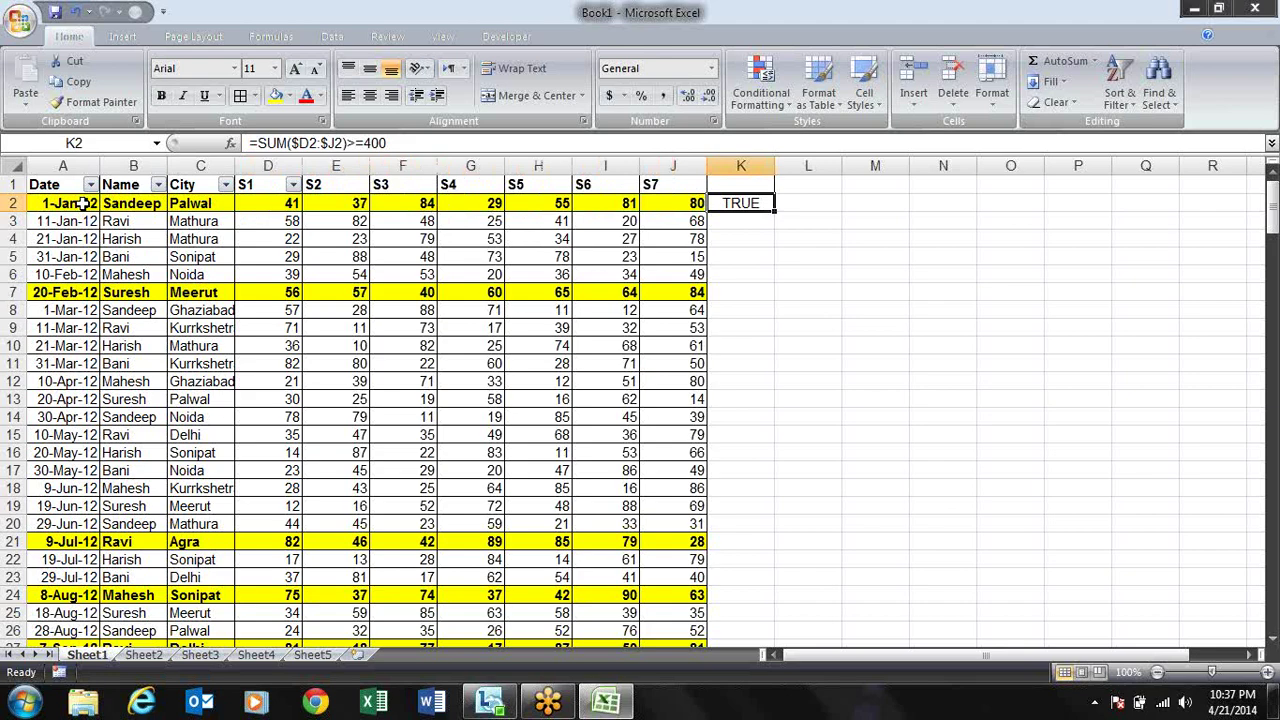
key("Delete")
key("Left")
key("Down")
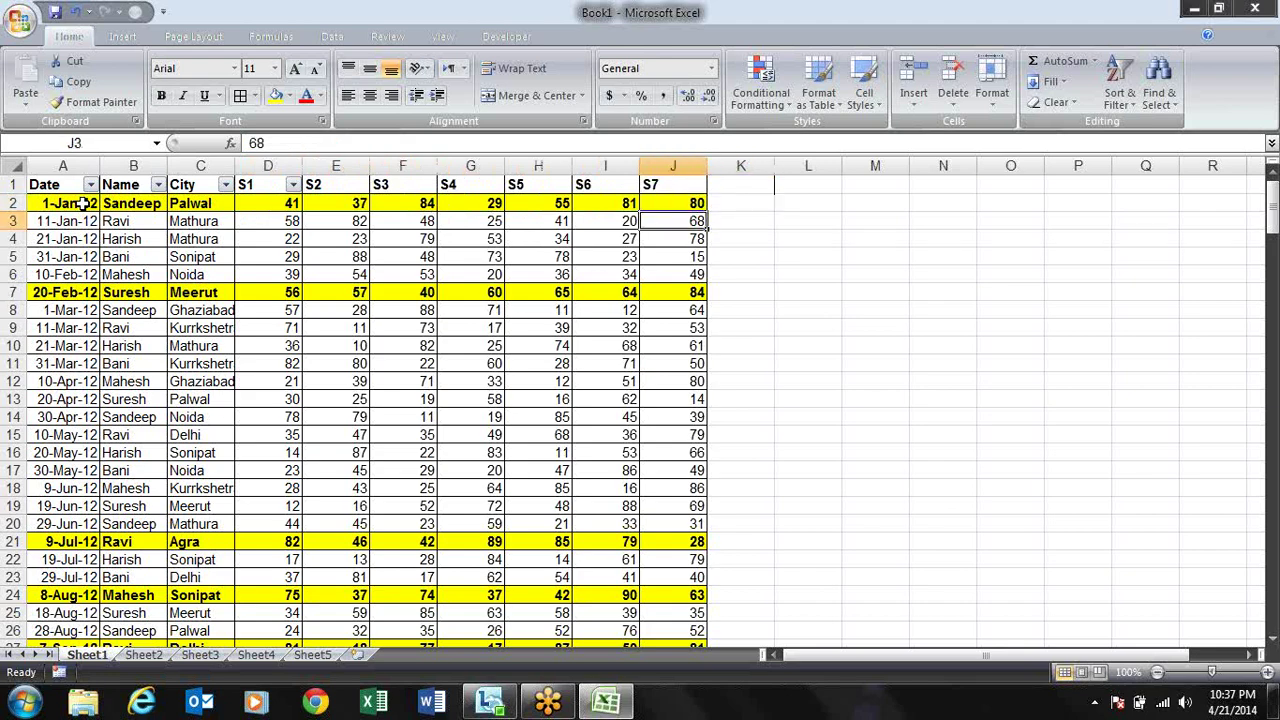
key("Down")
key("Down")
key("Down")
key("Down")
key("Down")
key("Down")
key("Down")
key("Down")
key("Down")
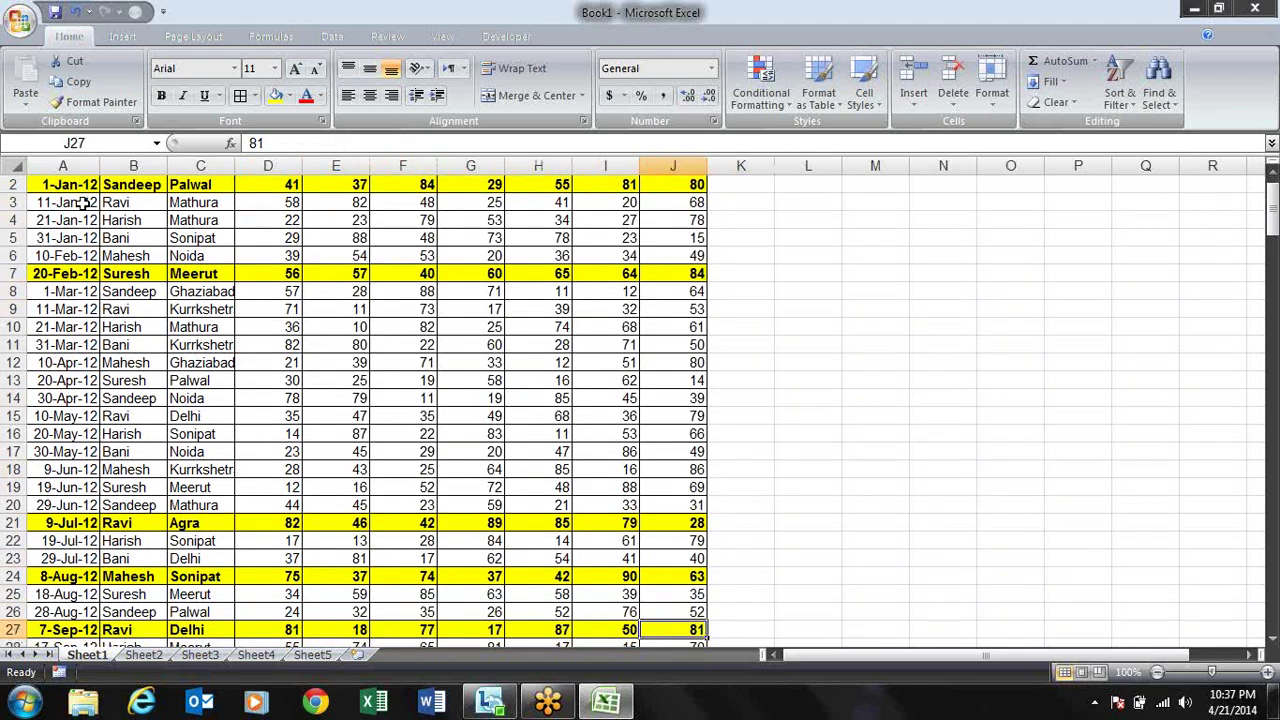
key("Down")
key("Down")
key("Down")
key("Down")
key("Down")
key("Down")
key("Down")
key("Down")
key("Down")
key("Down")
key("Down")
key("Down")
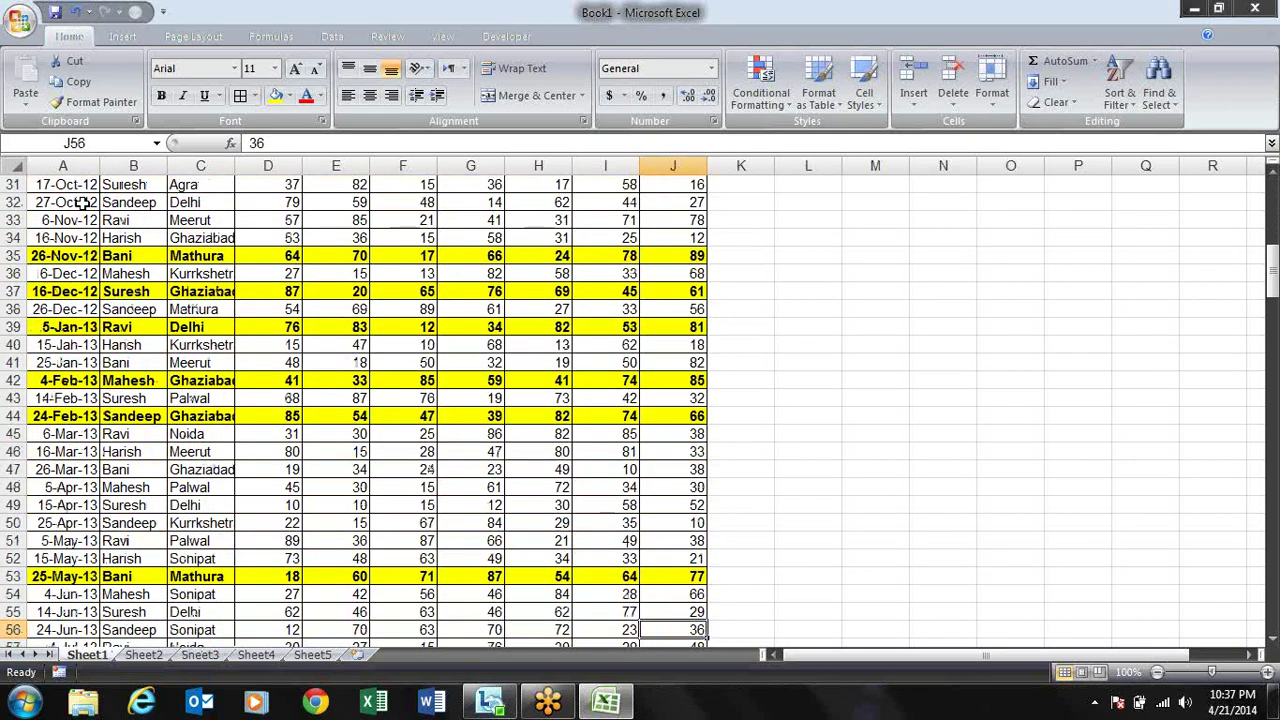
key("Down")
key("Down")
key("Down")
key("Down")
key("Down")
key("Down")
key("Down")
key("Down")
key("Down")
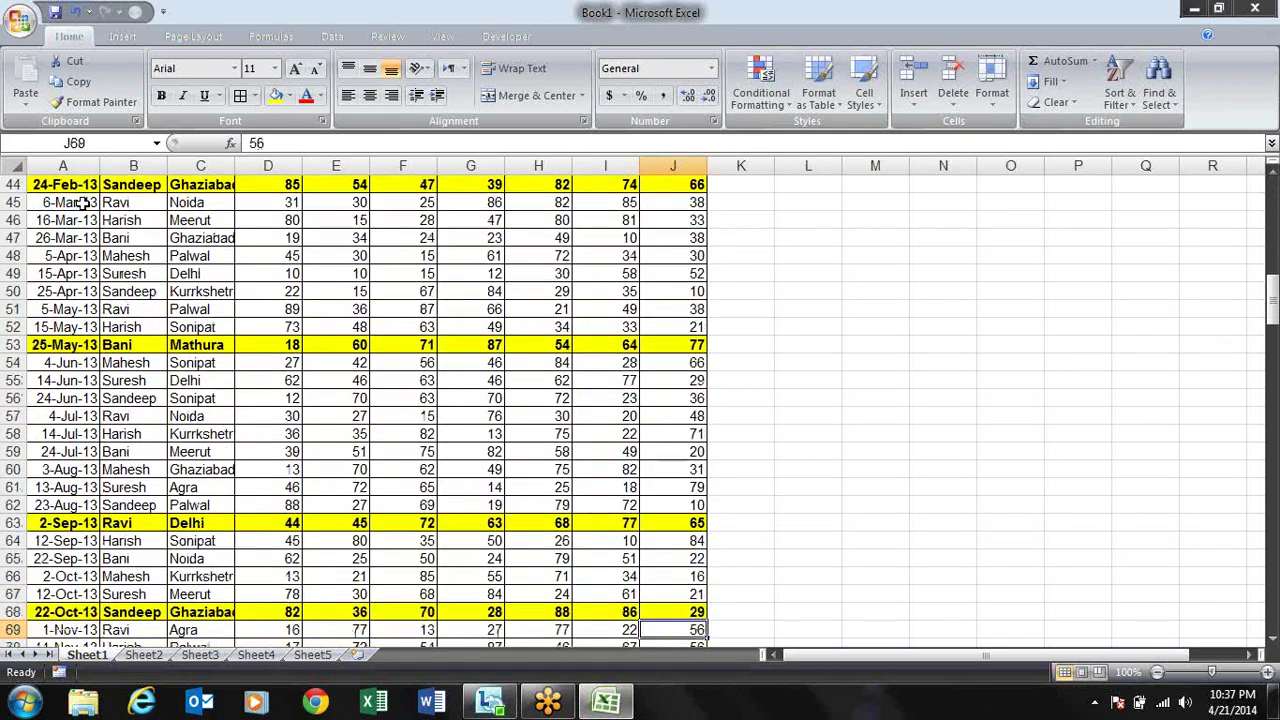
key("Down")
key("Down")
key("Down")
key("Down")
key("Down")
key("Down")
key("Down")
key("Down")
key("Down")
key("Down")
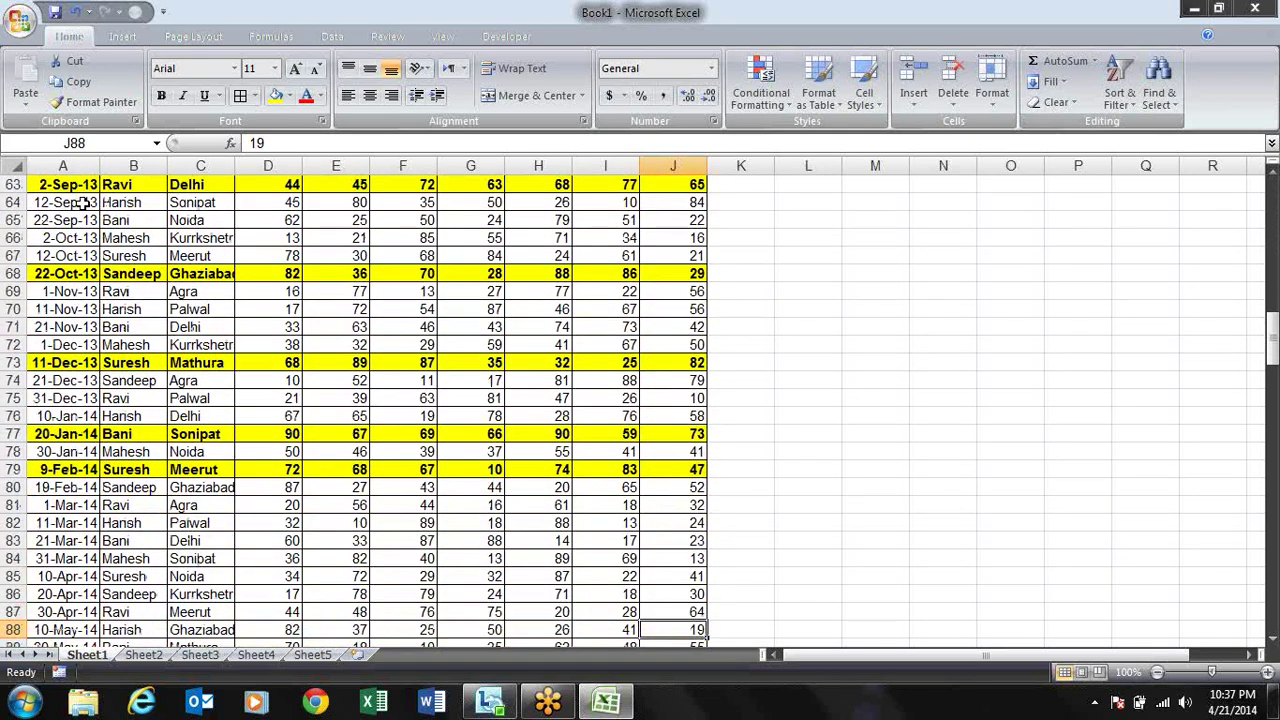
key("Down")
key("Down")
key("Down")
key("Down")
key("Down")
key("Down")
key("Down")
key("Down")
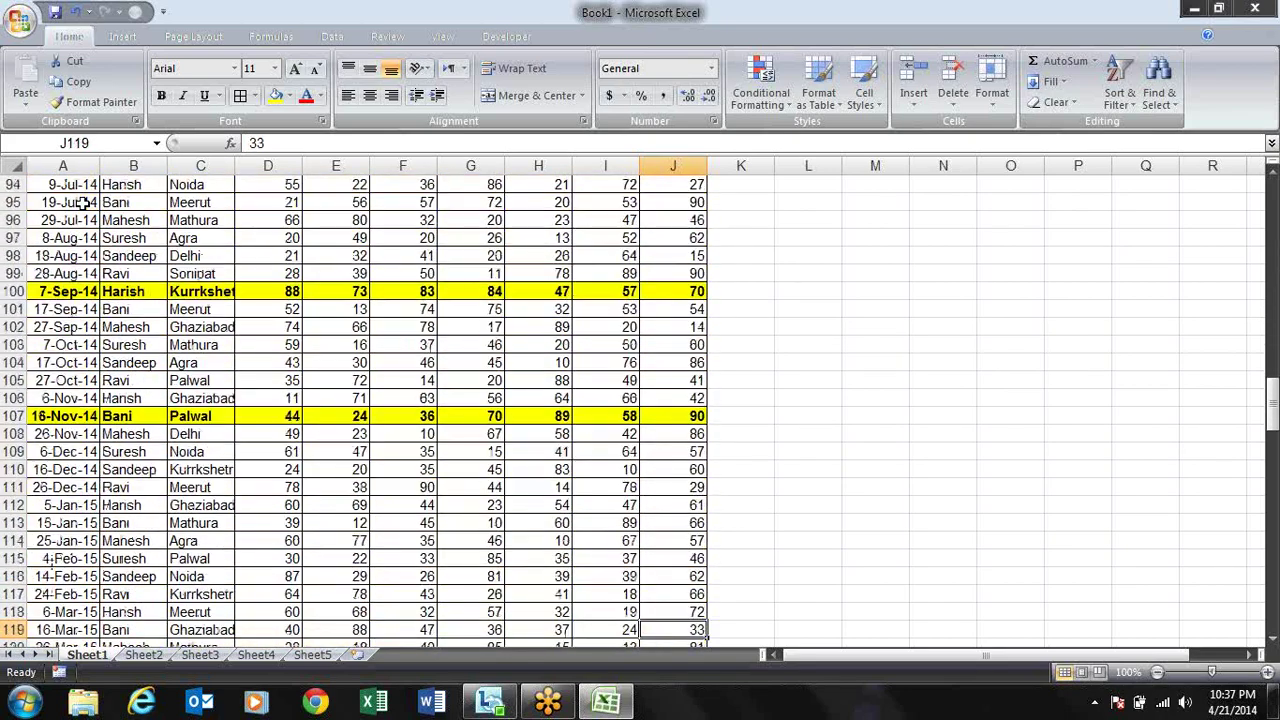
key("Down")
key("Down")
key("Down")
key("Down")
key("Down")
key("Down")
key("Down")
key("Down")
key("Down")
key("Down")
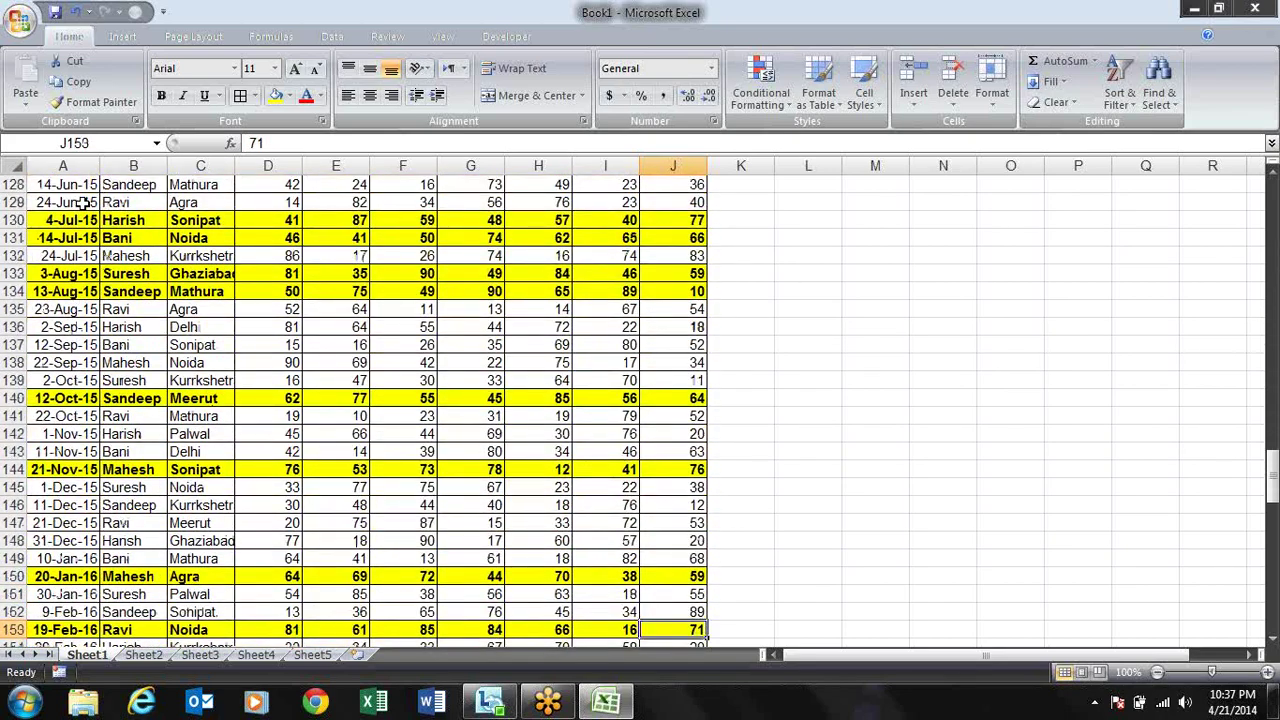
key("Down")
key("Down")
key("Down")
key("Down")
key("Down")
key("Down")
key("Down")
key("Down")
key("Down")
key("Down")
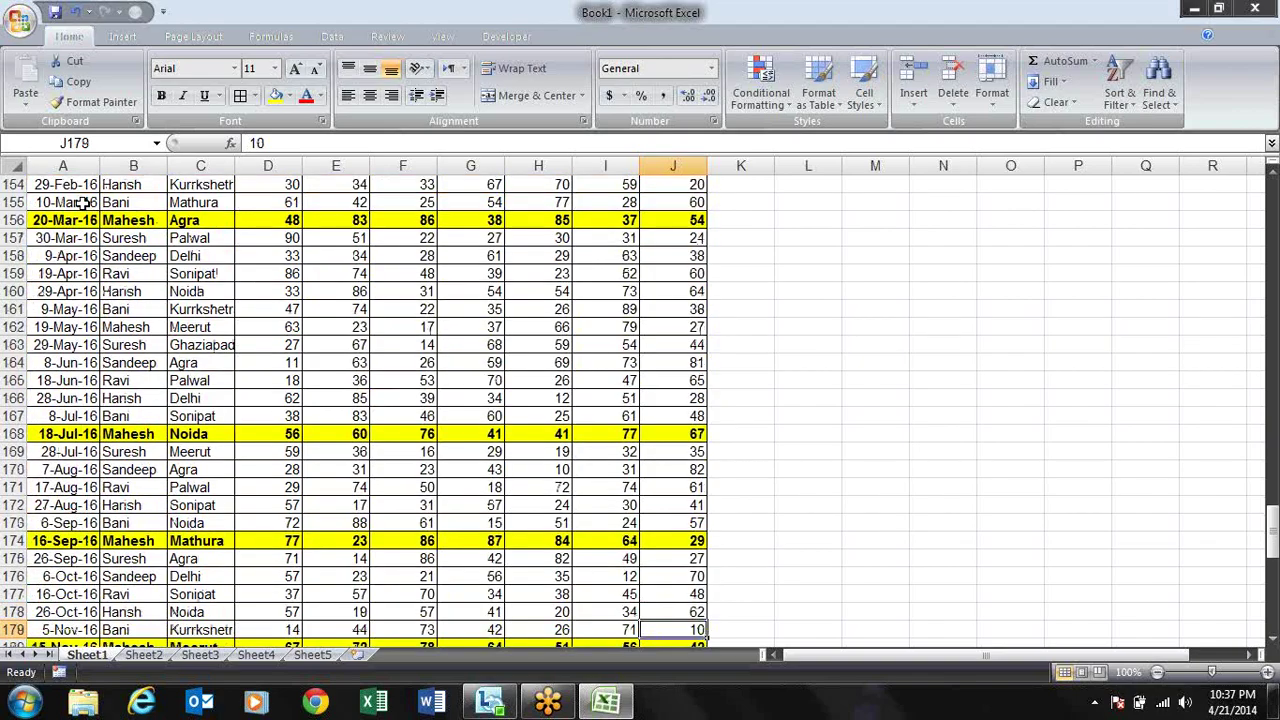
key("Down")
key("Down")
key("Down")
key("Down")
key("Down")
key("Down")
key("Down")
key("Down")
key("Down")
key("Down")
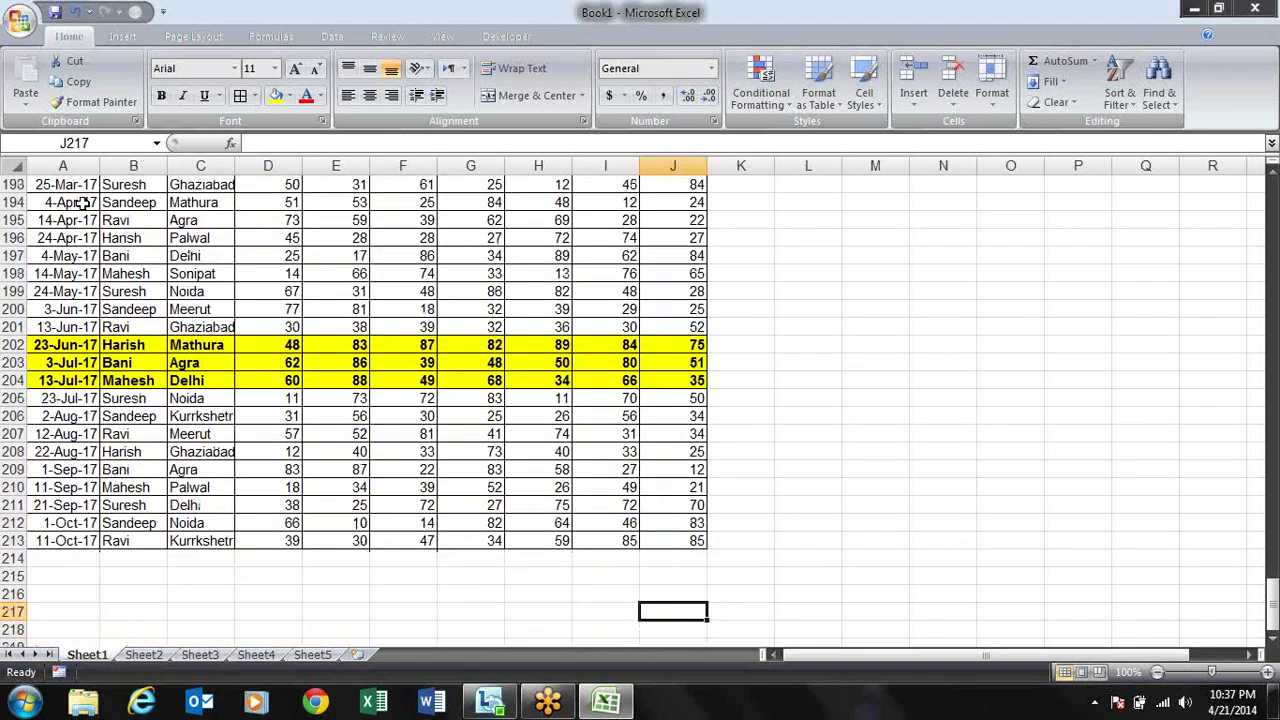
key("Up")
key("Up")
key("Up")
key("Up")
key("Up")
key("Up")
key("Up")
key("Up")
key("Up")
key("Up")
key("Up")
key("Up")
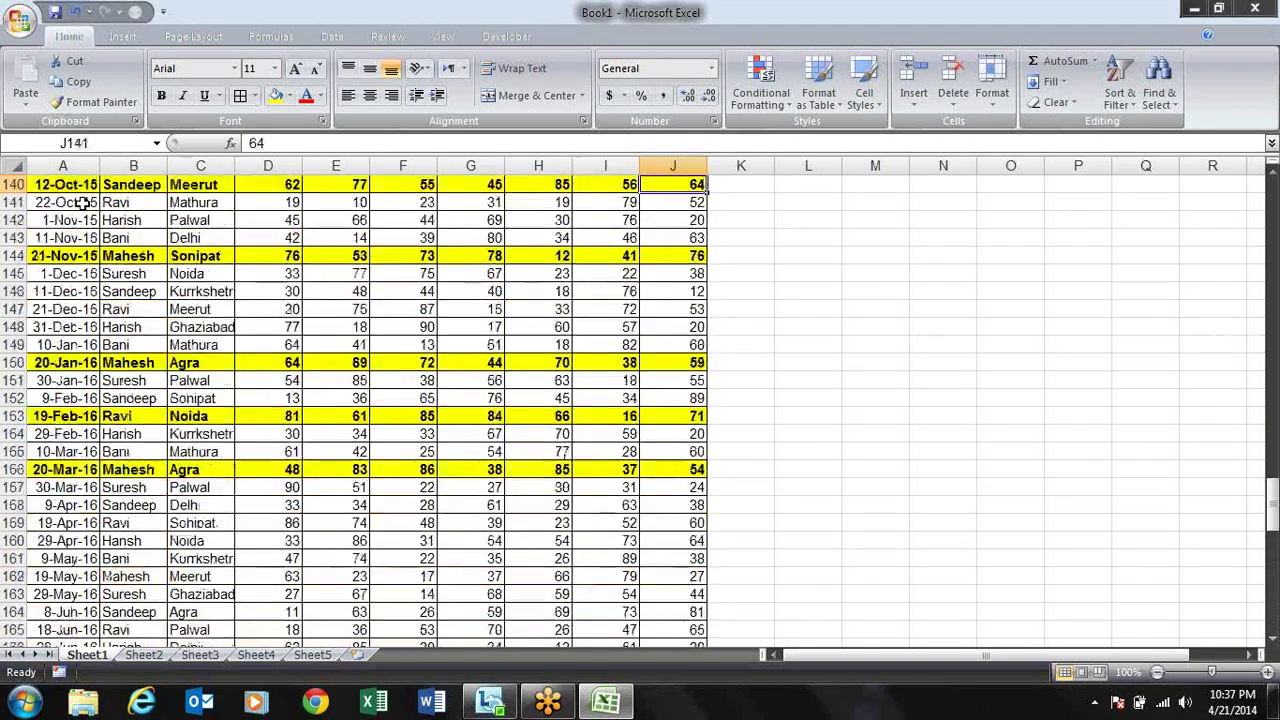
key("Up")
key("Up")
key("Up")
key("Up")
key("Up")
key("Up")
key("Up")
key("Up")
key("Up")
key("Up")
key("Up")
key("Up")
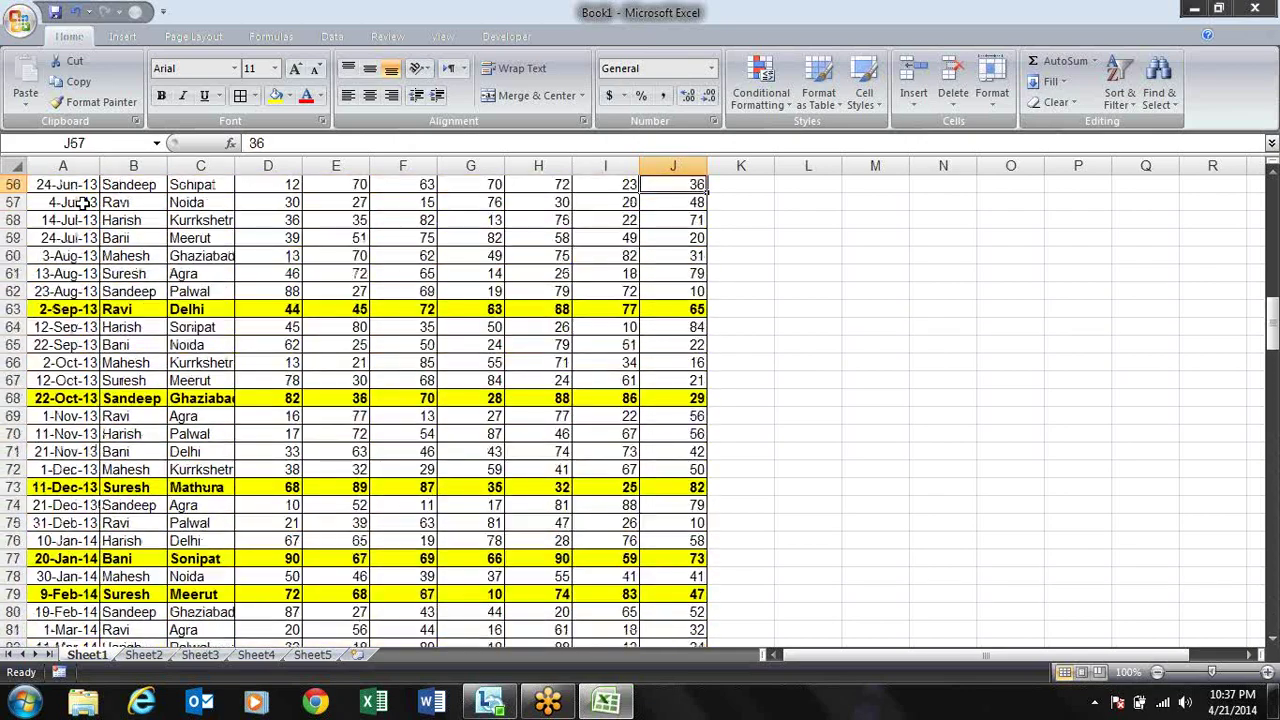
key("Up")
key("Up")
key("Up")
key("Up")
key("Up")
key("Up")
key("Up")
key("Up")
key("Up")
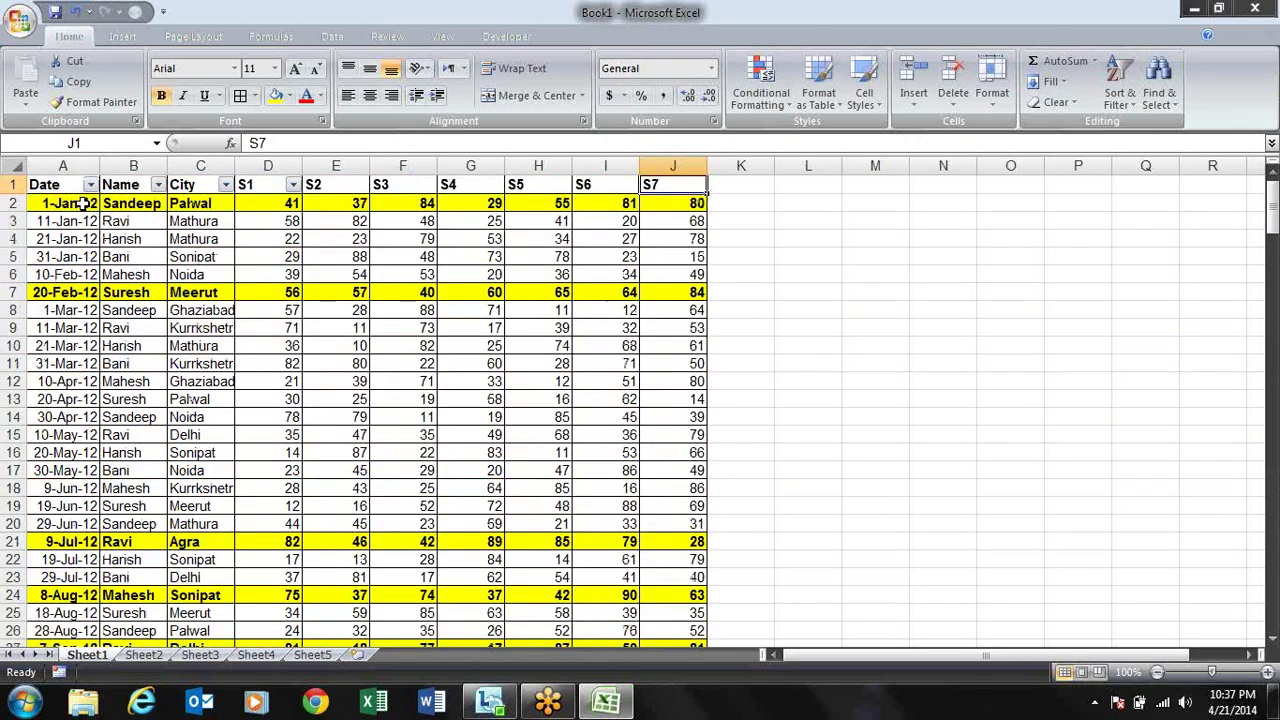
key("Right")
key("Right")
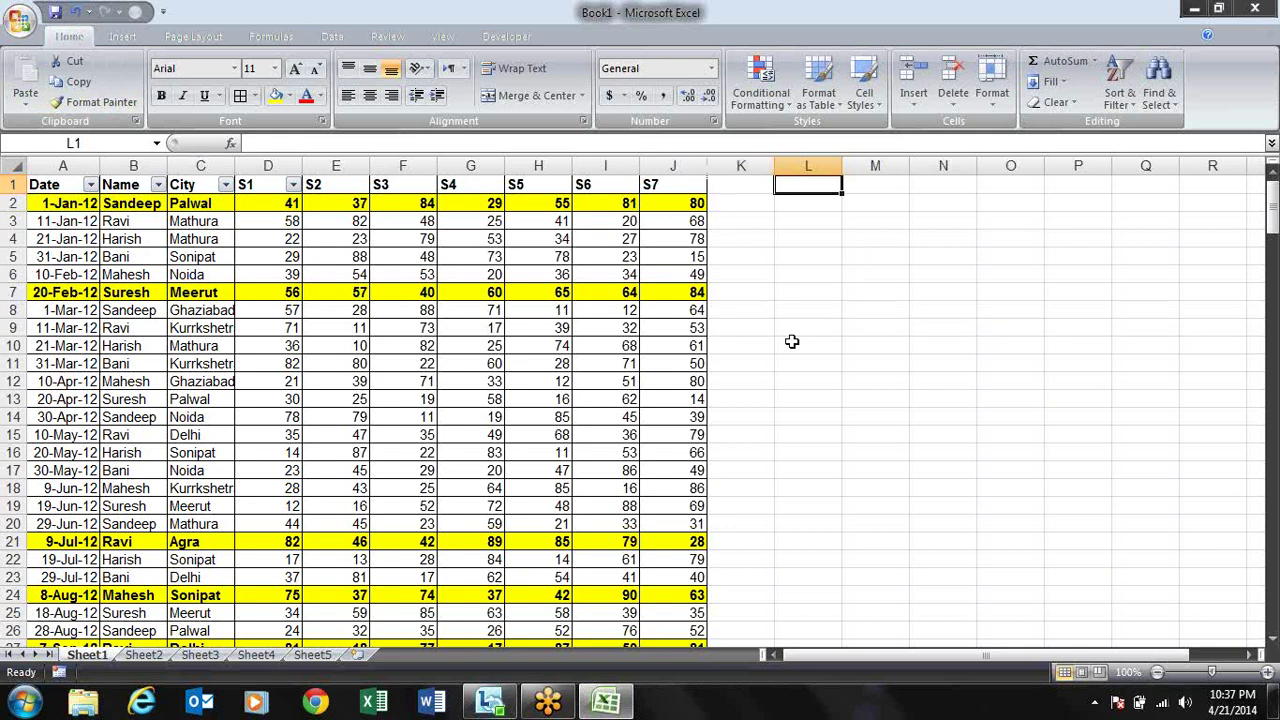
- Paste the salesperson names from B1:B13 into L1 as values
left_click(66, 184)
key("Right")
key("shift+Down")
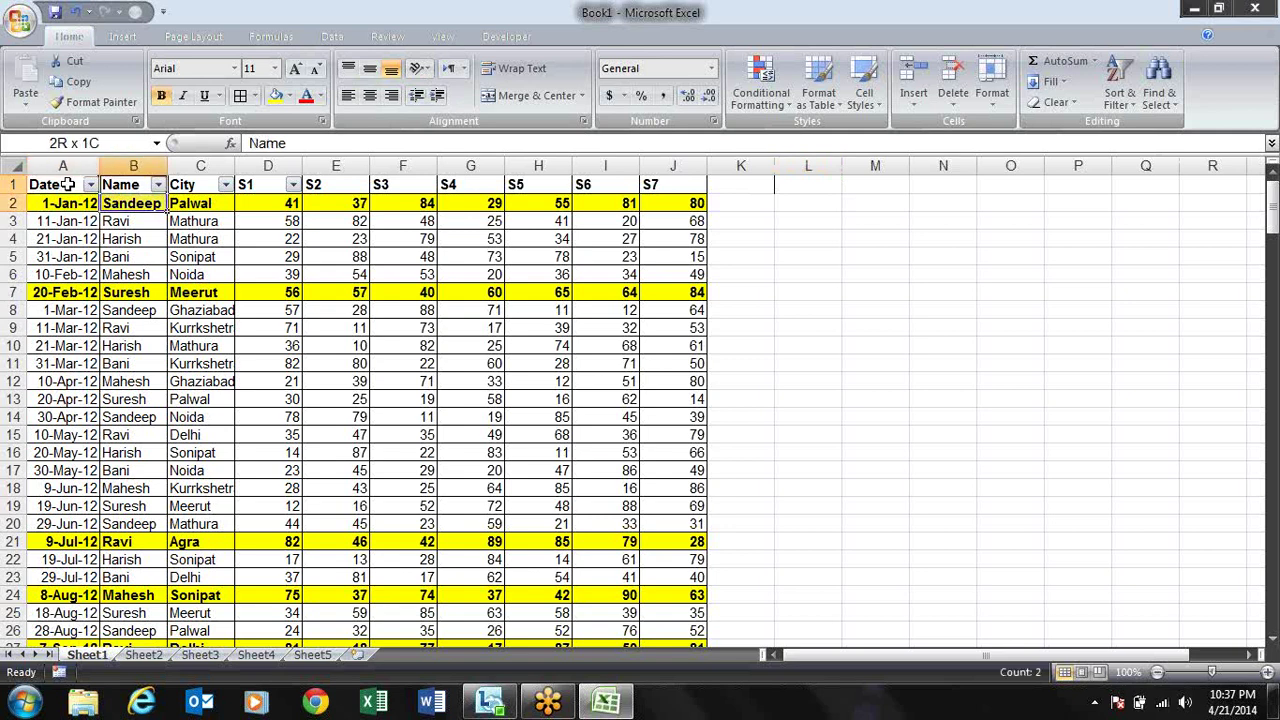
key("shift+Down")
key("shift+Down")
key("shift+Down")
key("shift+Down")
key("shift+Down")
key("shift+Down")
key("ctrl+c")
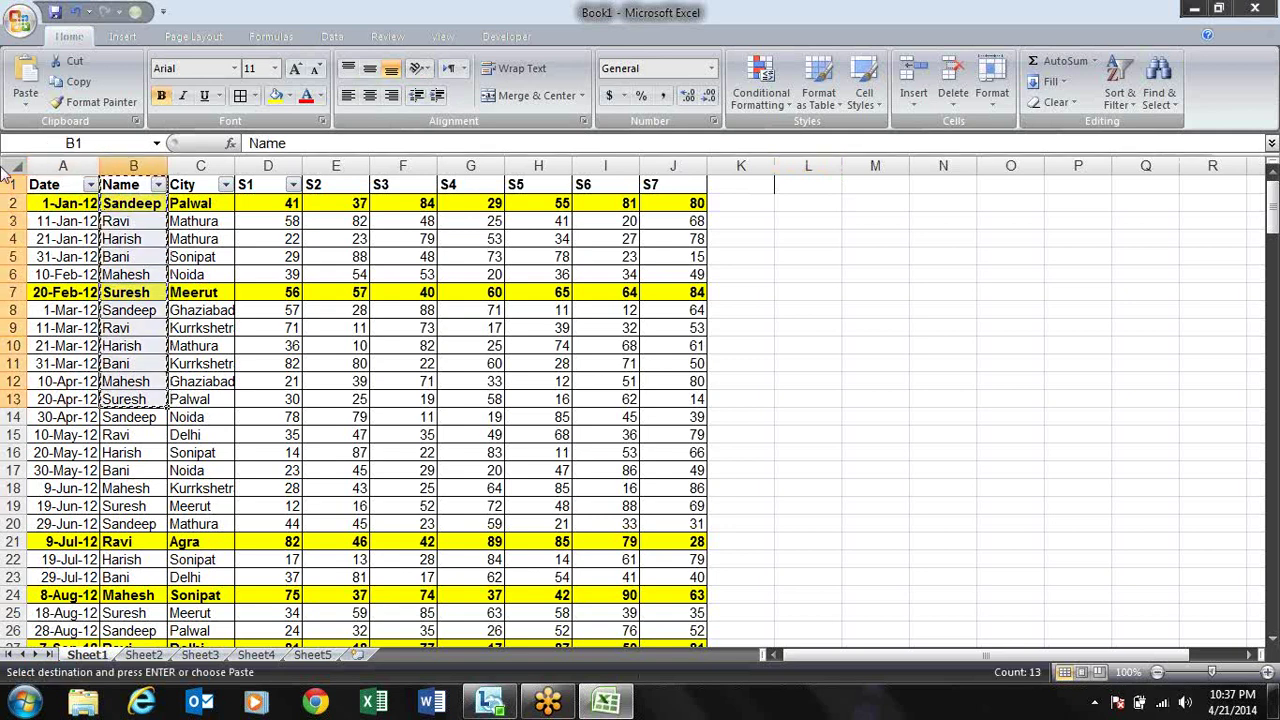
left_click(815, 180)
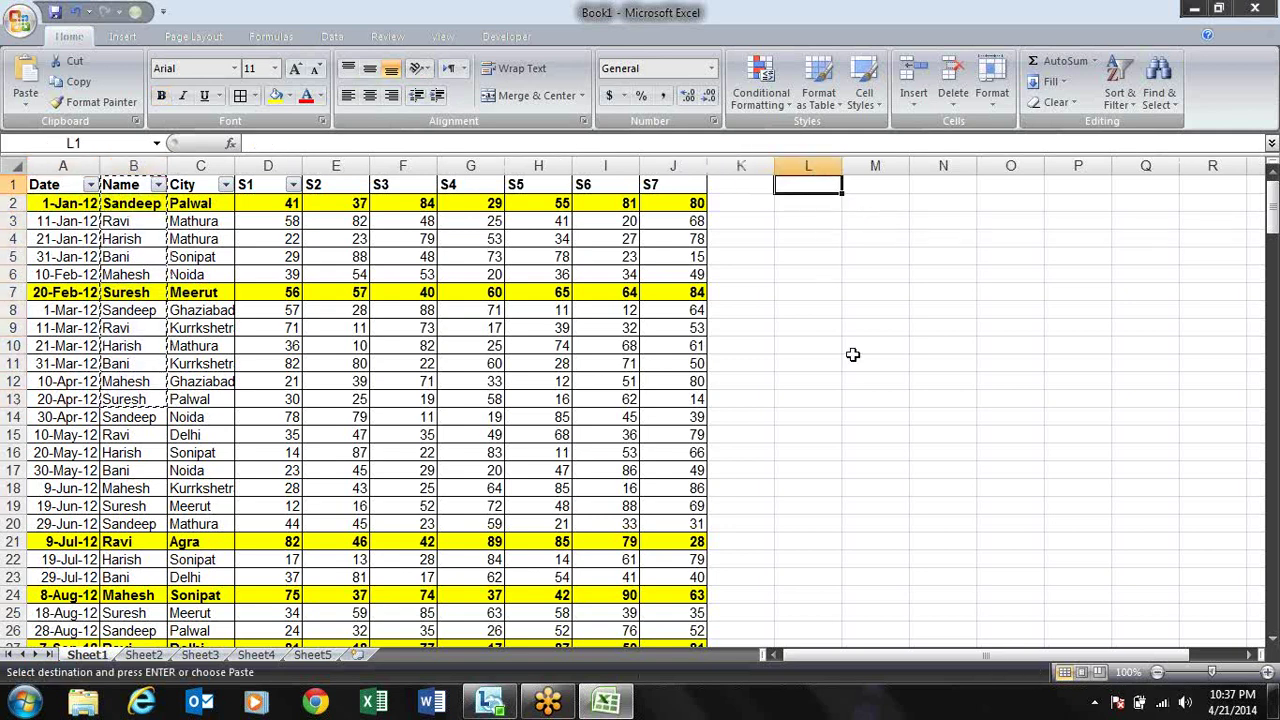
key("ctrl+alt+v")
key("v")
key("Return")
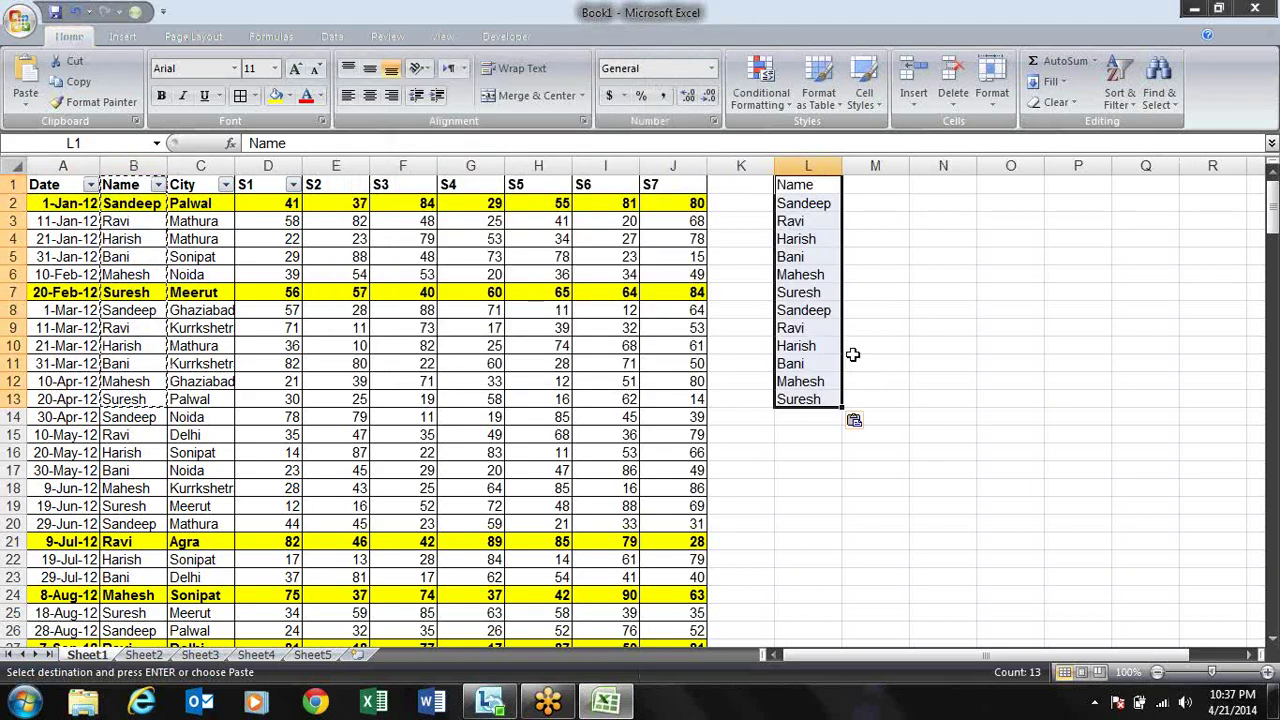
key("Right")
- Clear the repeated names from L8:L13 and retitle L1 as List1
key("Left")
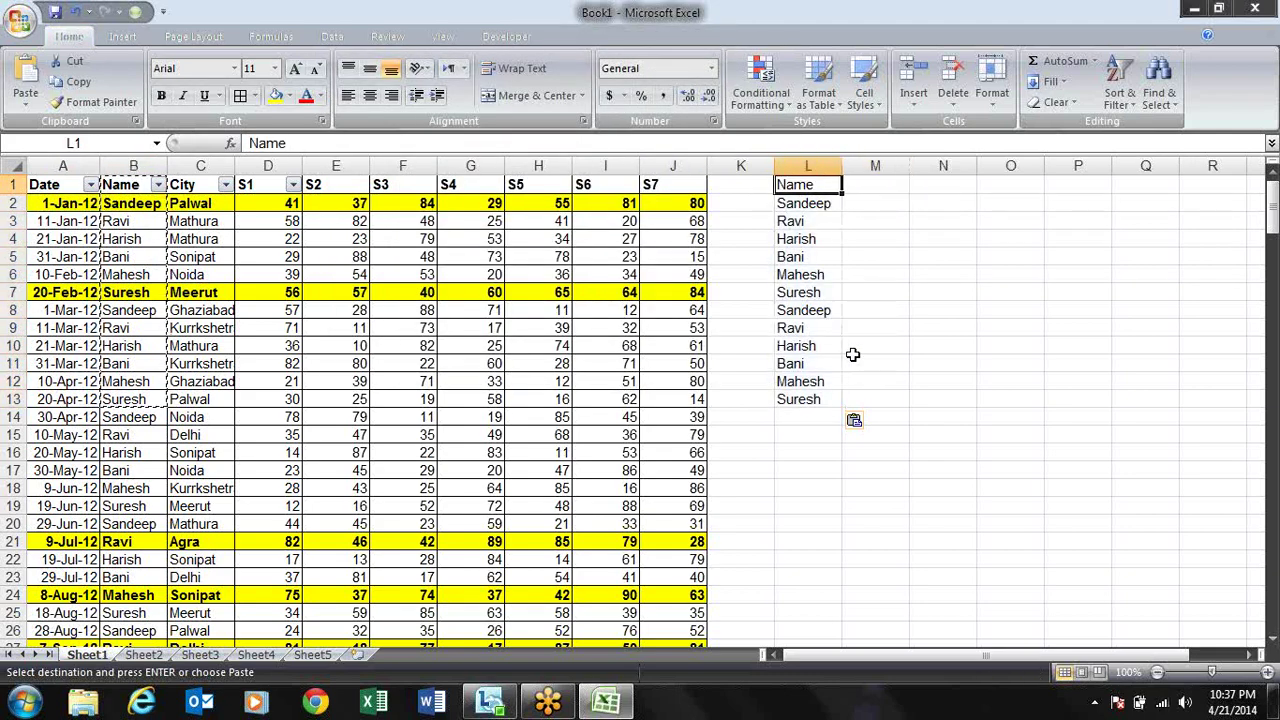
key("Down")
key("Down")
key("Down")
key("Down")
key("Down")
key("Down")
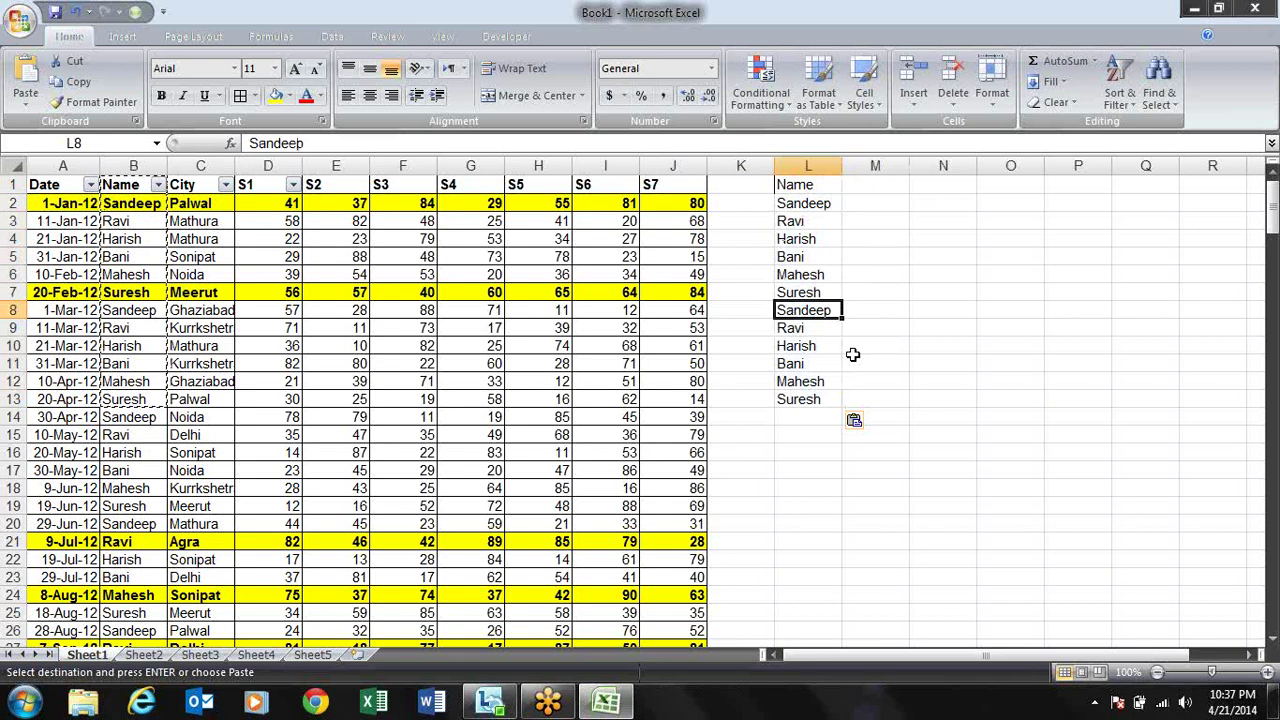
key("ctrl+shift+Down")
key("Delete")
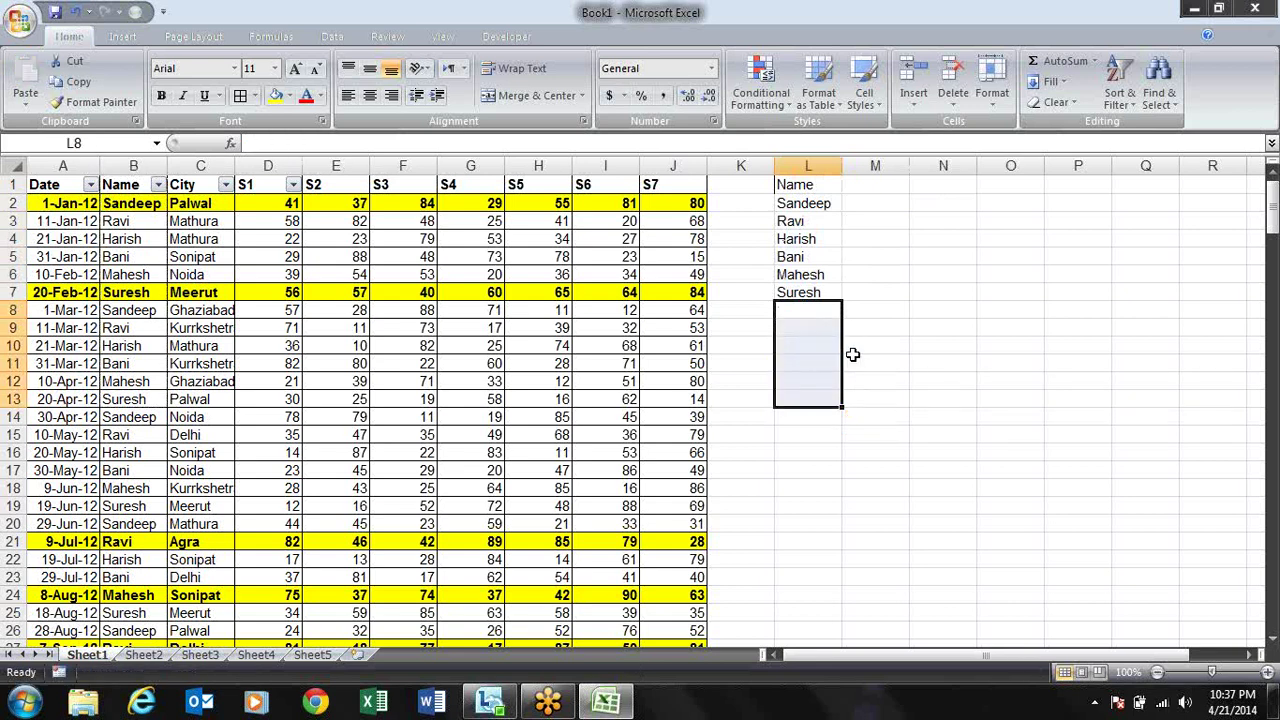
key("Up")
key("Up")
key("Up")
key("Up")
key("Up")
key("Up")
key("Up")
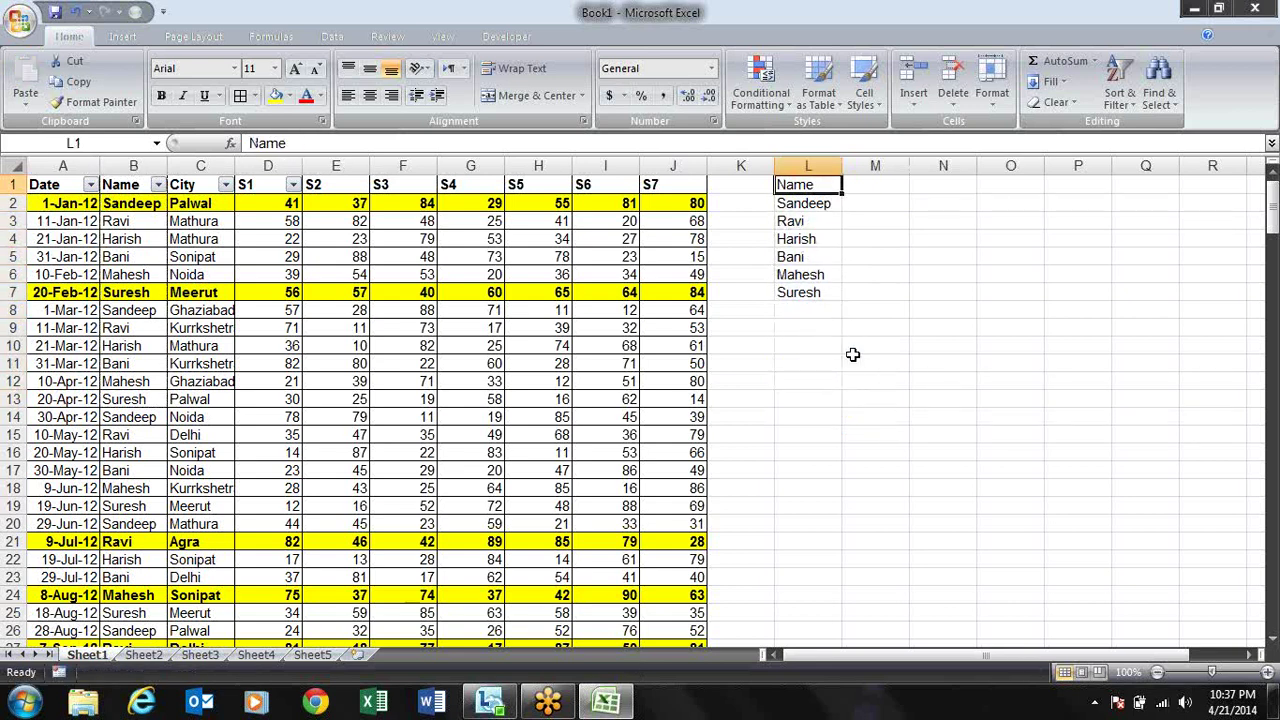
type("List1")
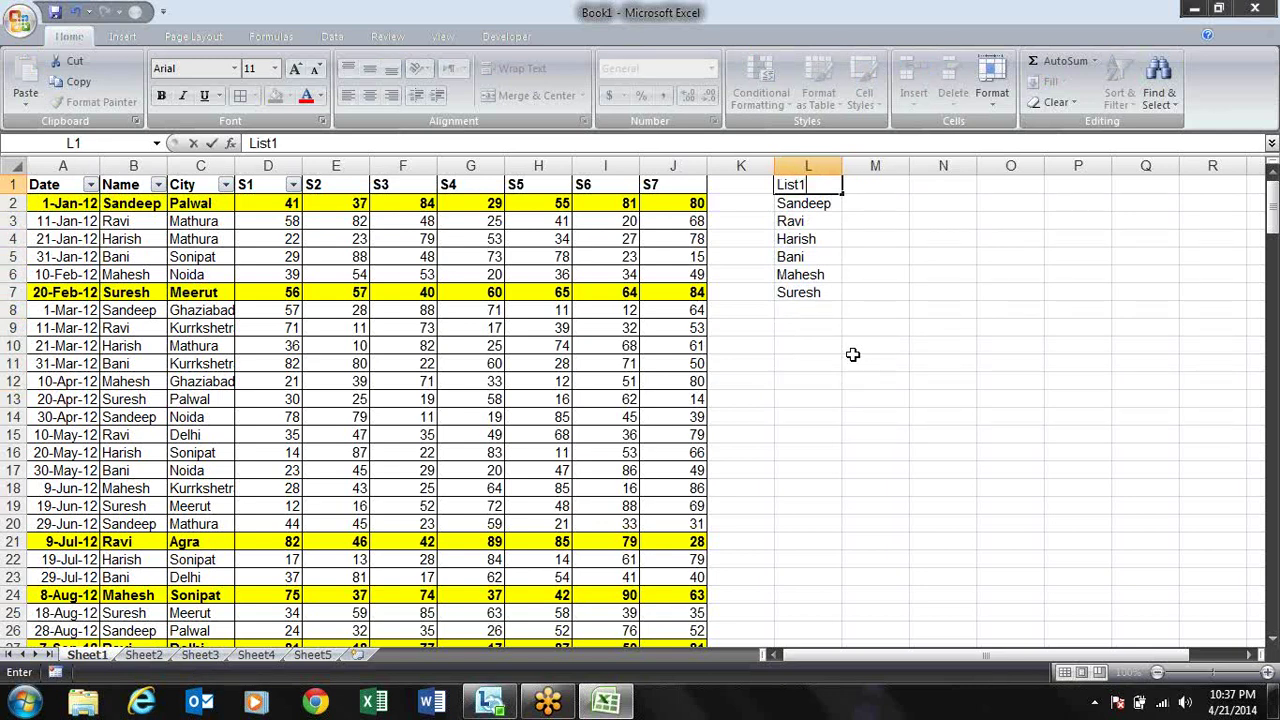
key("Return")
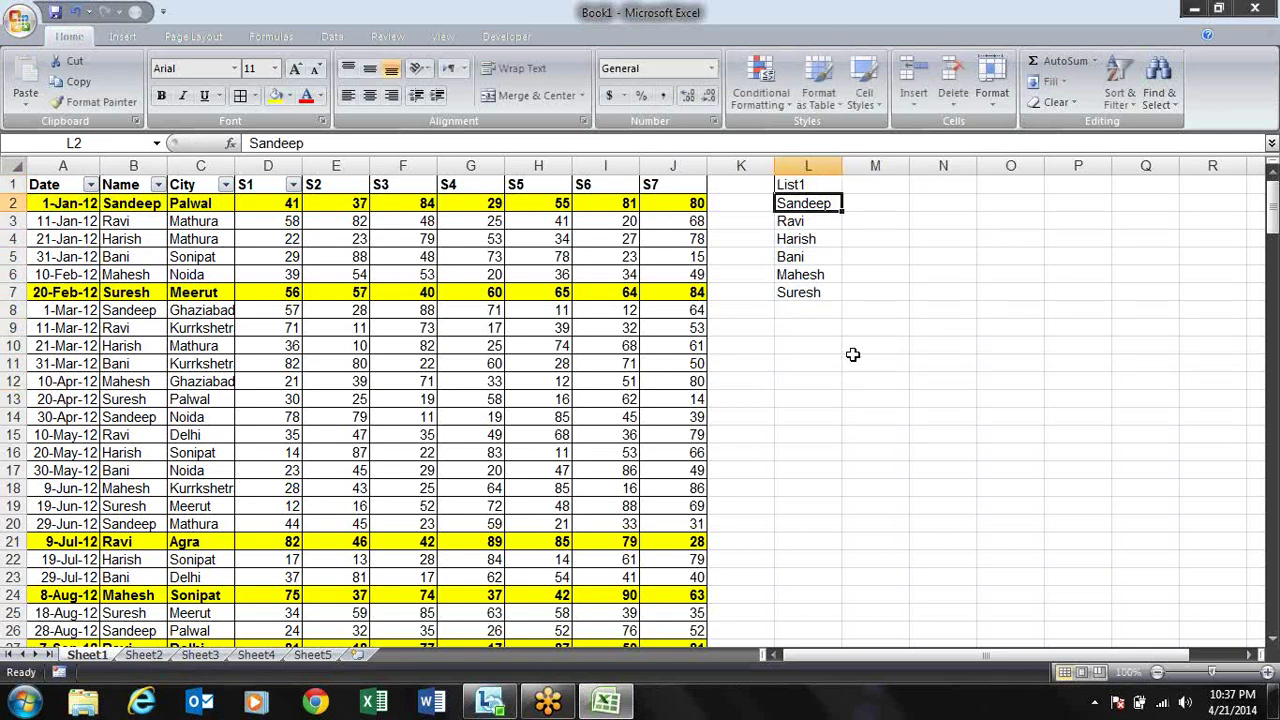
- Make the List1 range L1:L7 bold
key("Up")
key("ctrl+shift+Down")
key("ctrl+shift+Down")
key("ctrl+shift+Up")
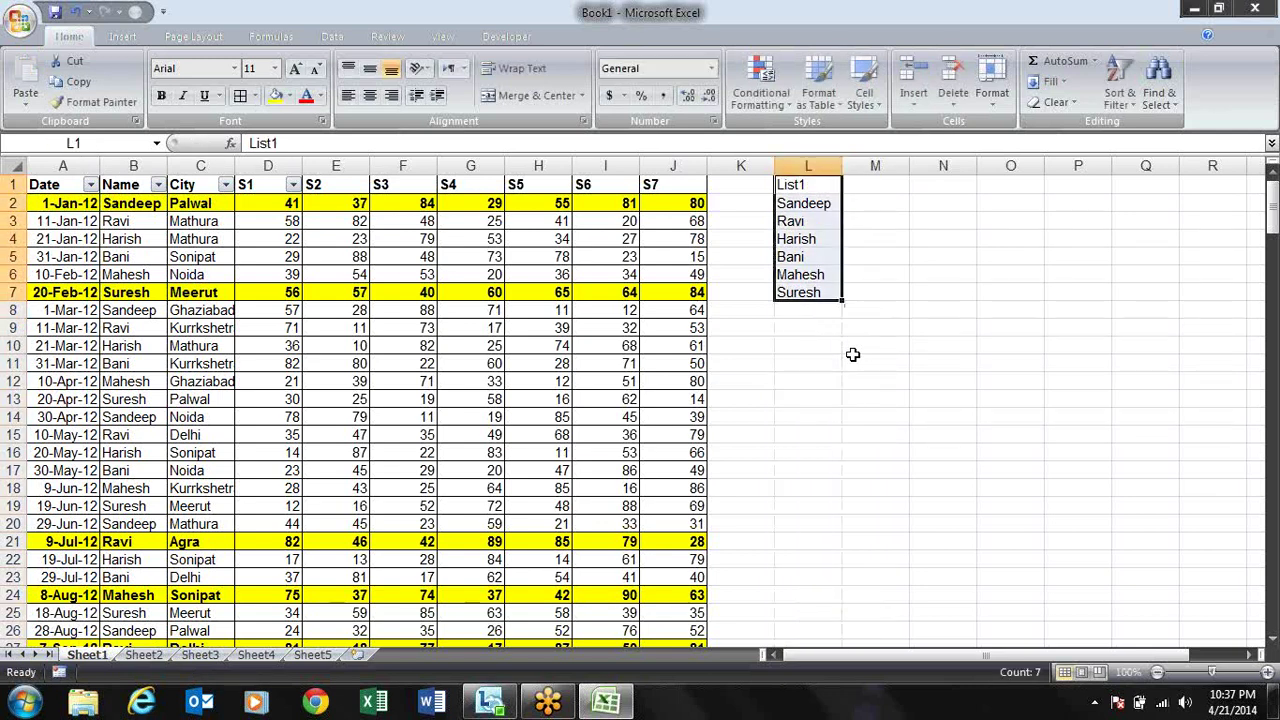
key("ctrl+b")
key("Right")
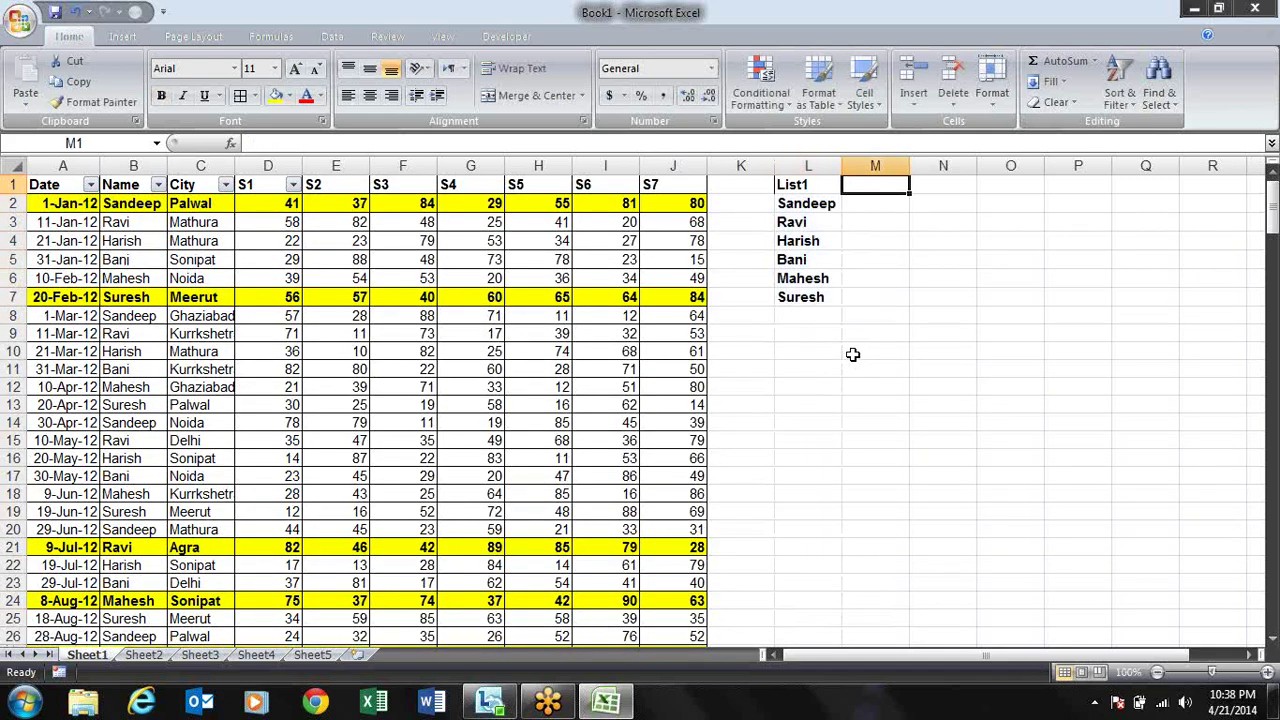
key("Left")
- Type a second list in column P: heading List, then Sandeep and Bani
key("Right")
key("Right")
key("Right")
key("Right")
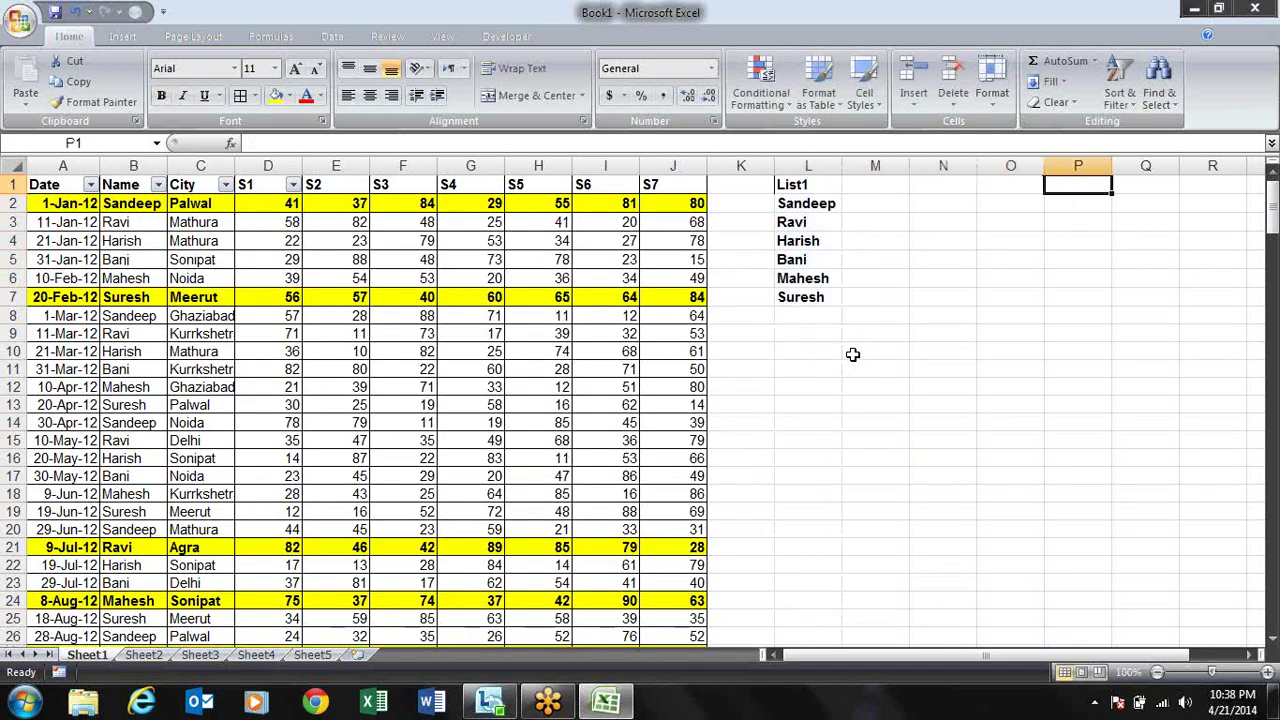
type("List")
key("Return")
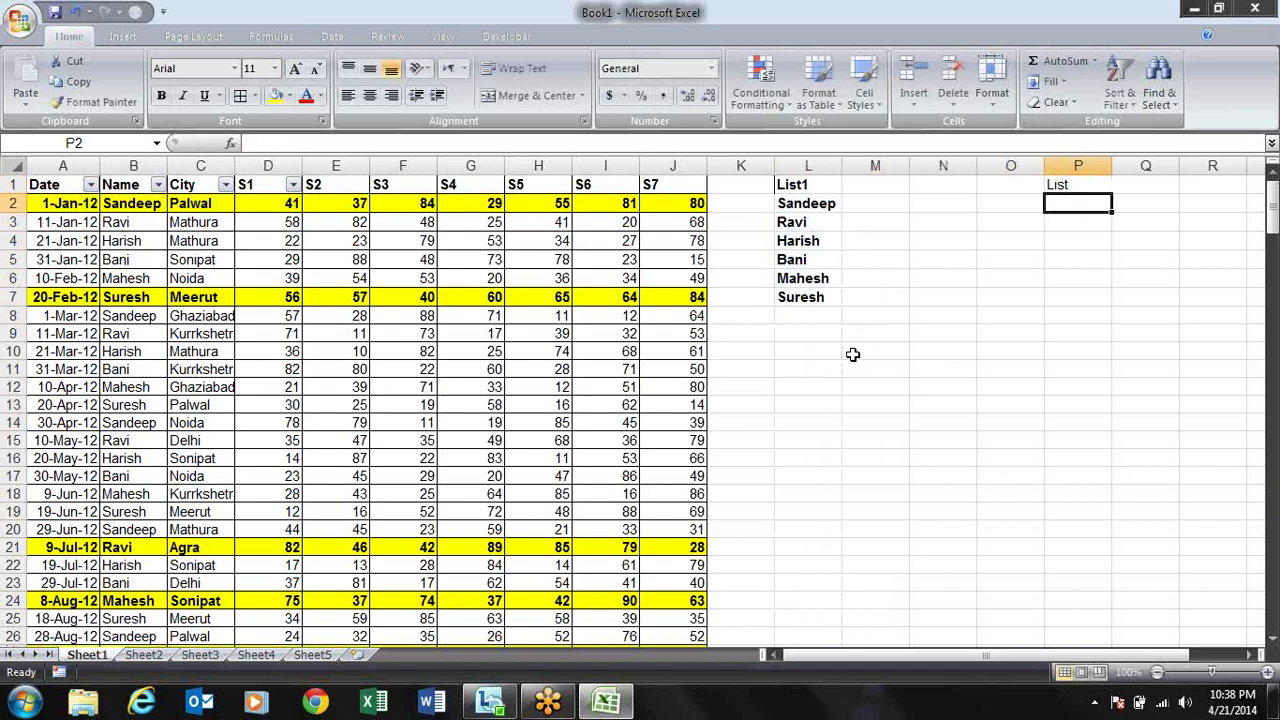
type("Sanb")
key("BackSpace")
key("BackSpace")
type("d")
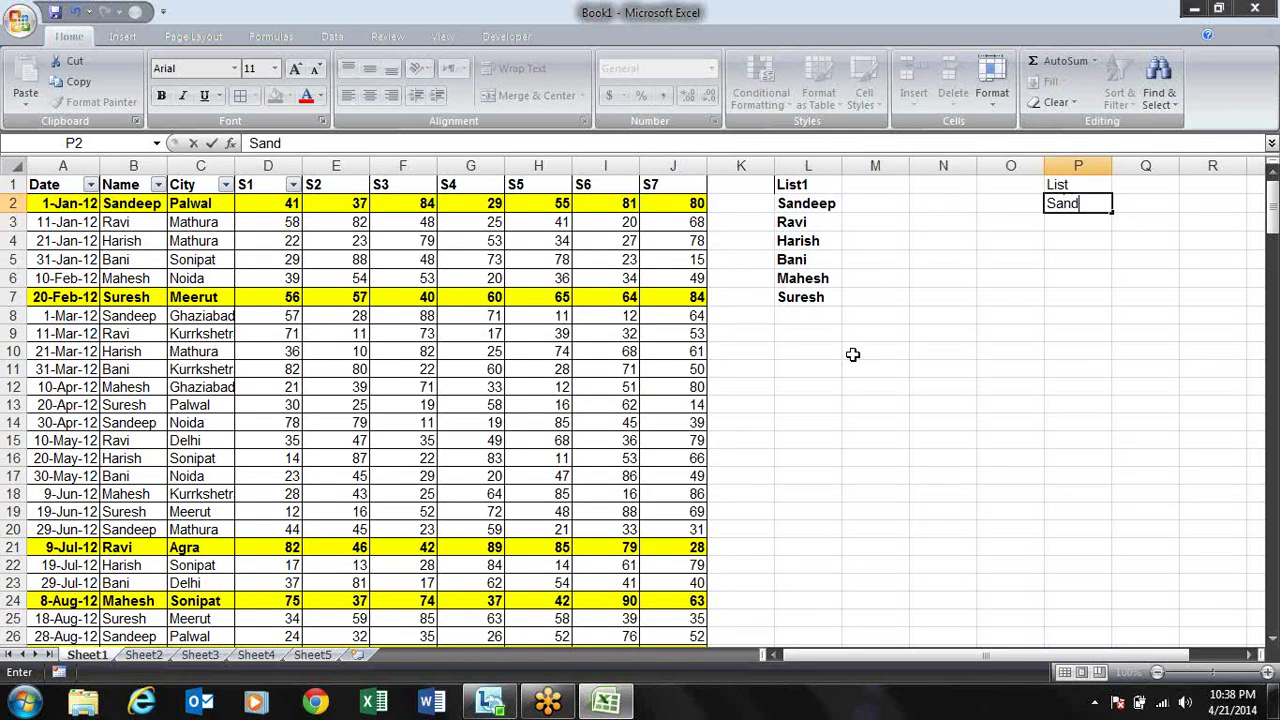
type("eep")
key("Return")
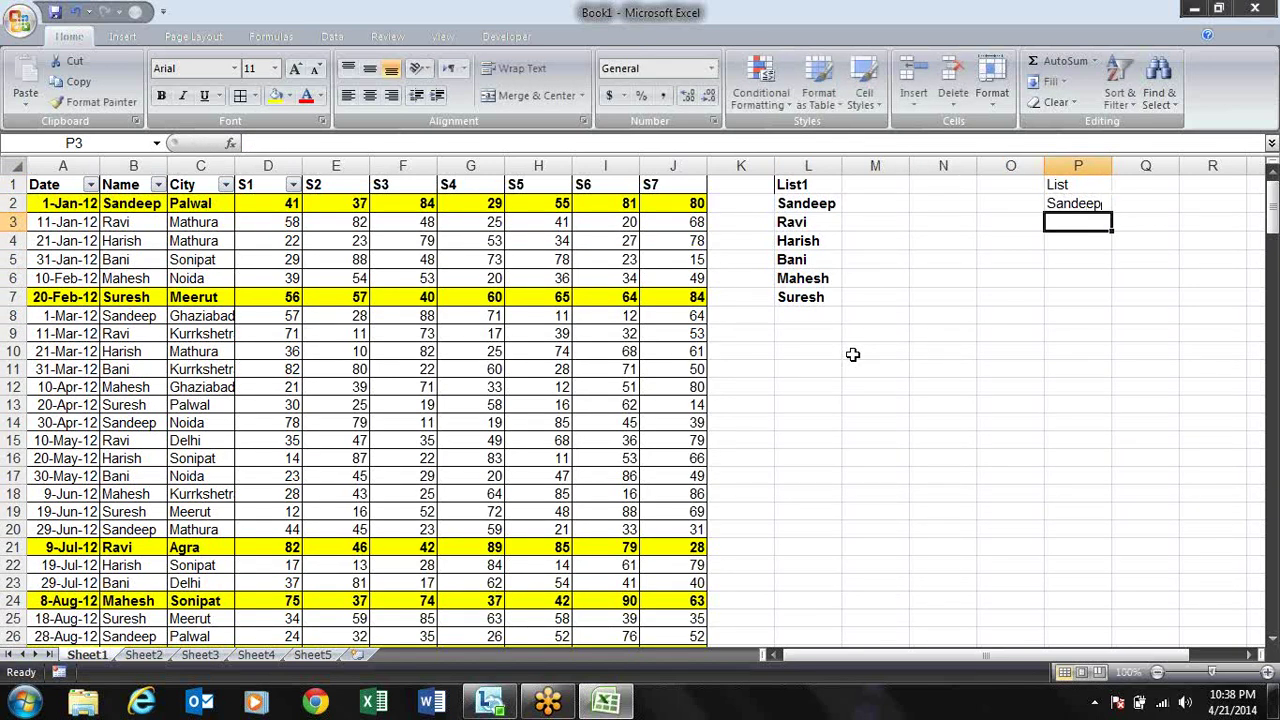
type("R")
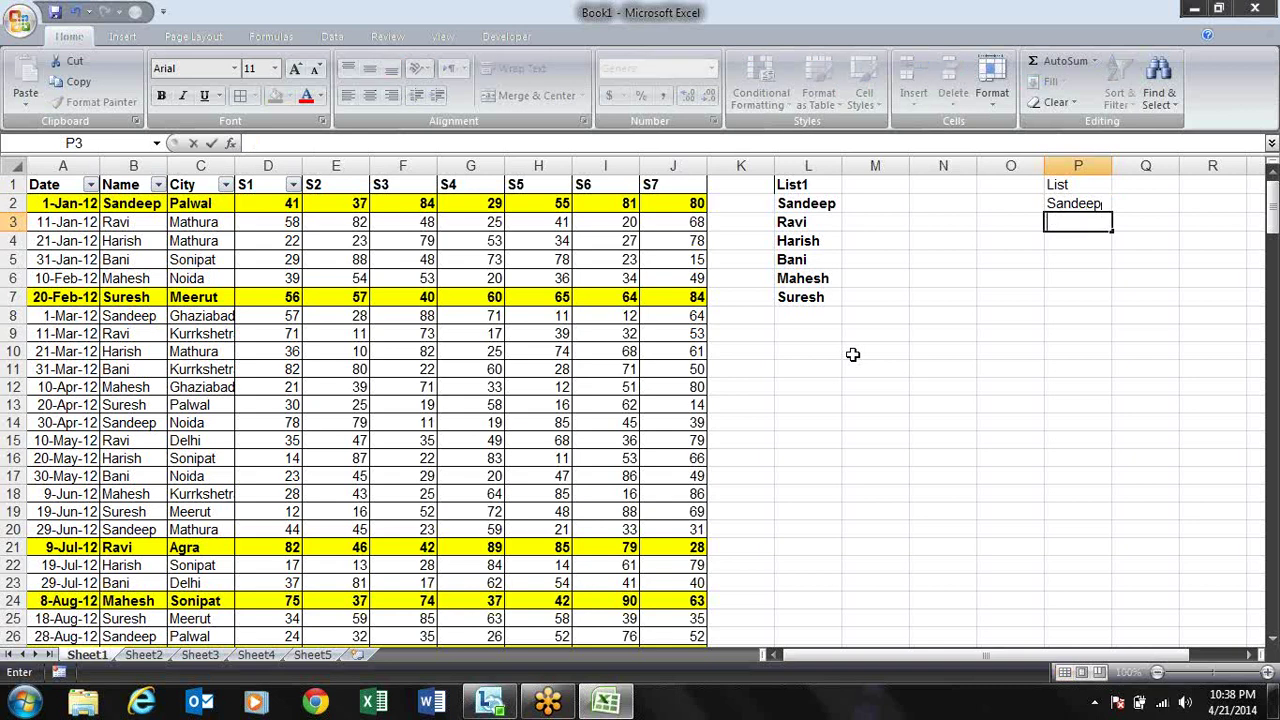
type("Bani")
key("Return")
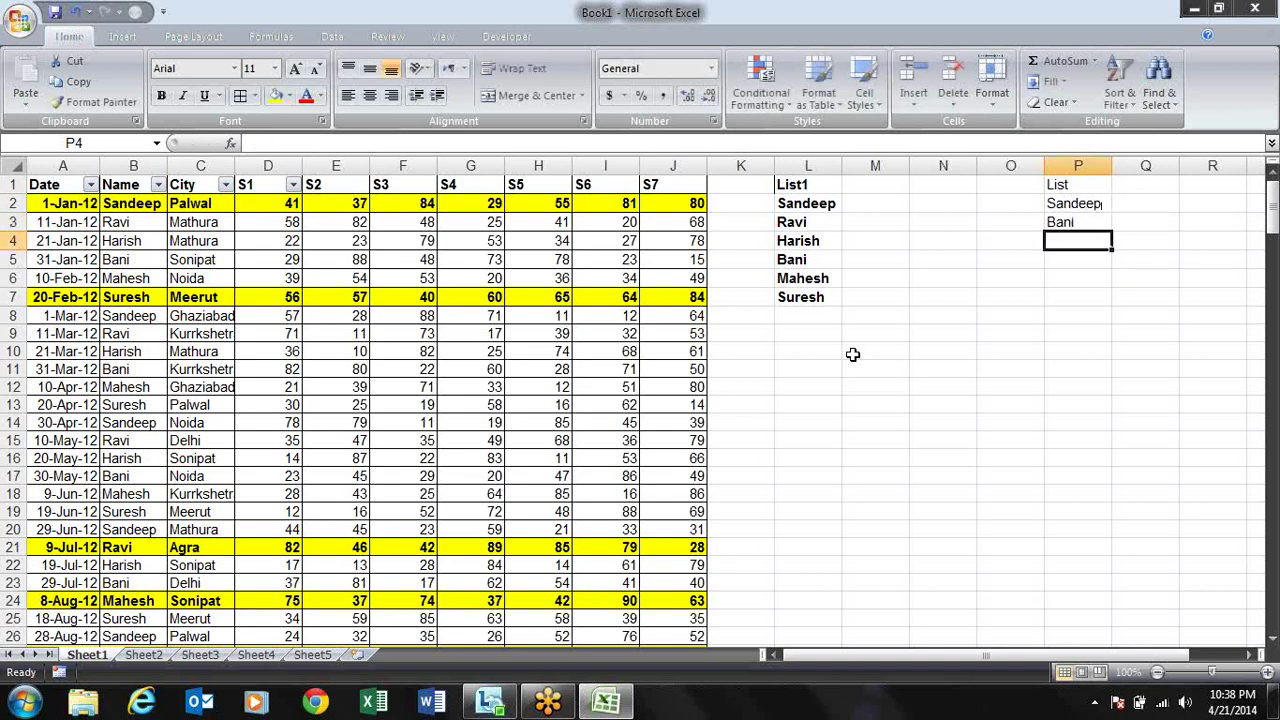
- Compare the names in column L against those in column P
key("Left")
key("Left")
key("Left")
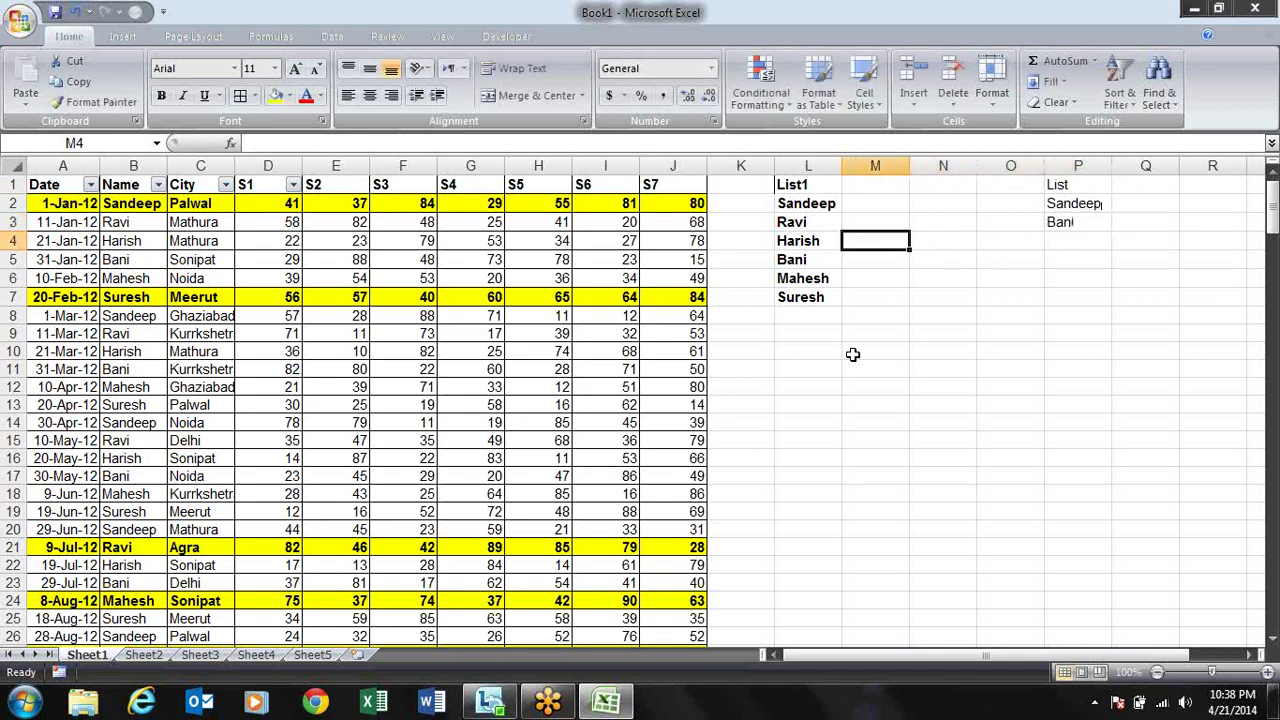
key("Up")
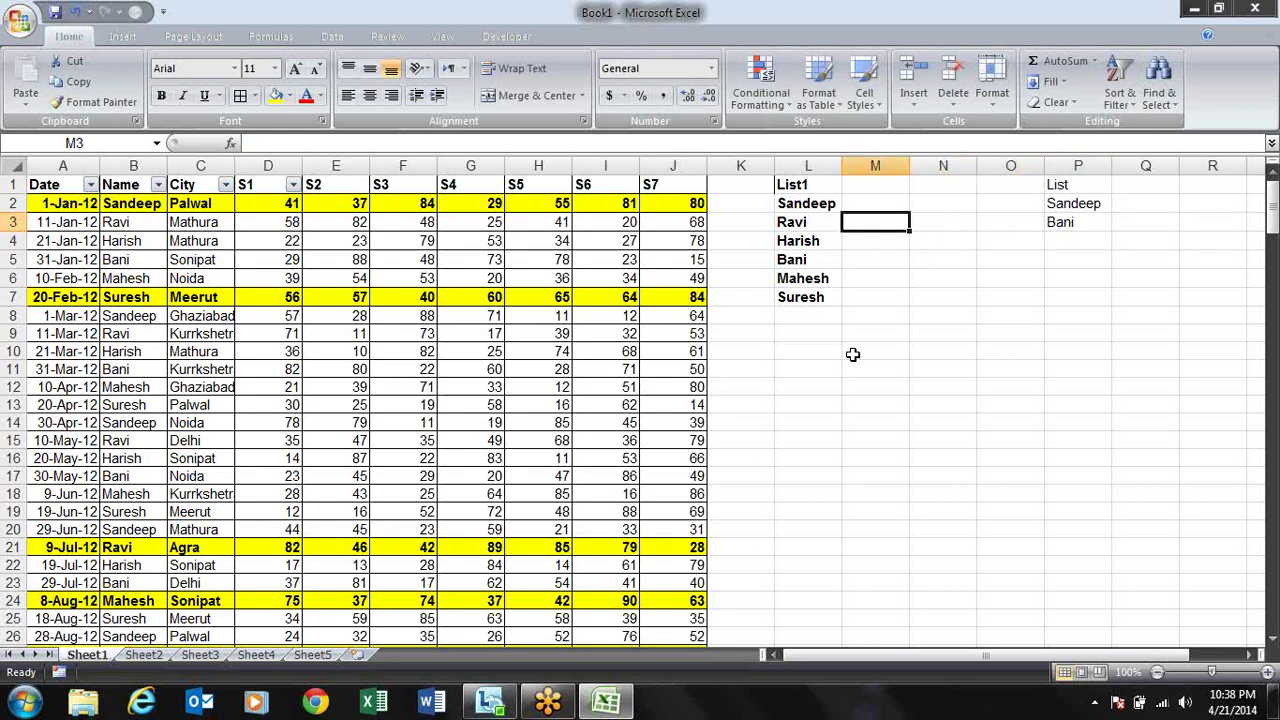
key("Left")
key("Up")
key("Right")
key("Right")
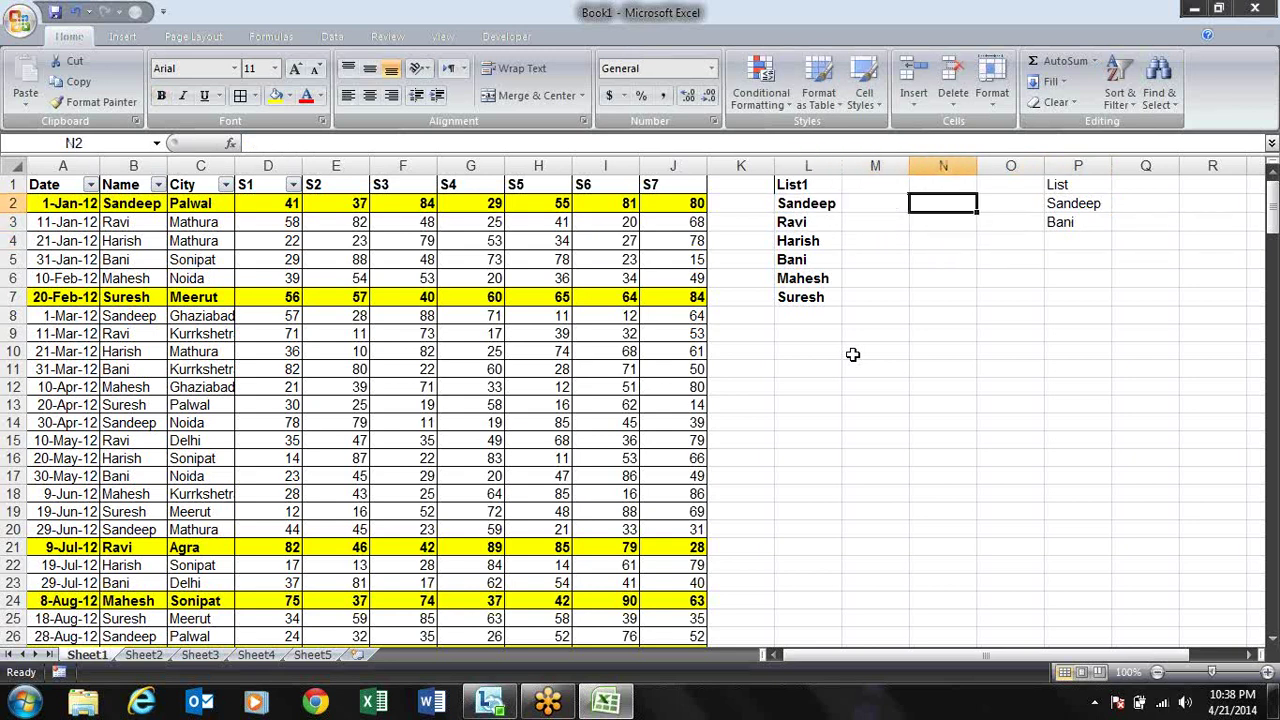
key("Right")
key("Right")
key("Down")
key("Down")
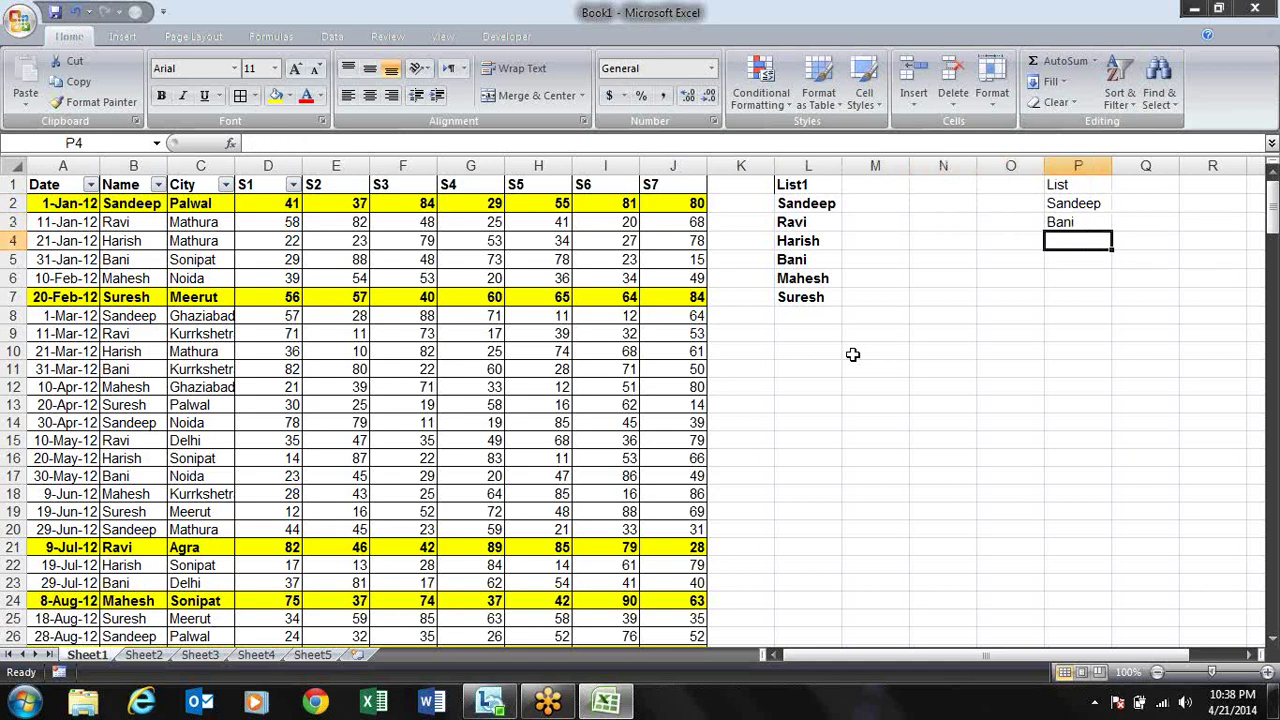
key("Up")
key("Up")
key("Left")
key("Left")
key("Left")
key("Left")
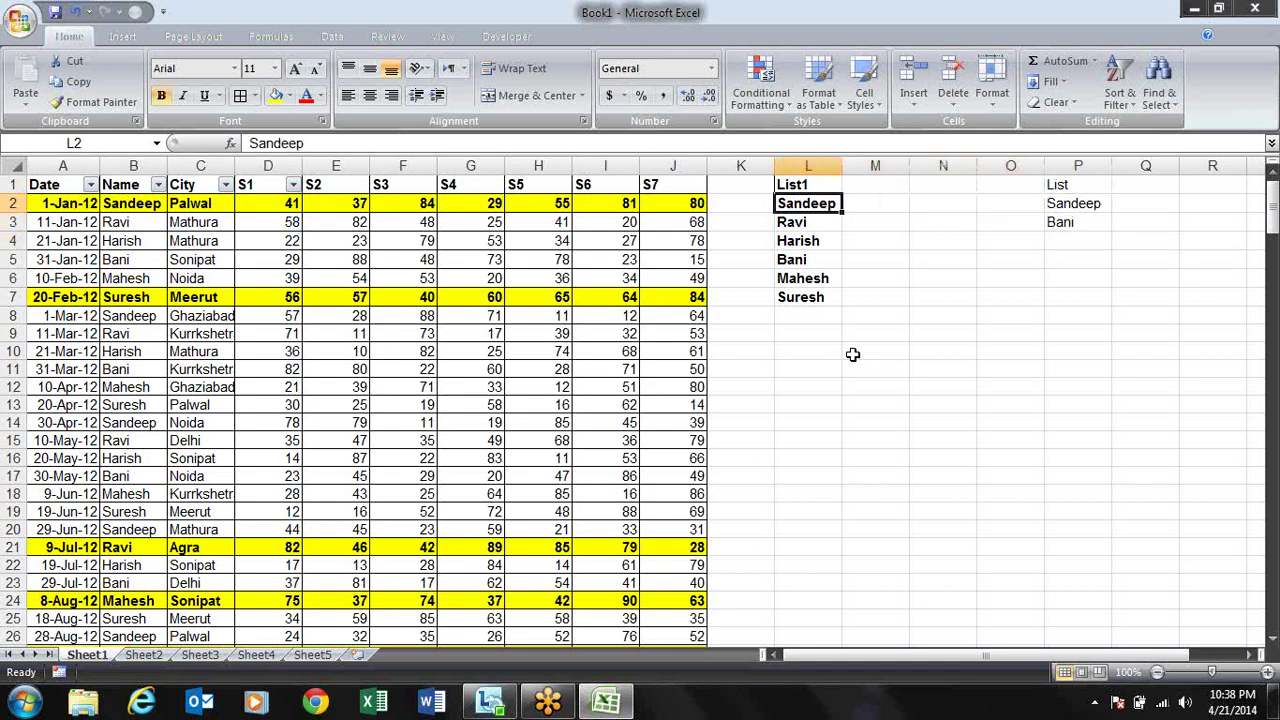
key("Down")
key("Down")
key("Down")
key("Down")
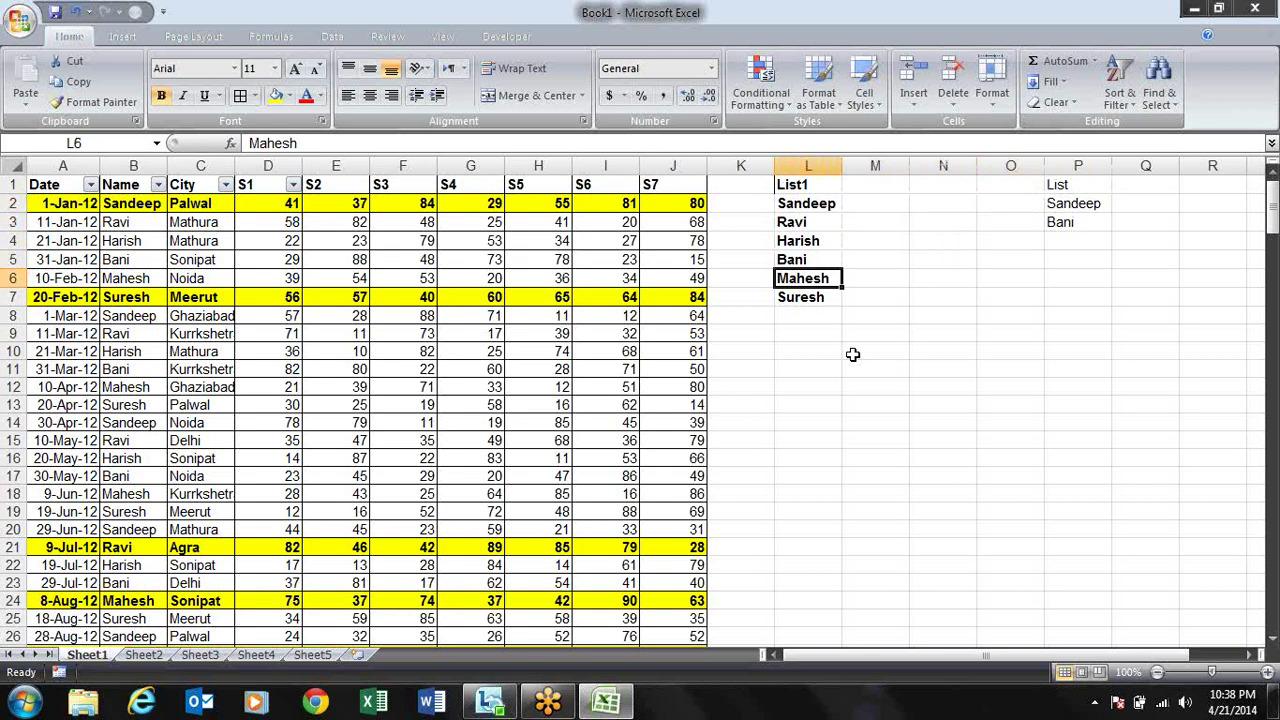
left_click(1094, 203)
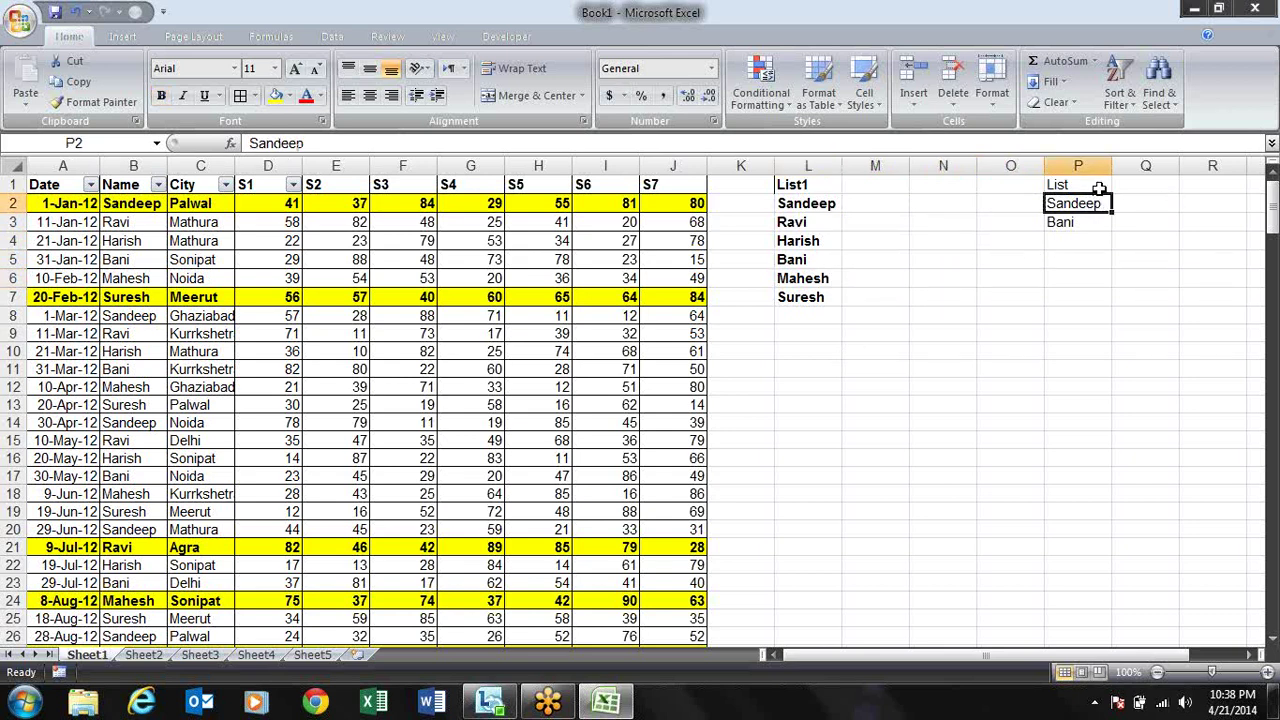
- Rename the P1 heading from List to List2
left_click(1106, 184)
key("F2")
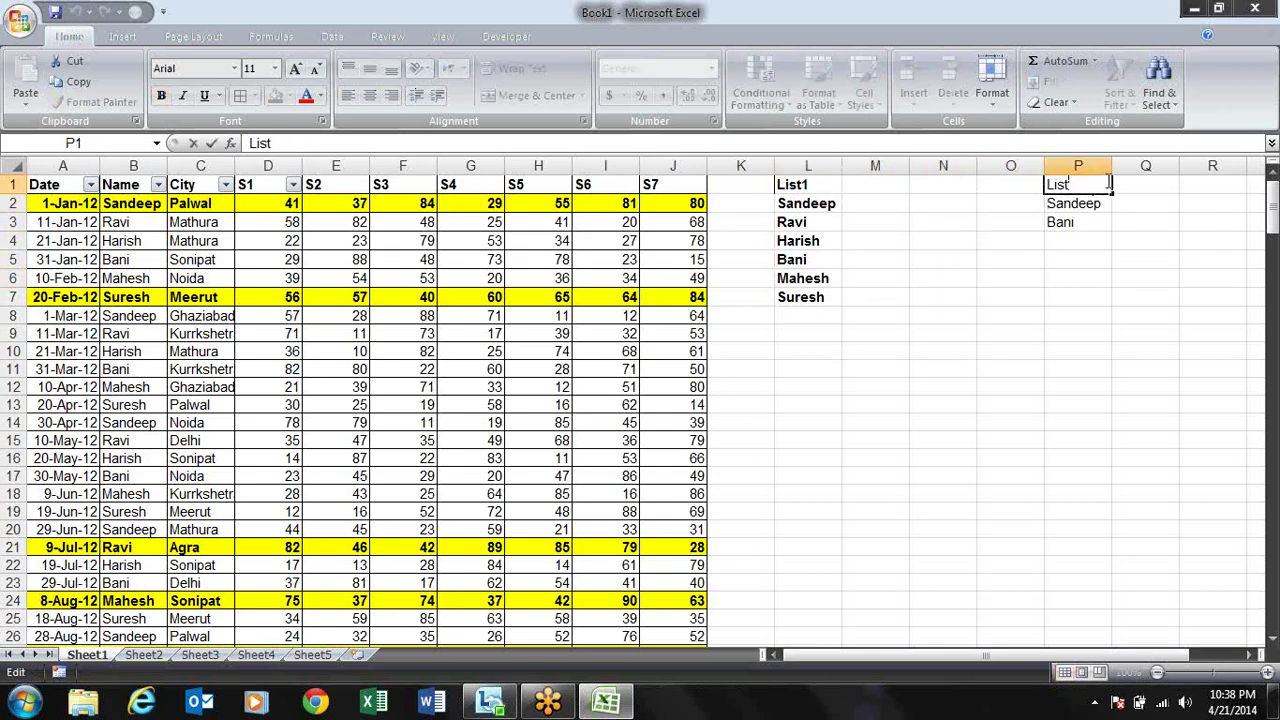
type("2")
key("Return")
key("Left")
key("Left")
key("Left")
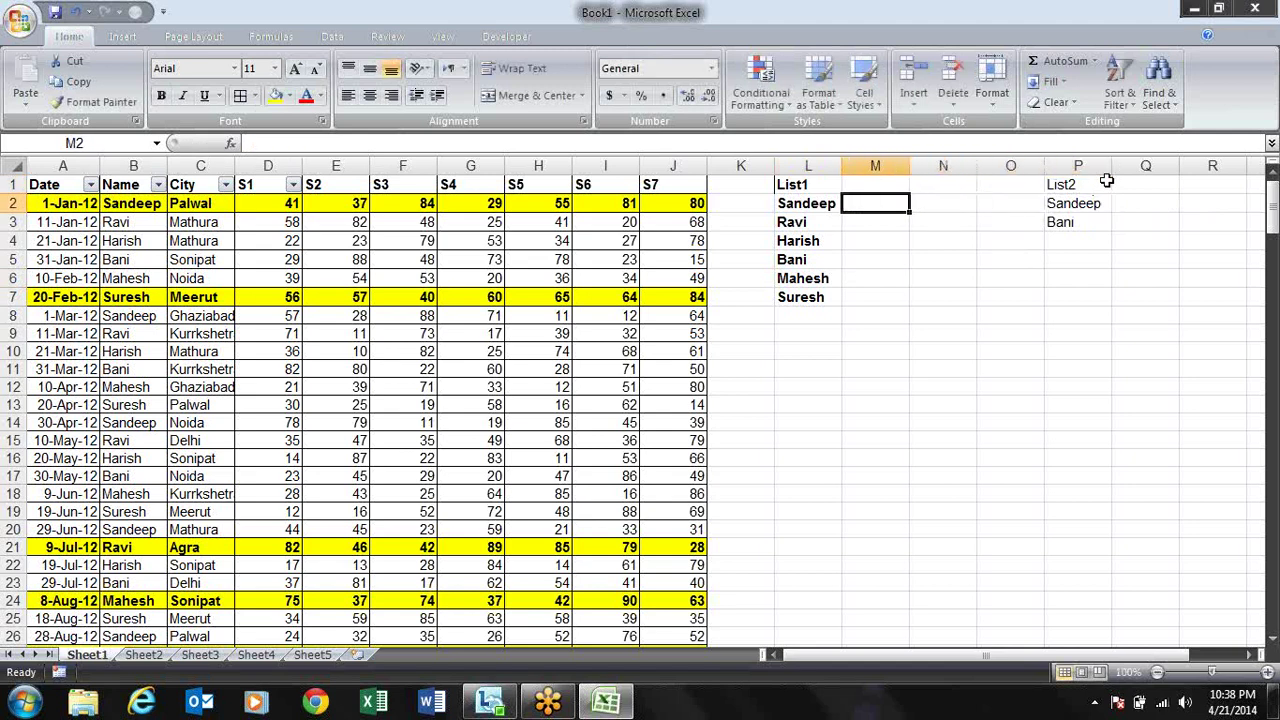
- Enter =VLOOKUP(L2,P:P,1,0) in M2 to look up L2 in column P
type("=vlo")
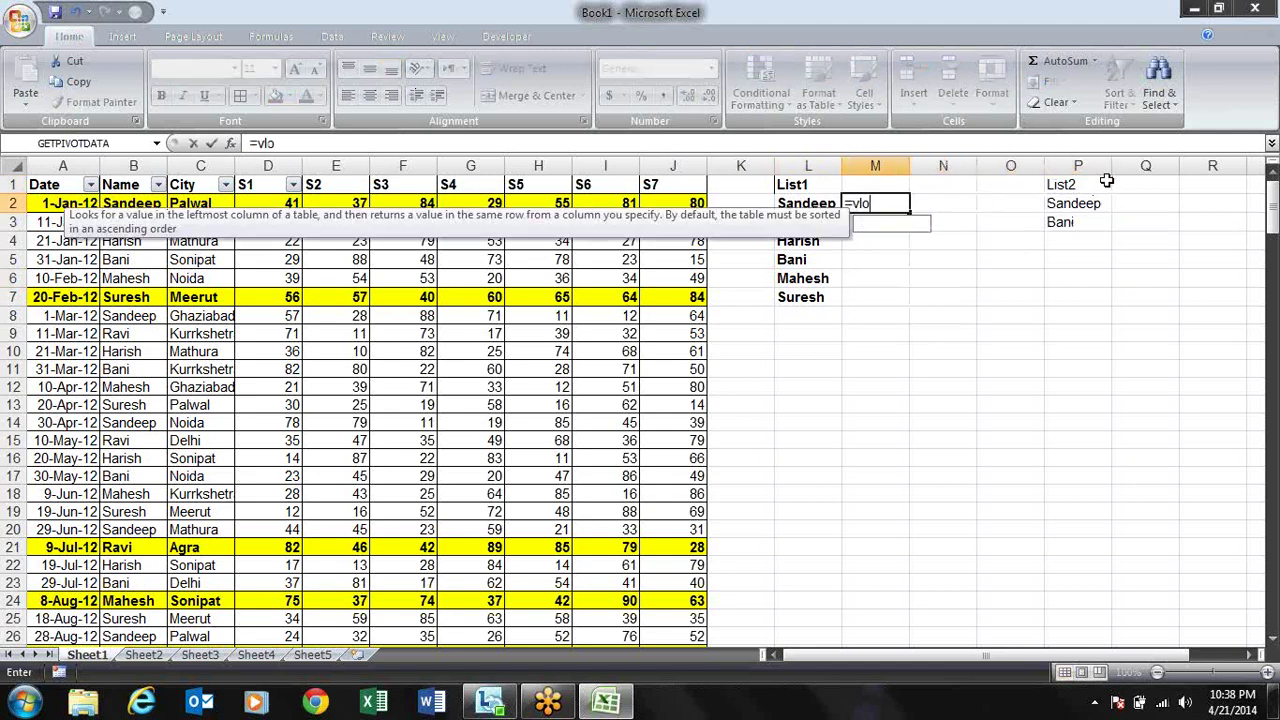
key("Tab")
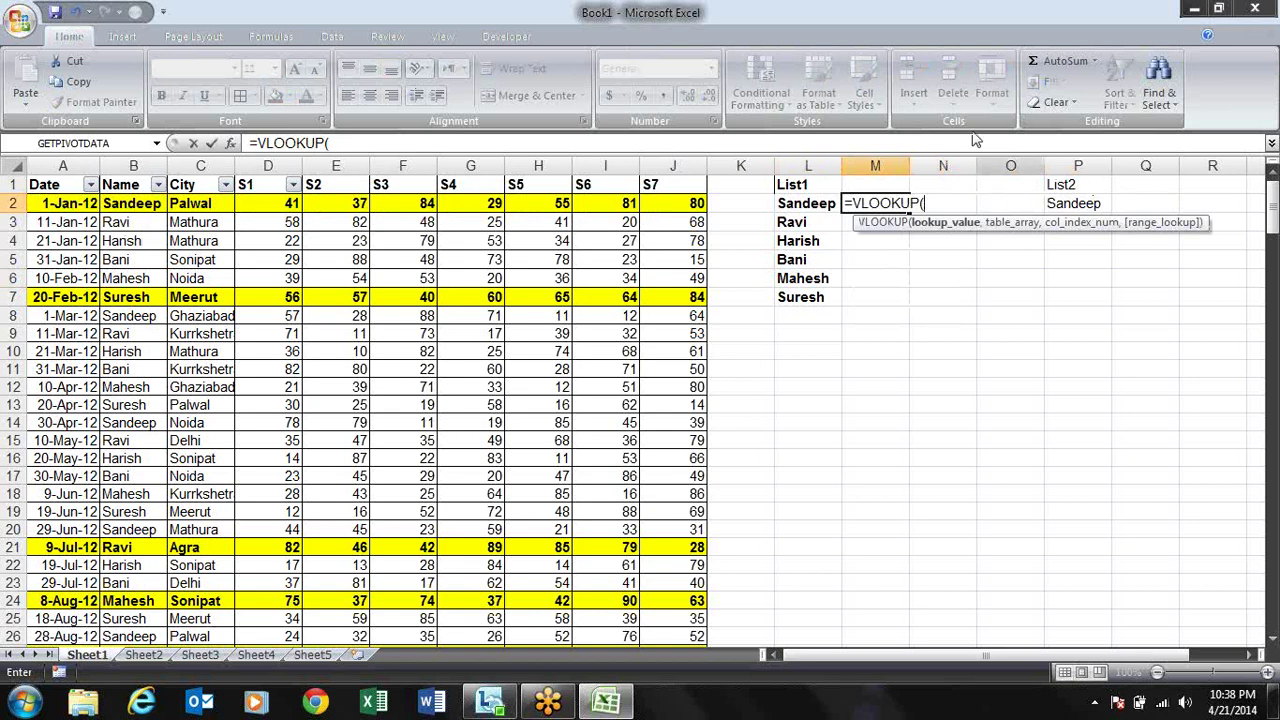
left_click(814, 203)
type(",")
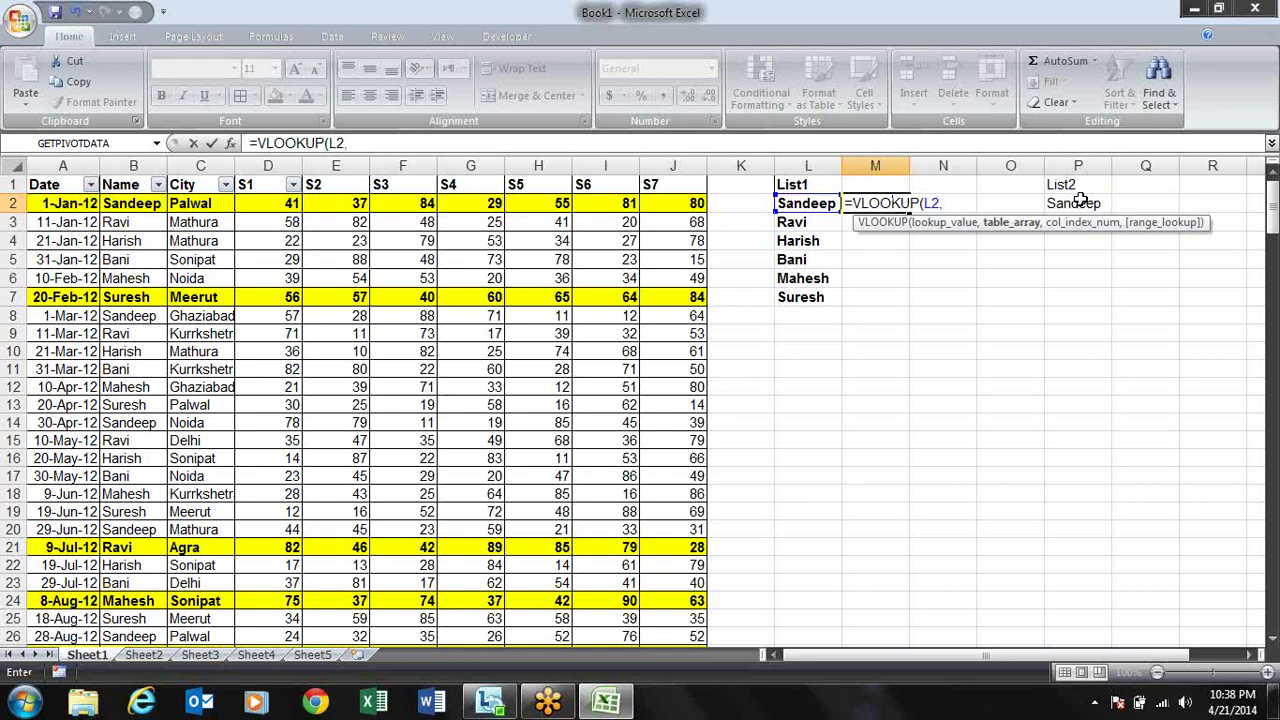
left_click_drag(1080, 200, 1083, 224)
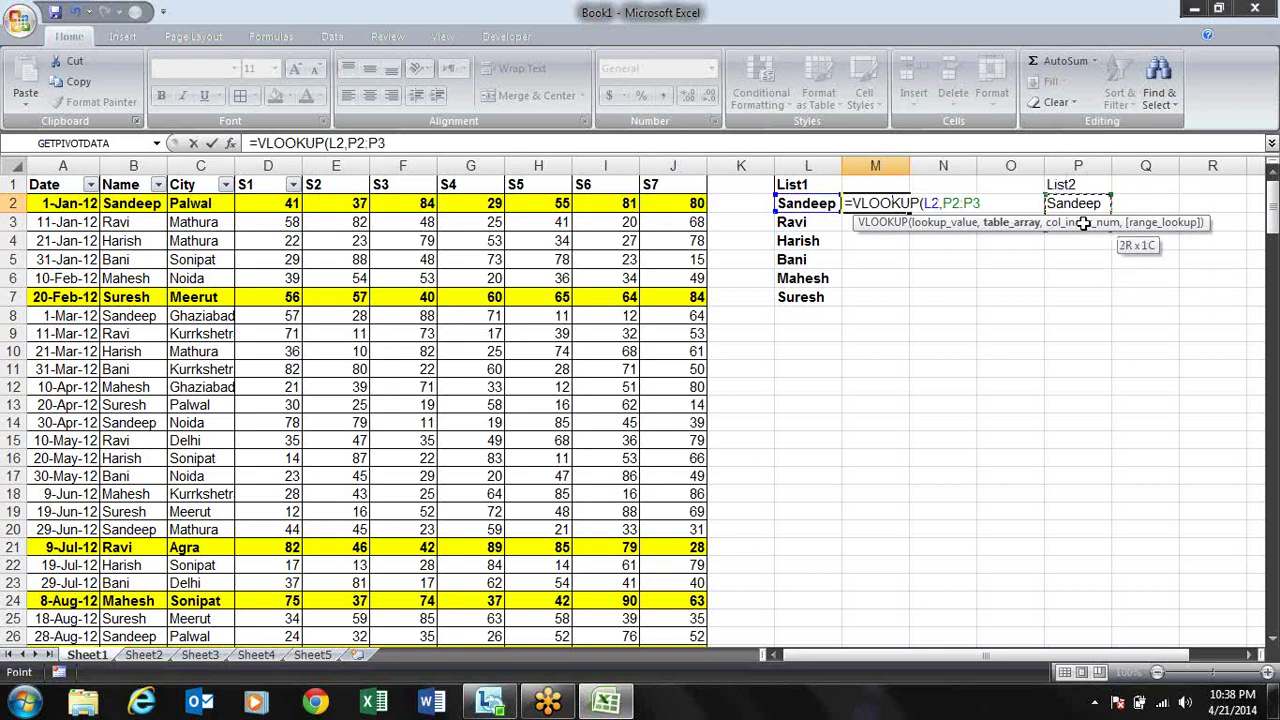
left_click(1058, 167)
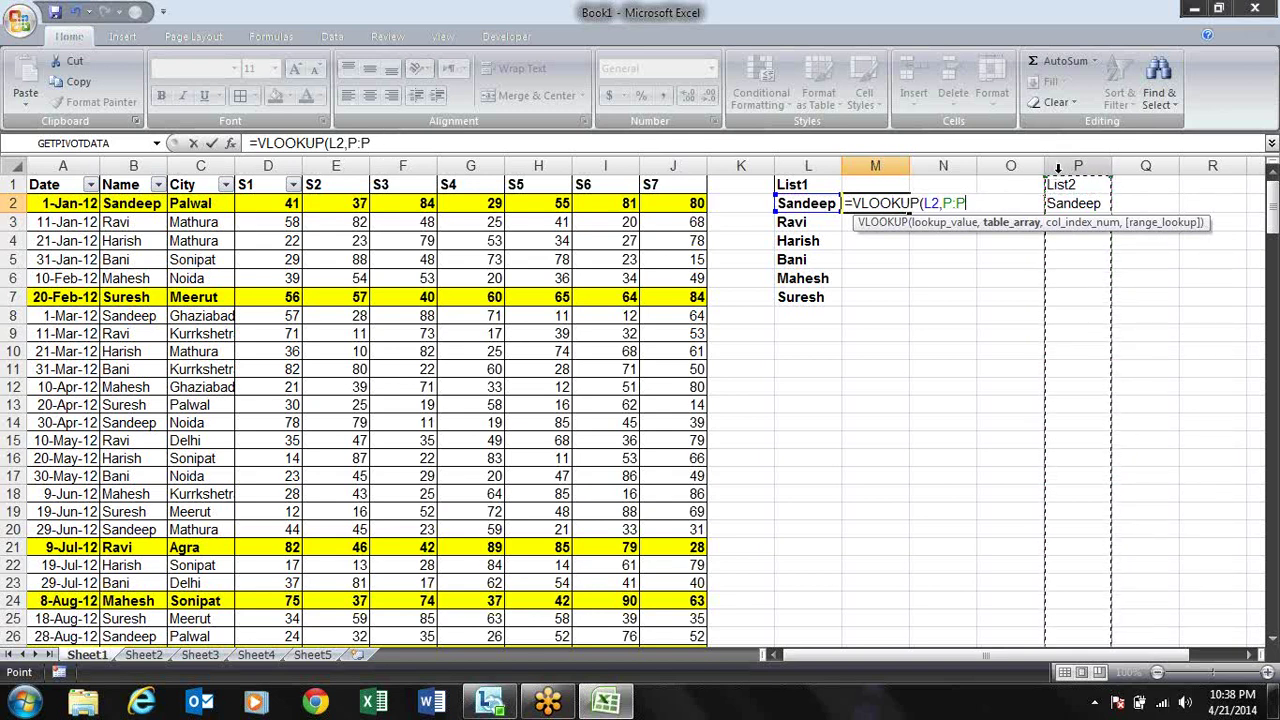
type(",1,0)")
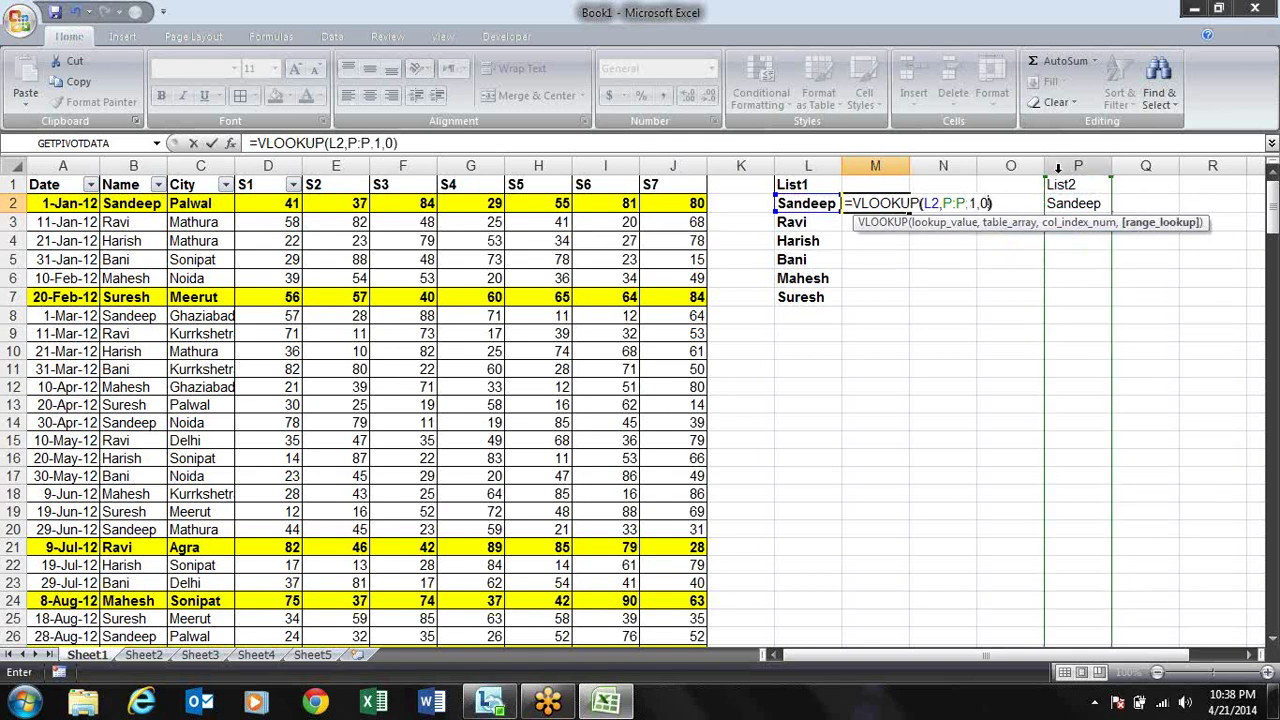
key("Return")
key("Up")
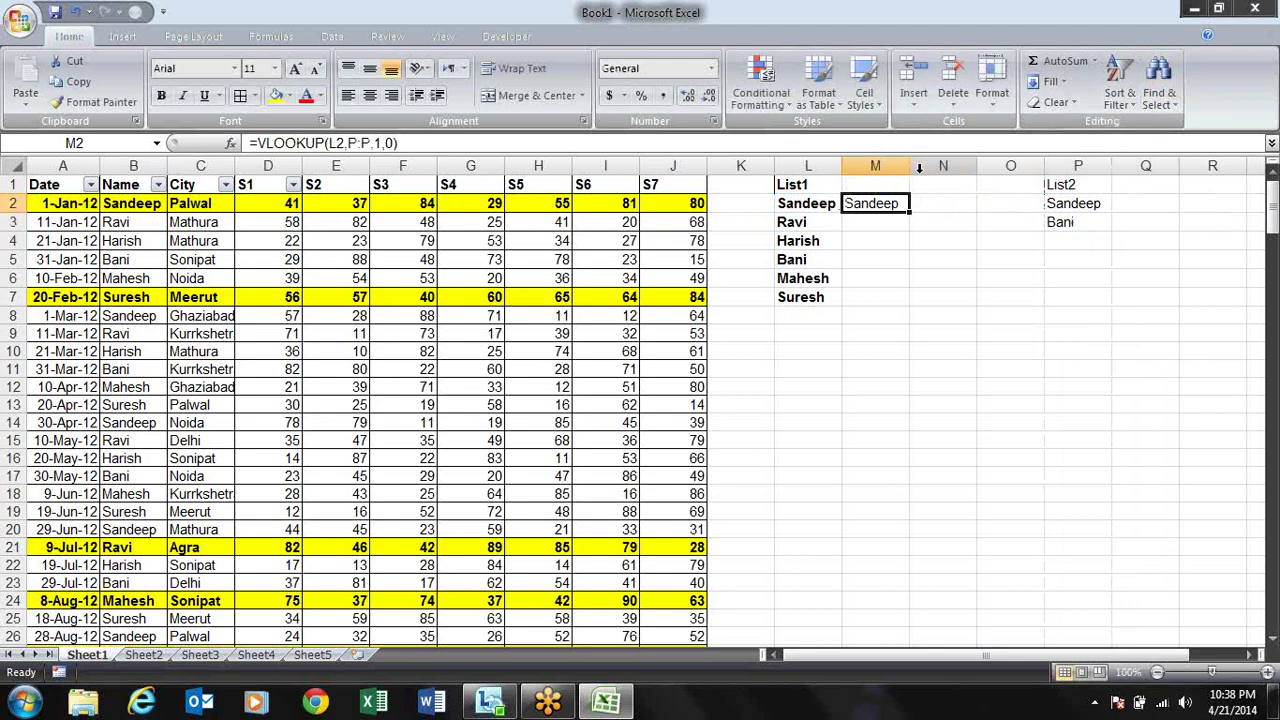
- Fill the lookup down to M7, giving Sandeep, Bani and #N/A for others
left_click_drag(909, 211, 918, 300)
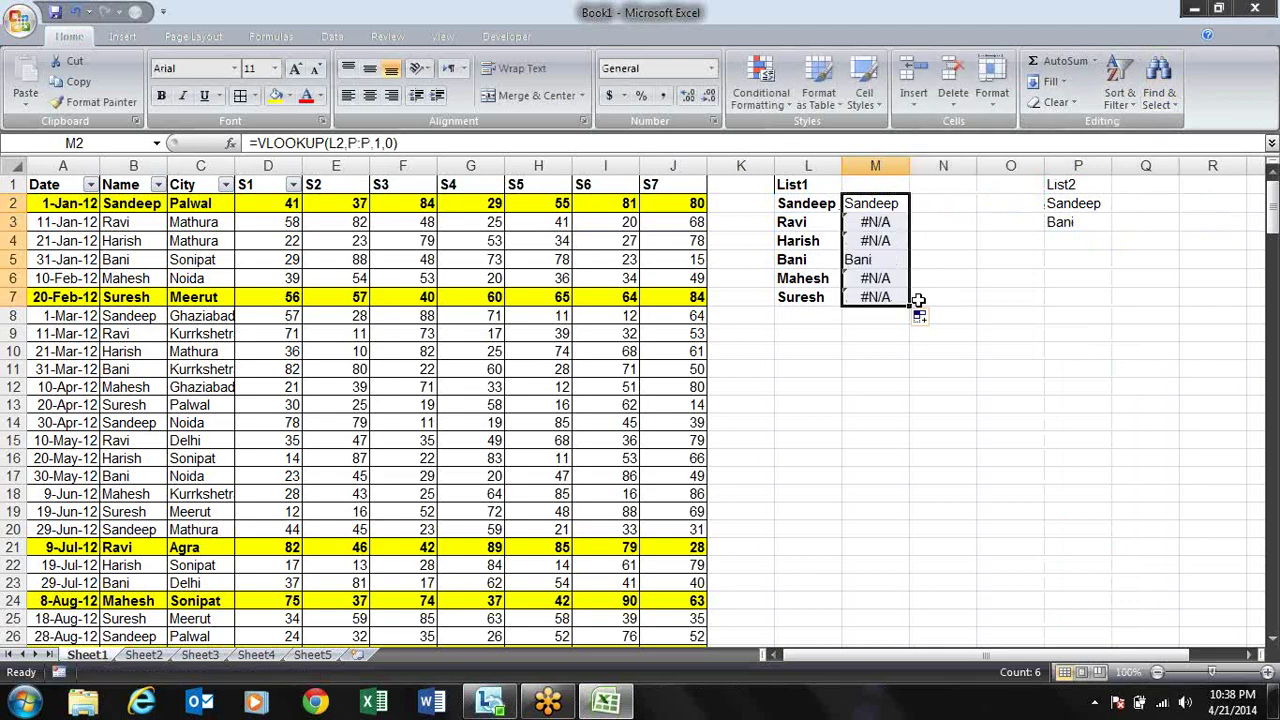
key("Up")
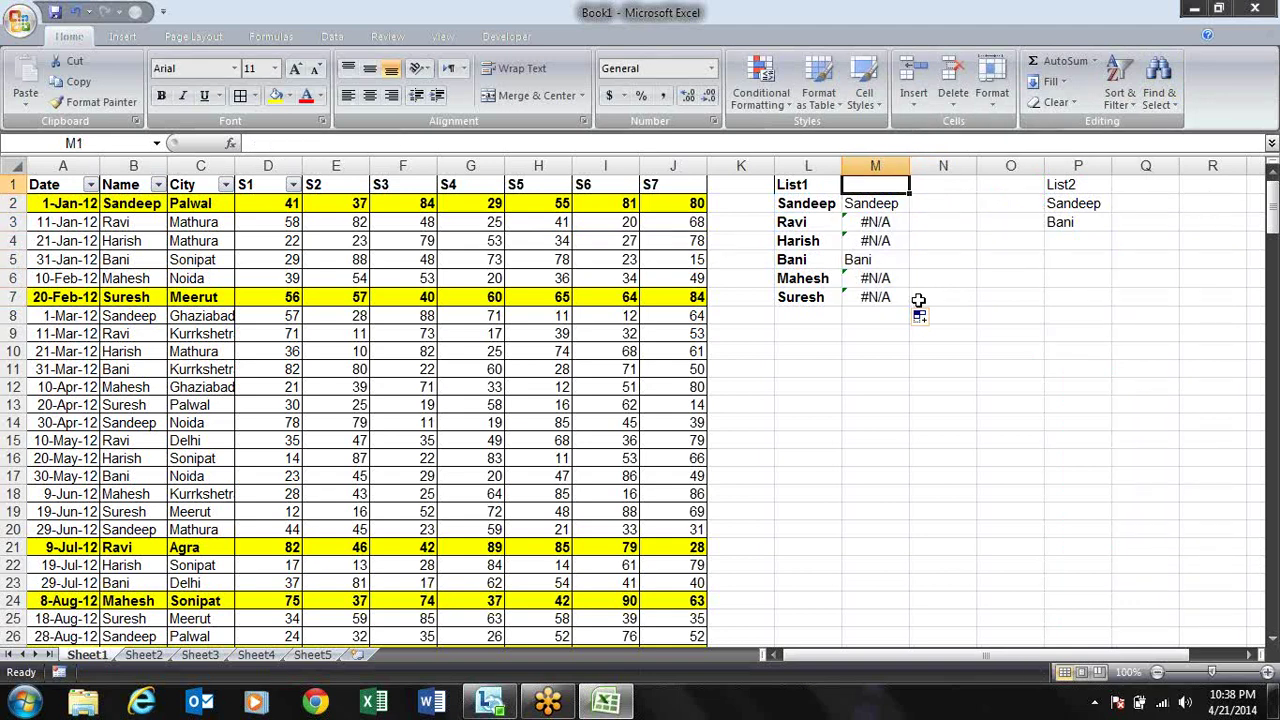
key("Down")
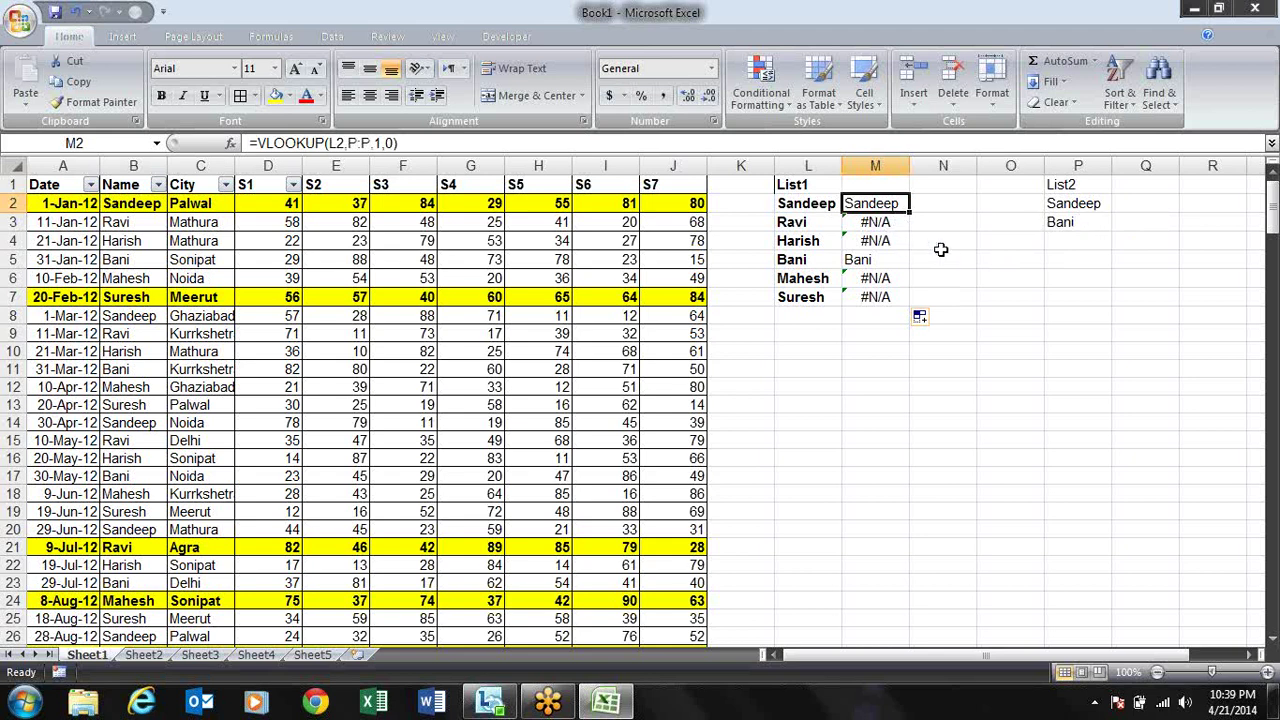
key("F2")
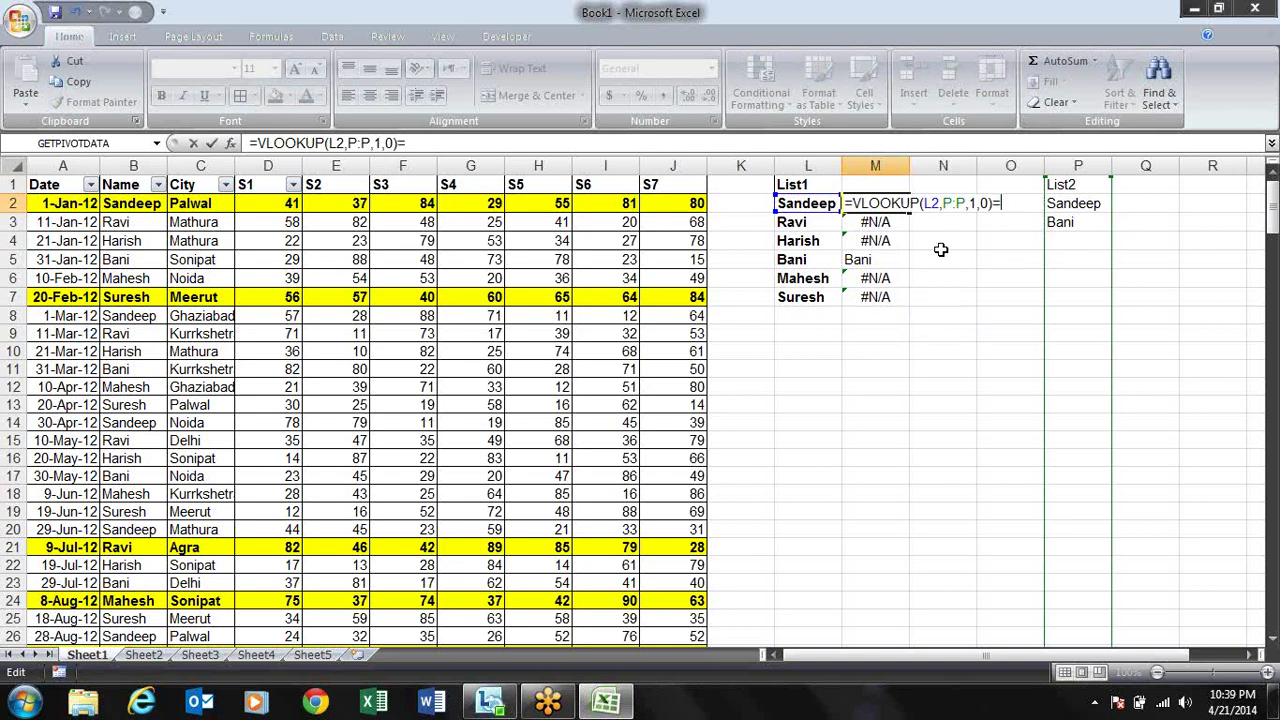
- Make M2 read =VLOOKUP(L2,P:P,1,0)=L2 and fill it down to M7
type("=")
left_click(808, 204)
key("Return")
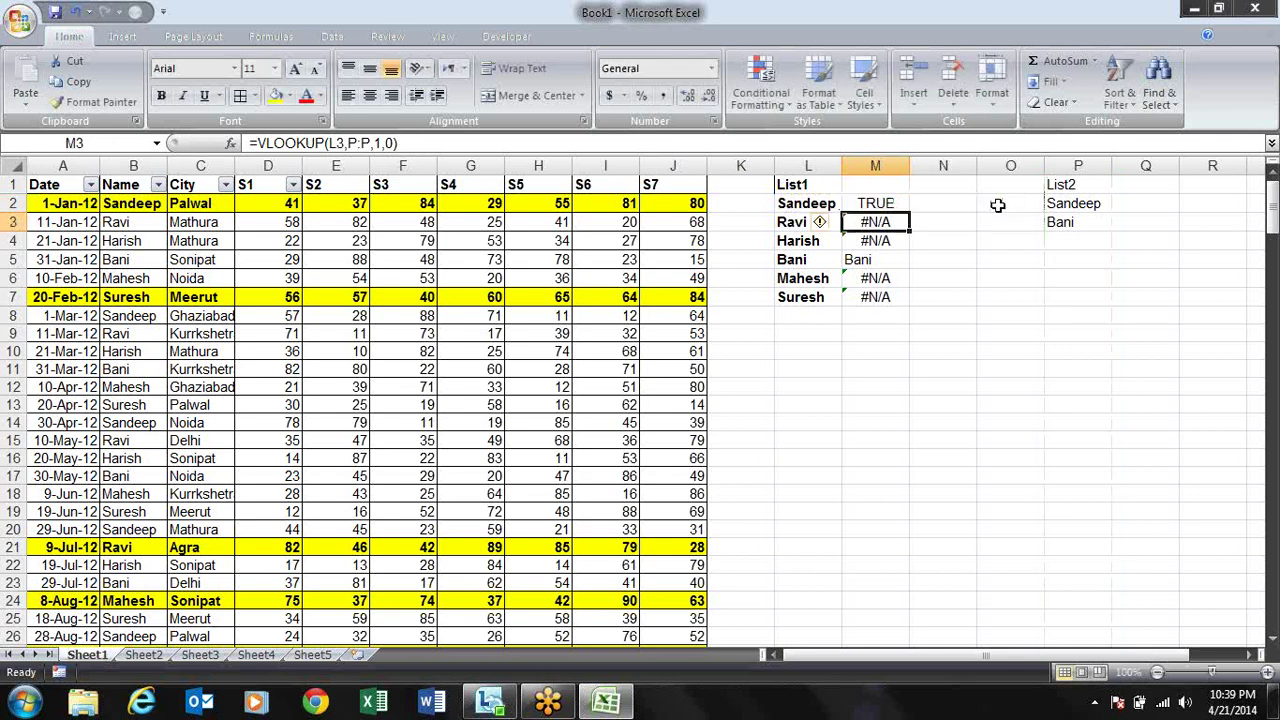
key("Up")
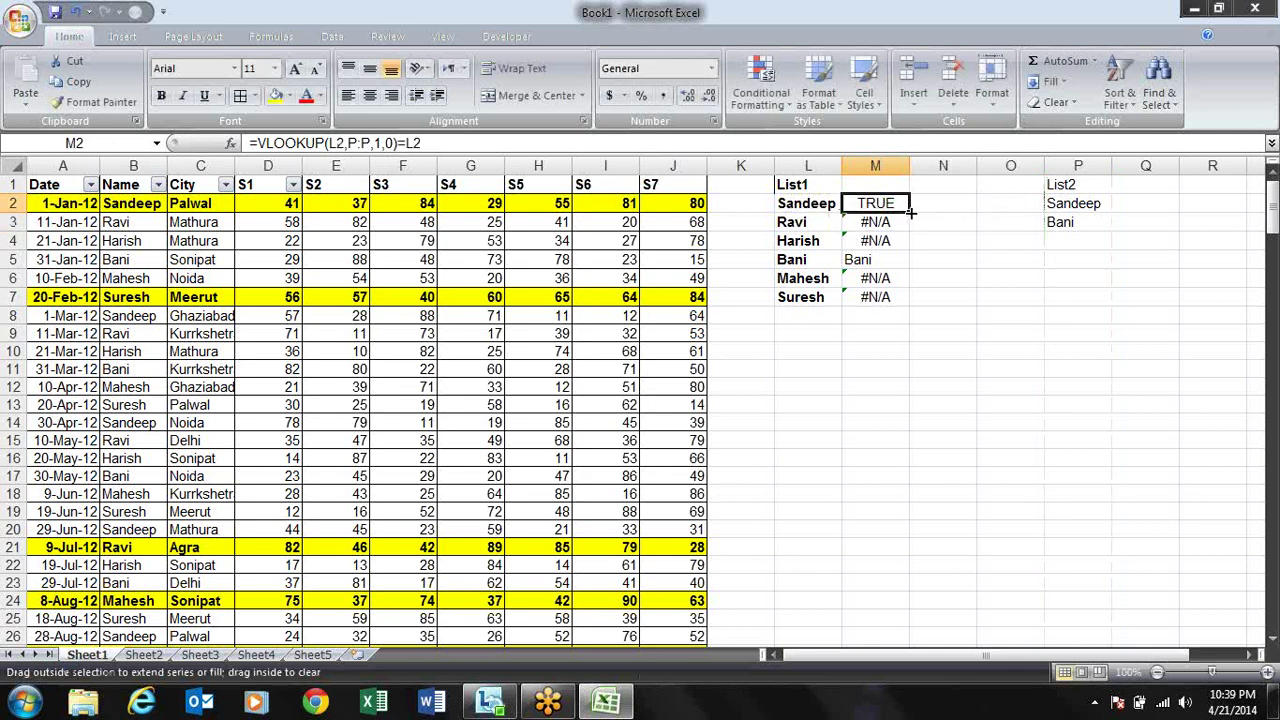
double_click(910, 212)
- Check the TRUE/#N/A results in M3 through M6, then return to M2
key("Right")
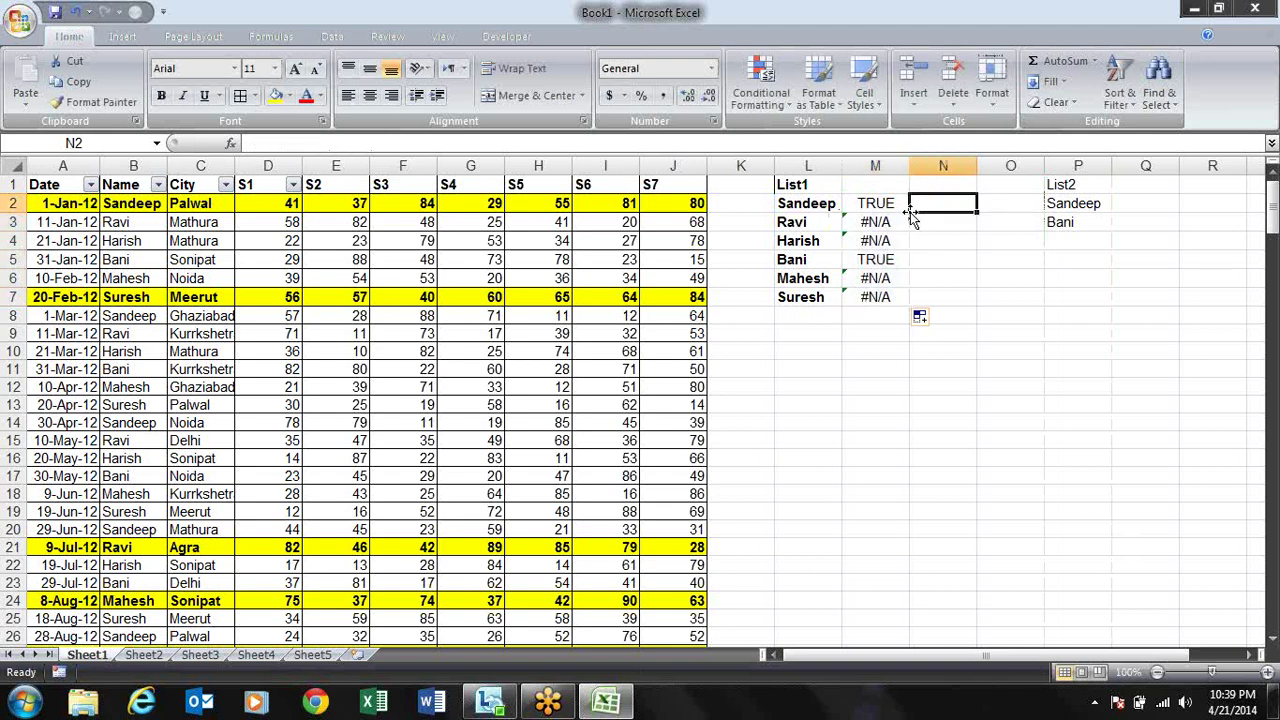
key("Left")
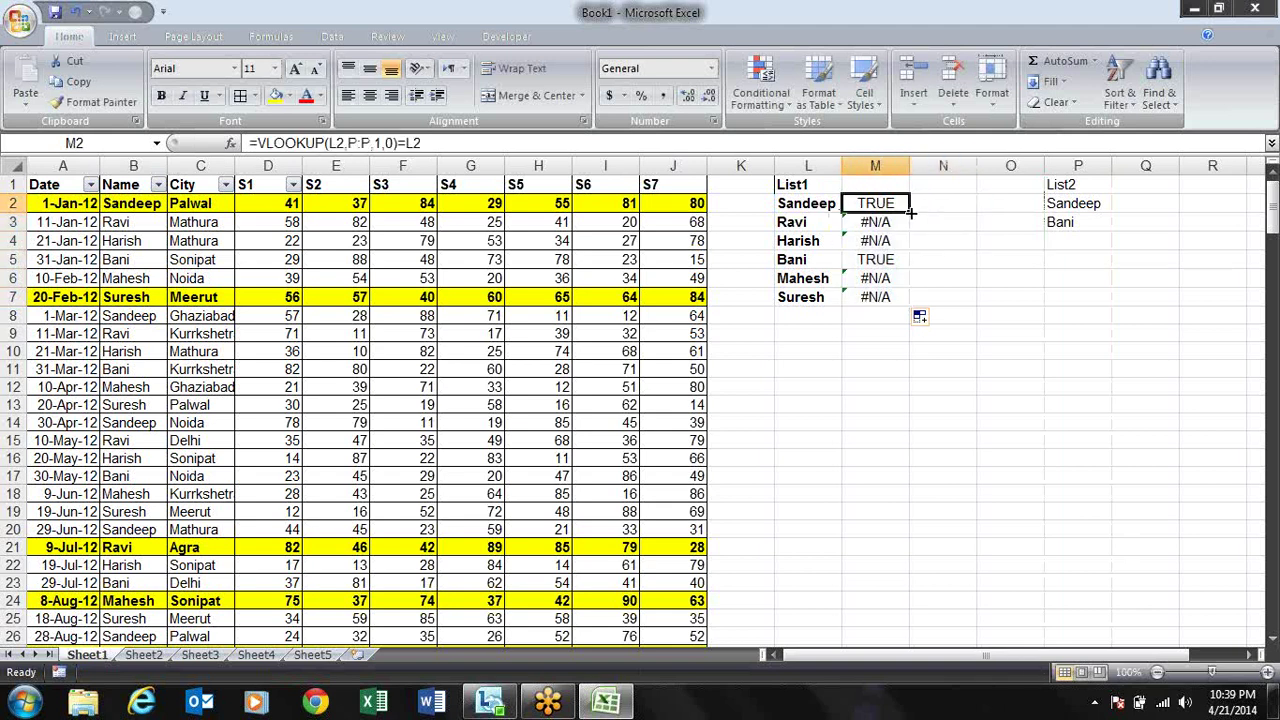
key("Down")
key("Down")
key("Down")
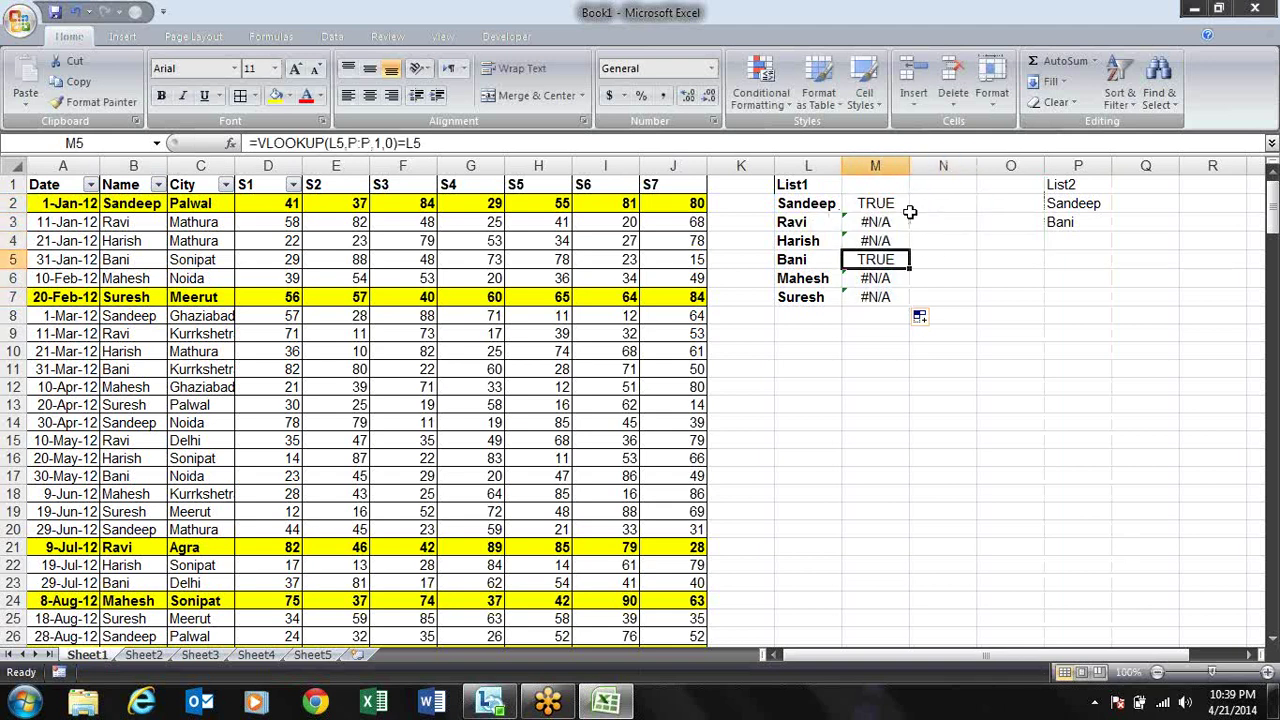
key("Down")
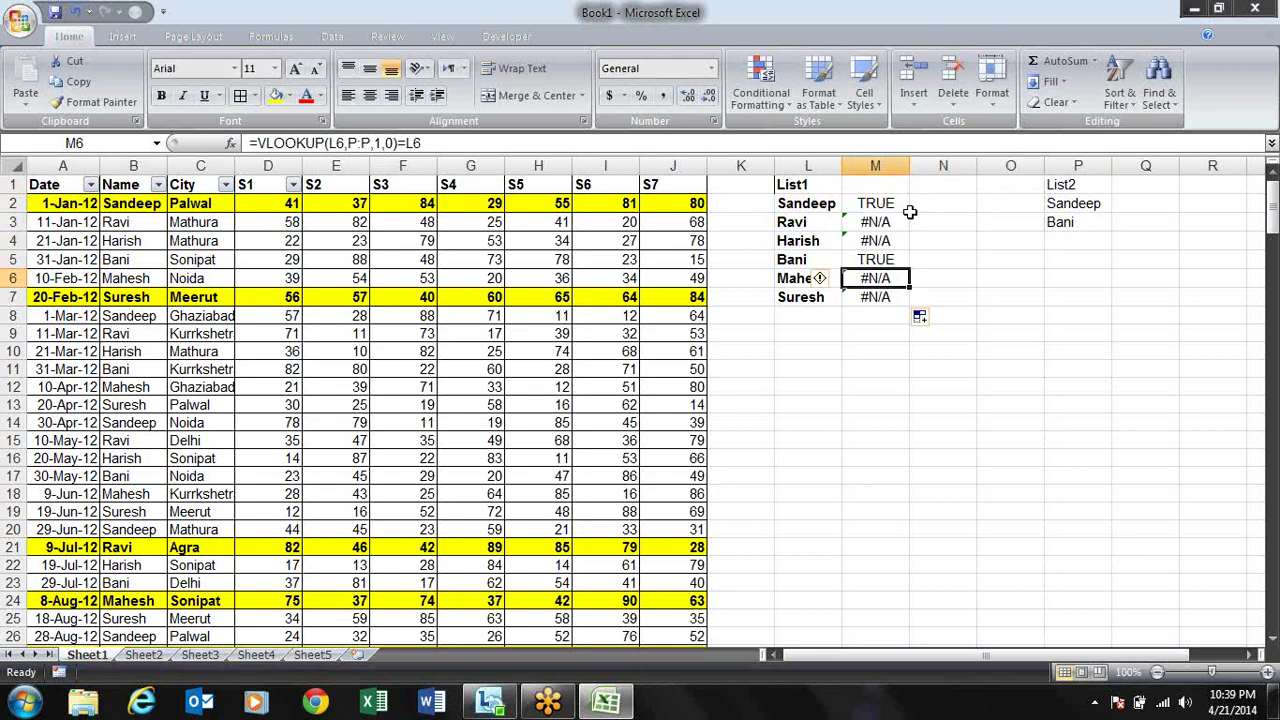
key("Down")
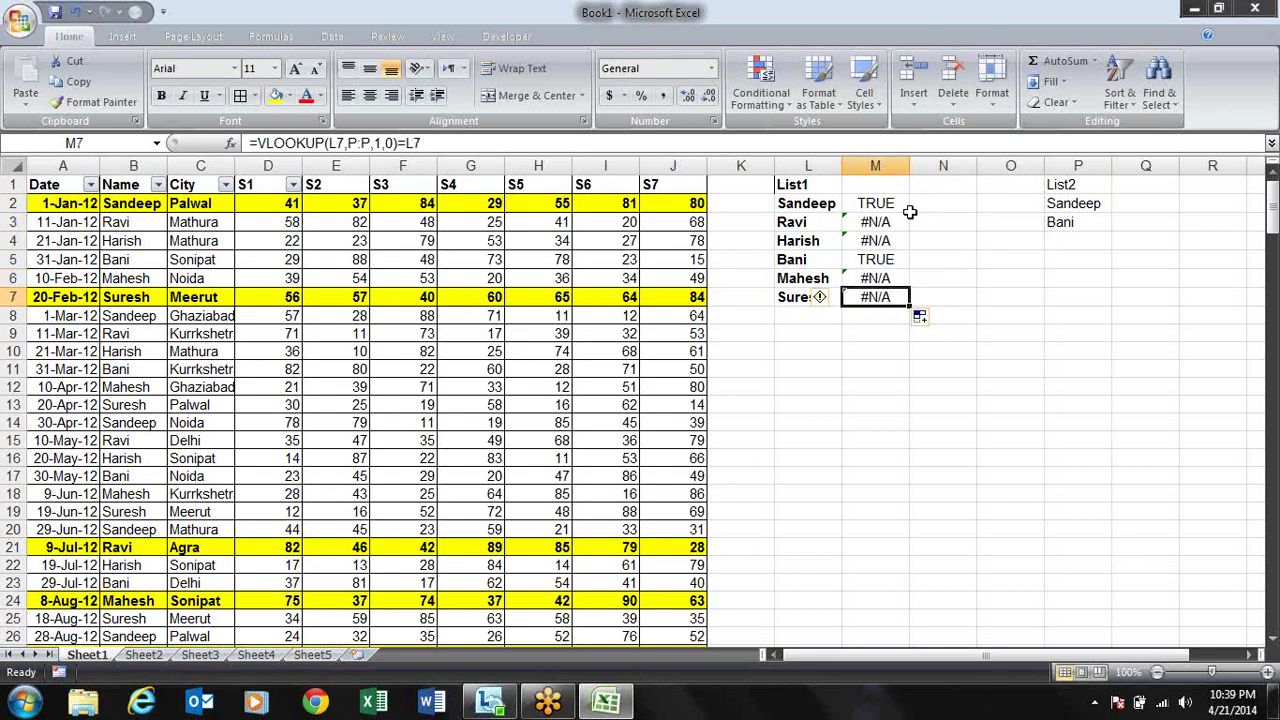
key("Up")
key("Up")
key("Up")
key("Up")
key("Up")
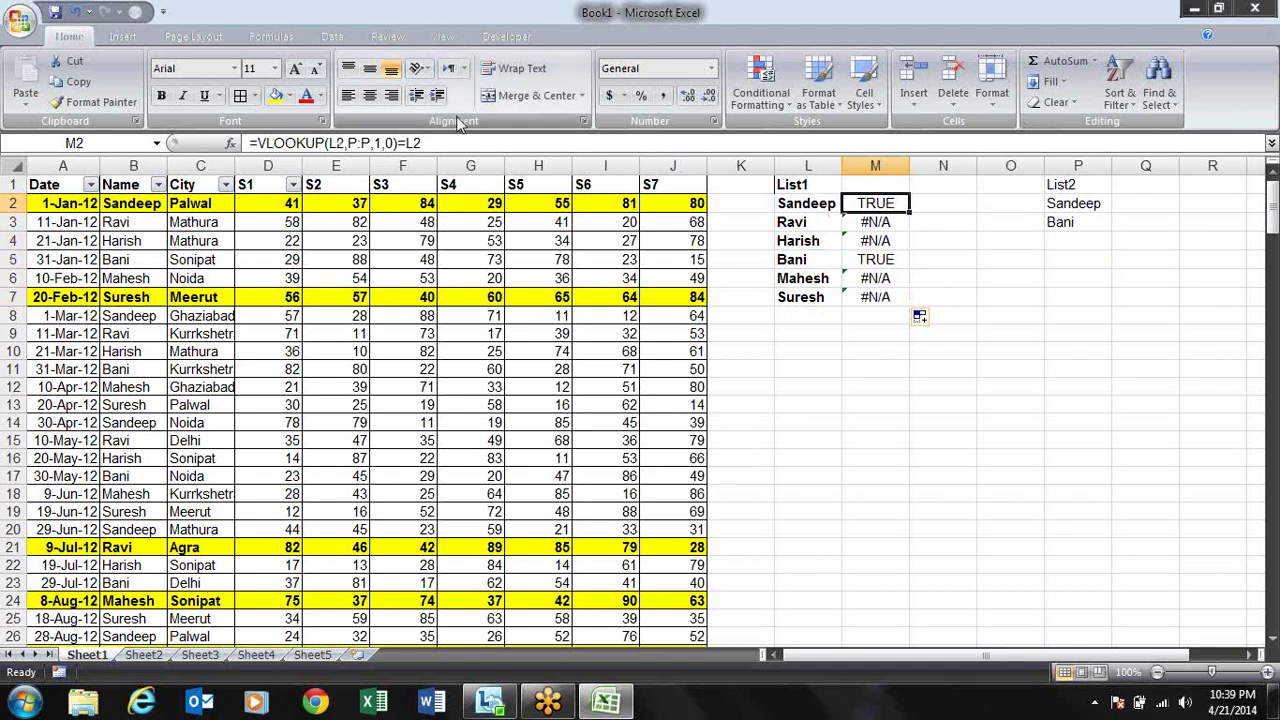
- Make the lookup range in M2's formula absolute as $P:$P
left_click_drag(420, 143, 397, 143)
left_click(242, 150)
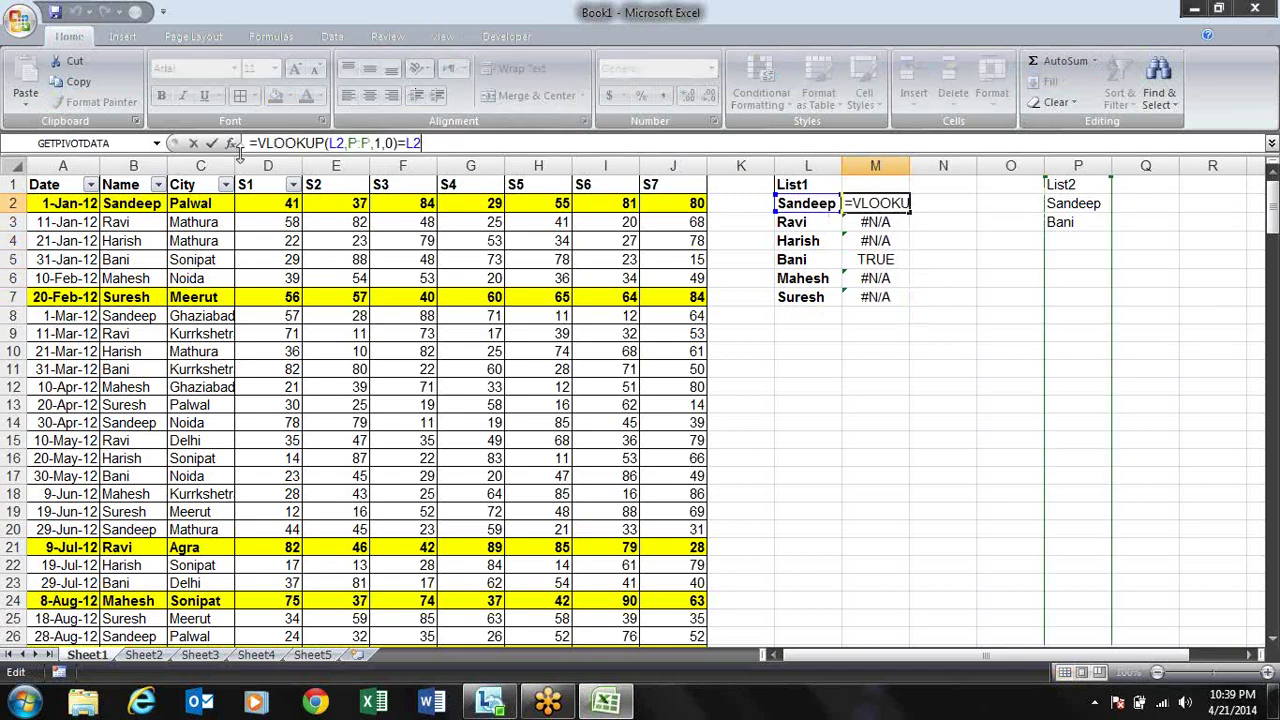
left_click_drag(445, 143, 248, 143)
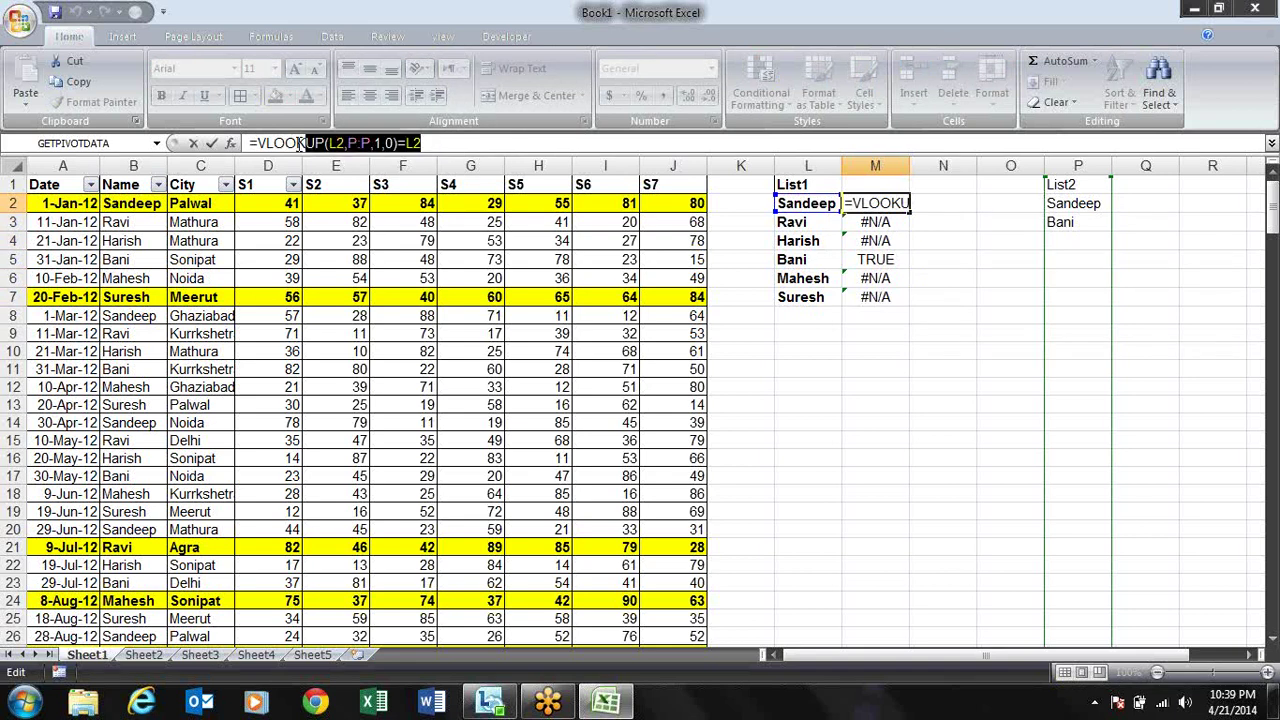
left_click(443, 143)
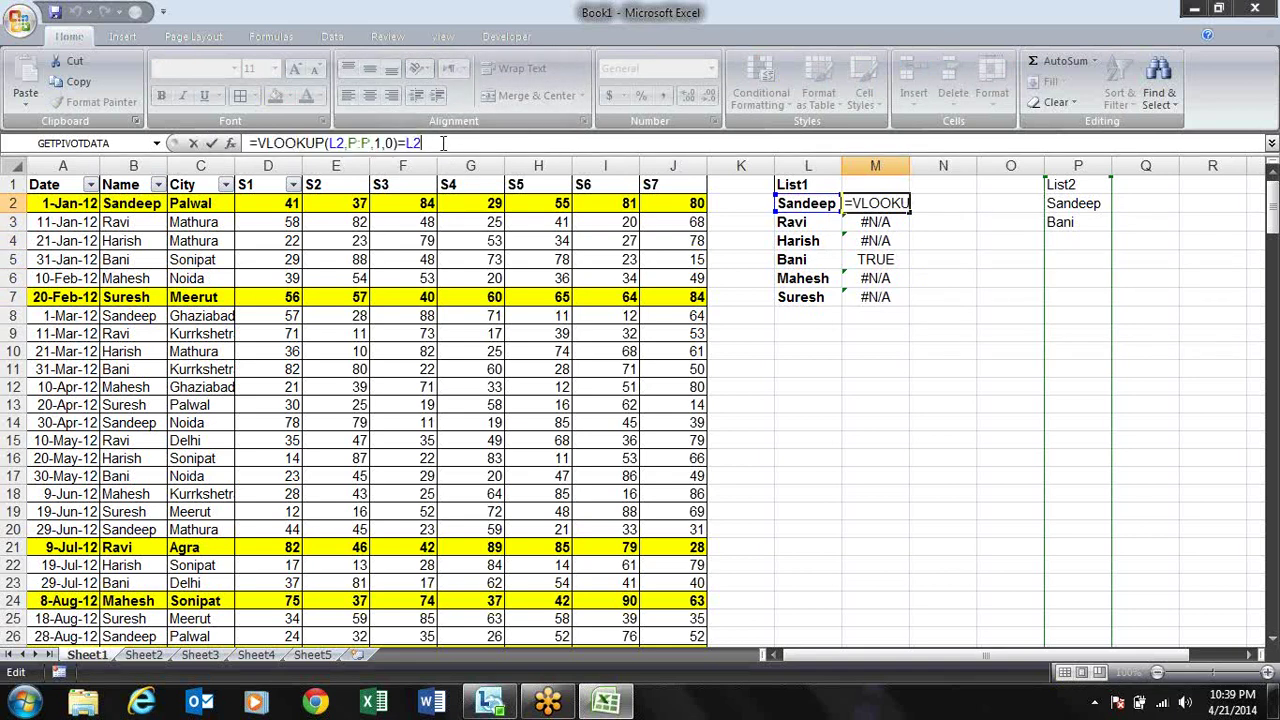
double_click(365, 143)
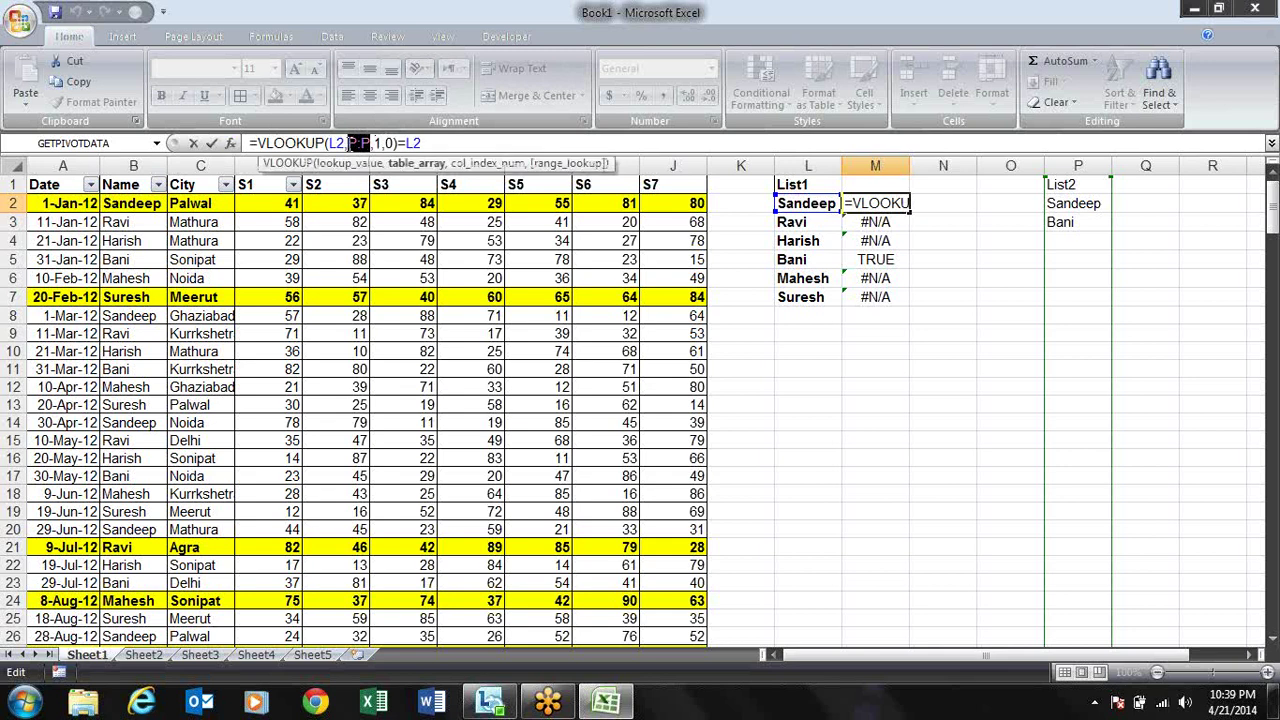
key("F4")
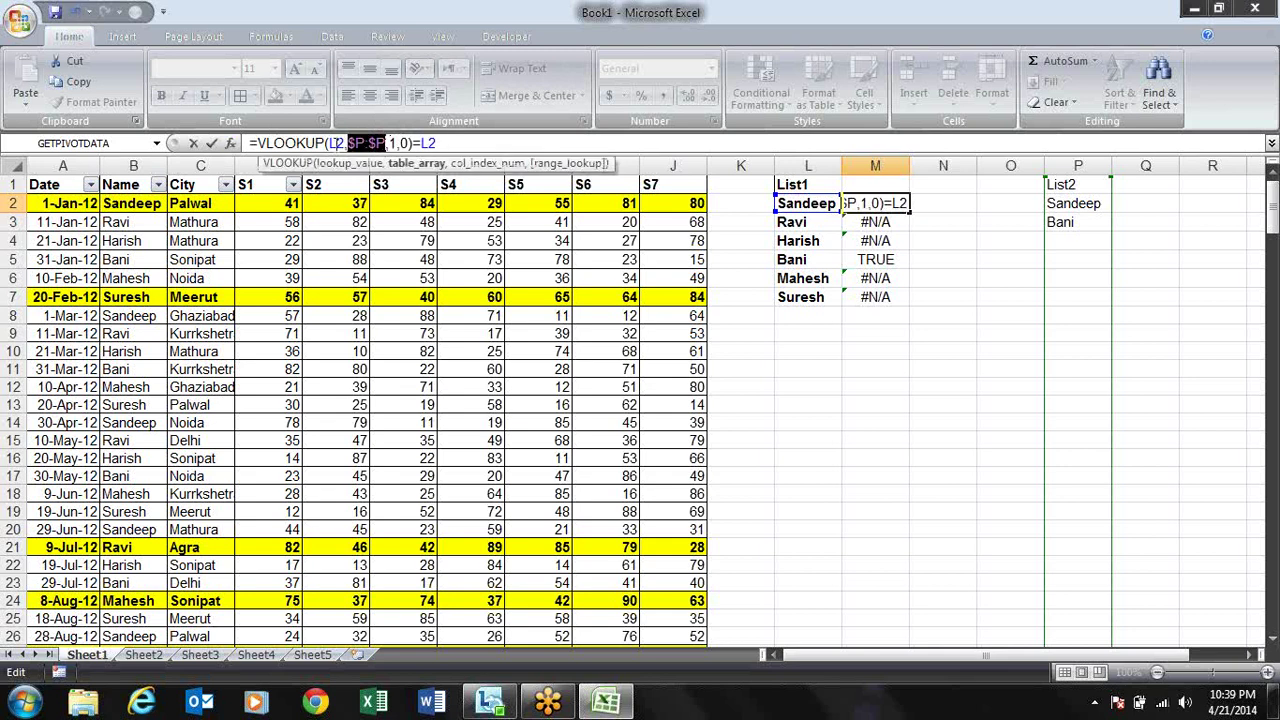
- Lock L2's column so M2 reads =VLOOKUP($L2,$P:$P,1,0)=L2, then review it and move to L2
left_click(333, 143)
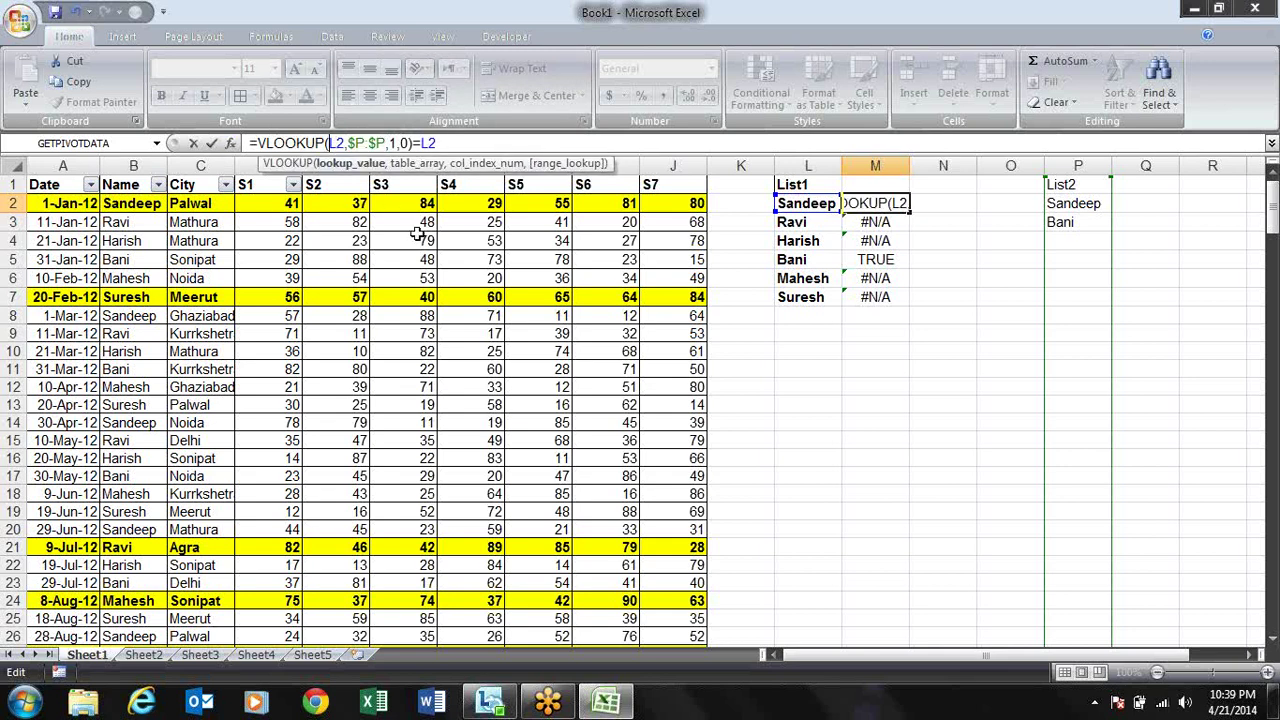
type("$")
key("Return")
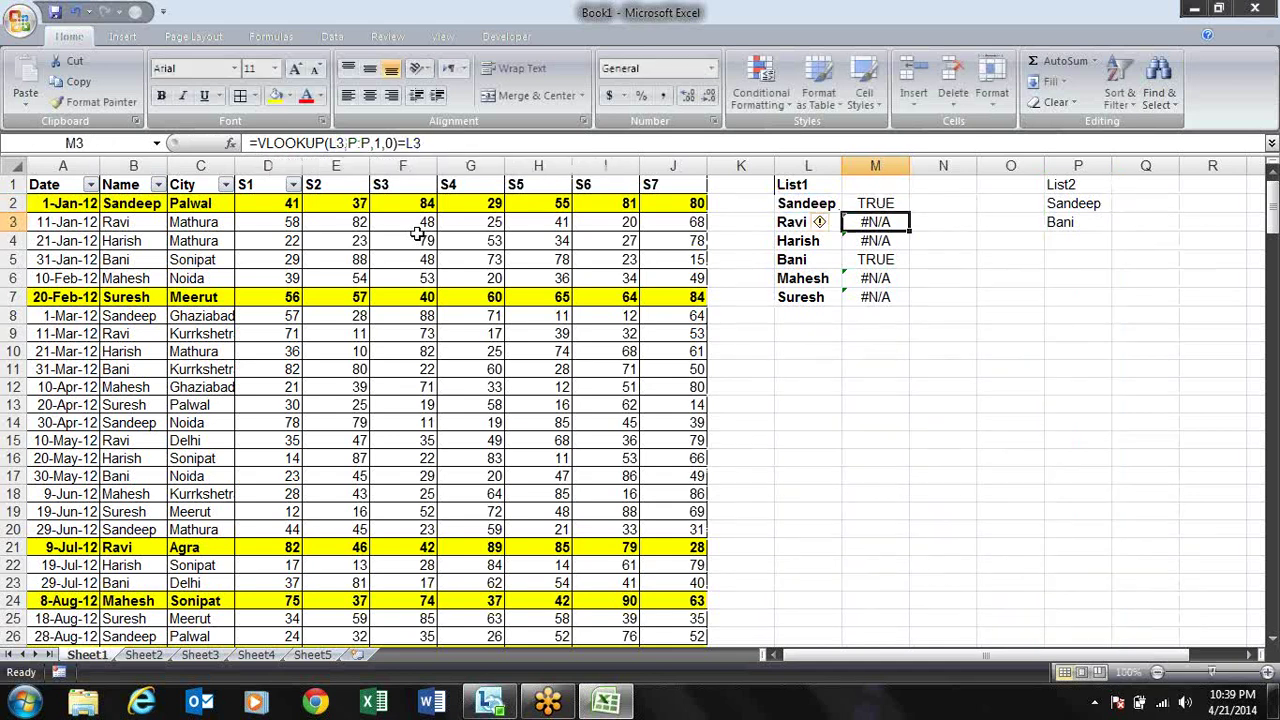
key("Up")
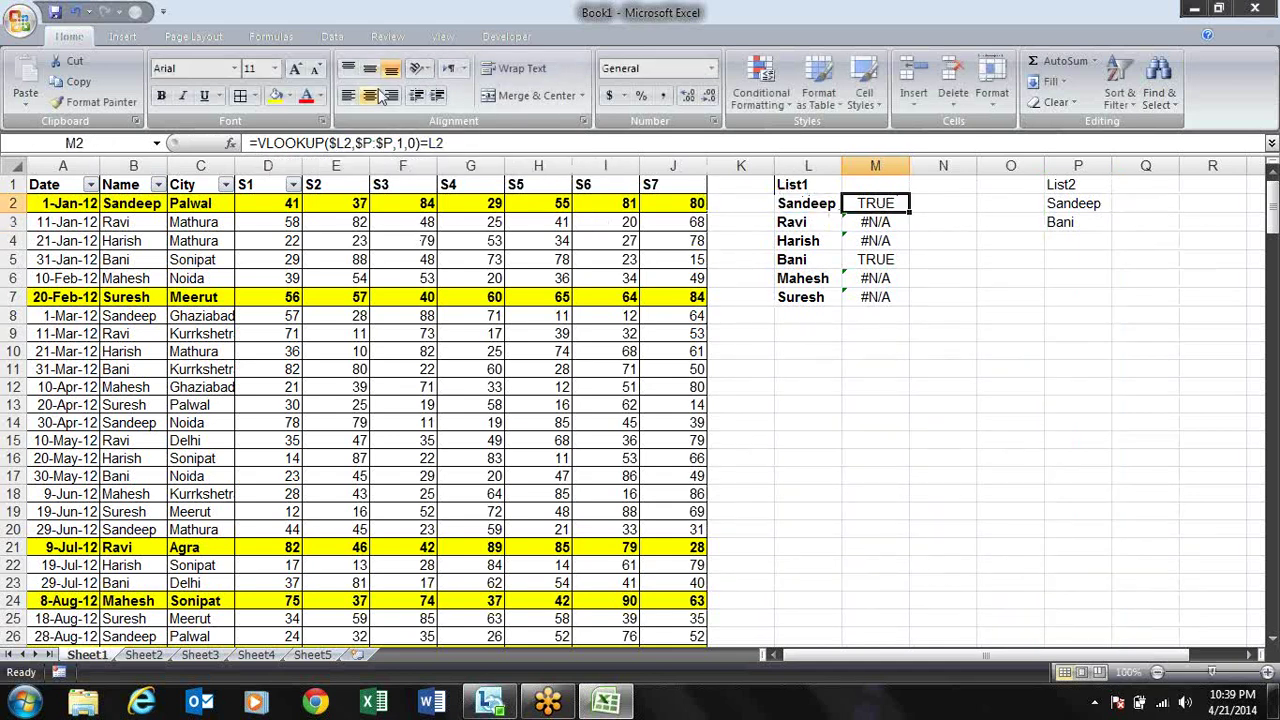
key("F2")
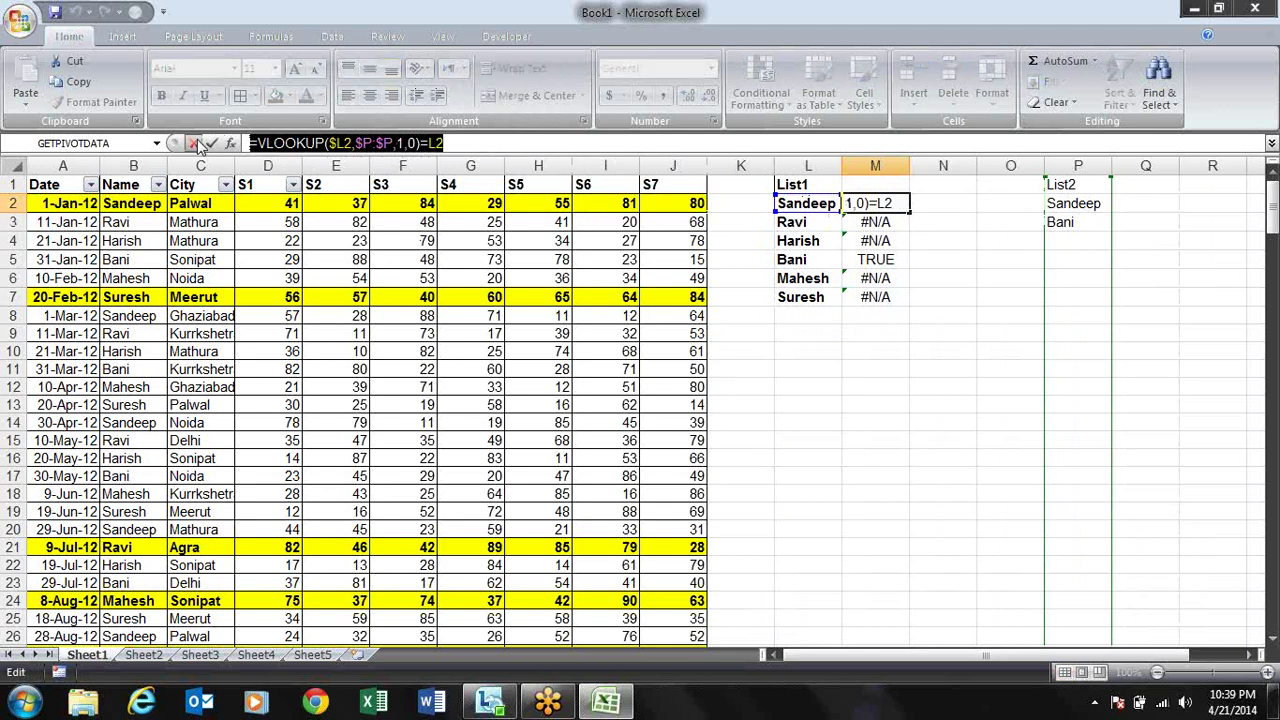
left_click(197, 143)
key("Left")
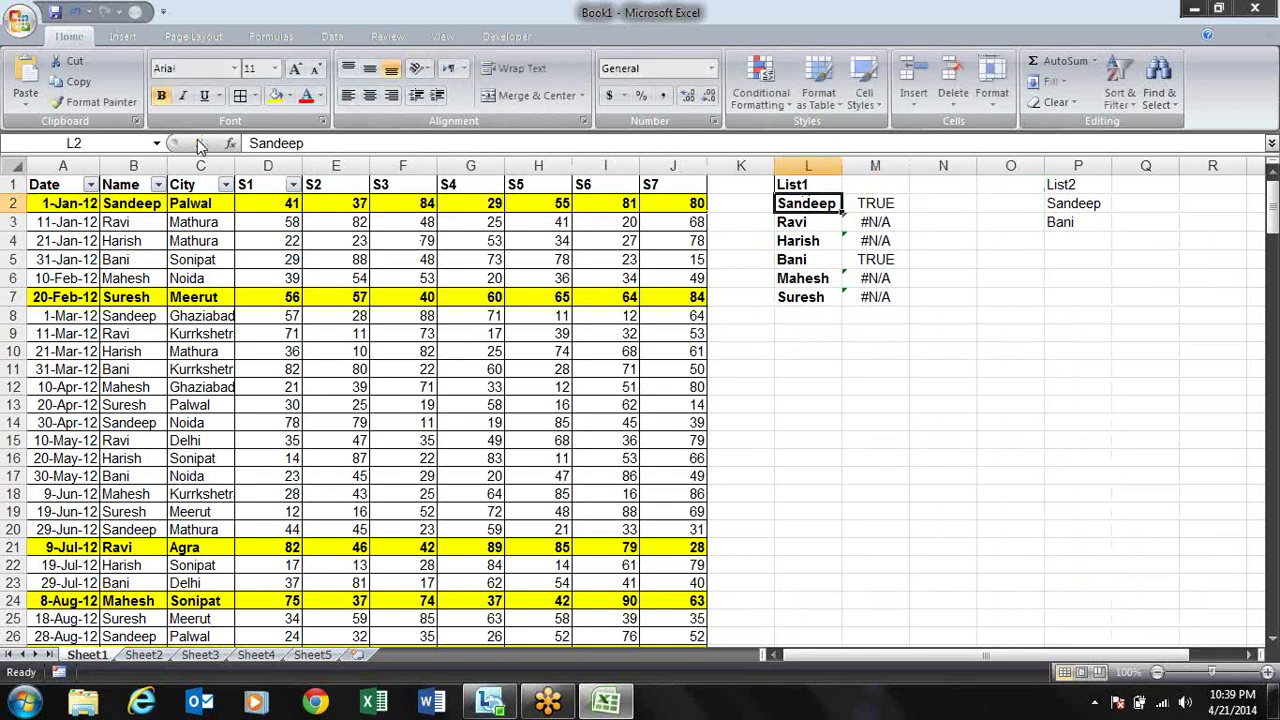
- Add a conditional formatting rule to L2 using =VLOOKUP($L2,$P:$P,1,0)=L2 with an orange fill
left_click(768, 100)
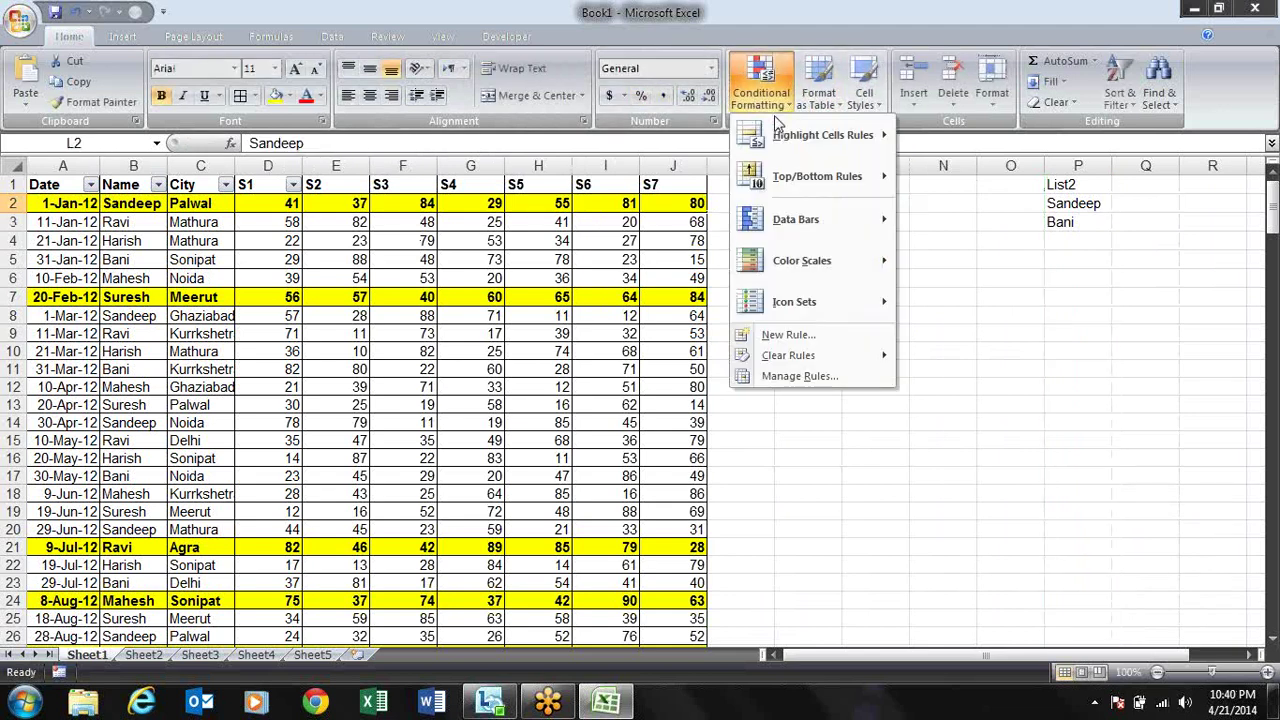
left_click(788, 334)
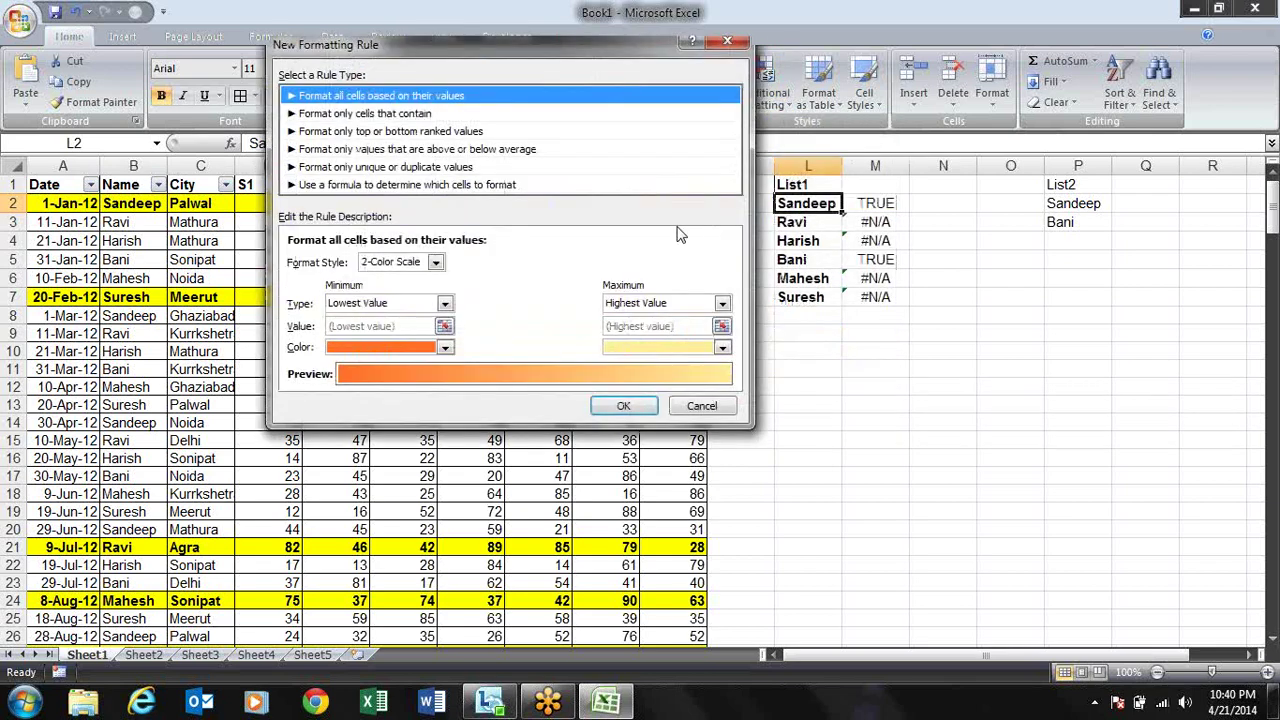
left_click(596, 186)
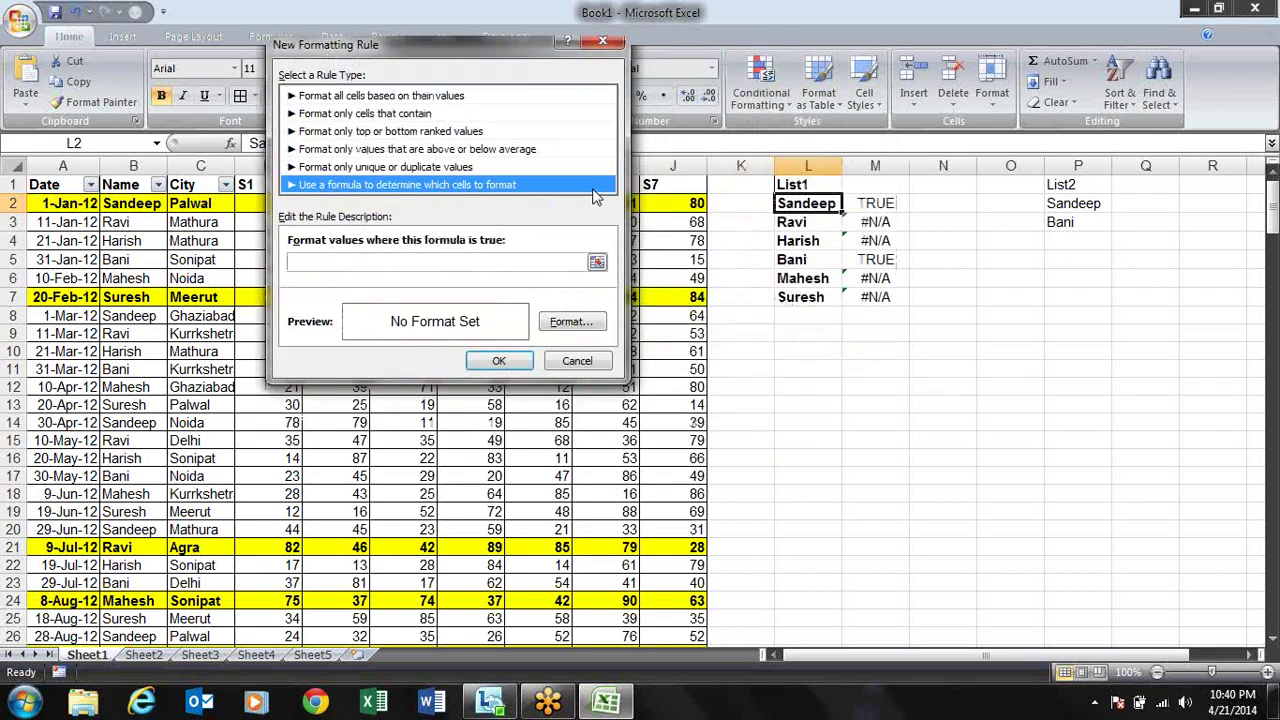
left_click(548, 263)
type("=VLOOKUP($L2,$P:$P,1,0)=L2")
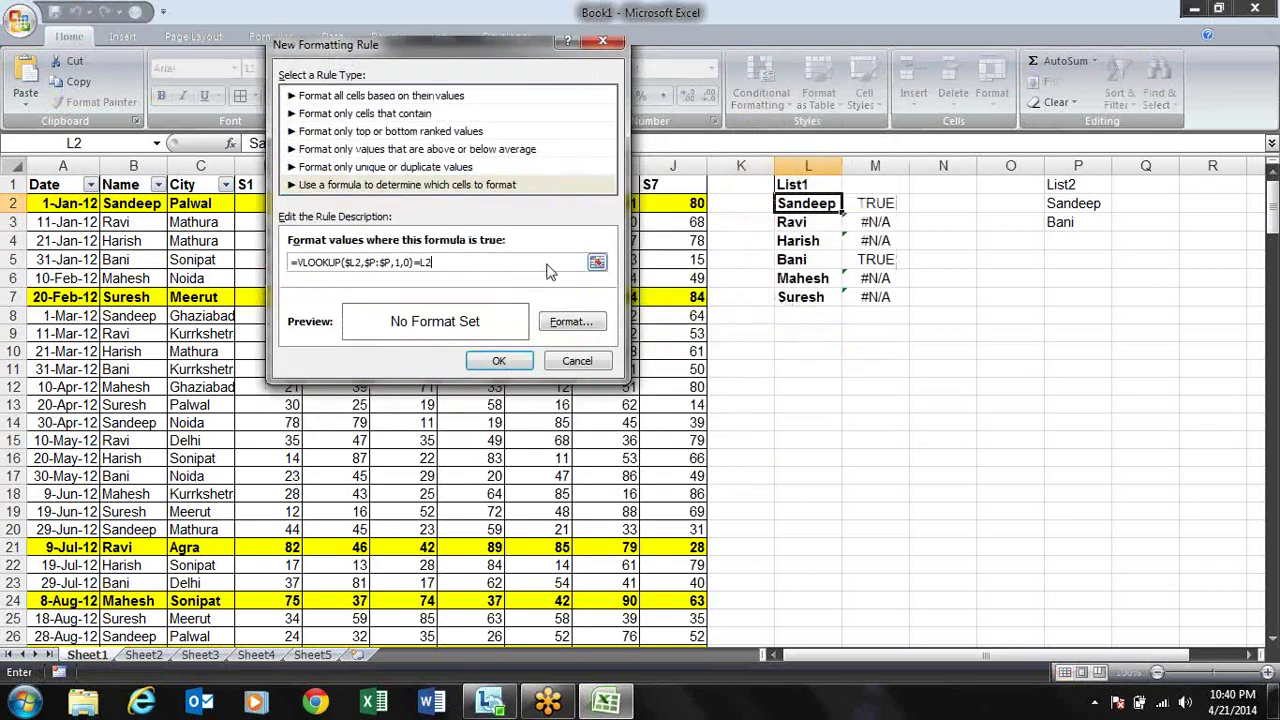
left_click(571, 323)
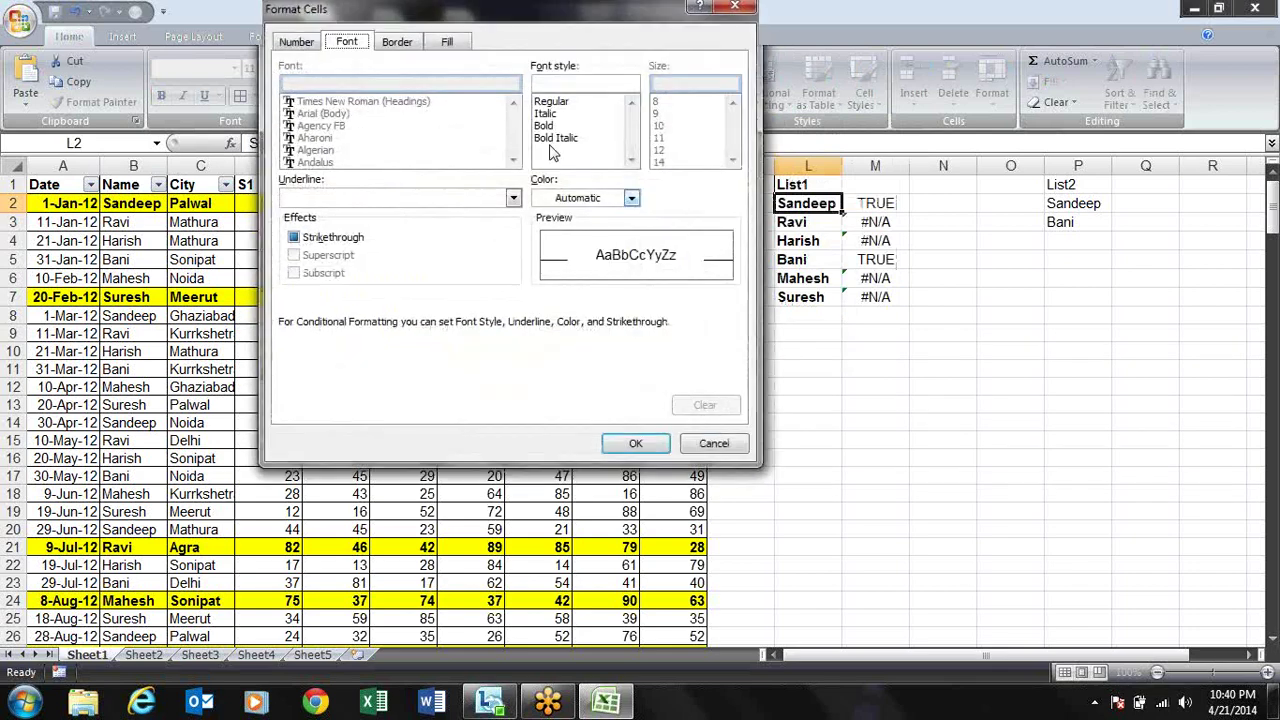
left_click(460, 45)
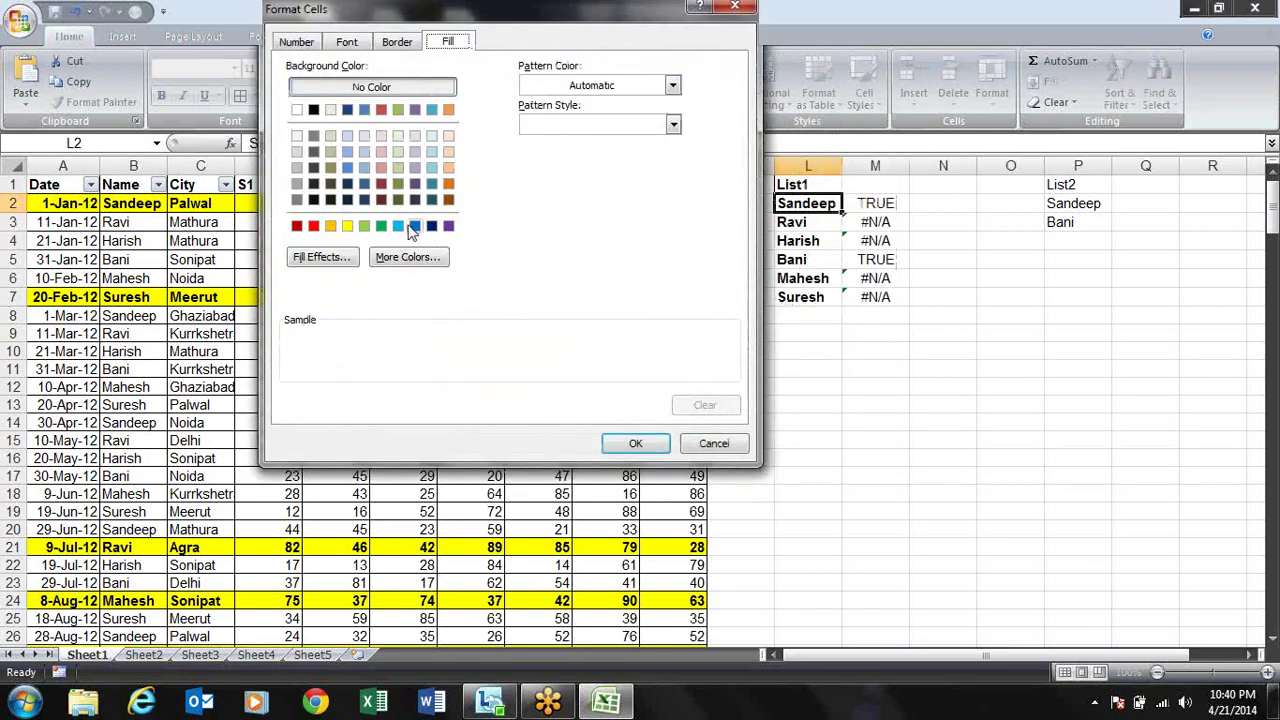
left_click(331, 226)
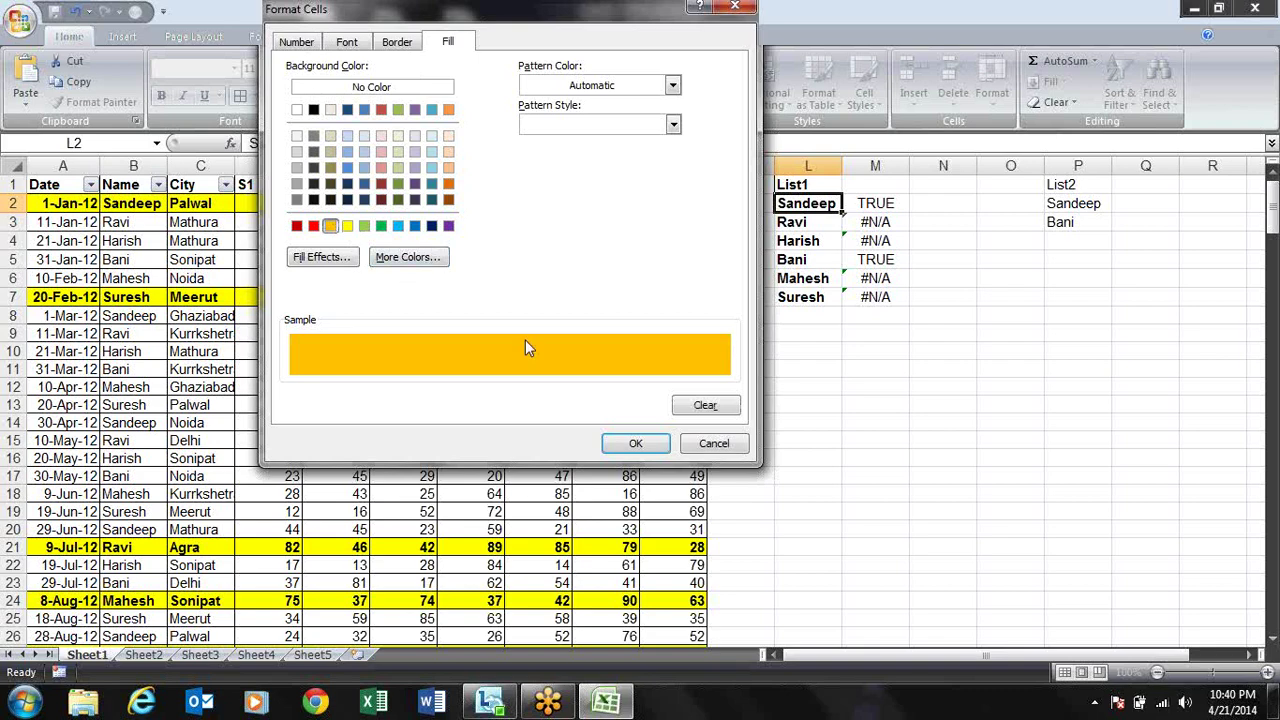
left_click(638, 443)
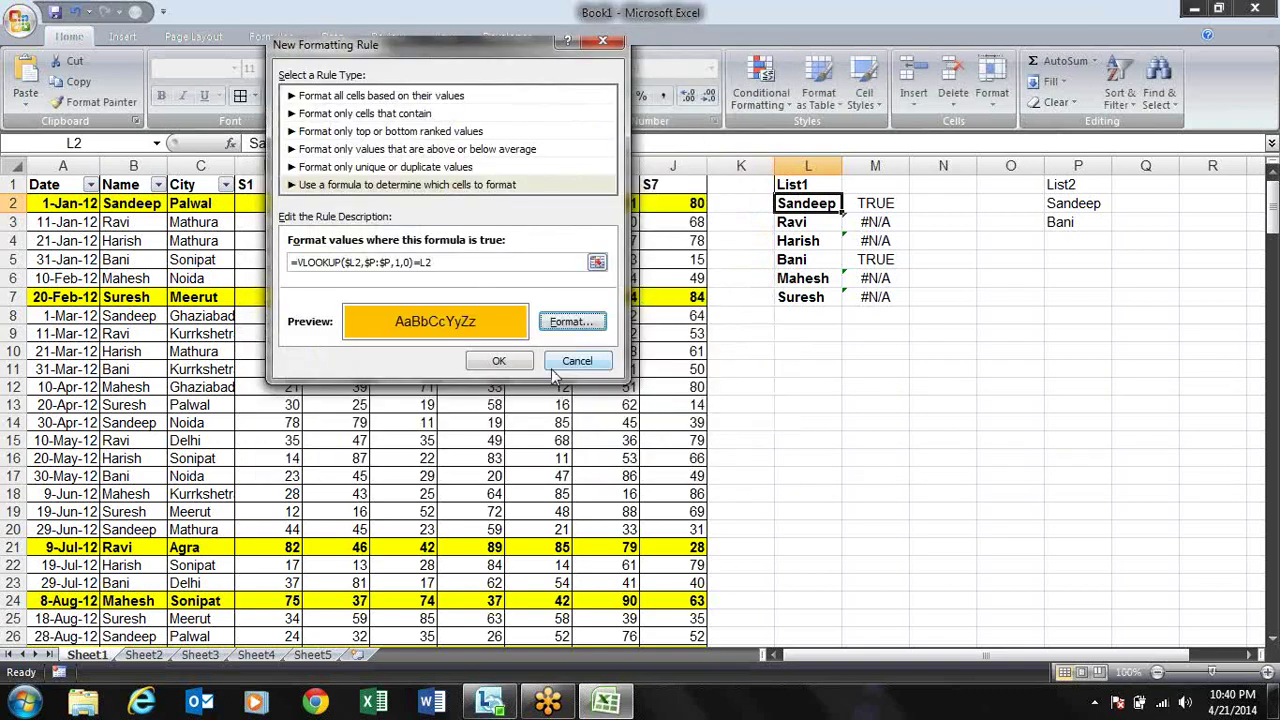
left_click(499, 361)
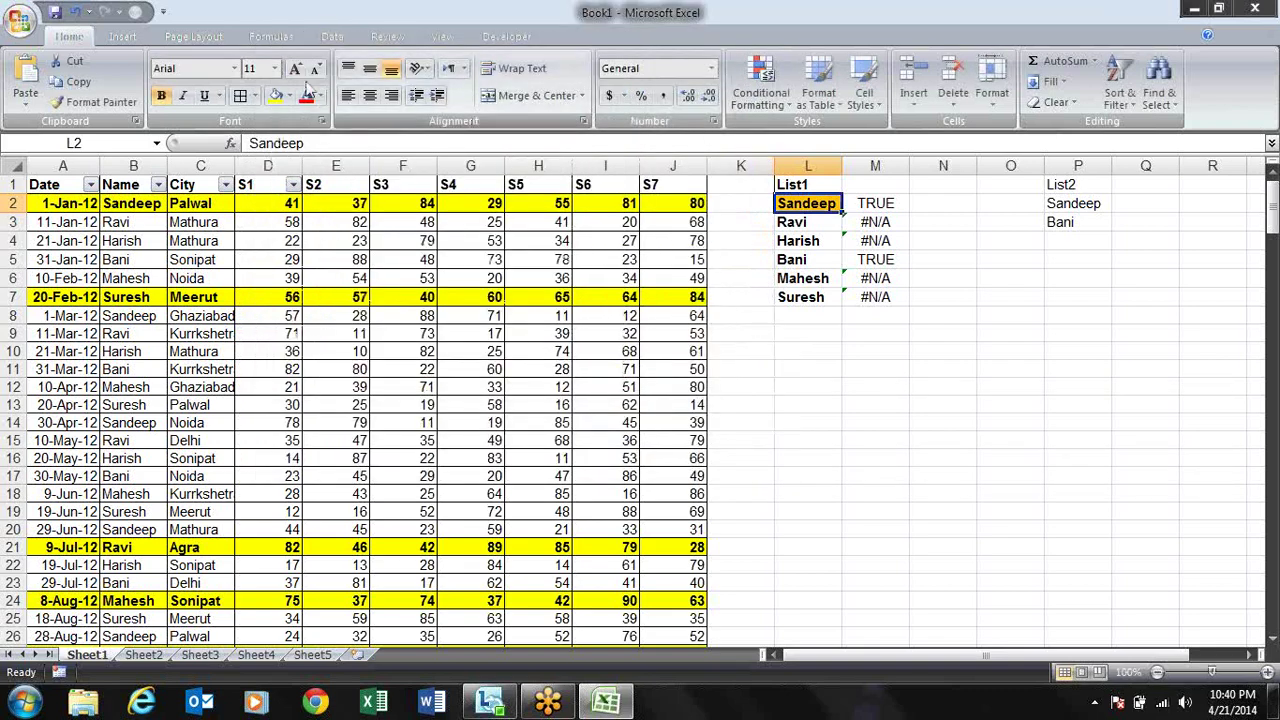
- Copy L2's orange highlight rule onto L3:L7 with Format Painter
left_click(95, 101)
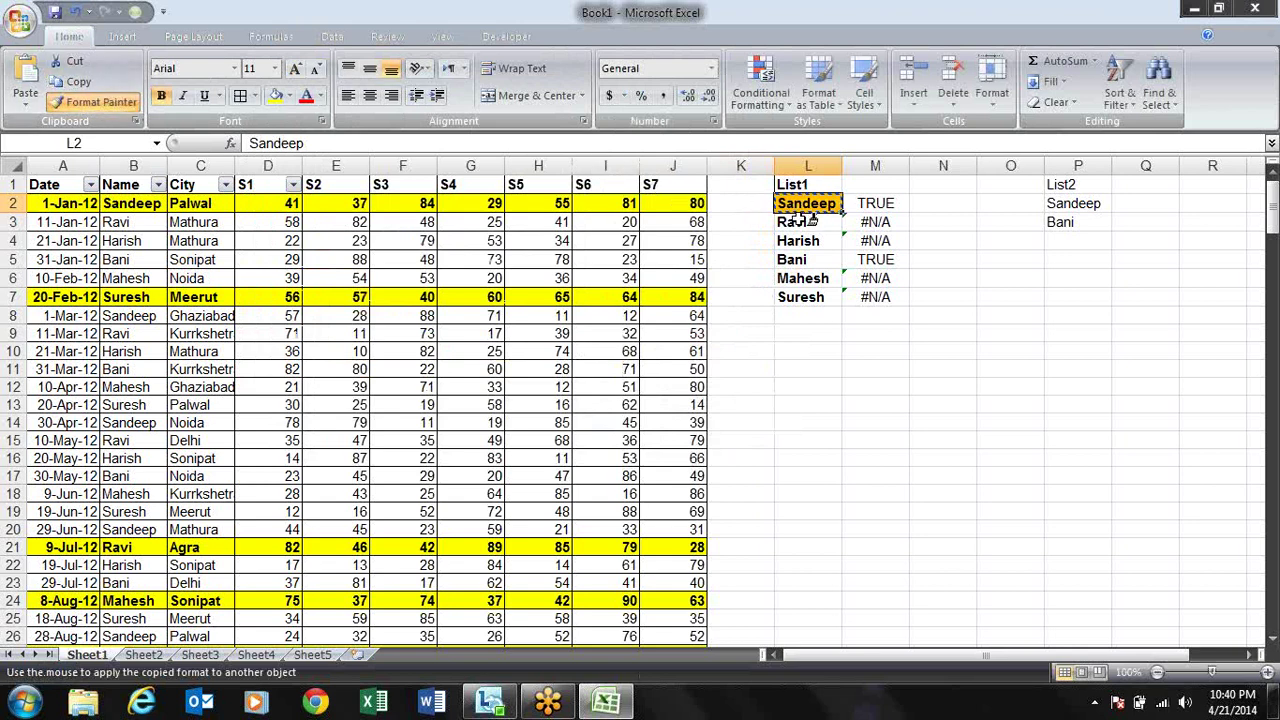
left_click_drag(795, 221, 805, 290)
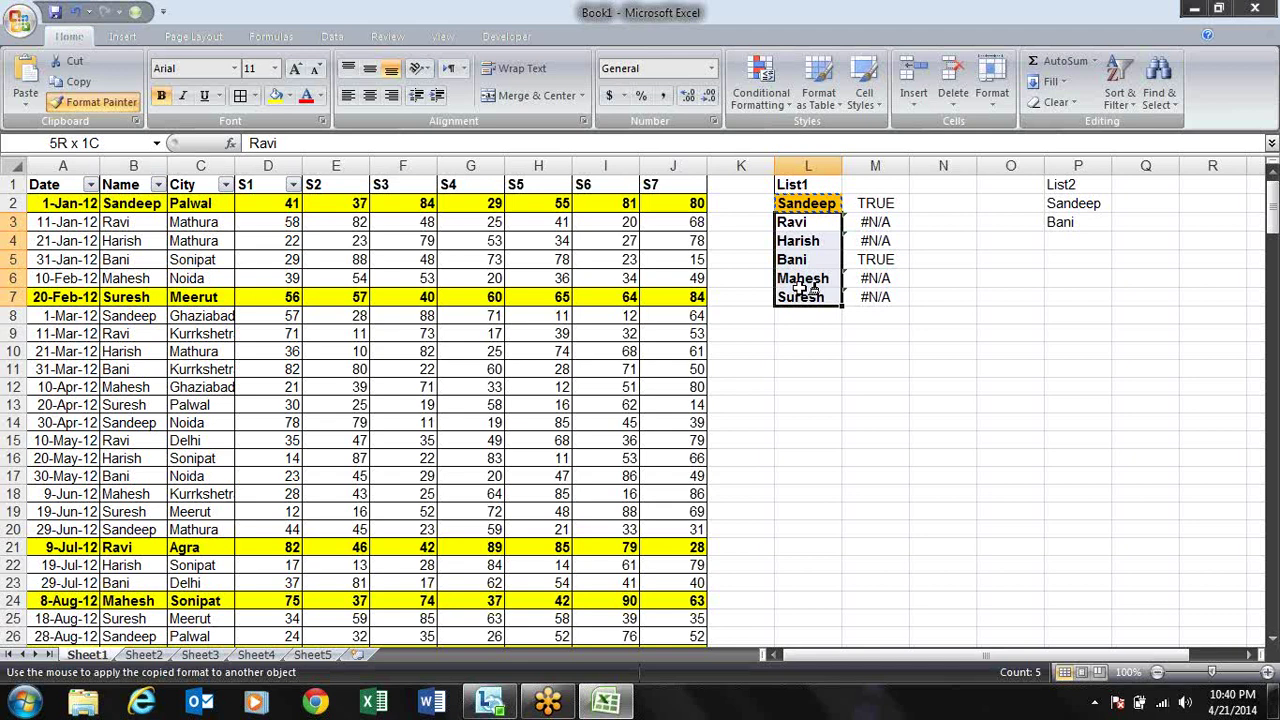
left_click_drag(805, 288, 805, 290)
- Add Ravi to List2 in P4
left_click(860, 371)
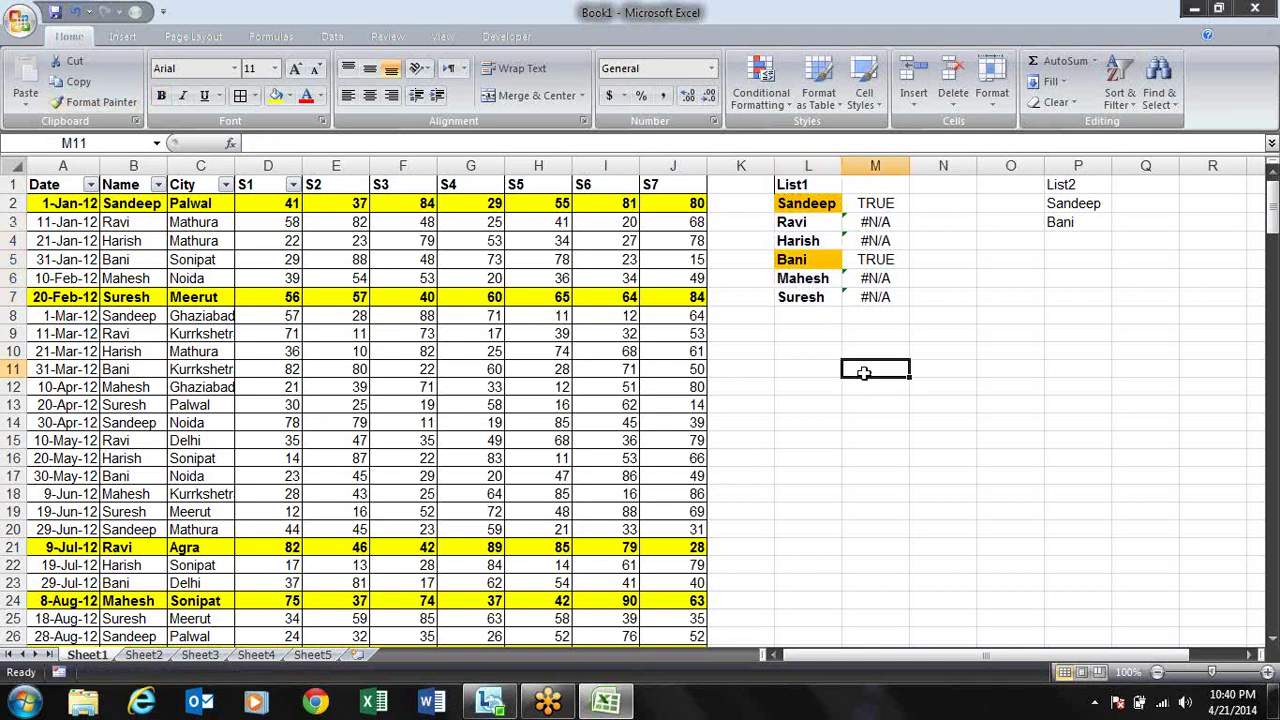
key("Up")
key("Up")
key("Up")
key("Up")
key("Right")
key("Right")
key("Right")
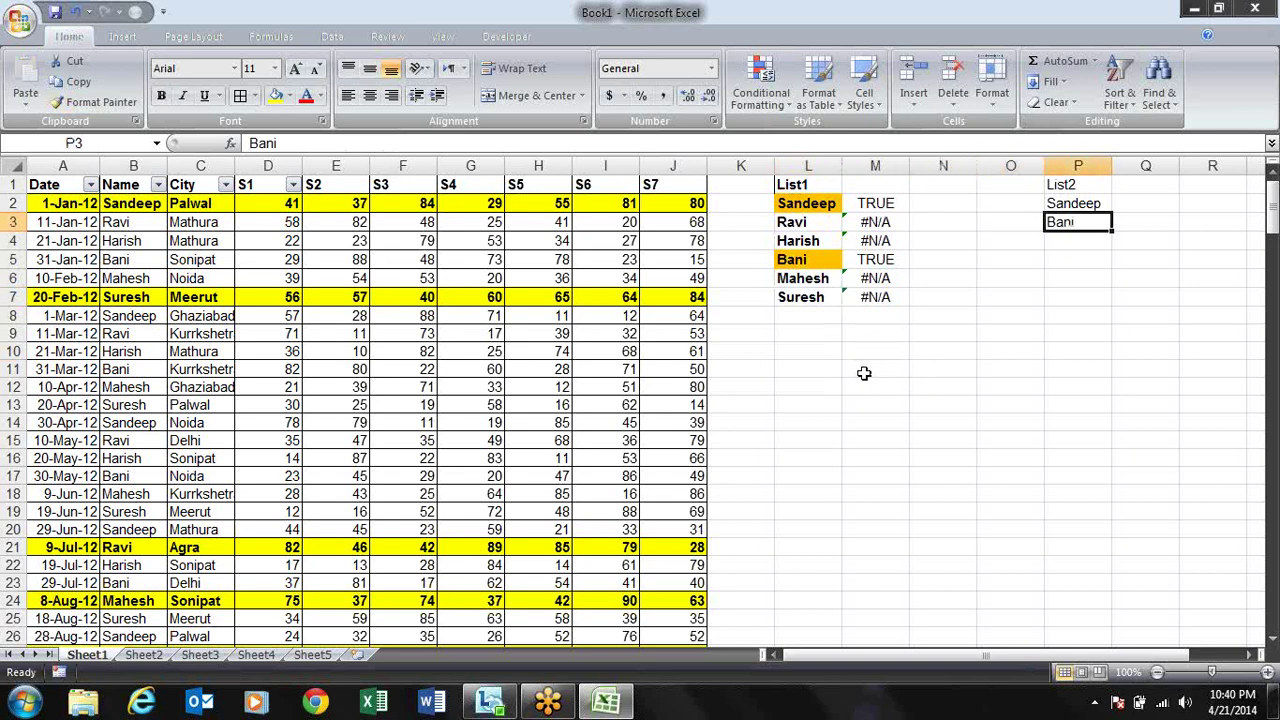
key("Down")
type("Ravi")
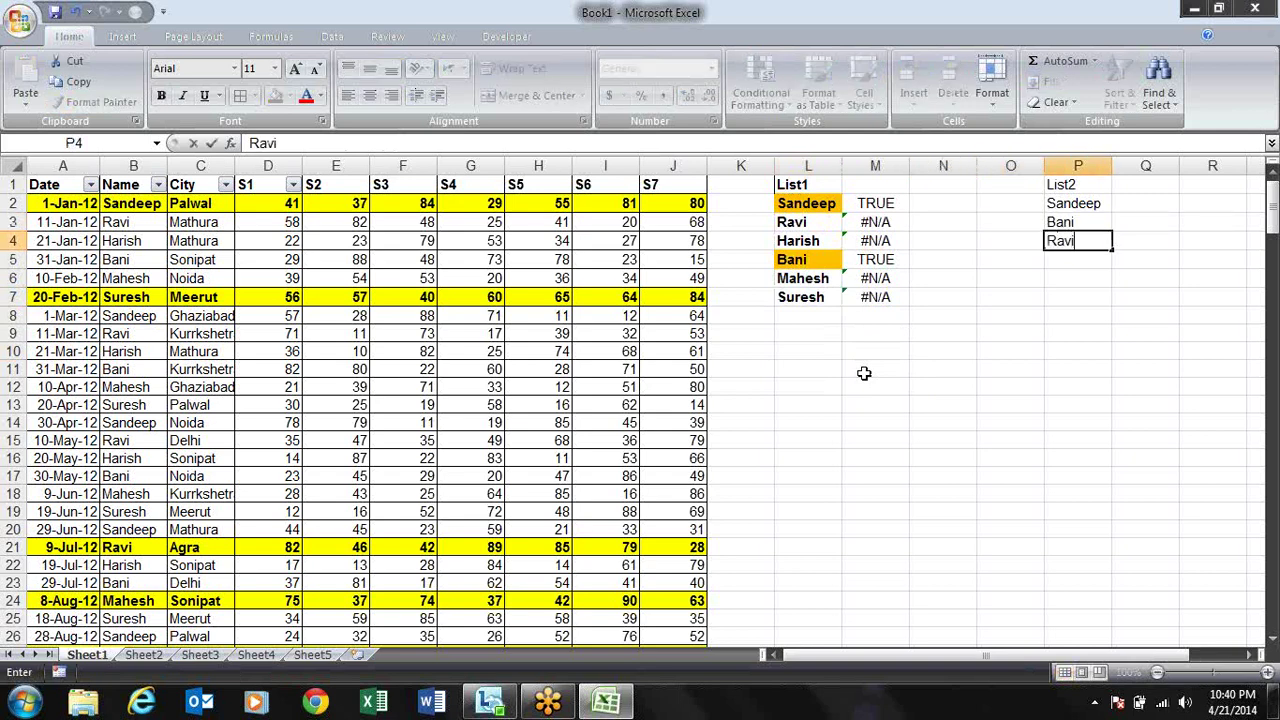
key("Return")
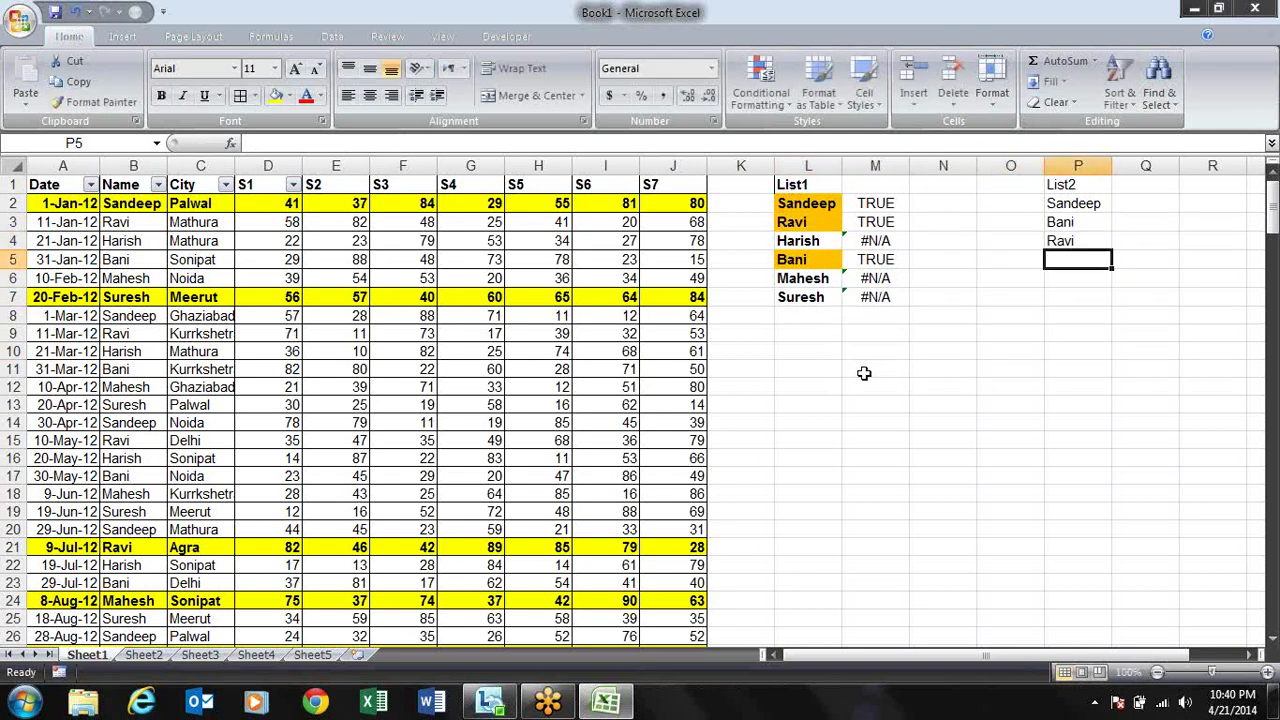
- Clear the TRUE/#N/A helper results in M2:M7
key("Left")
key("Left")
key("Left")
key("Up")
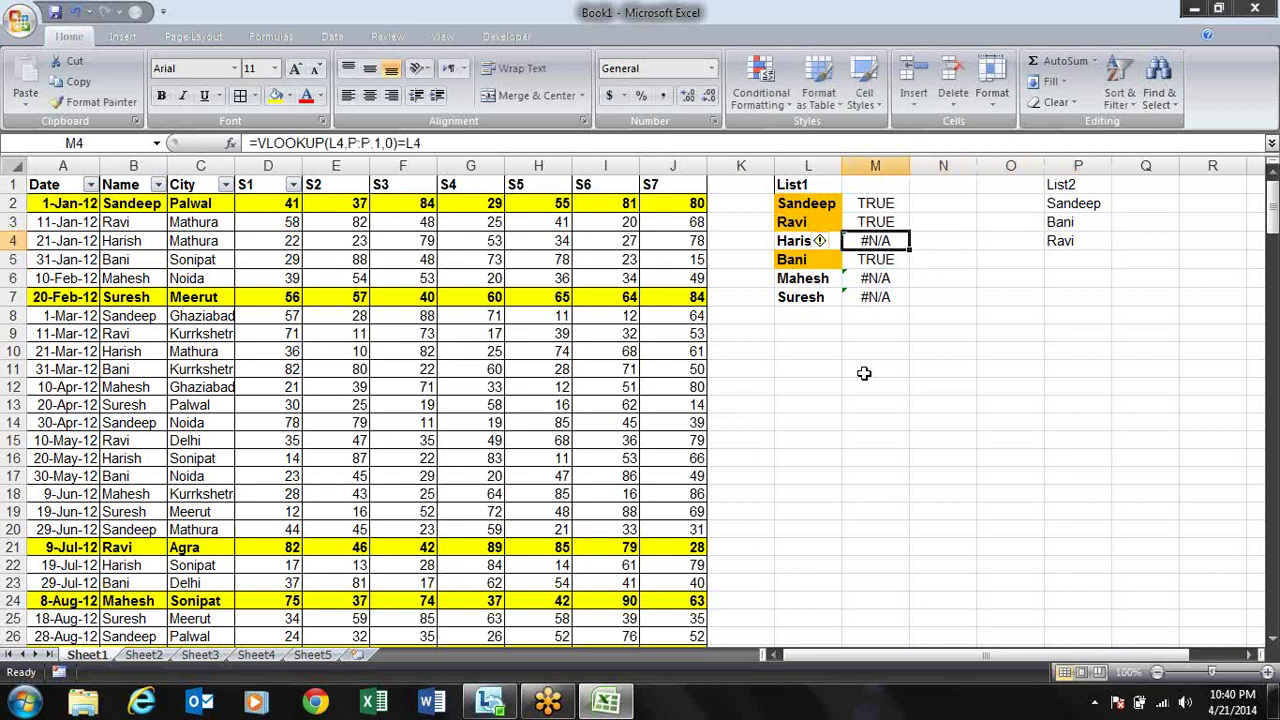
key("Up")
key("Up")
key("ctrl+shift+Down")
key("Delete")
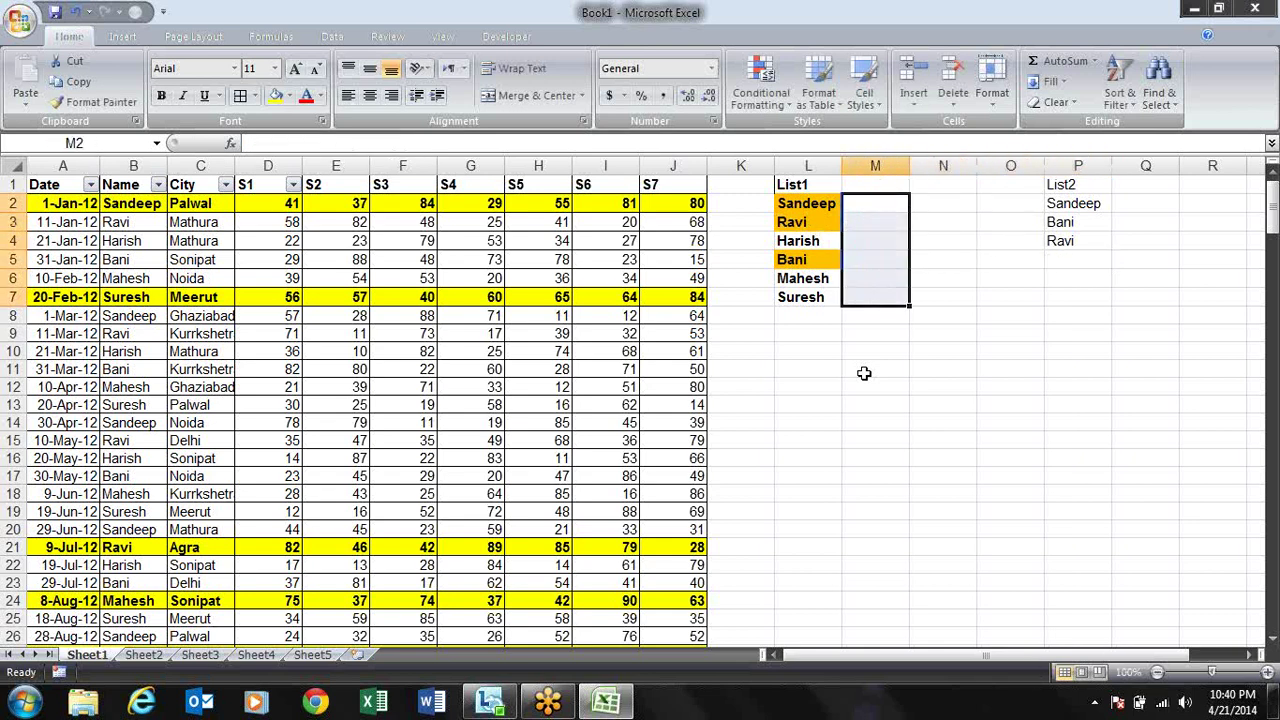
- Replace Bani in P3 with Harish, then change it to Suresh
key("Left")
key("Right")
key("Right")
key("Right")
key("Right")
key("Down")
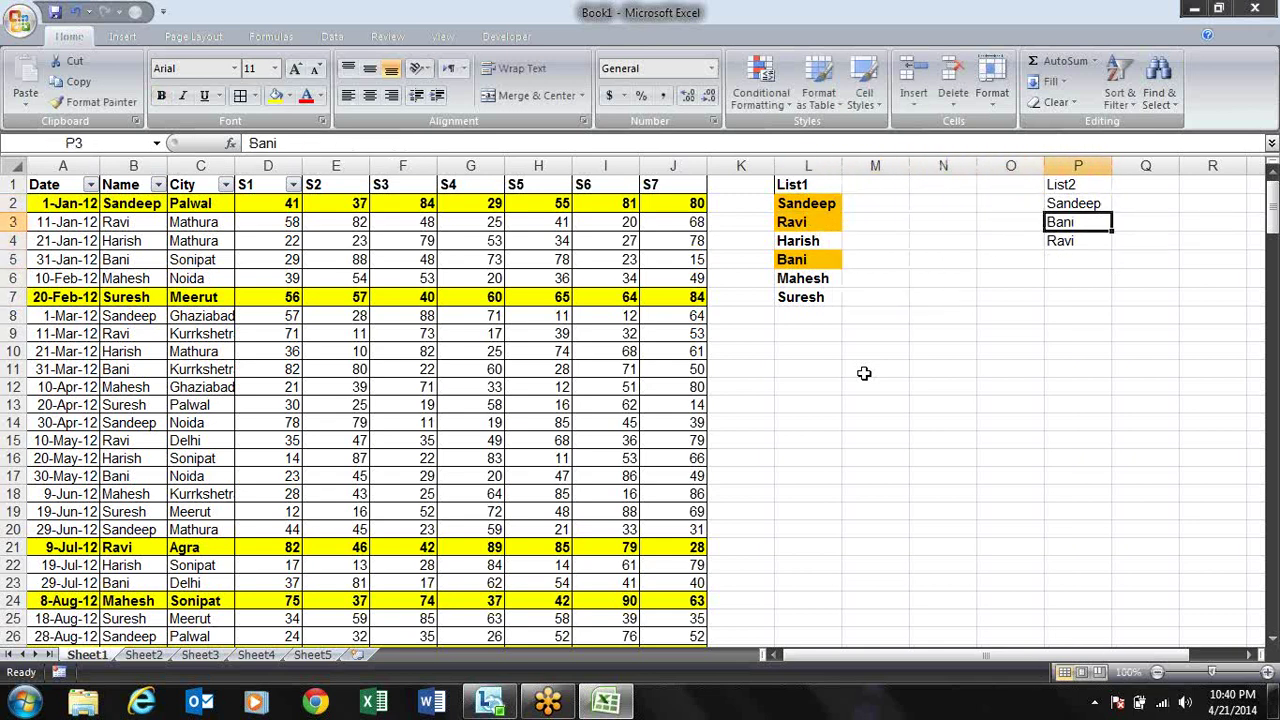
key("Down")
key("Up")
type("Hari")
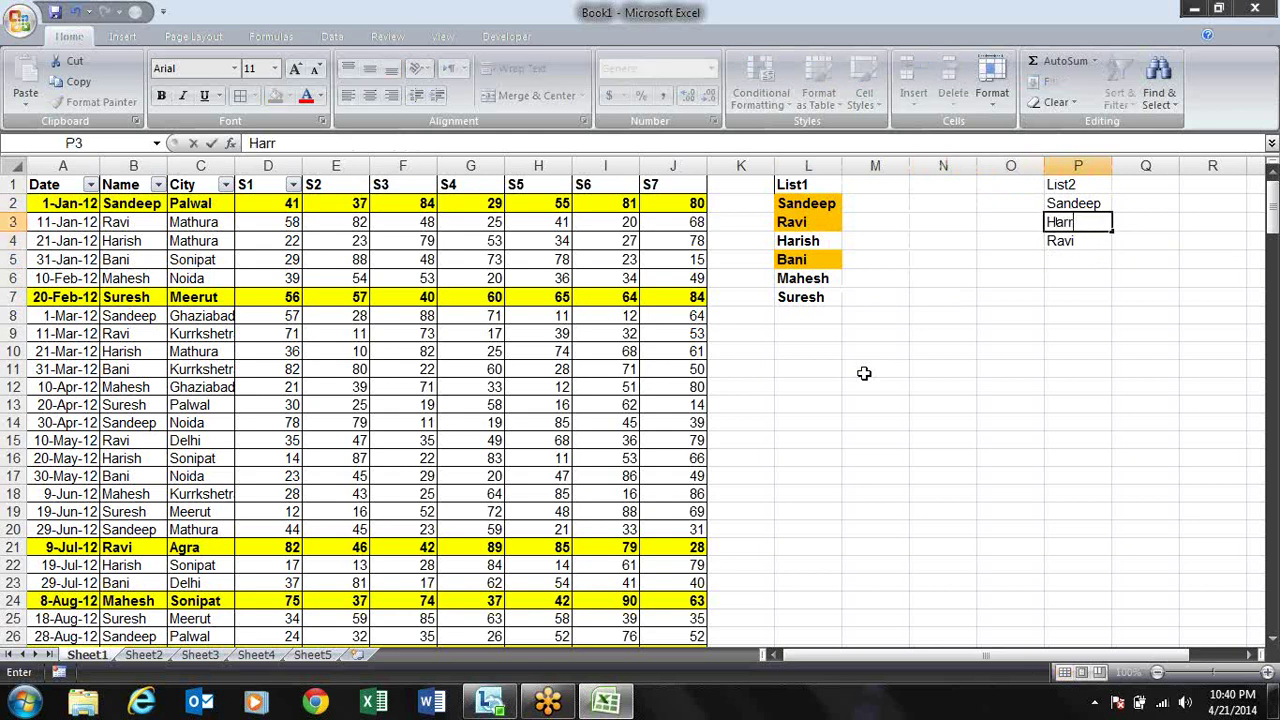
key("BackSpace")
type("ish")
key("Return")
key("Up")
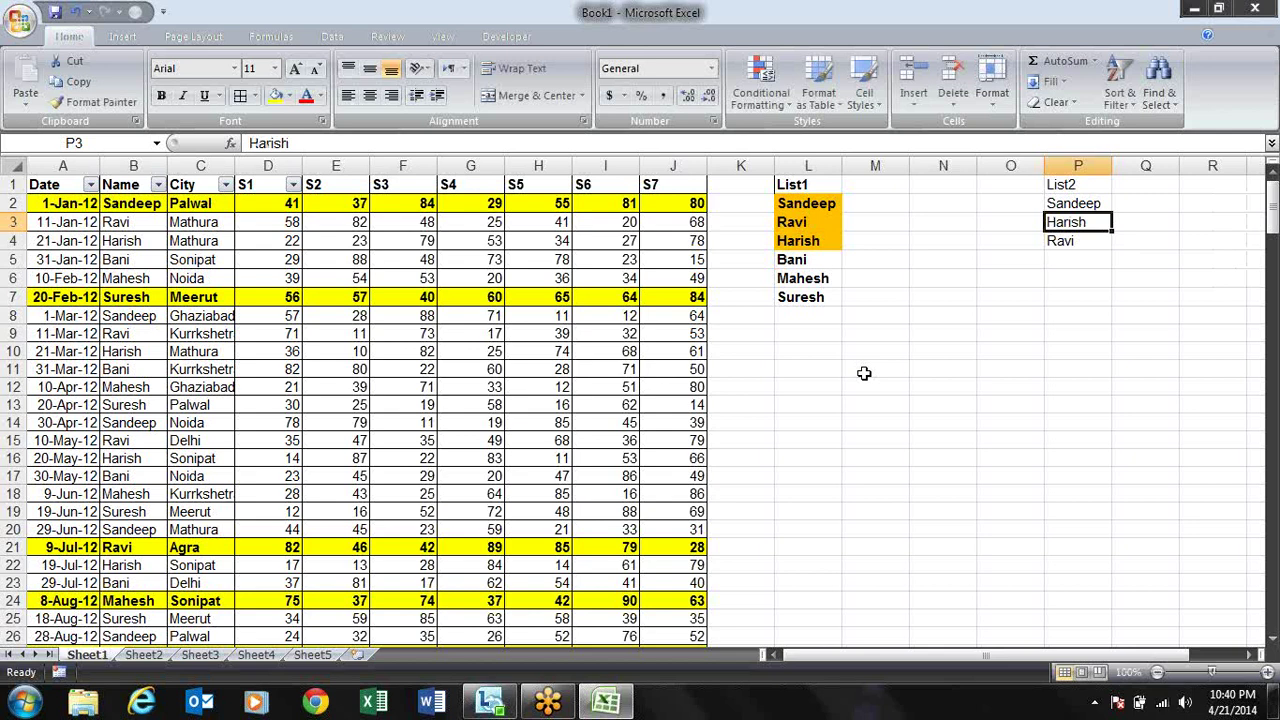
type("Suresh")
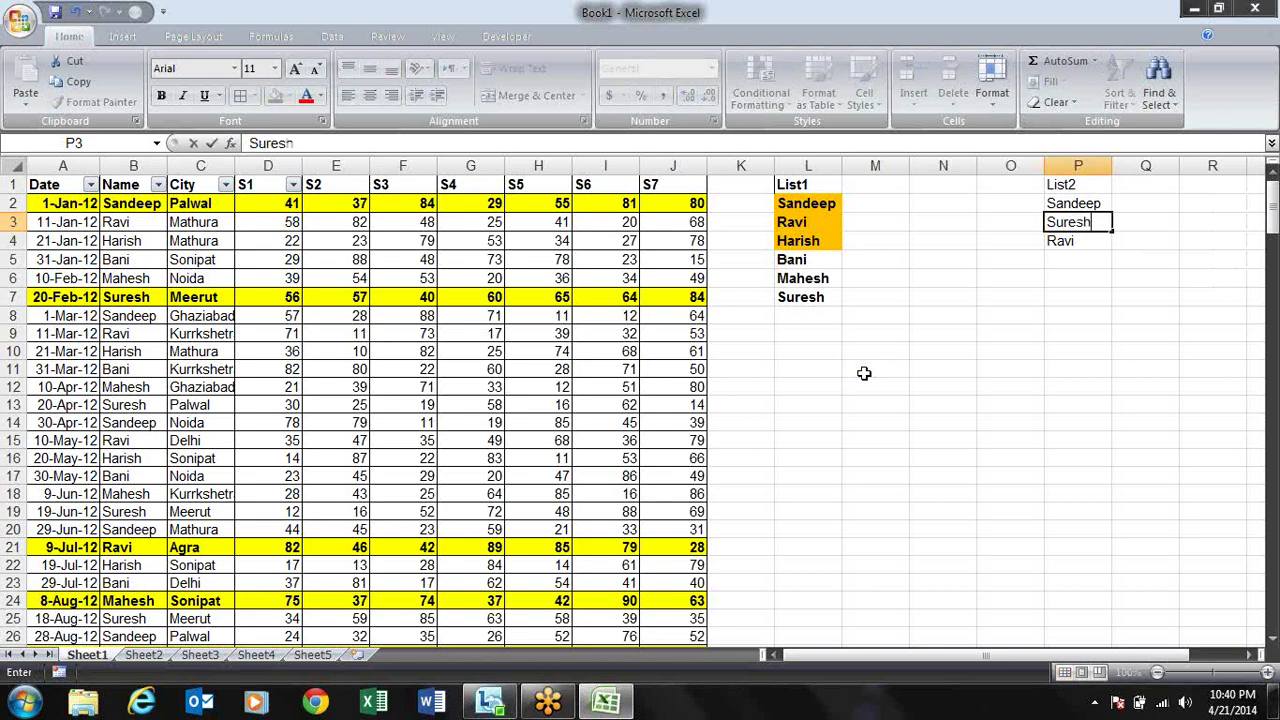
key("Return")
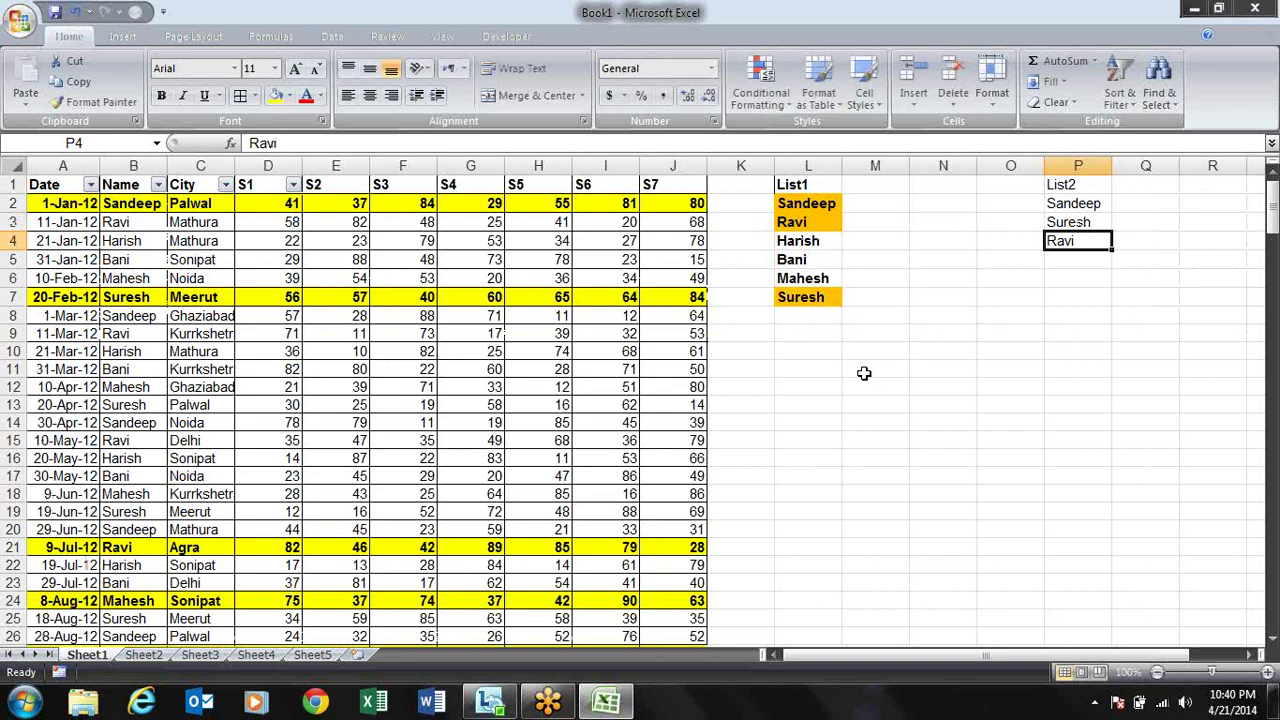
- Check that Ravi and Suresh now show the orange fill in List1
key("Left")
key("Left")
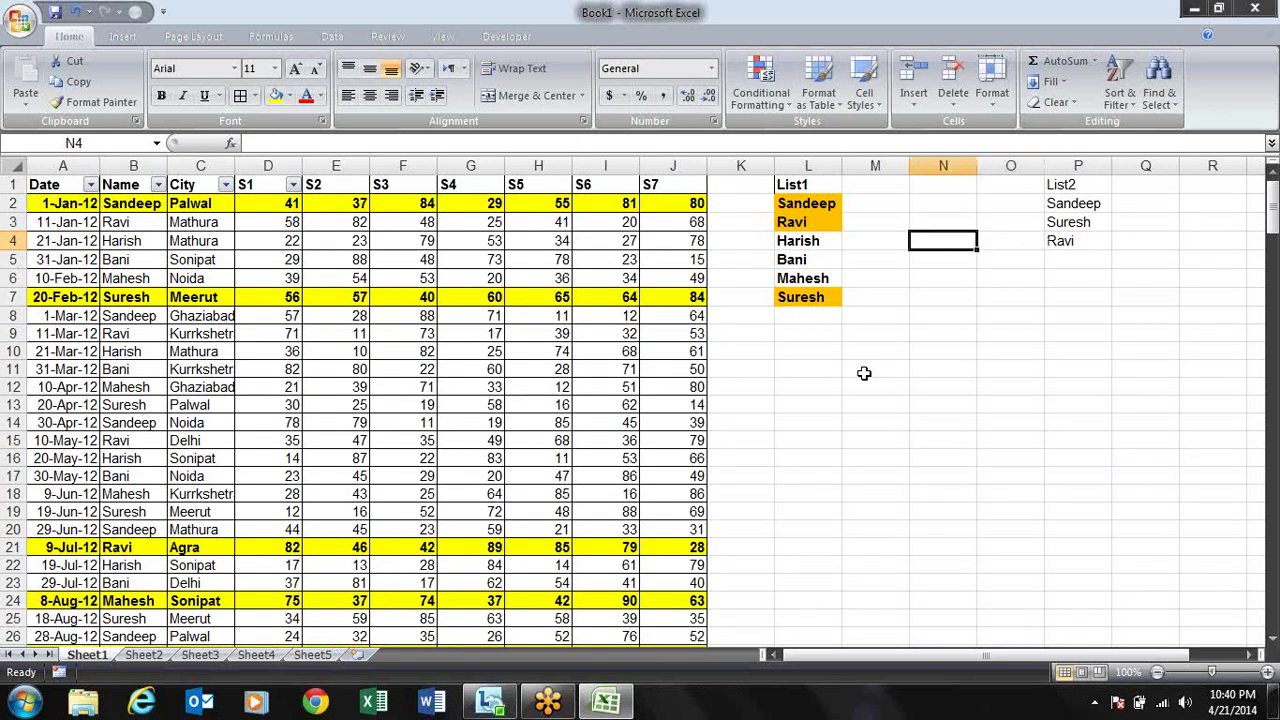
key("Left")
key("Left")
key("Up")
key("Up")
key("Up")
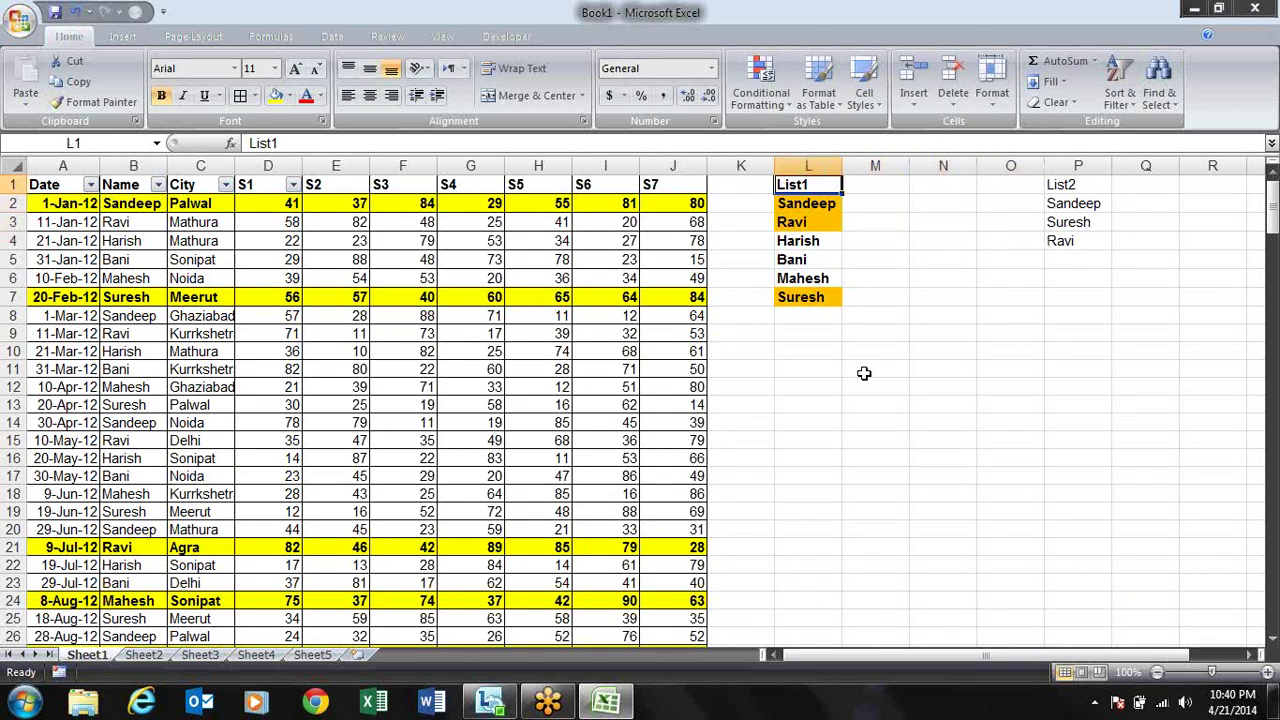
key("Down")
key("Down")
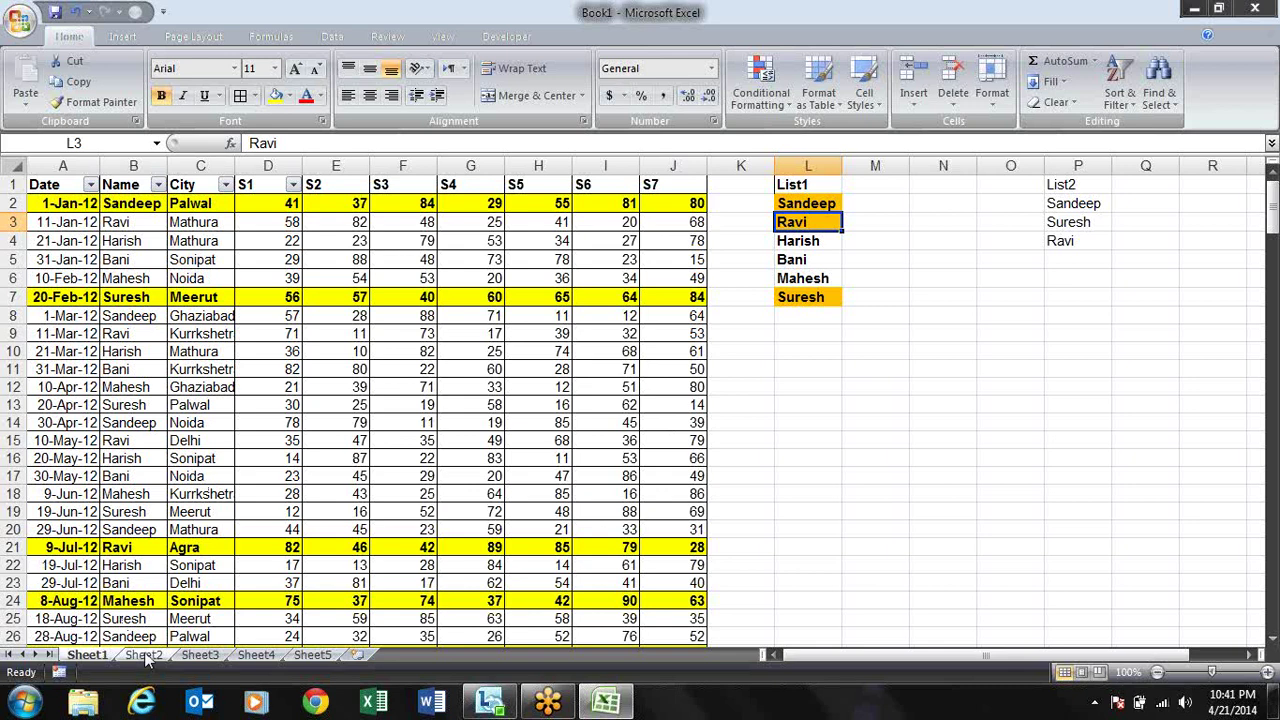
- On Sheet2, enter the heading 'Mathmatcal' in A1 and AutoFit column A to it
left_click(145, 656)
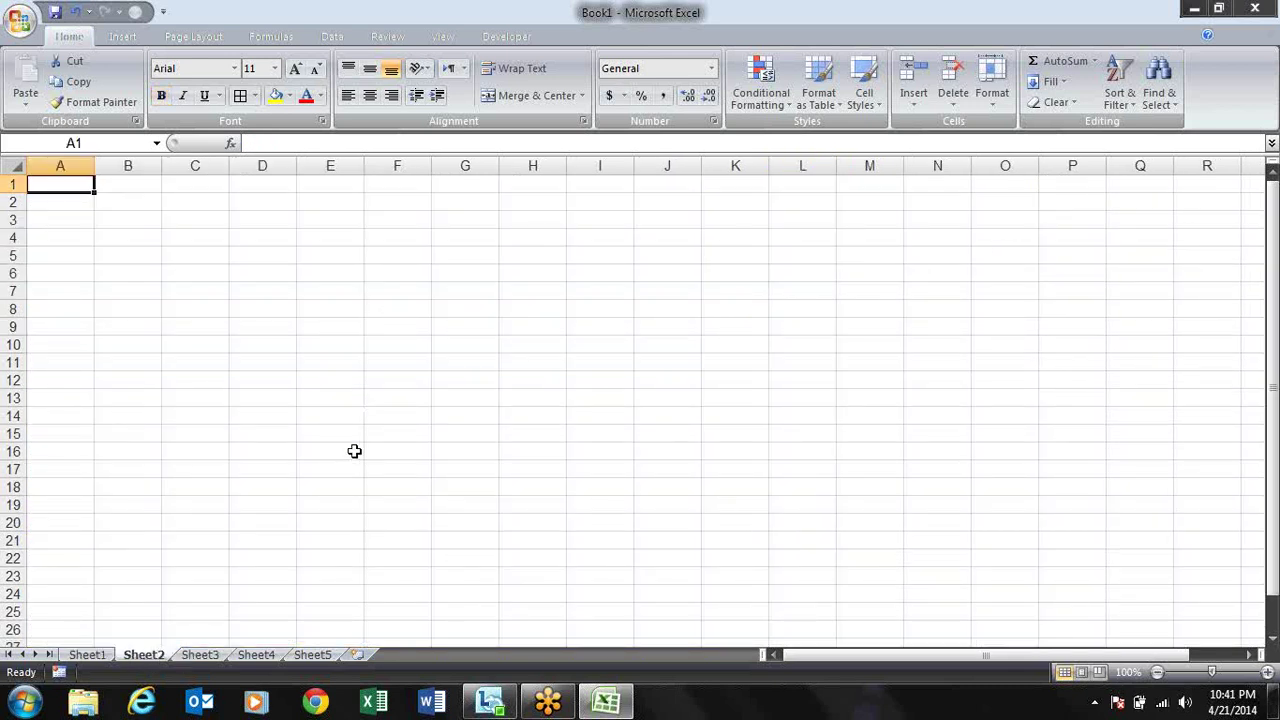
type("Math")
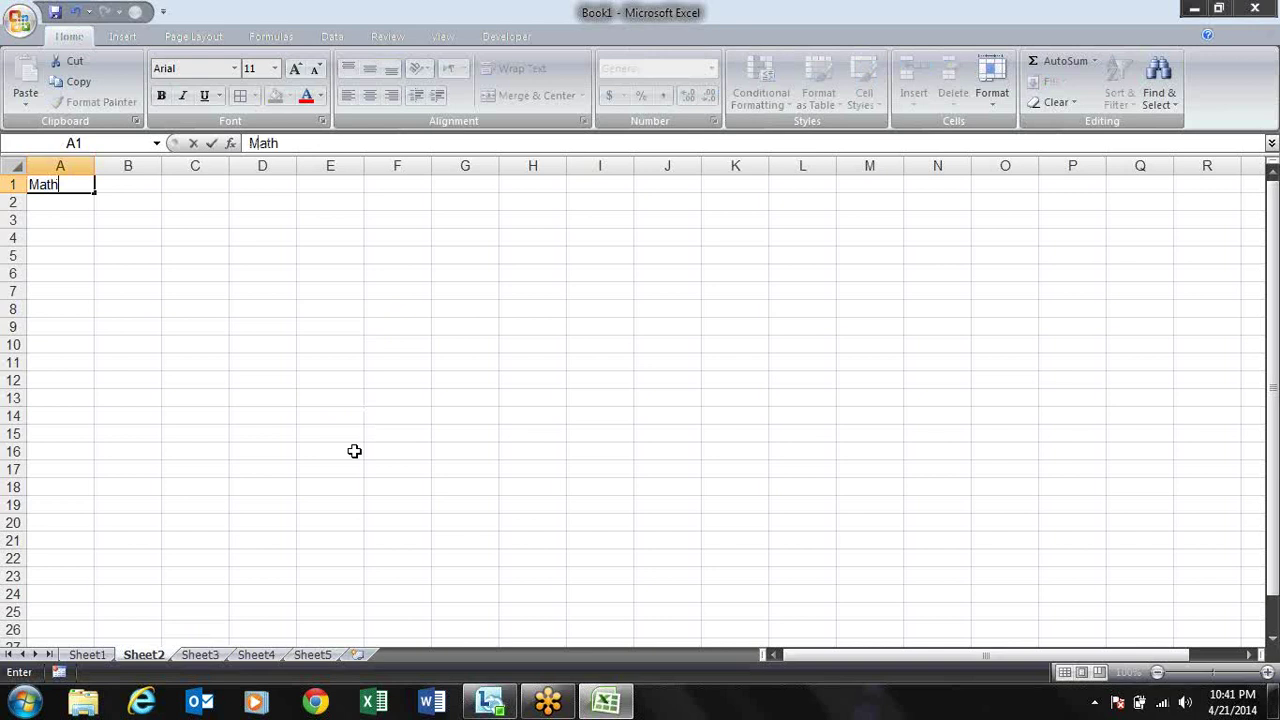
type("mat")
type("ca")
key("BackSpace")
type("al")
key("Return")
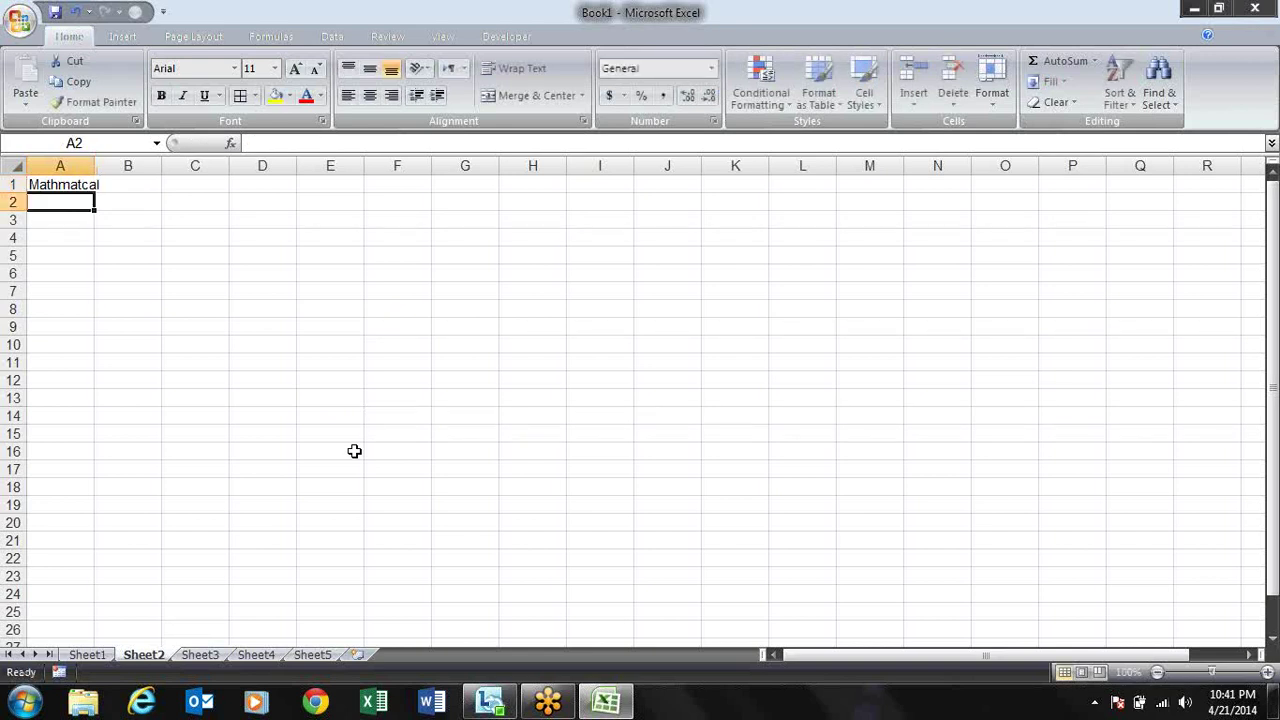
double_click(94, 165)
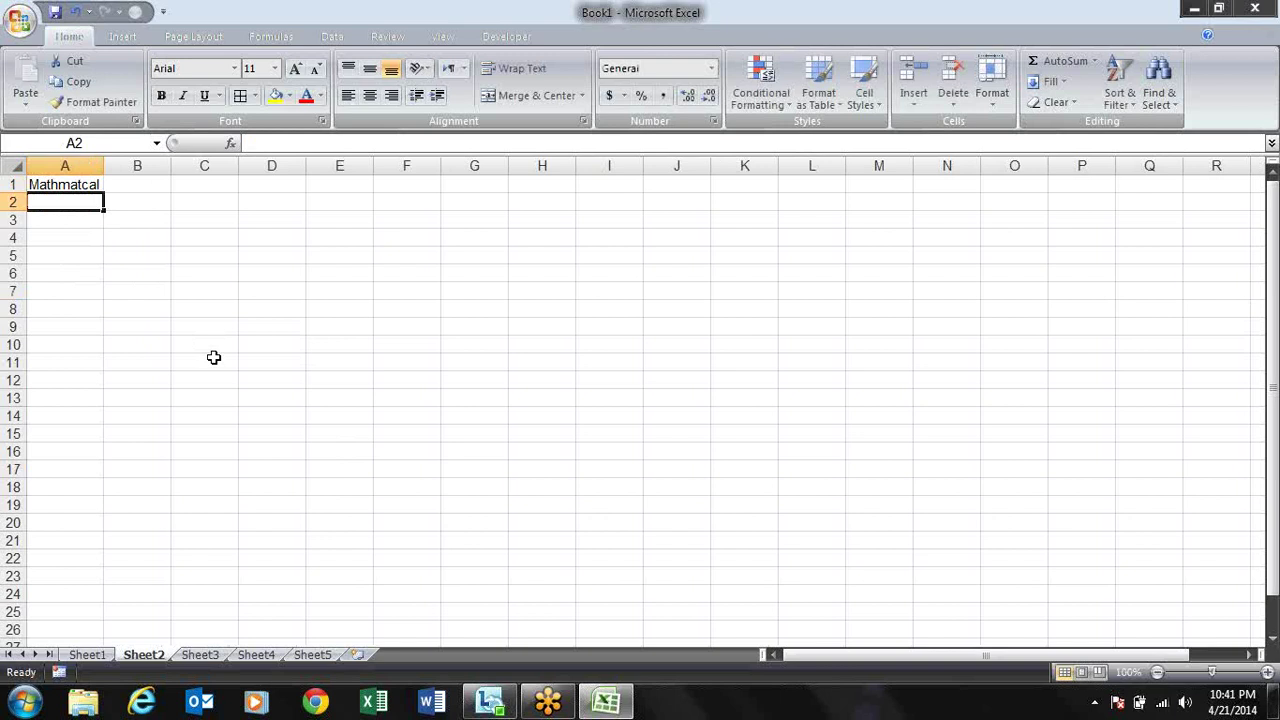
- List the operators +, -, *, / and ^ in cells A2 through A6
type("+")
key("Return")
type("-")
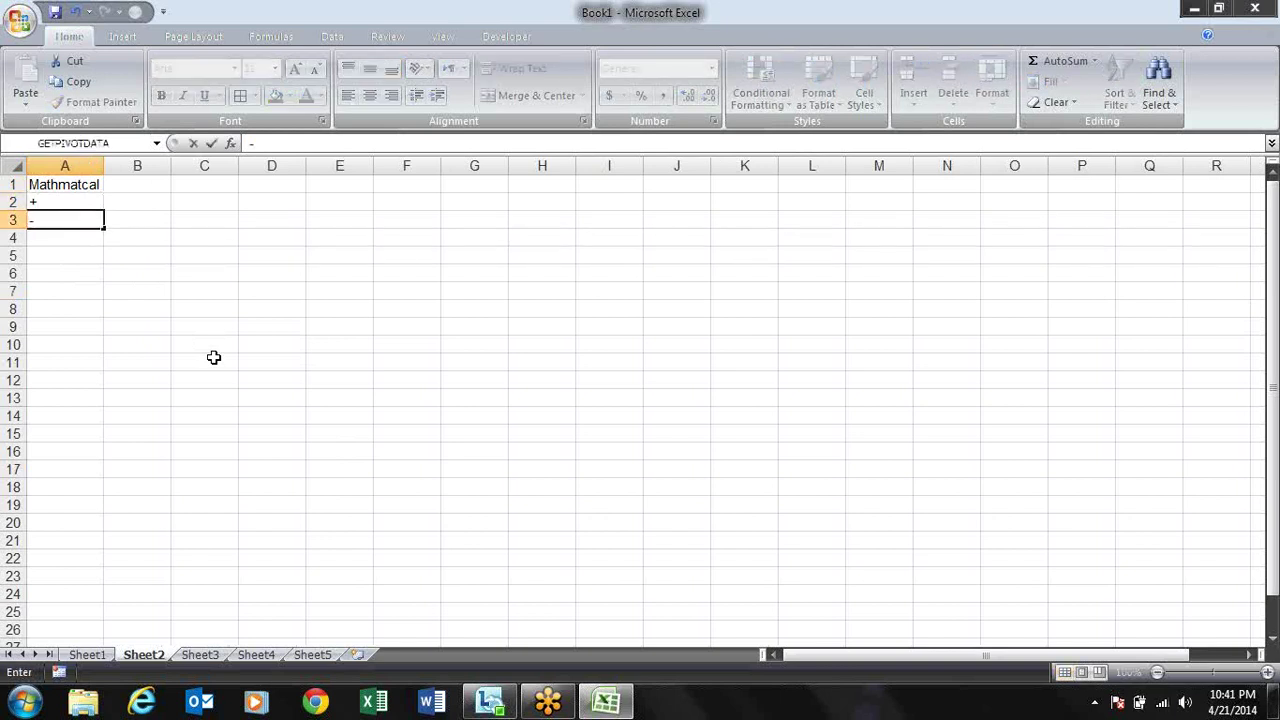
key("Return")
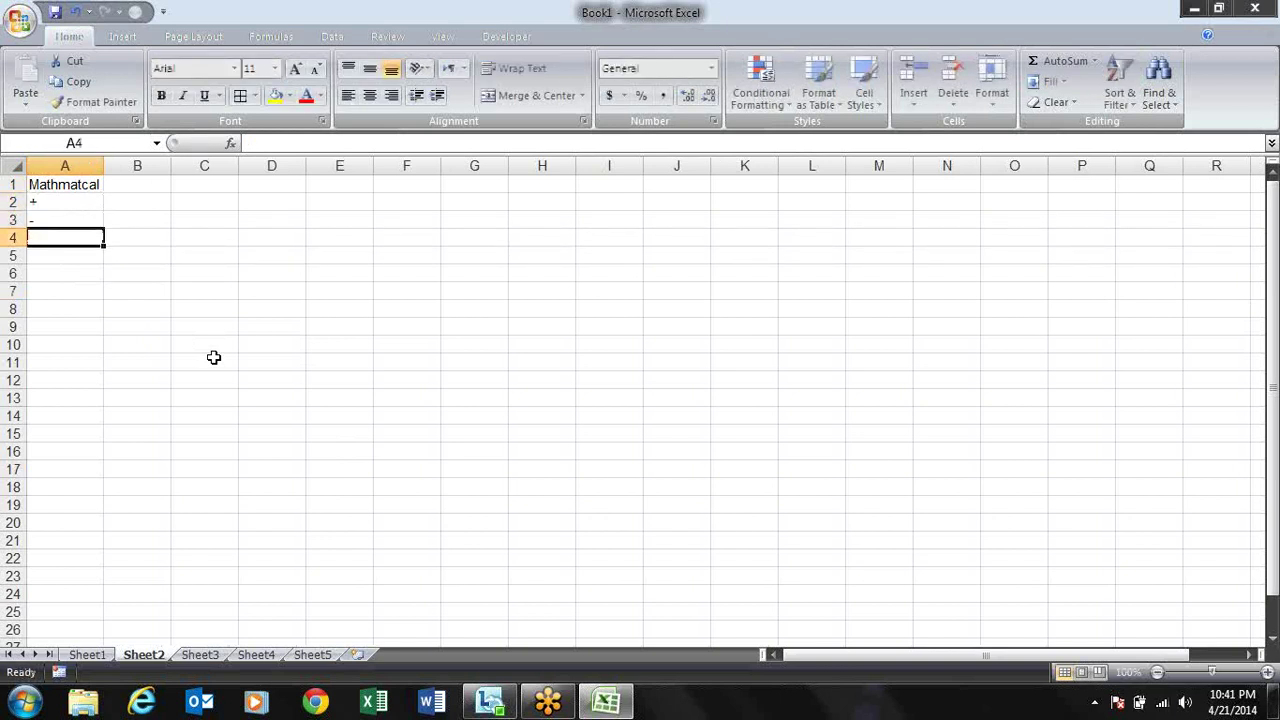
type("*")
key("Return")
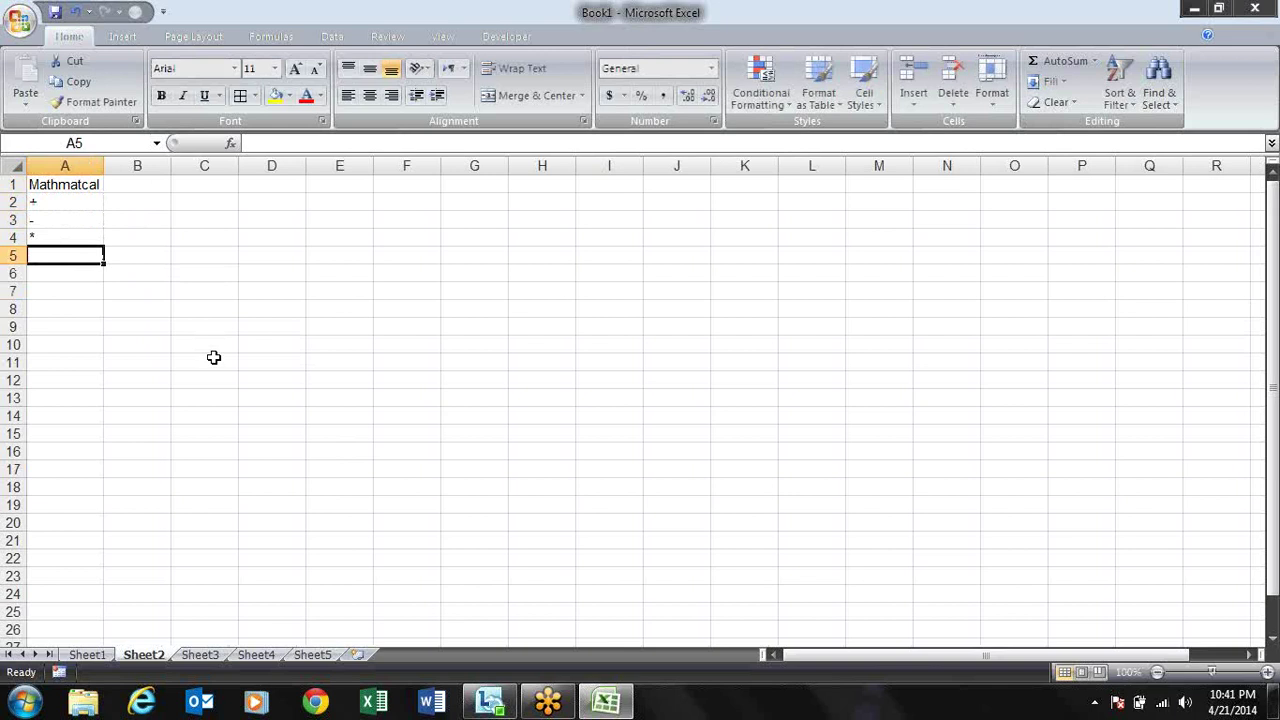
key("alt")
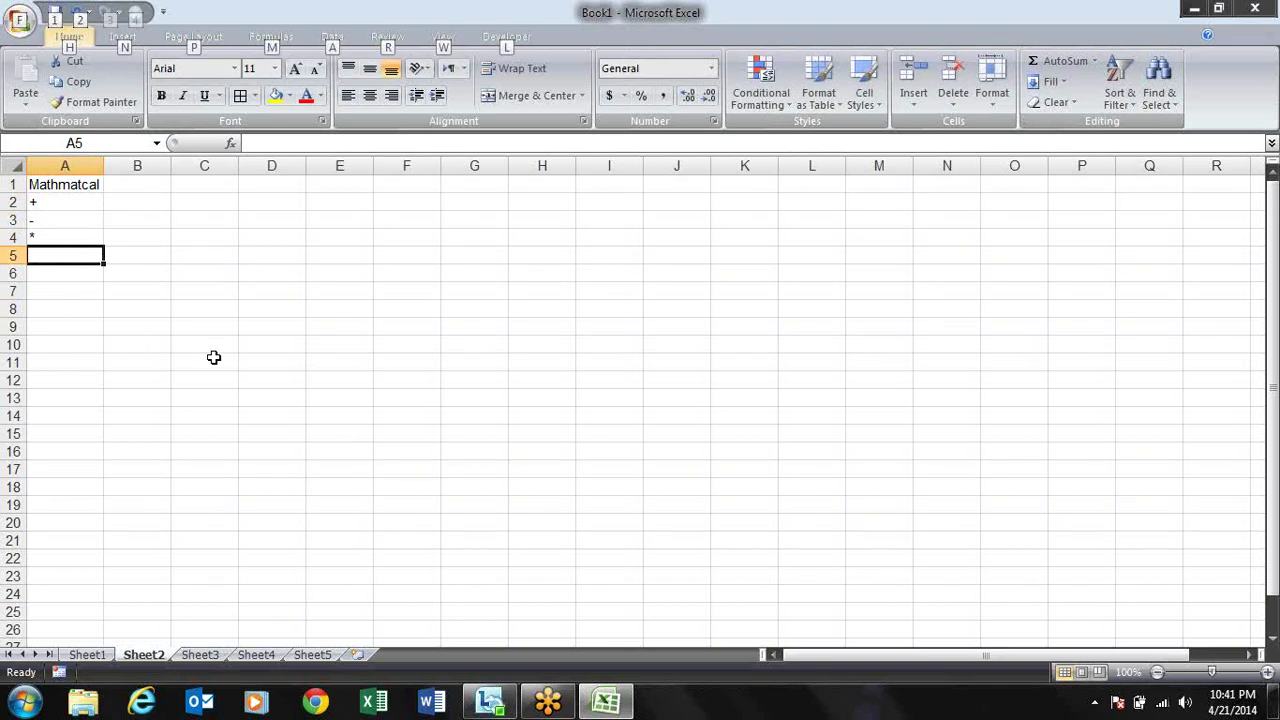
key("Escape")
type("/")
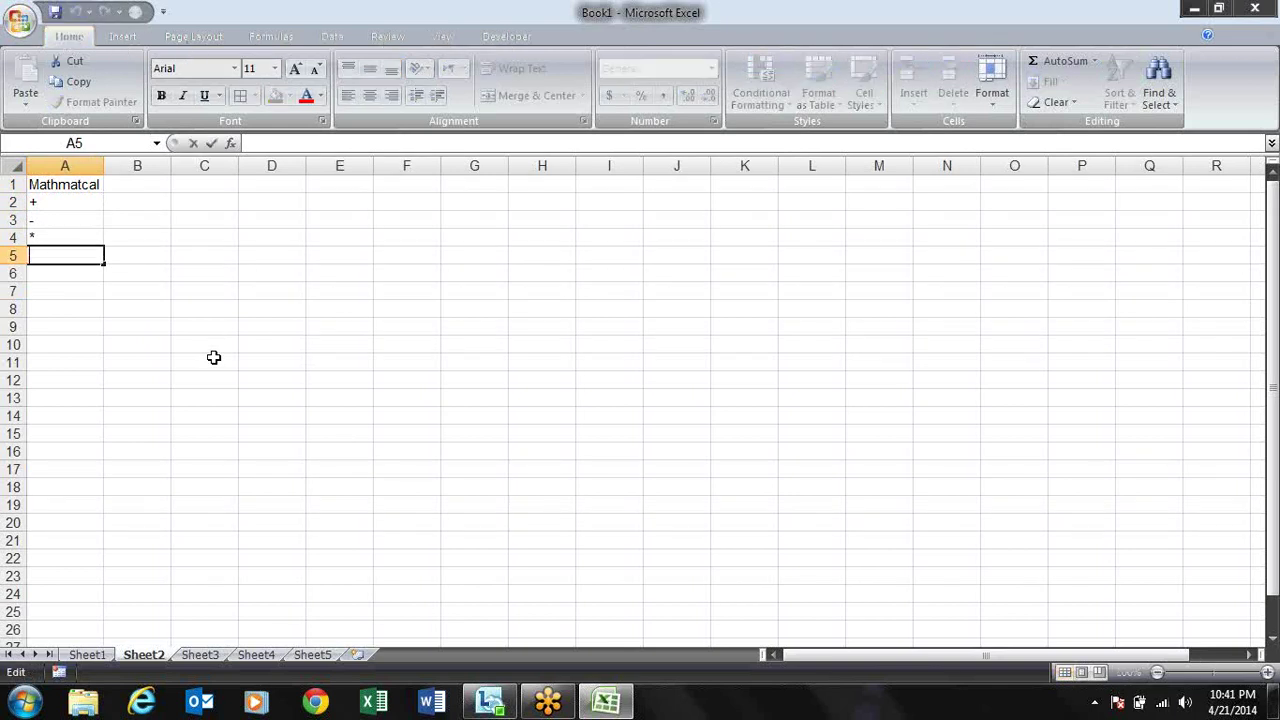
key("Return")
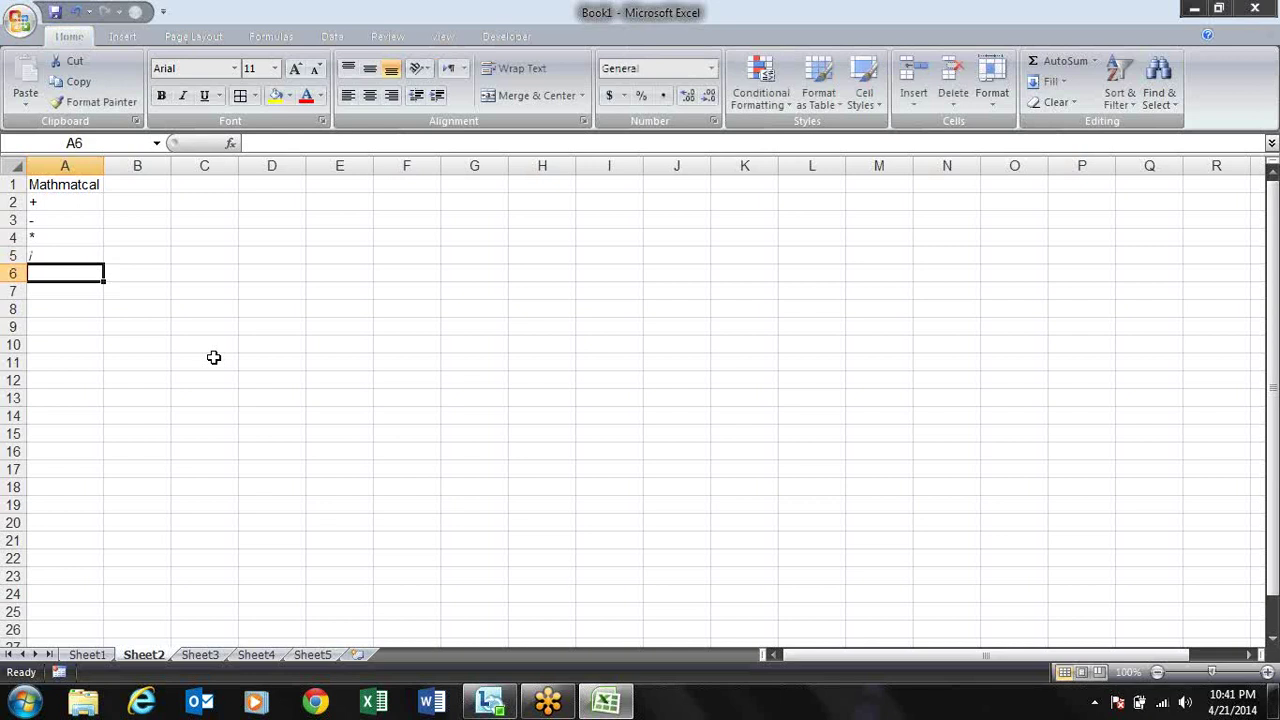
type("^")
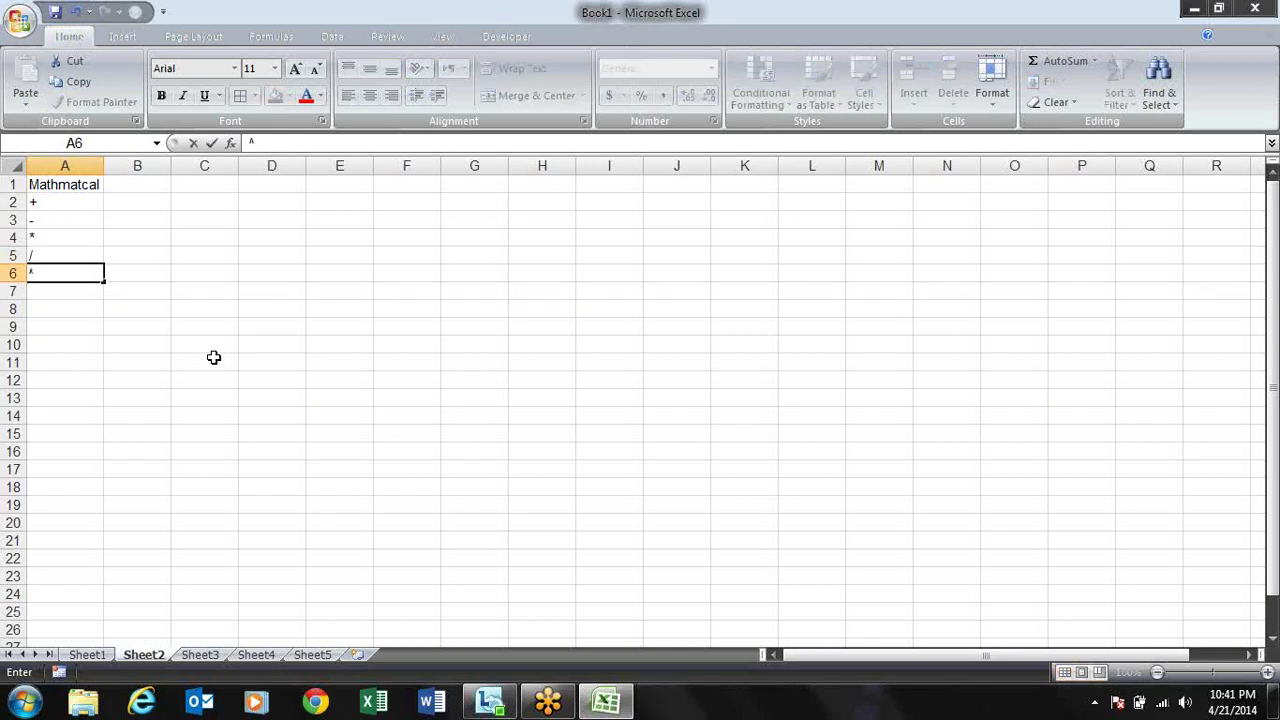
key("Return")
key("Up")
key("Up")
key("Up")
key("Up")
key("Up")
- Type plus, minus, multiply, divide and power into B2:B6 beside each operator
key("Right")
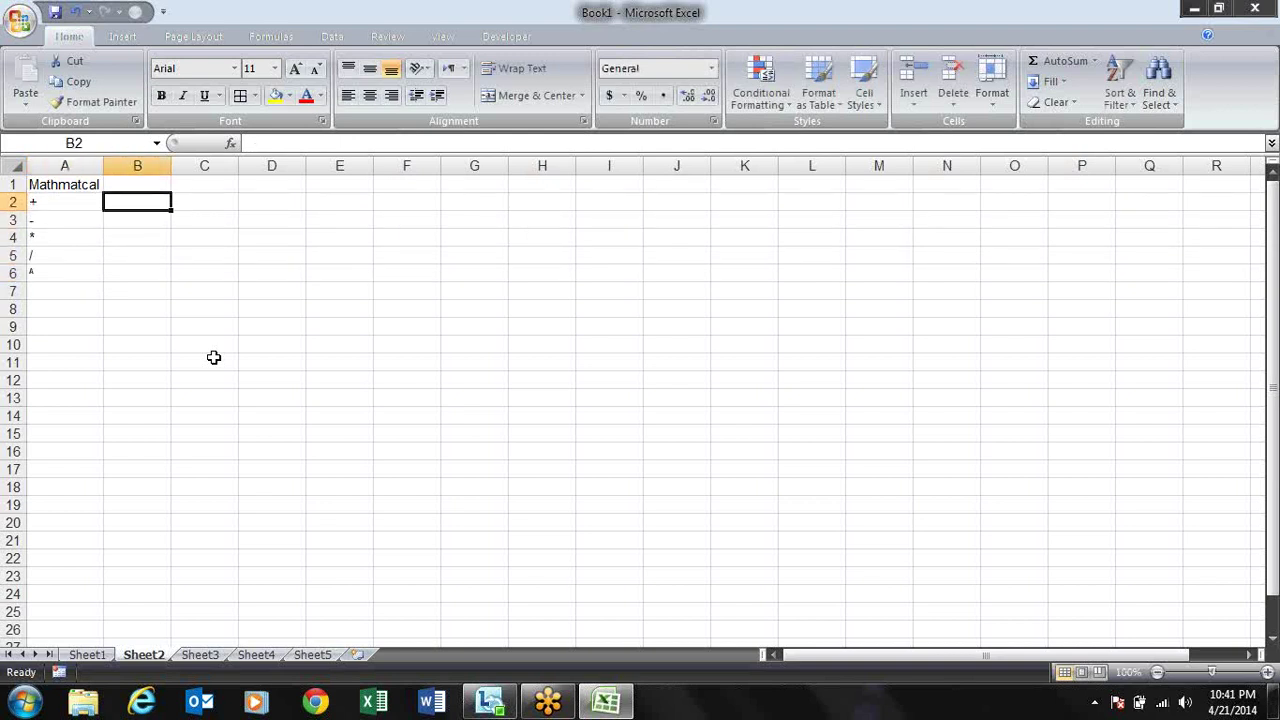
type("plus")
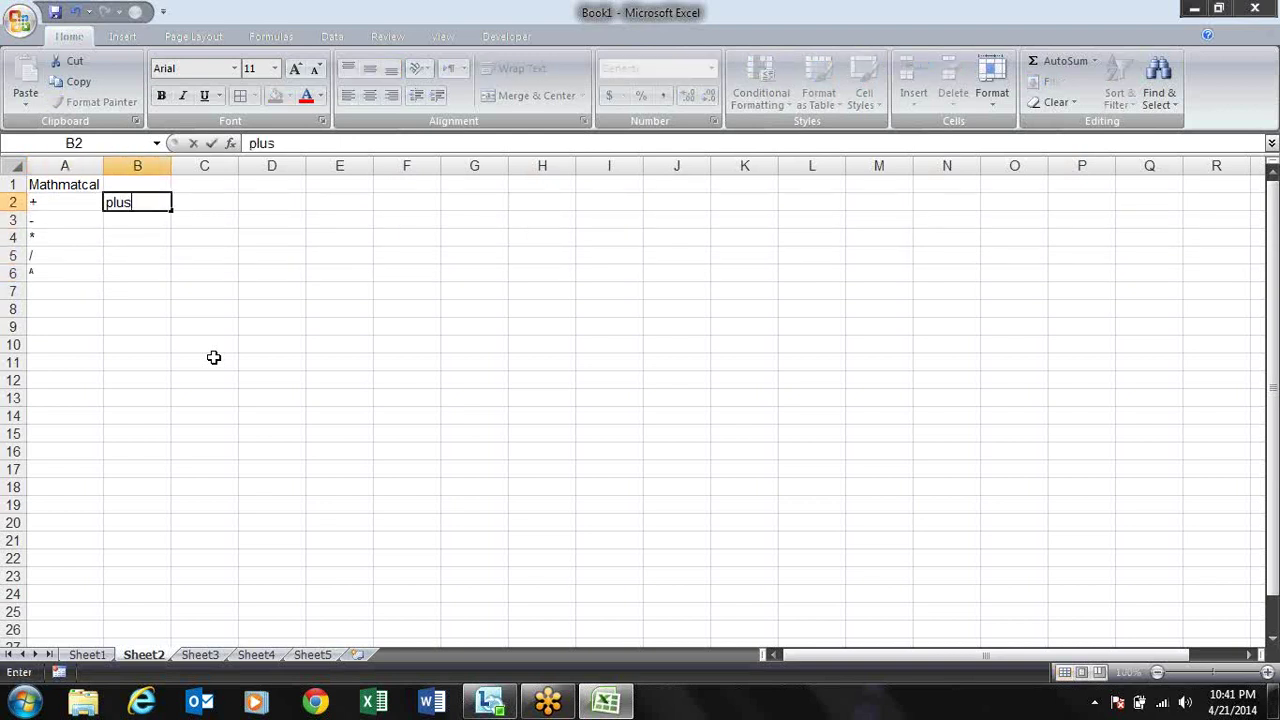
key("Return")
type("minus")
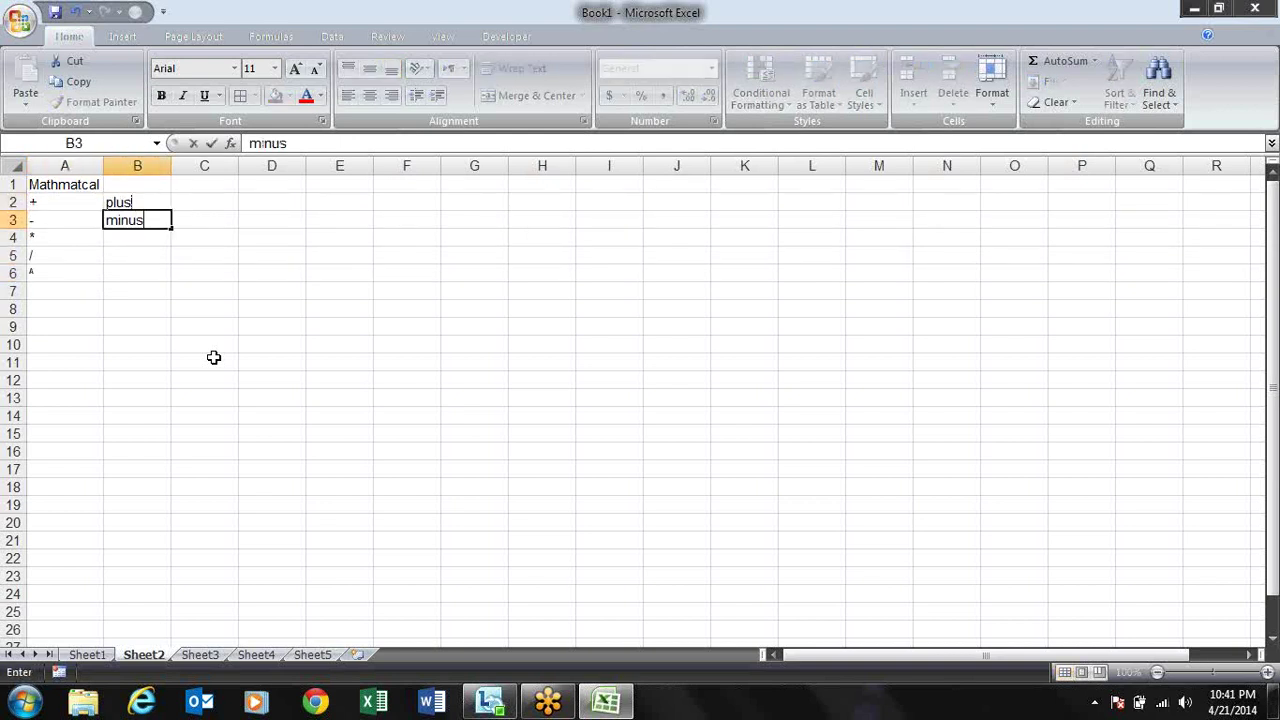
key("Return")
type("multi")
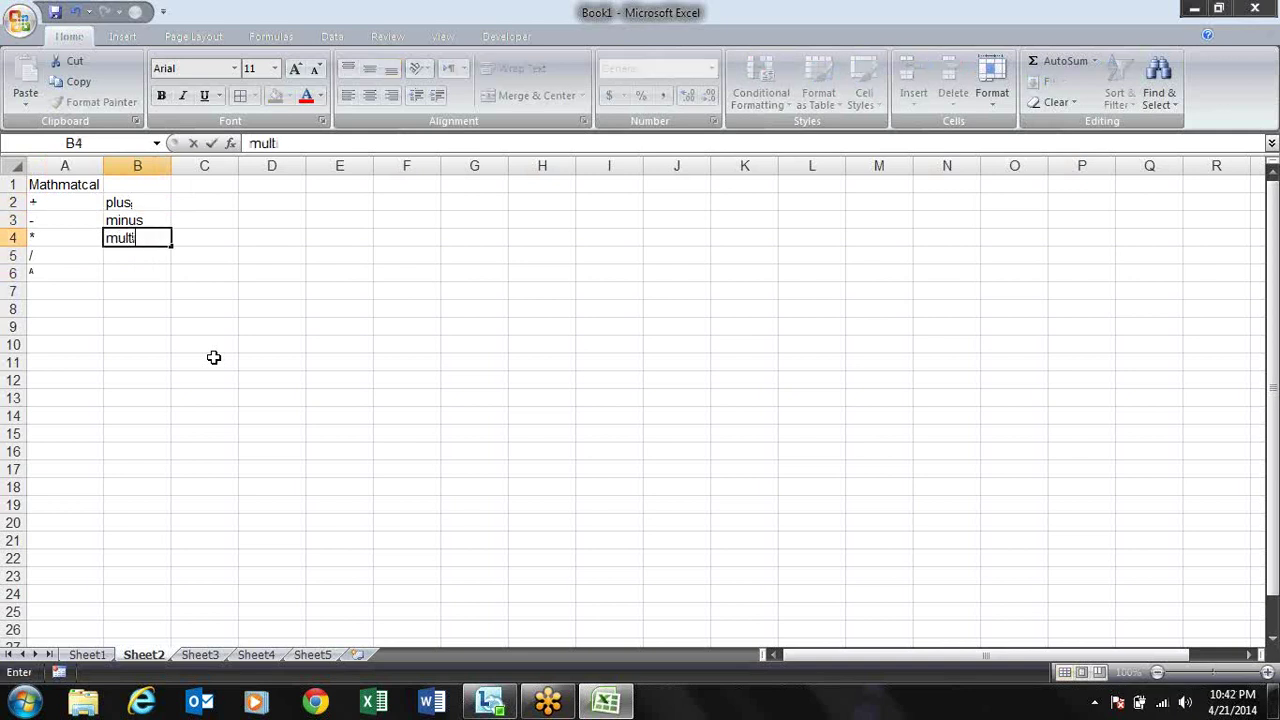
type("ply")
key("Return")
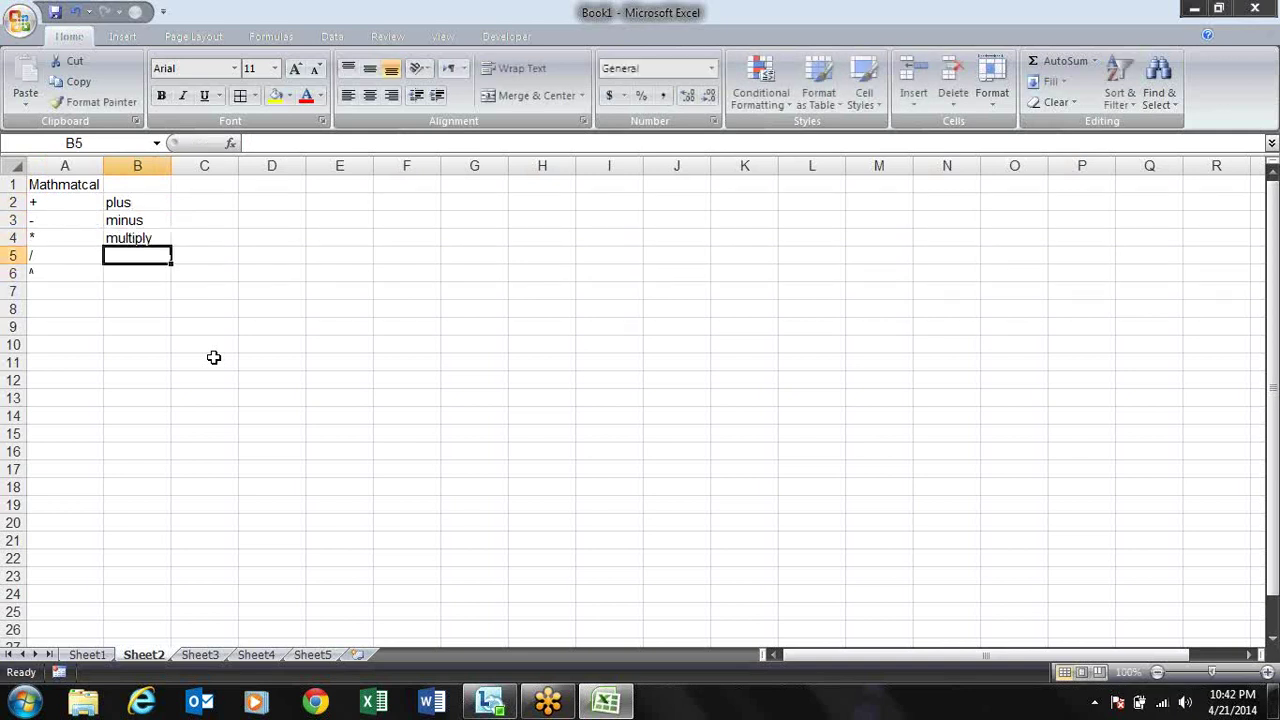
type("divide")
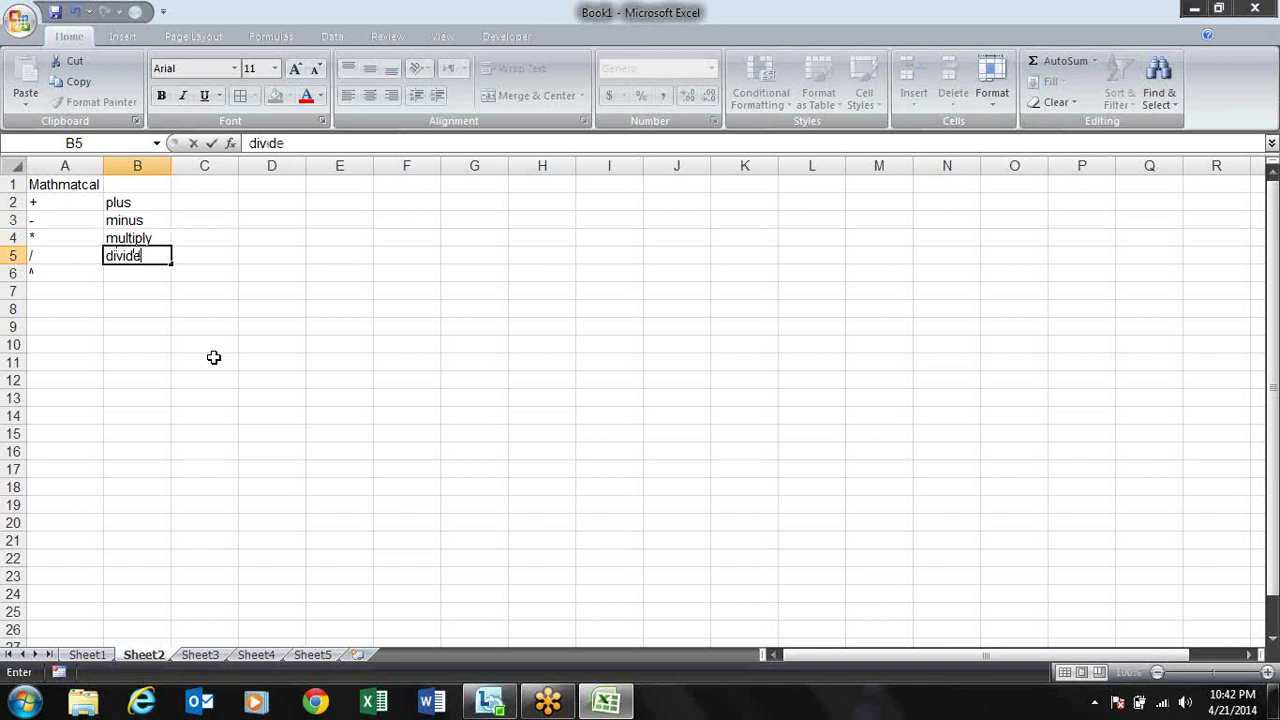
key("Return")
type("power")
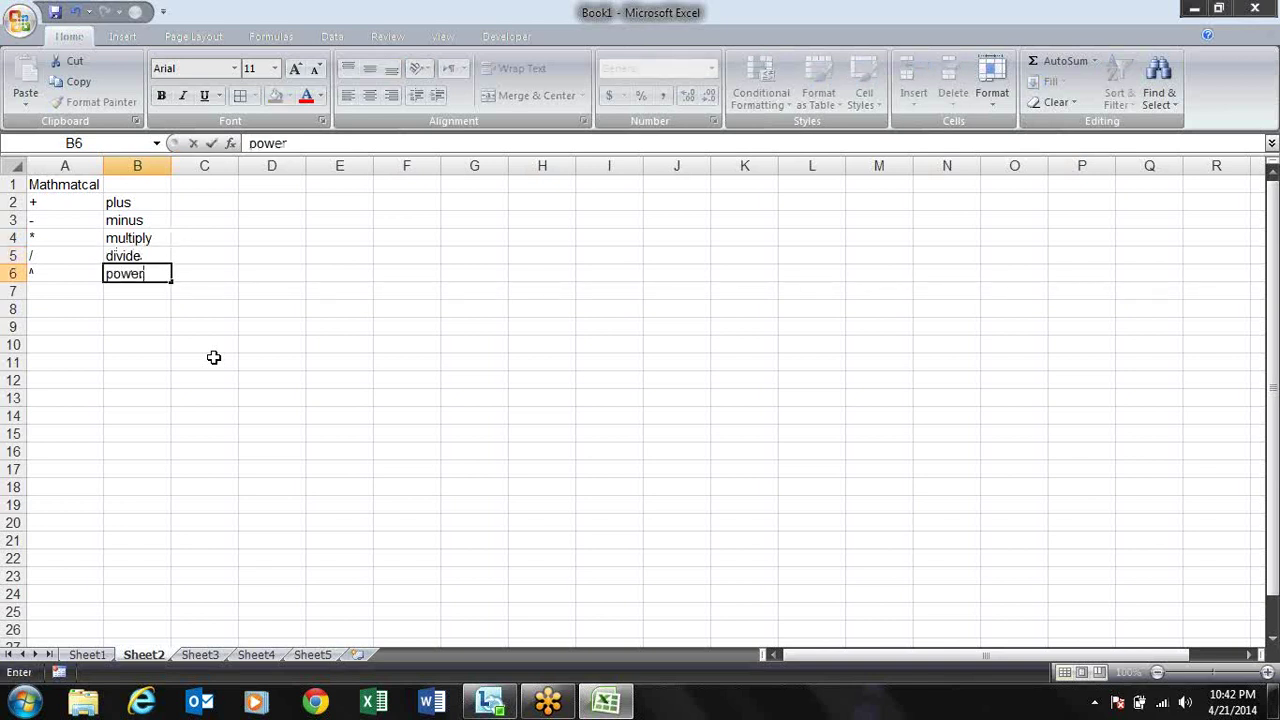
key("Return")
- Review the finished operator table by moving through columns A and B
key("Up")
key("Up")
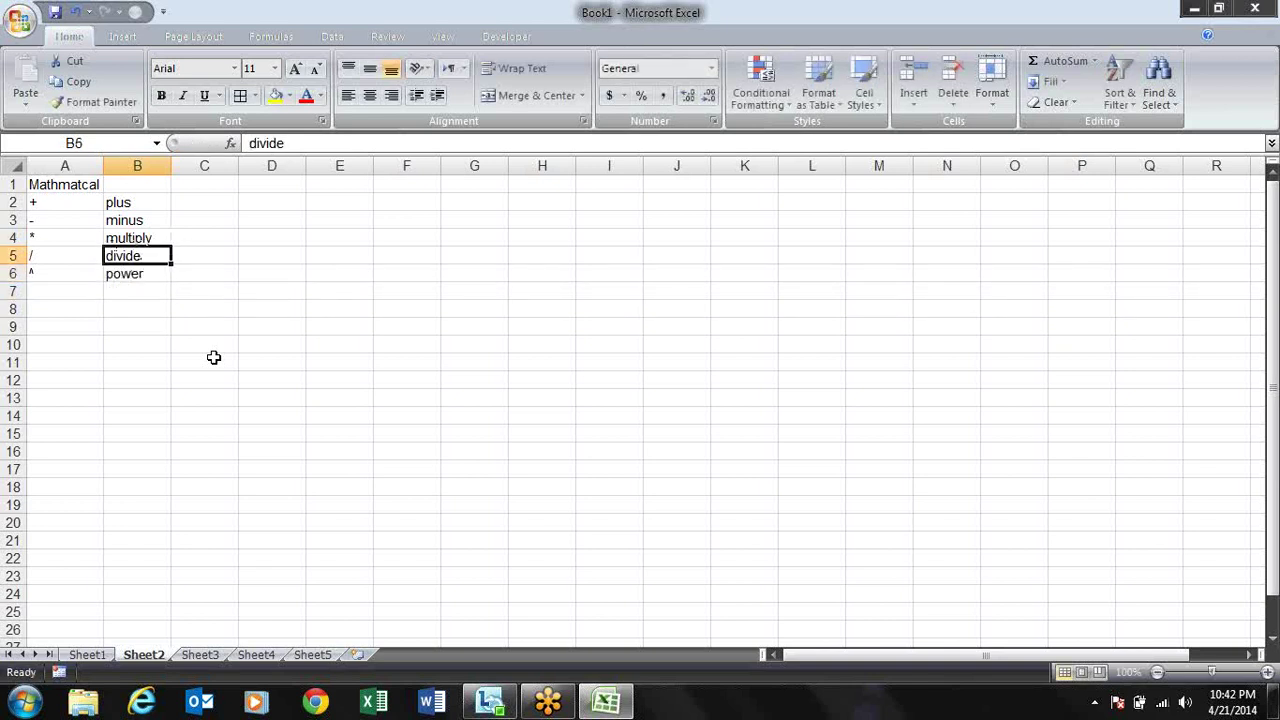
key("Up")
key("Up")
key("Up")
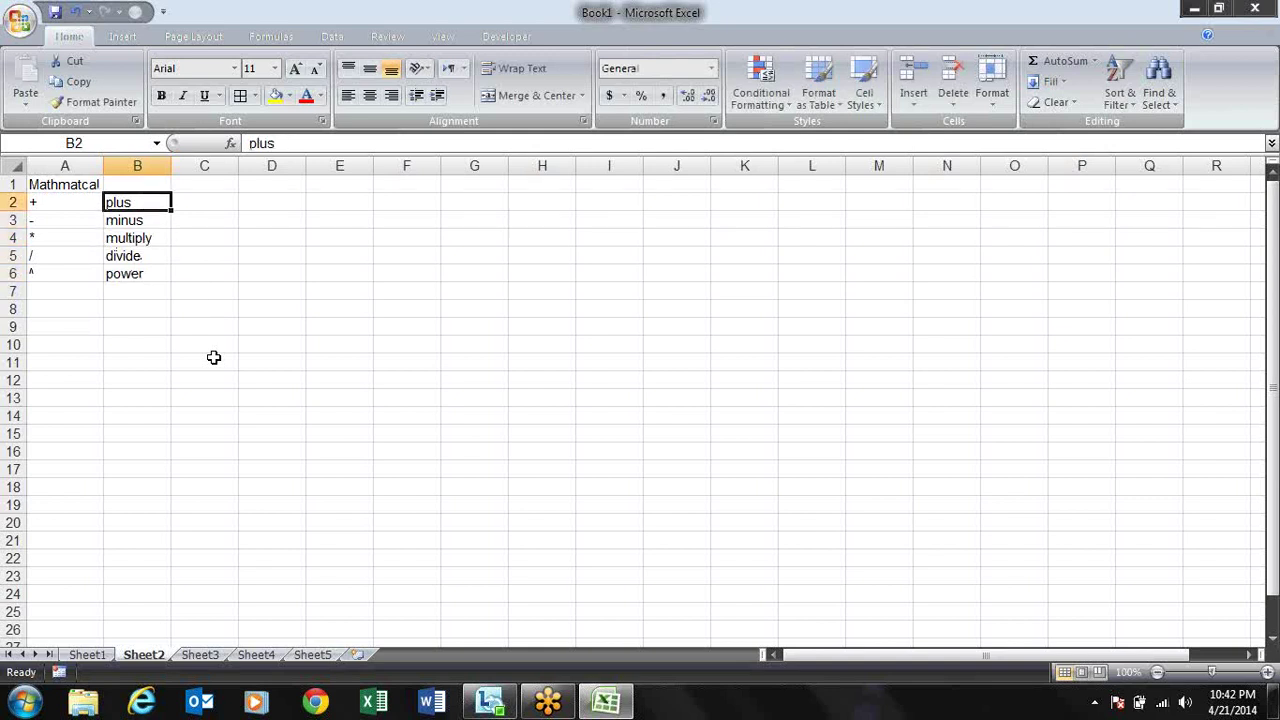
key("Left")
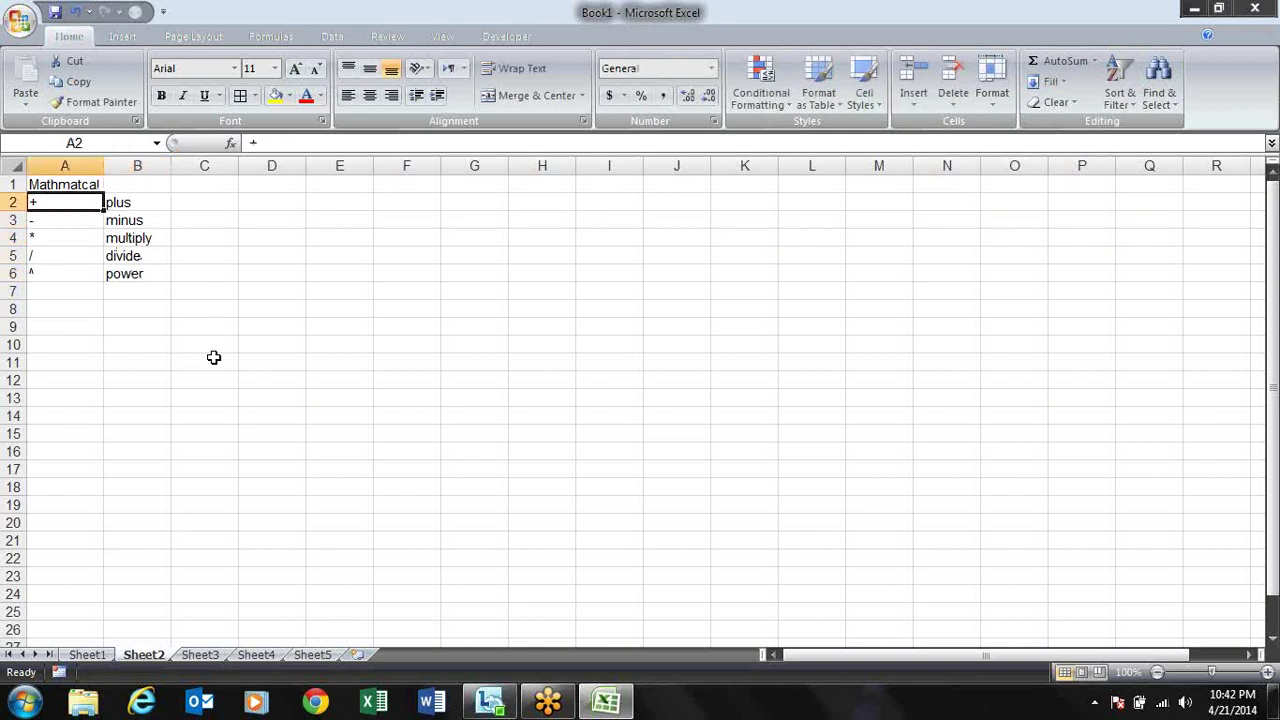
key("Down")
key("Down")
key("Down")
key("Down")
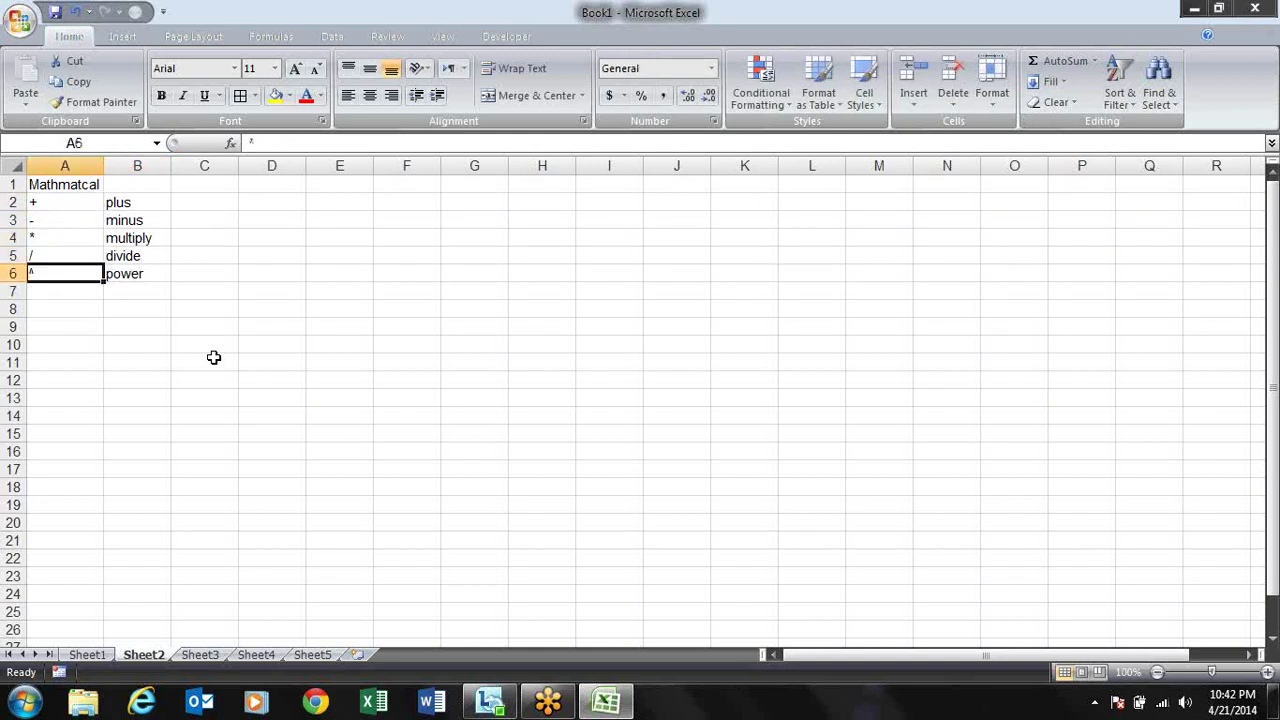
key("Up")
key("Up")
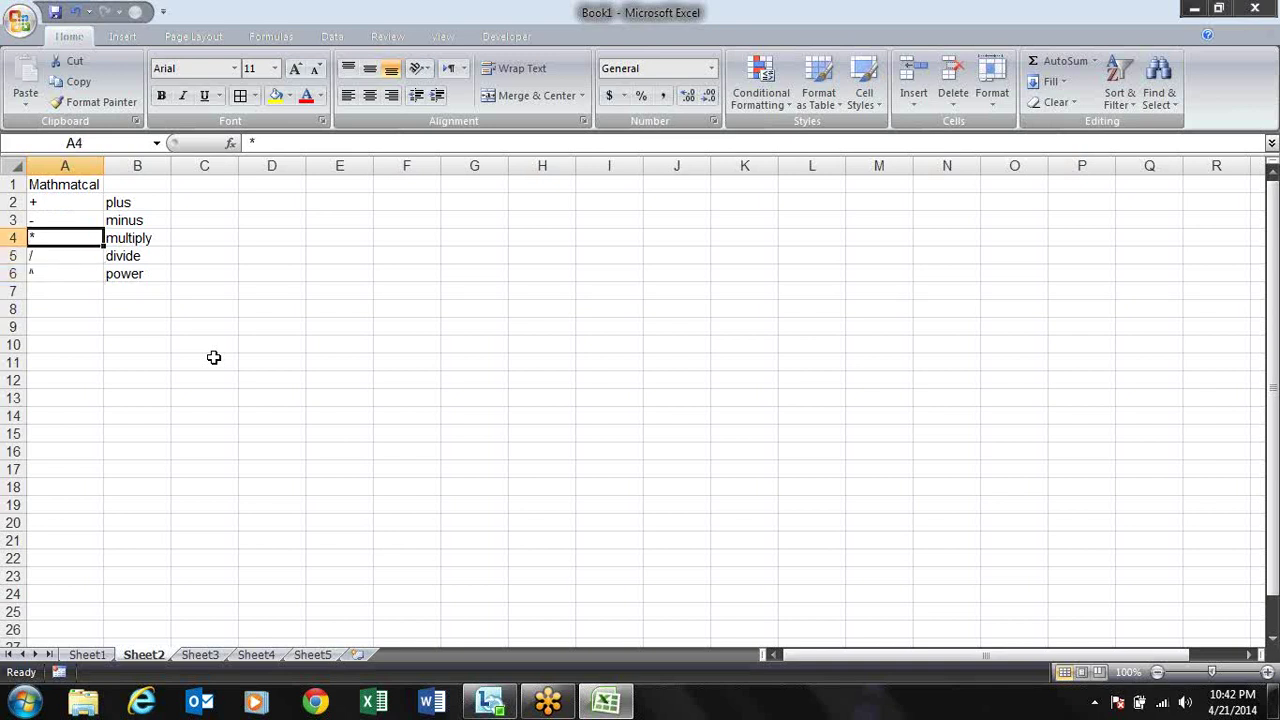
key("Up")
key("Up")
key("Up")
key("Right")
key("Right")
key("Right")
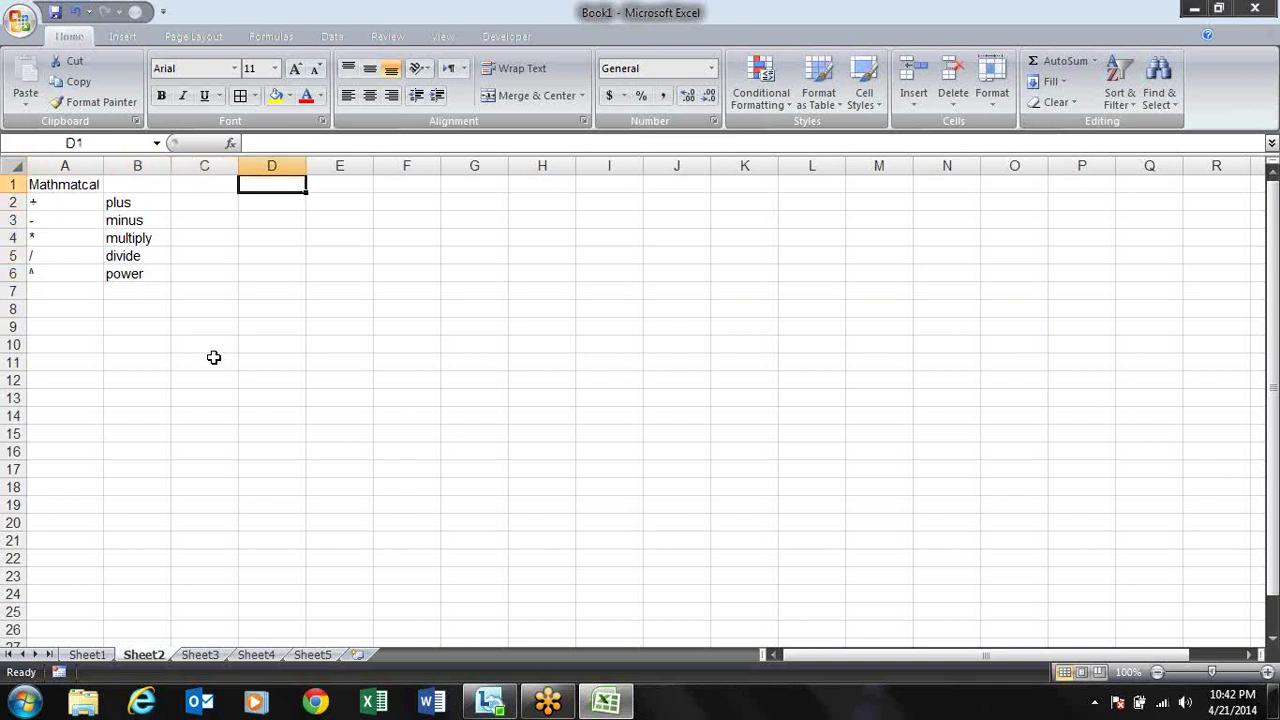
- Head column D with 'start' and list the symbols =, + and - in D2:D4
type("ss")
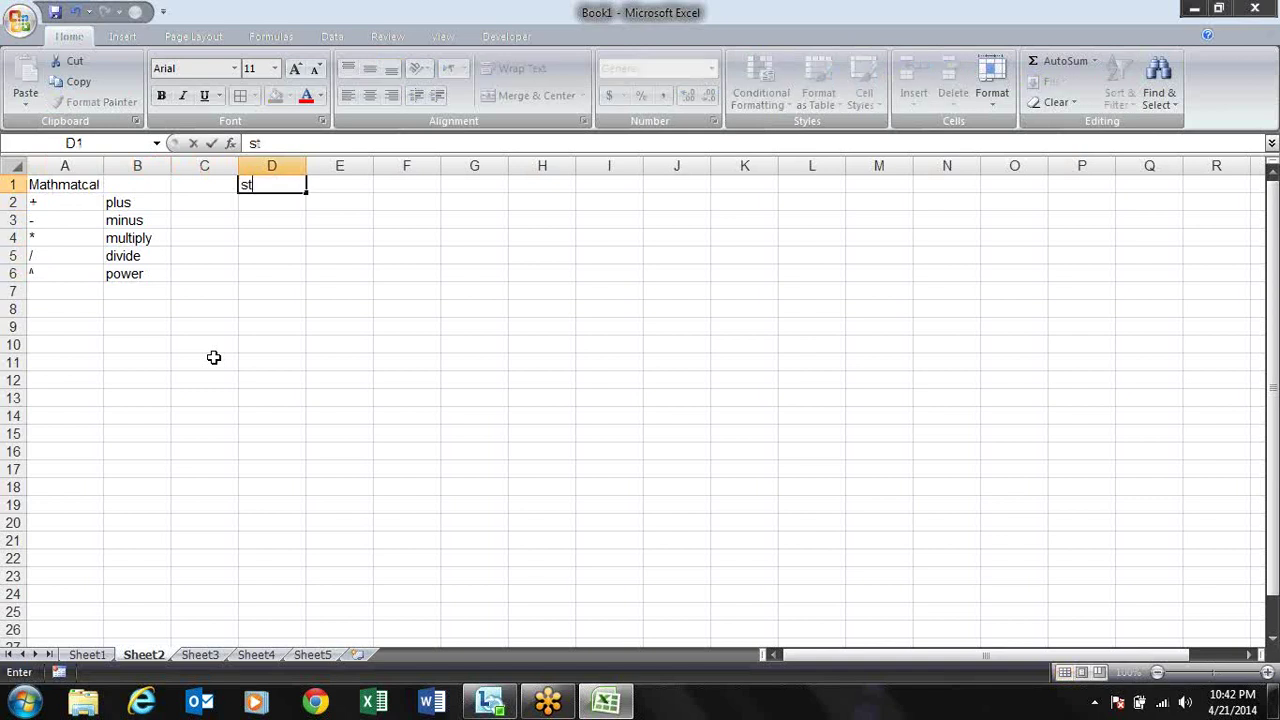
key("BackSpace")
key("BackSpace")
type("sta")
type("rt")
key("Return")
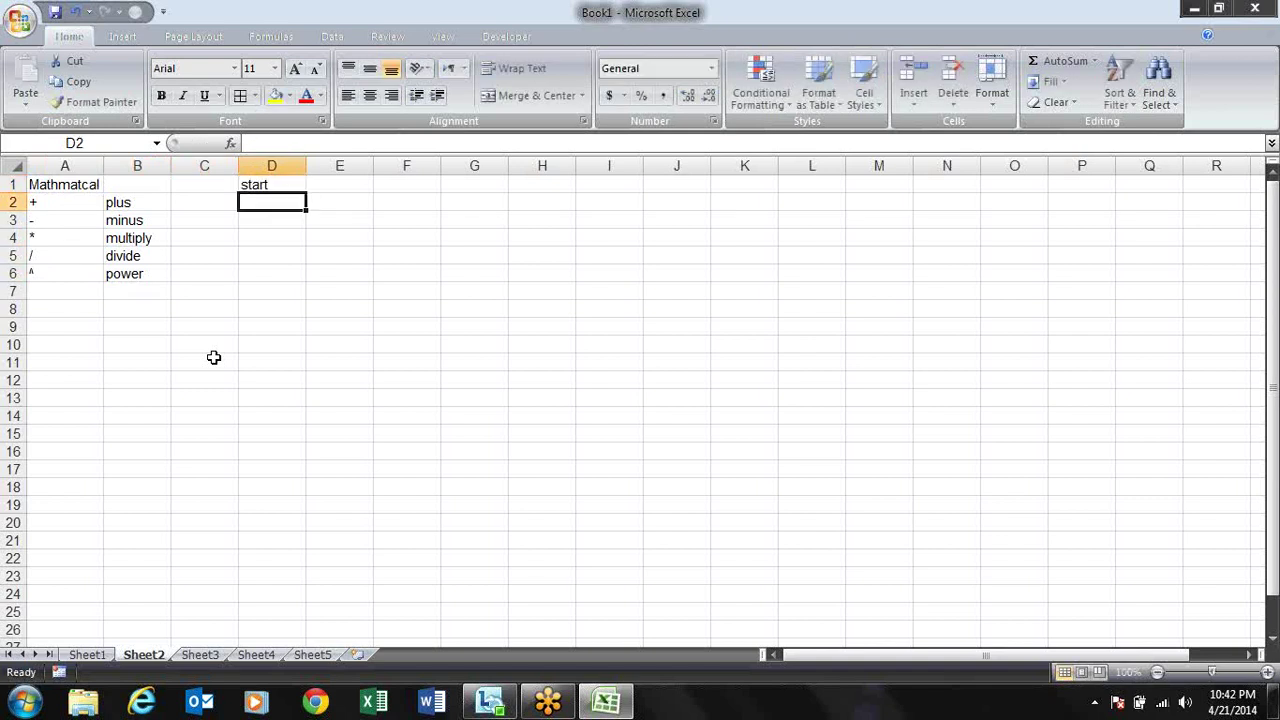
type("=")
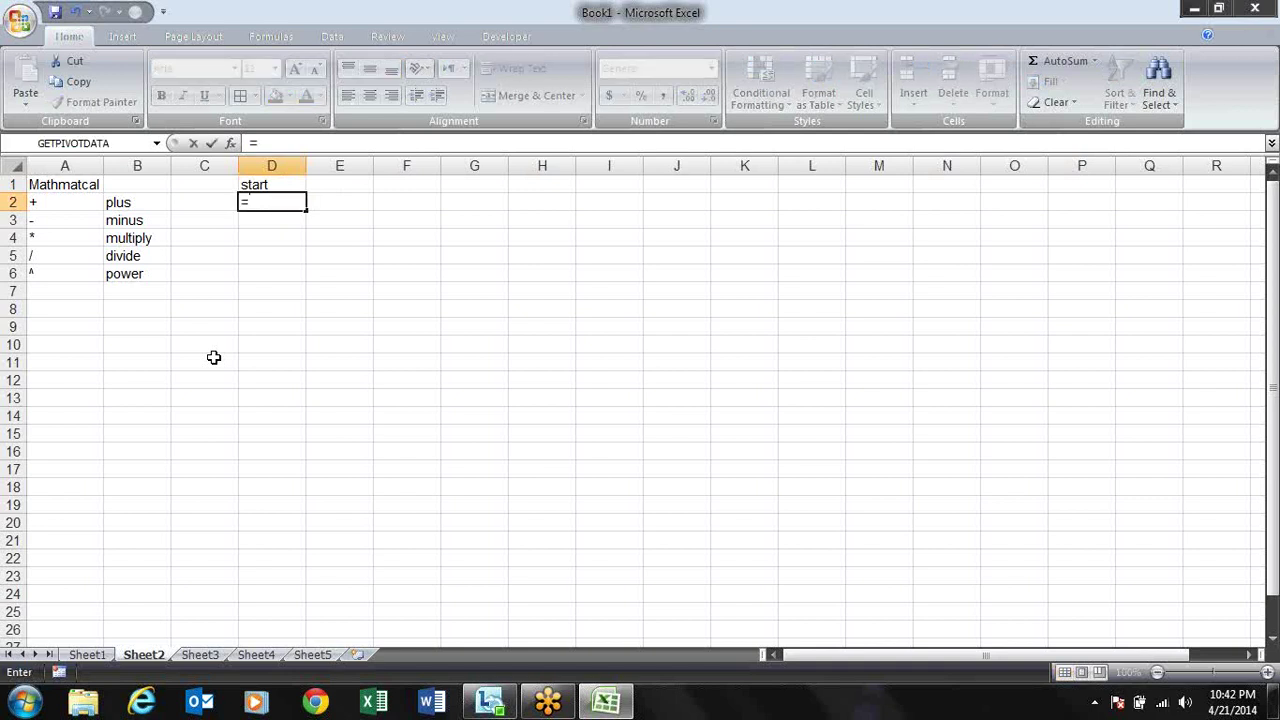
key("Return")
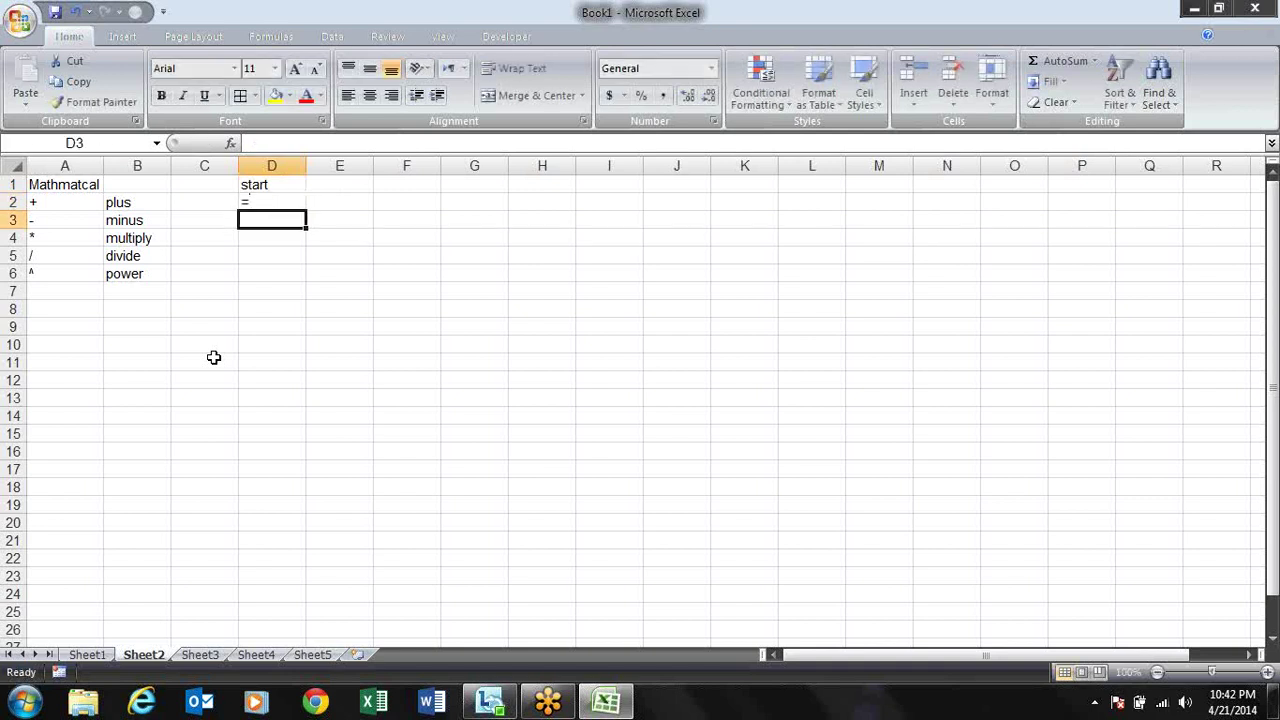
type("-")
key("Escape")
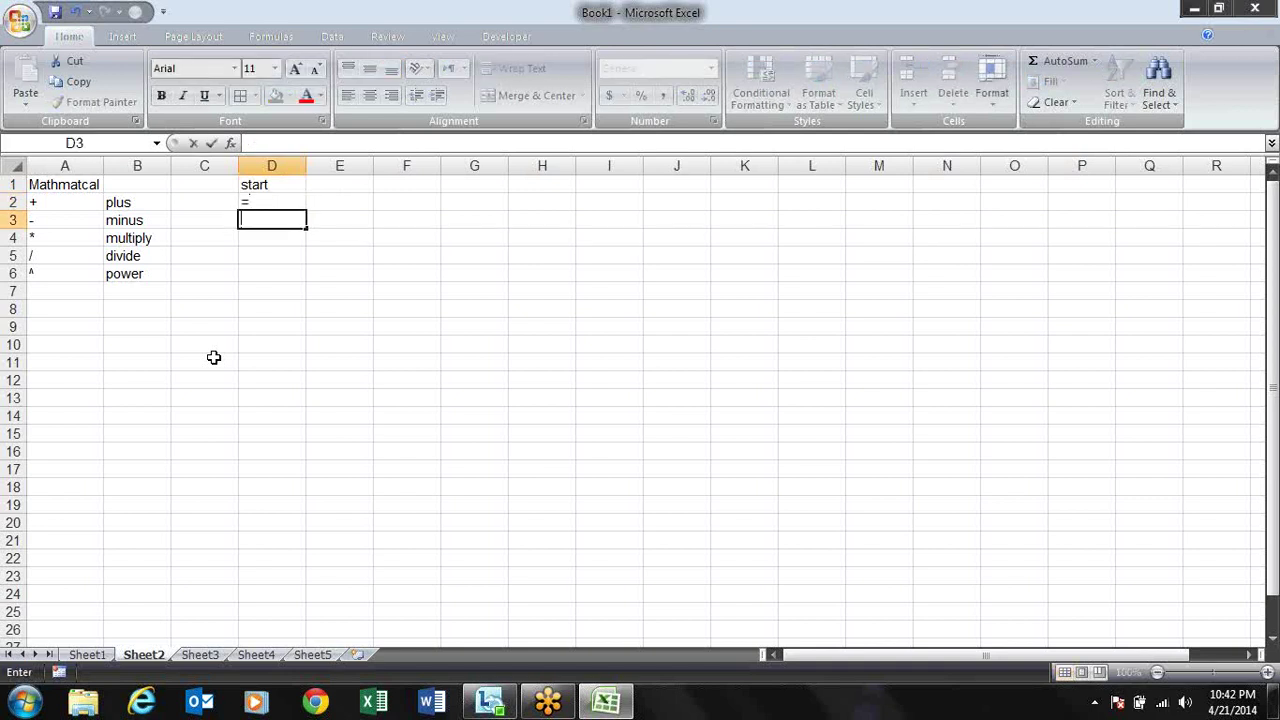
type("+")
key("Return")
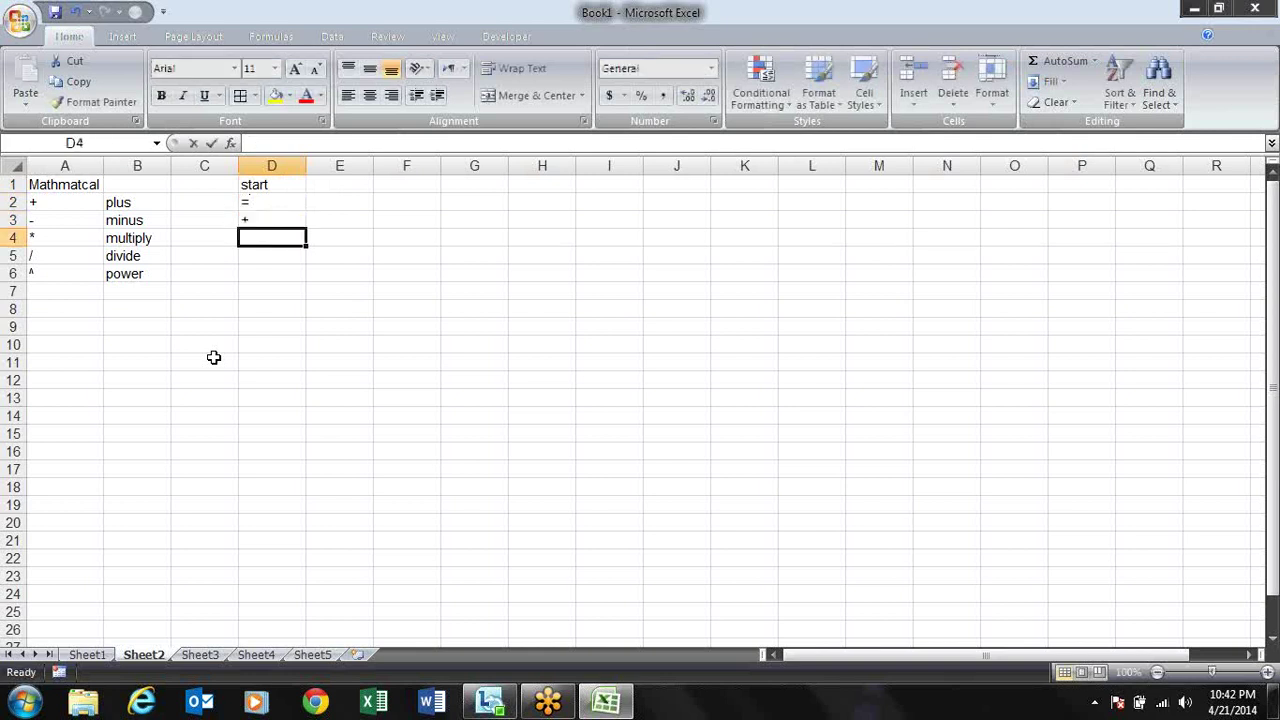
type("=")
key("BackSpace")
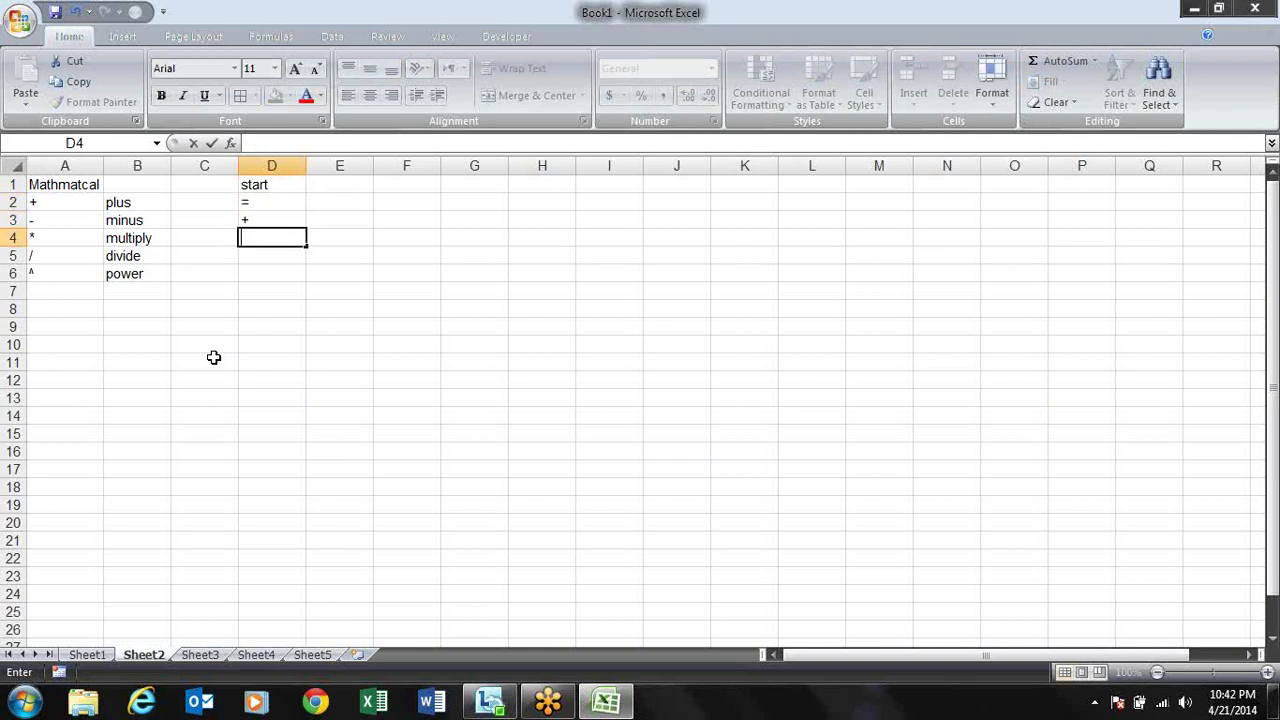
type("-")
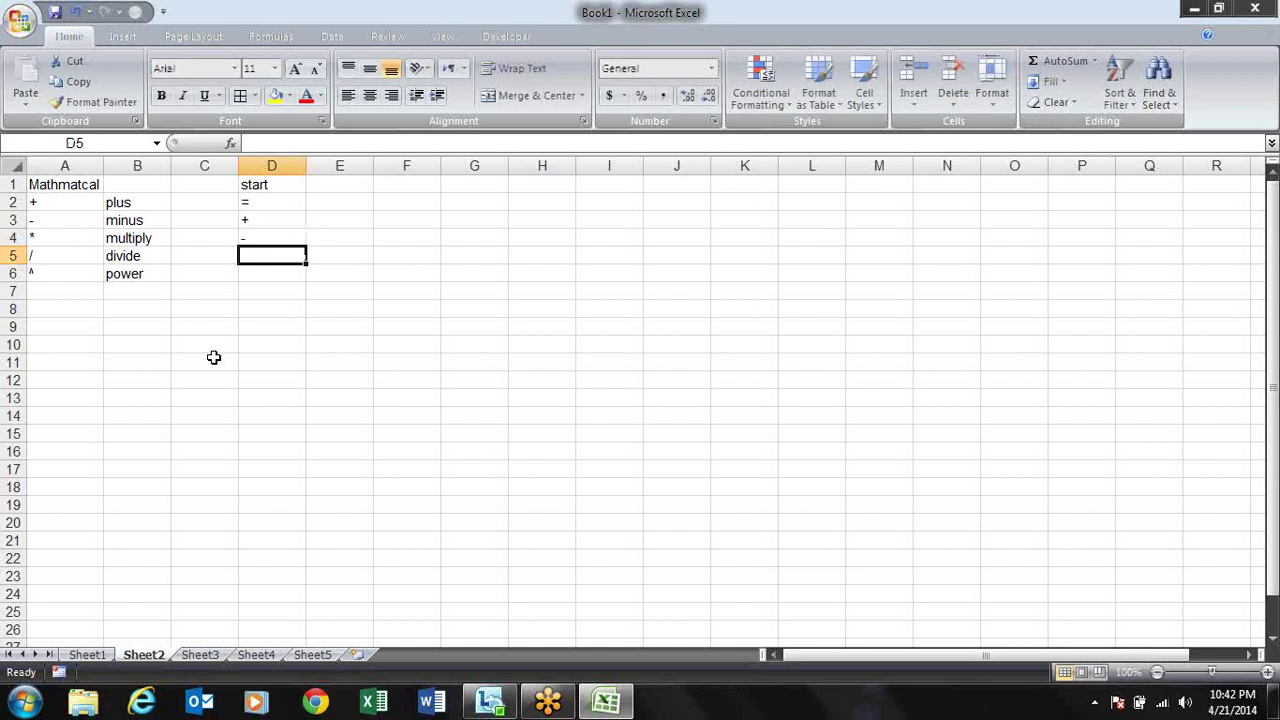
key("Up")
key("Up")
key("Up")
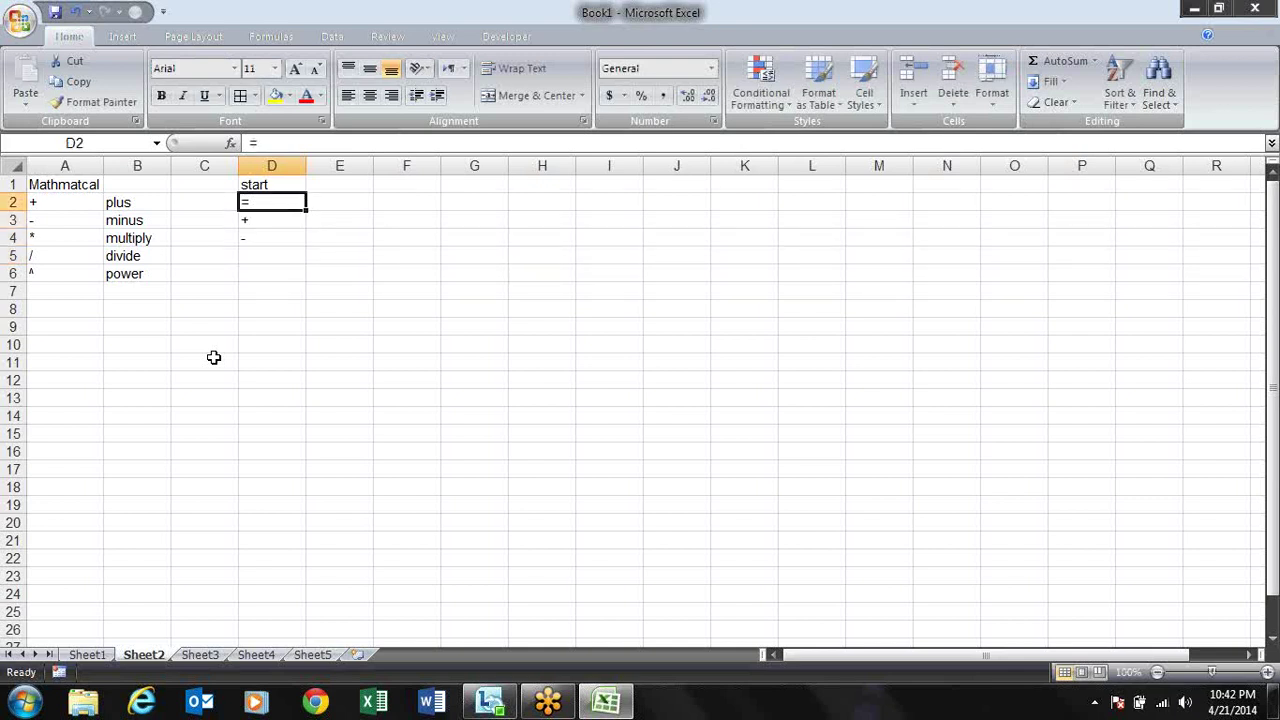
- Enter the formula =-D7 in cell E3
key("ctrl+b")
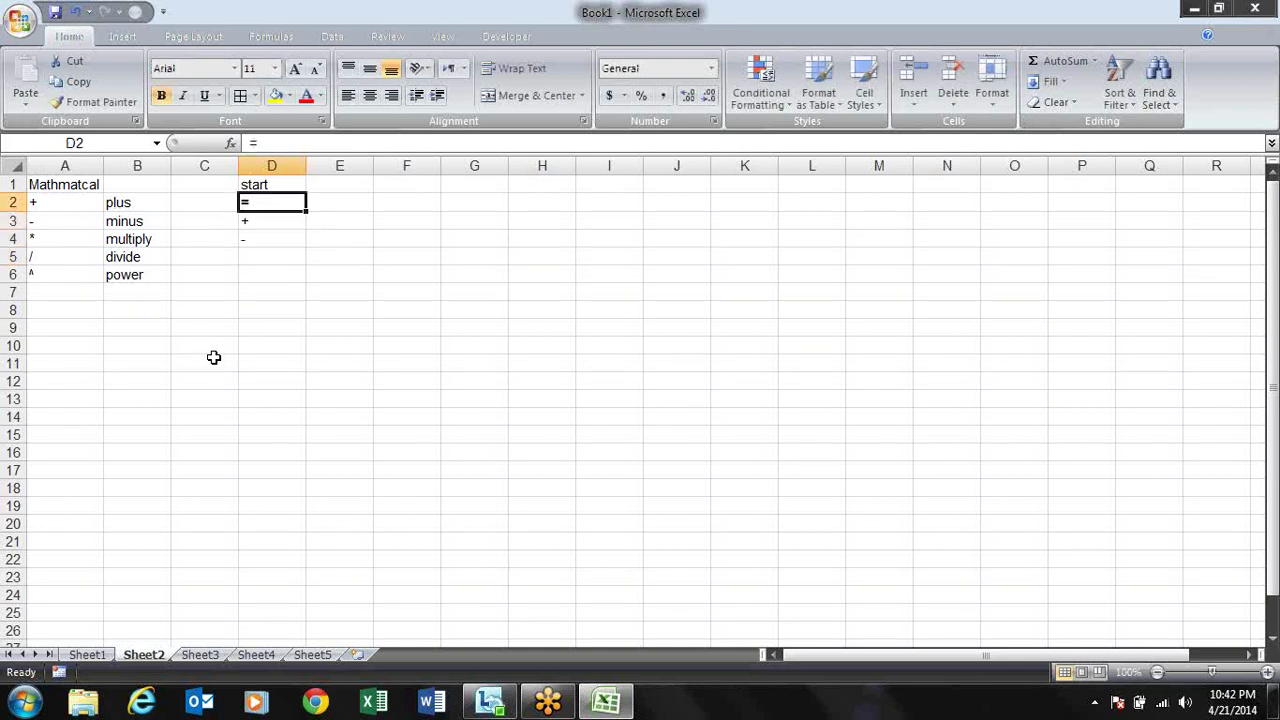
key("Right")
key("Left")
key("Down")
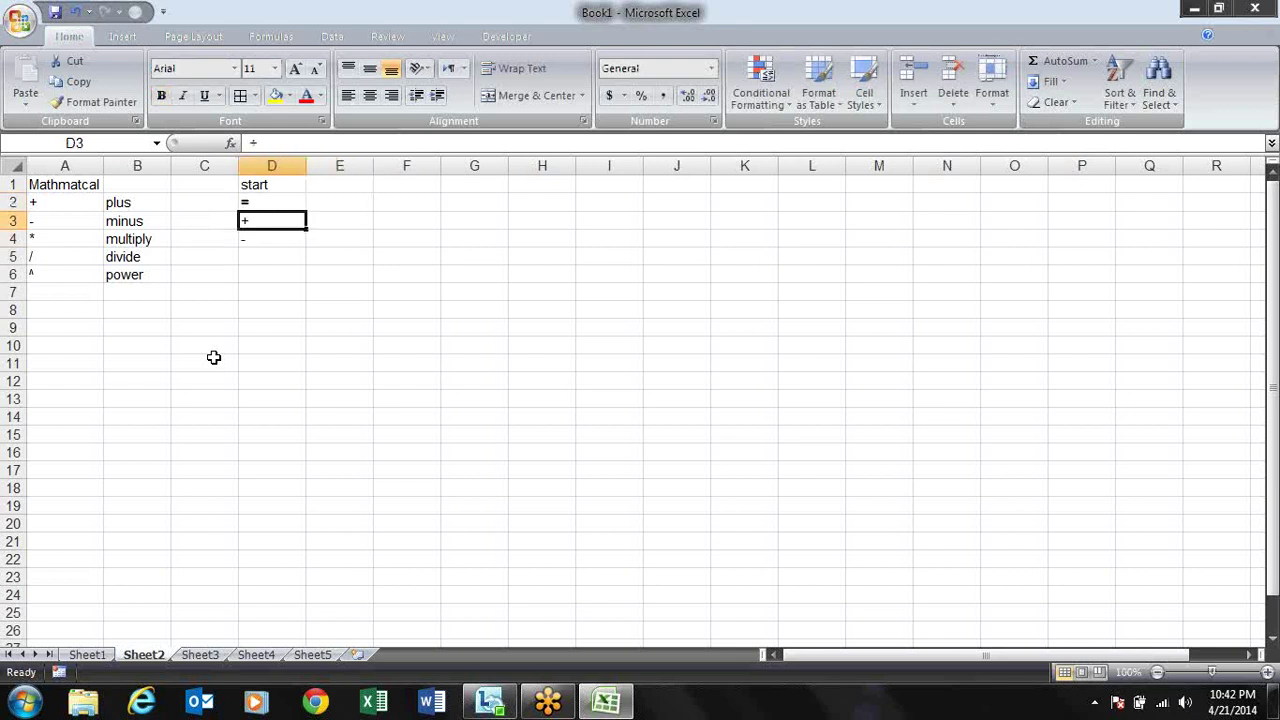
key("Down")
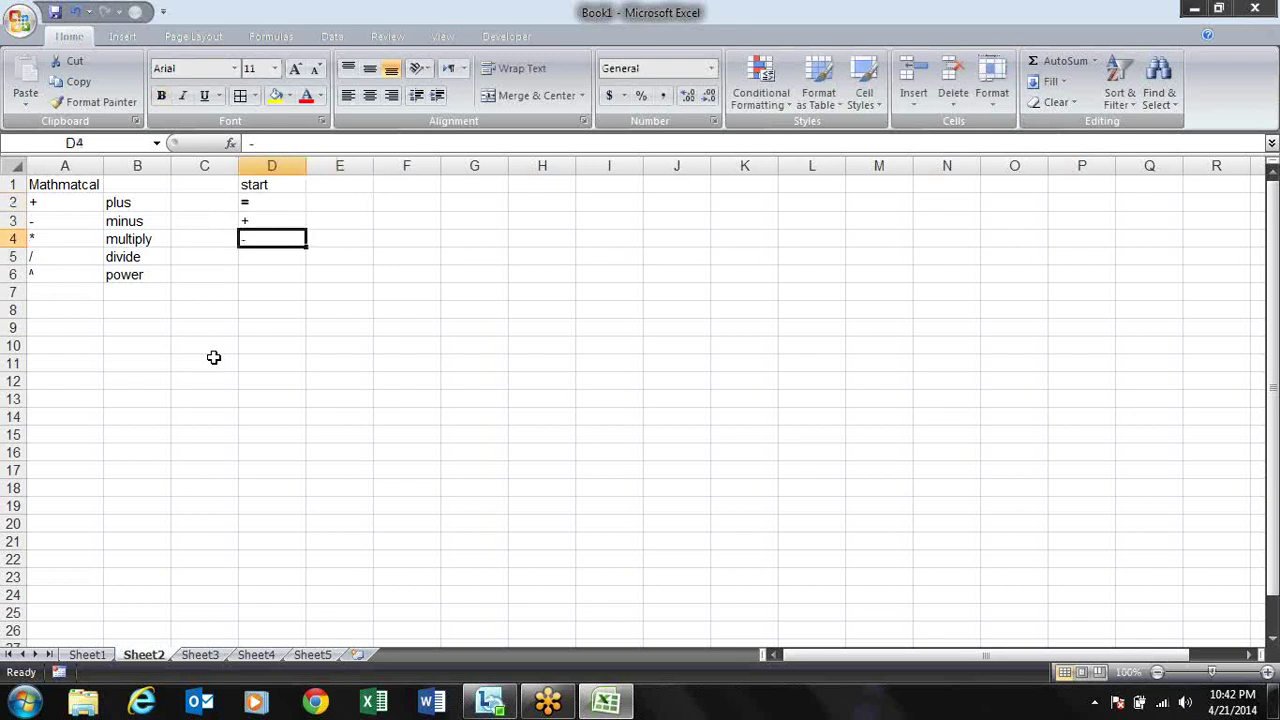
key("Up")
key("Right")
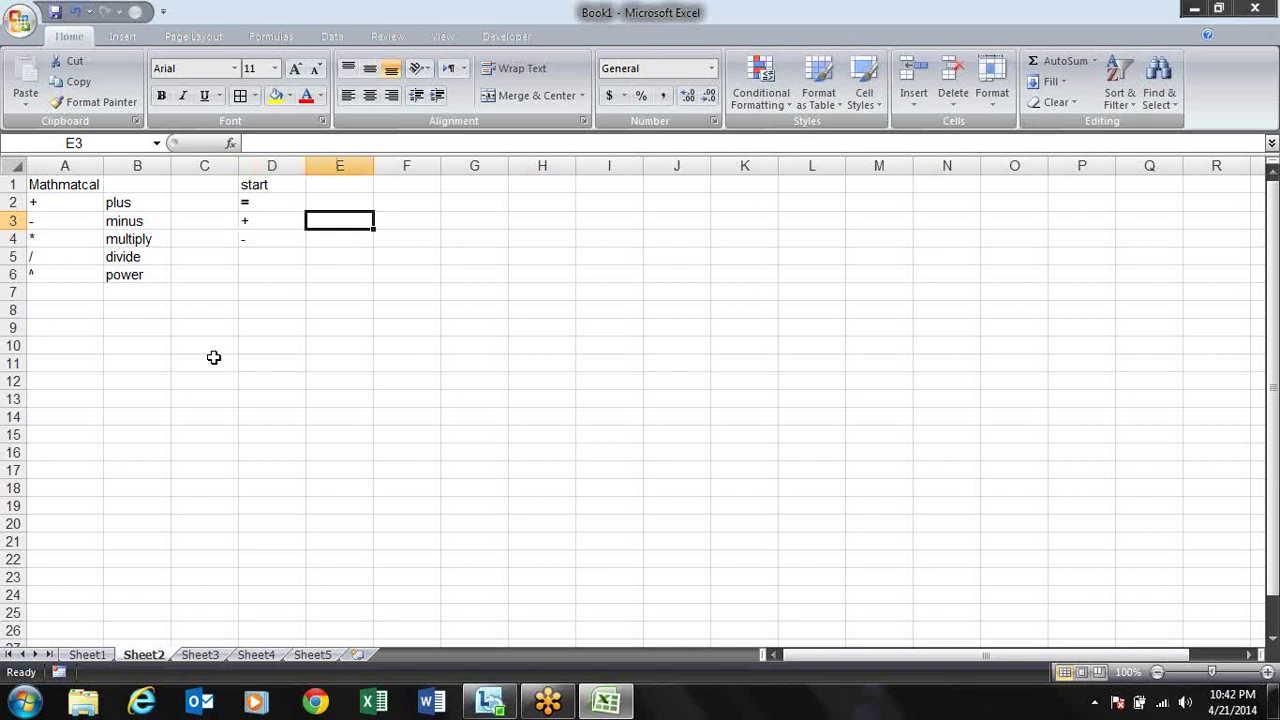
type("-")
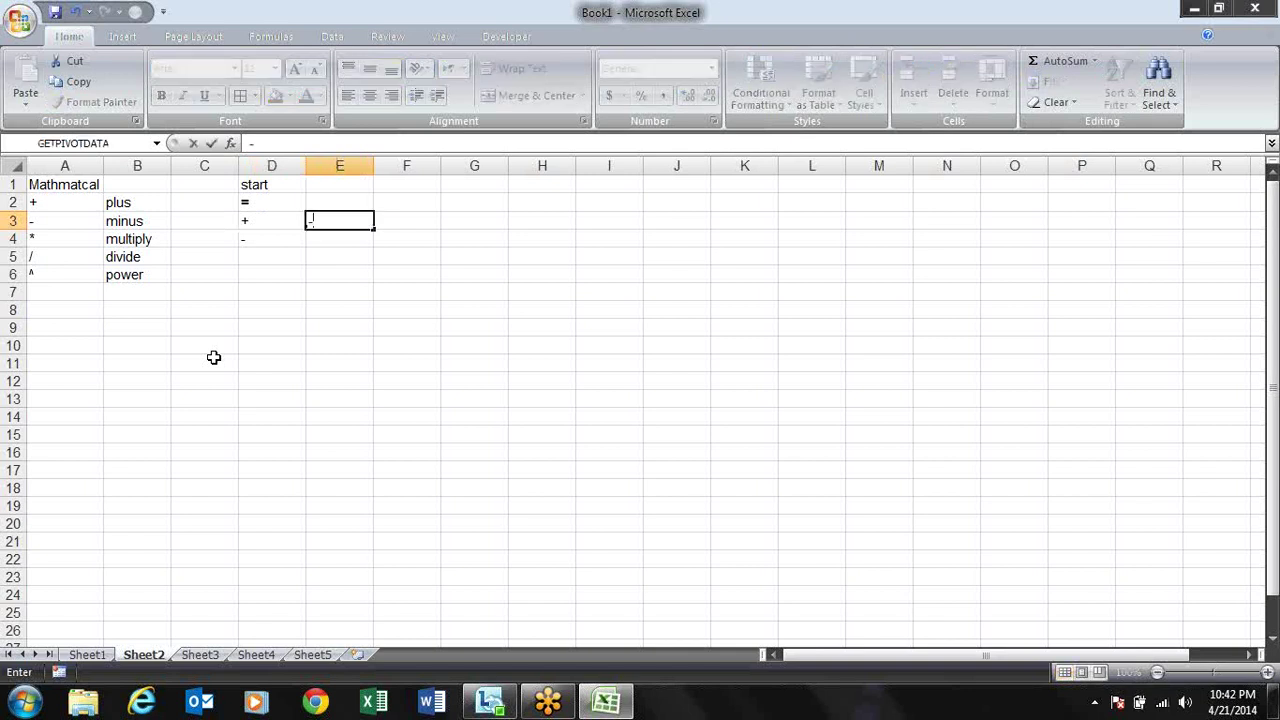
left_click(253, 294)
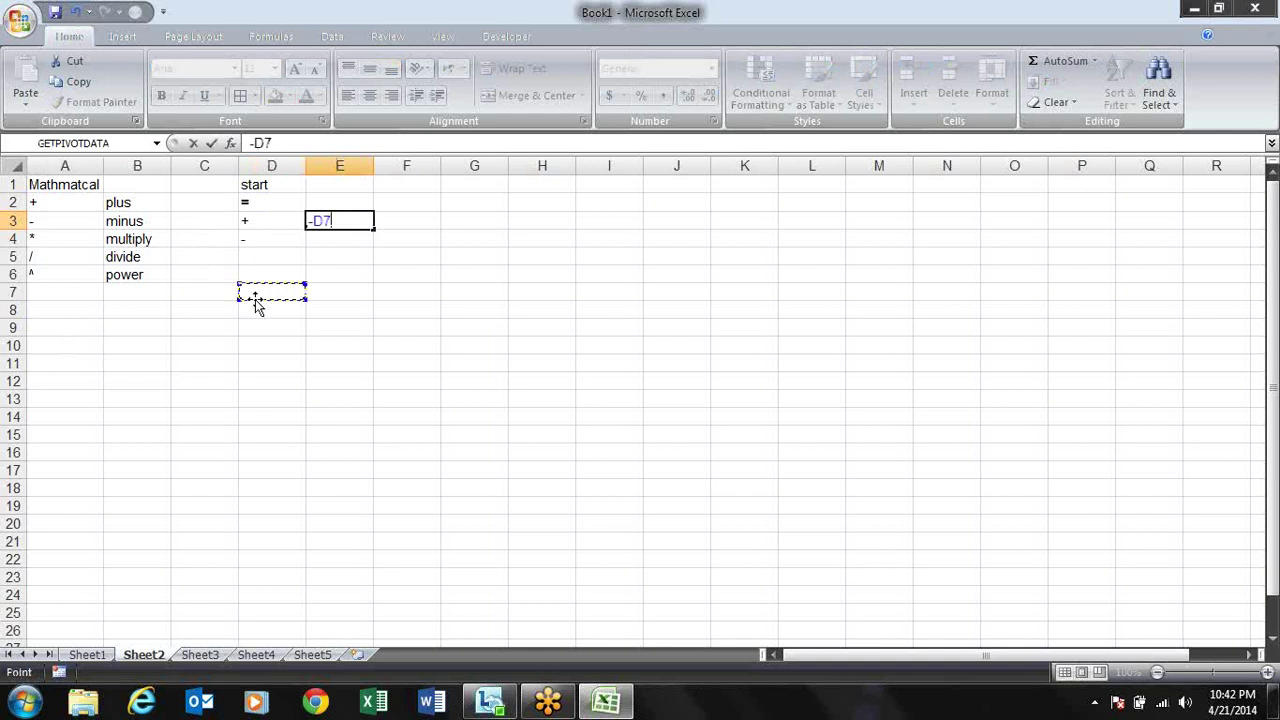
key("Return")
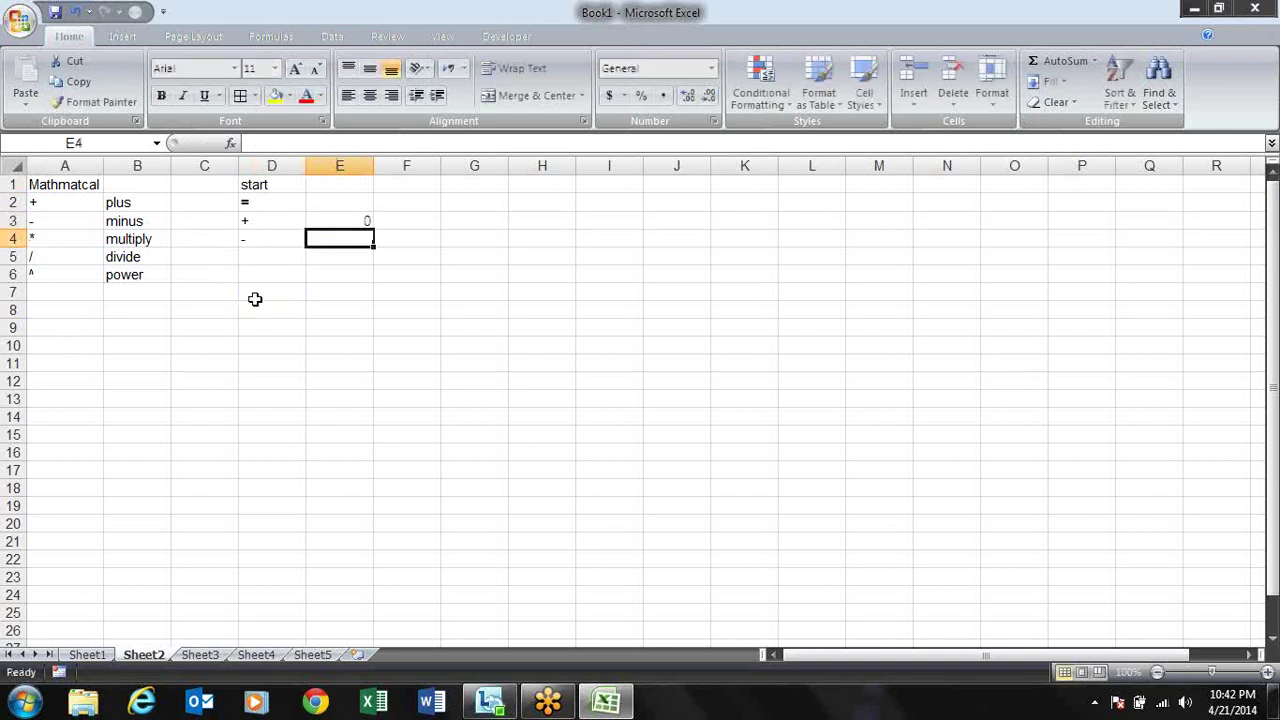
- Test the E3 formula by entering 12 in D7, then clear the test value
key("Down")
key("Down")
key("Down")
left_click(255, 298)
type("1")
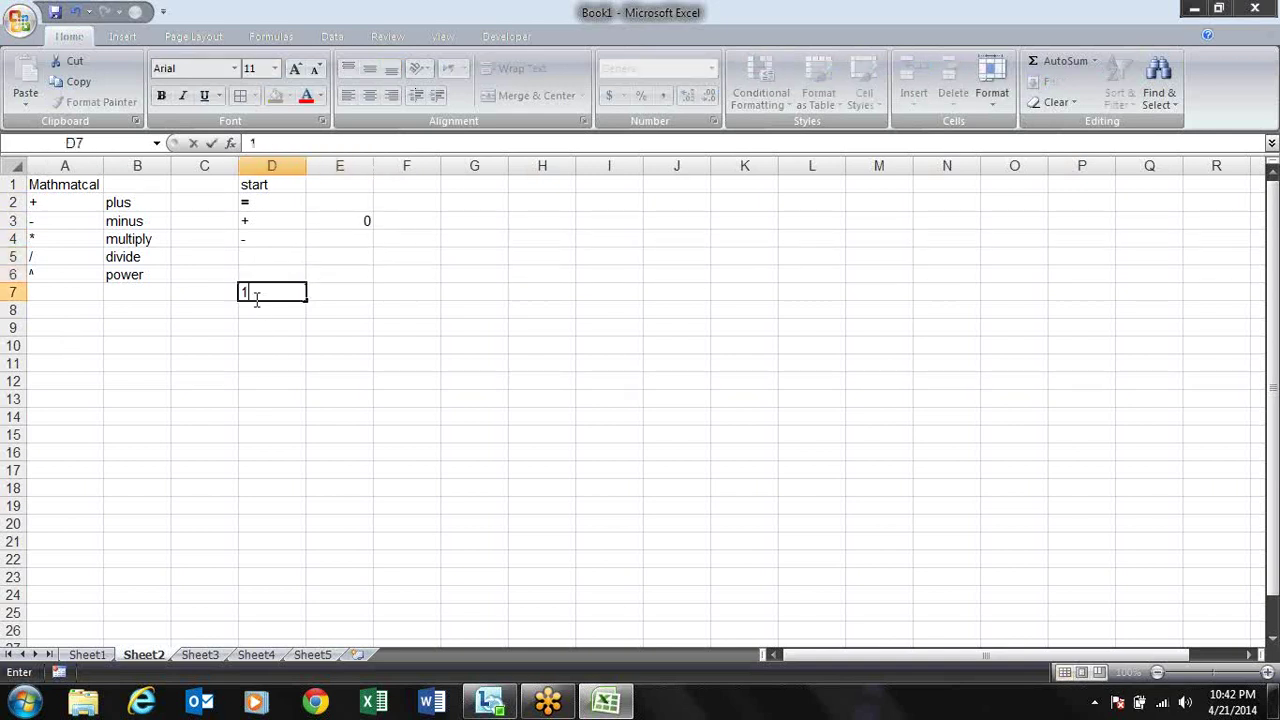
type("2")
key("Return")
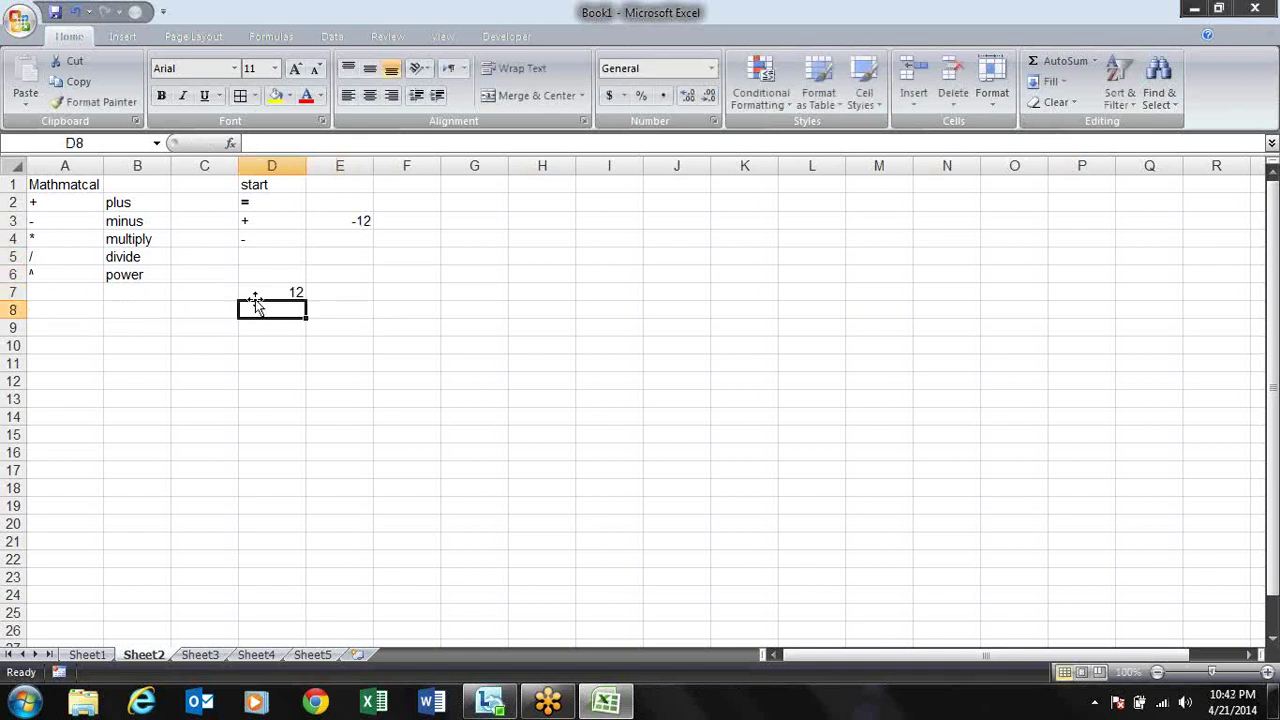
key("Right")
key("Left")
left_click(255, 297)
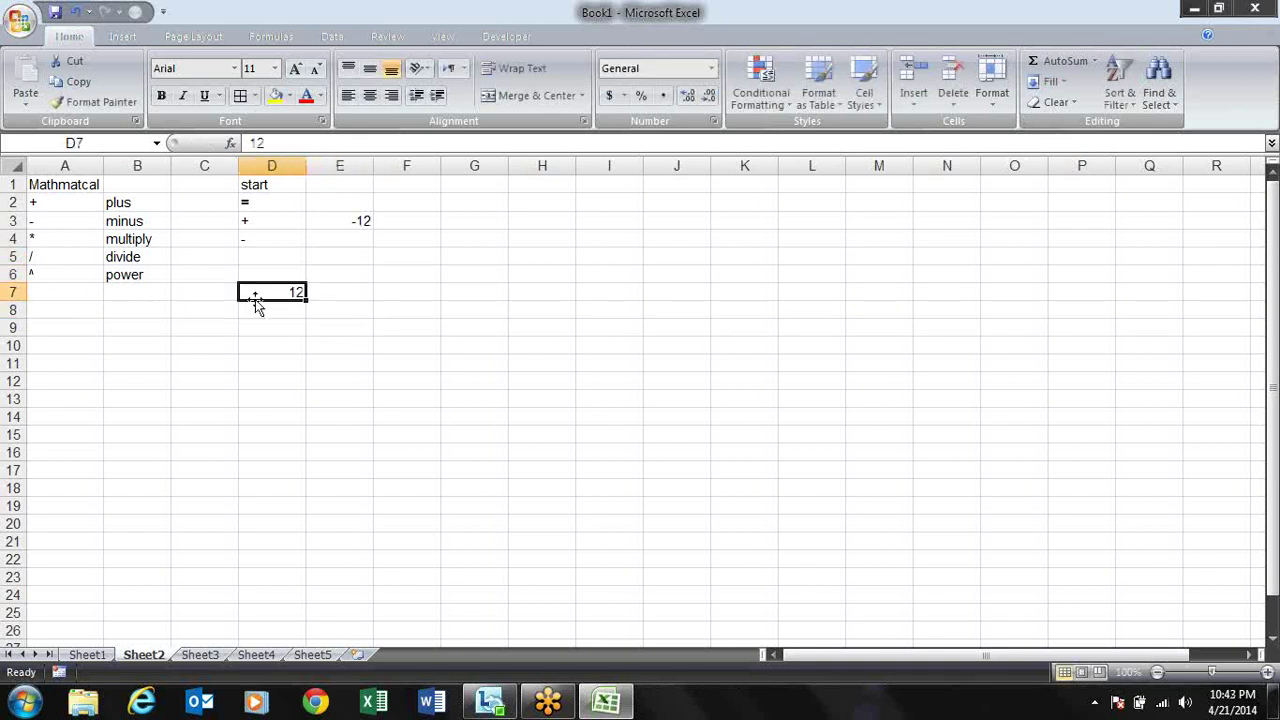
key("Delete")
key("Up")
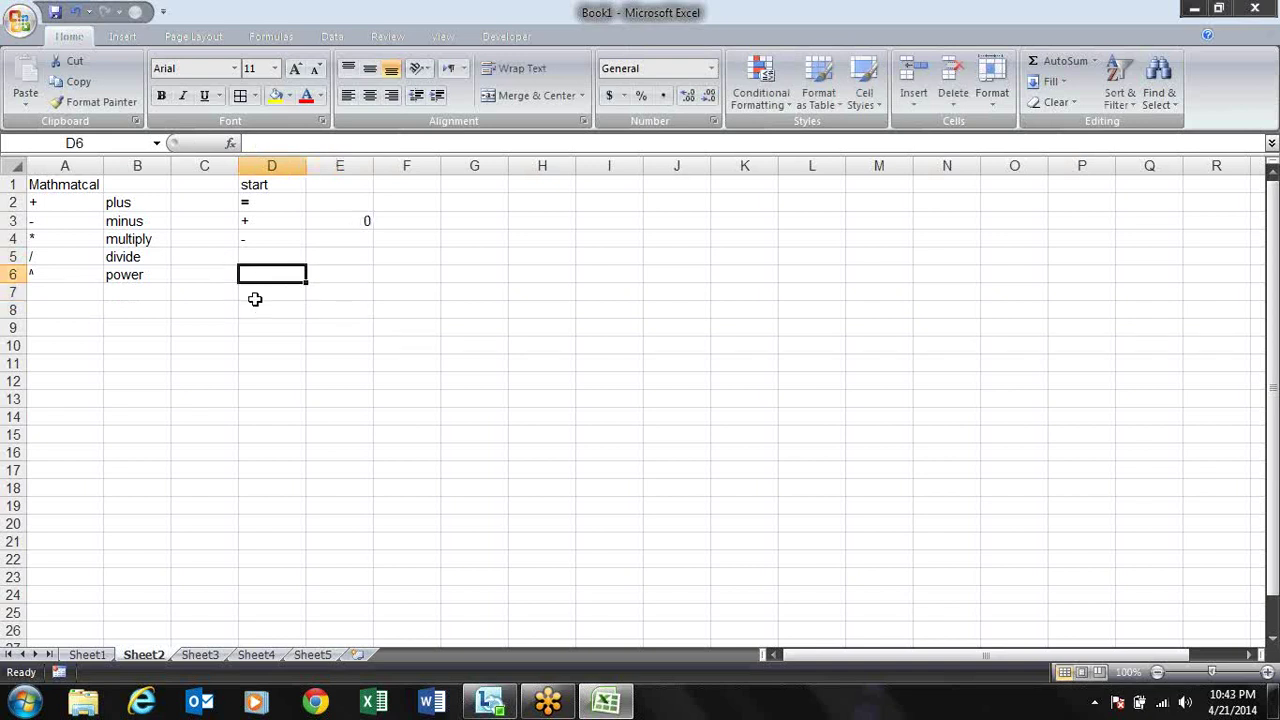
key("Up")
key("Up")
- Delete E3's test formula and label E2:E4 as equal, plus and minus
key("Up")
key("Right")
key("Delete")
key("Up")
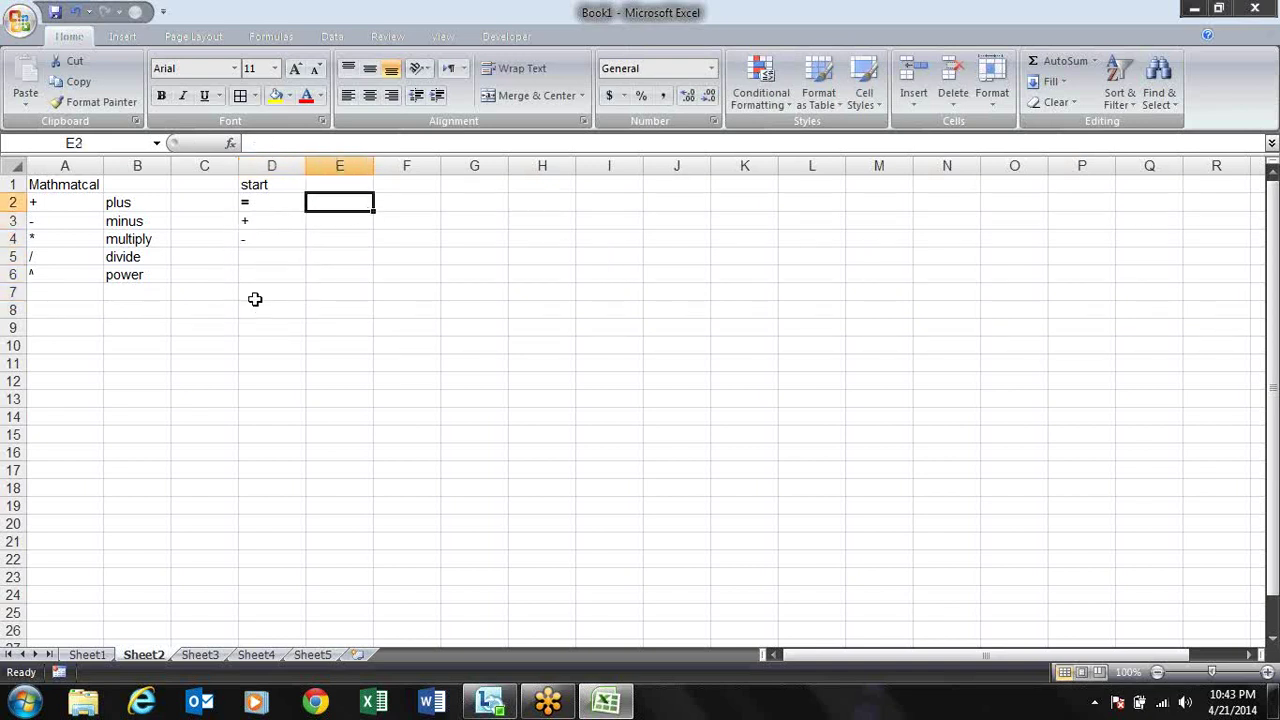
type("equ")
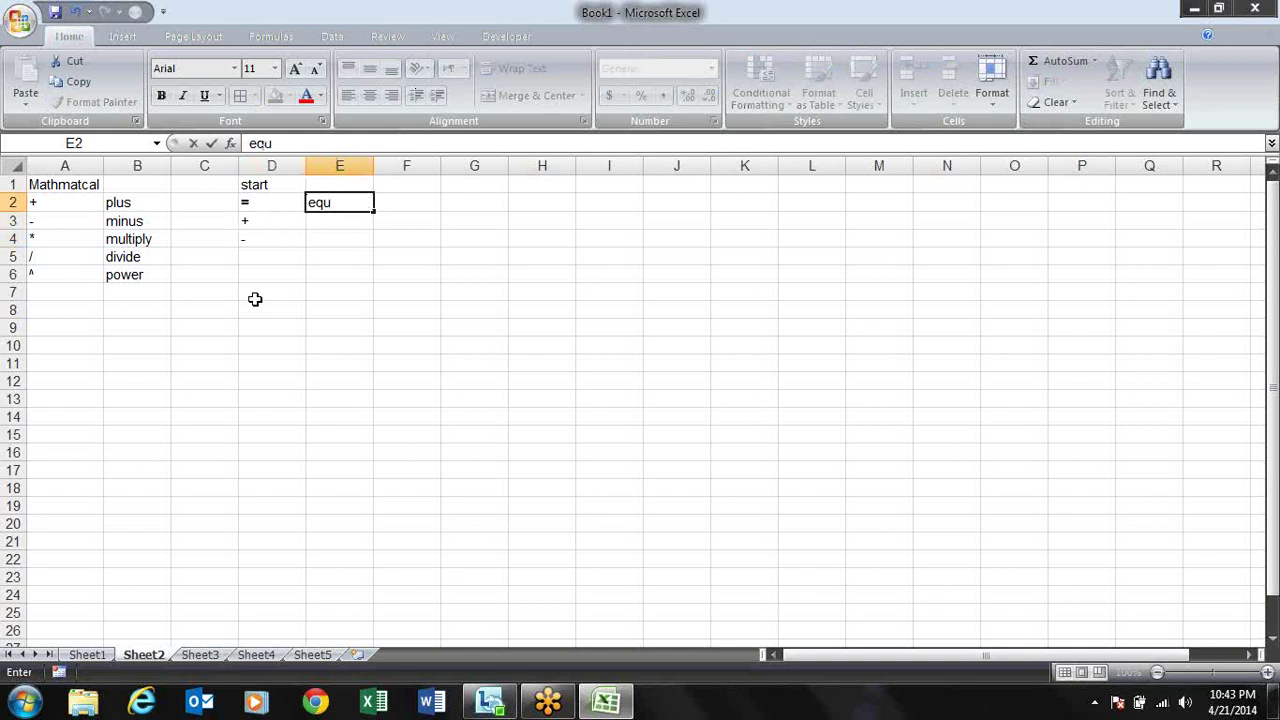
type("al")
key("Return")
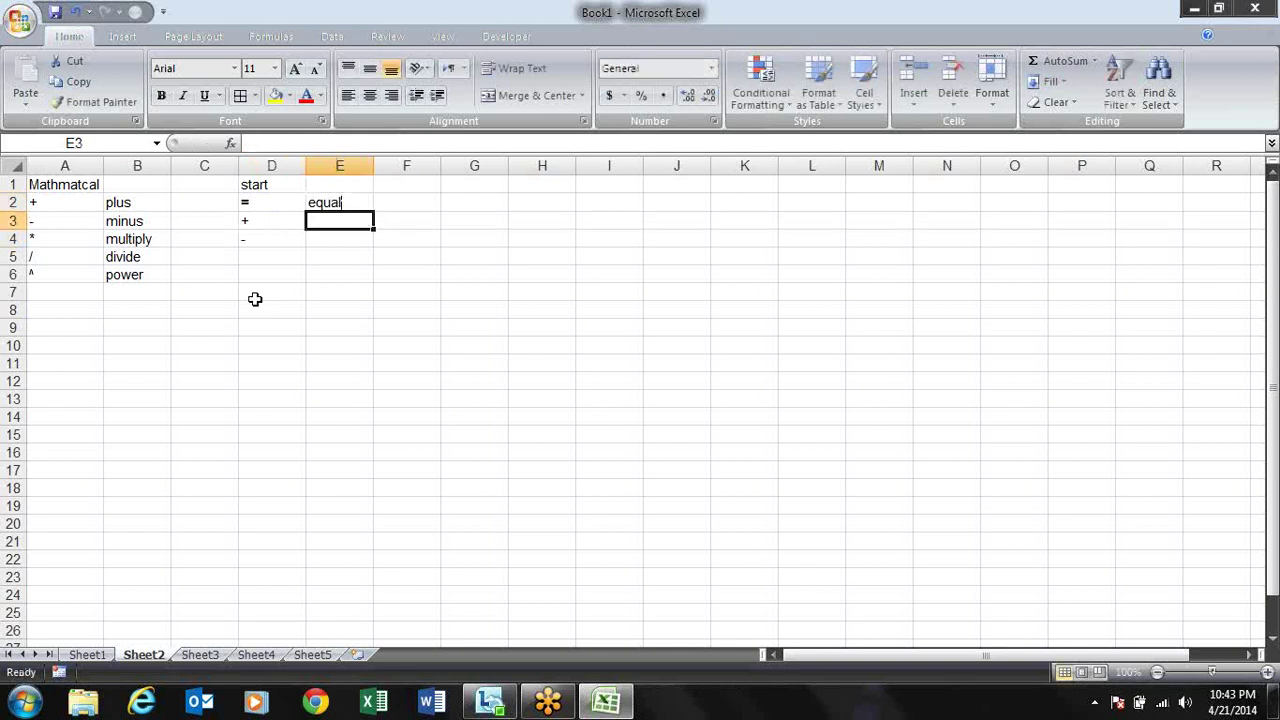
type("plus")
key("Return")
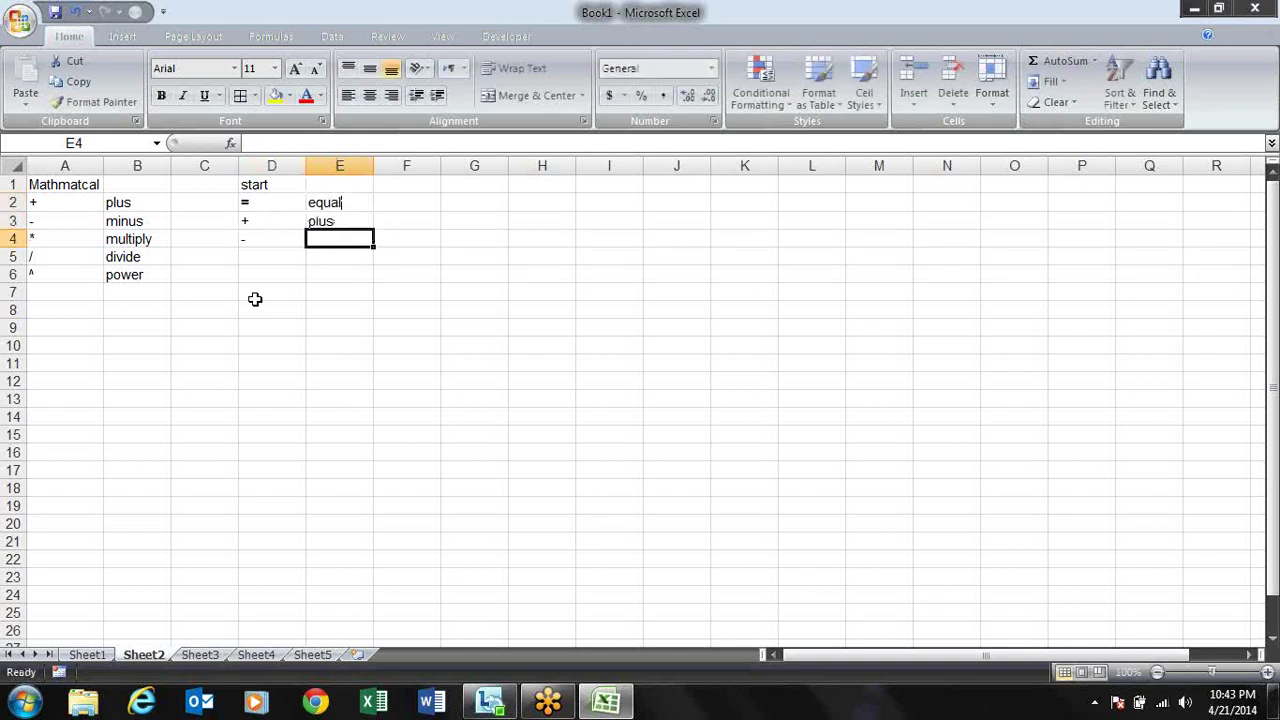
type("minus")
key("Return")
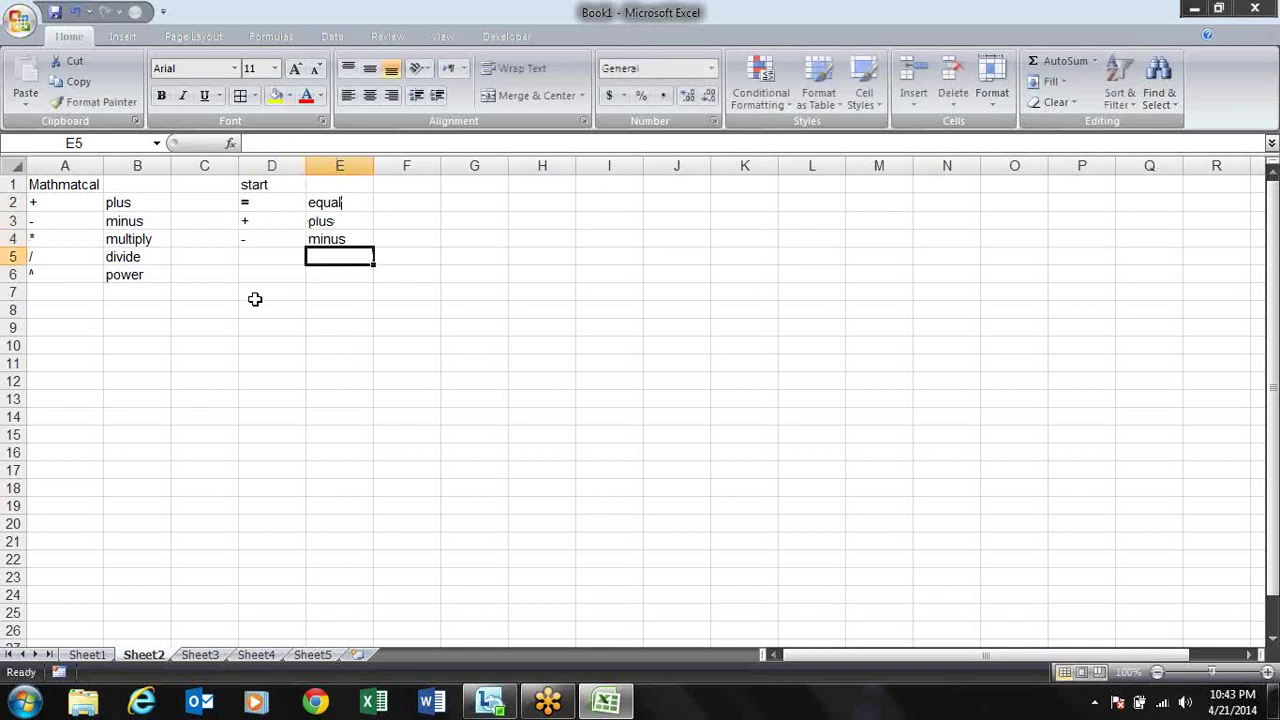
- Check the new labels in column E and move down to row 7
key("Up")
key("Up")
key("Left")
key("Right")
key("Down")
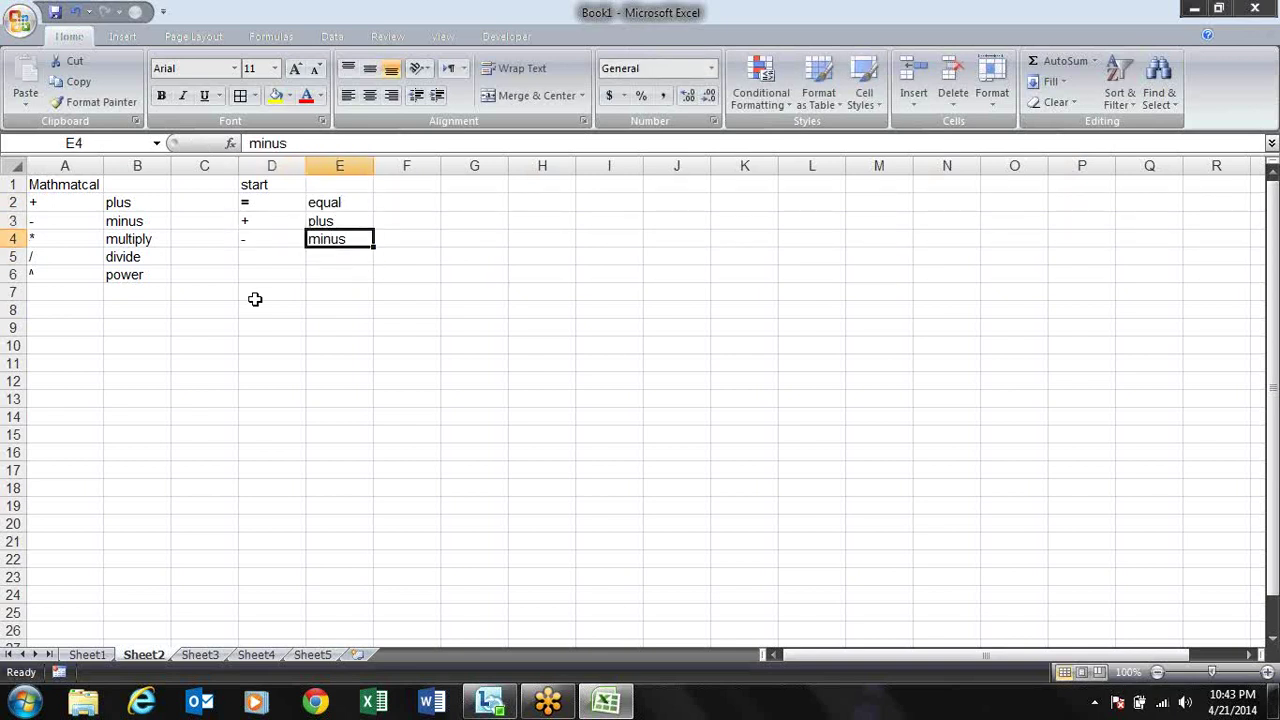
key("Down")
key("Up")
key("Up")
key("Down")
key("Down")
key("Down")
key("Down")
- In D7, try an addition formula with 2 and 4, then change it to subtraction
left_click(255, 299)
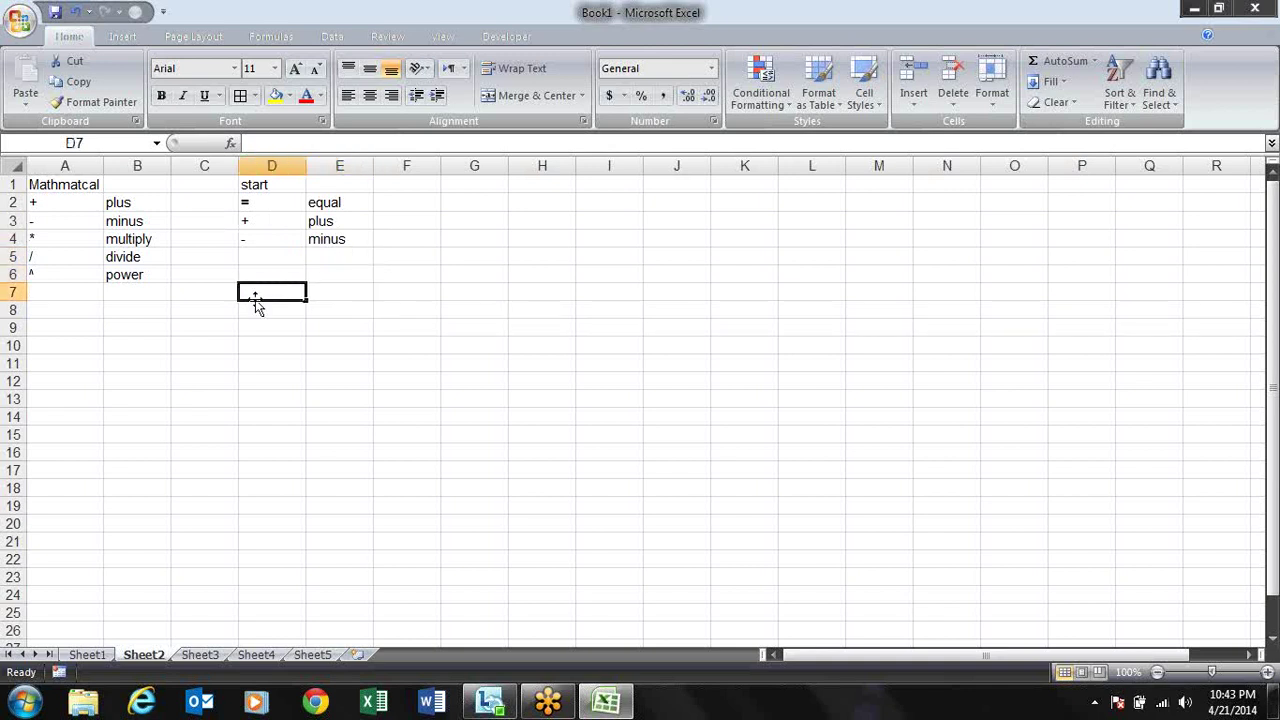
type("=2")
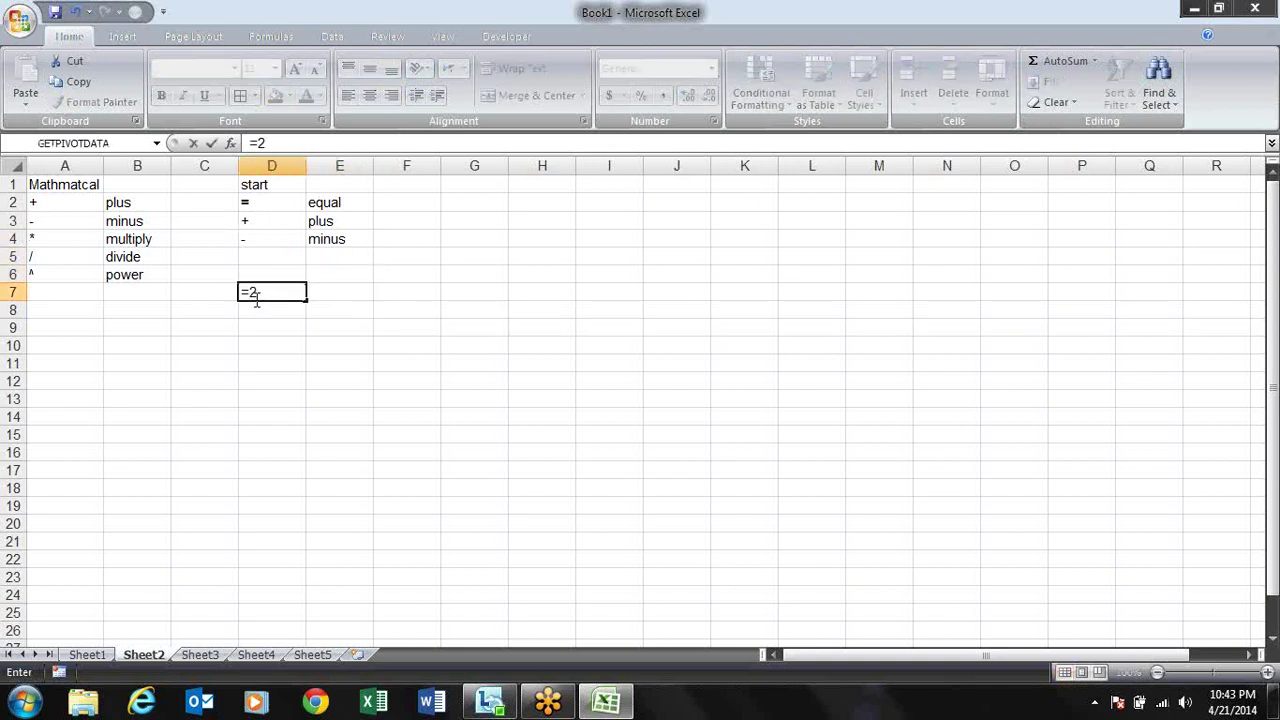
type("_+4")
key("Return")
left_click(256, 299)
double_click(256, 300)
key("BackSpace")
type("-")
key("Return")
- Switch the D7 formula to multiplication, then to division
left_click(257, 299)
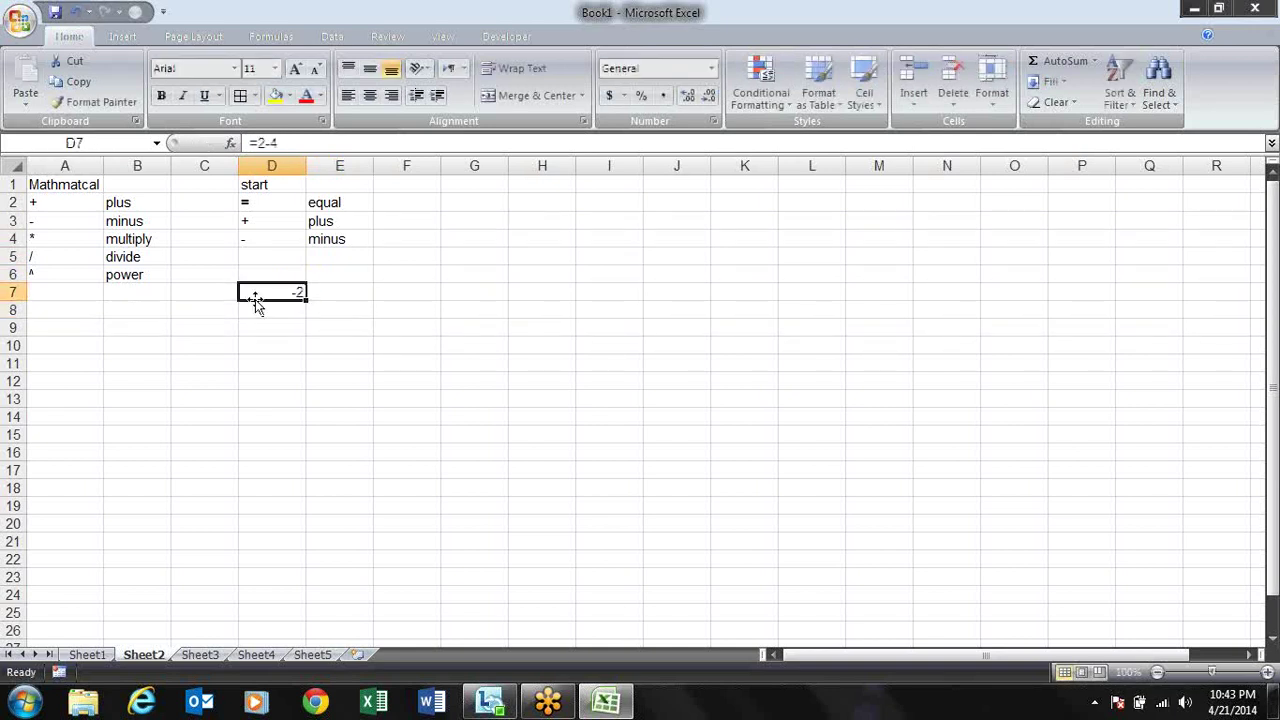
double_click(257, 300)
key("BackSpace")
type("*")
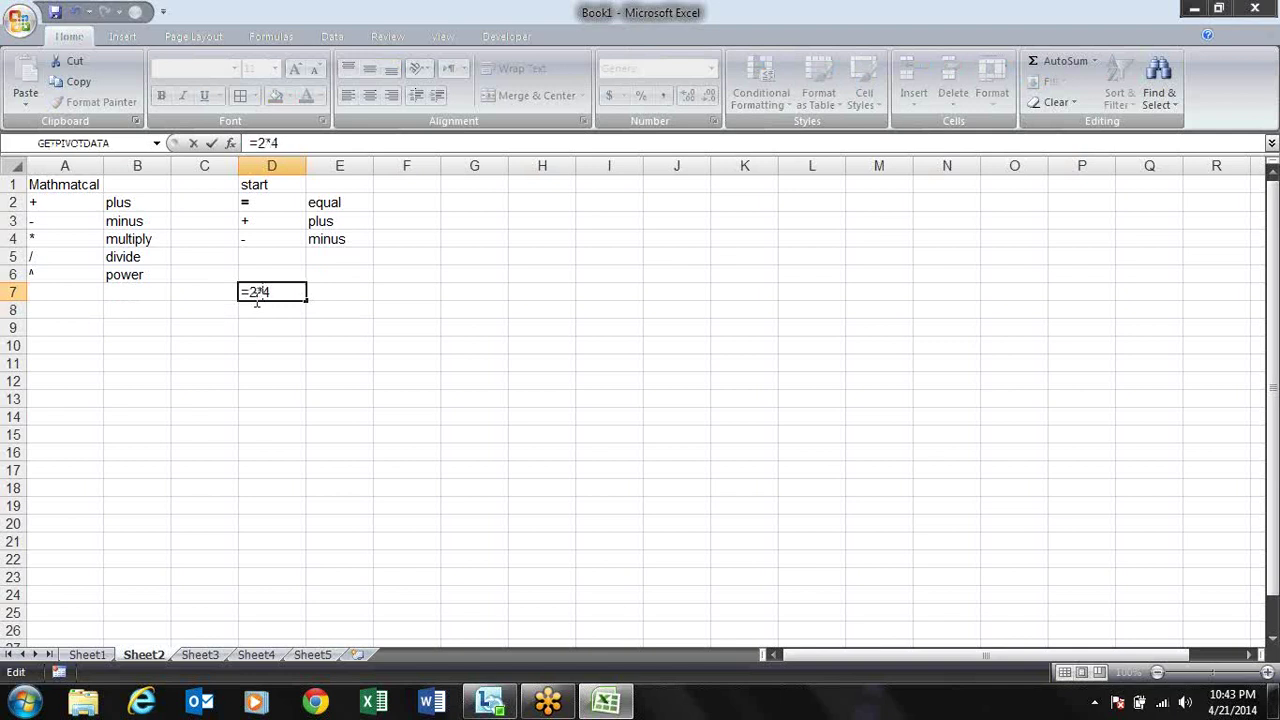
key("Return")
double_click(257, 300)
key("BackSpace")
type("/")
key("Return")
- Replace the D7 formula with =3^2, which shows 9
double_click(257, 300)
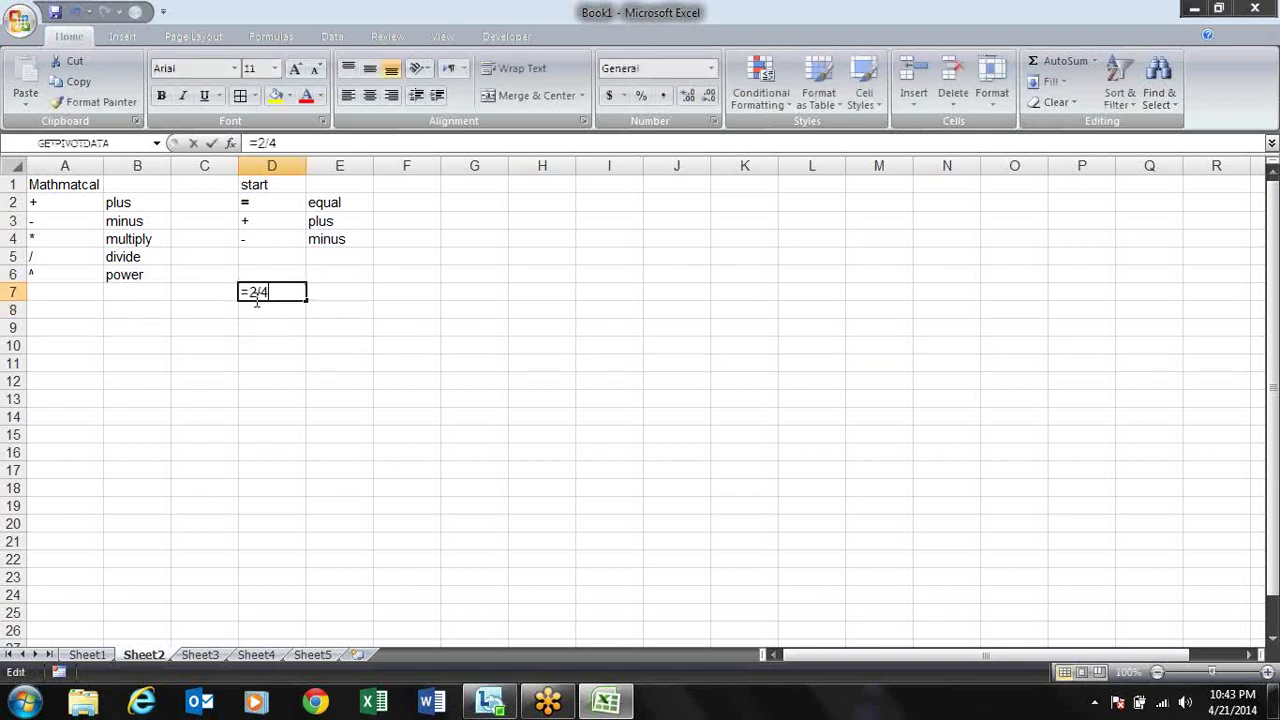
key("BackSpace")
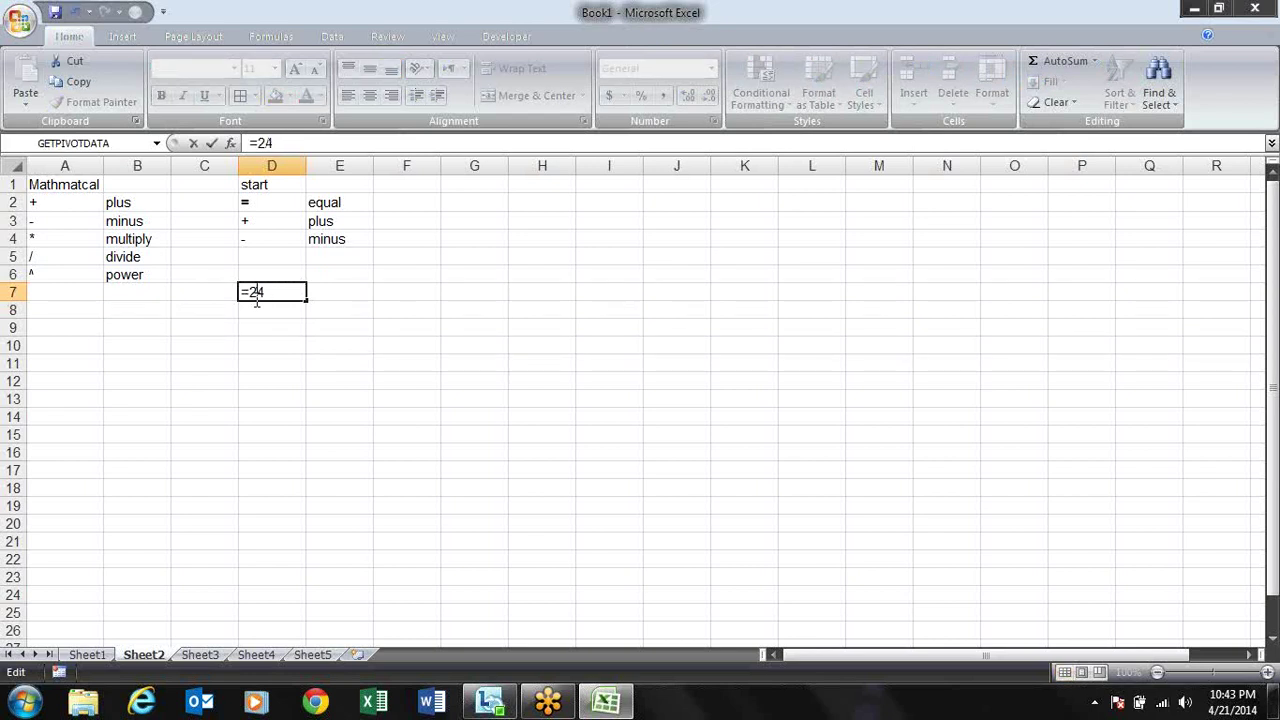
key("Delete")
key("BackSpace")
type("3")
type("^")
type("2")
key("Return")
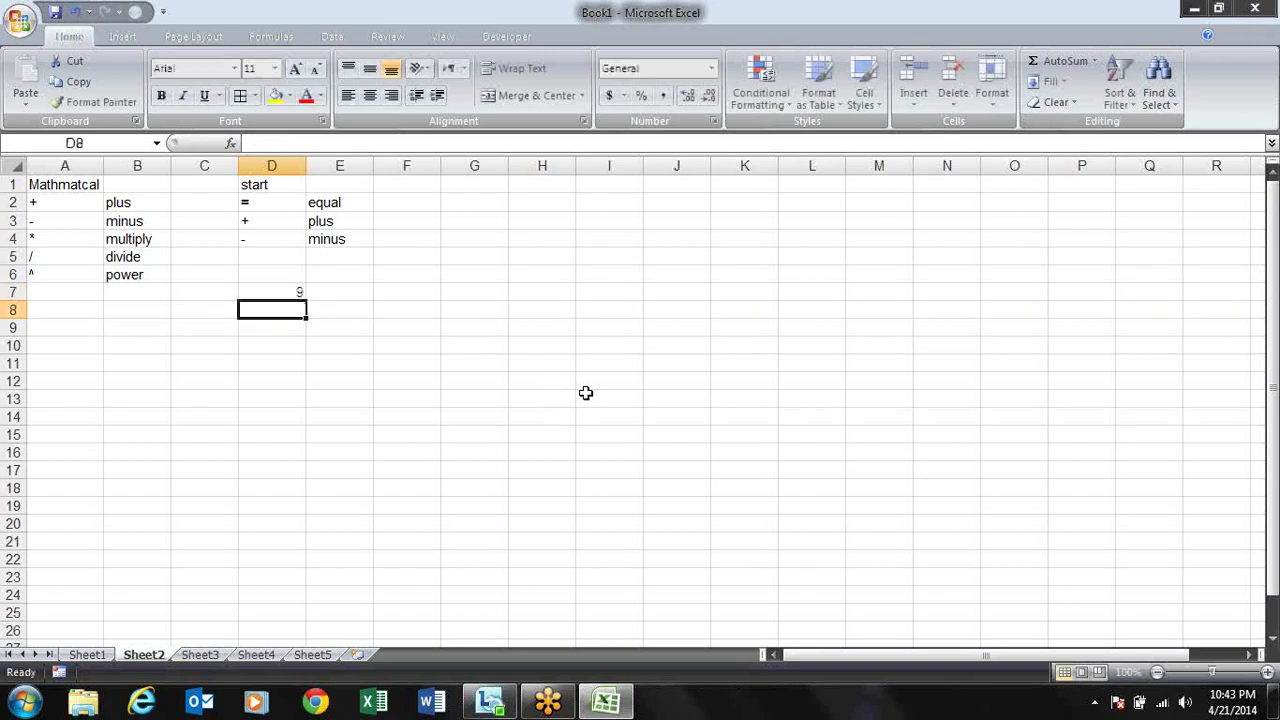
- Change the D7 formula to =4^2 so it shows 16, then re-confirm it
key("Up")
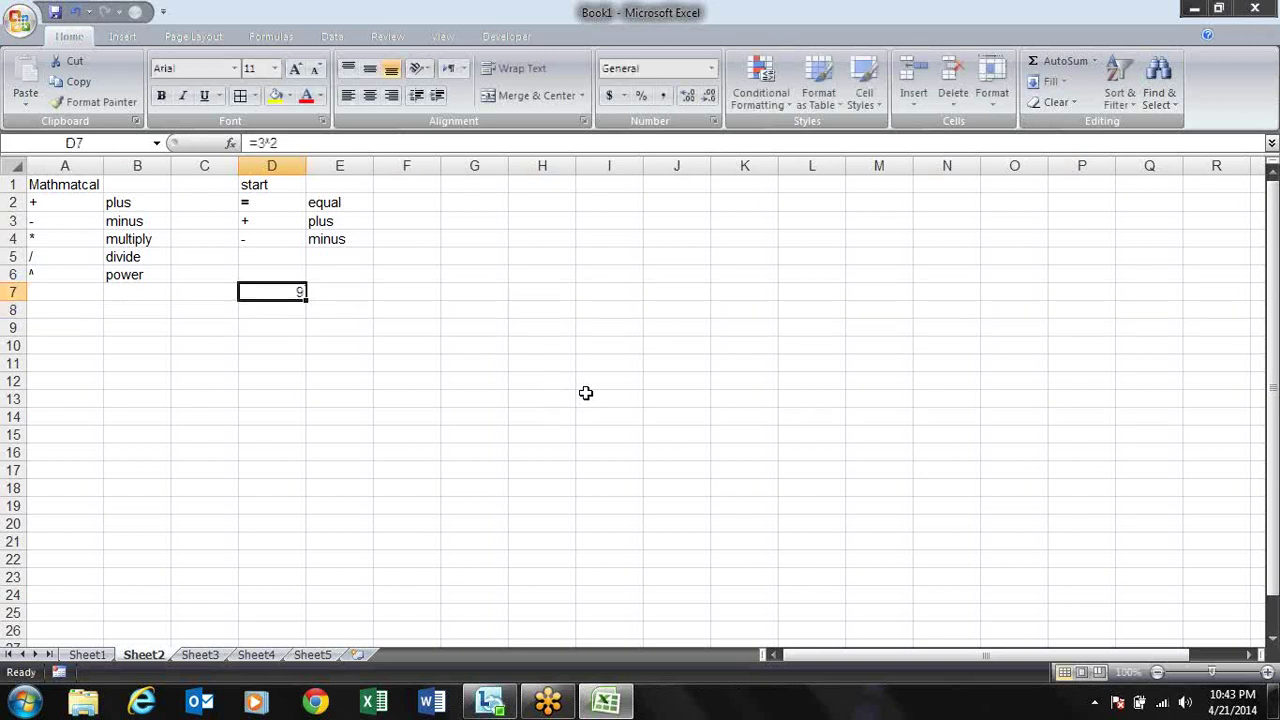
key("F2")
key("Left")
key("Left")
key("BackSpace")
type("4")
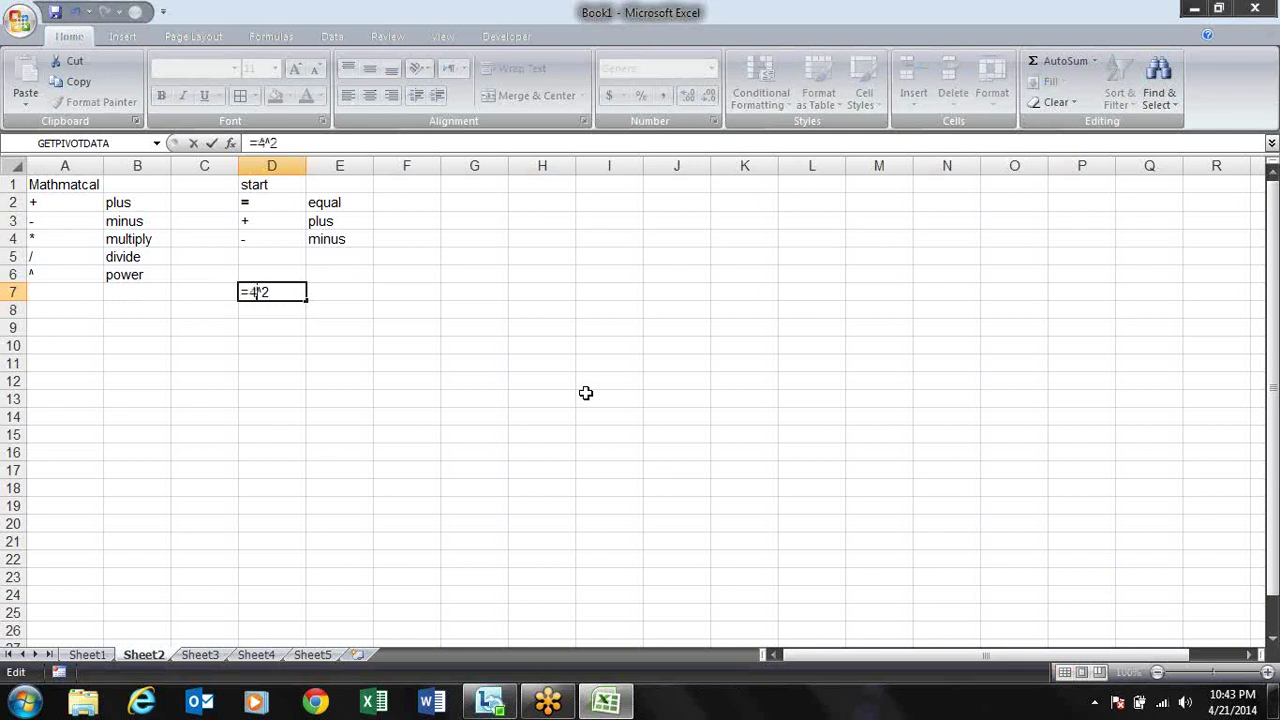
key("Return")
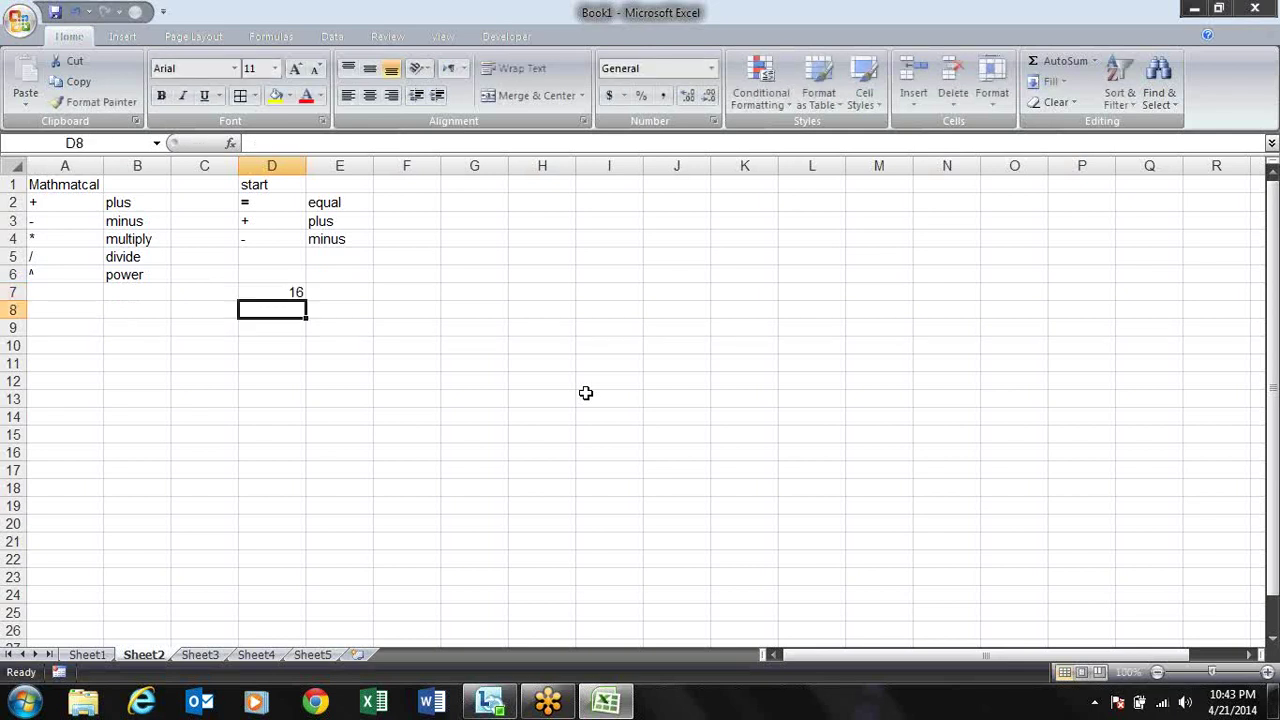
key("Up")
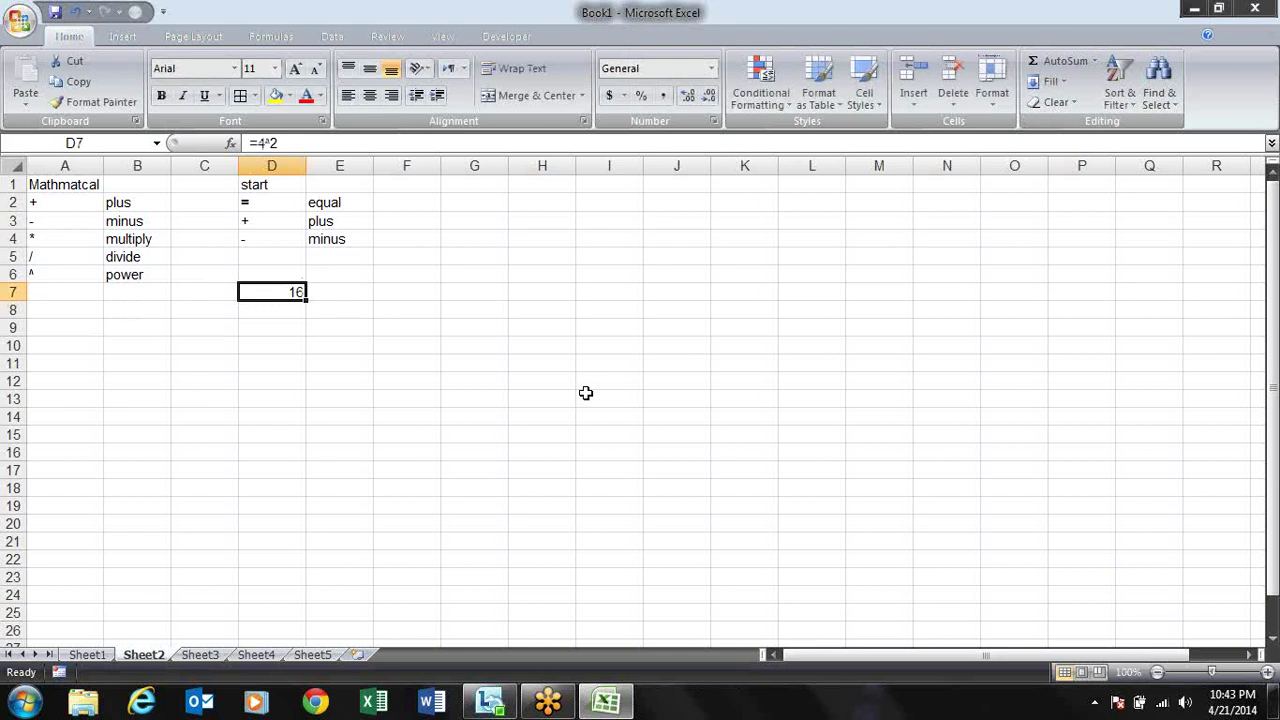
key("F2")
key("Return")
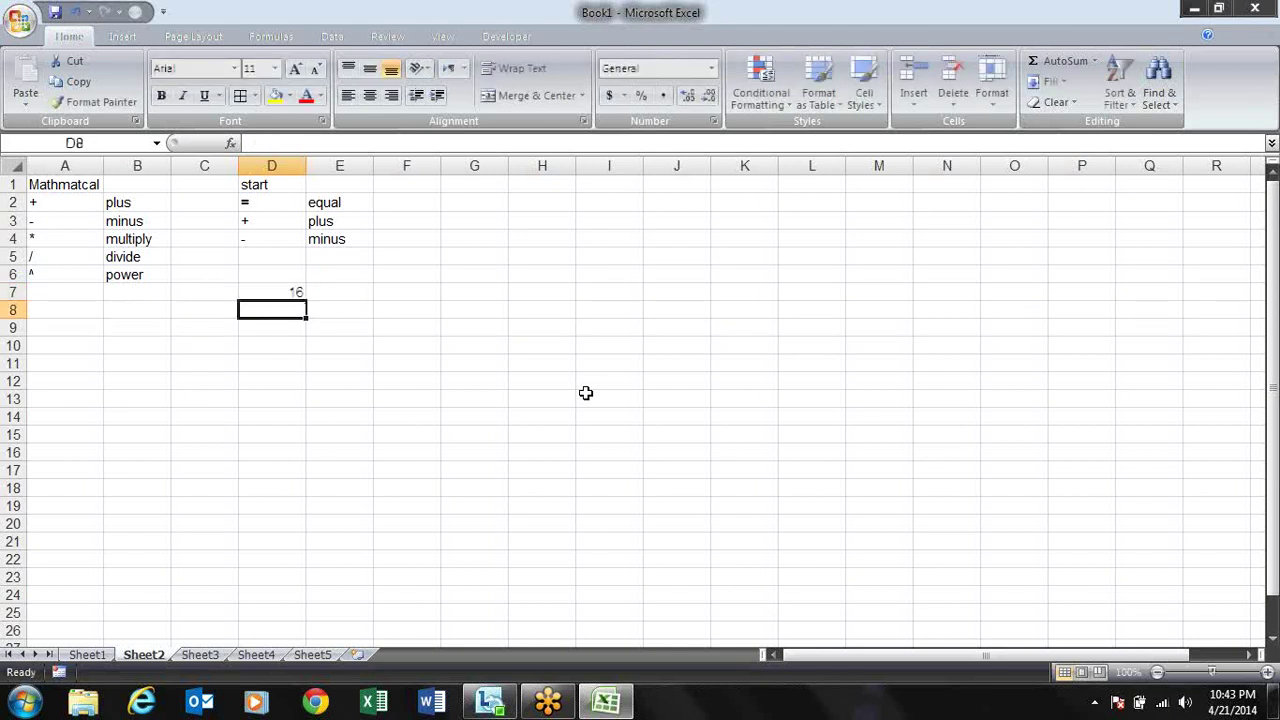
- Enter =POWER(4,2) in D8, which returns 16
type("=p")
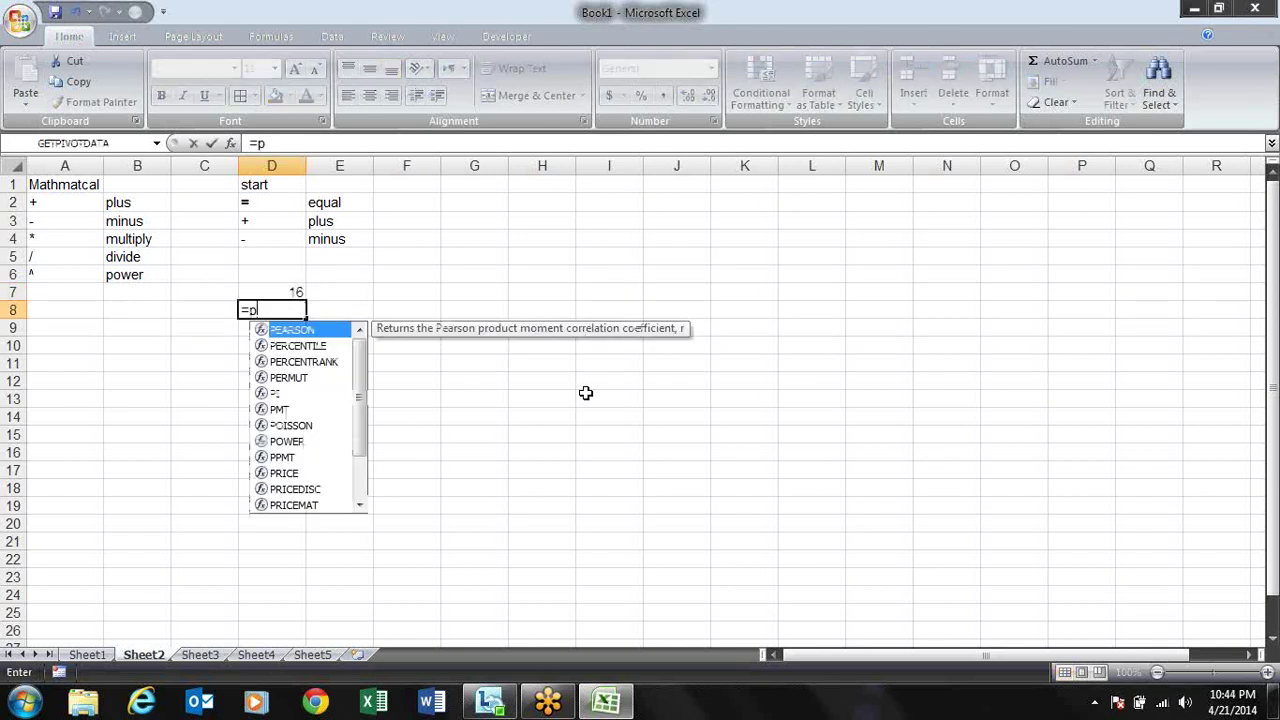
type("ower")
key("Tab")
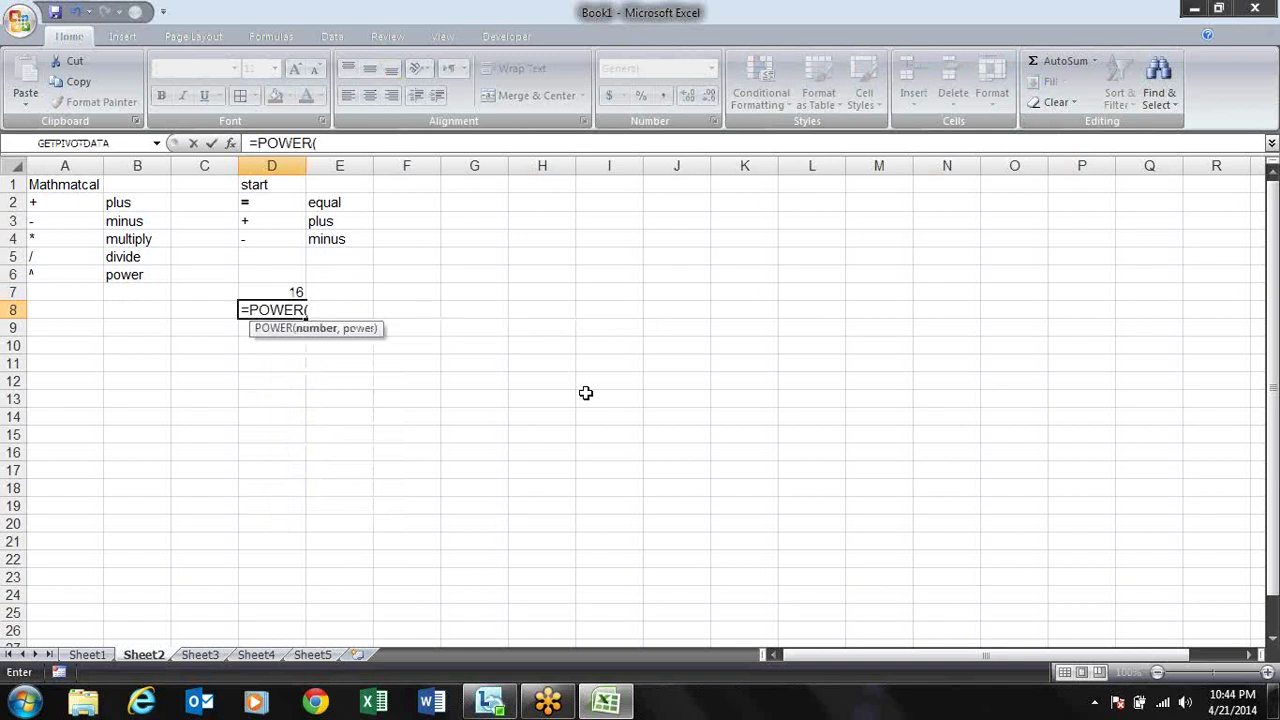
type("4,")
type("2)")
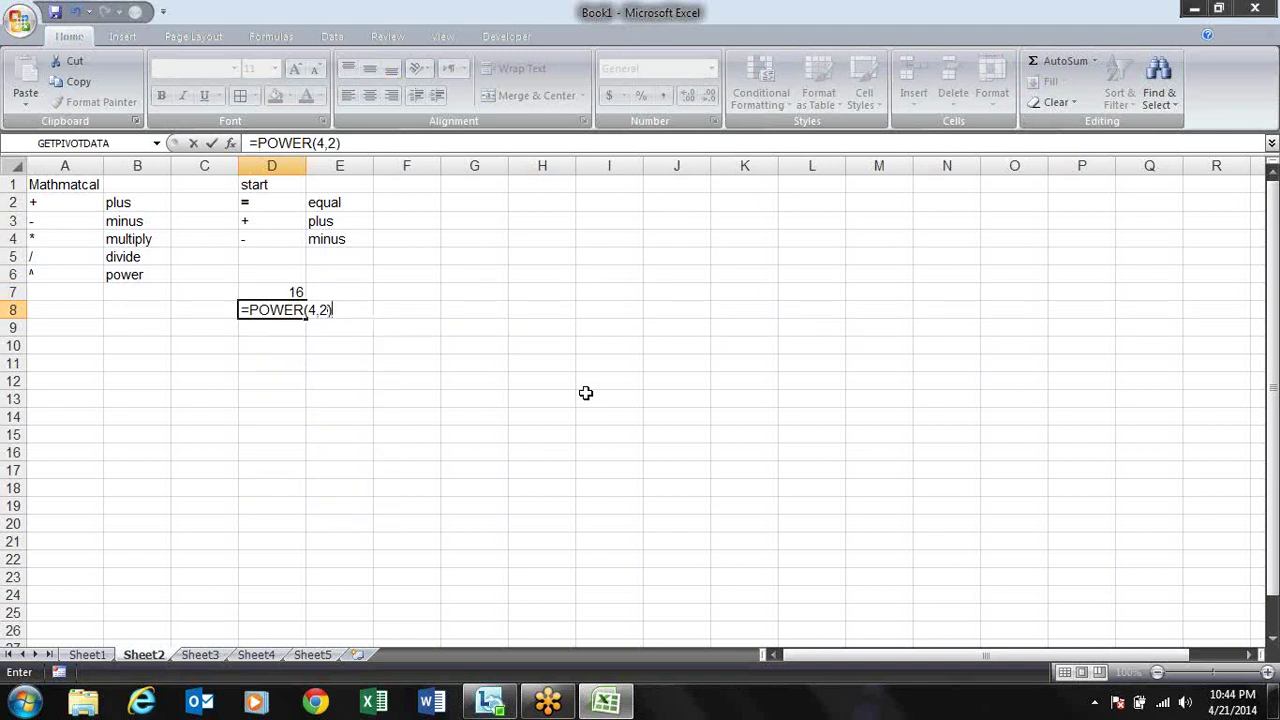
key("Return")
- Clear both power examples from D7 and D8
key("Up")
- Move through the operator list over to G1 to start a new section
key("Up")
key("shift+Down")
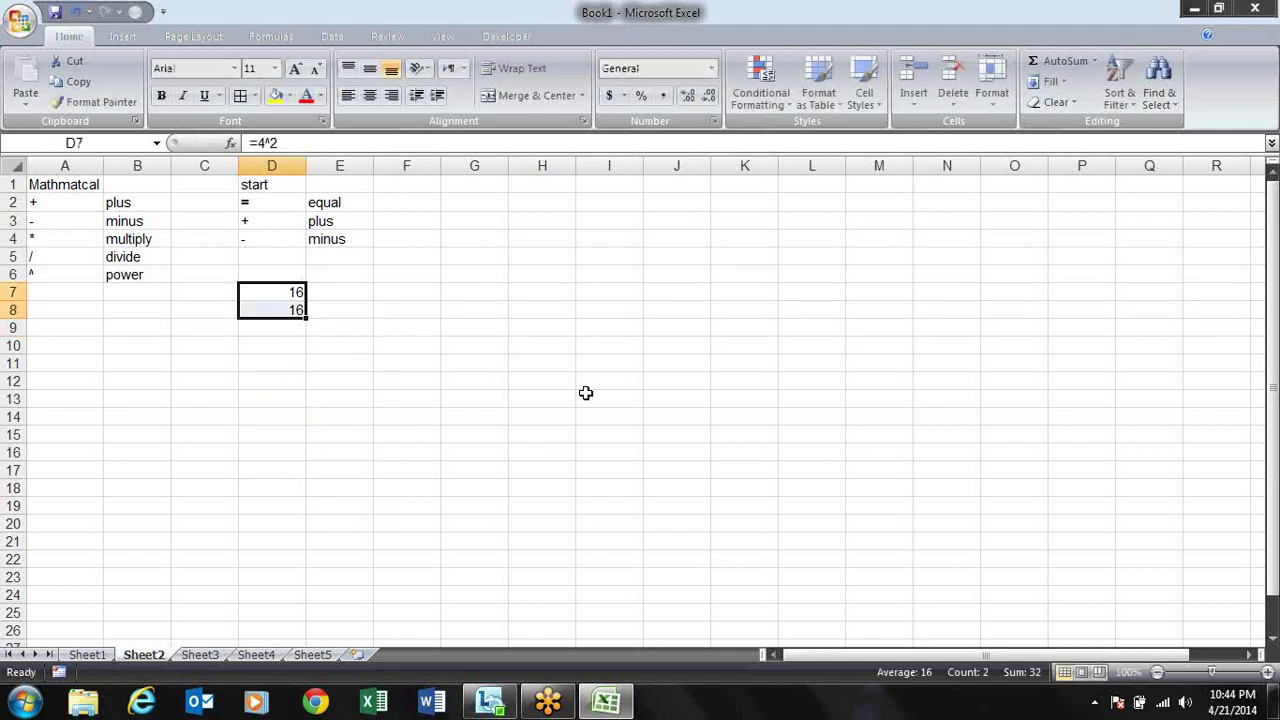
key("Delete")
key("Up")
key("Up")
key("Up")
key("Up")
key("Left")
key("Left")
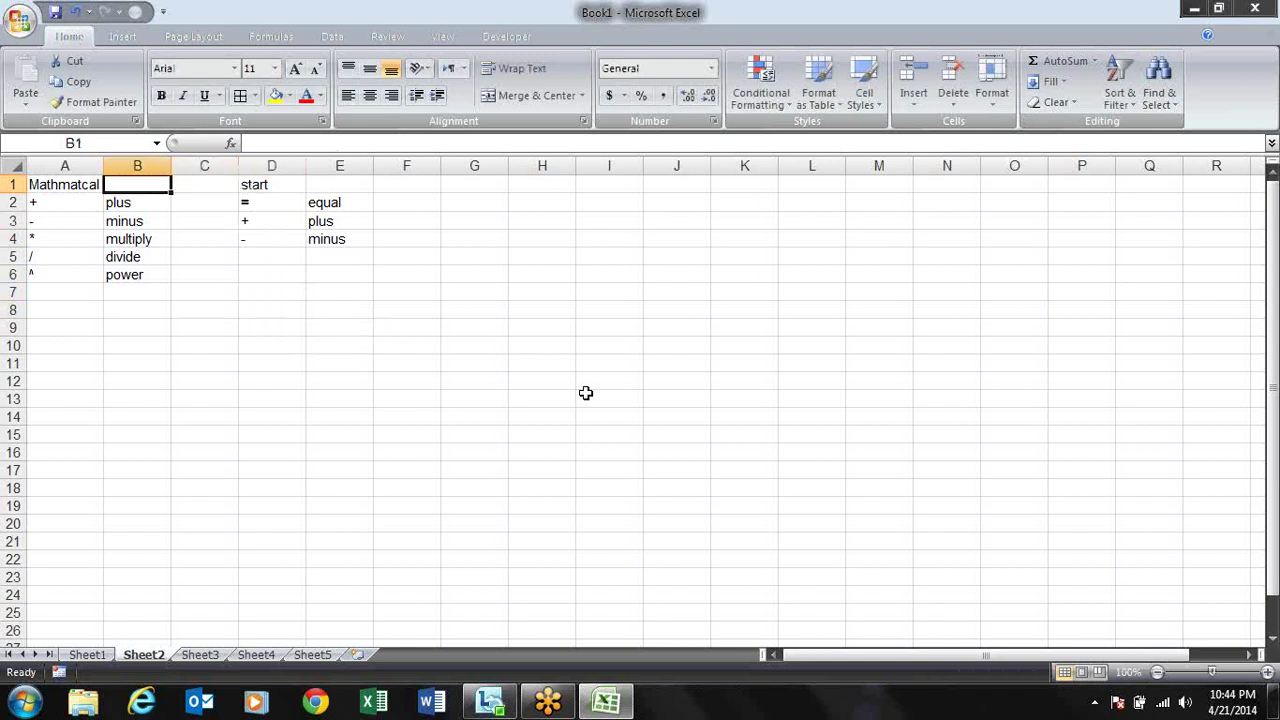
key("Left")
key("Down")
key("Down")
key("Right")
key("Up")
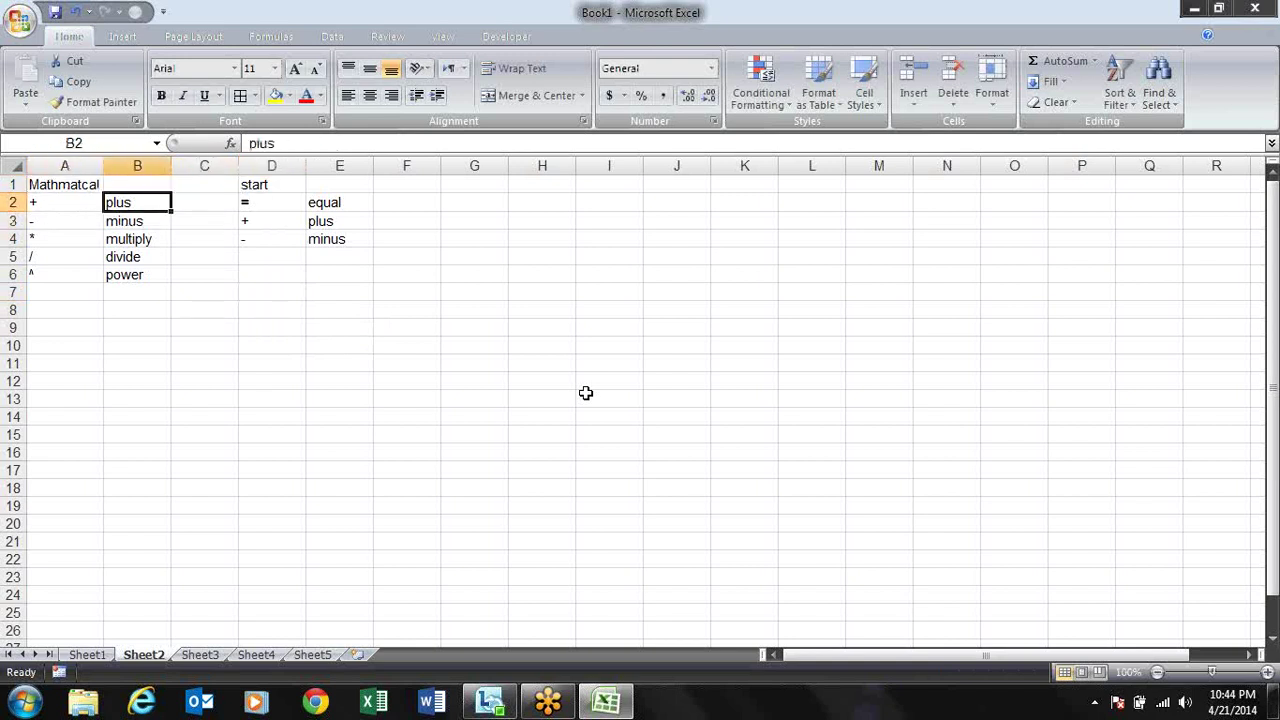
key("Down")
key("Down")
key("Down")
key("Down")
key("Up")
key("Up")
key("Up")
key("Up")
key("Left")
key("Down")
key("Down")
key("Down")
key("Down")
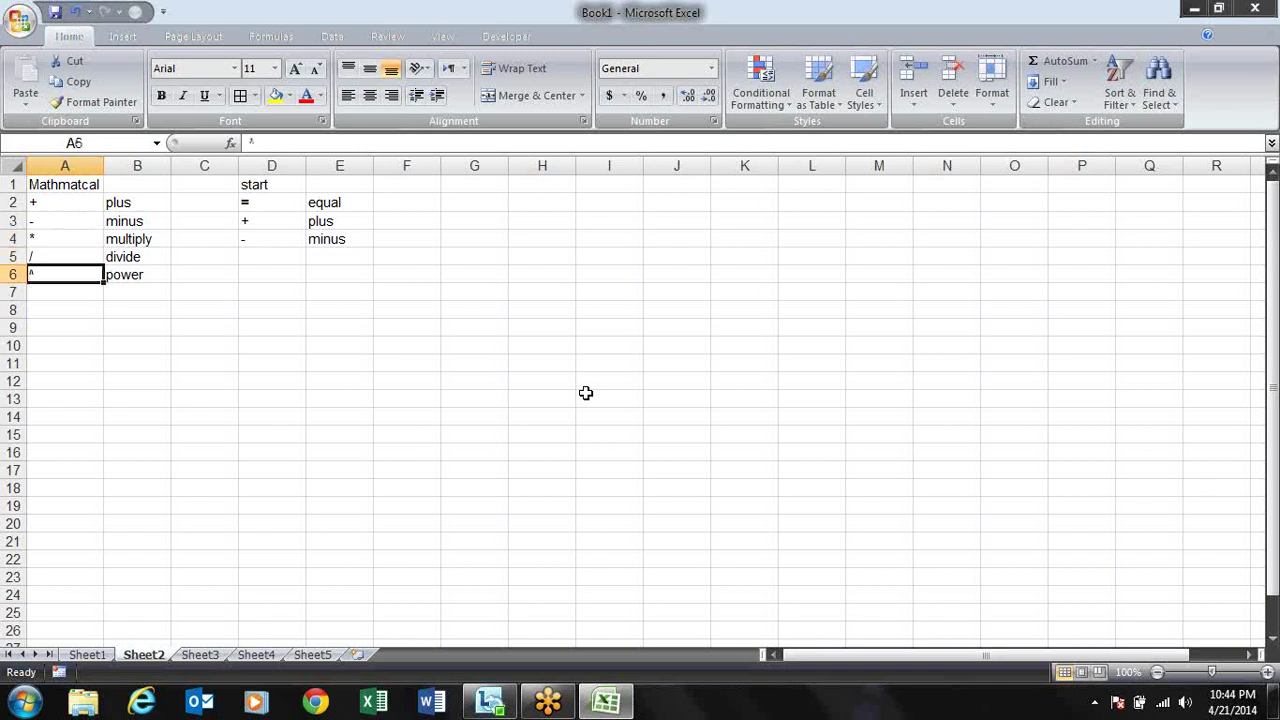
key("Up")
key("Up")
key("Up")
key("Up")
key("Right")
key("Right")
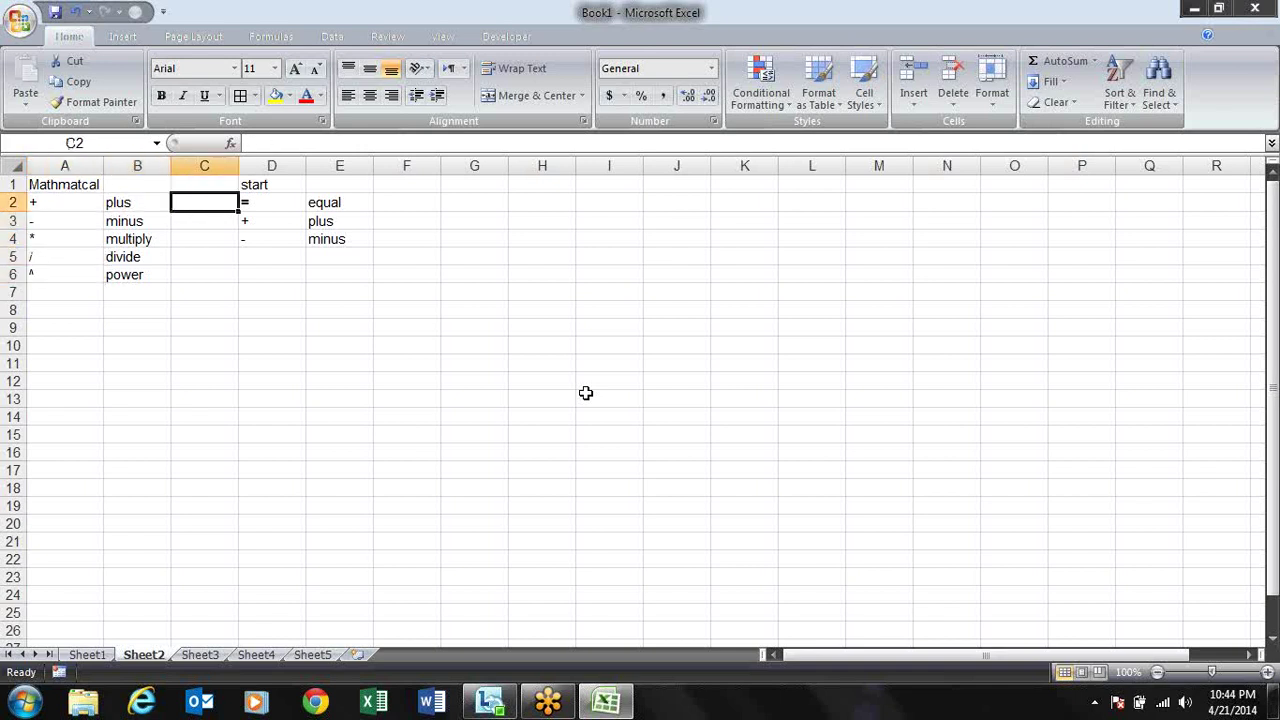
key("Right")
key("Right")
key("Right")
key("Up")
key("Right")
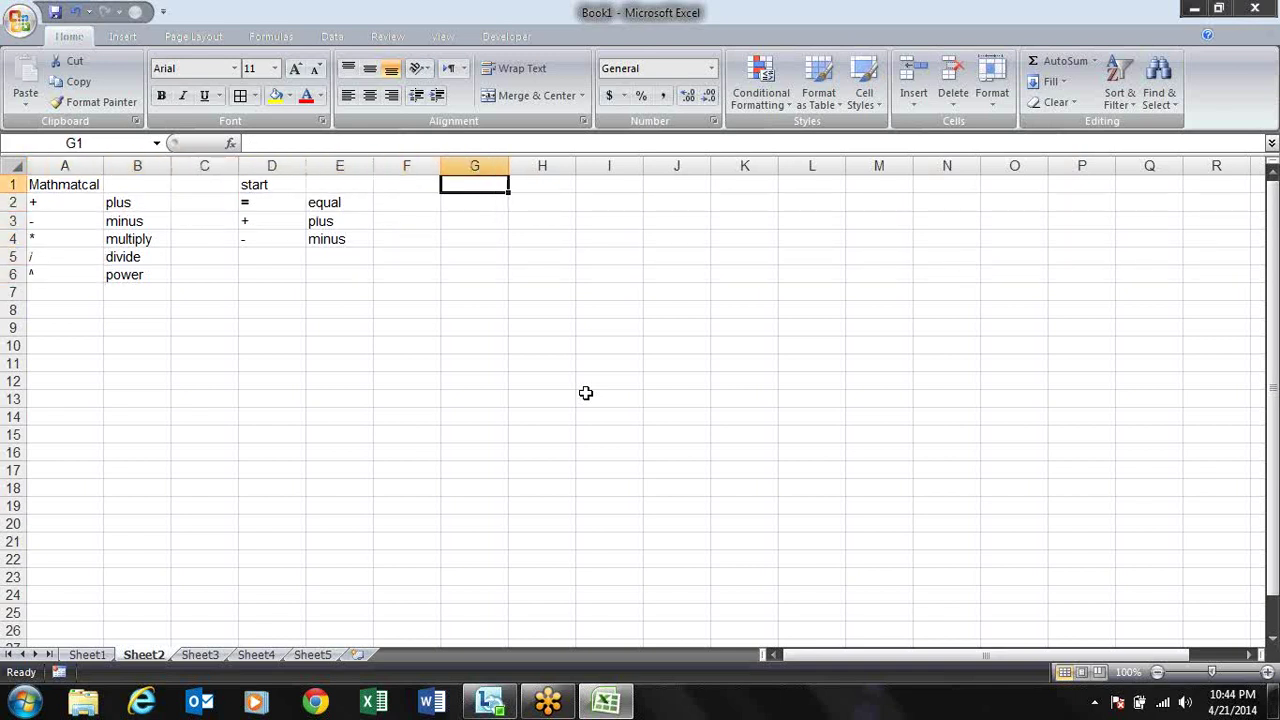
- Type the Logical heading in G1 with =, > and < in G2:G4
type("Logi")
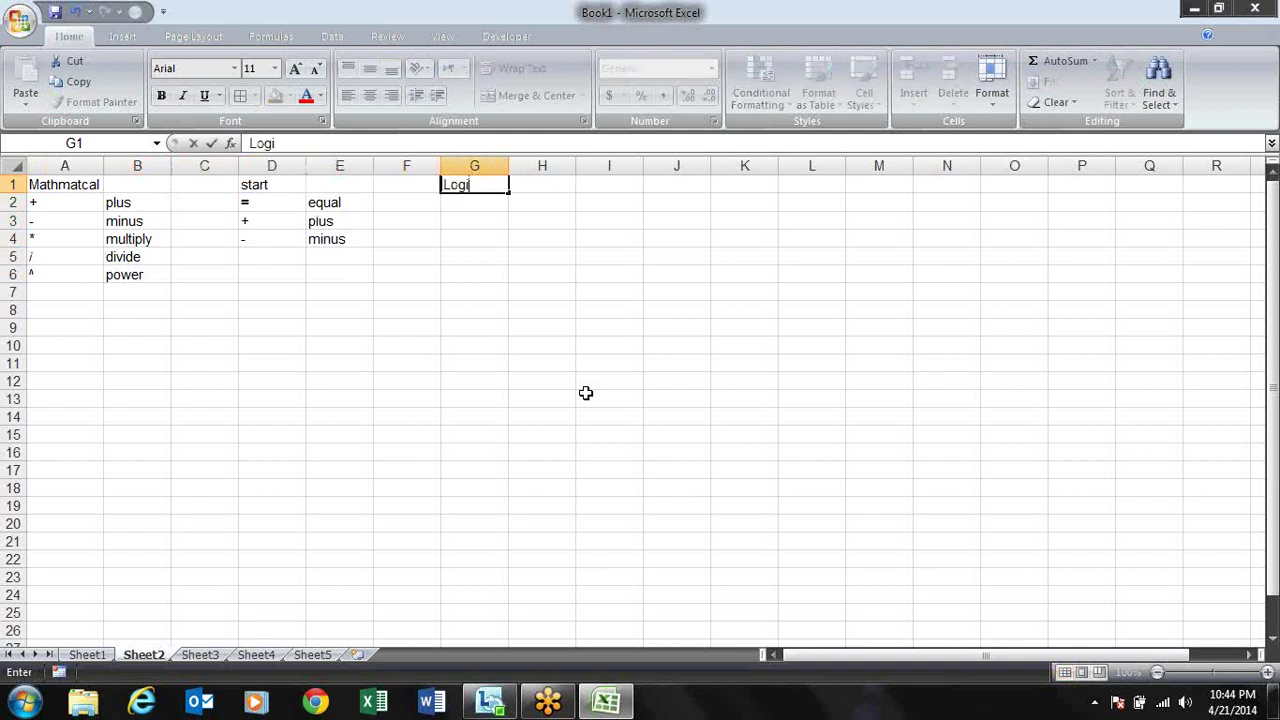
type("cal")
key("Return")
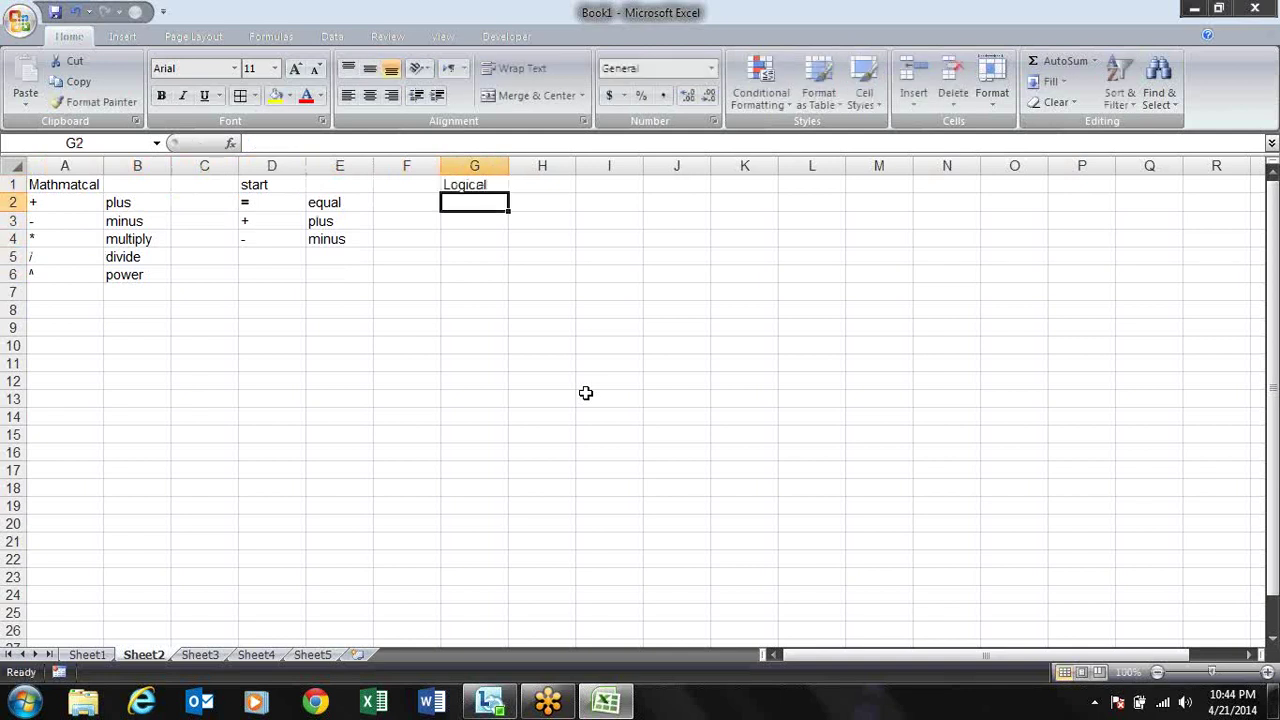
type("=")
key("Return")
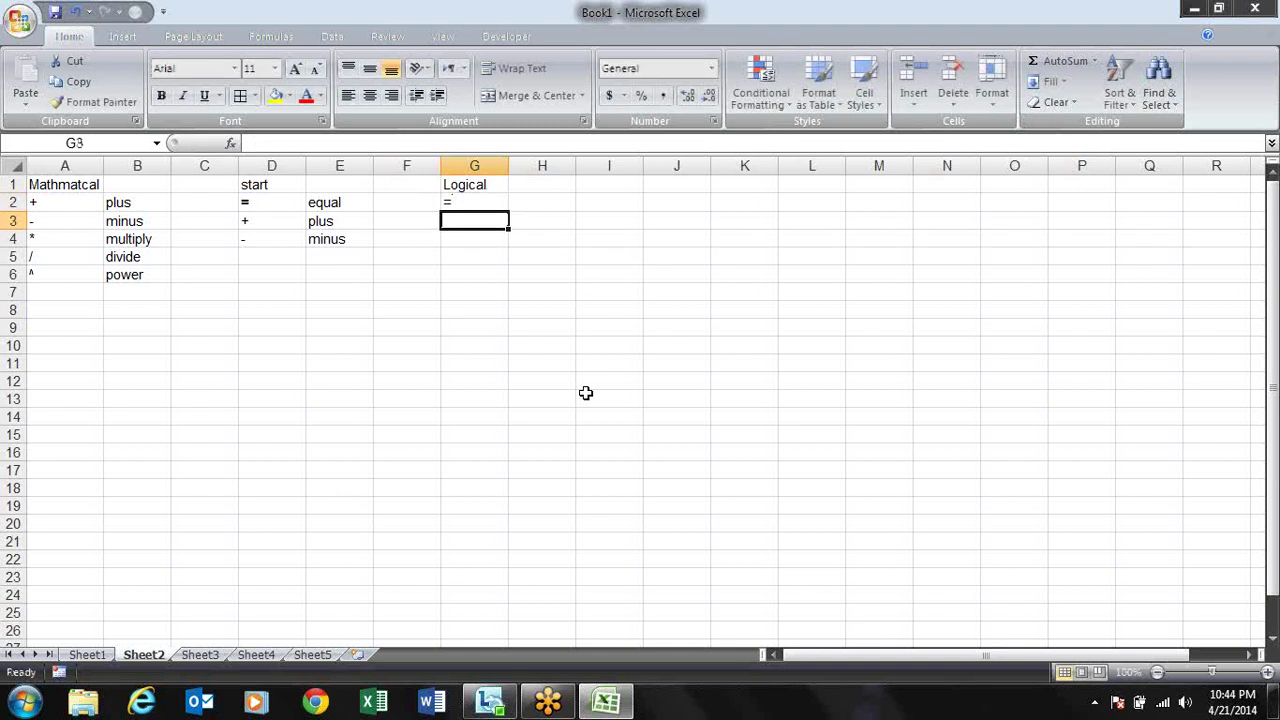
type(">")
key("Return")
type("<")
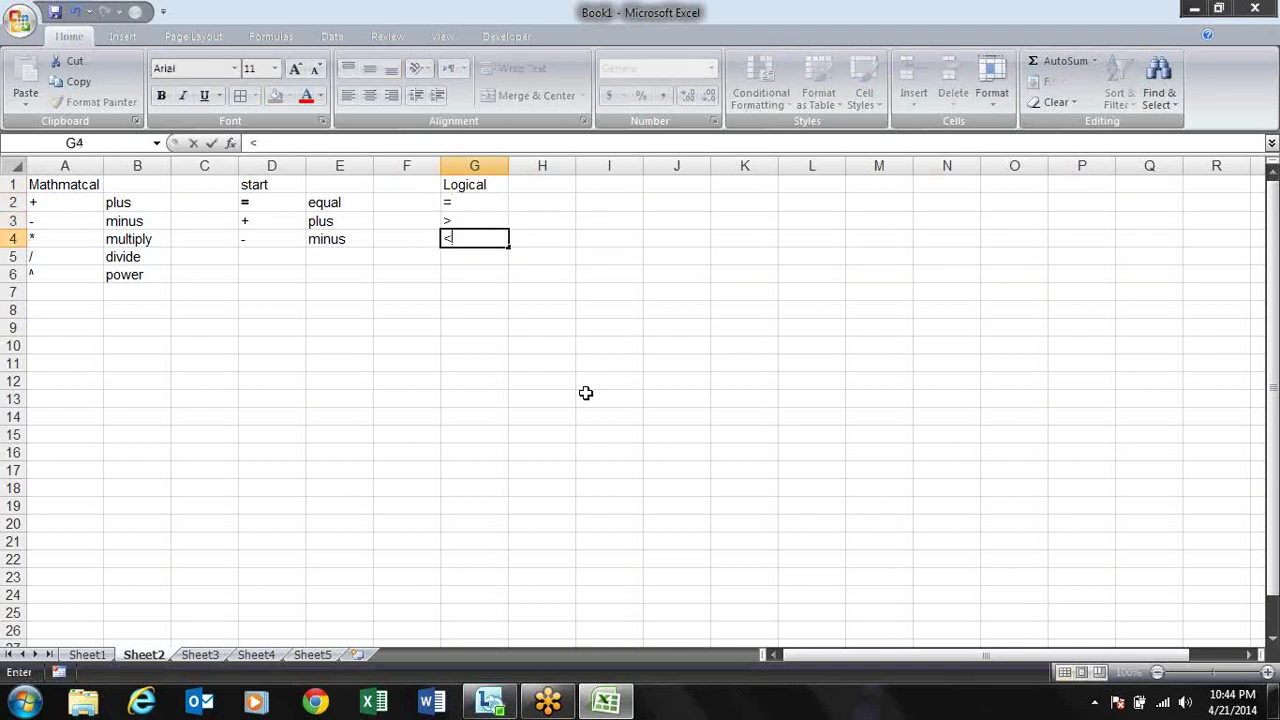
key("Return")
- Add the operators >=, <= and <> in G5:G7
type(">=")
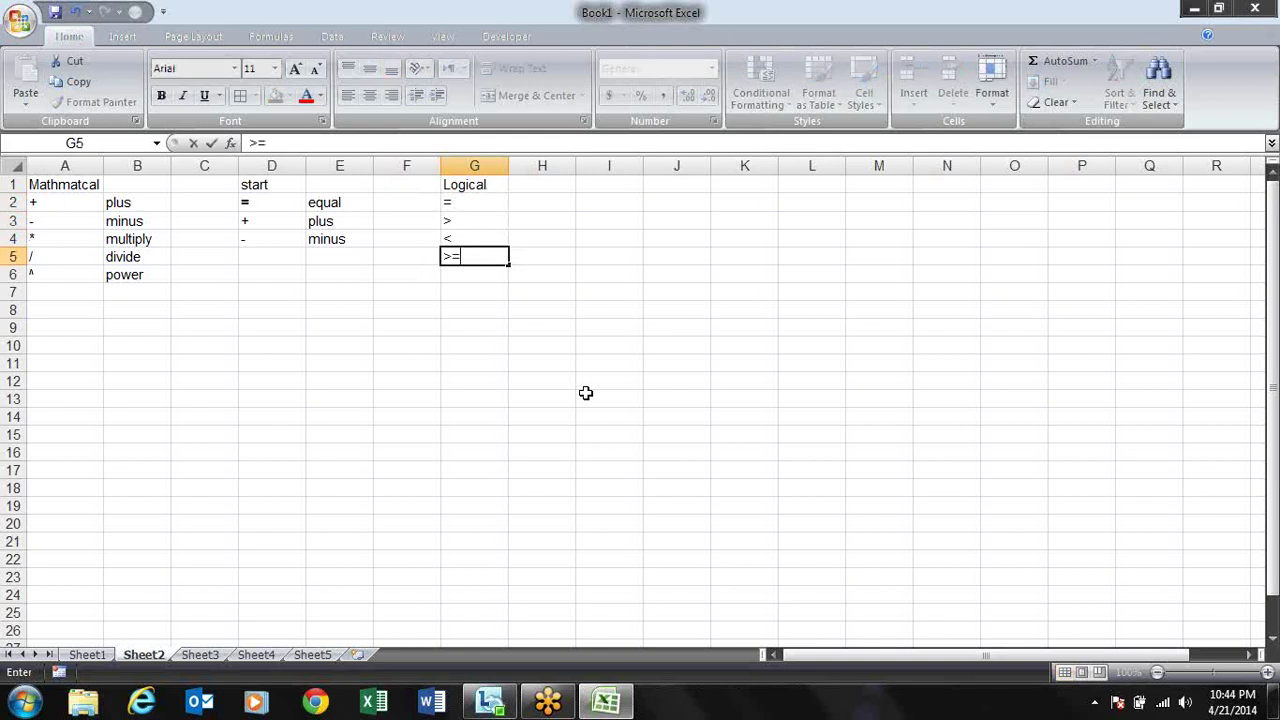
key("Return")
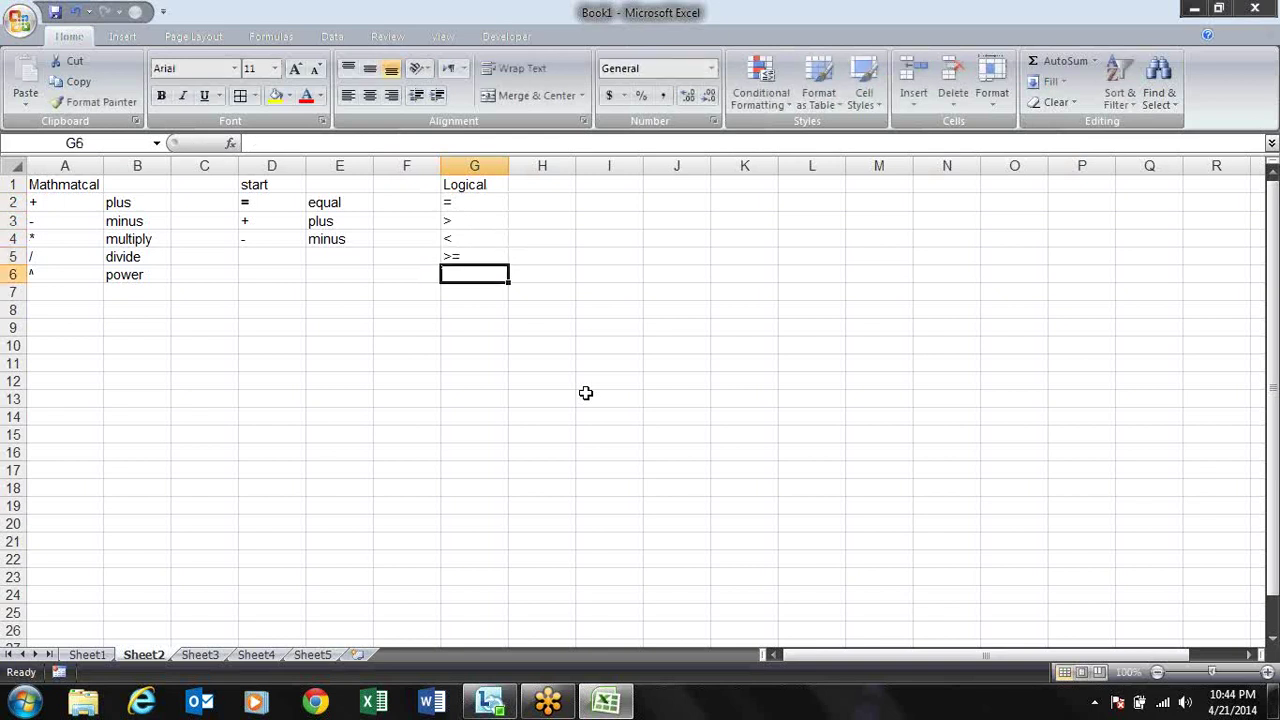
type("<=")
key("Return")
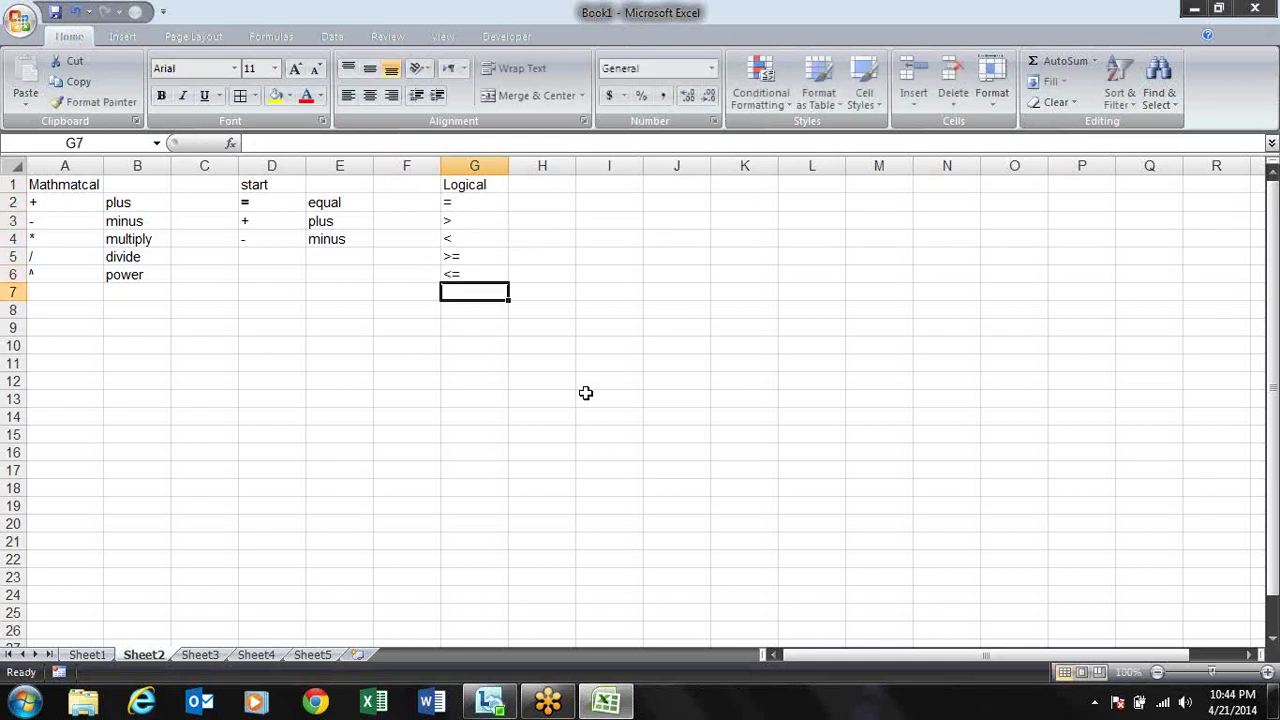
type("<>")
key("Return")
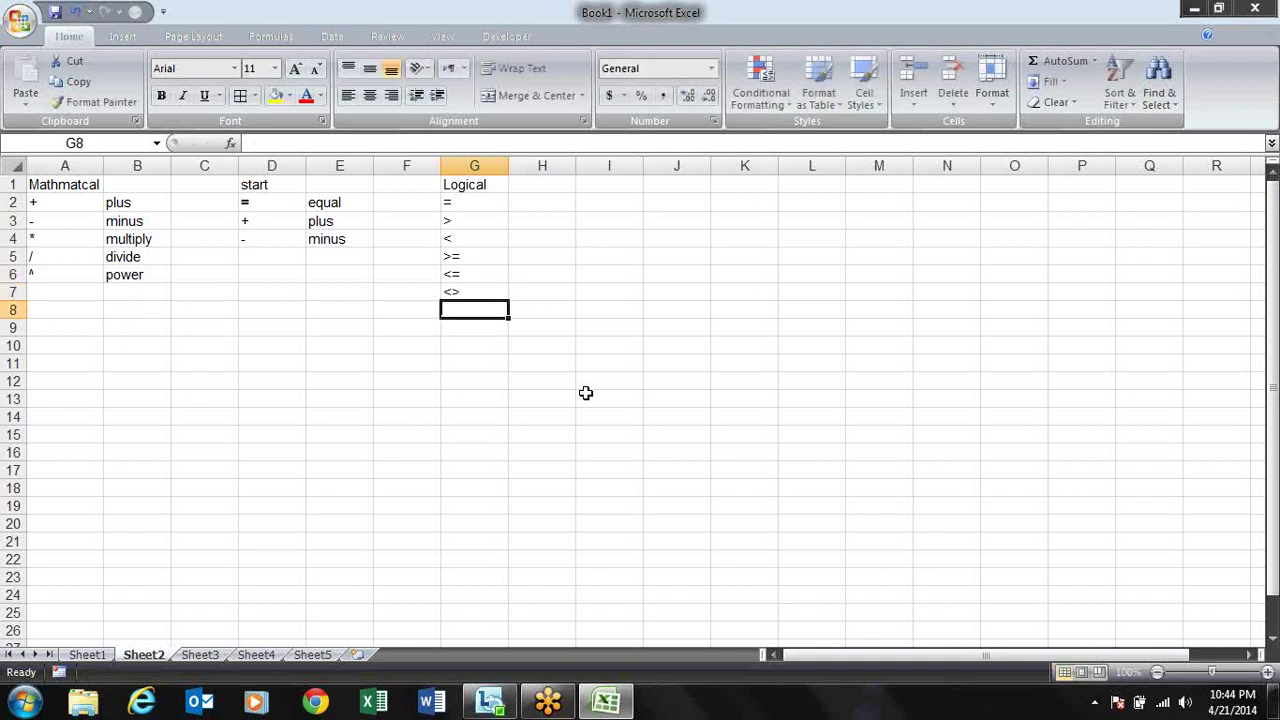
key("Up")
key("Up")
key("Up")
key("Up")
key("Up")
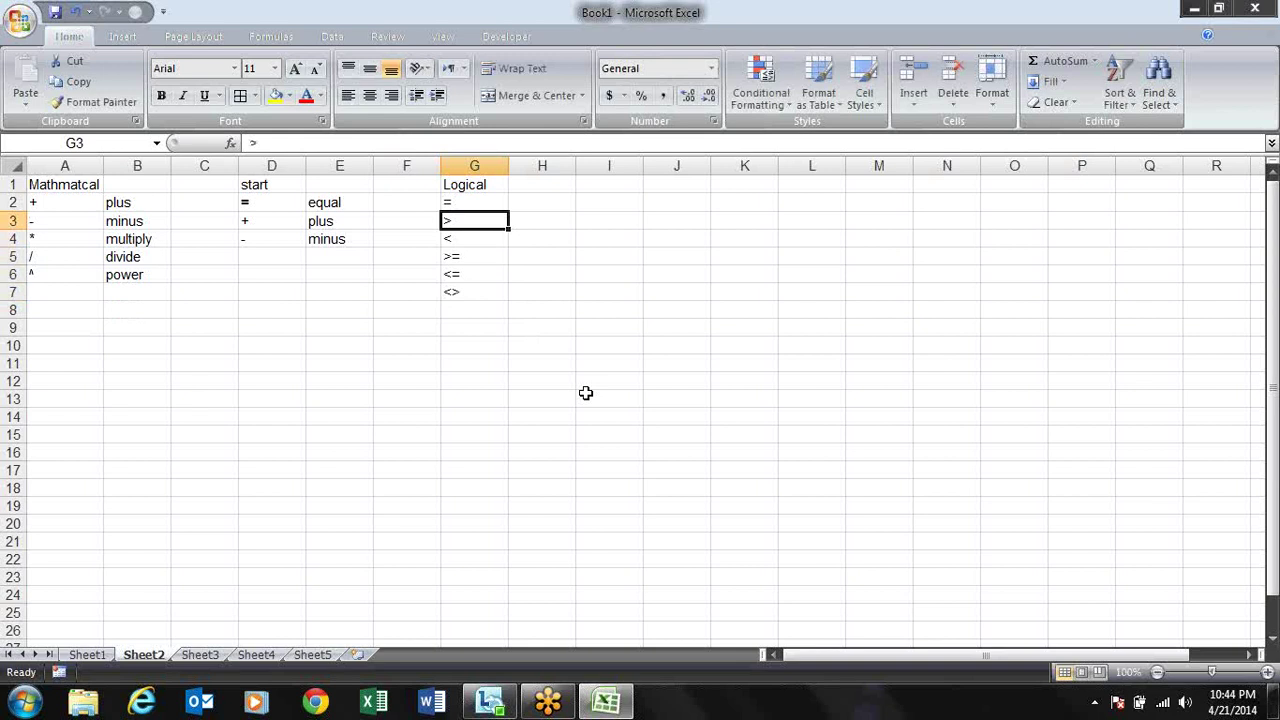
key("Up")
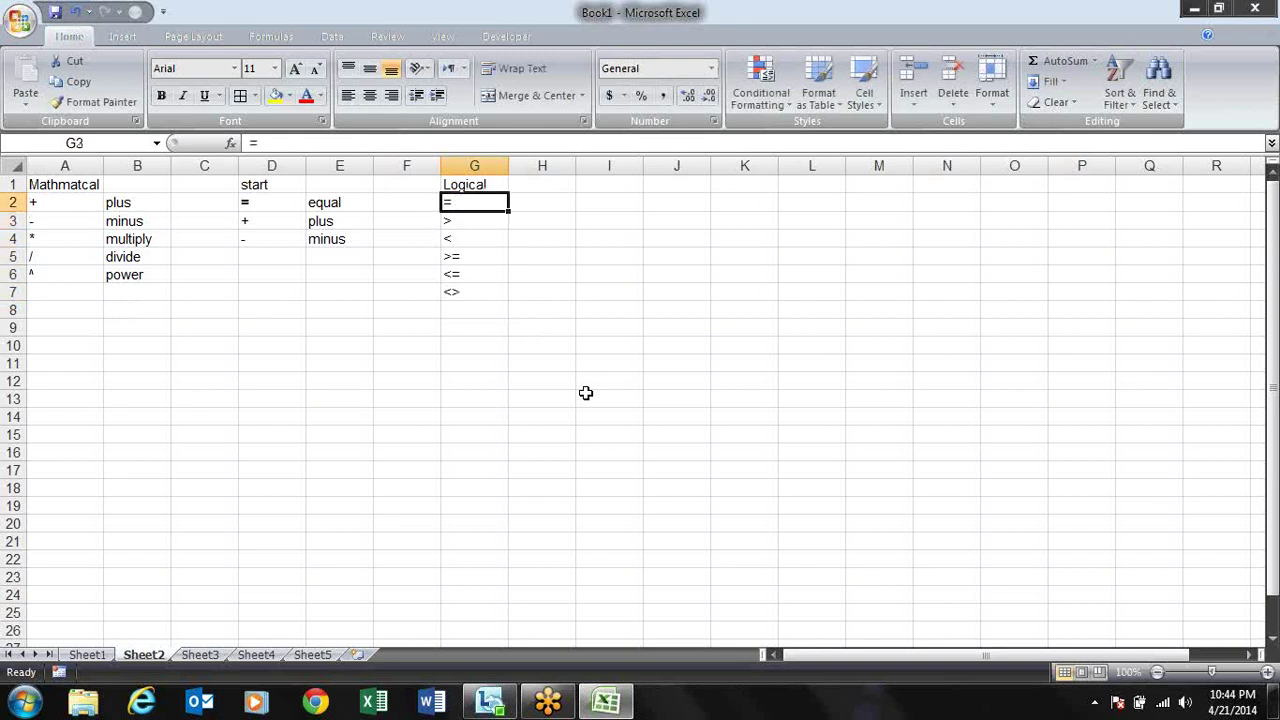
key("Right")
key("Right")
- Put a Boolean heading in I1 with True in I2 and False in I3, then select both values
key("Up")
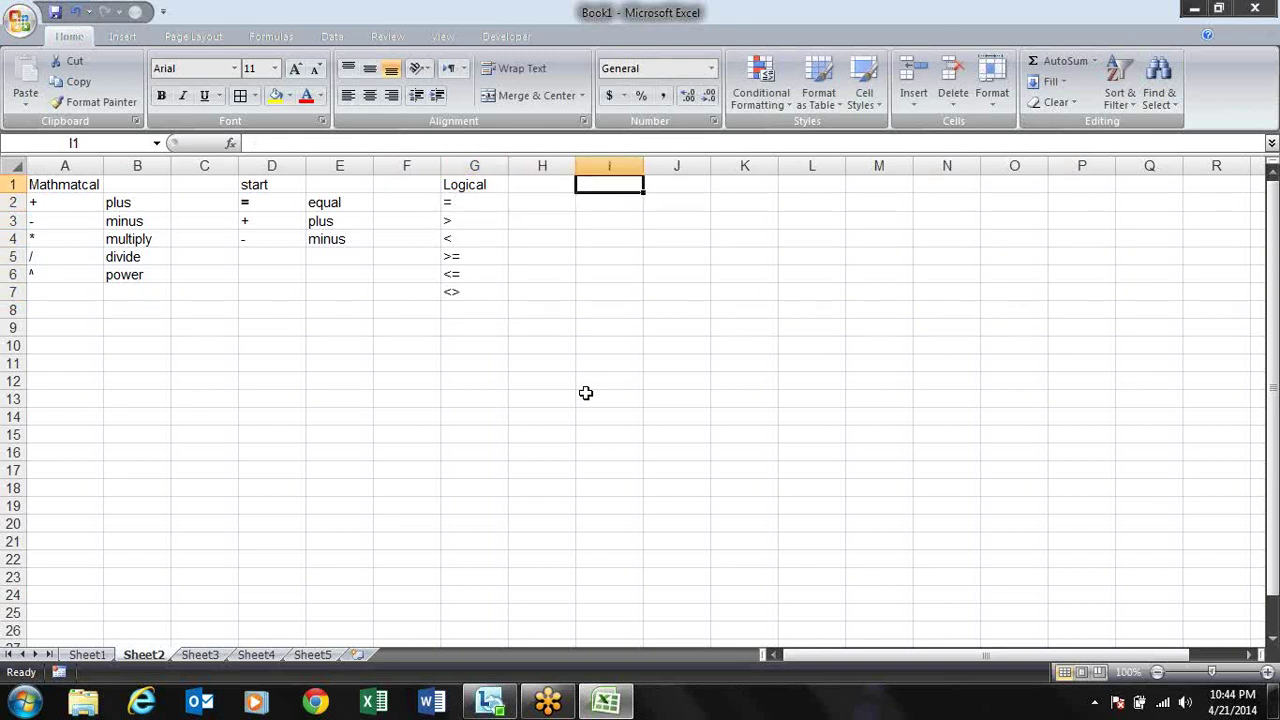
type("Bo")
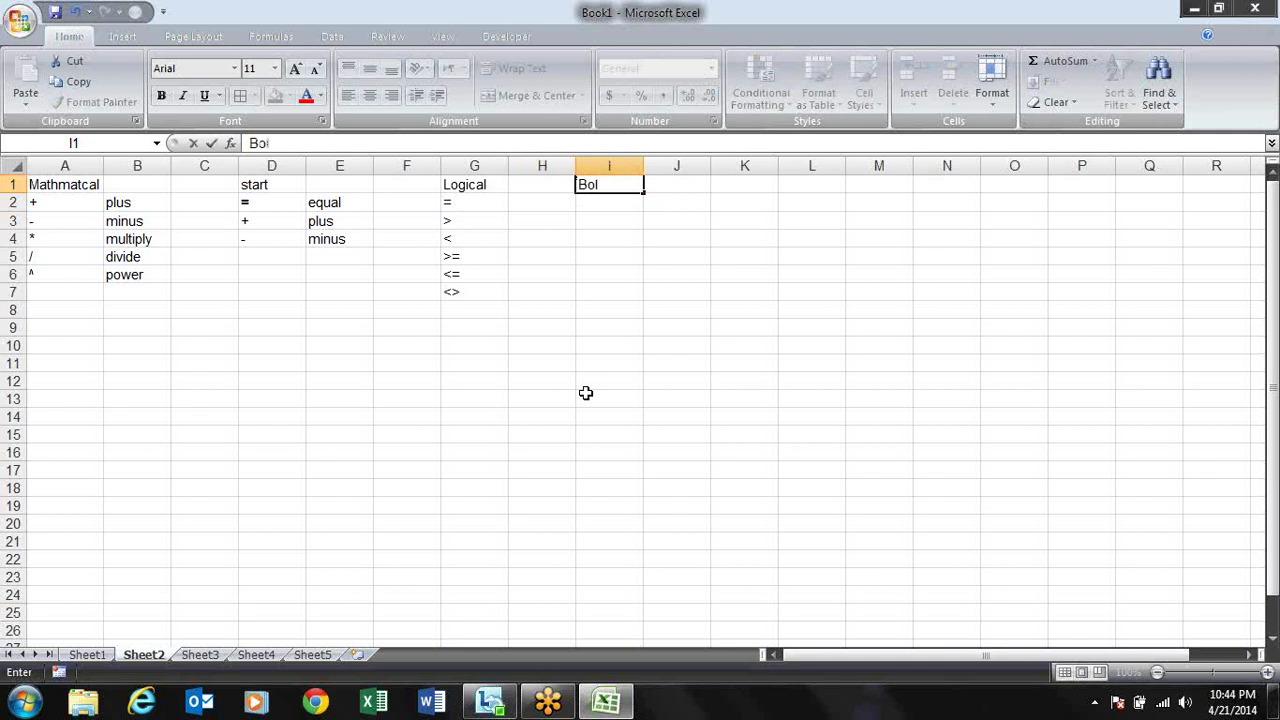
type("olean")
key("Return")
type("T")
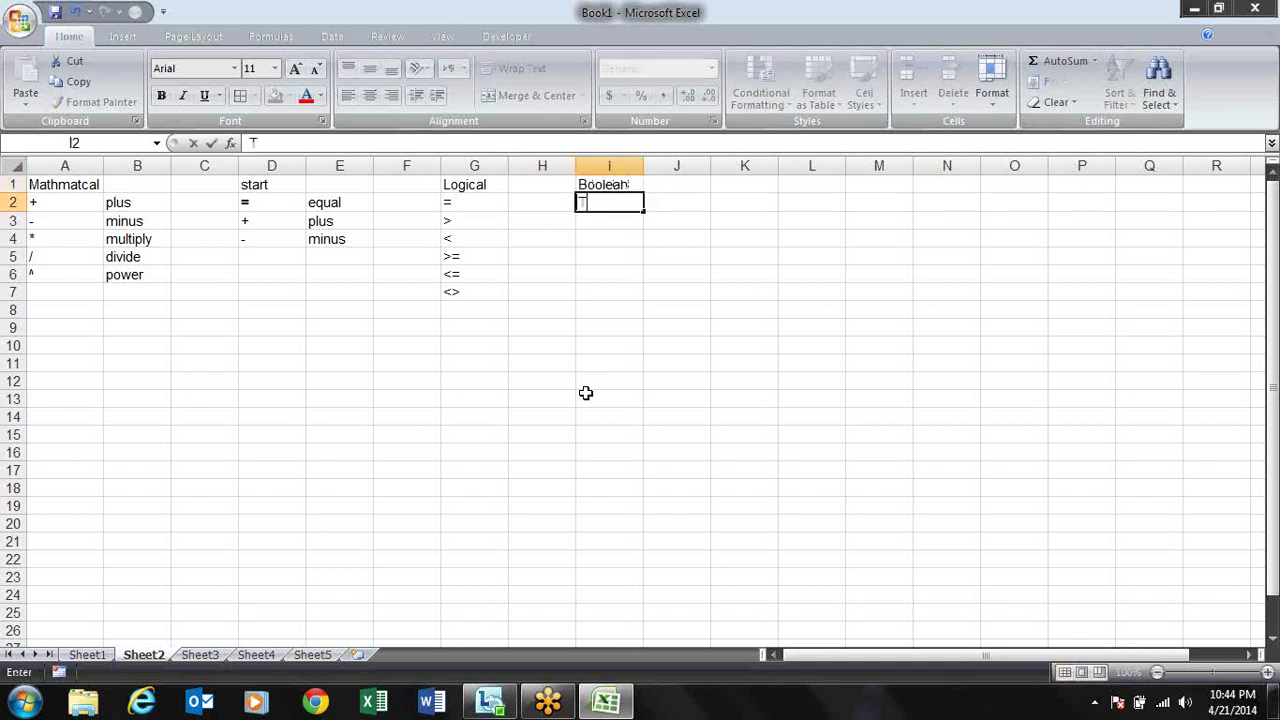
type("ur")
key("BackSpace")
key("BackSpace")
type("rue")
key("Return")
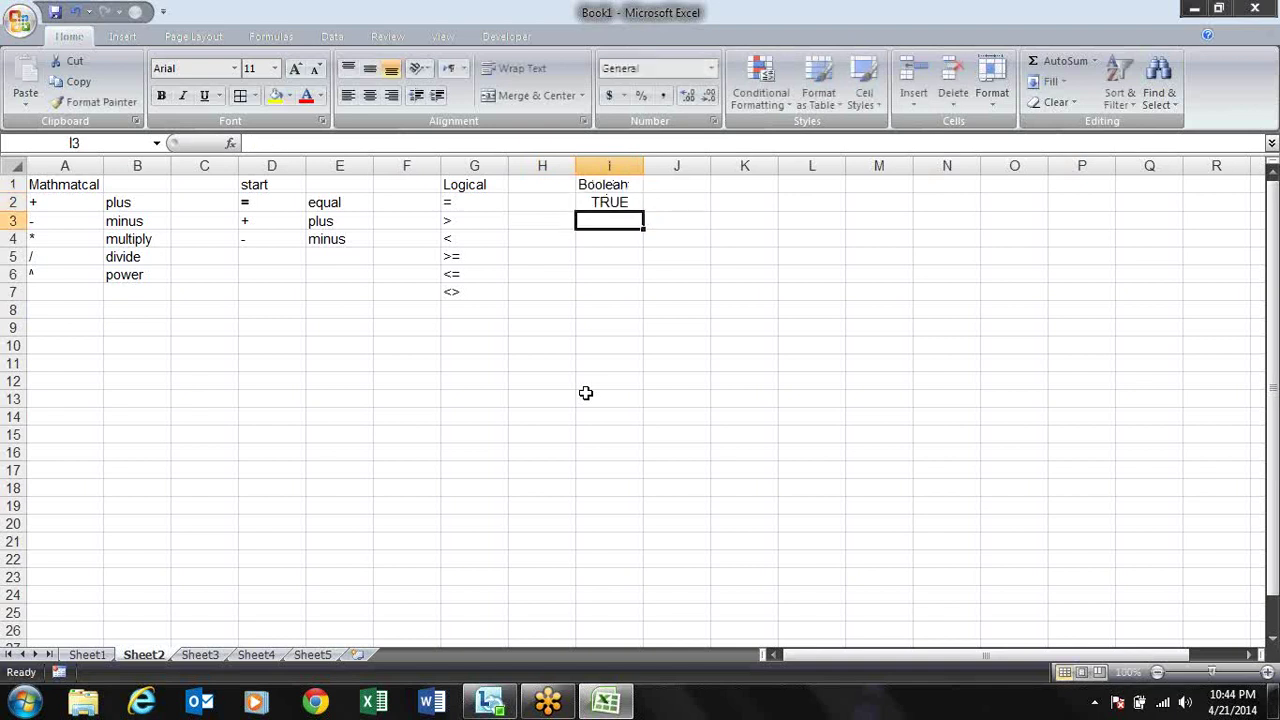
type("False")
key("Return")
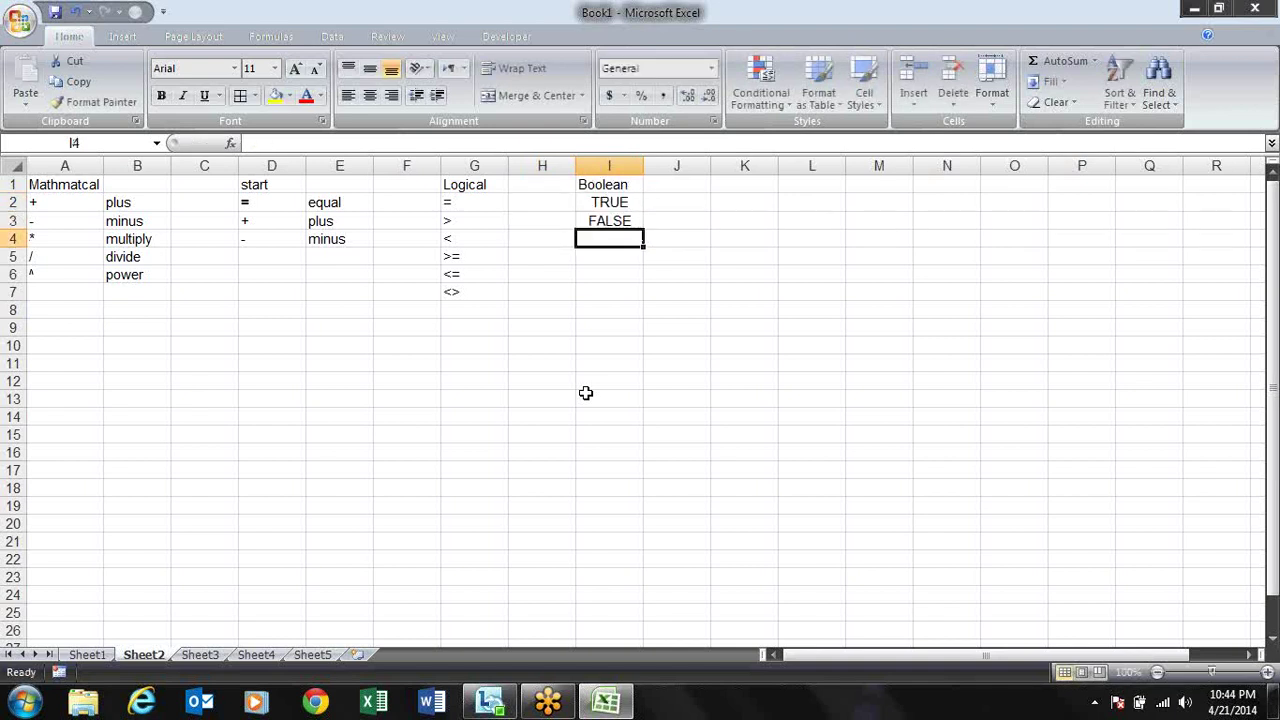
key("Up")
key("Up")
key("shift+Down")
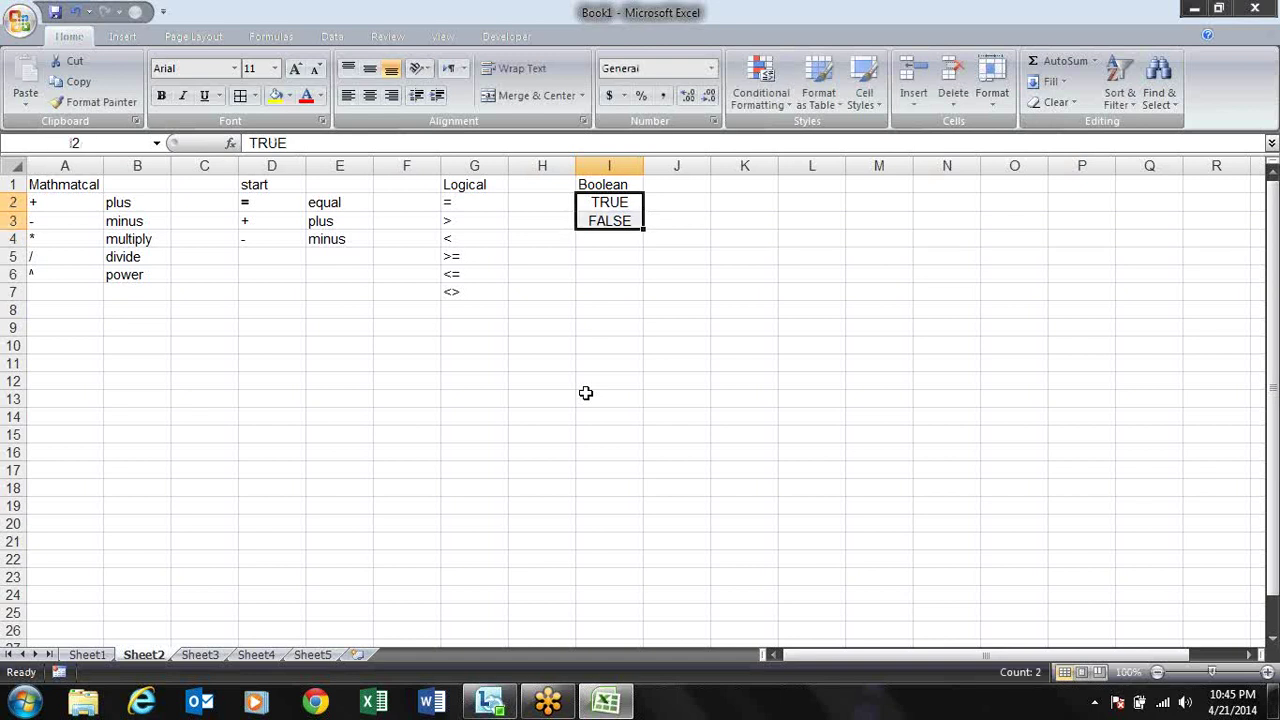
- Label the equals operator 'equal to' in H2
key("Left")
key("Left")
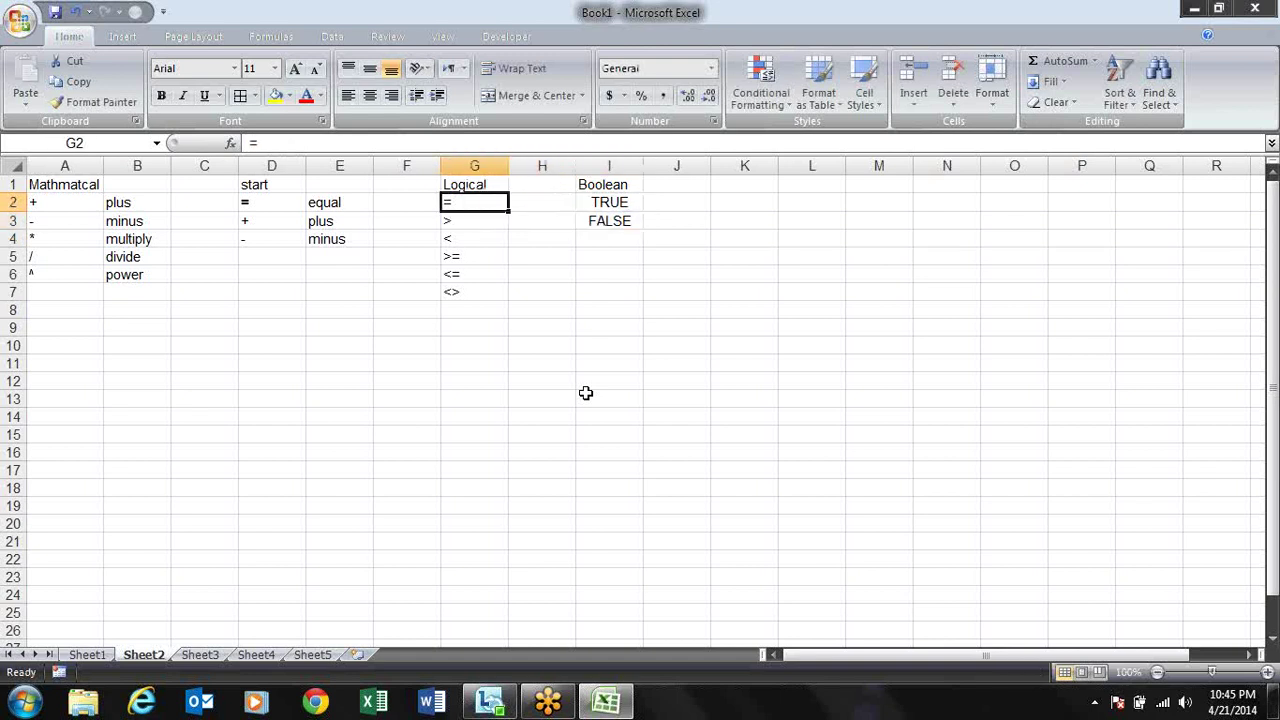
key("Right")
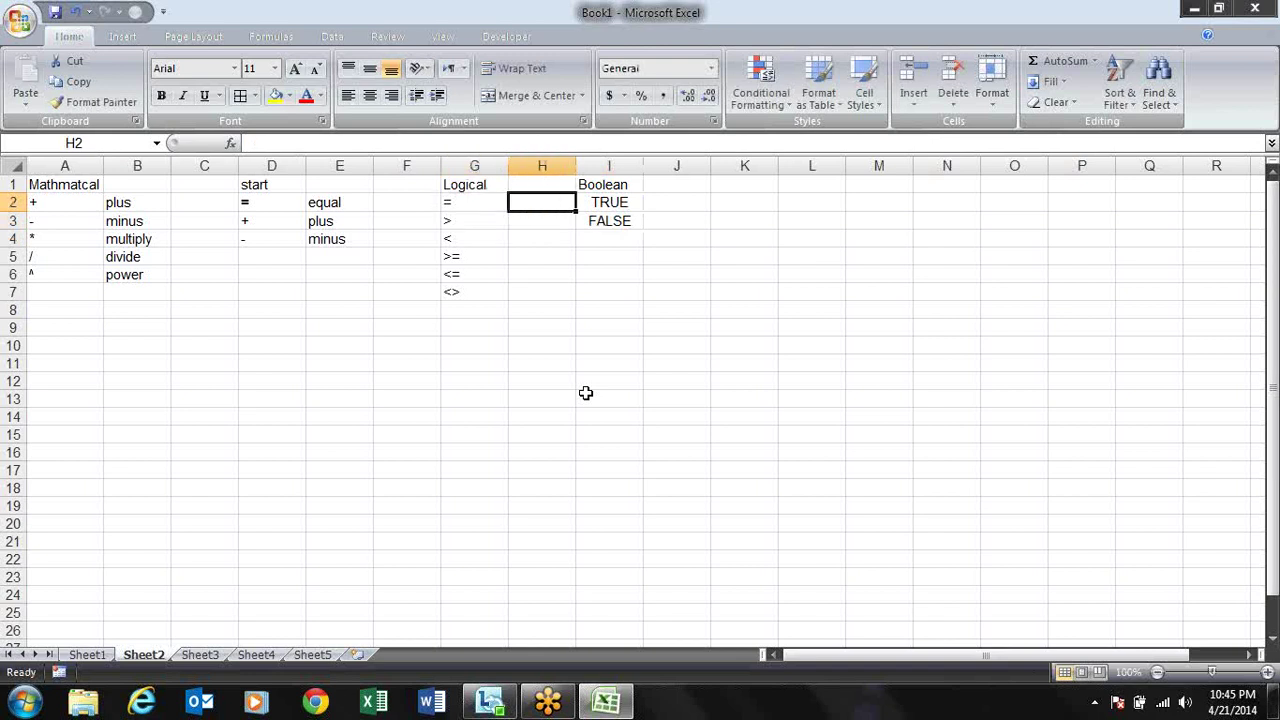
type("wq")
key("BackSpace")
key("BackSpace")
type("e")
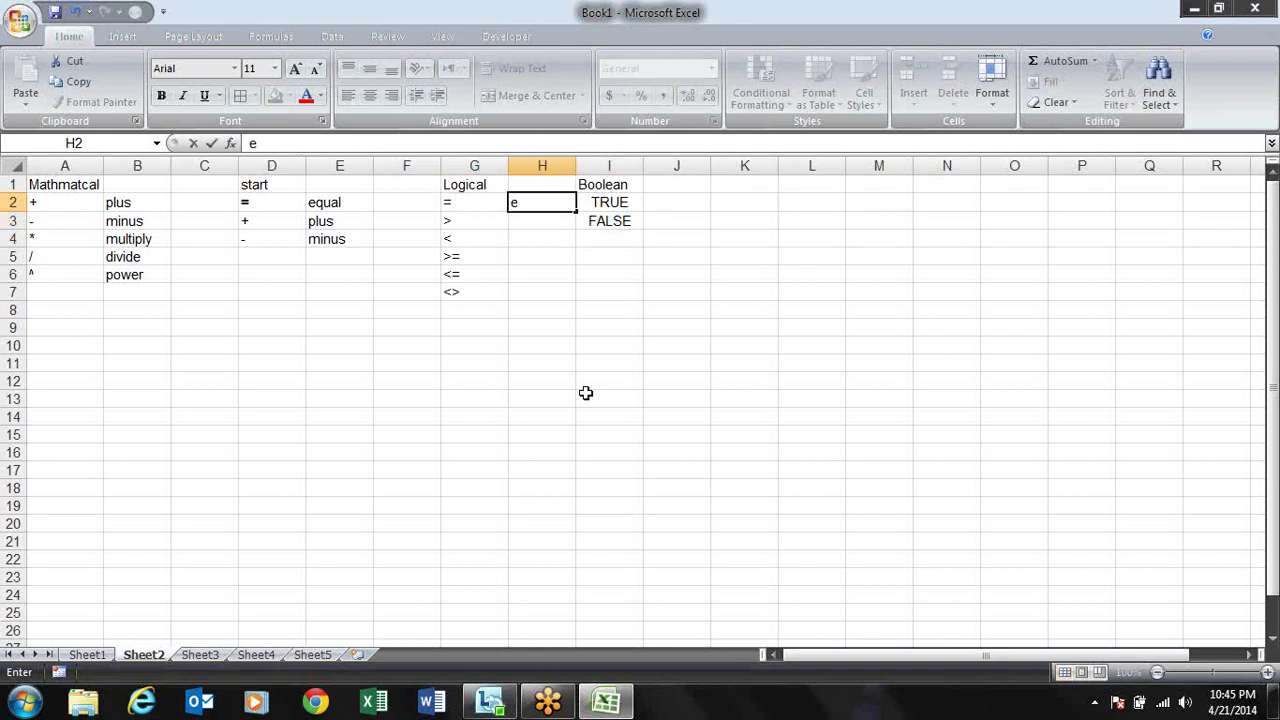
type("w")
key("BackSpace")
type("qu")
type("al")
key("Return")
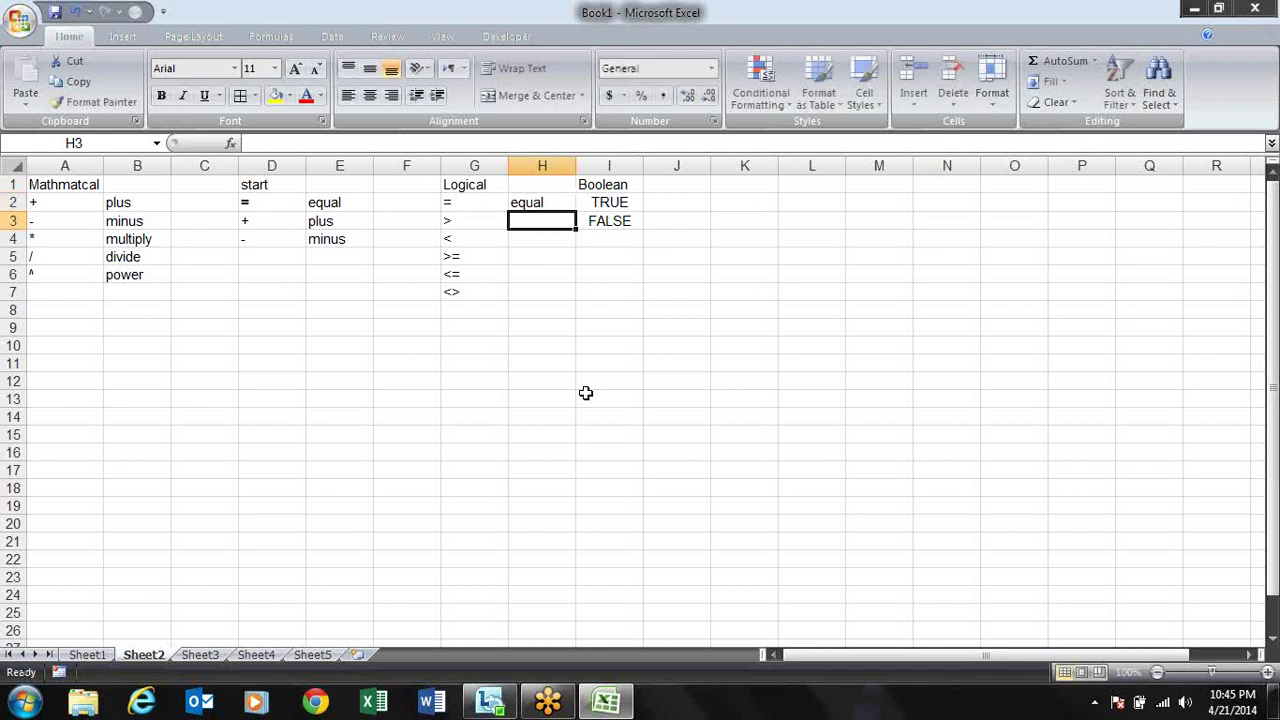
key("Up")
key("F2")
type(" t")
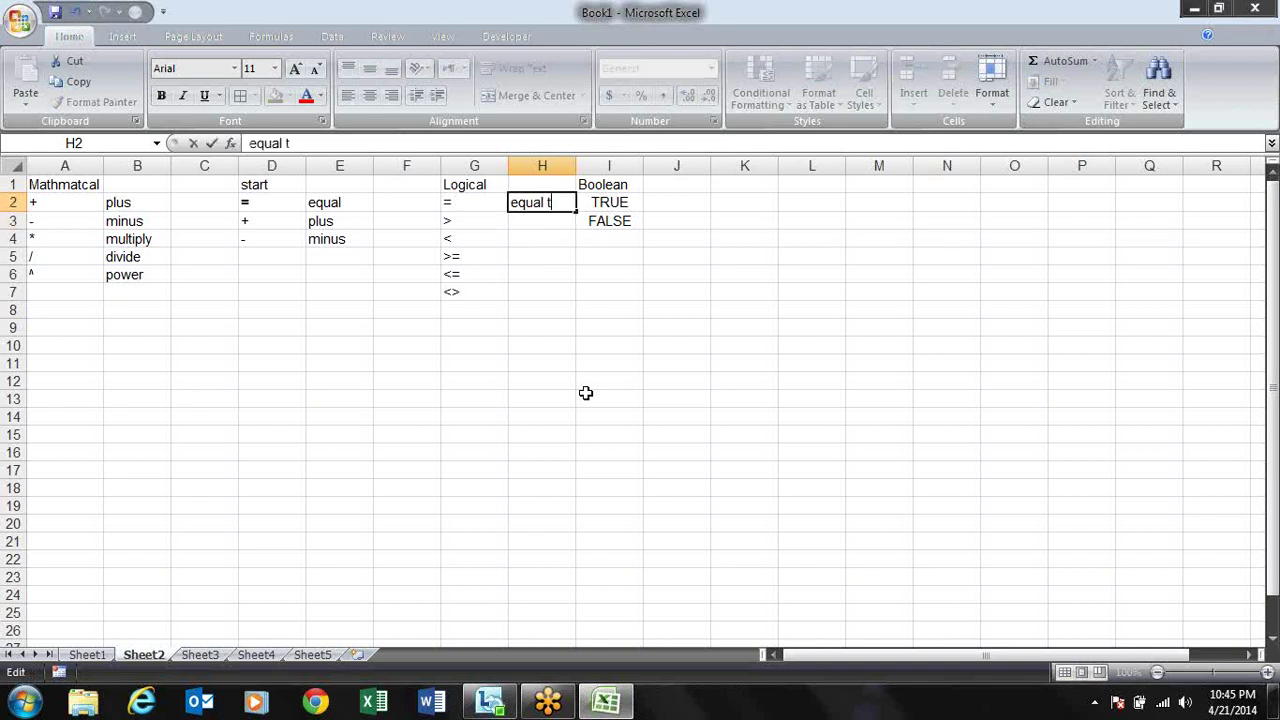
type("o")
key("Return")
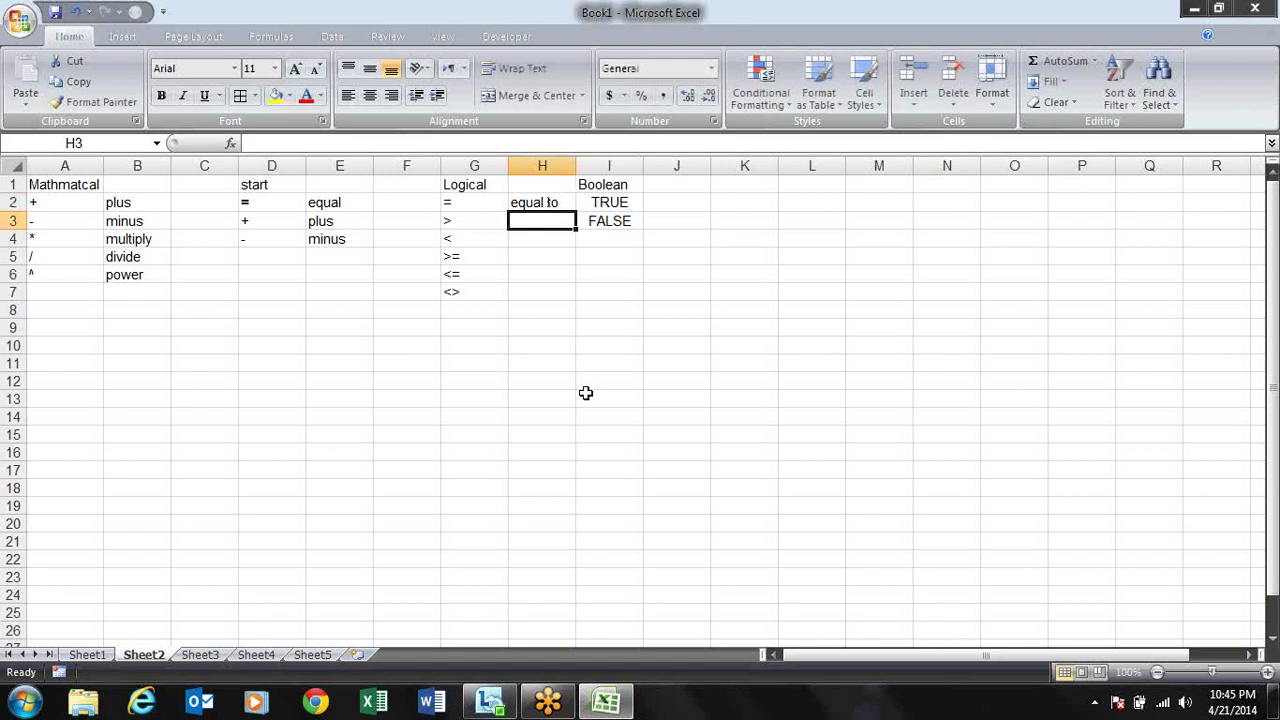
- Enter 'Greater then', 'Less then' and 'Greater then equal to' in H3:H5
type("Greater")
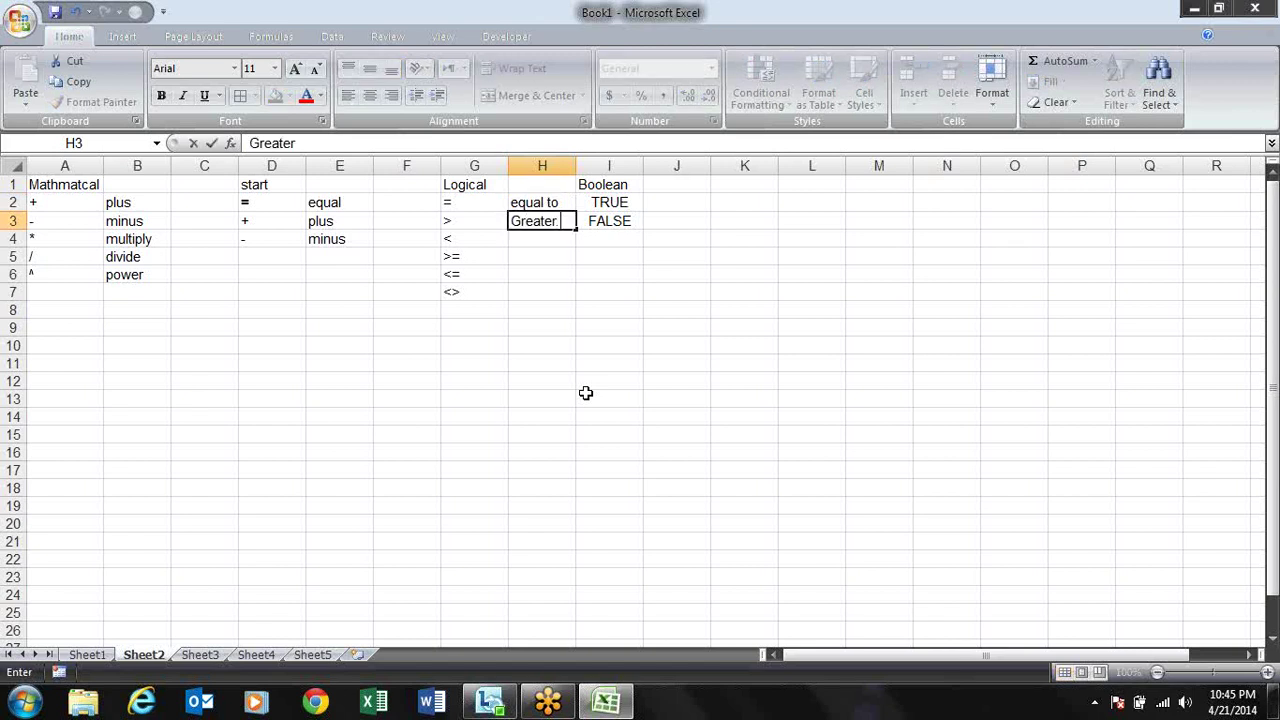
type(" than")
key("Return")
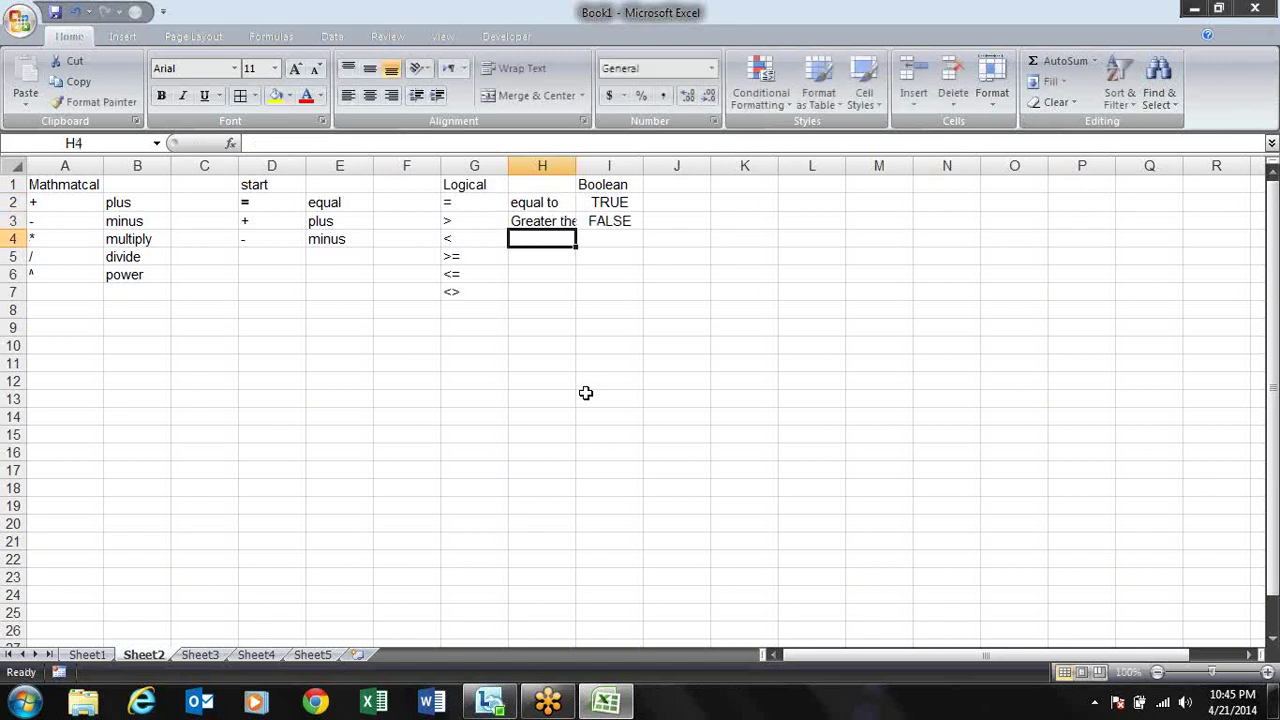
type("Les")
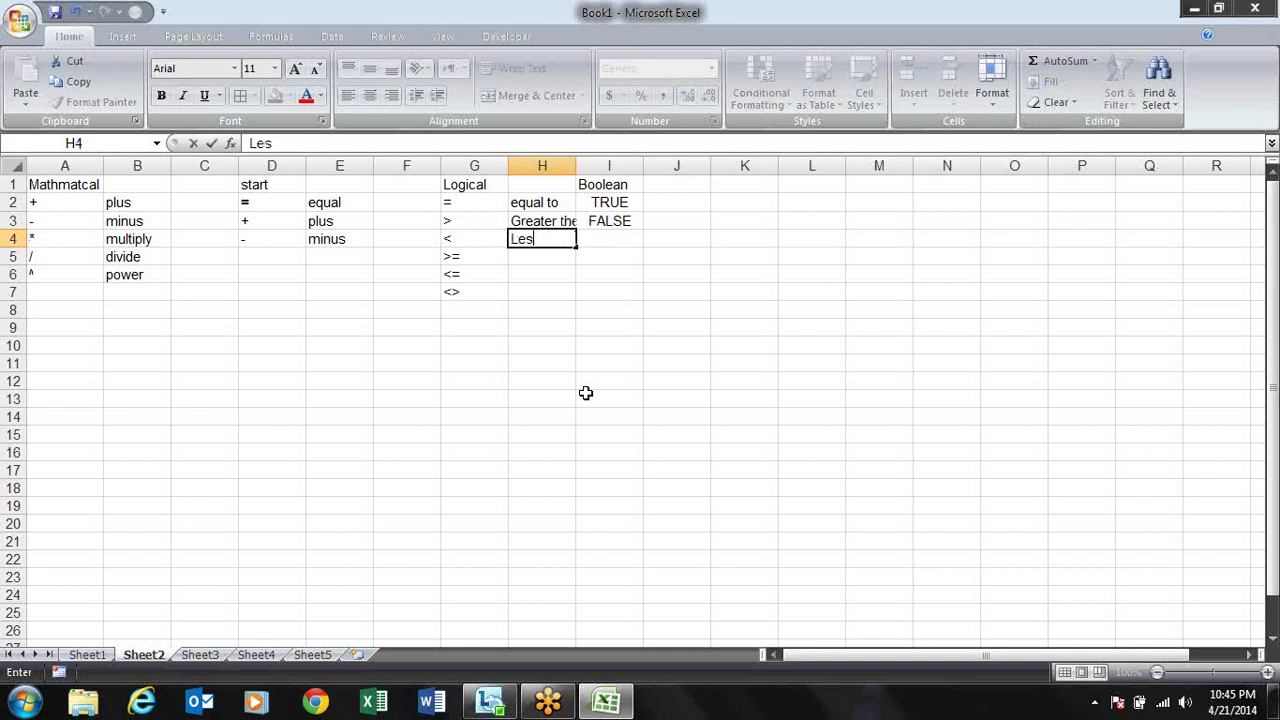
type("s then")
key("Return")
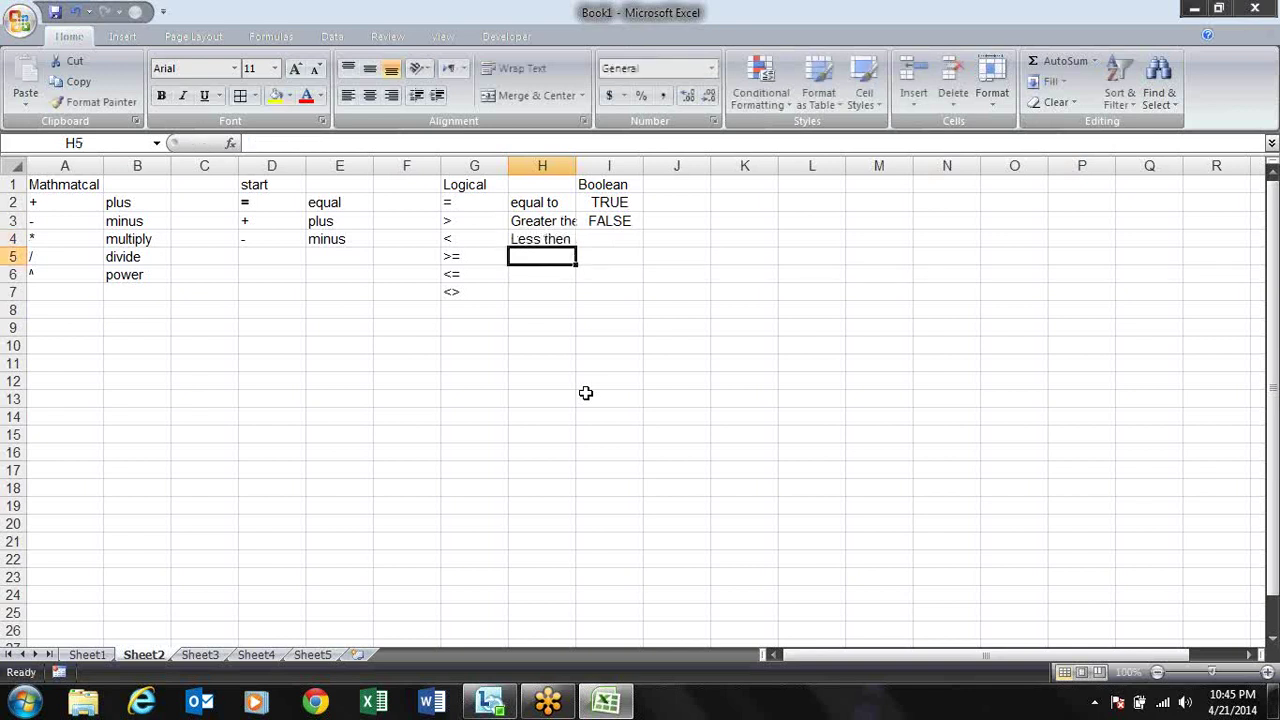
type("greater then")
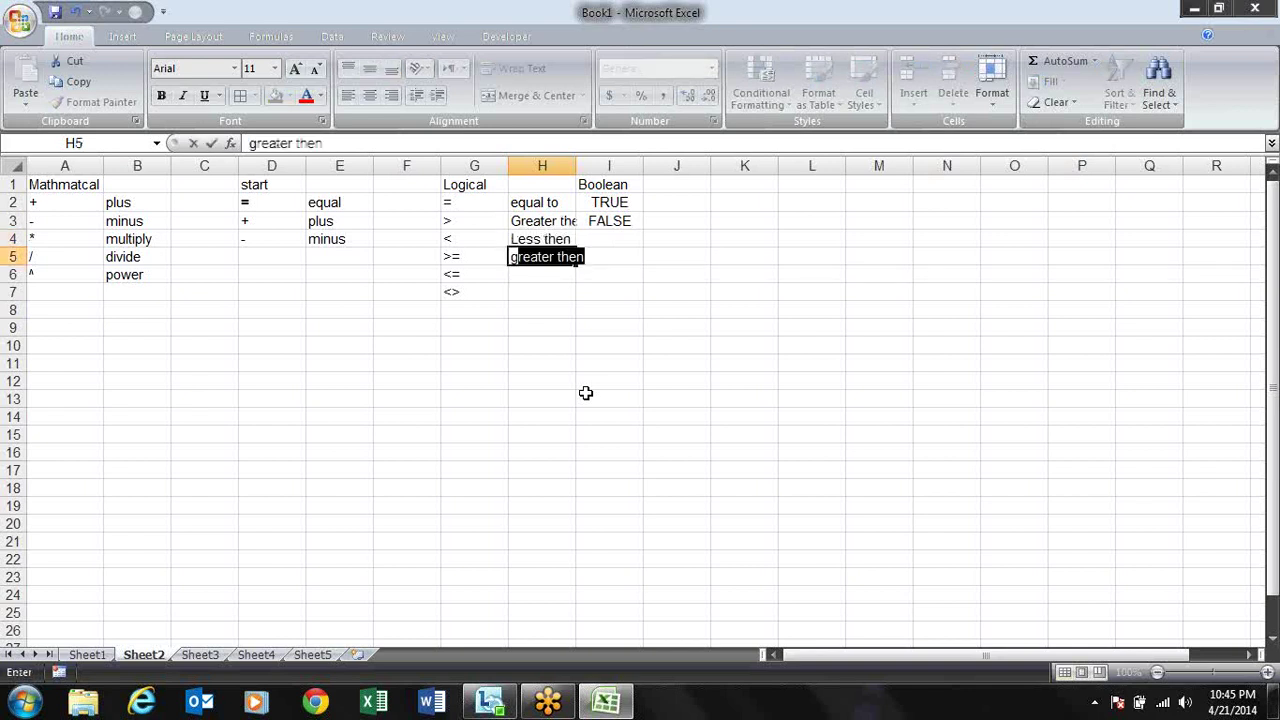
key("Tab")
key("Left")
key("F2")
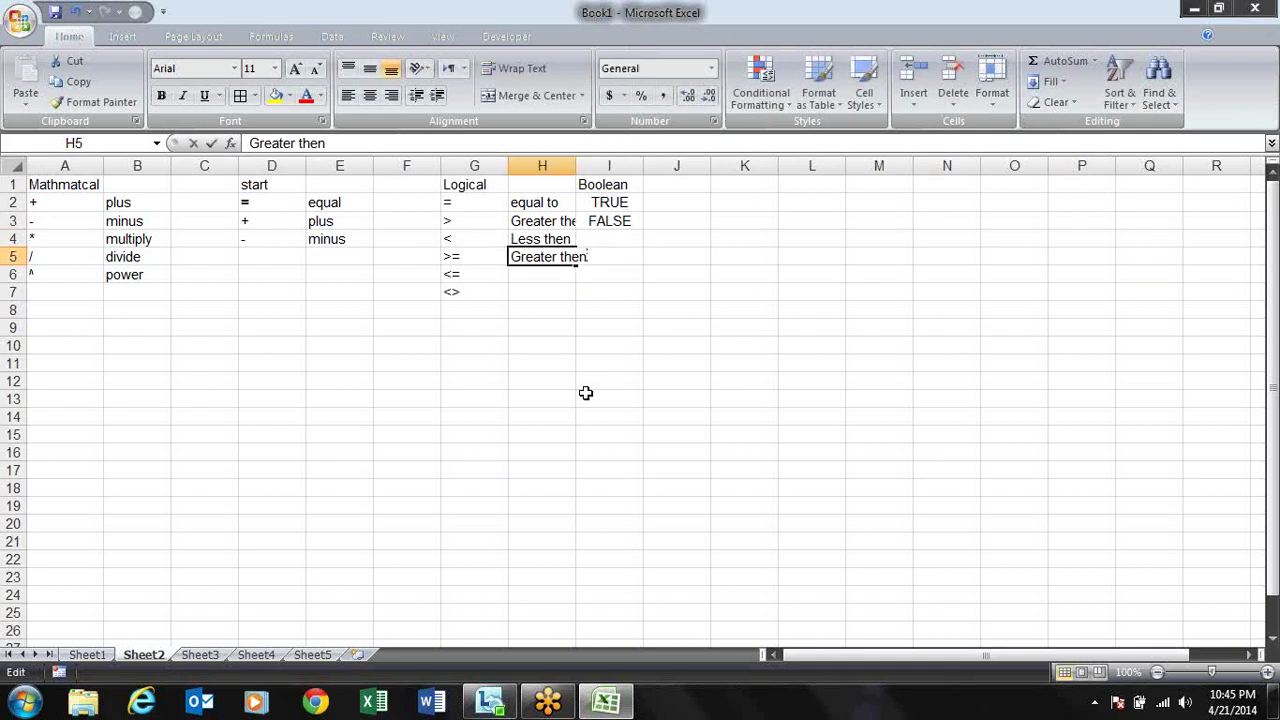
type("equal")
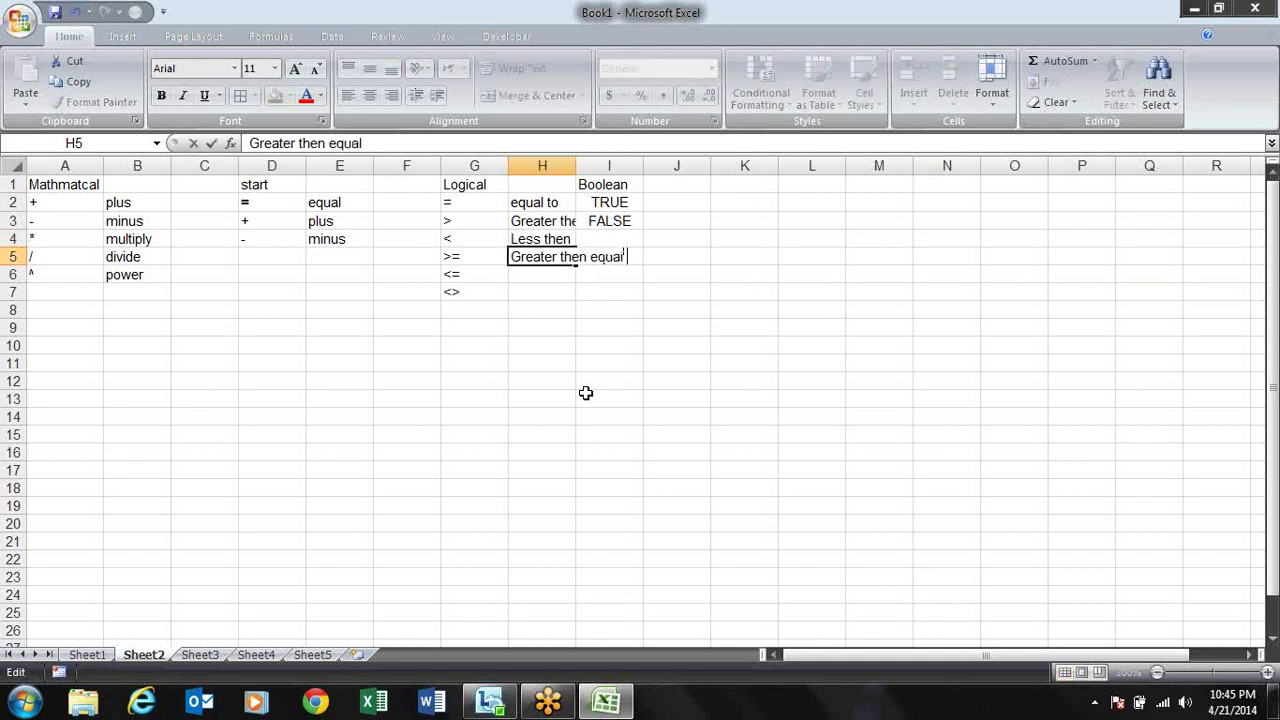
type(" to")
key("Return")
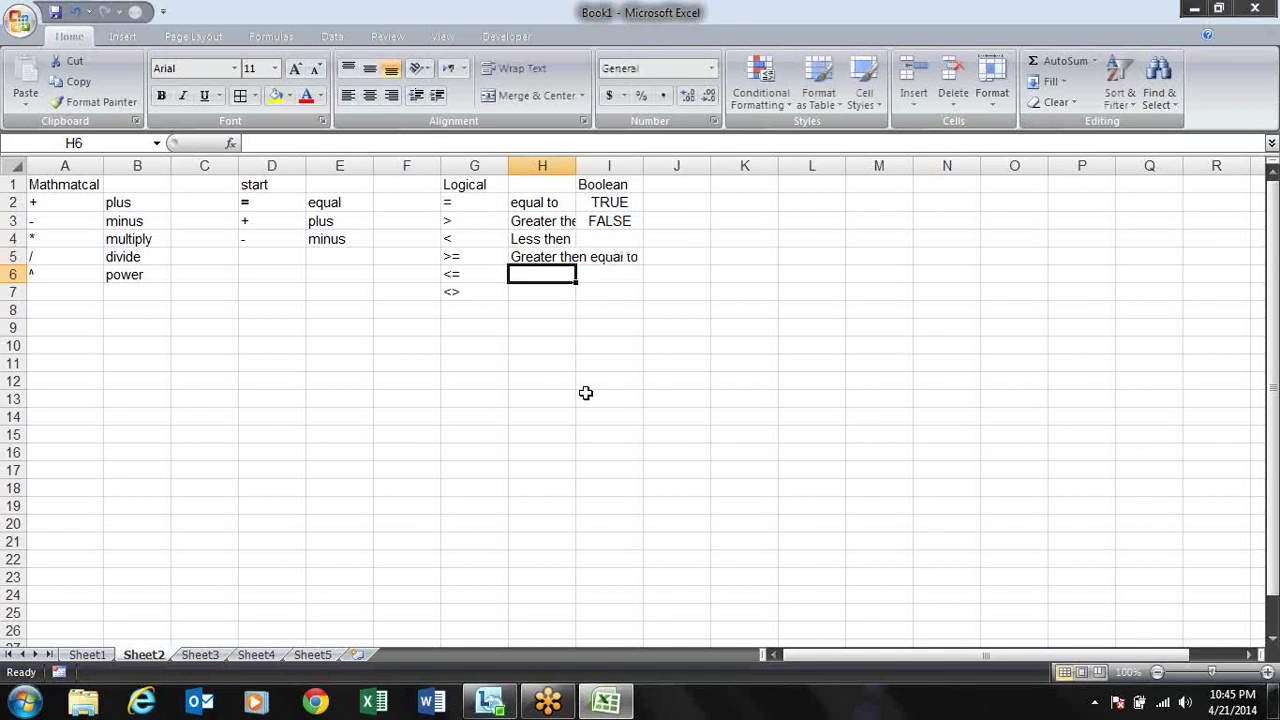
- Add 'Less then equal to' and 'Not Equal to' in H6:H7 and autofit column H
type("g")
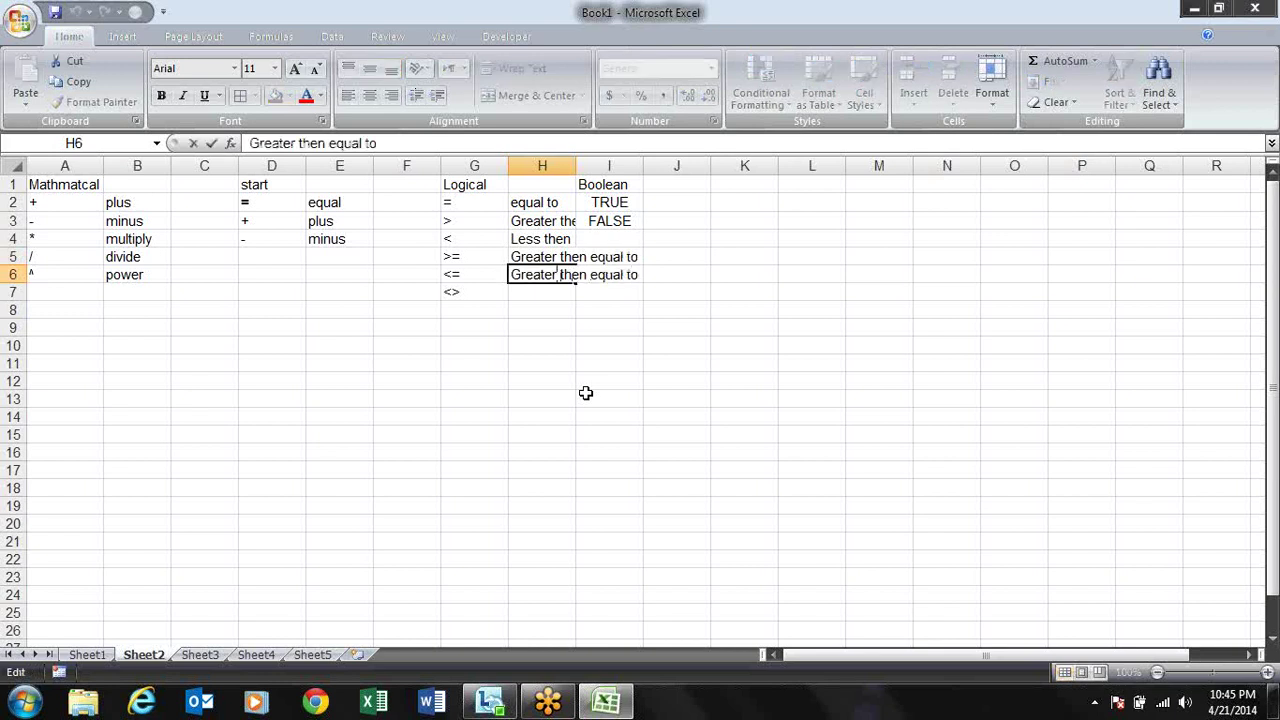
key("BackSpace")
key("BackSpace")
key("BackSpace")
key("BackSpace")
key("BackSpace")
key("BackSpace")
key("BackSpace")
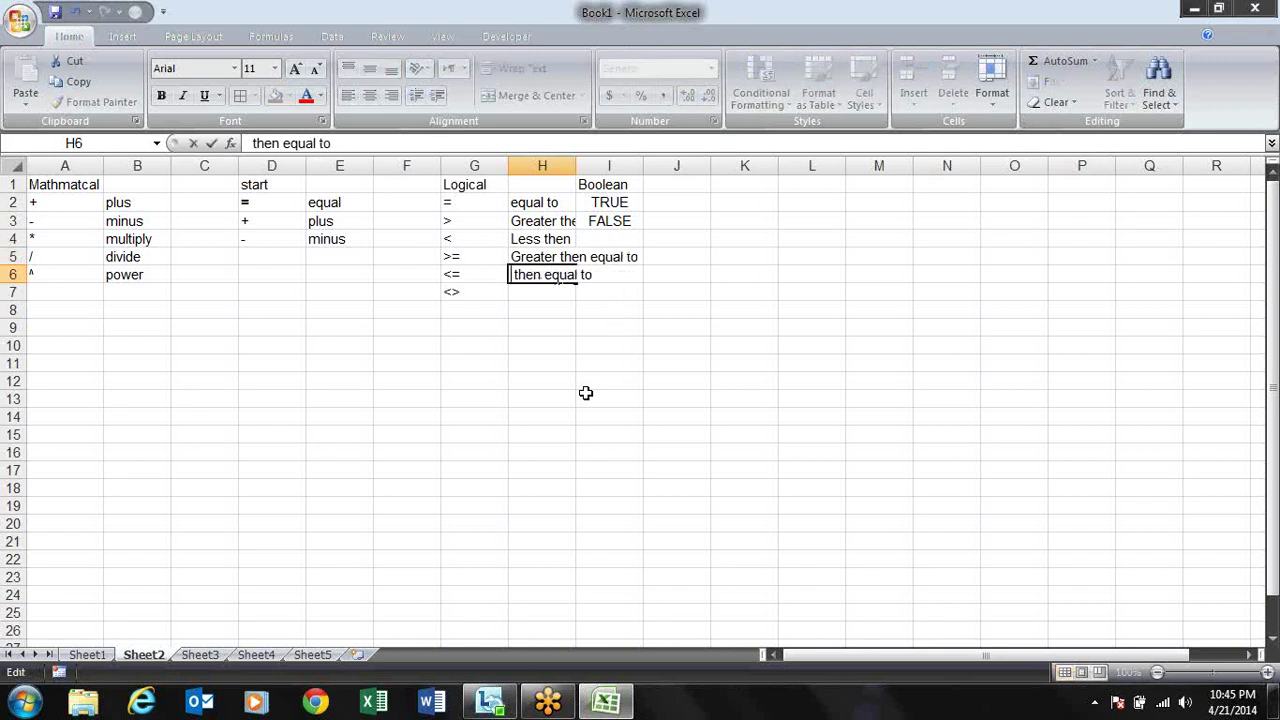
type("Less")
key("Return")
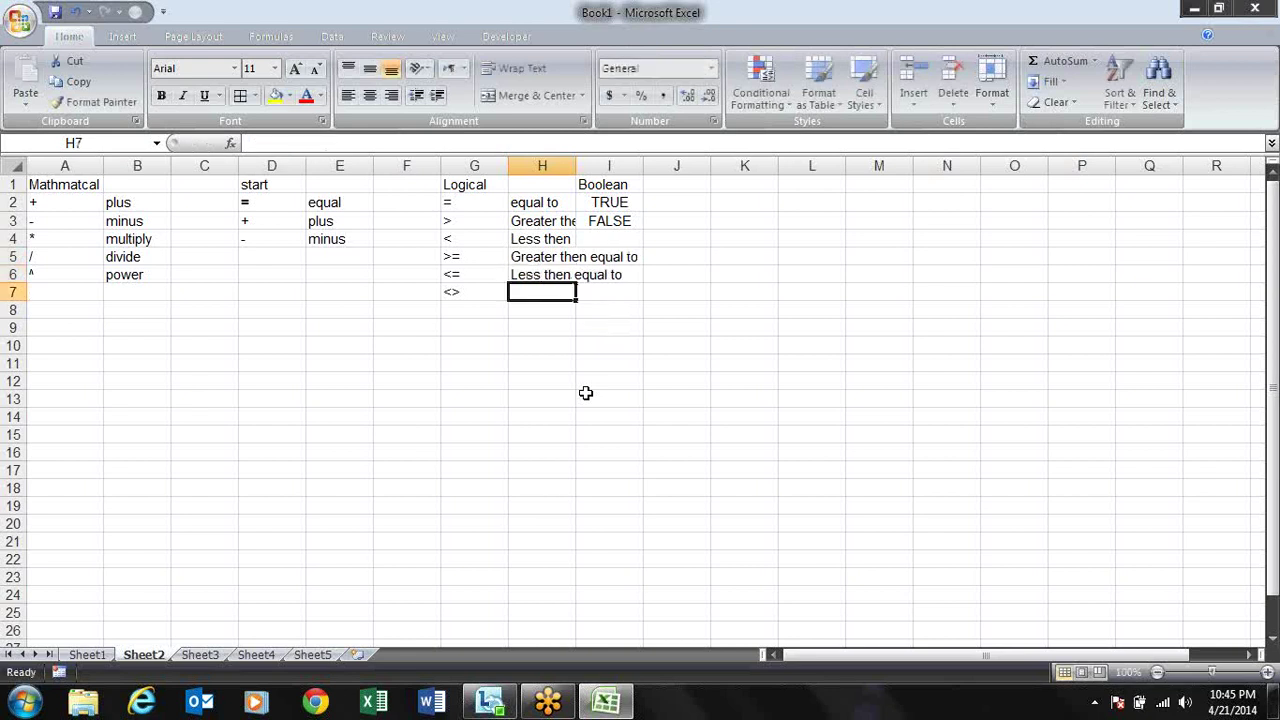
type("Not E")
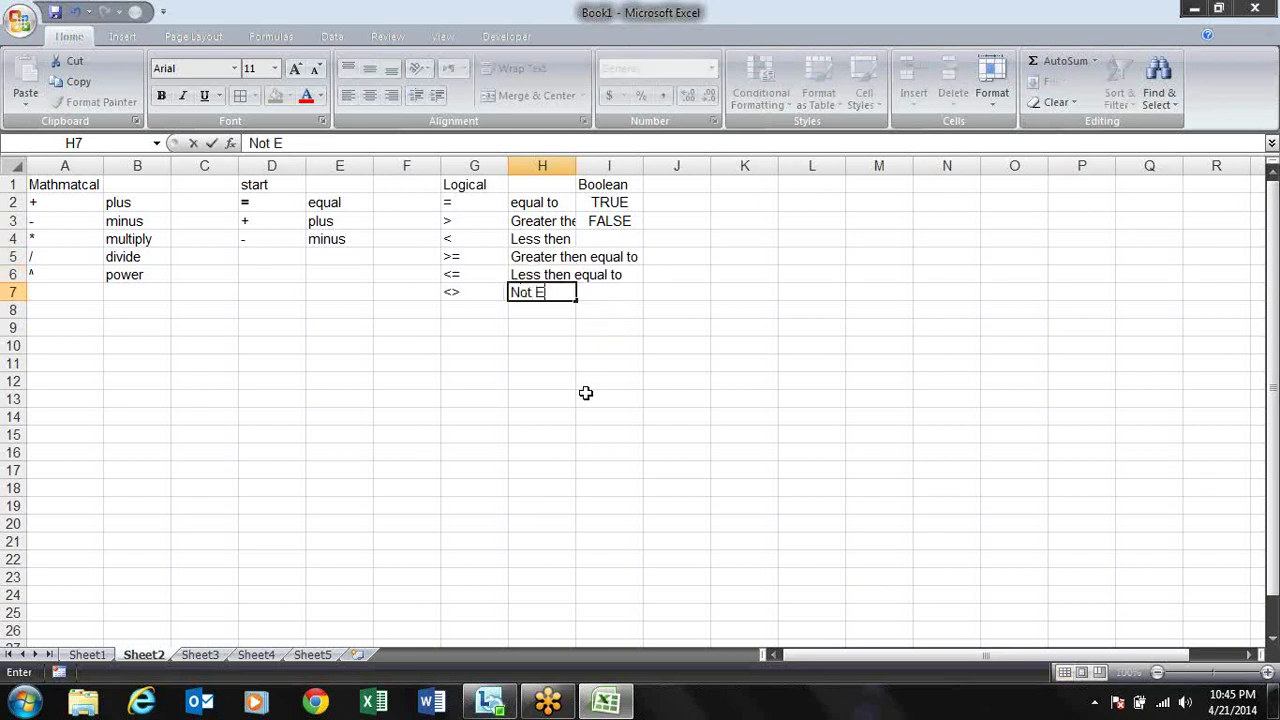
type("qual t")
type("o")
key("Return")
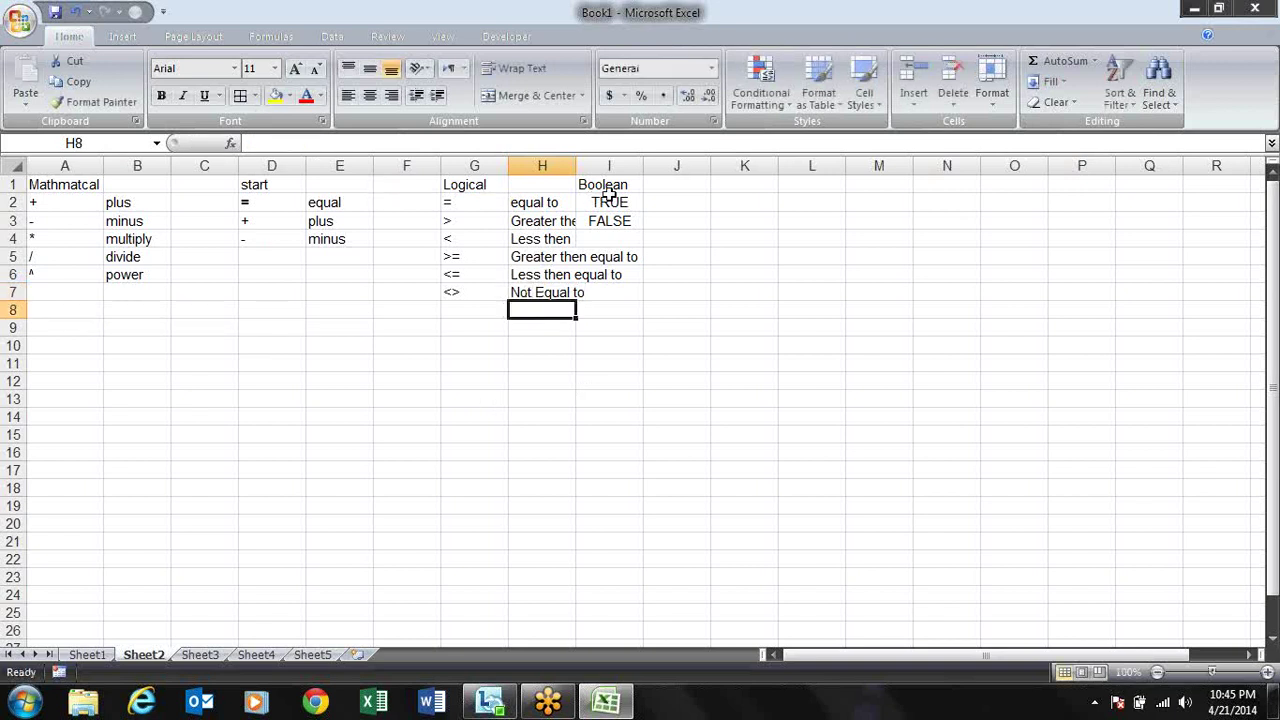
double_click(576, 166)
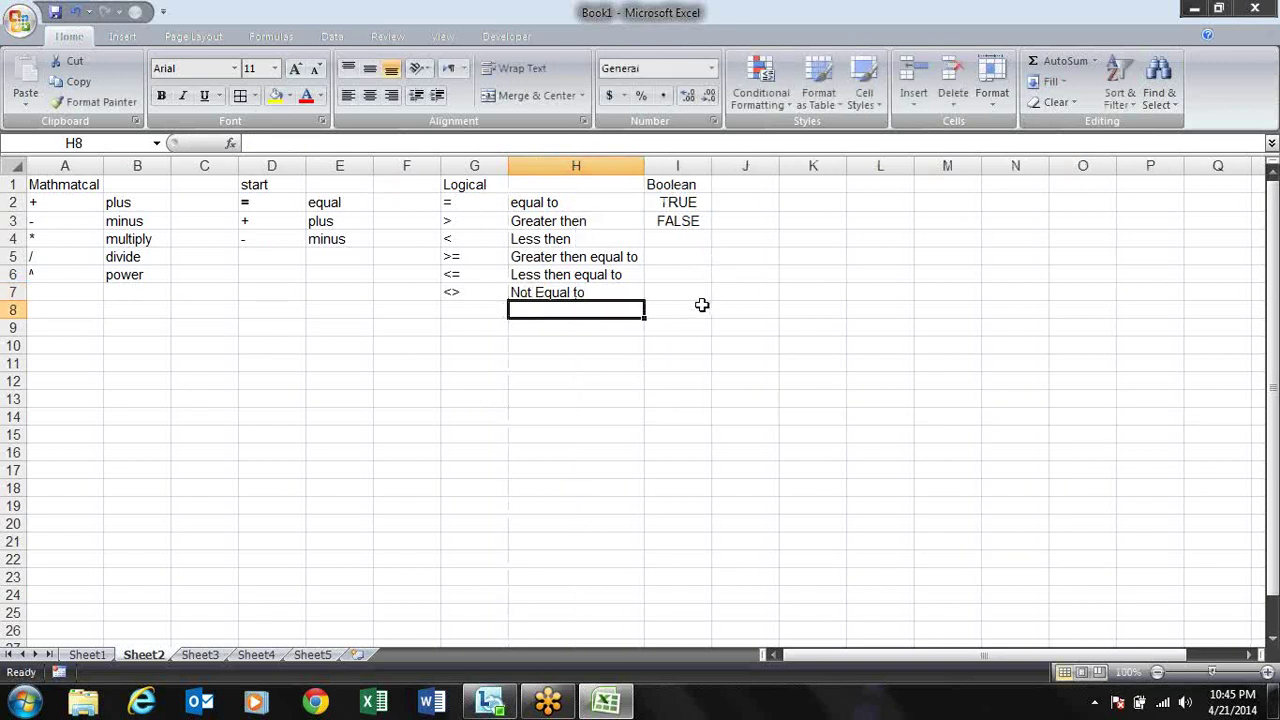
- Put the headers A and B in F9 and G9
left_click(570, 377)
key("Up")
key("Left")
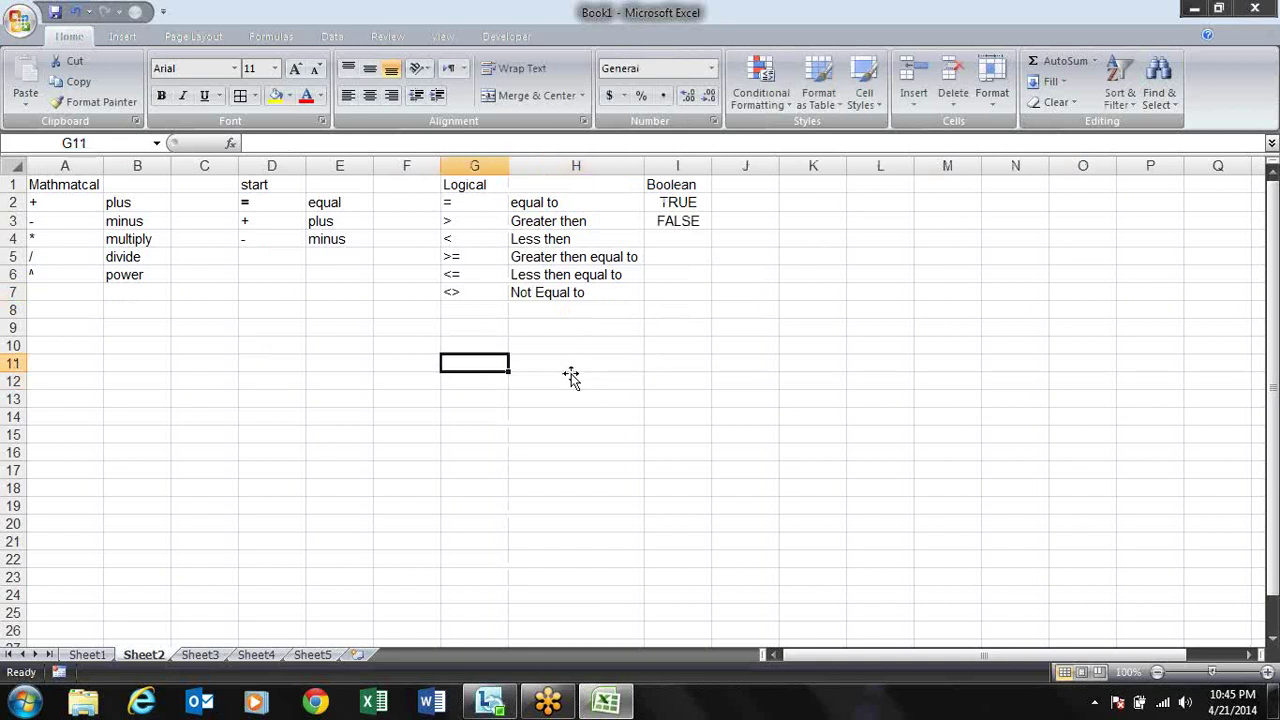
key("Left")
key("Up")
key("Up")
type("f")
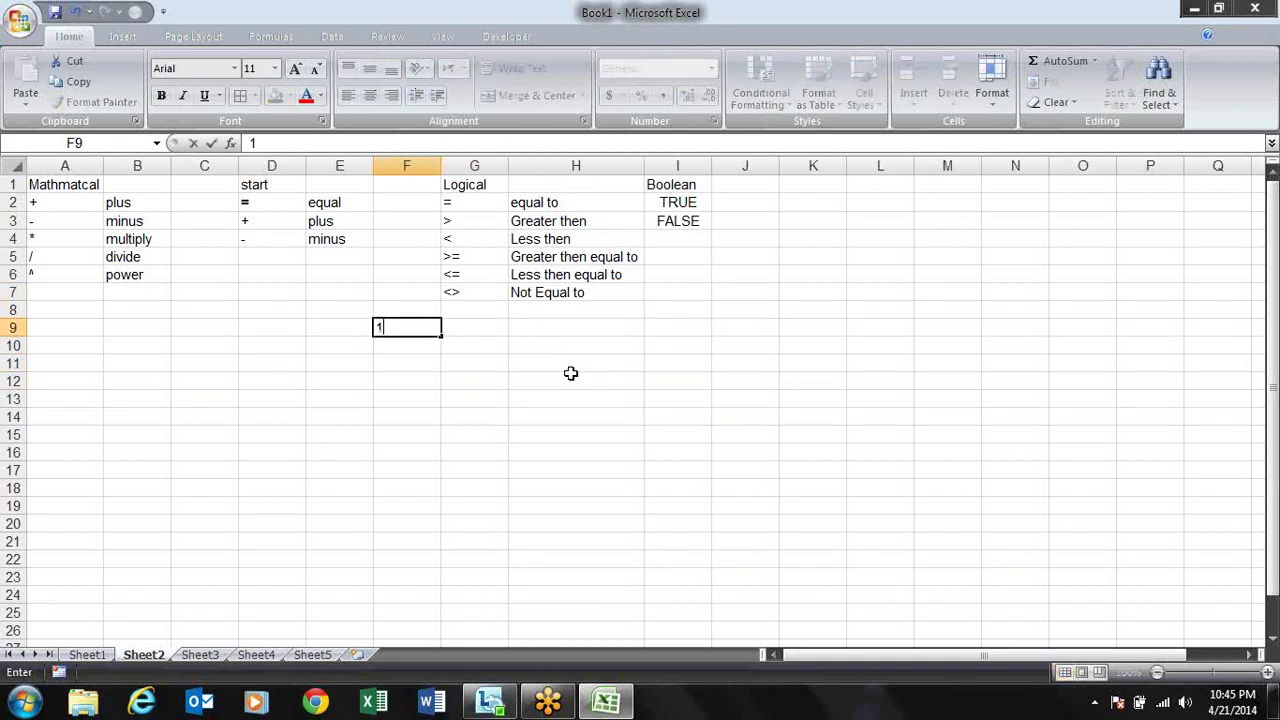
type("g")
key("BackSpace")
key("BackSpace")
type("A")
key("Tab")
type("B")
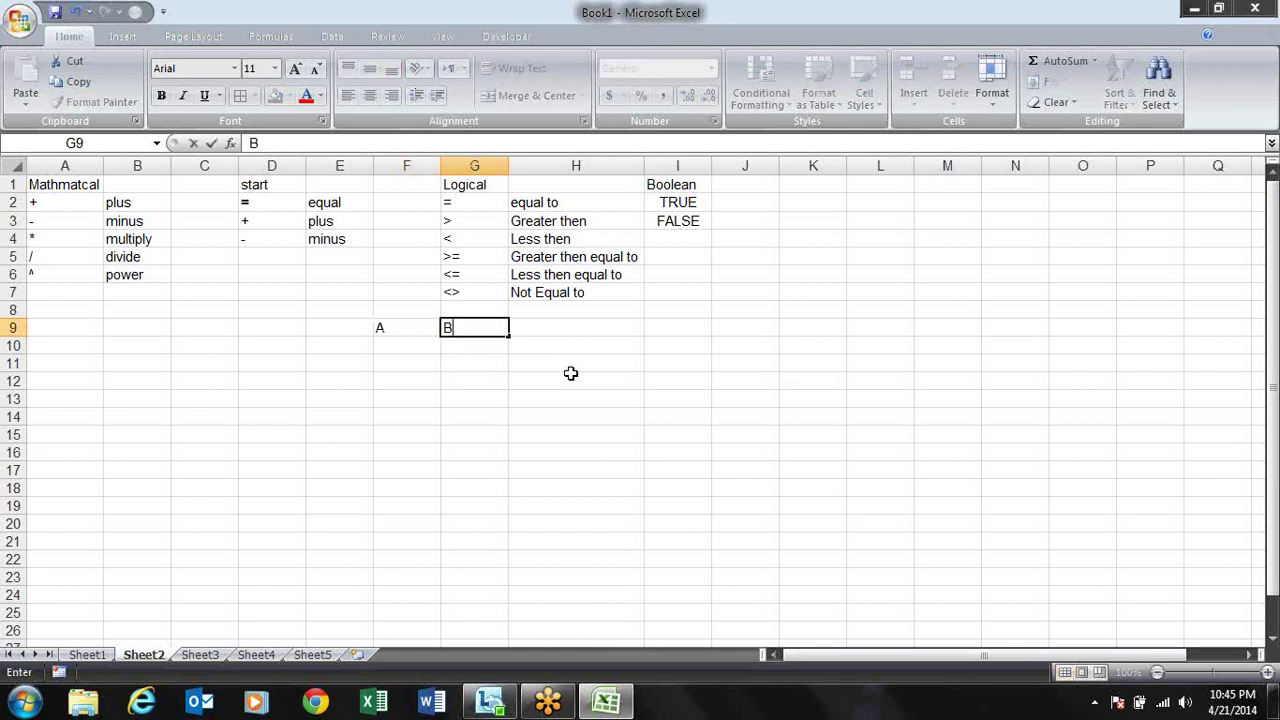
key("Return")
- Enter 10 in F10 and 20 in G10
key("Down")
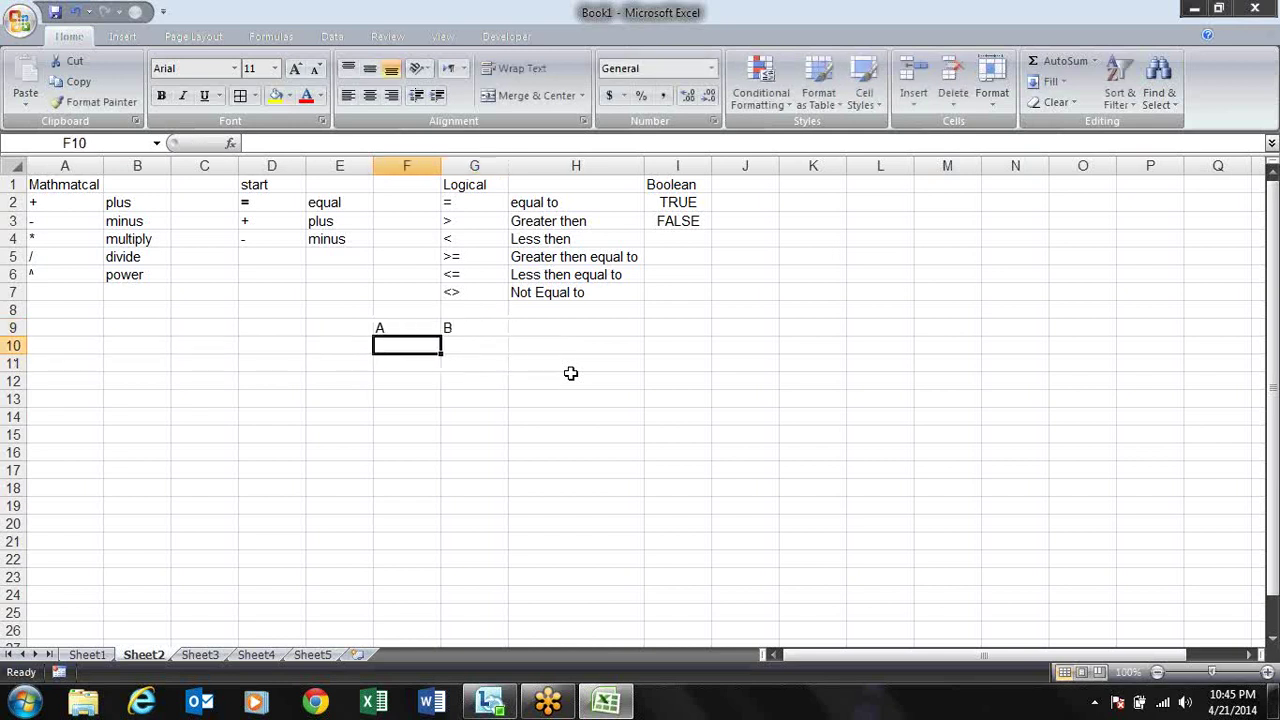
type("10")
key("Tab")
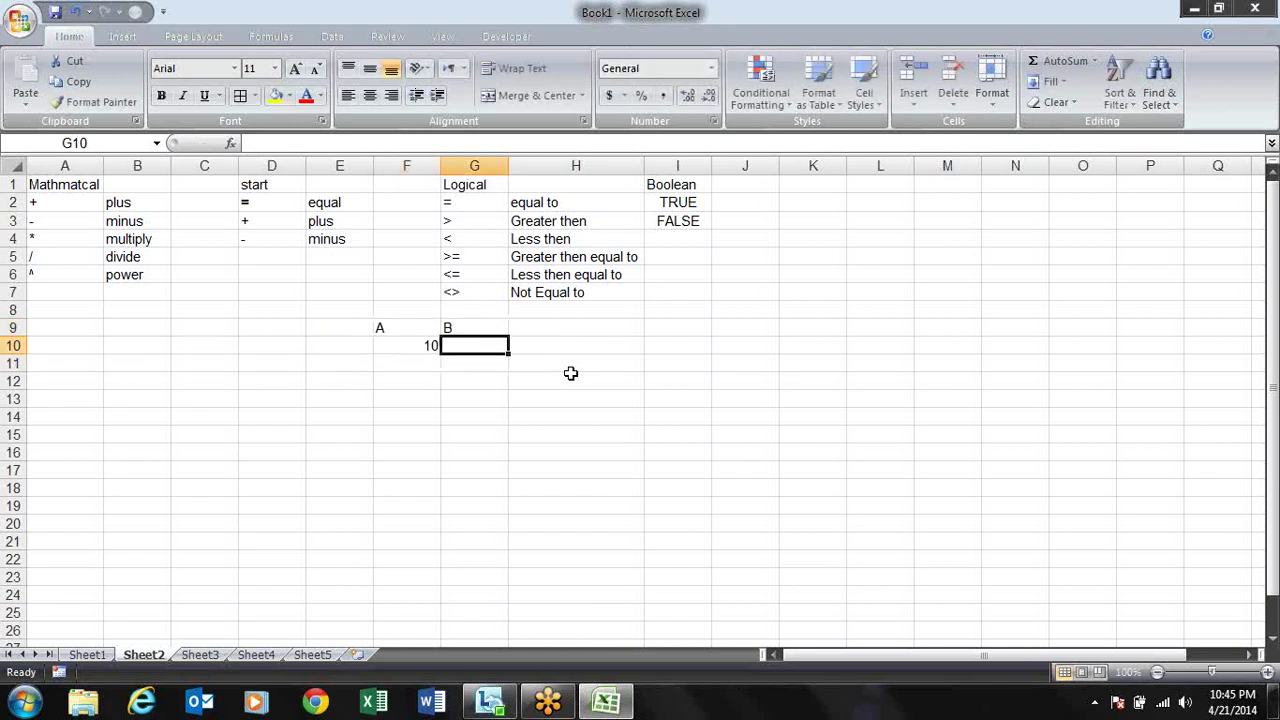
type("20")
key("Tab")
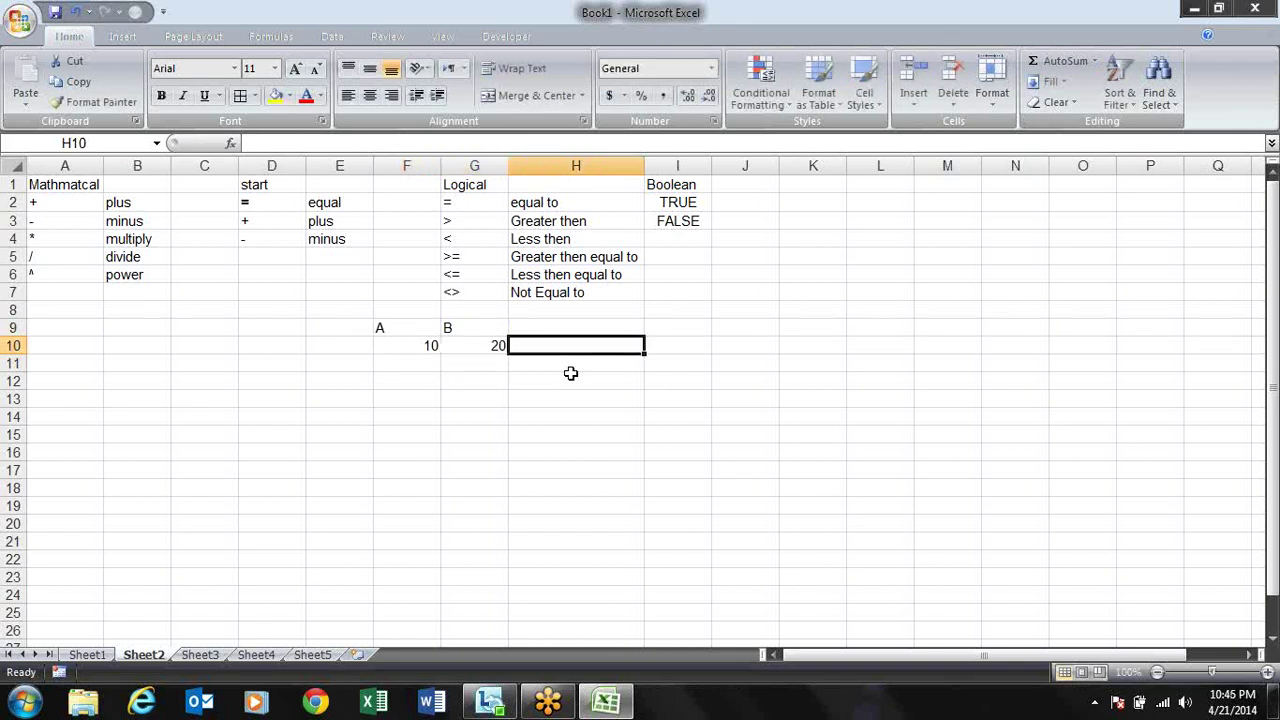
- Enter =F10=G10 in H10, which returns FALSE
type("=")
key("Left")
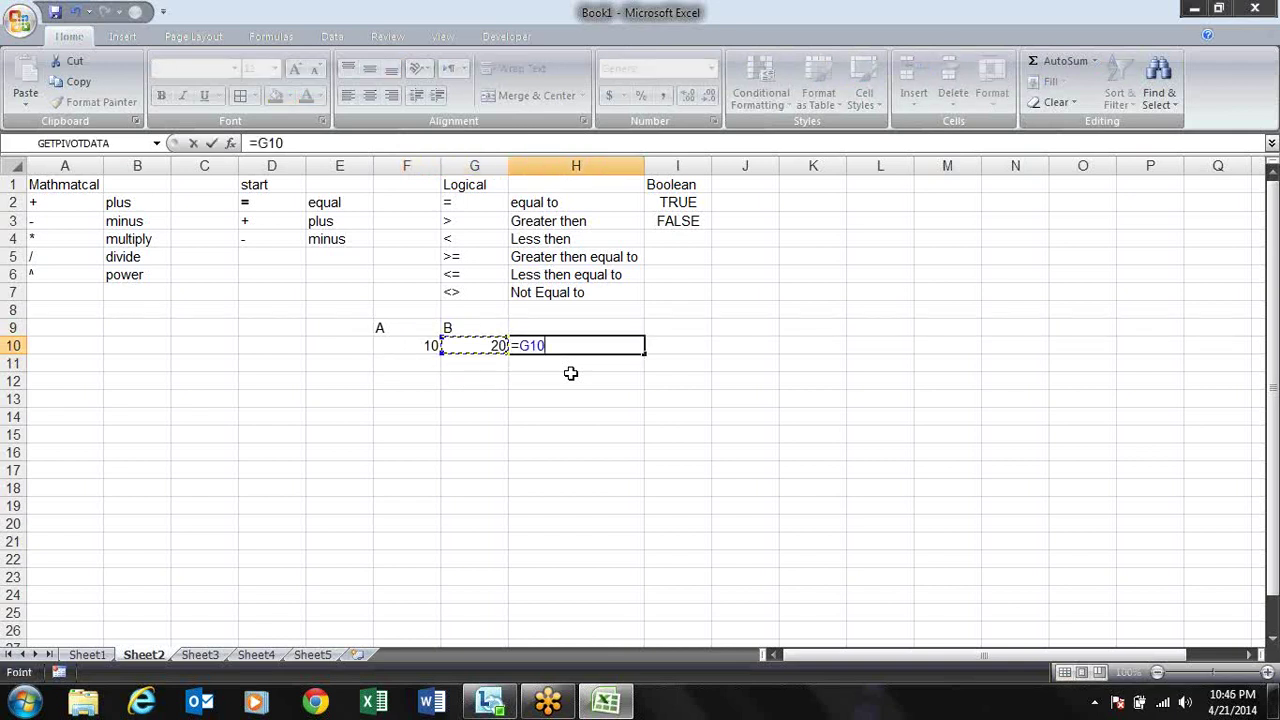
key("Left")
type("=")
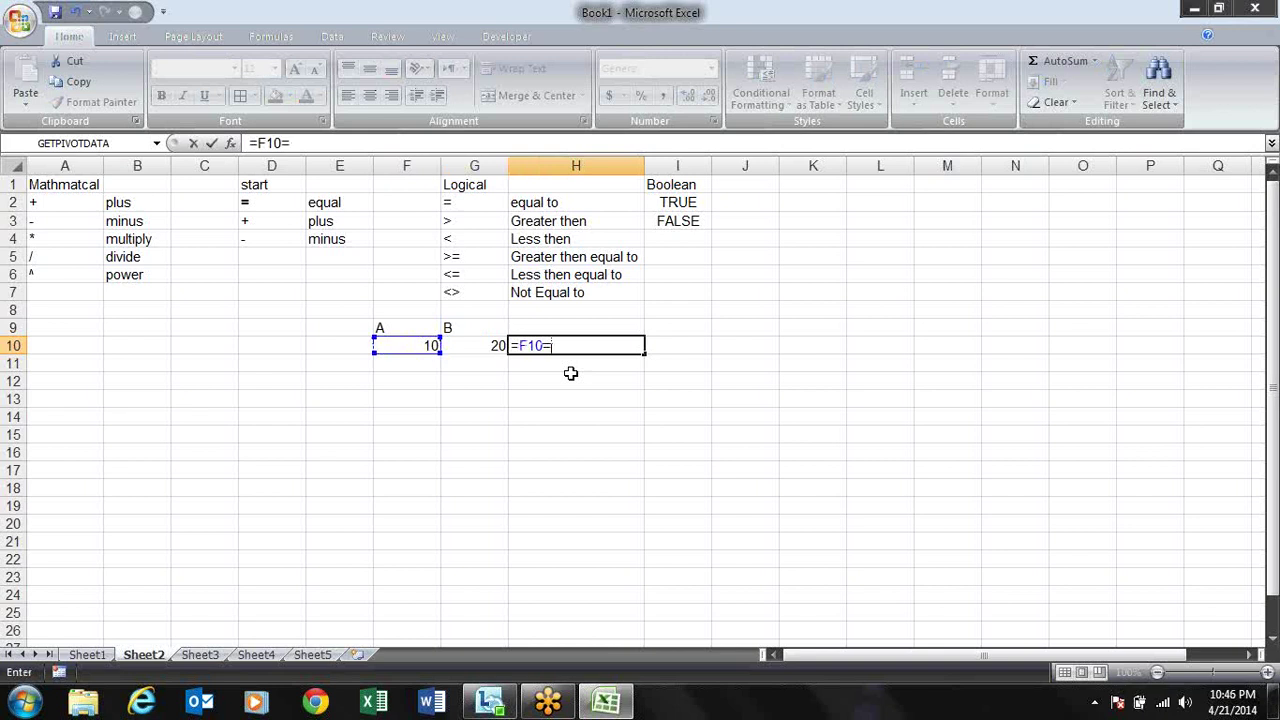
key("Left")
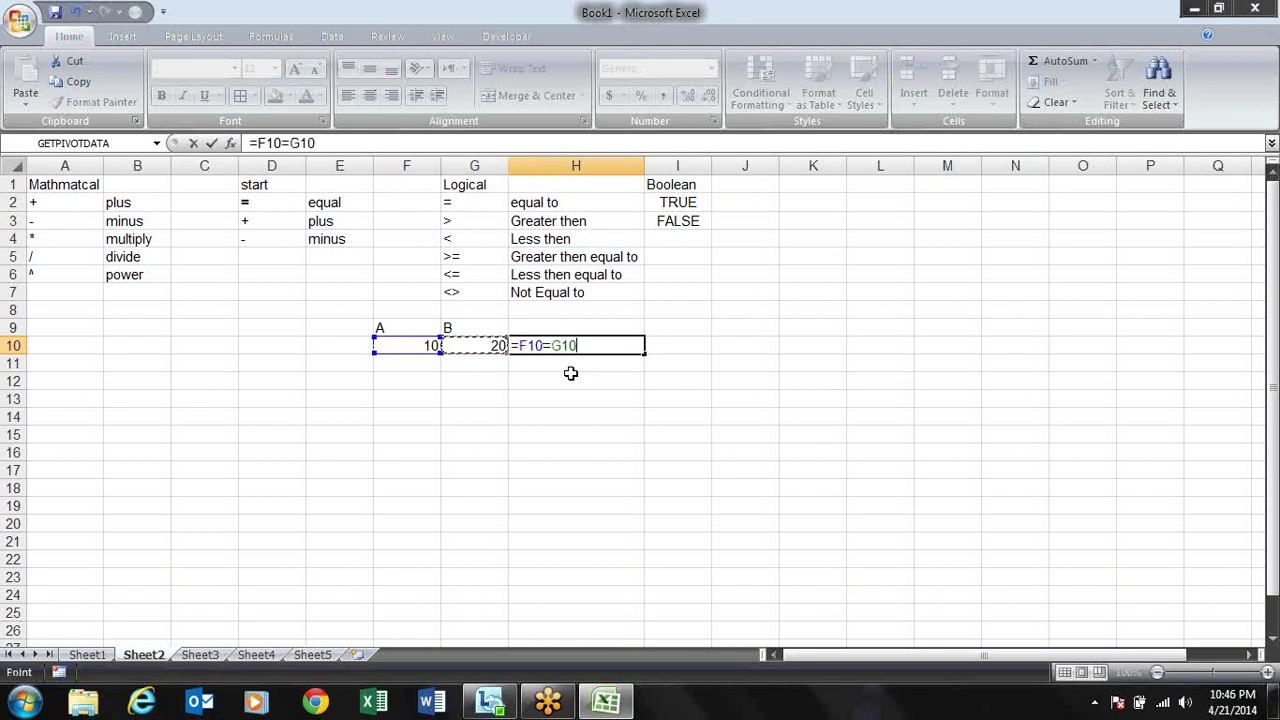
key("Return")
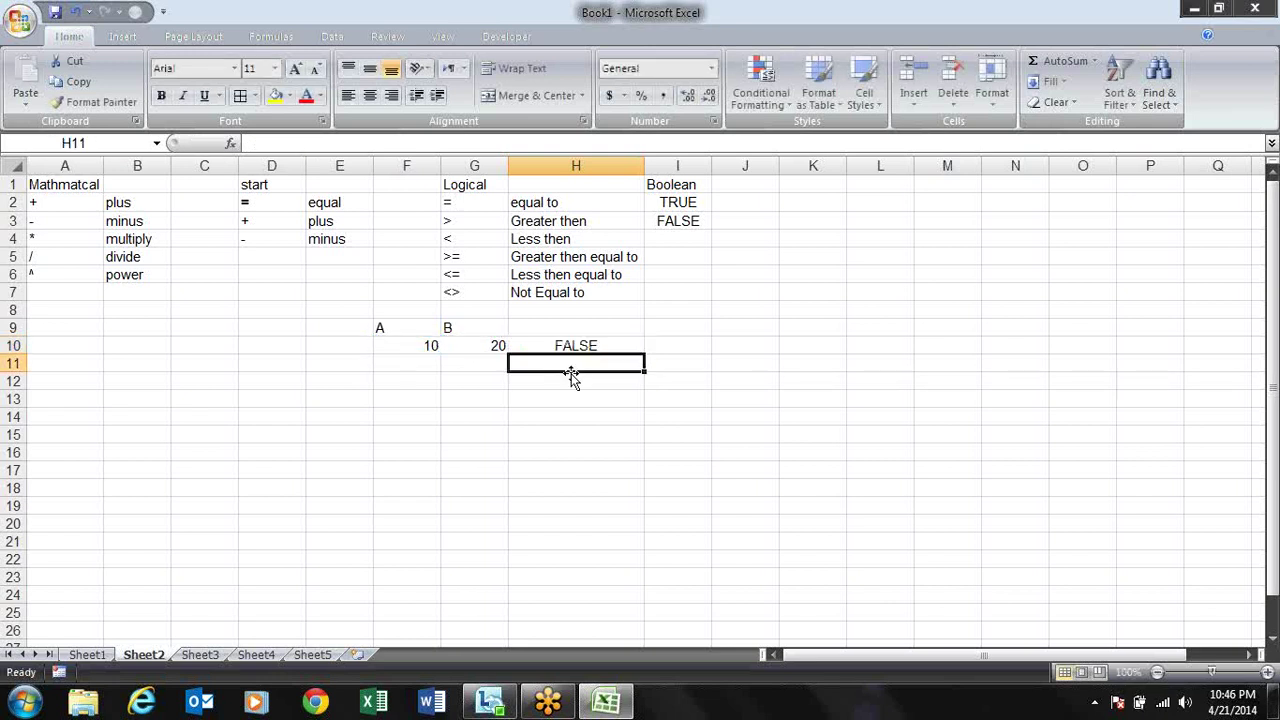
- Change G10 to 10 and recalculate H10 so it shows TRUE
key("Up")
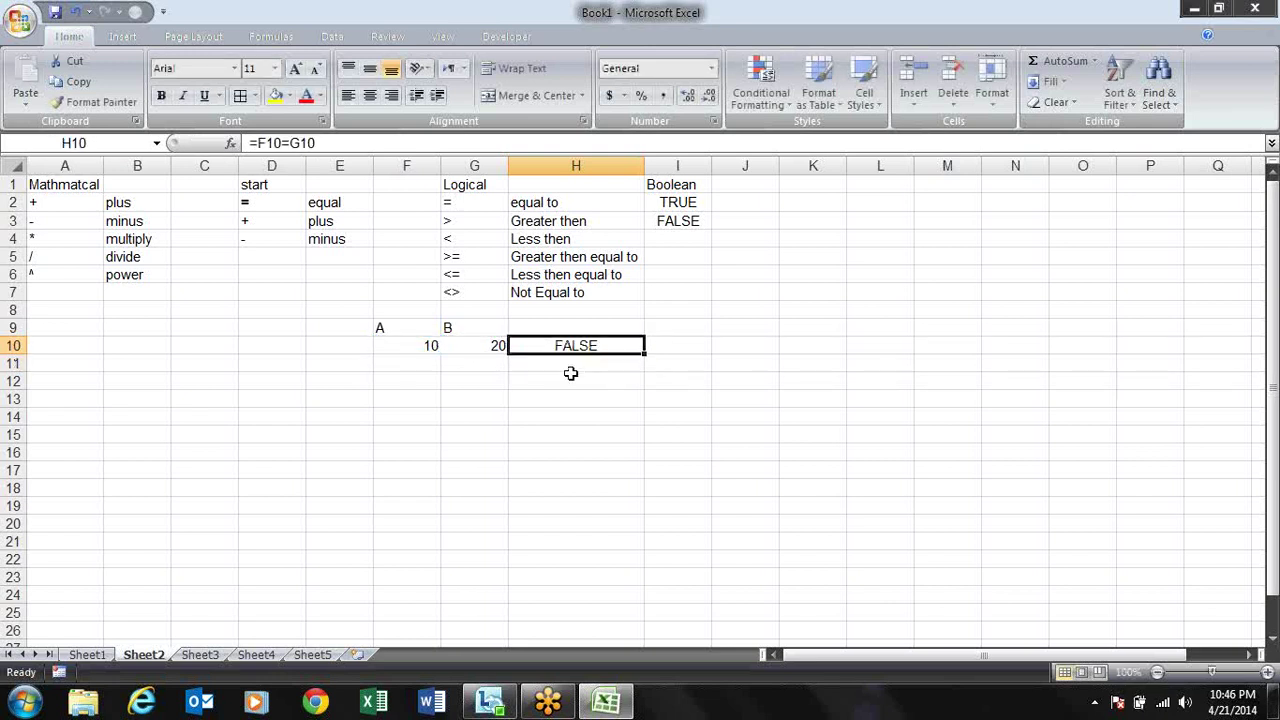
key("Left")
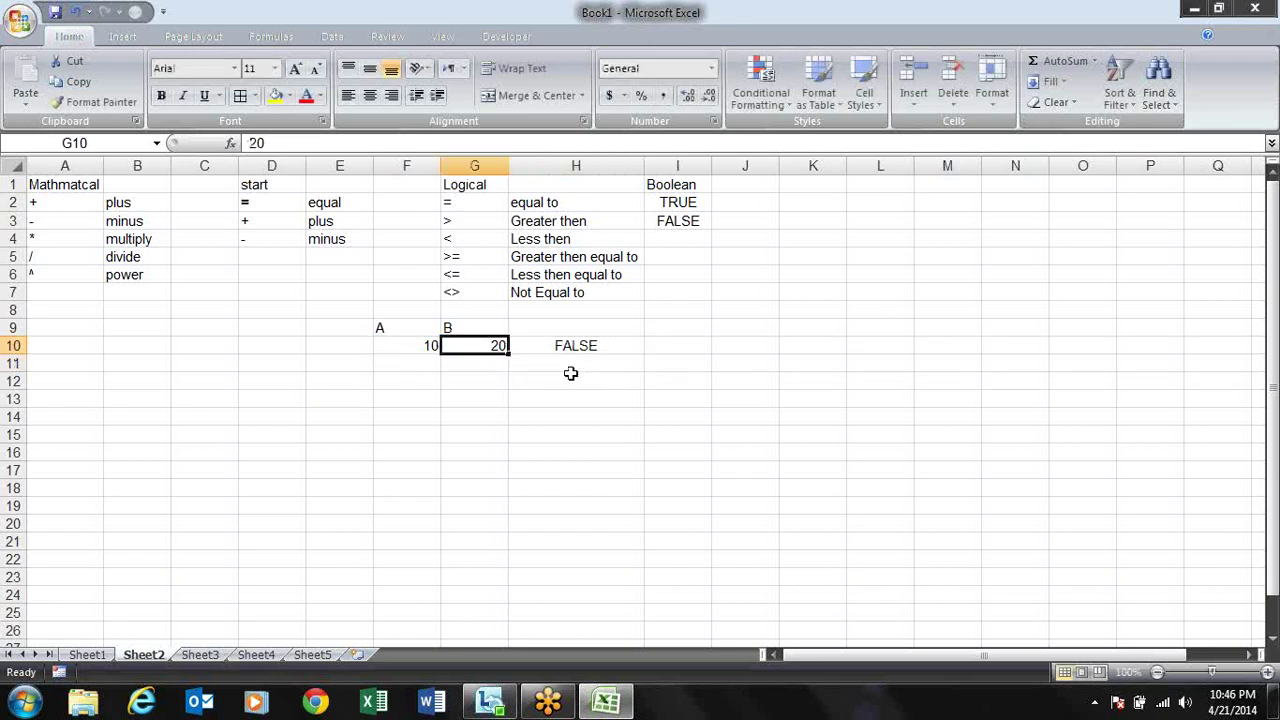
type("10")
key("Return")
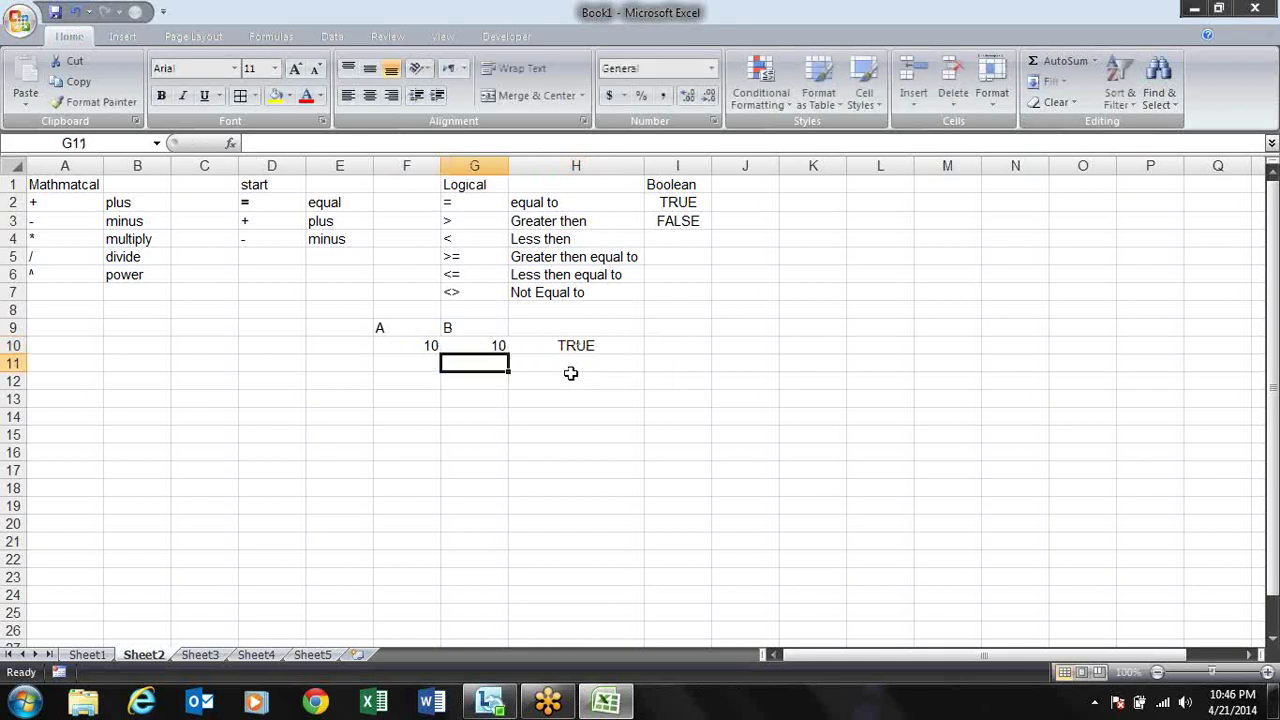
key("Up")
key("Right")
key("F2")
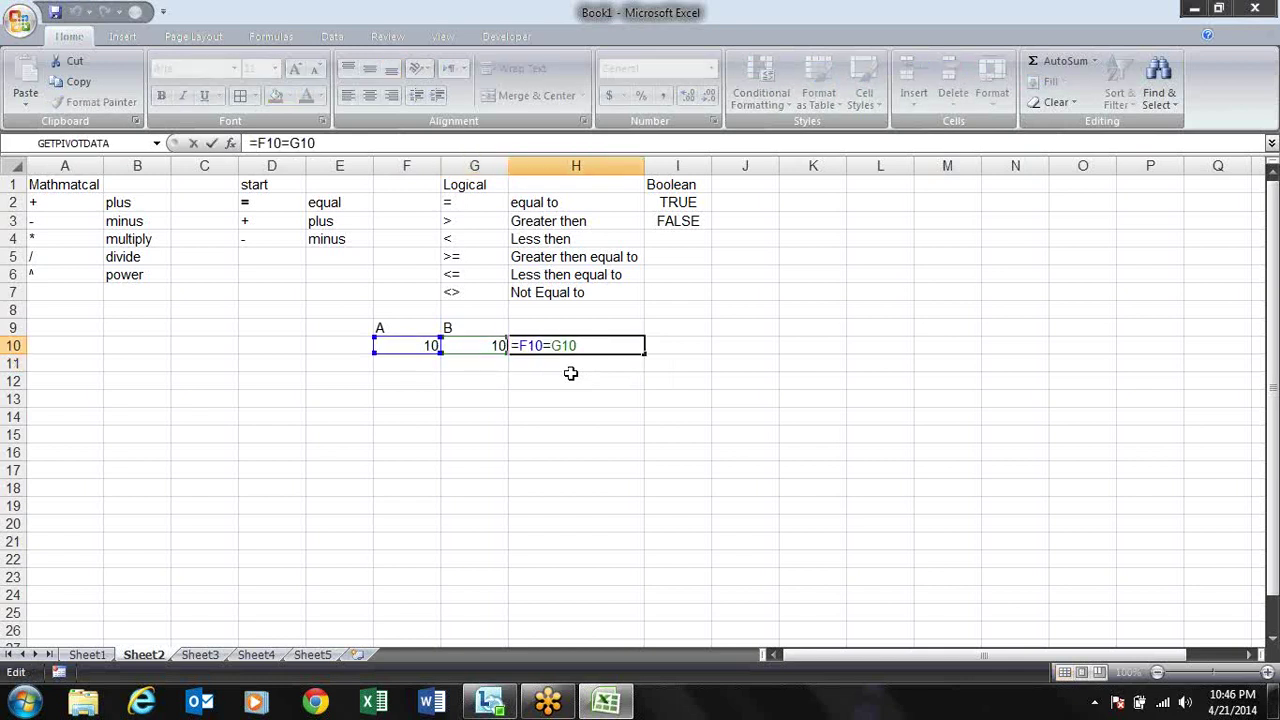
key("Return")
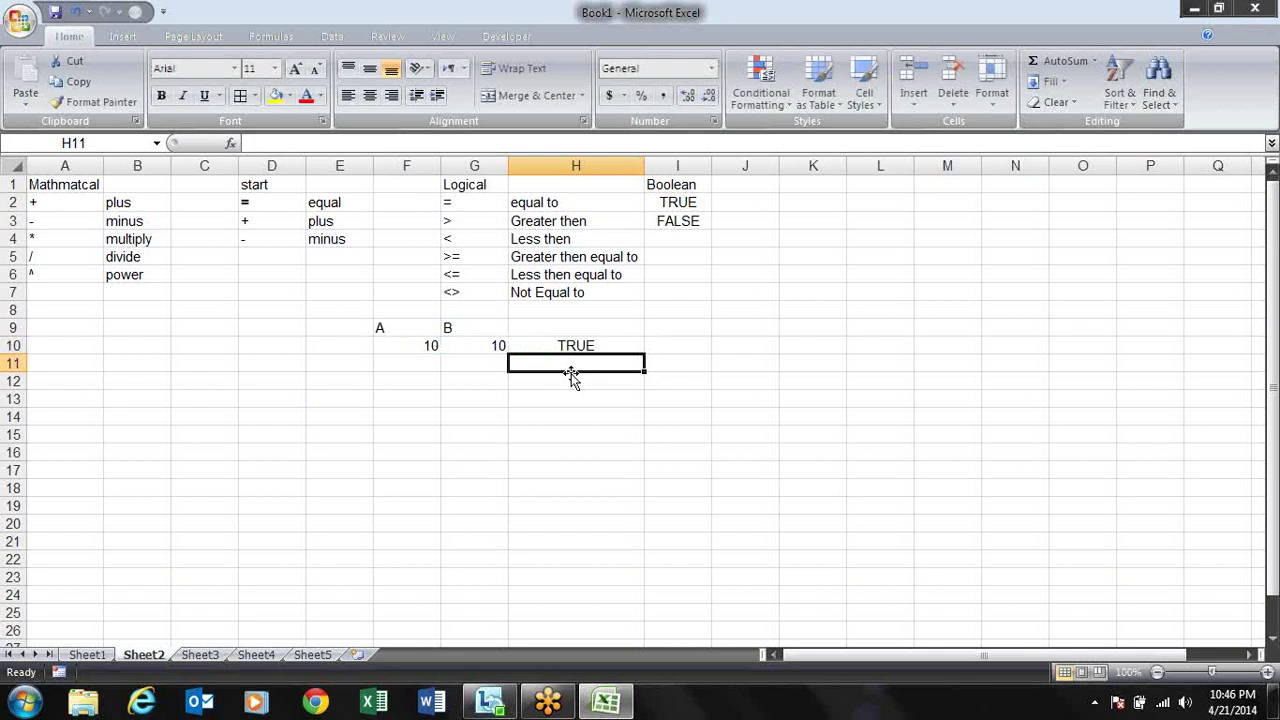
- Re-enter H10's comparison formula, confirming it still shows TRUE
key("Up")
key("F2")
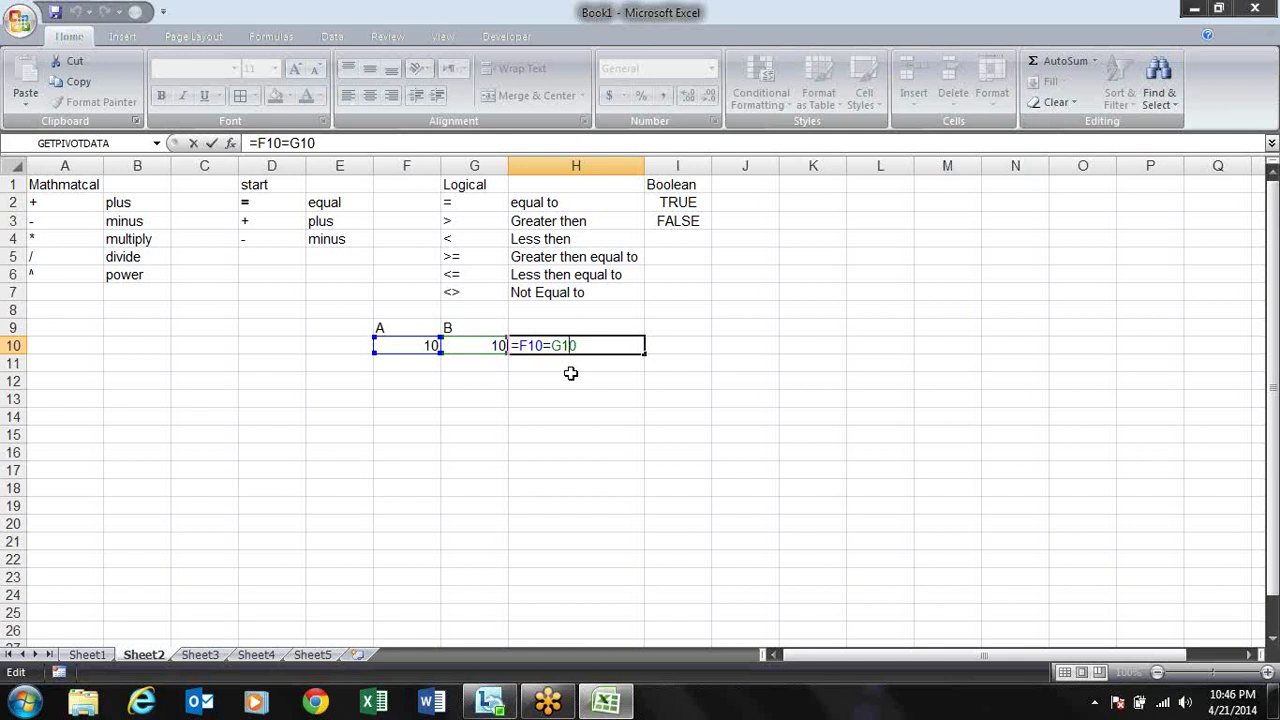
key("Return")
key("Up")
key("Right")
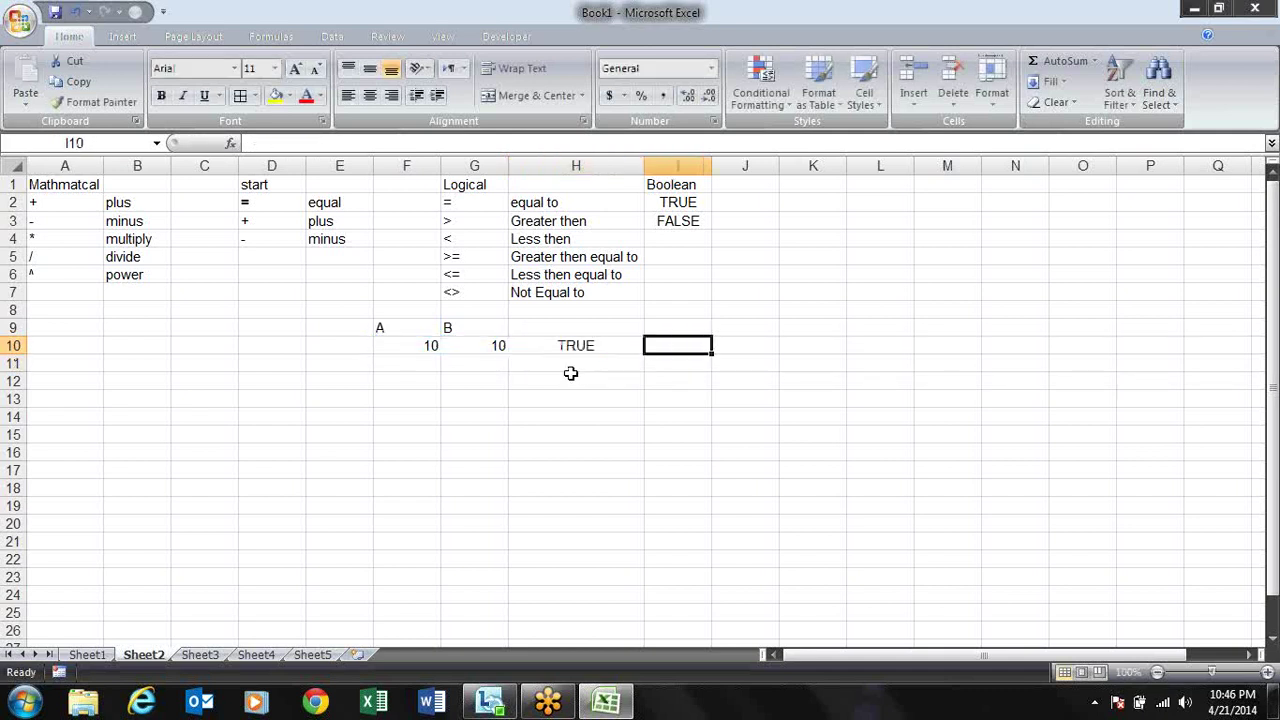
- Enter =IF(H10,"Equal","Not Equal") in I10, which shows Equal
type("=if")
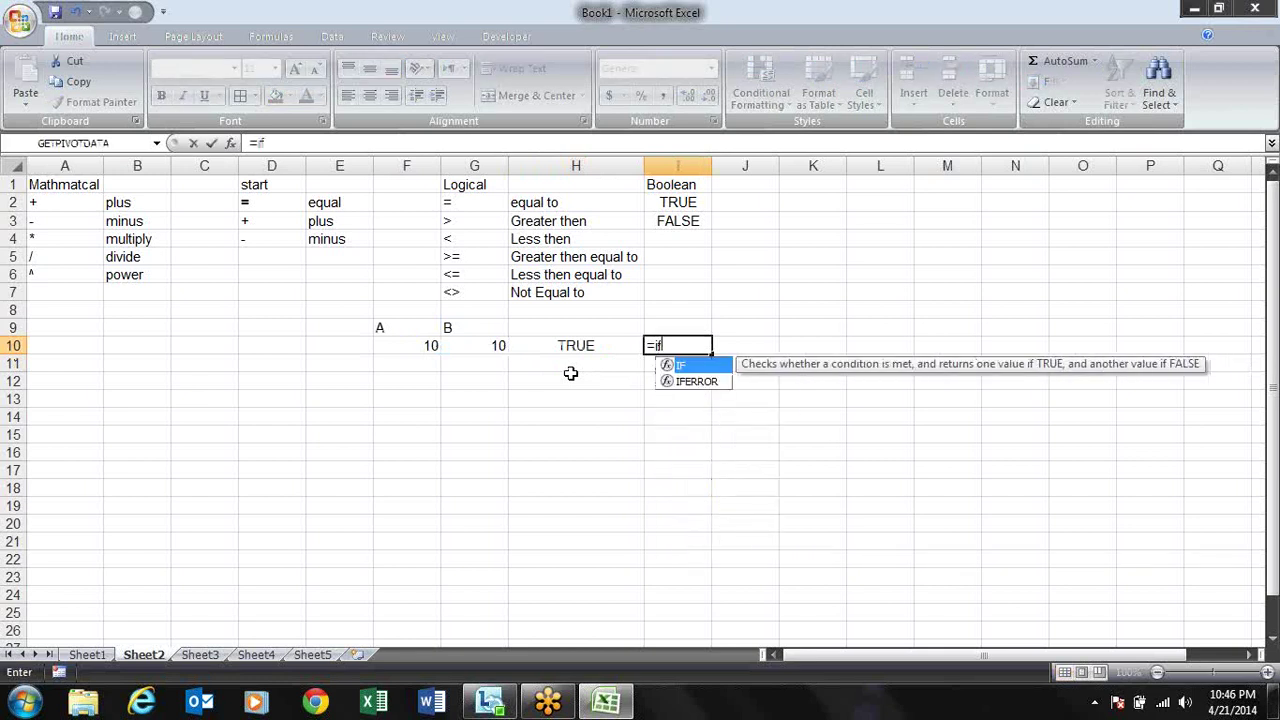
key("Tab")
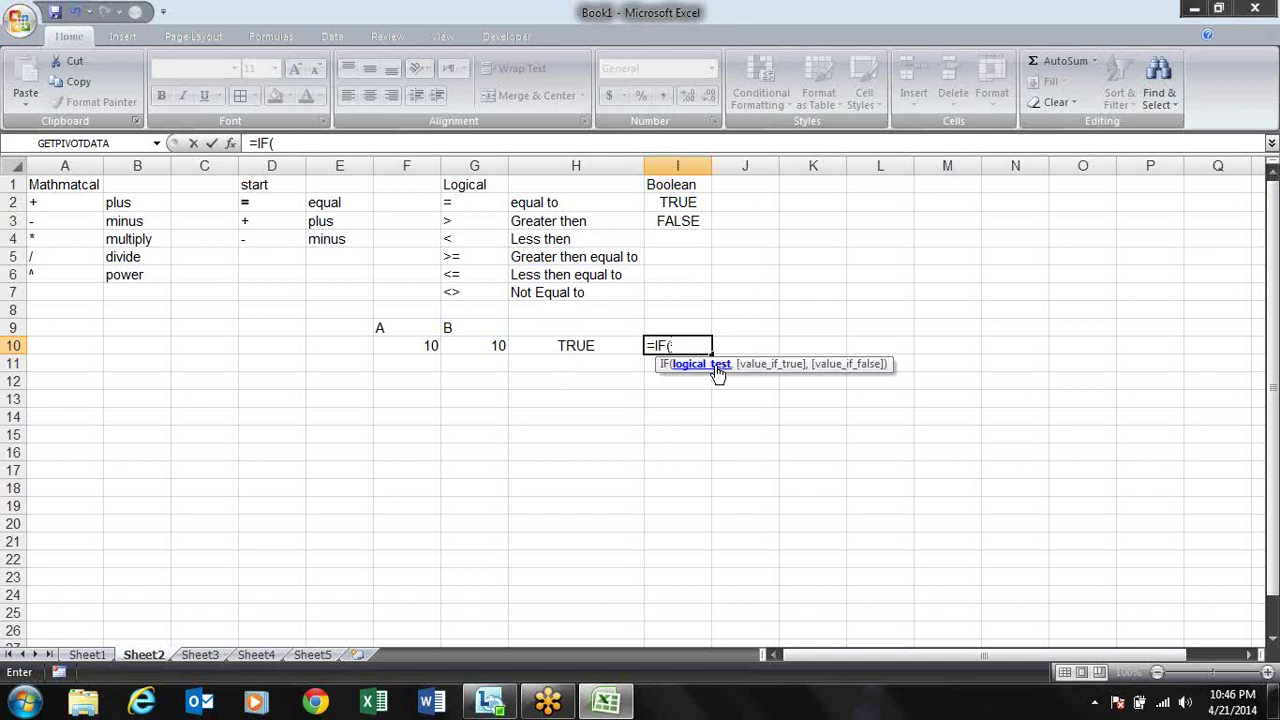
left_click(592, 346)
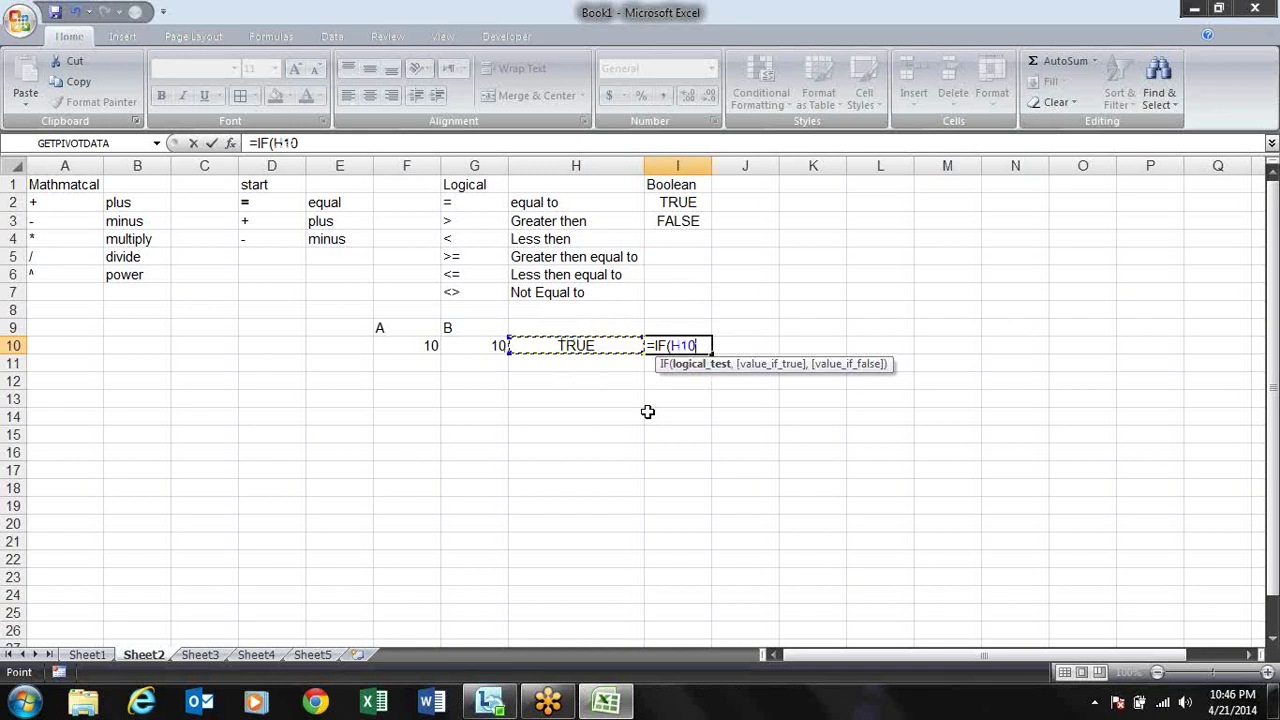
type(",")
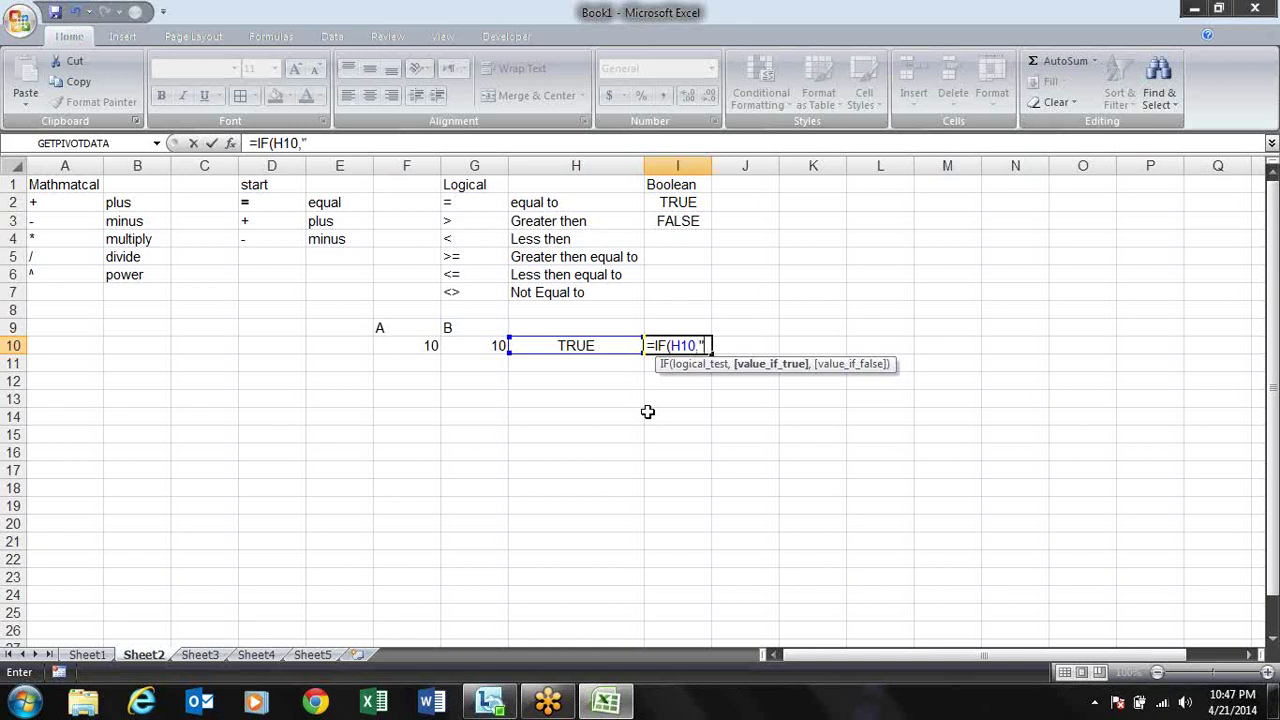
type("\"EQual")
key("BackSpace")
key("BackSpace")
key("BackSpace")
key("BackSpace")
type("q")
key("BackSpace")
type("qua")
type("l\",")
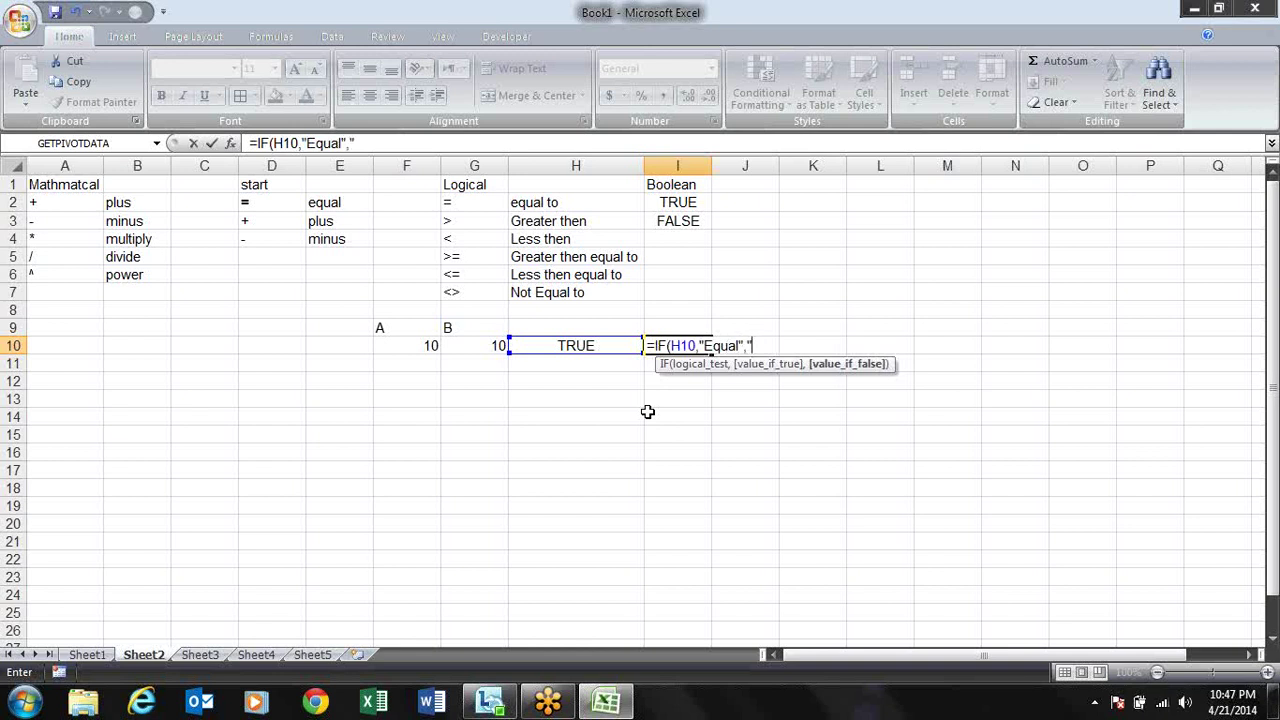
type("\"Not")
type(" Equal")
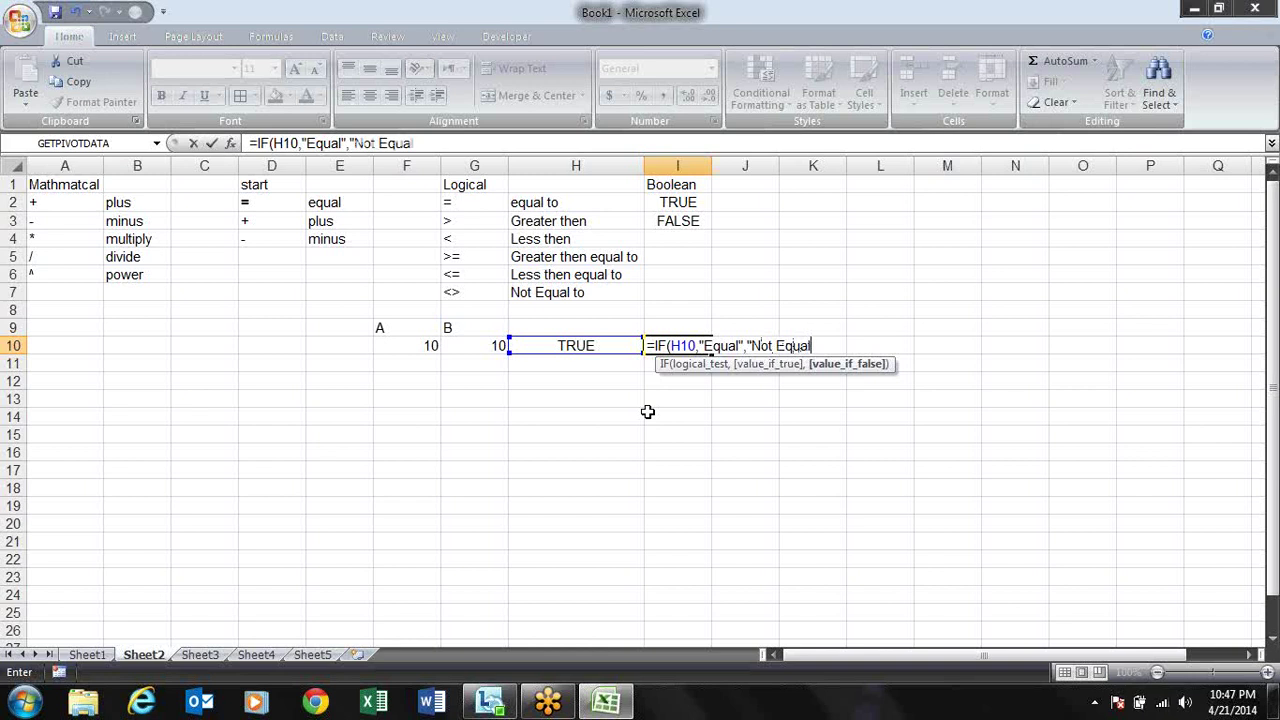
type("\")")
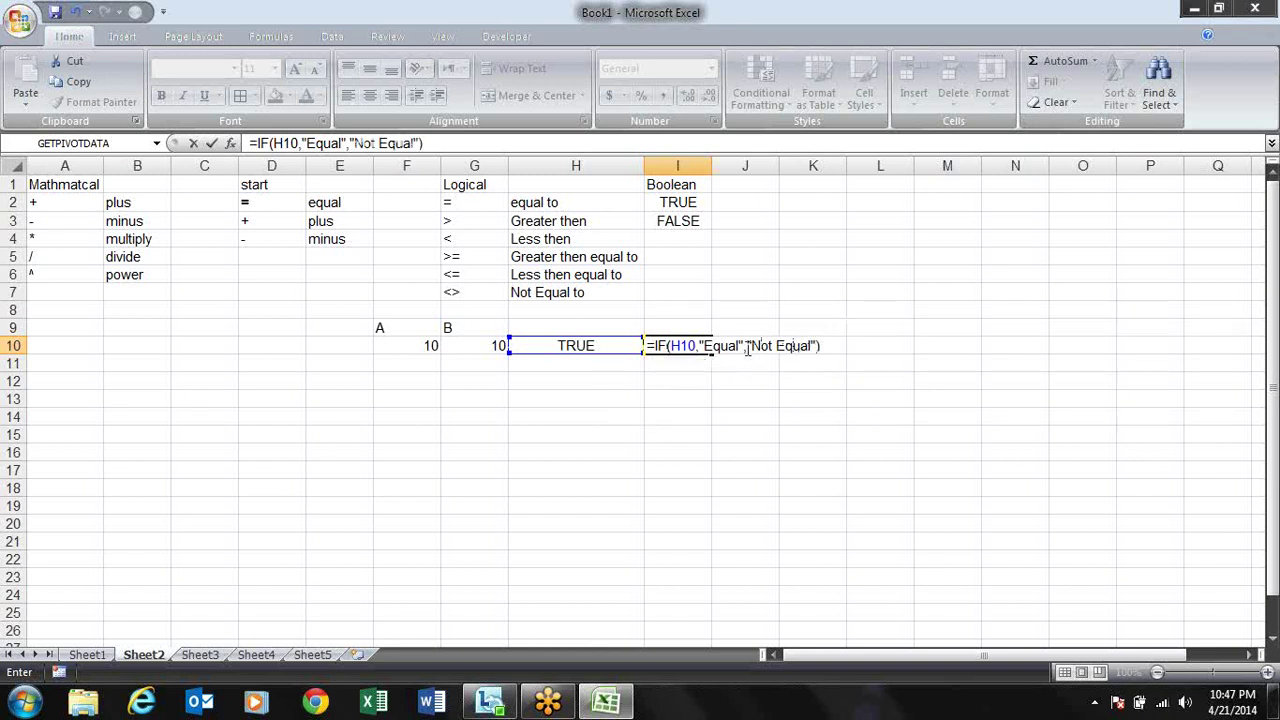
left_click(703, 346)
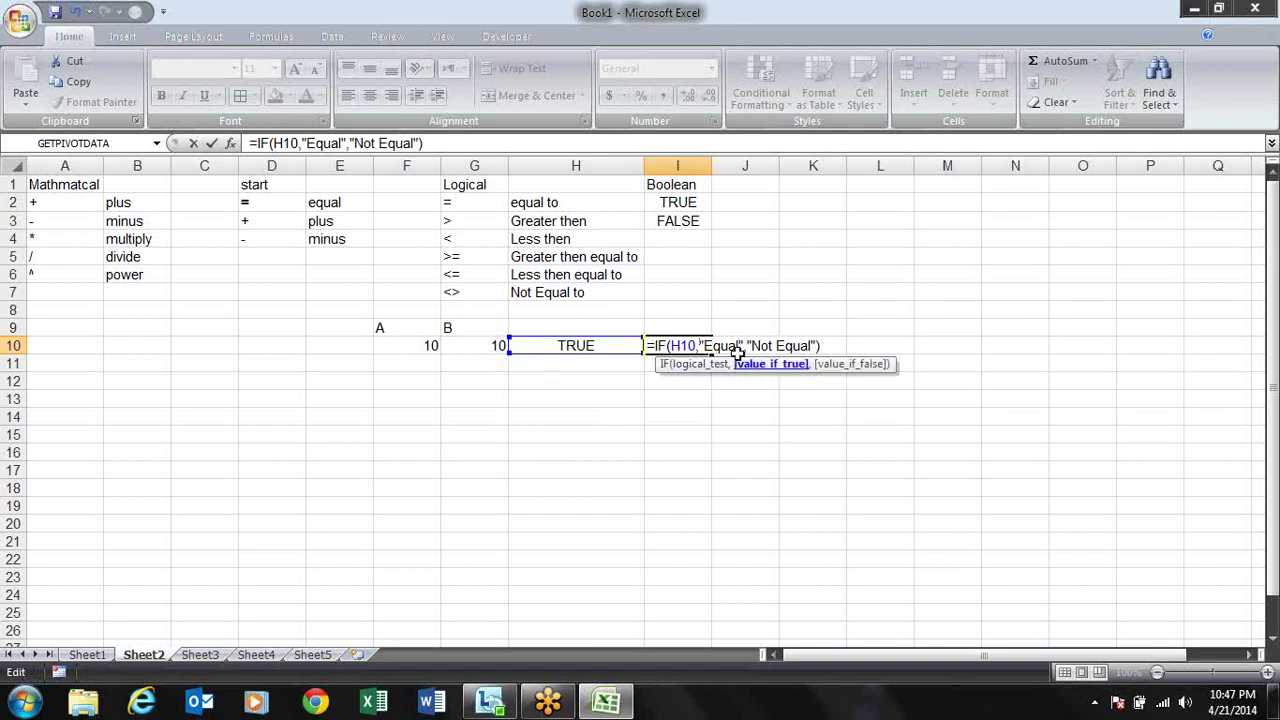
key("Right")
key("Right")
key("Right")
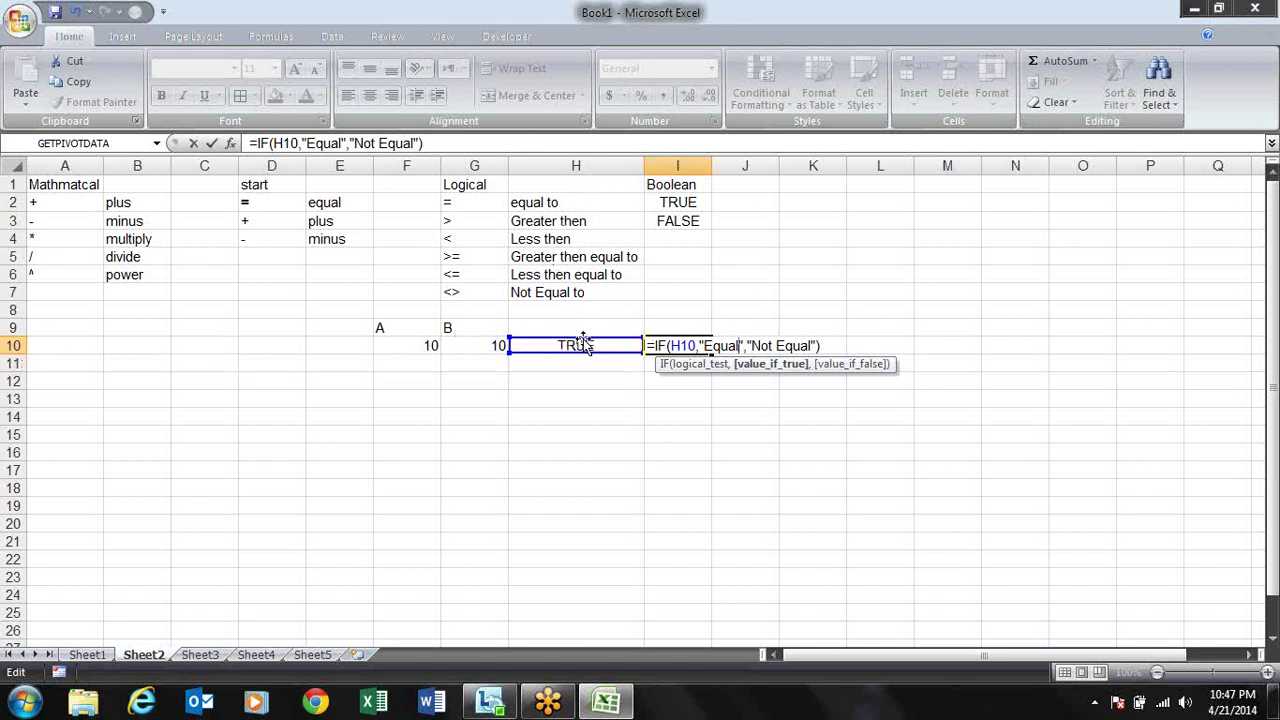
key("Return")
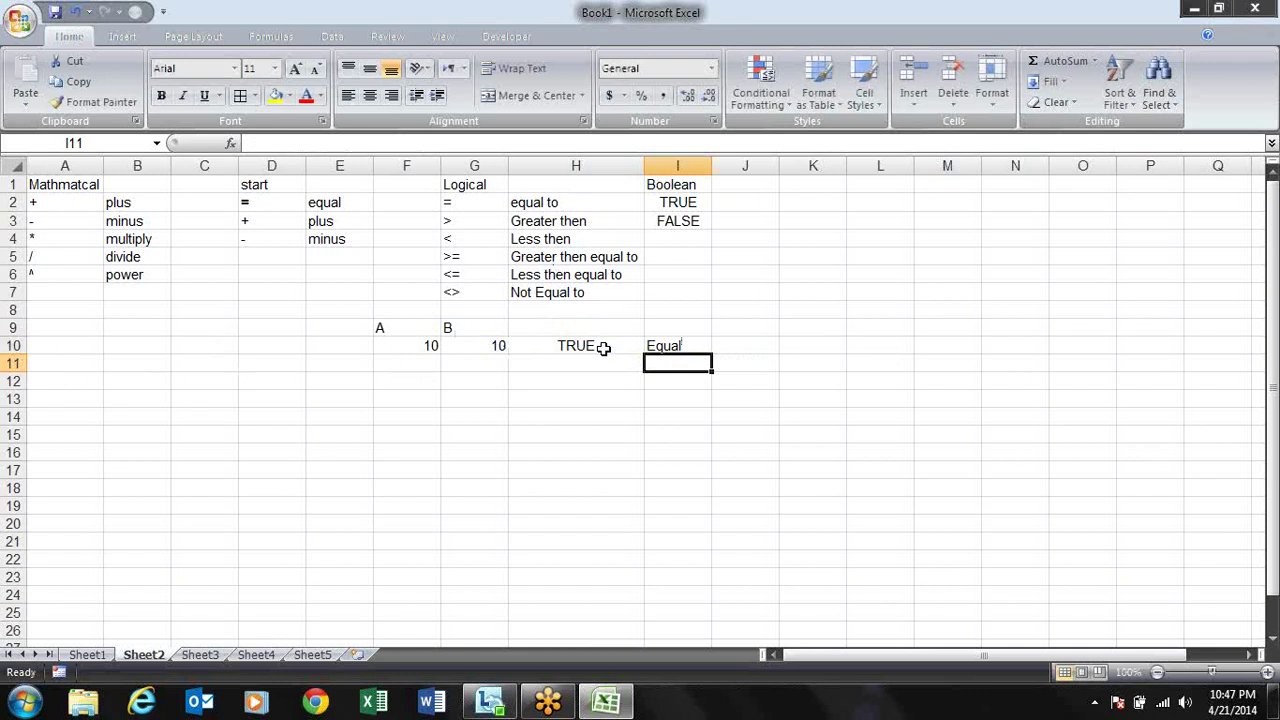
- Change G10 back to 20, then delete the IF formula from I10
key("Up")
key("Left")
key("Left")
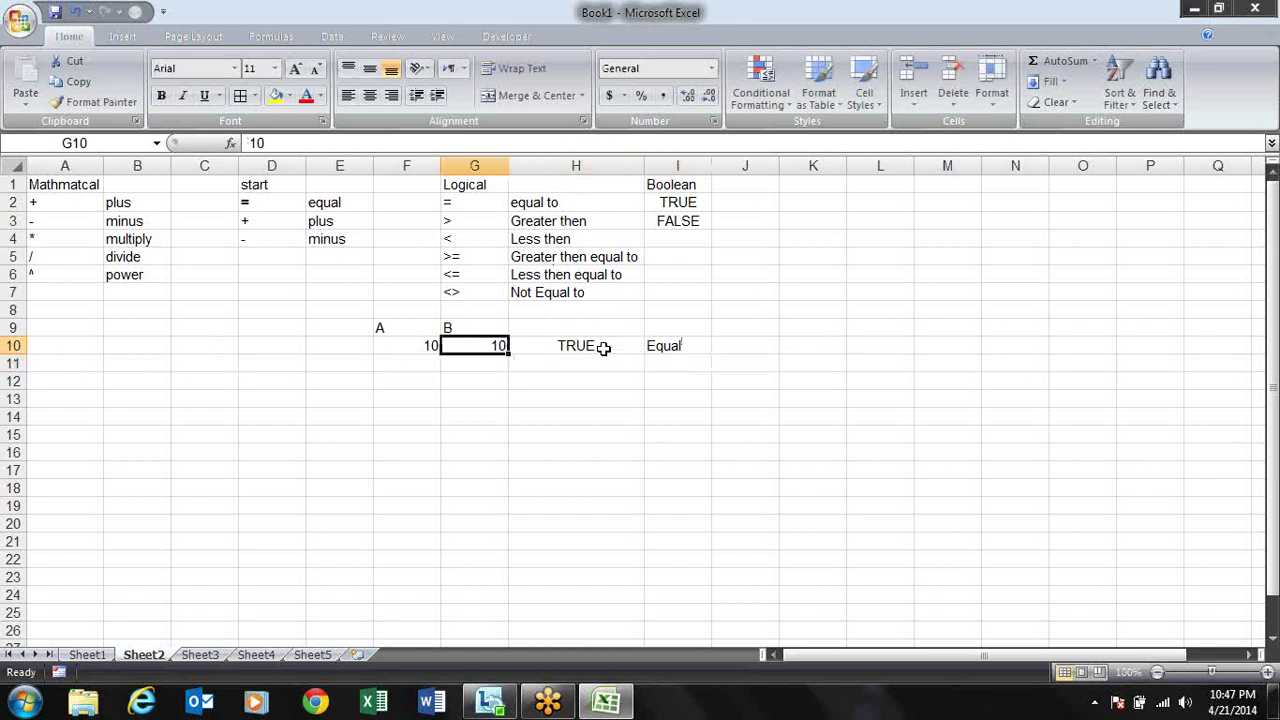
type("20")
key("Return")
key("Up")
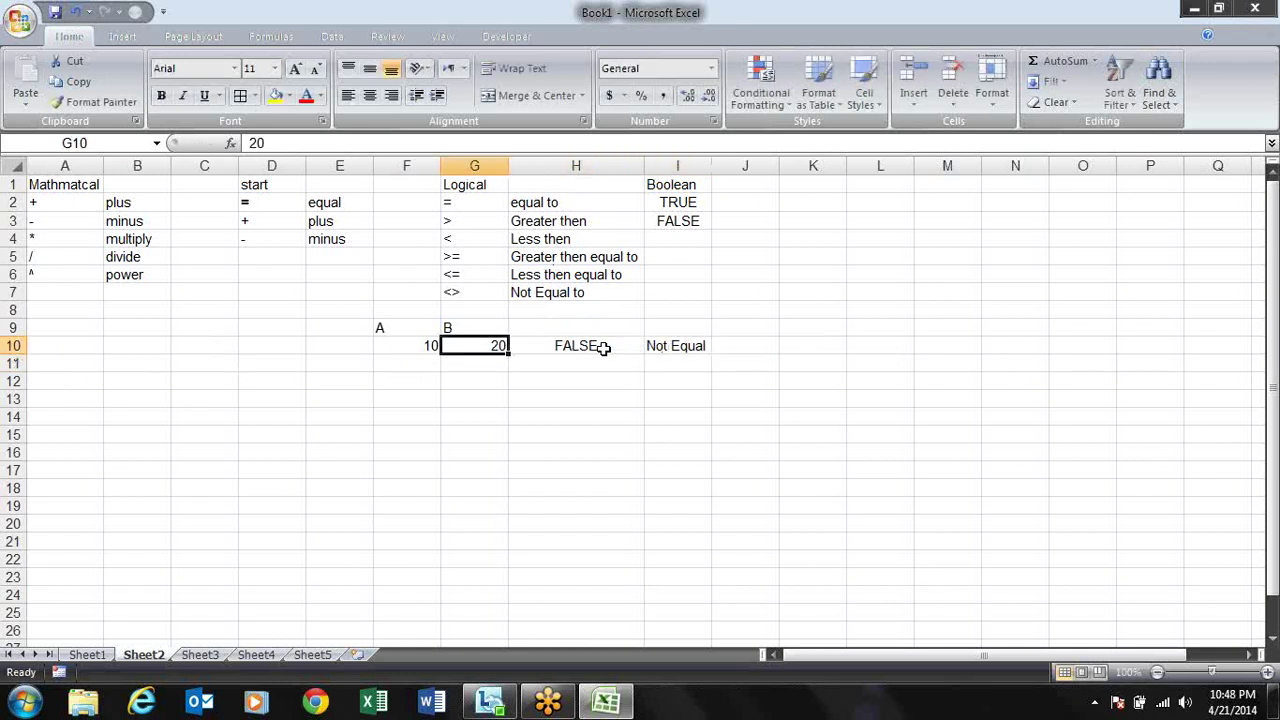
key("Right")
key("Right")
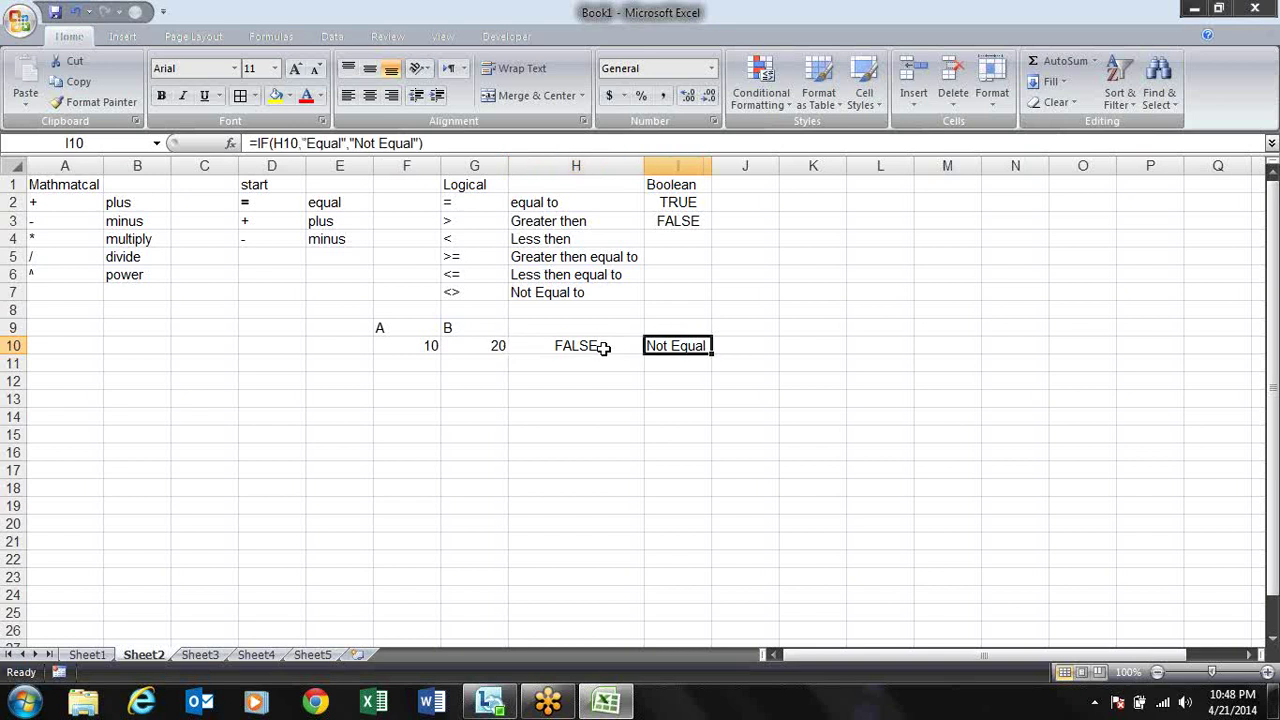
key("F2")
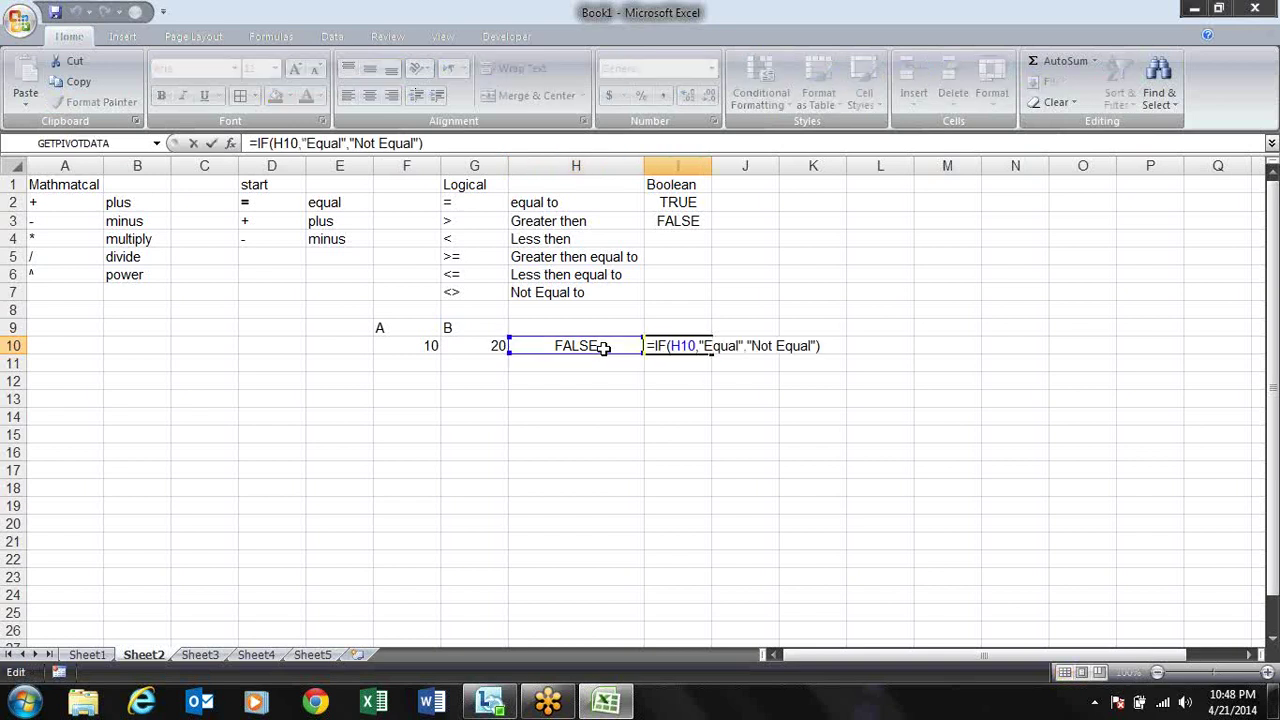
key("Escape")
key("Delete")
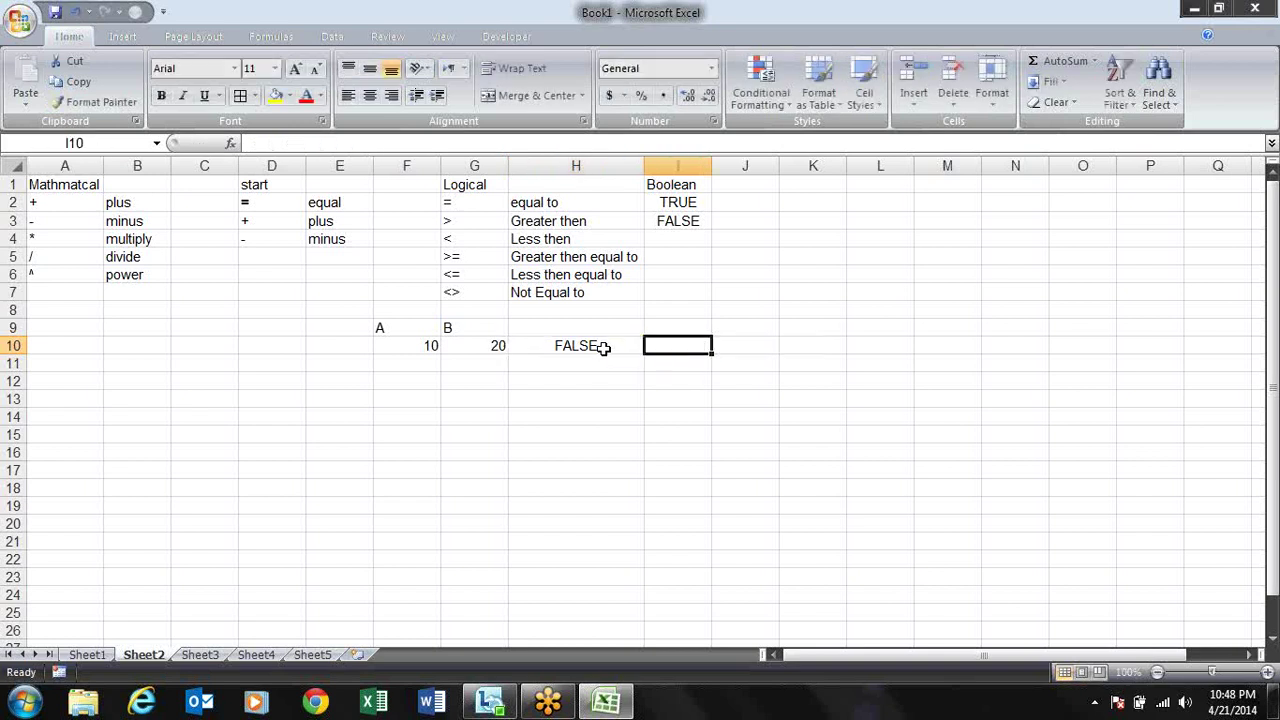
key("Left")
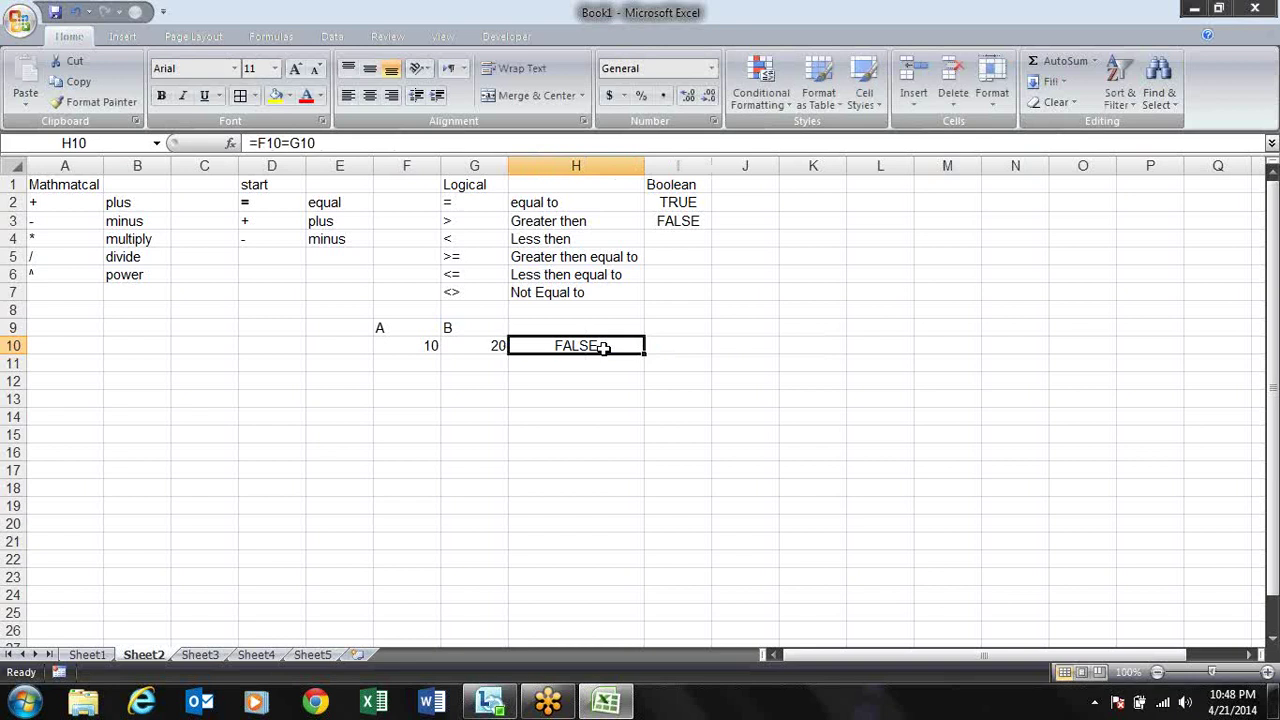
- Change H10's comparison from equals to greater-than, giving =F10>G10
key("F2")
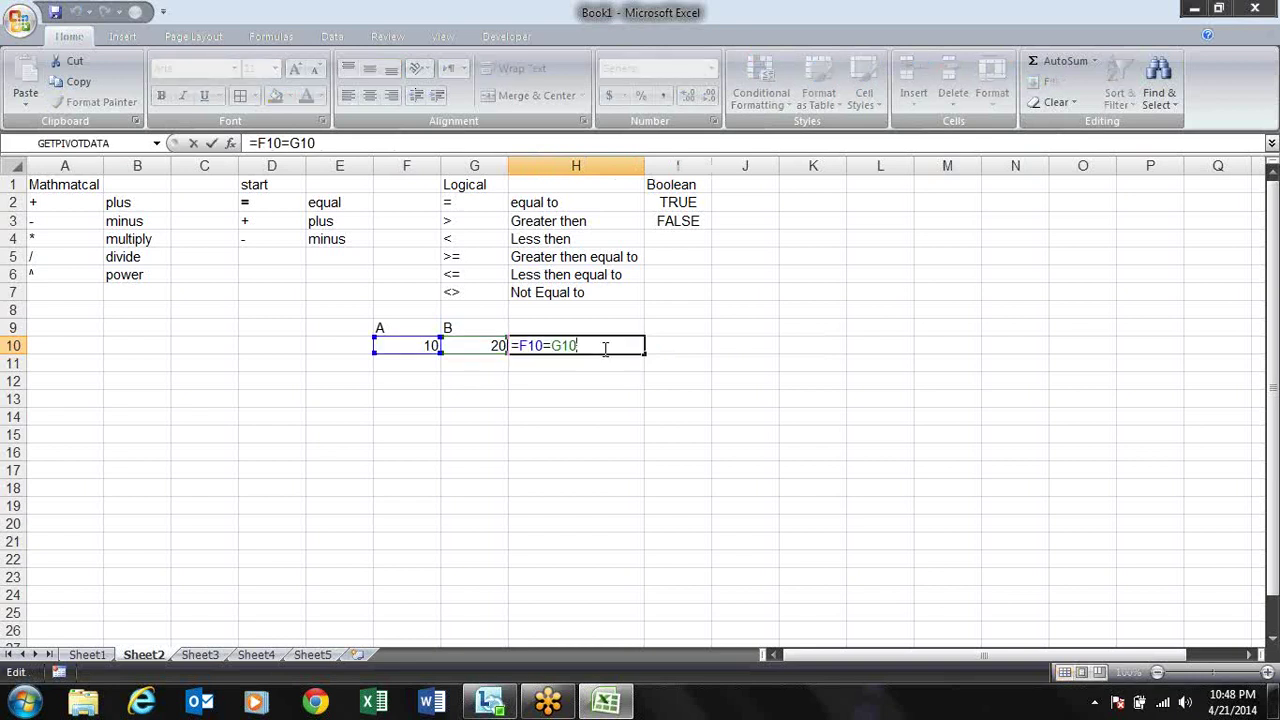
key("Left")
key("Left")
key("BackSpace")
type(">")
key("Return")
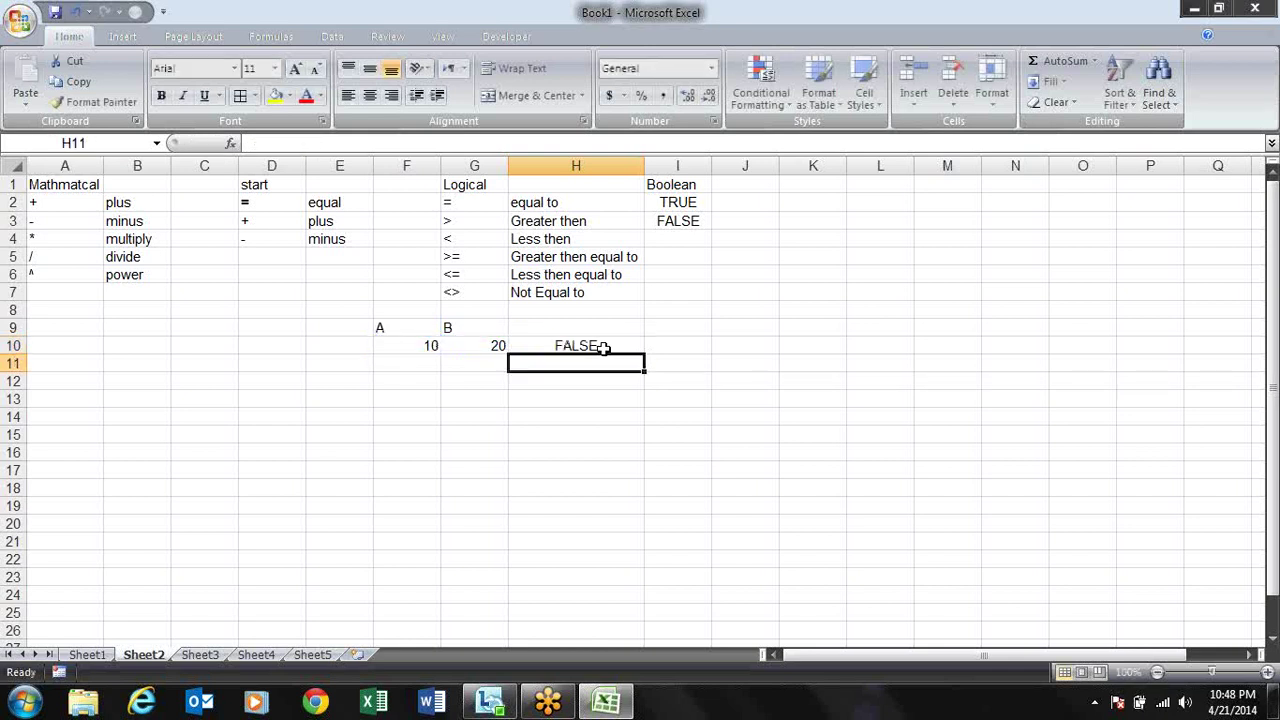
- Set B in G10 to 20 and A in F10 to 30, making H10 TRUE
key("Up")
key("Left")
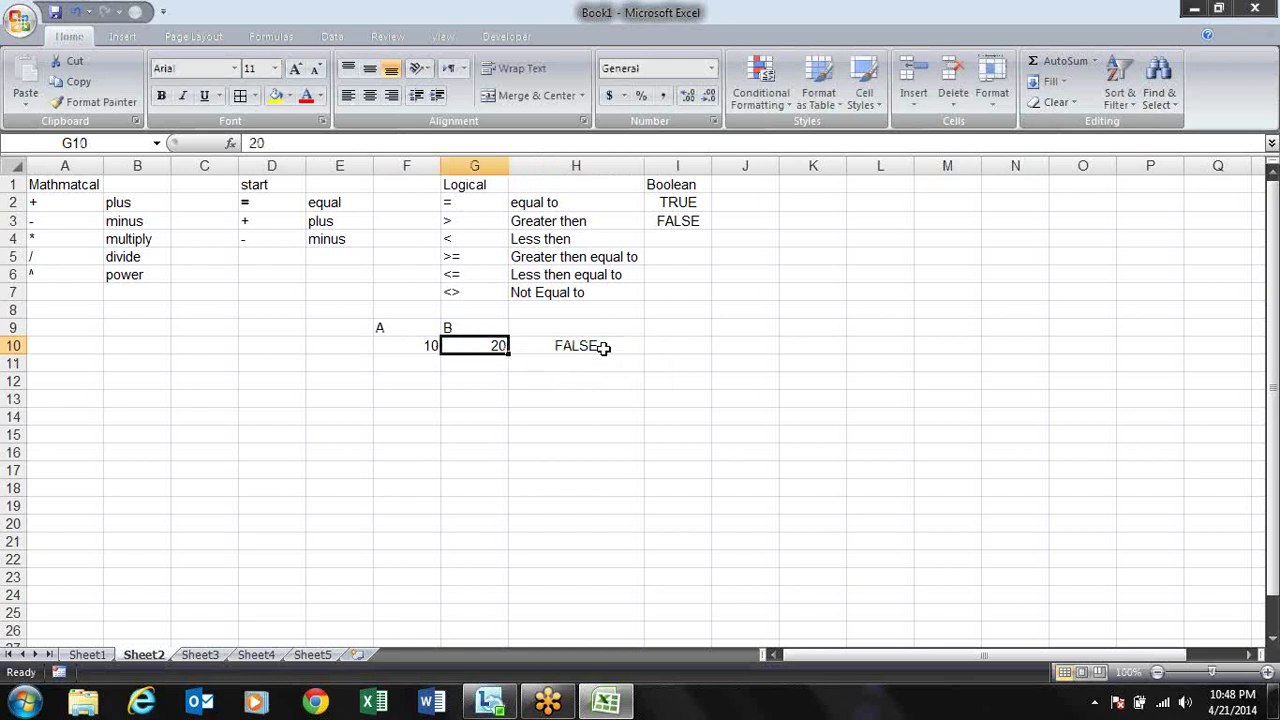
type("2")
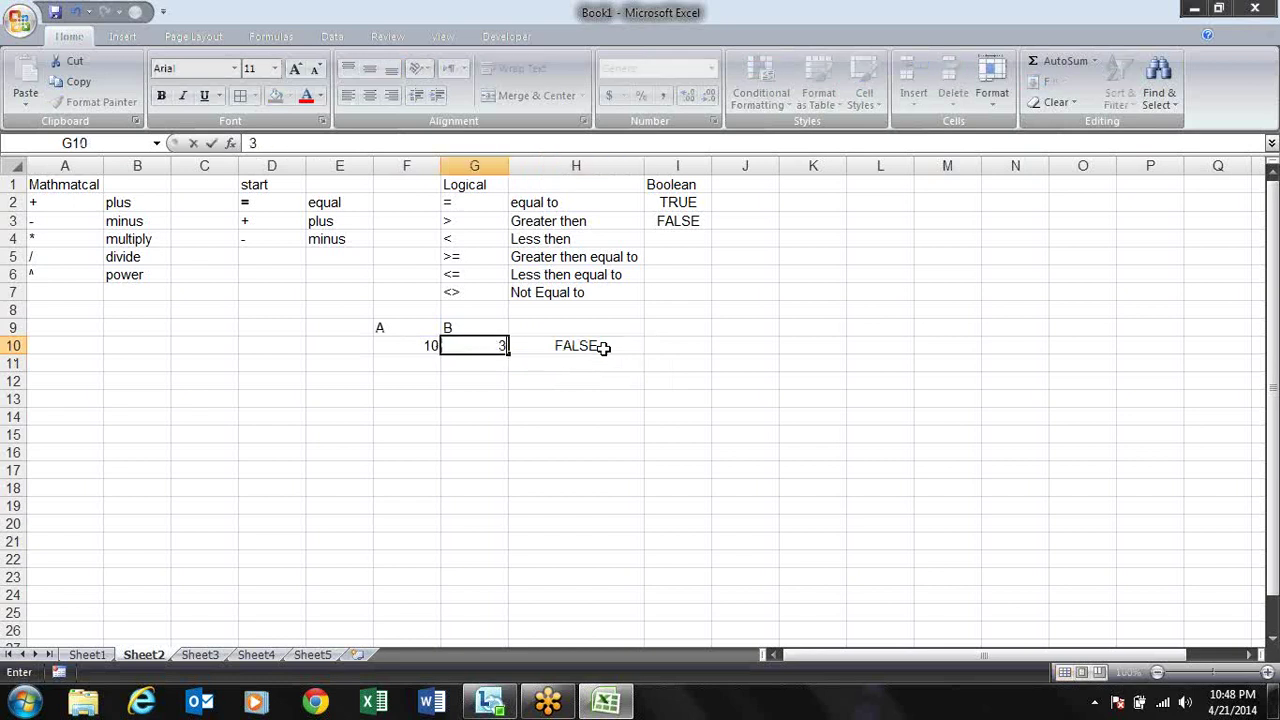
type("0")
key("ctrl+Return")
key("Left")
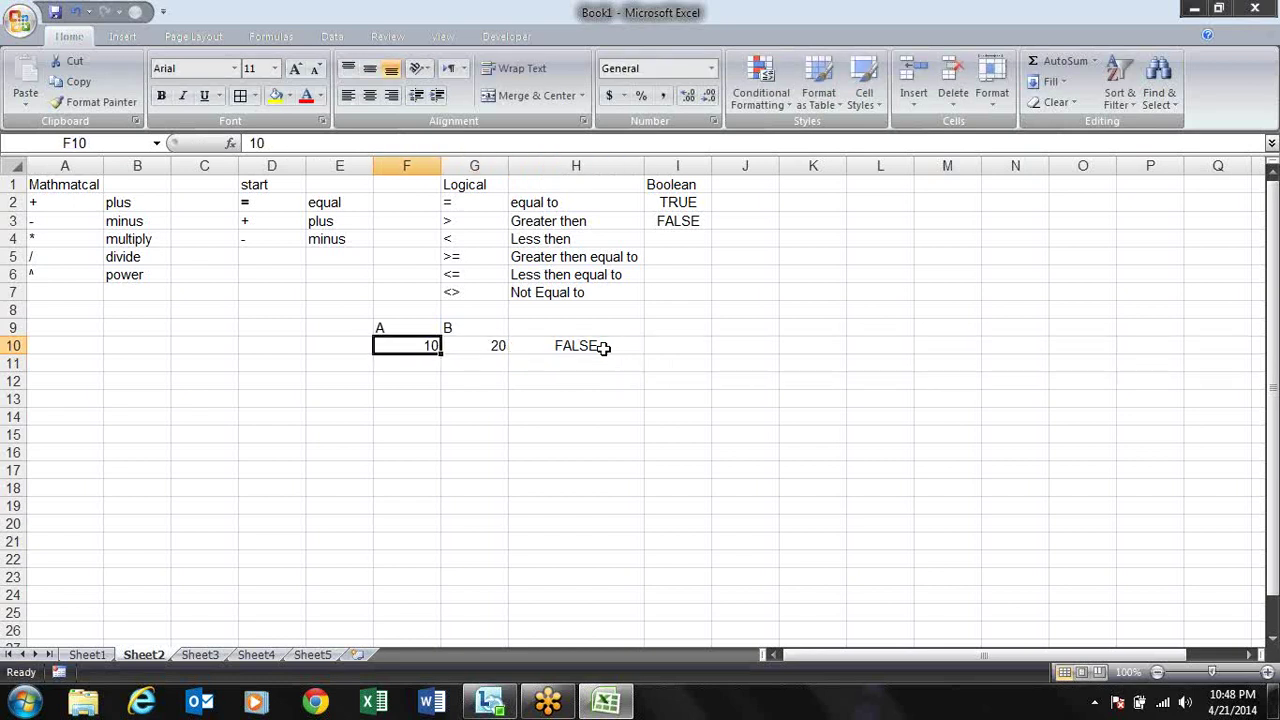
type("30")
key("Return")
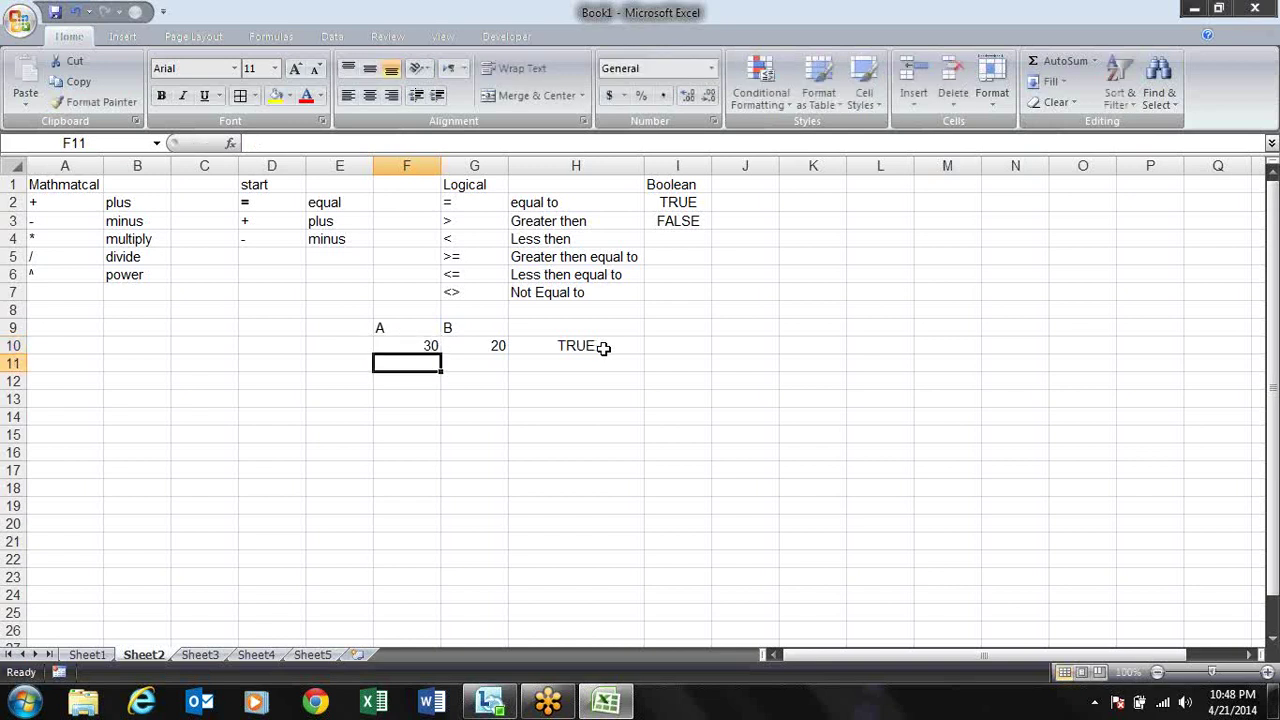
- Turn H10's formula into the greater-or-equal test =F10>=G10
key("Up")
left_click(603, 347)
double_click(604, 347)
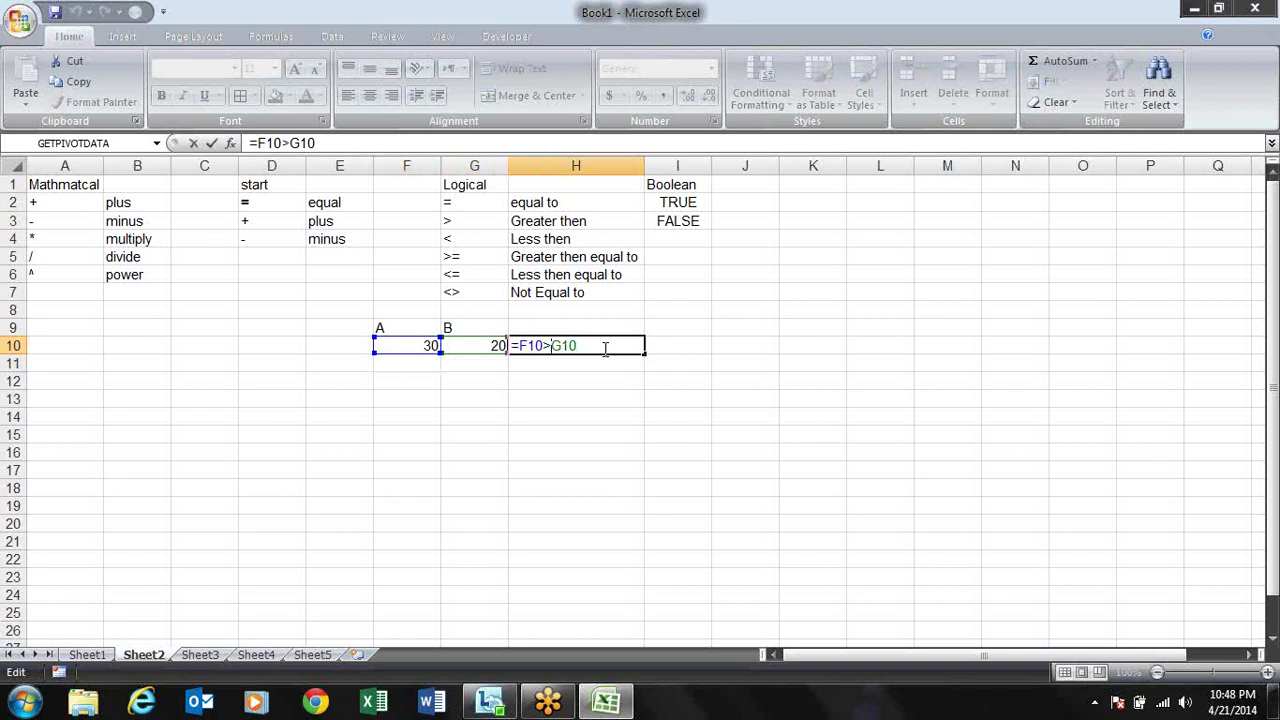
type("=")
key("Return")
- Try A values 20, then 21, and finally 19 in F10
left_click(605, 347)
key("Left")
key("Left")
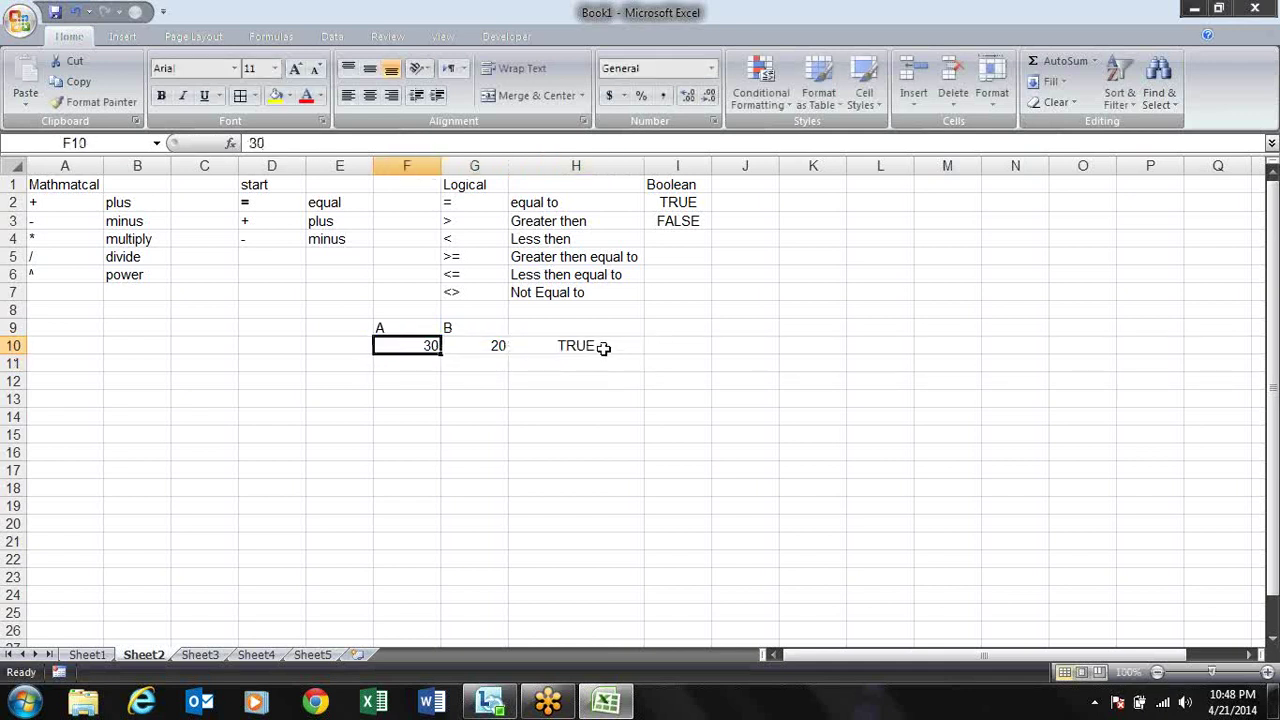
type("20")
key("Return")
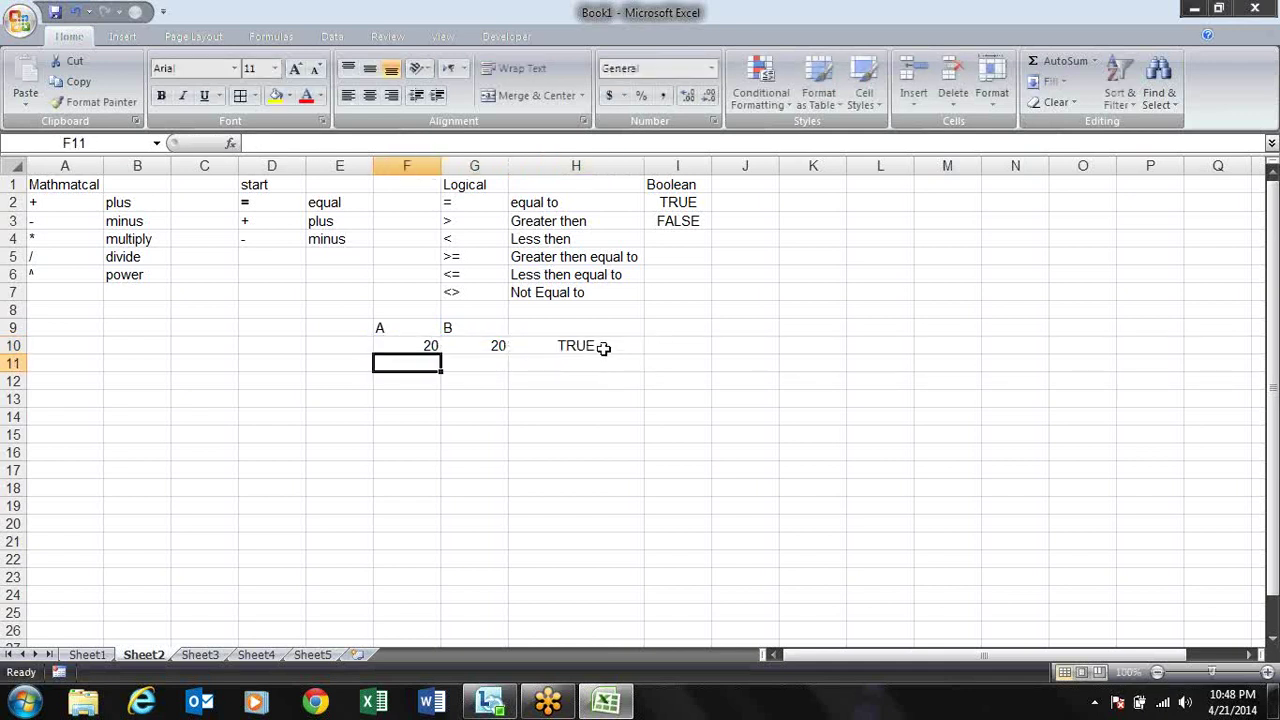
key("Up")
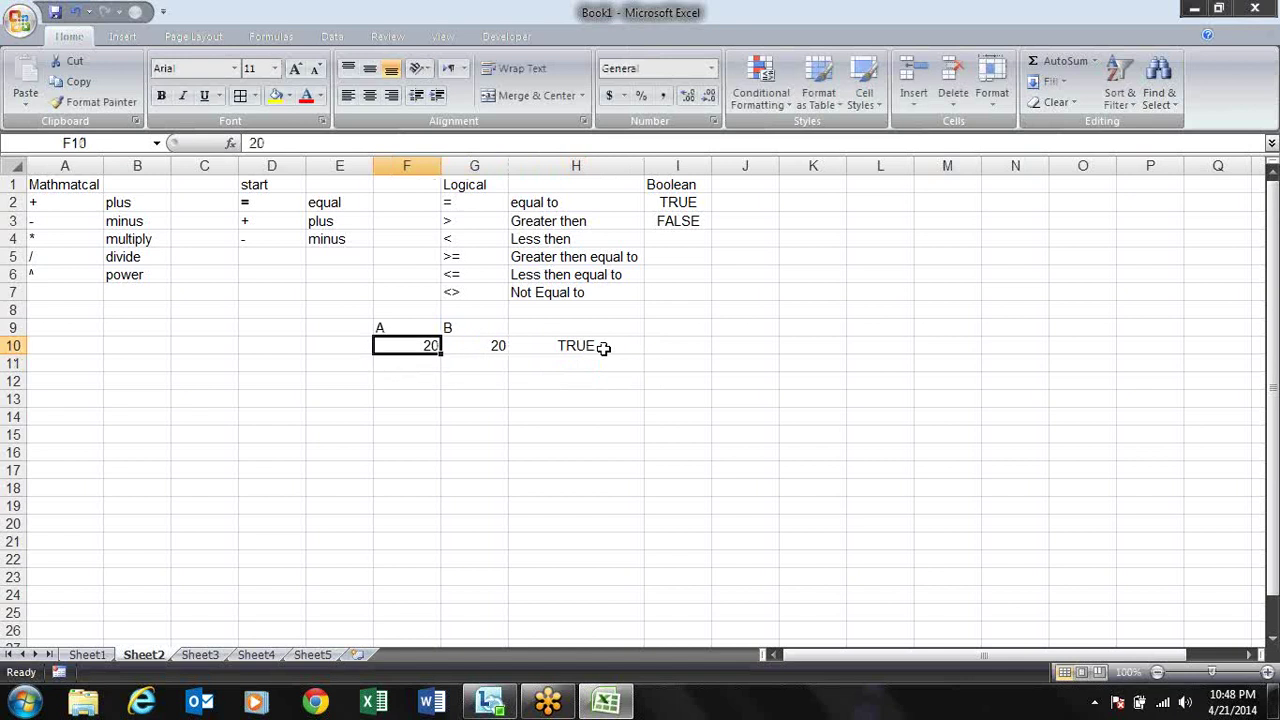
type("21")
key("Return")
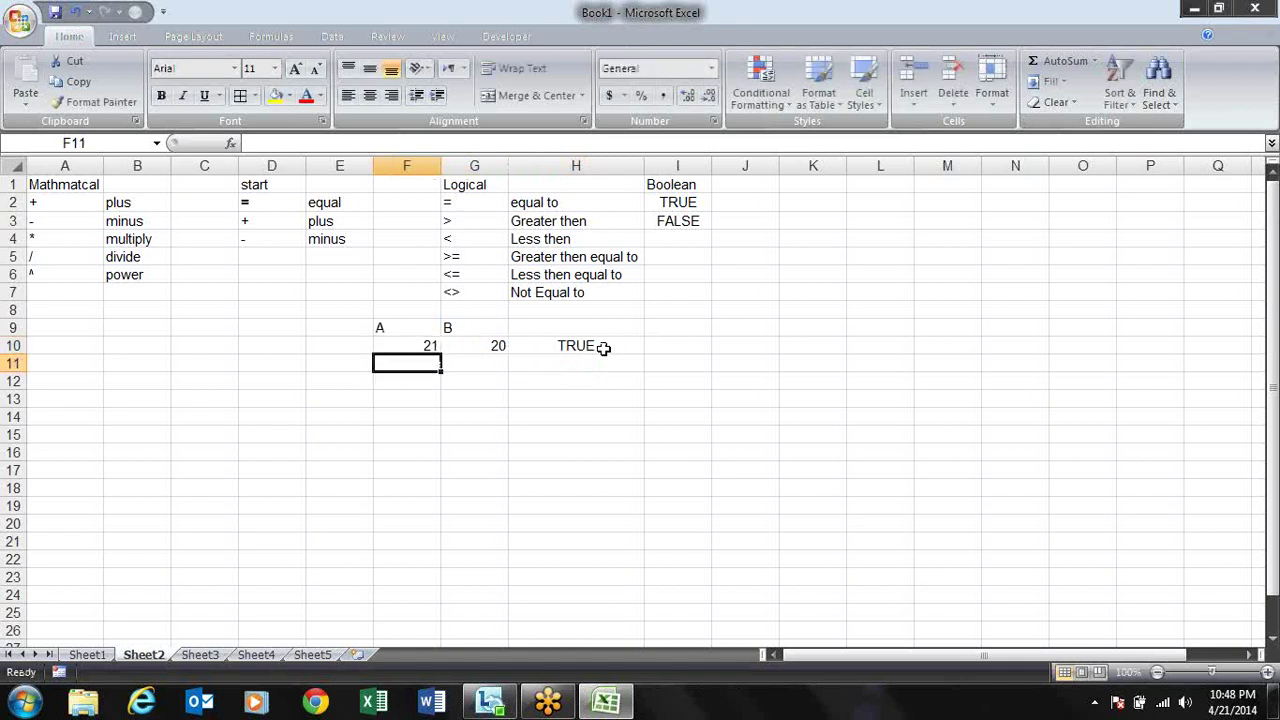
key("Up")
type("19")
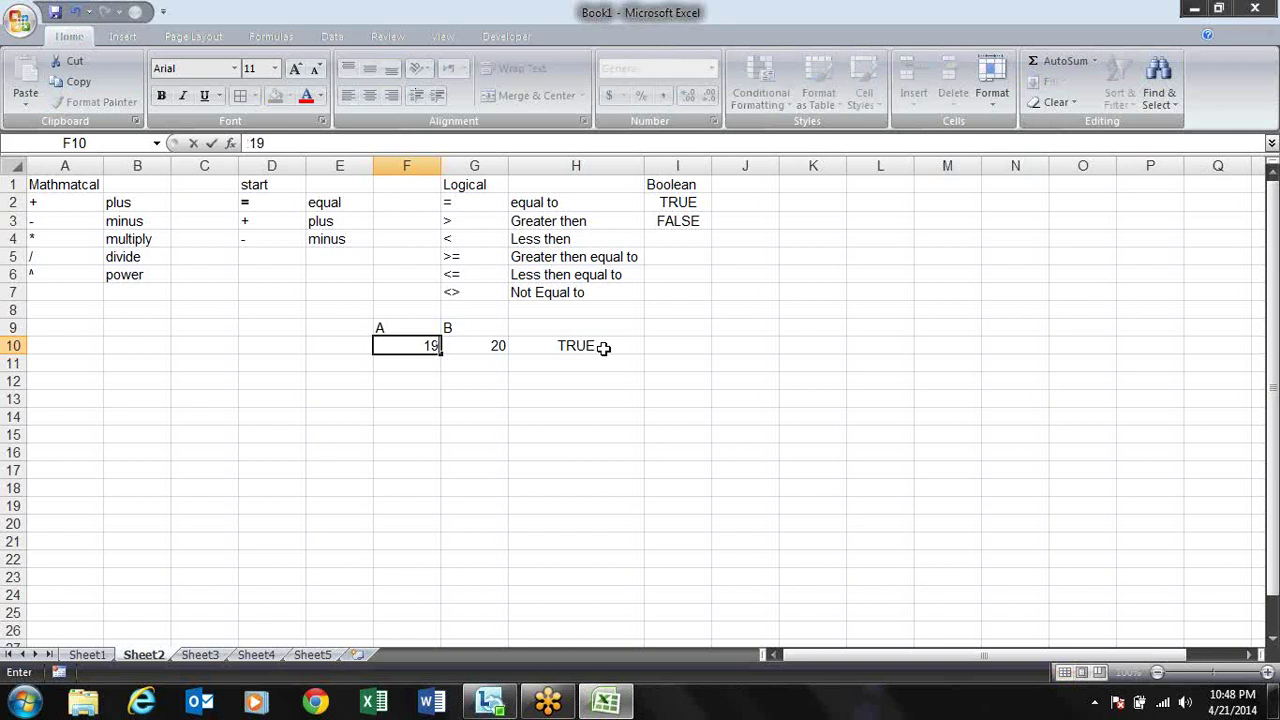
key("Return")
- Return to H10 and open its formula for editing
key("Up")
key("Right")
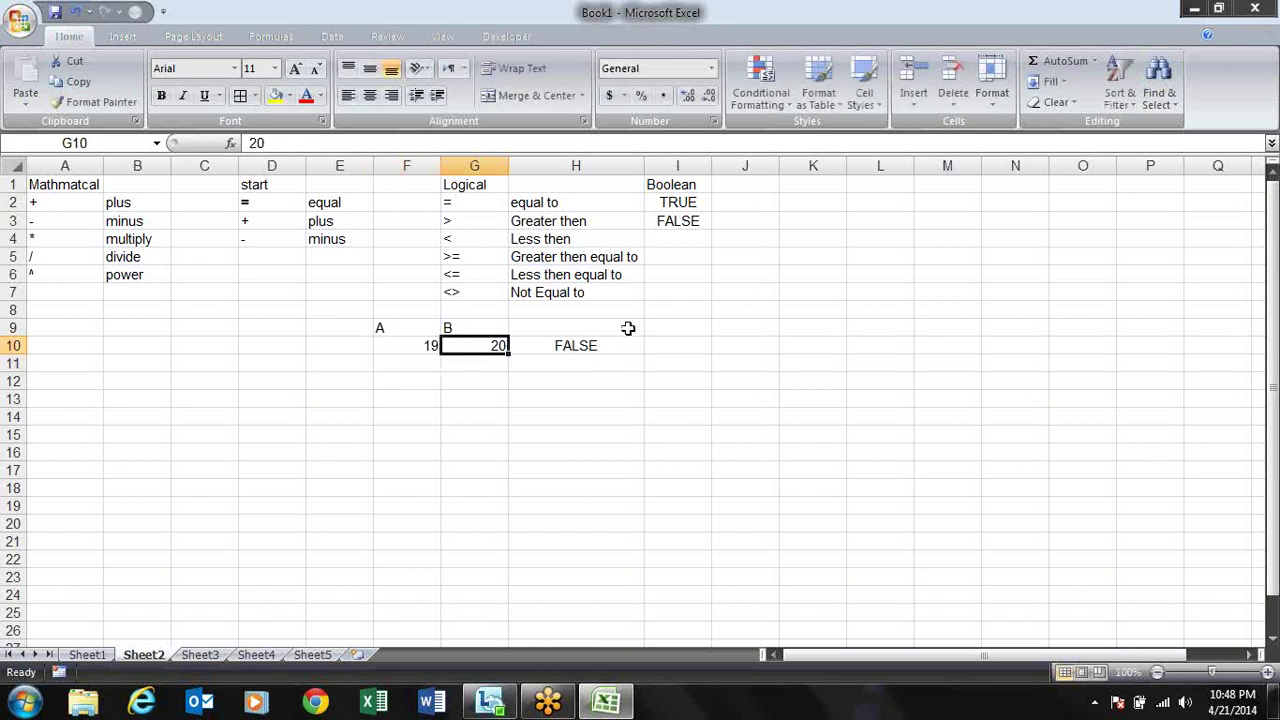
key("Right")
key("F2")
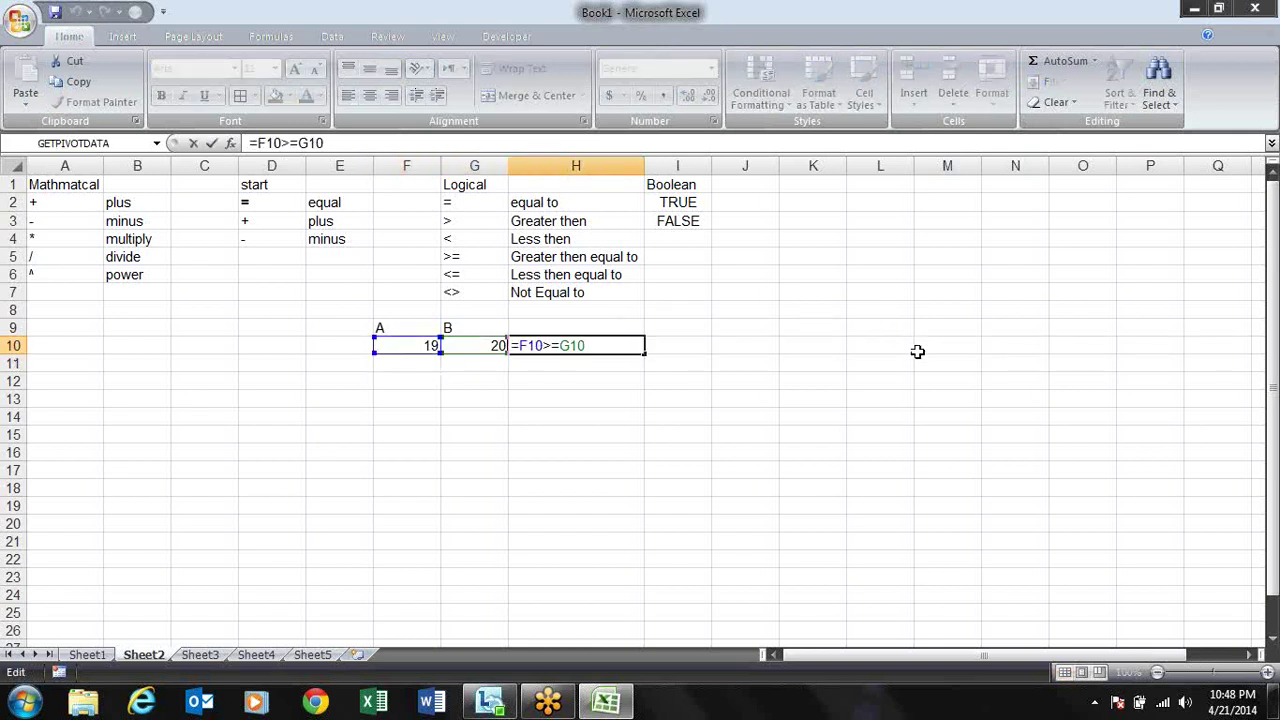
- Replace >= with <> so H10 reads =F10<>G10 and returns TRUE, then review it
key("Left")
key("Left")
key("Left")
key("Left")
key("BackSpace")
key("Delete")
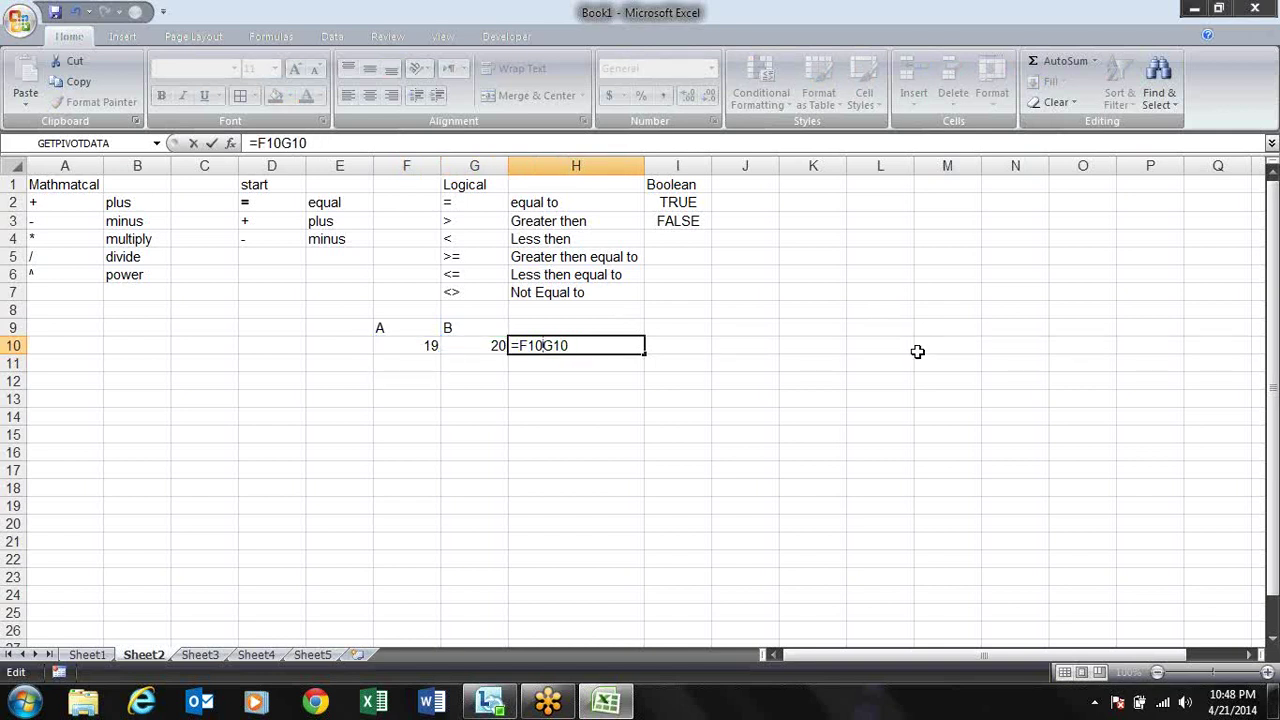
type("<>")
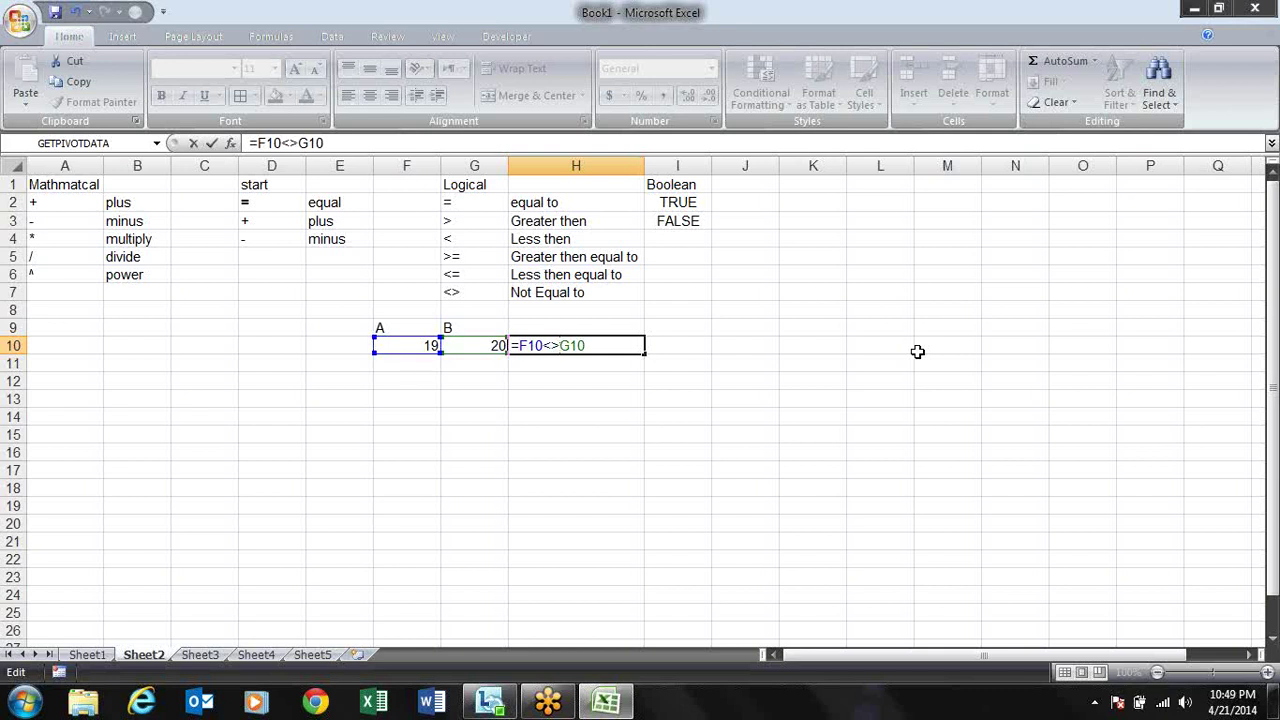
key("Return")
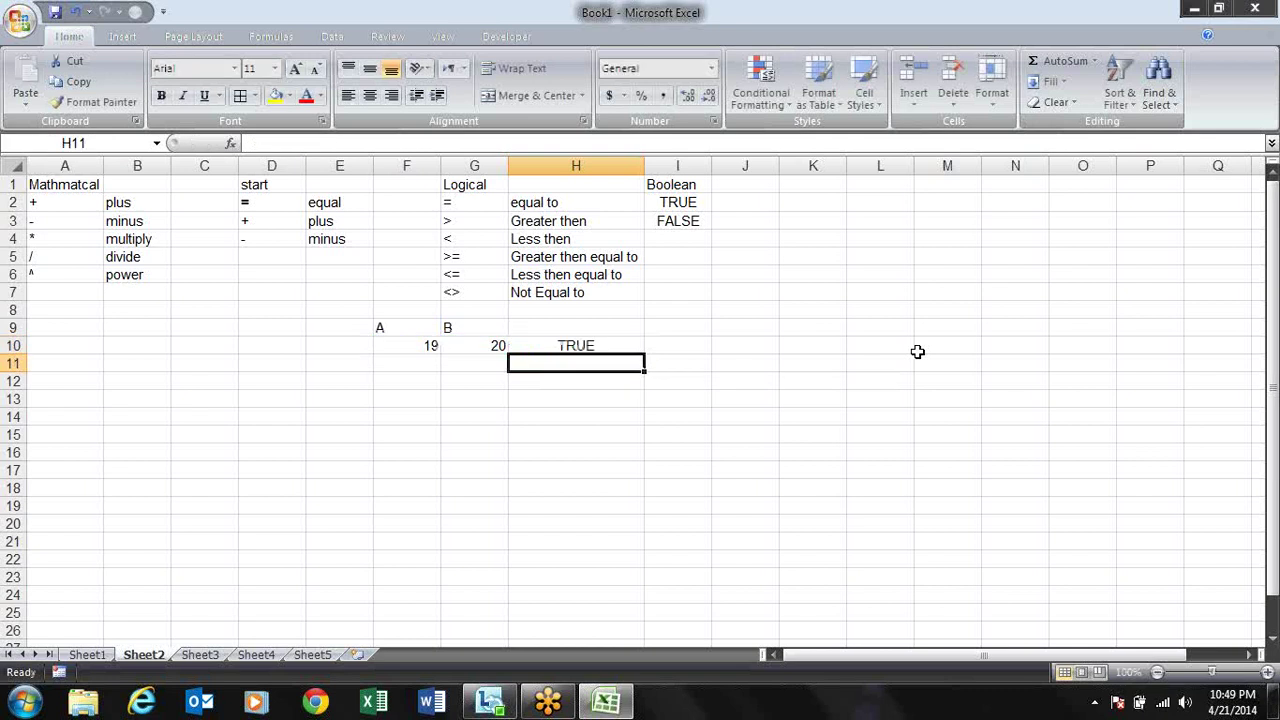
key("Up")
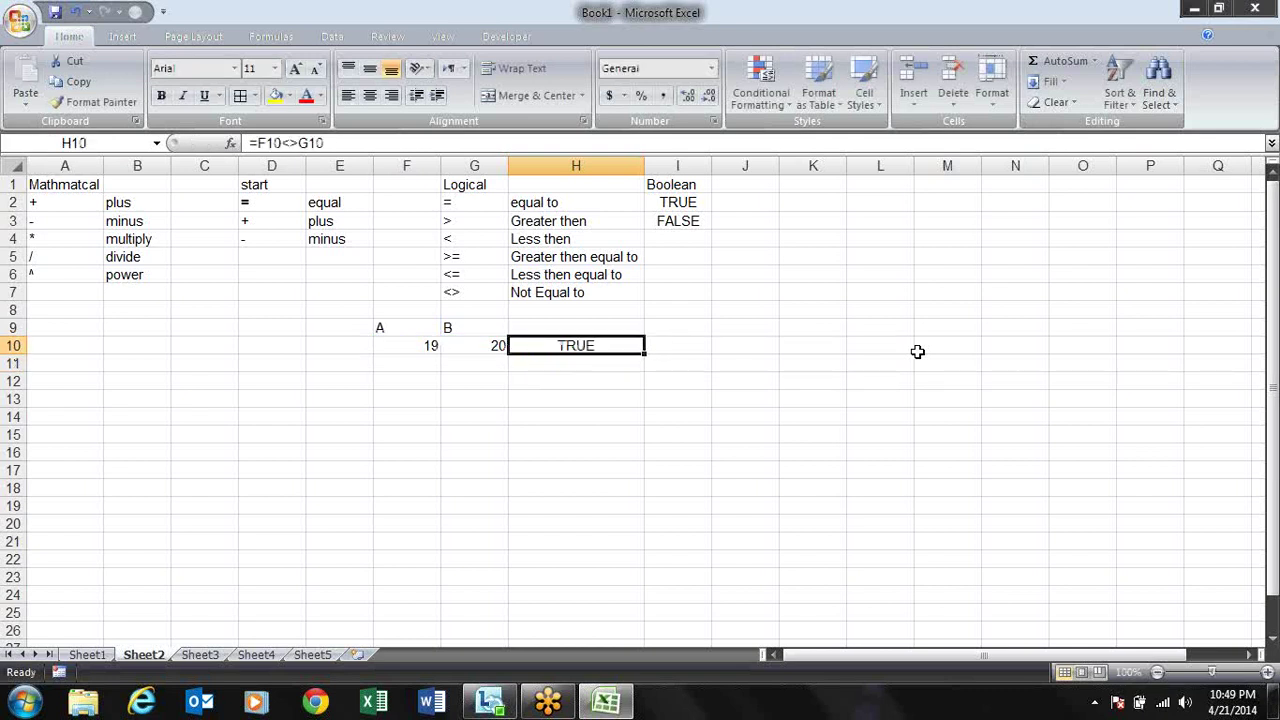
key("F2")
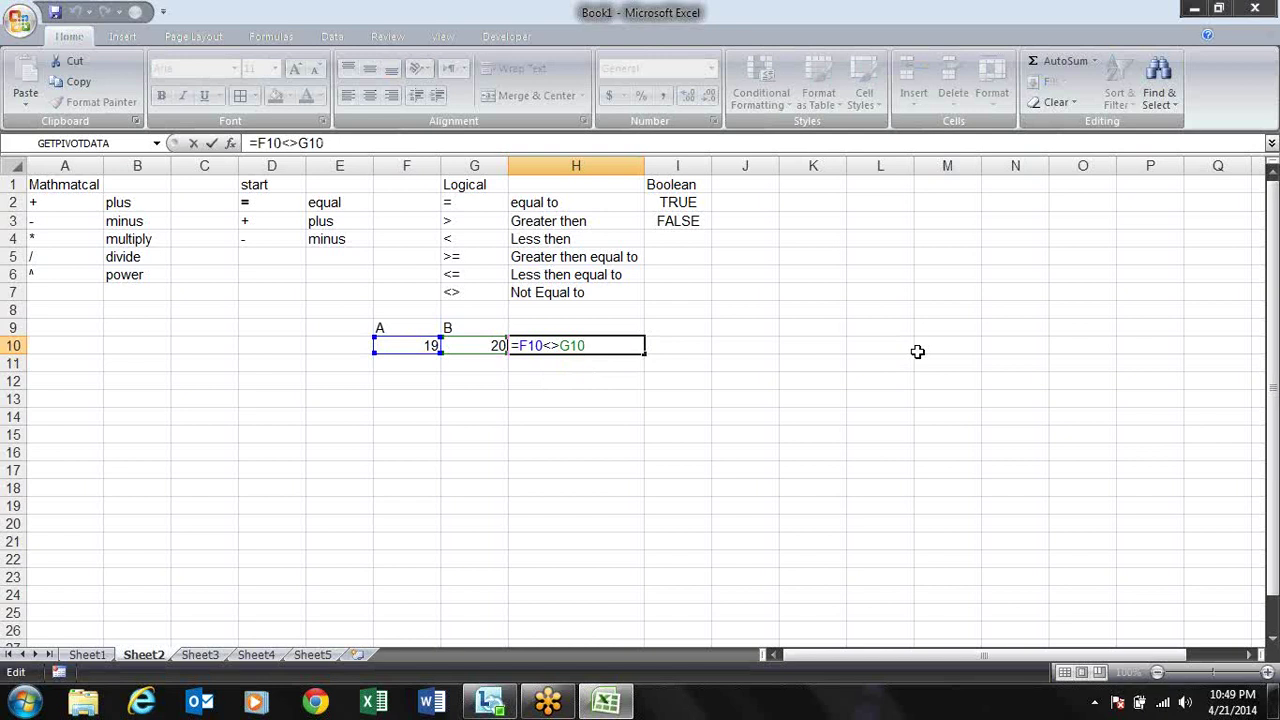
key("Return")
key("Up")
key("Up")
key("Up")
key("Up")
key("Up")
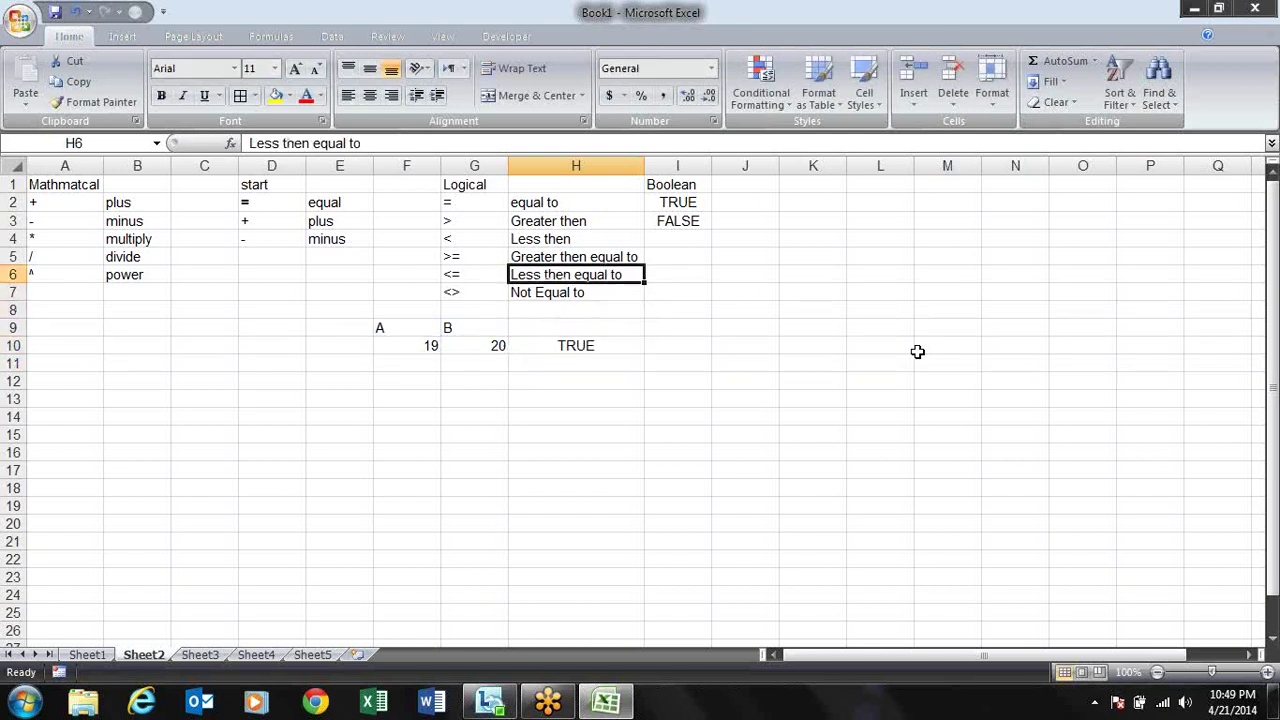
key("Up")
key("Up")
key("Up")
key("Up")
key("Down")
key("Down")
key("Down")
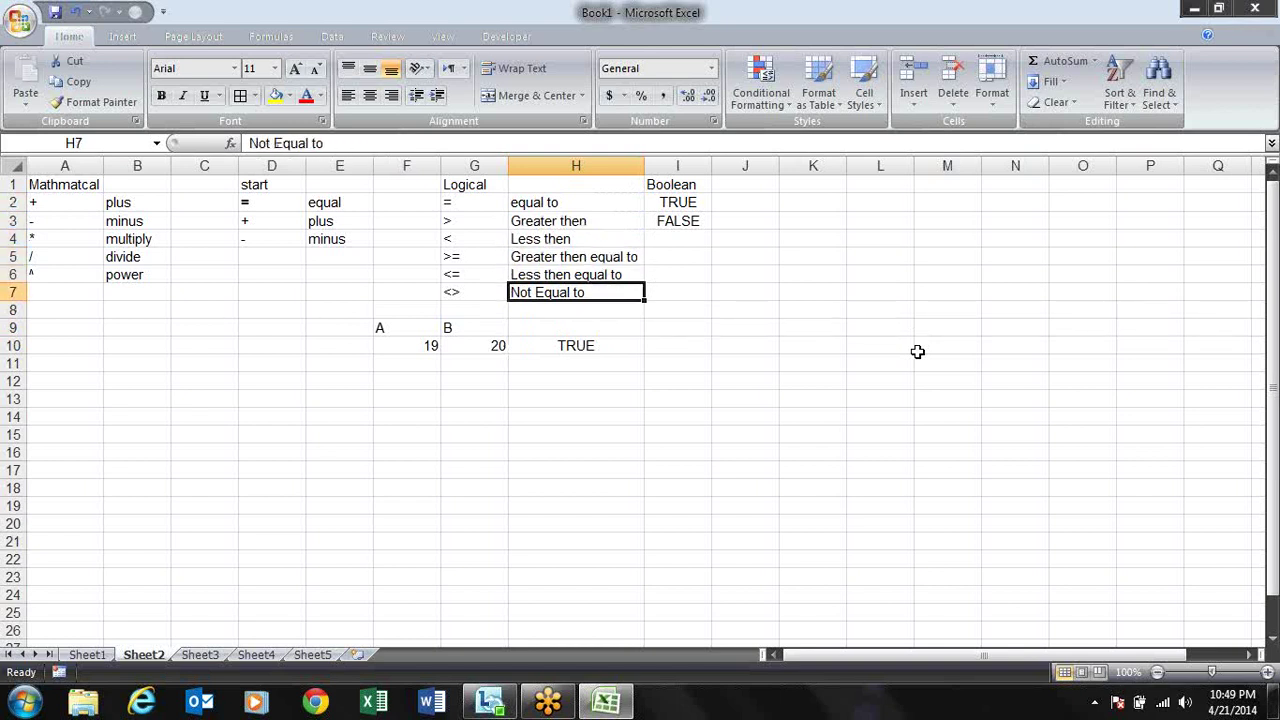
left_click(760, 85)
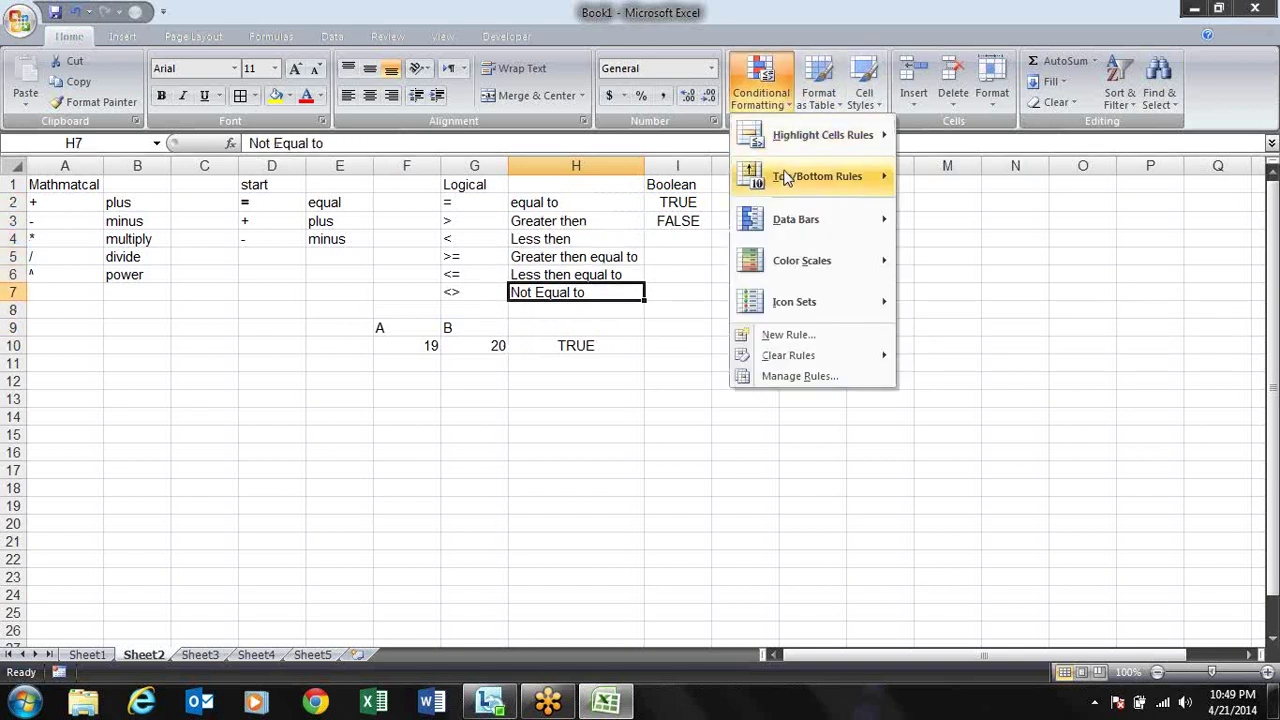
left_click(968, 215)
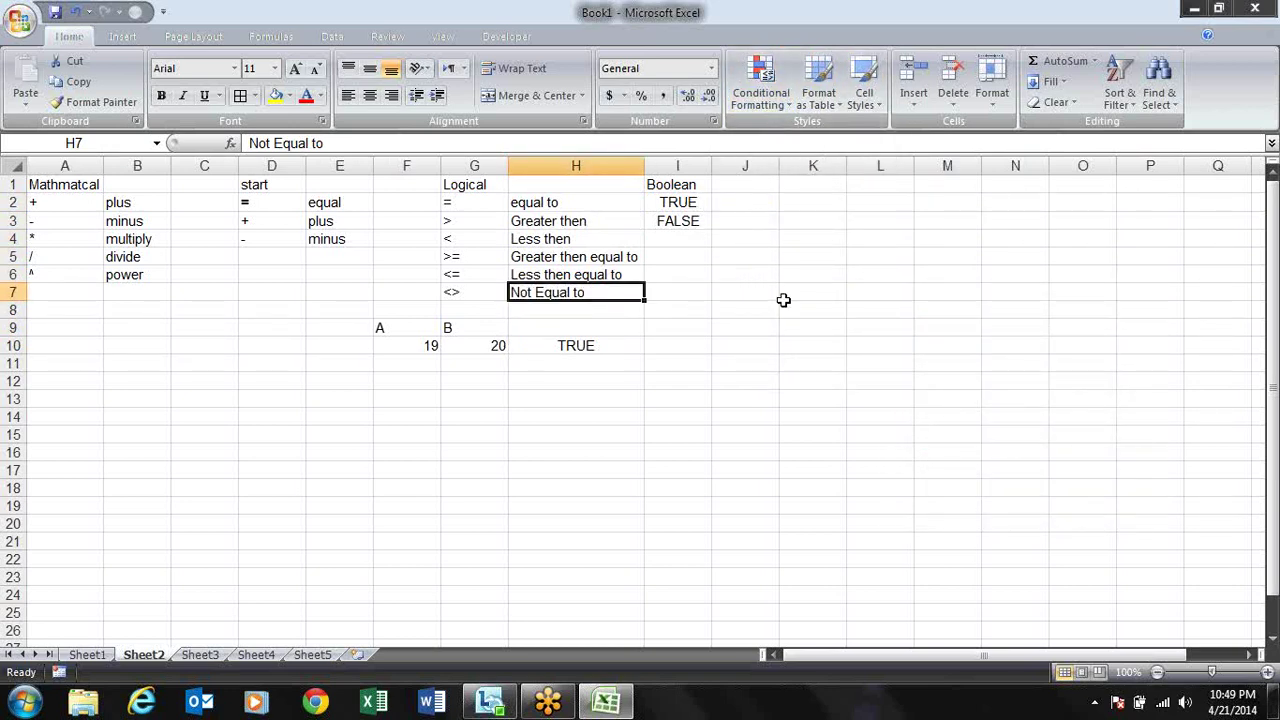
- Enter the heading Text in K1 and the & operator in K2
left_click(782, 184)
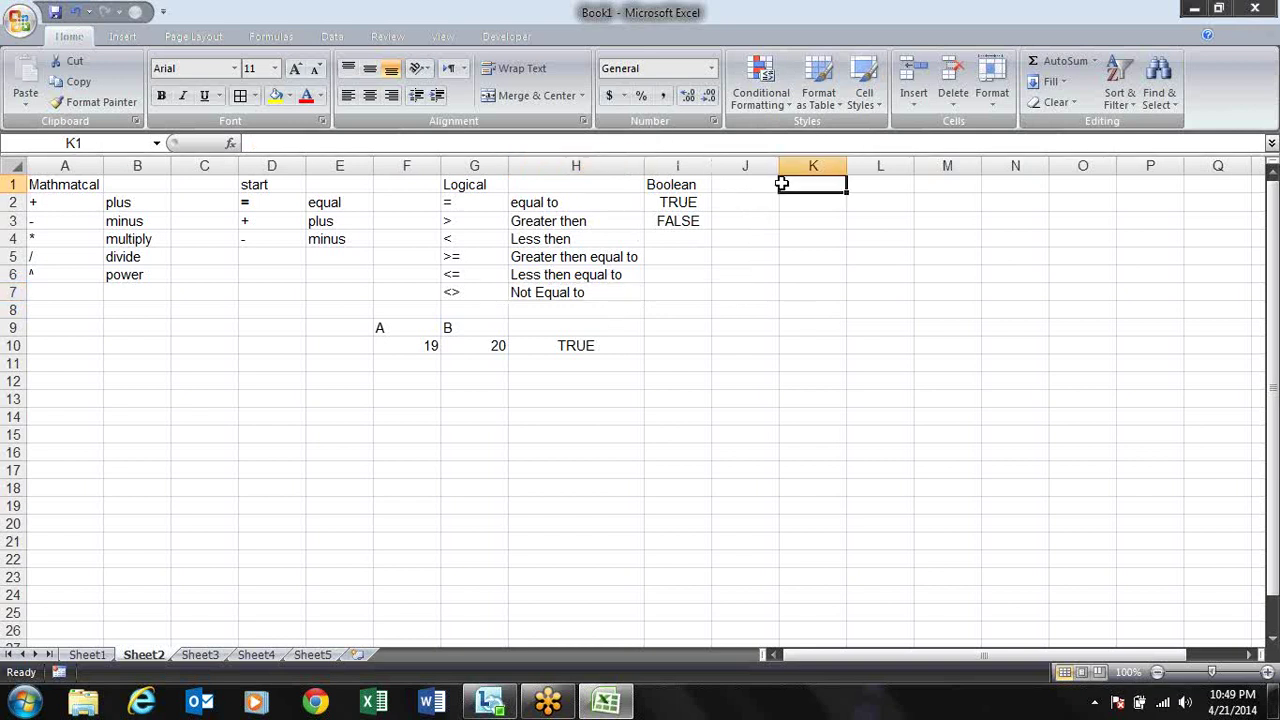
type("Tex")
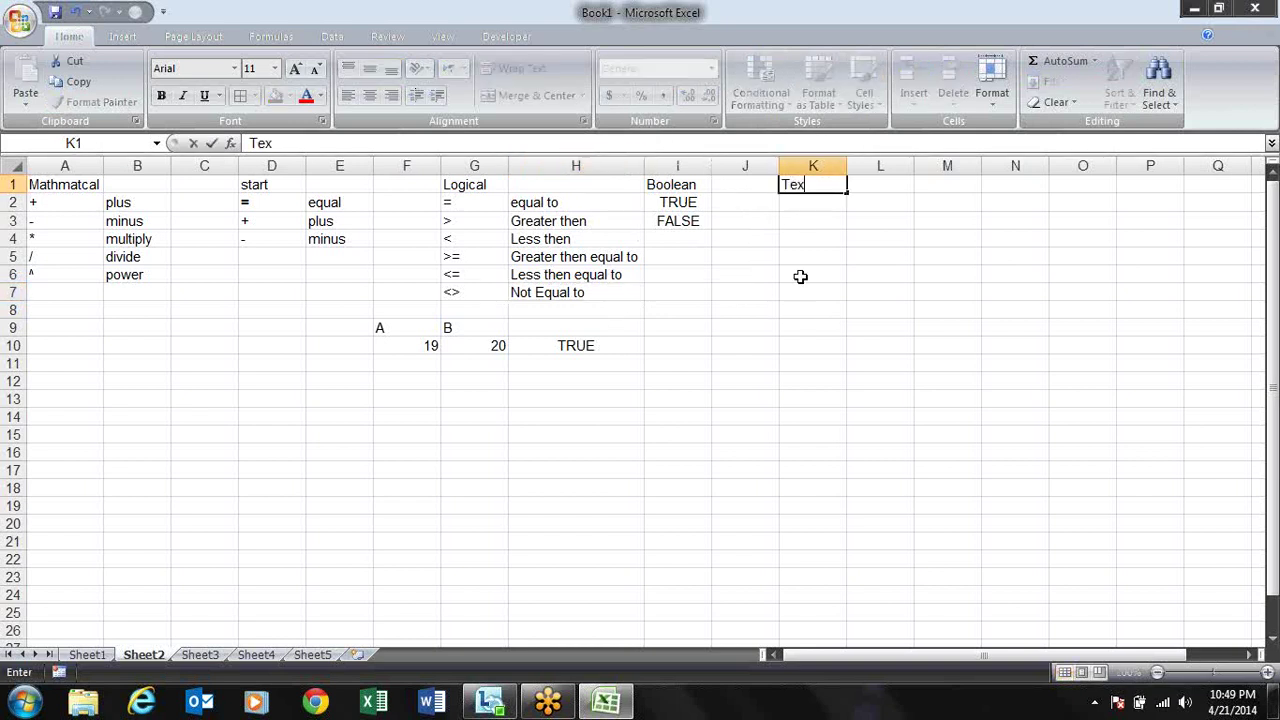
type("t")
key("Return")
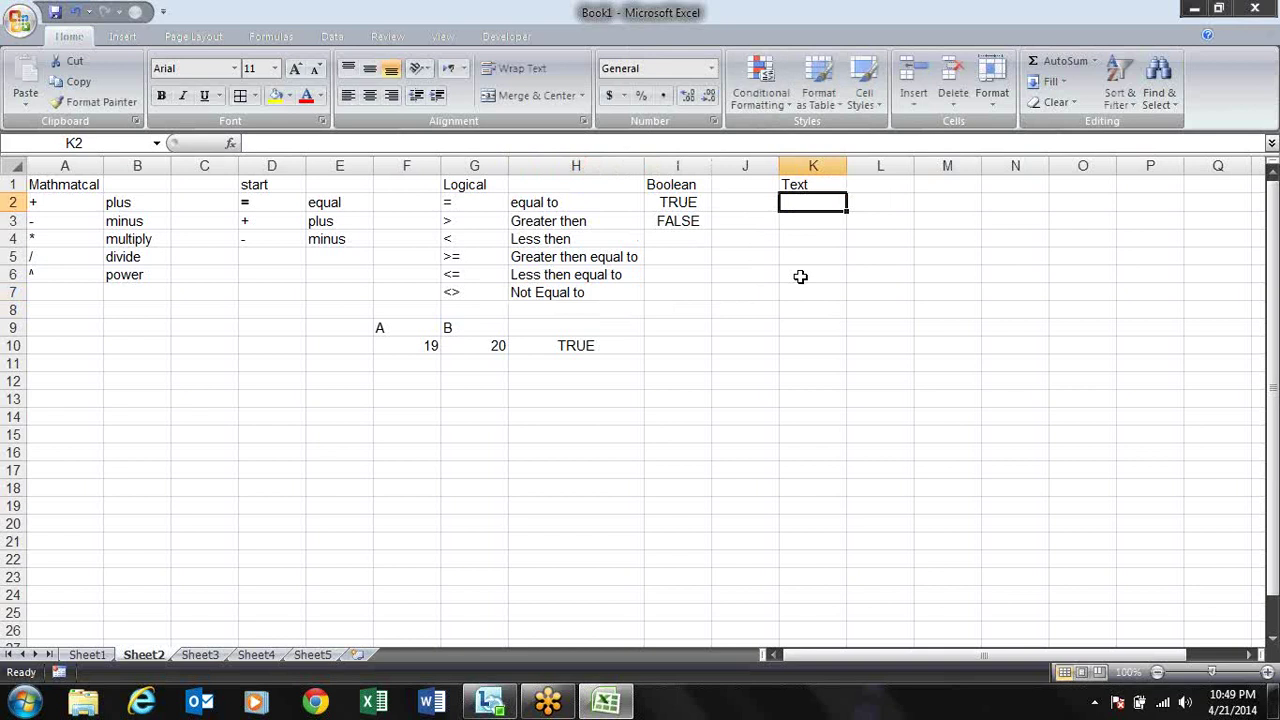
type("&")
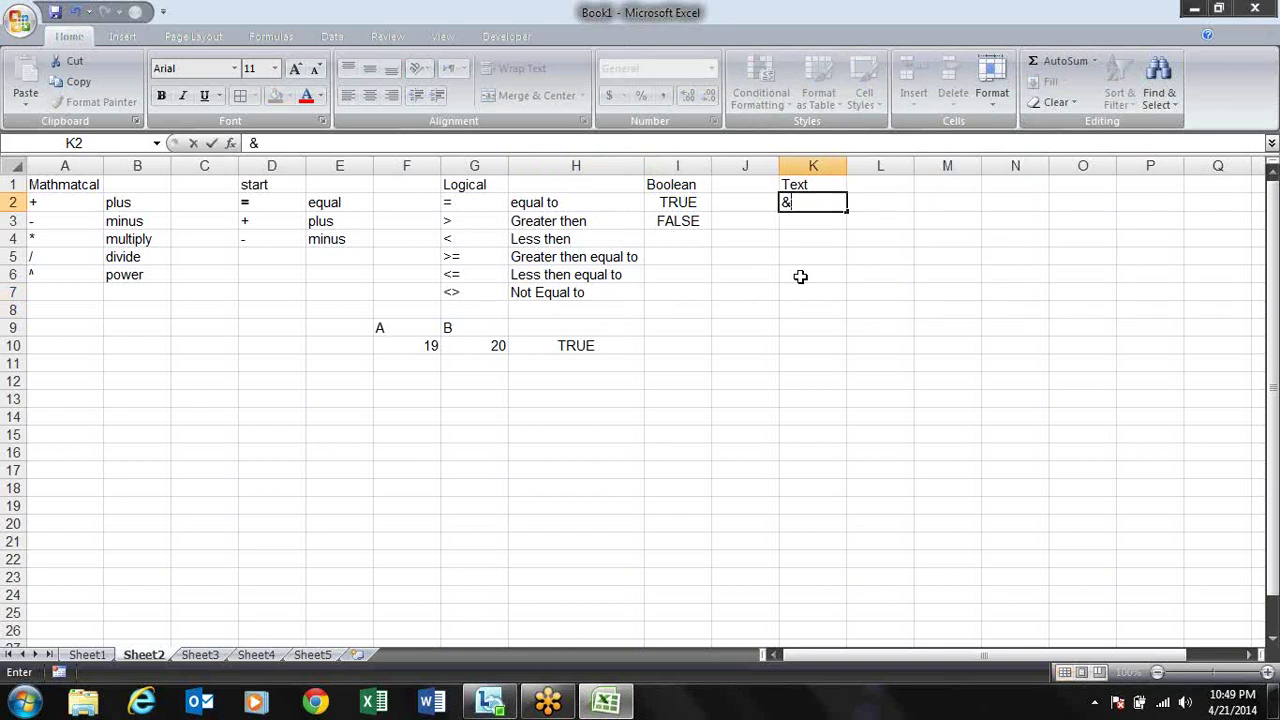
key("Return")
- Enter a first name in I8 and a surname in J8, then begin a formula in K8
key("Down")
key("Down")
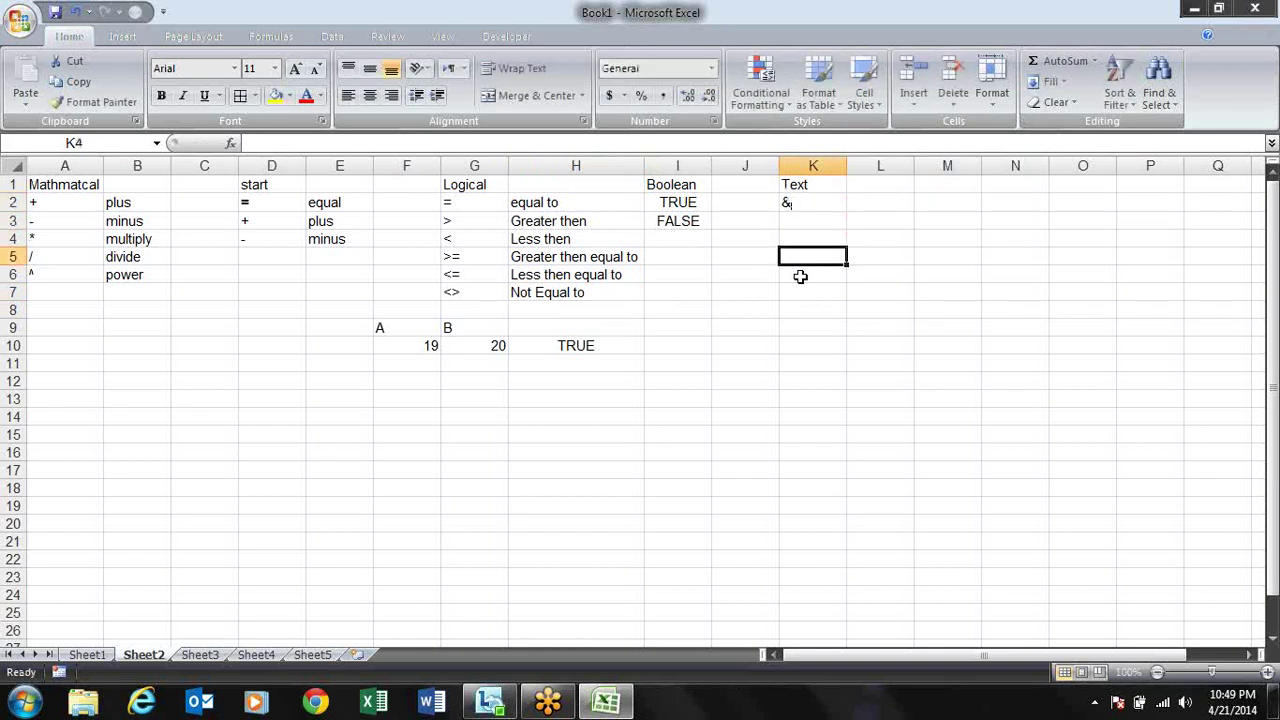
key("Down")
key("Down")
key("Down")
key("Left")
key("Left")
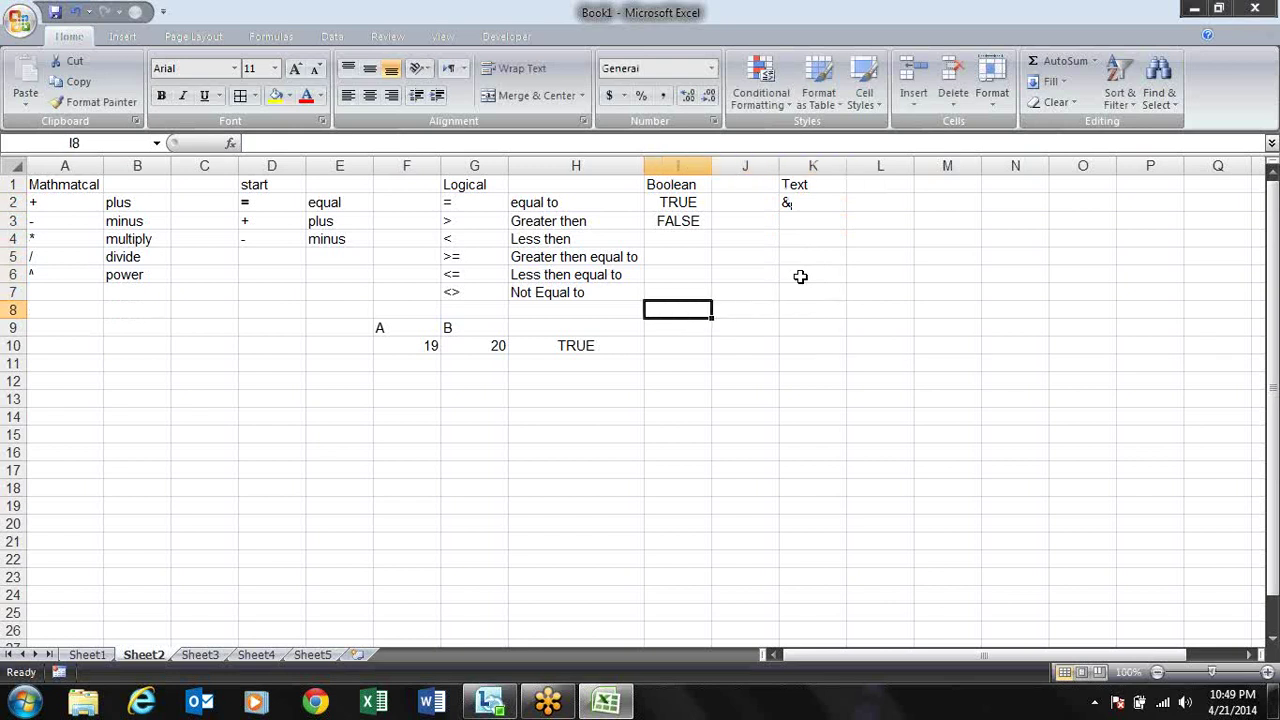
type("sandeep")
key("Tab")
type("S")
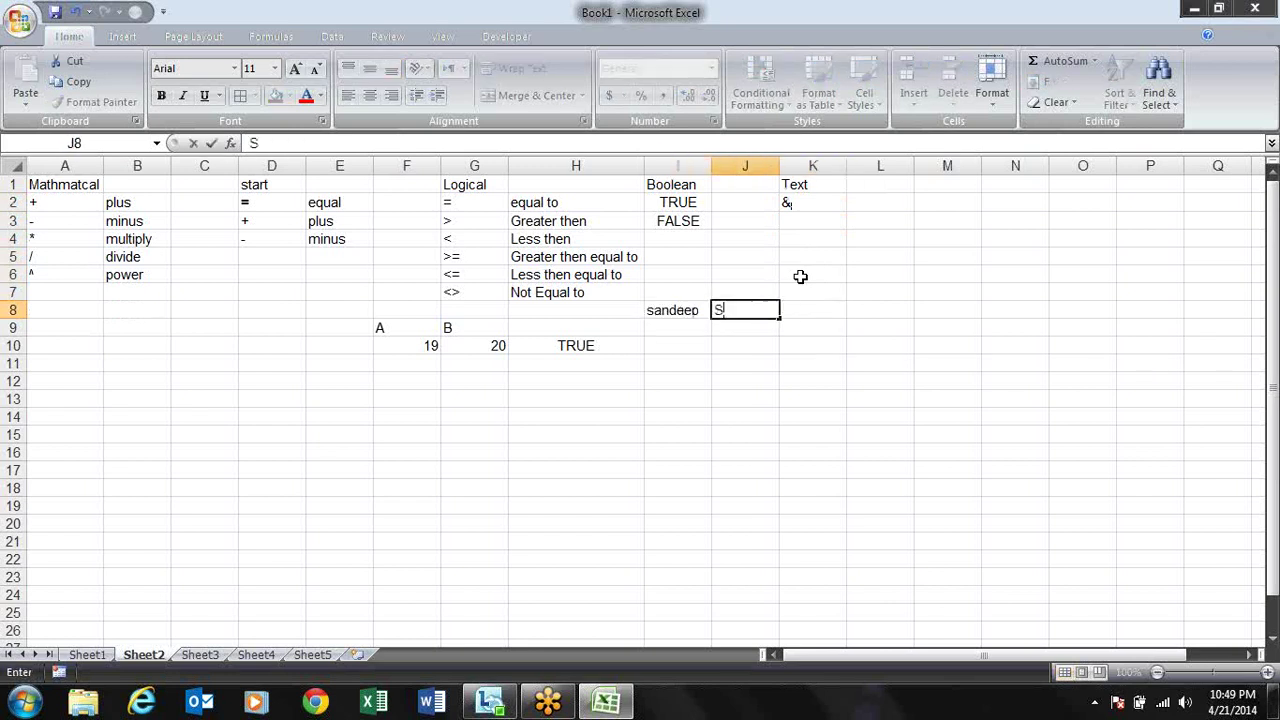
type("ingn")
key("Tab")
key("Left")
key("Left")
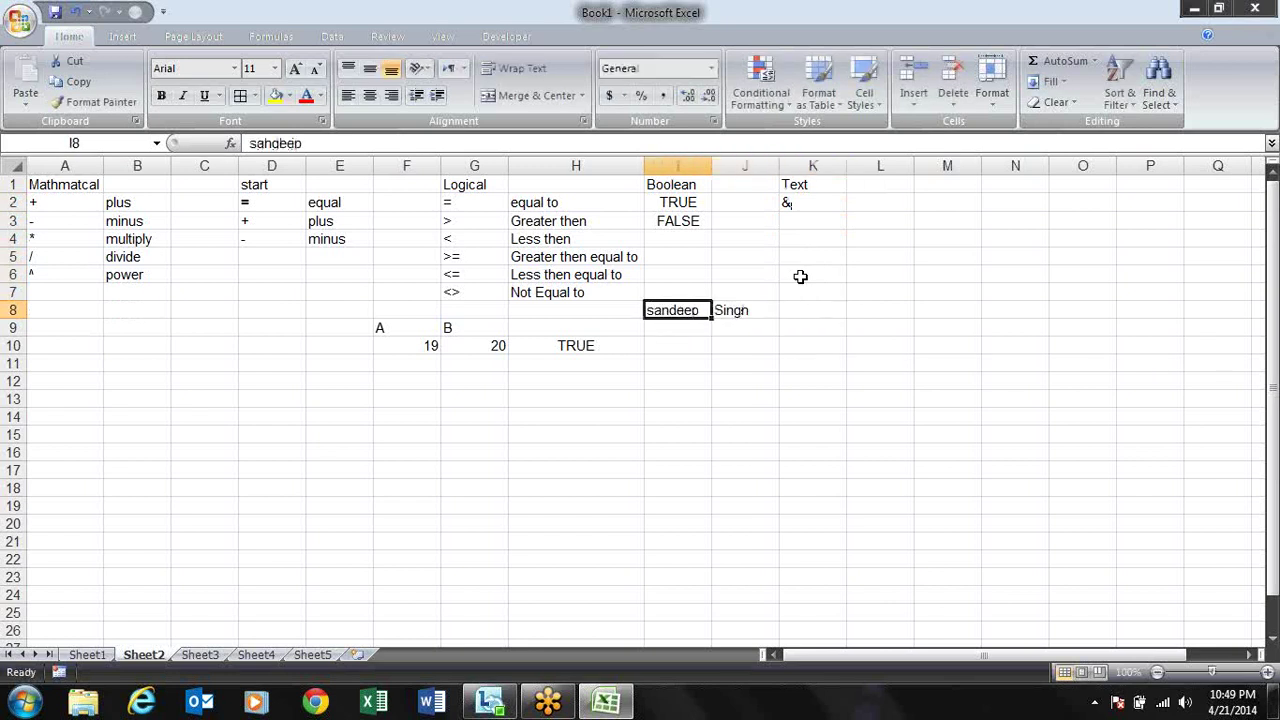
key("Right")
key("Right")
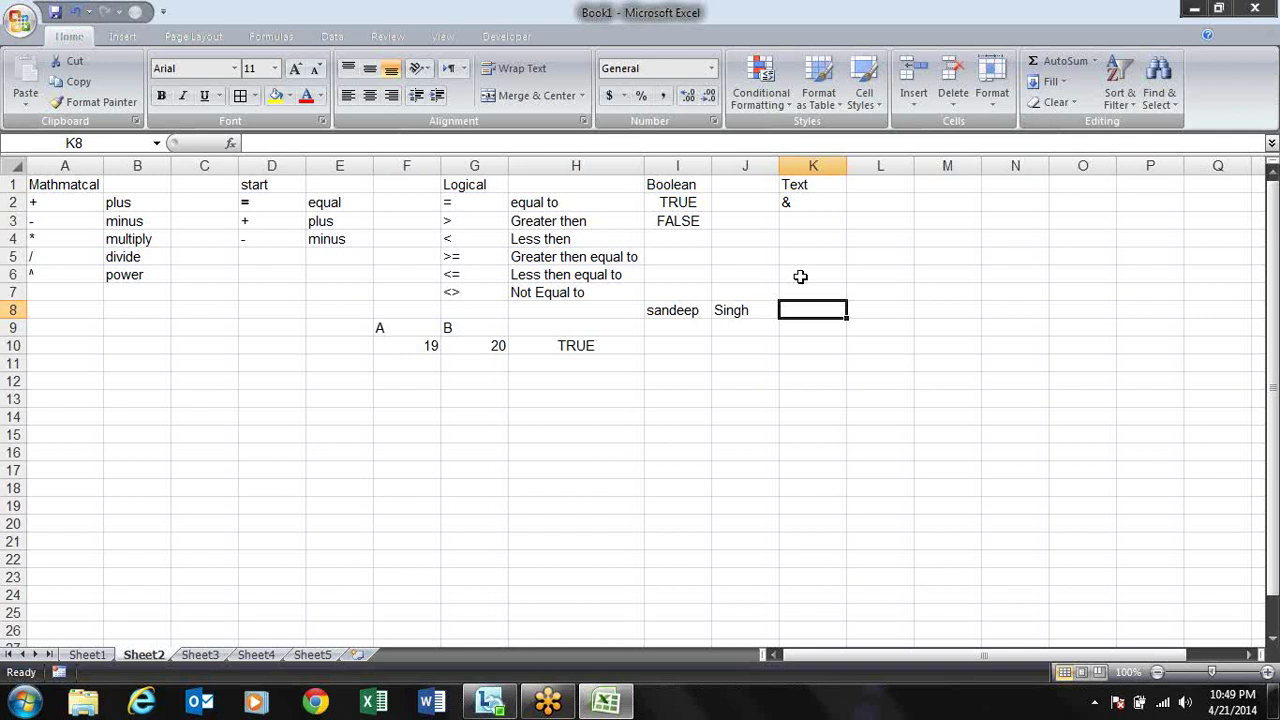
type("=")
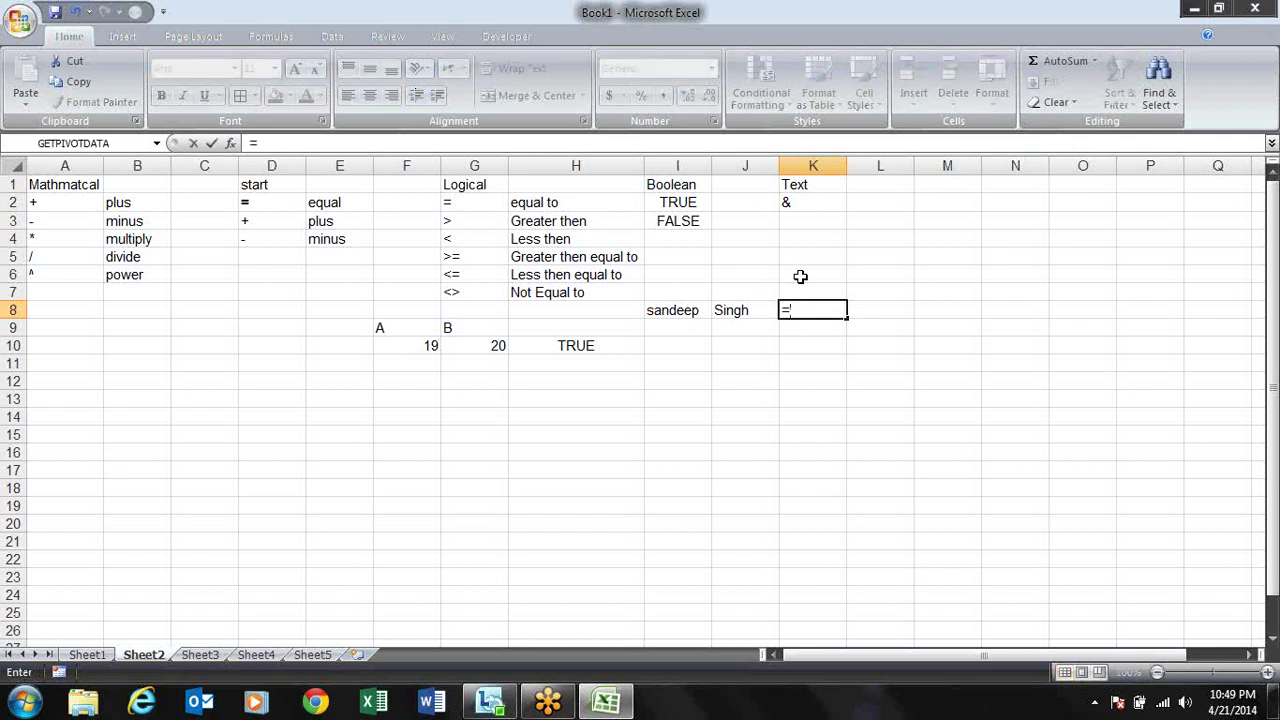
- Complete K8 as =I8&J8 to join the two names, and autofit column K
left_click(686, 311)
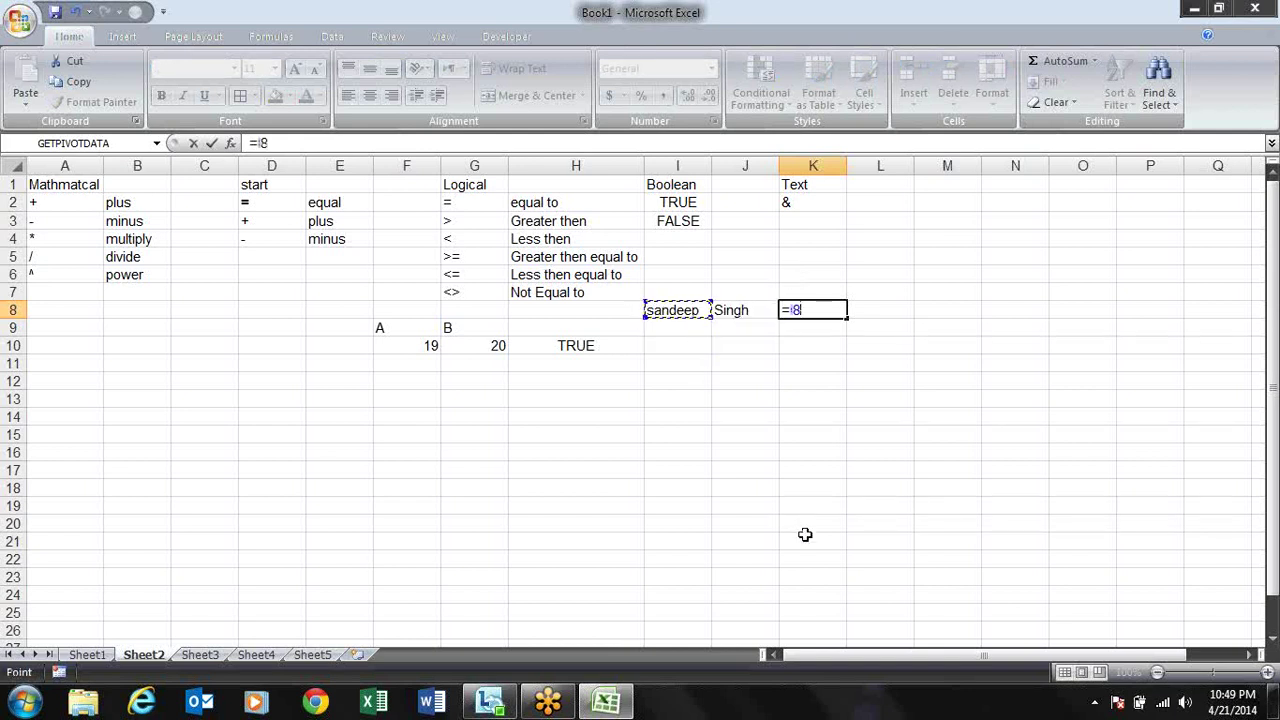
type("&")
left_click(749, 310)
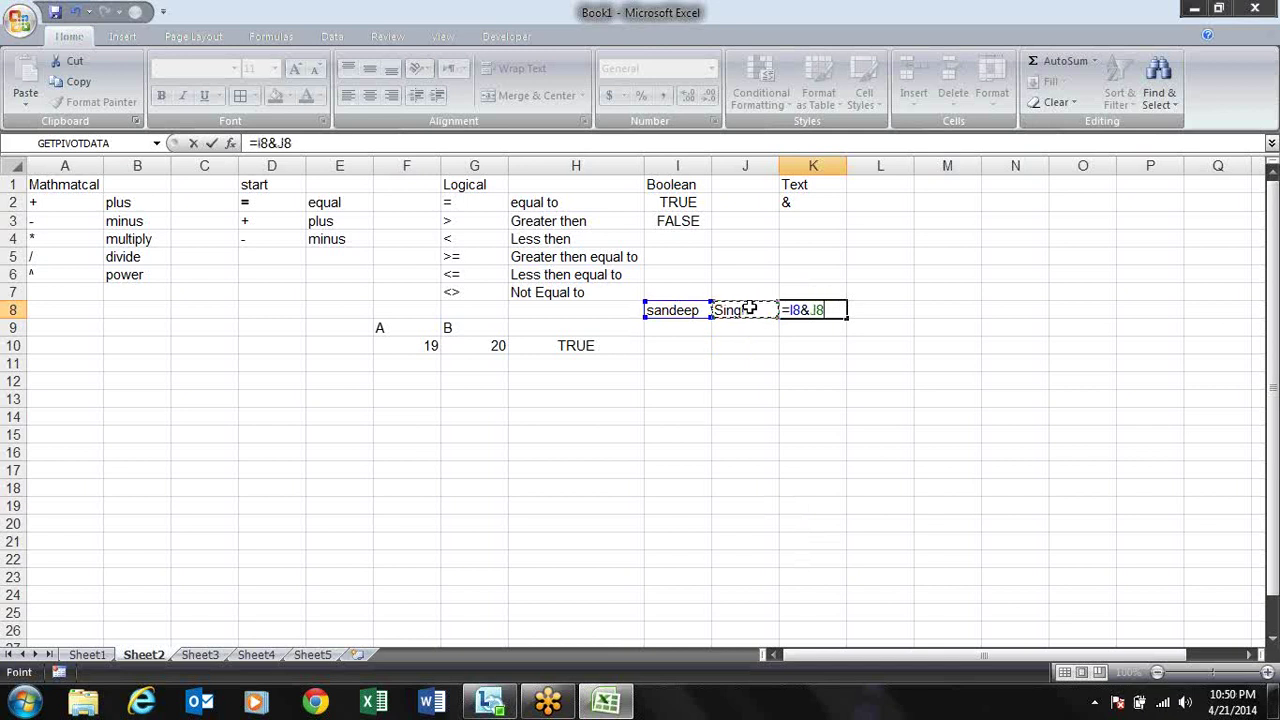
key("Return")
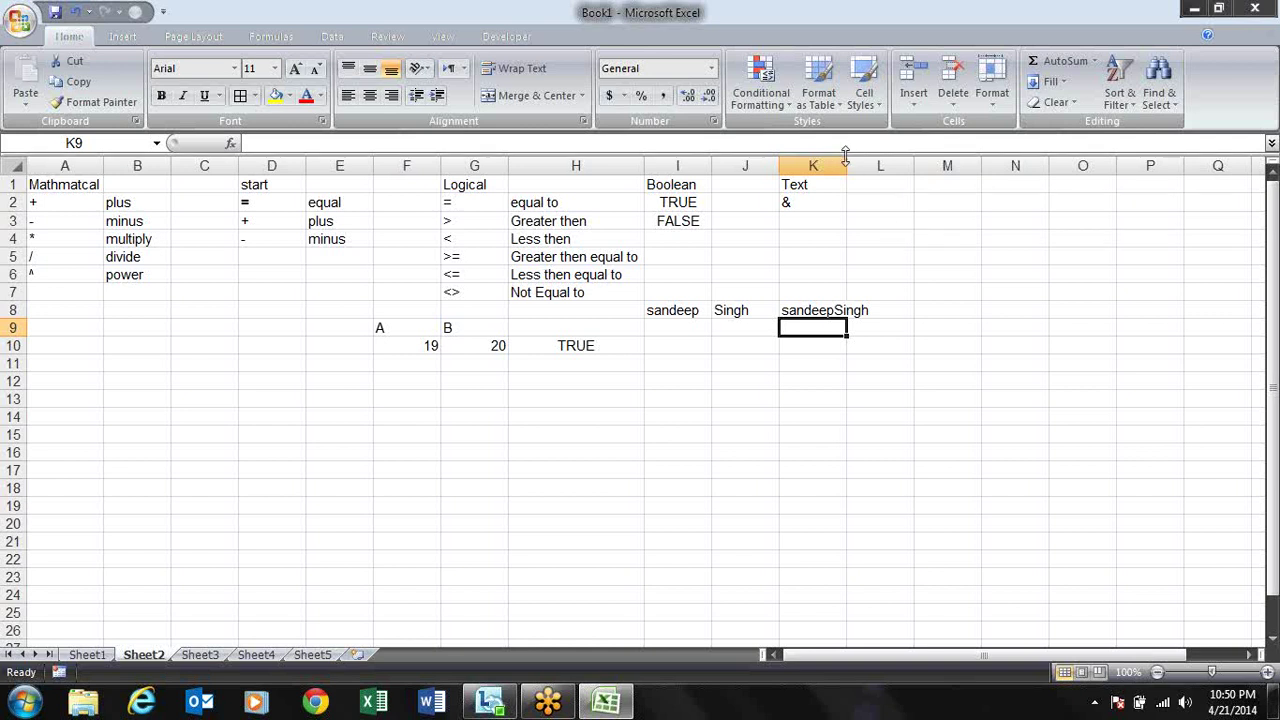
double_click(846, 165)
left_click(862, 308)
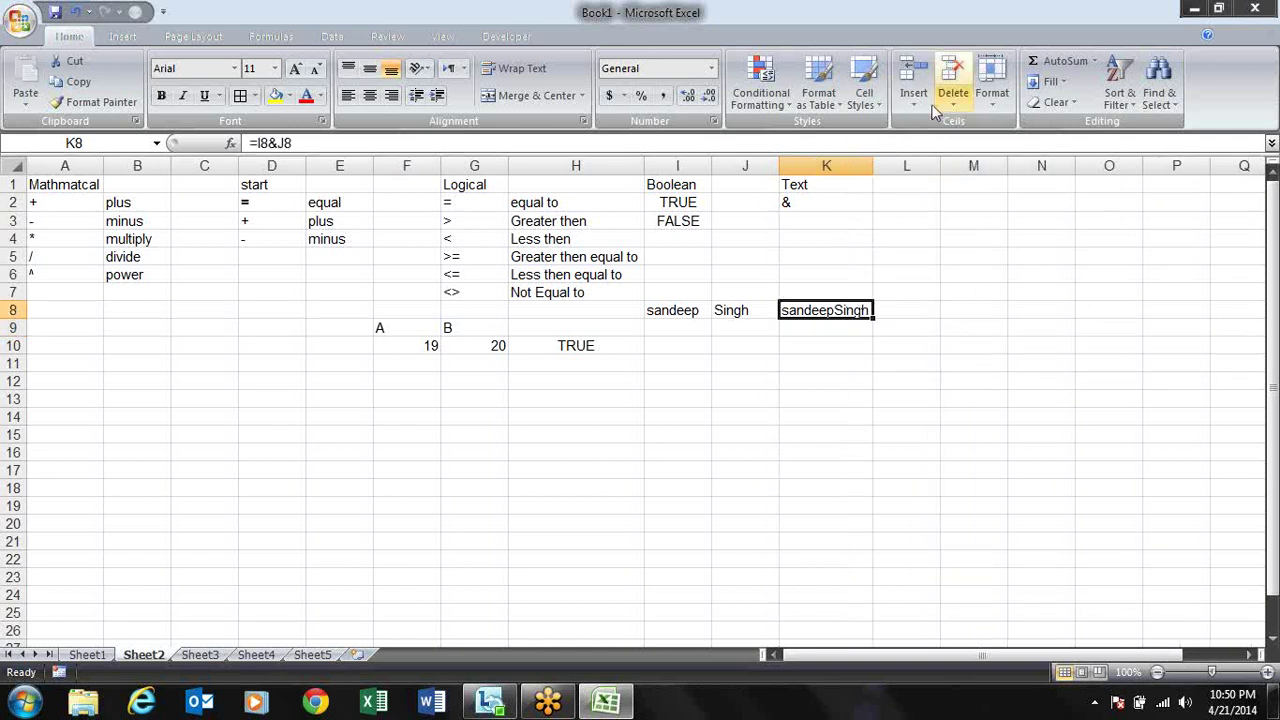
left_click(899, 206)
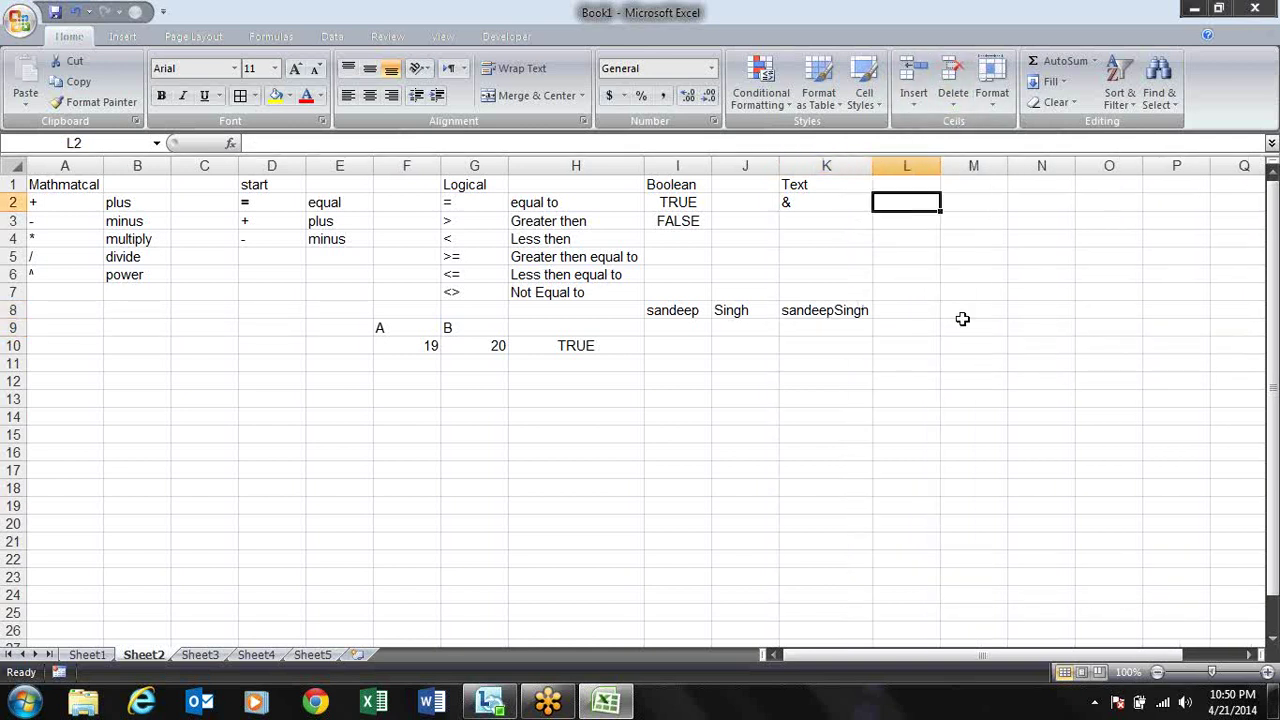
- Label L2 Concatenate
type("Concate")
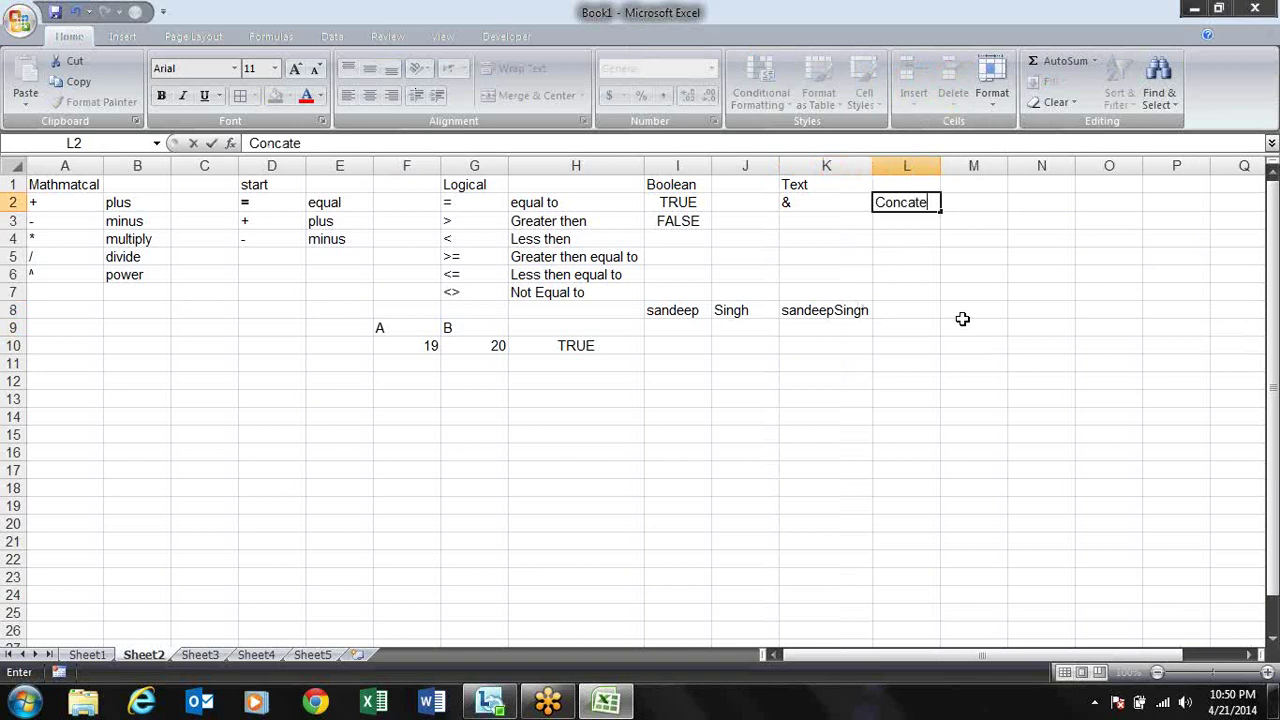
type("nate")
key("Return")
key("Return")
key("Return")
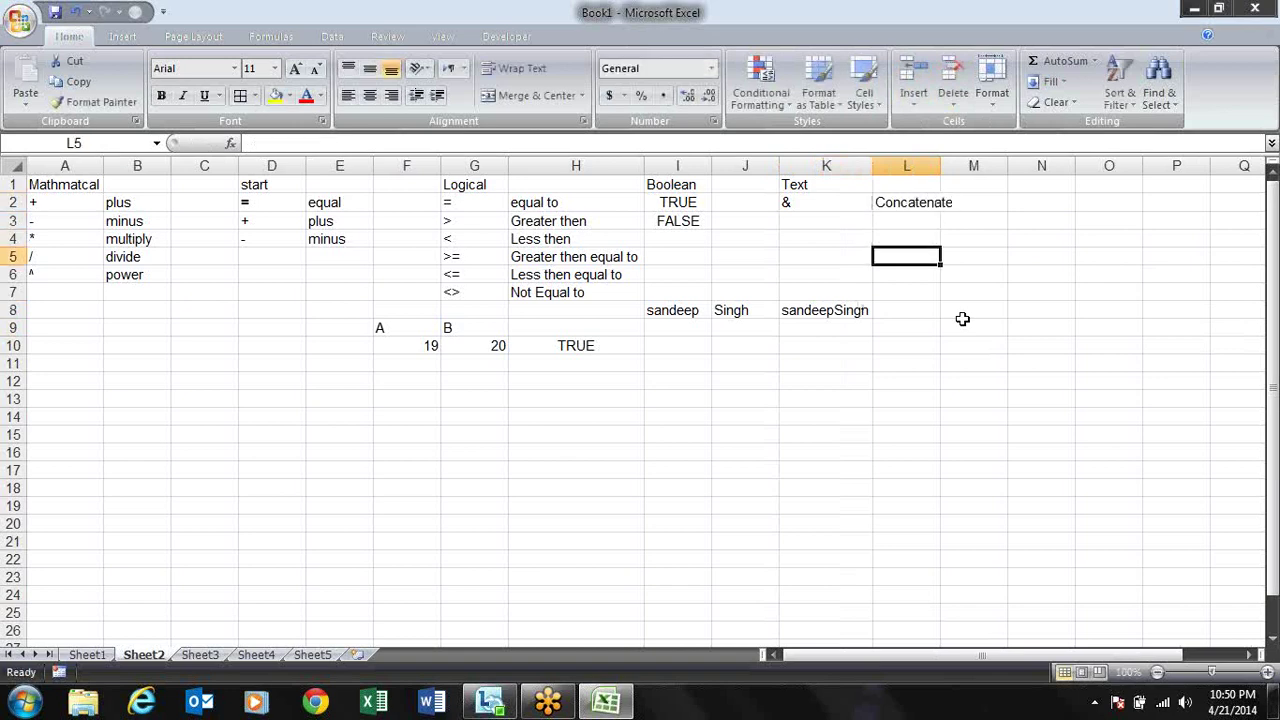
key("Return")
key("Return")
key("Return")
- Enter =CONCATENATE(I8,J8,K8) in L8
type("=ca")
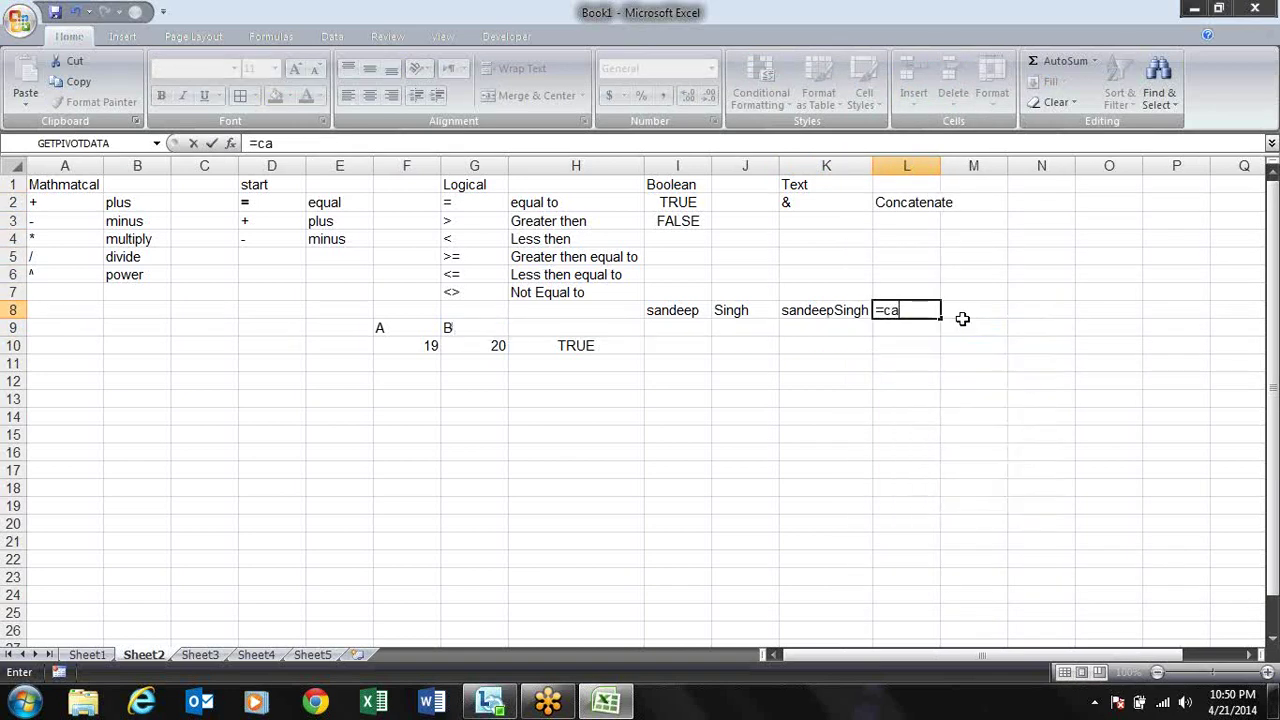
key("BackSpace")
type("on")
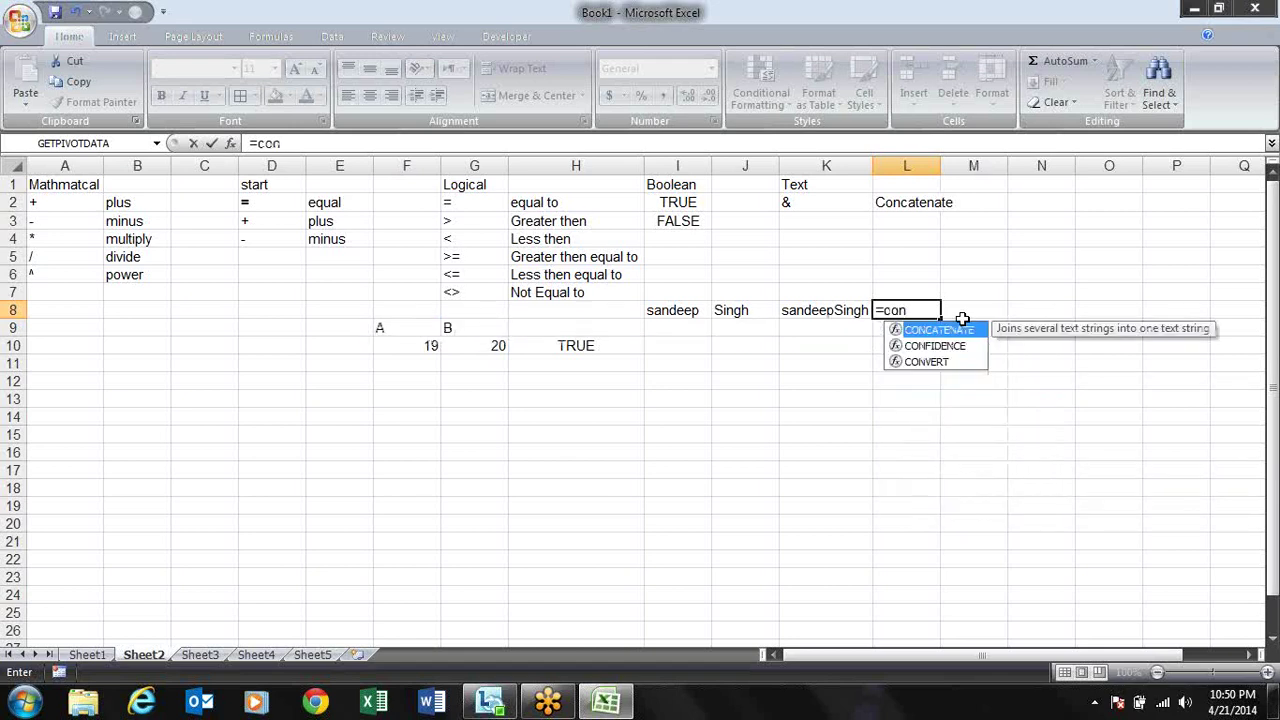
key("Tab")
left_click(680, 311)
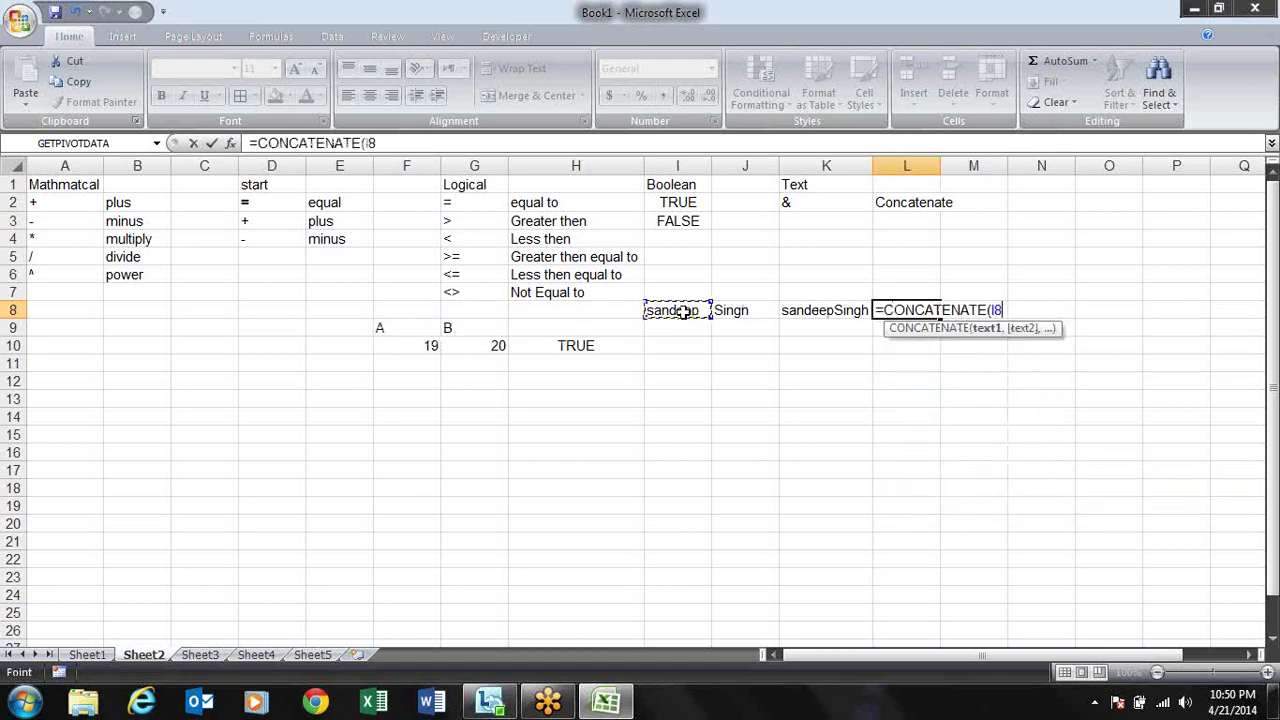
type(",")
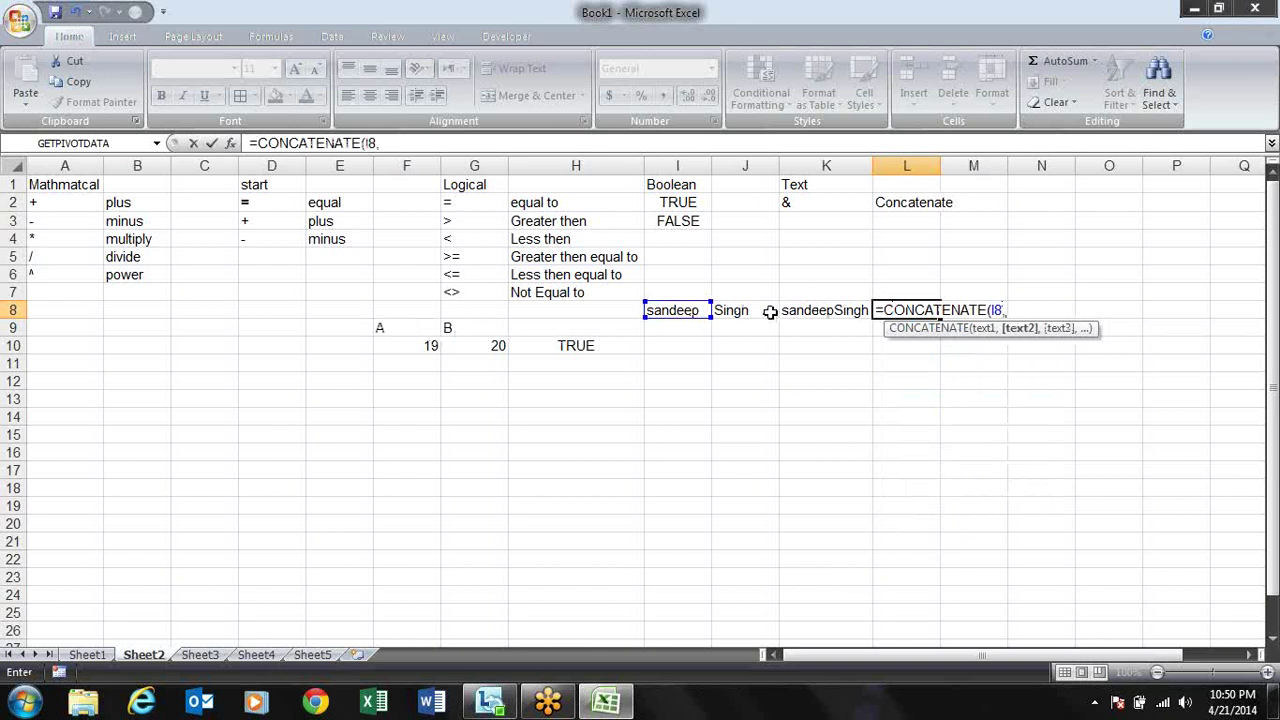
left_click(762, 311)
type(",")
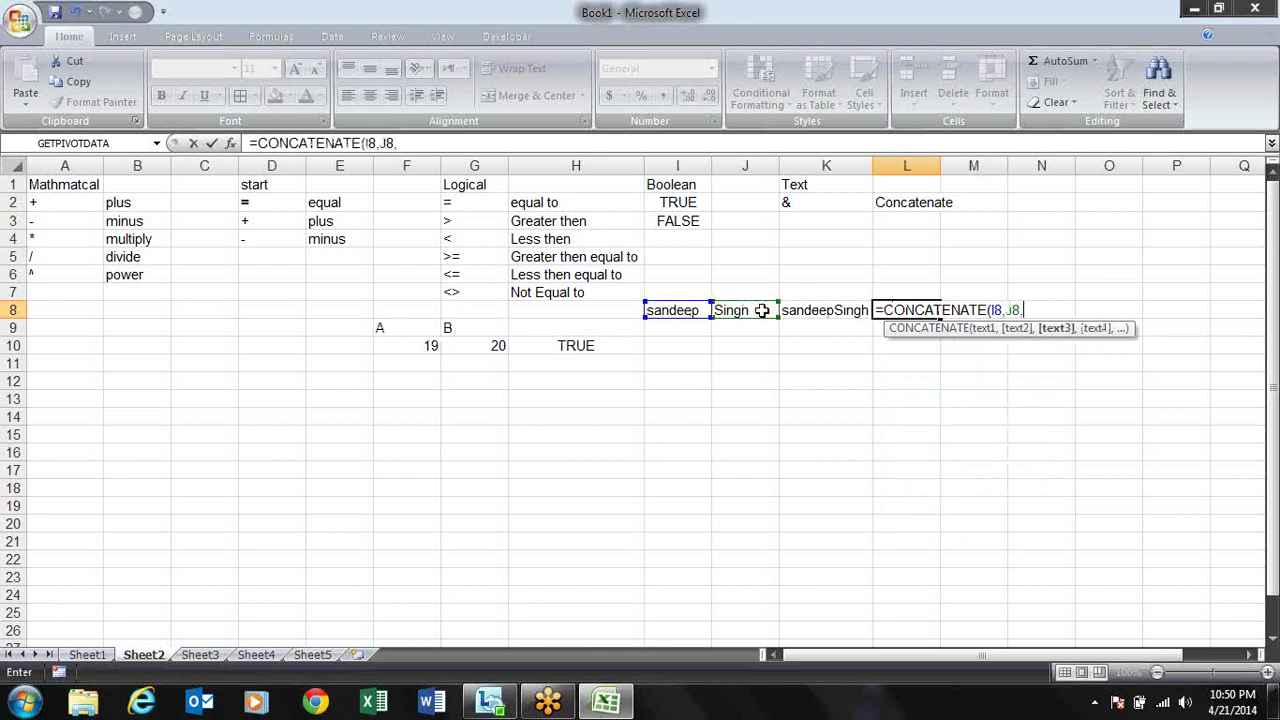
left_click(825, 310)
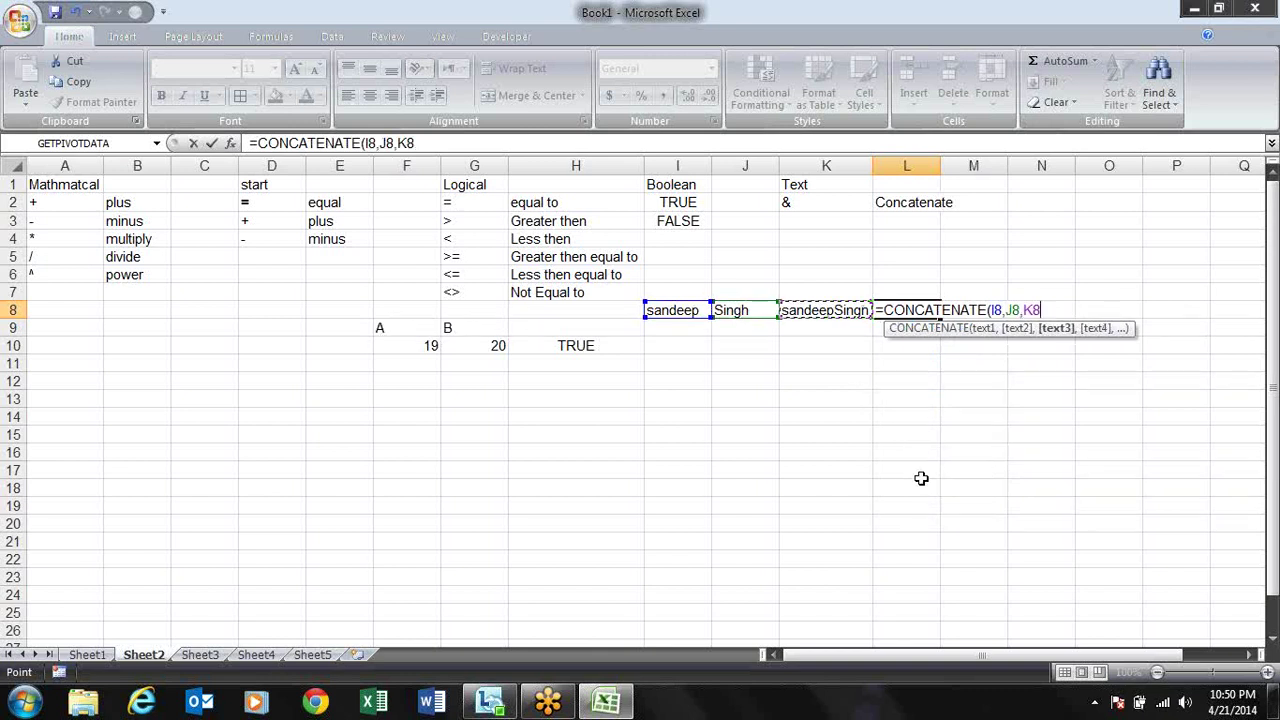
type(")")
key("Return")
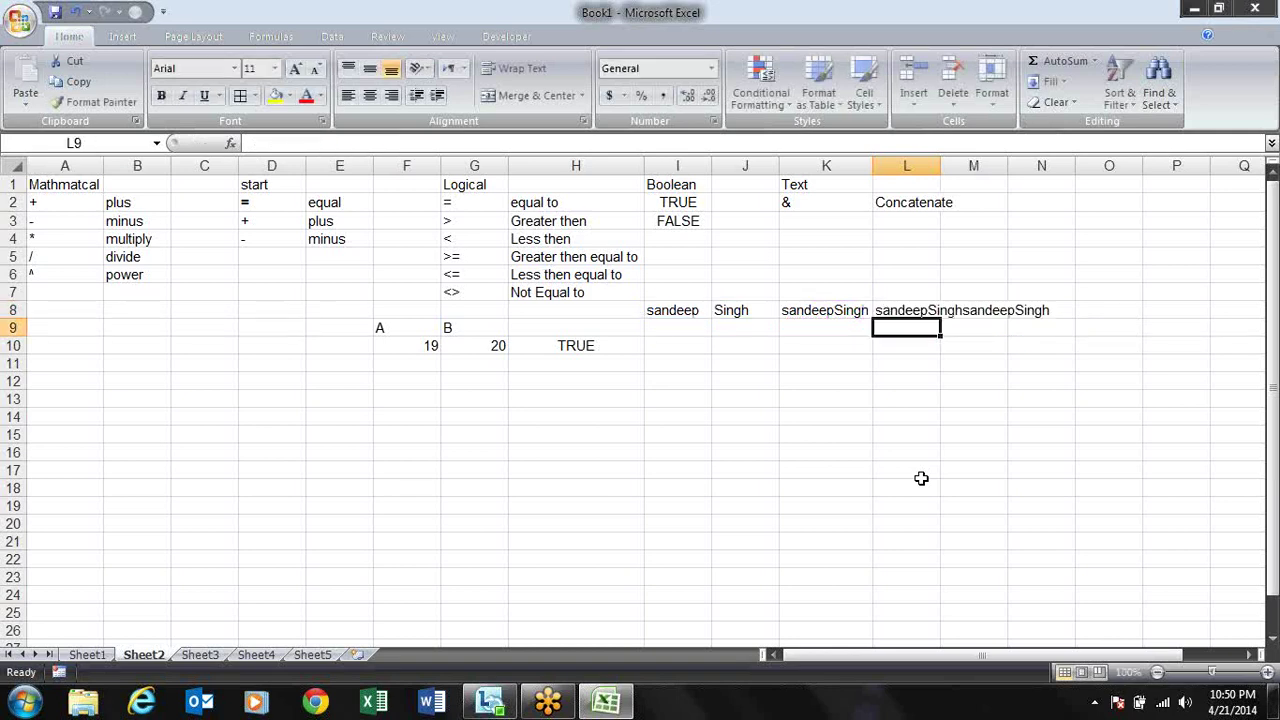
- Review the L8 formula, then clear it from the cell
key("Up")
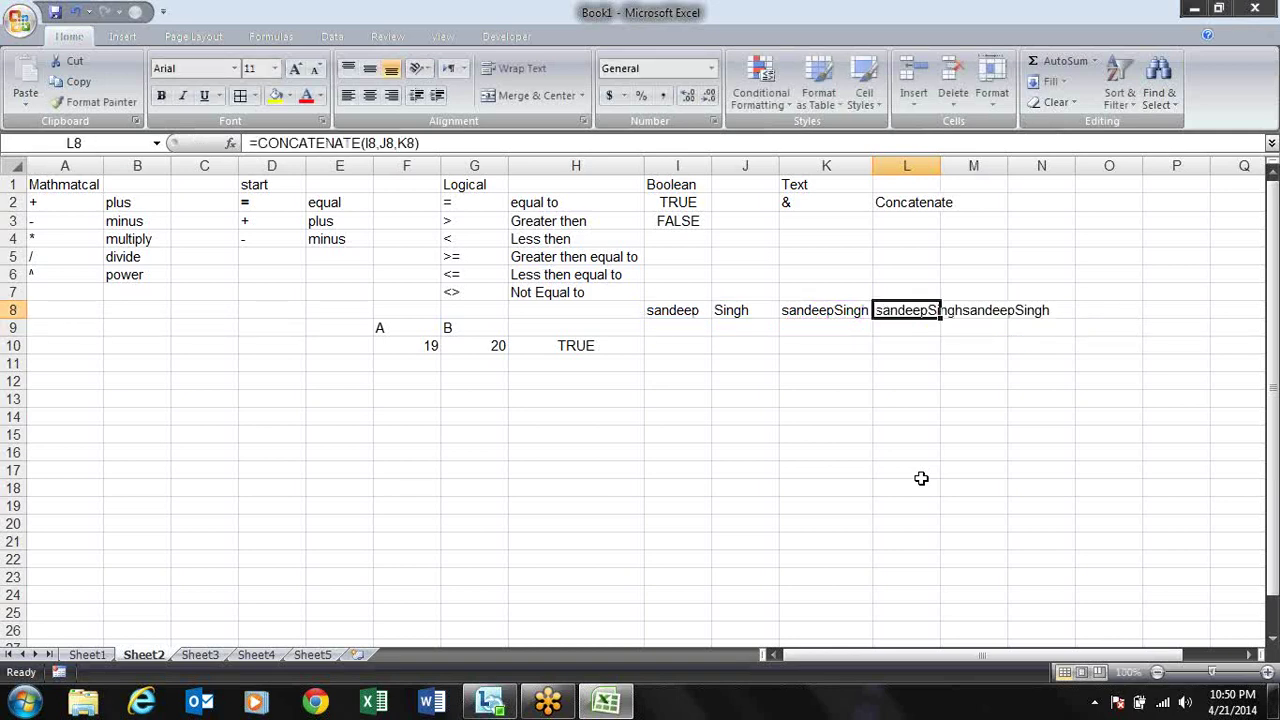
key("F2")
key("Escape")
key("Down")
key("Up")
key("Delete")
- Edit K8 to =I8&" "&J8 so the names are joined with a space
key("Left")
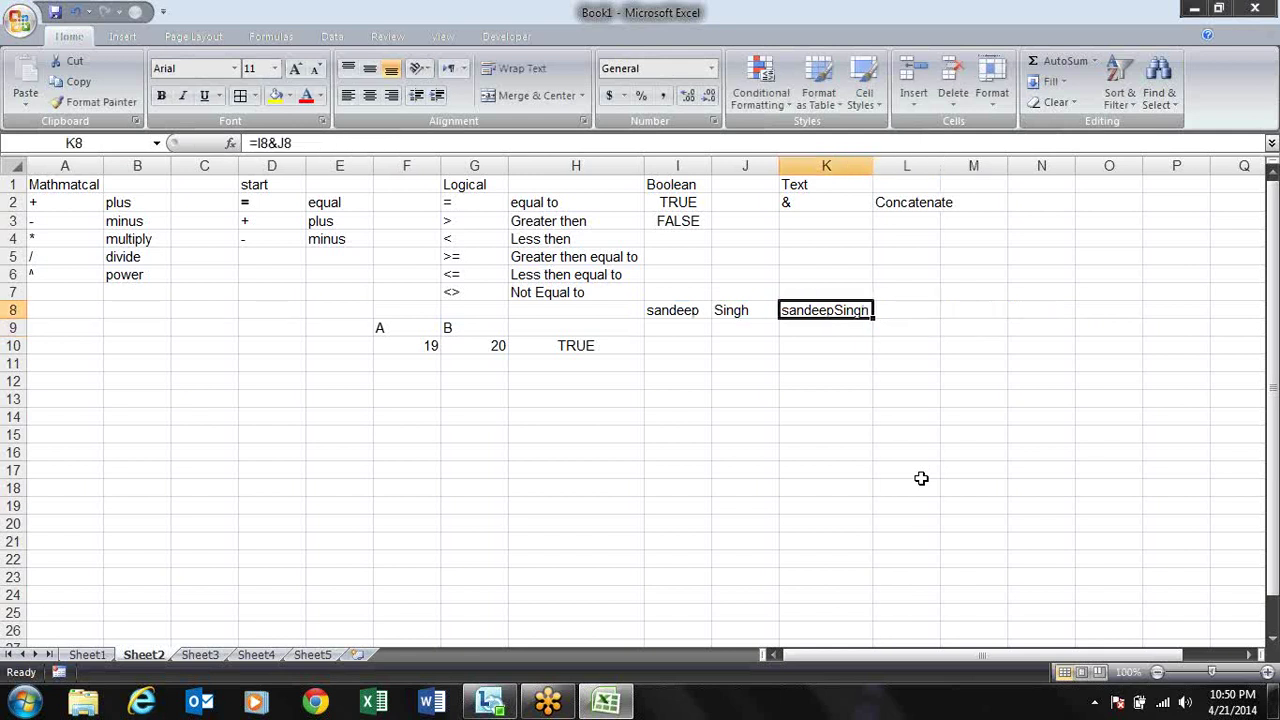
key("F2")
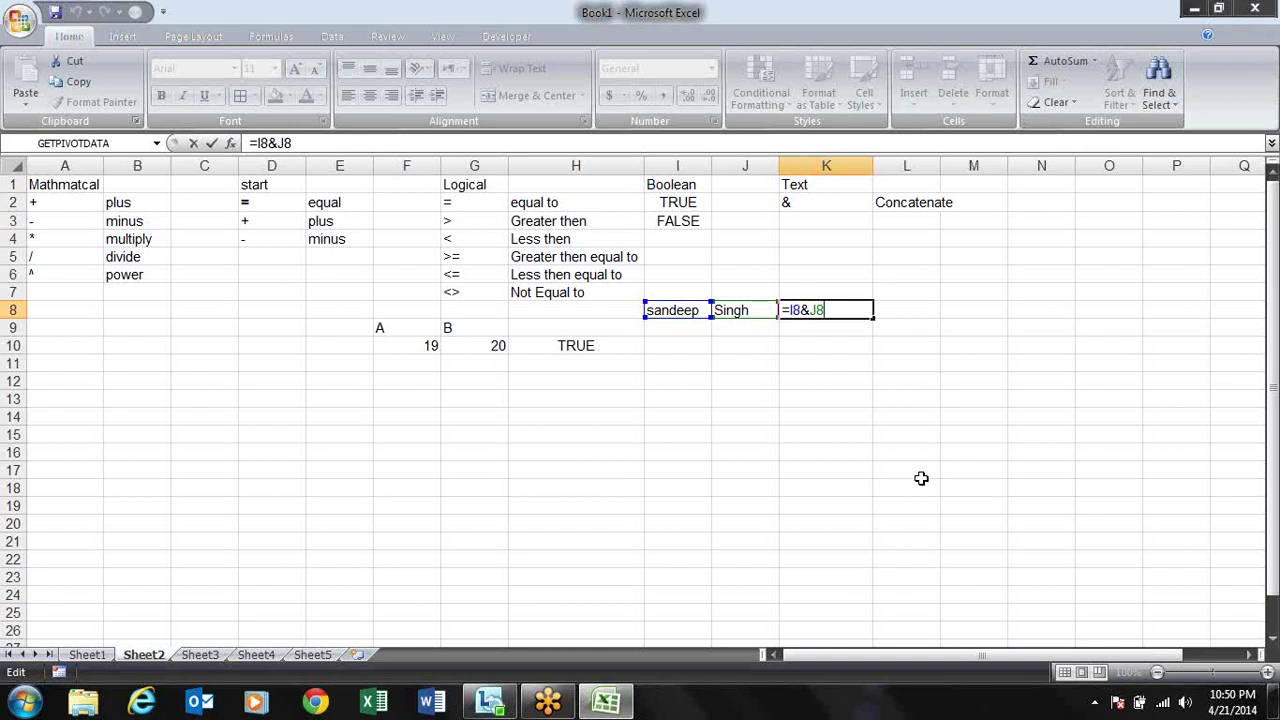
key("Left")
key("Left")
type("\"")
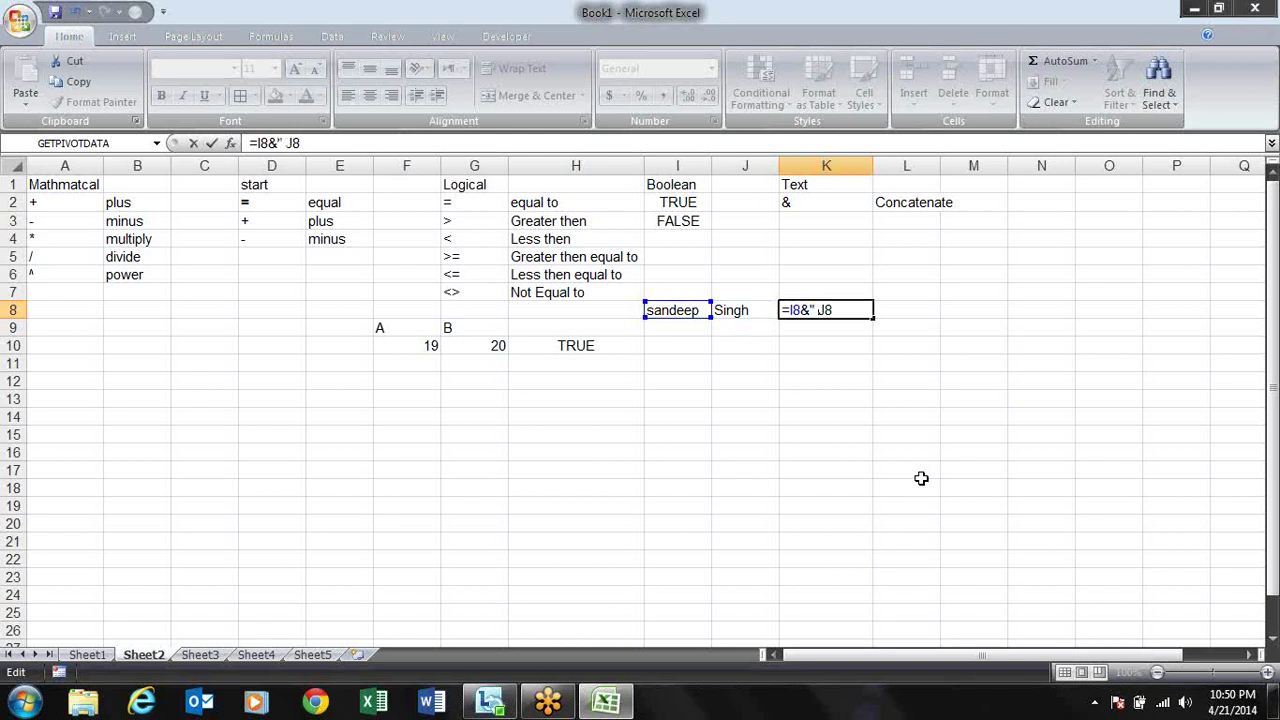
type(" \"")
type("&")
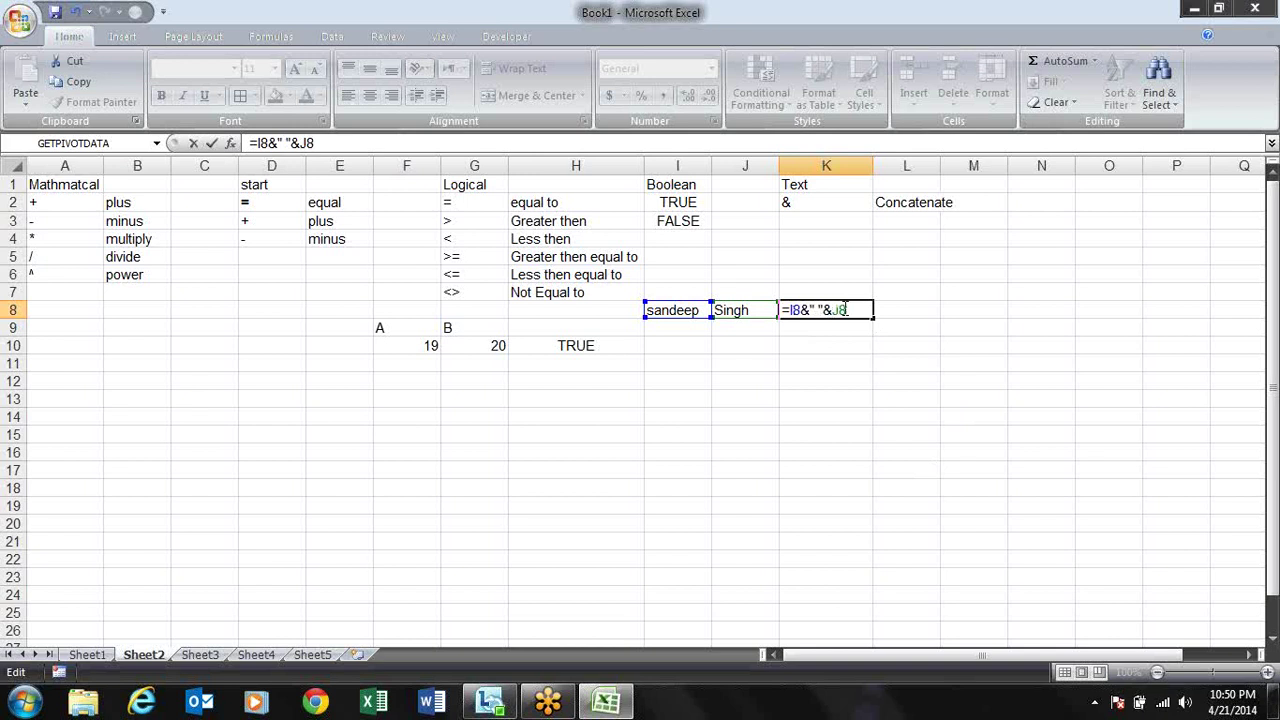
key("Return")
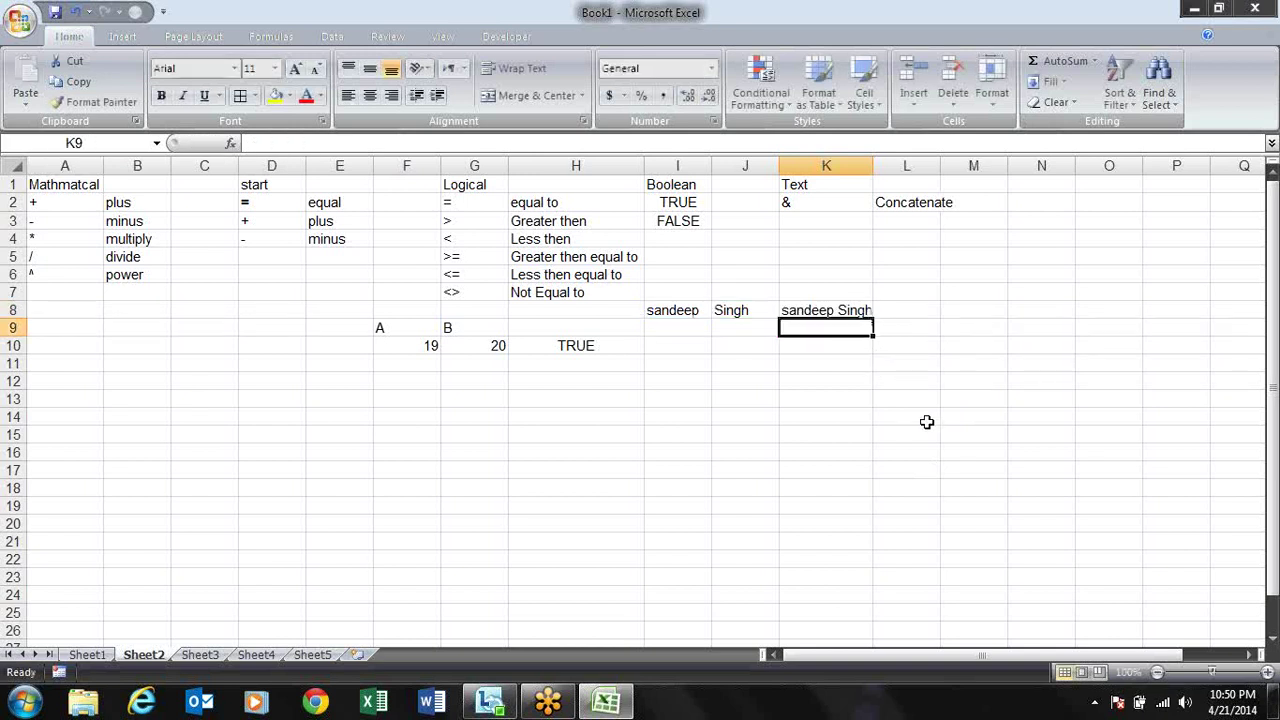
- Review K8's formula unchanged, then move back to D2
key("Up")
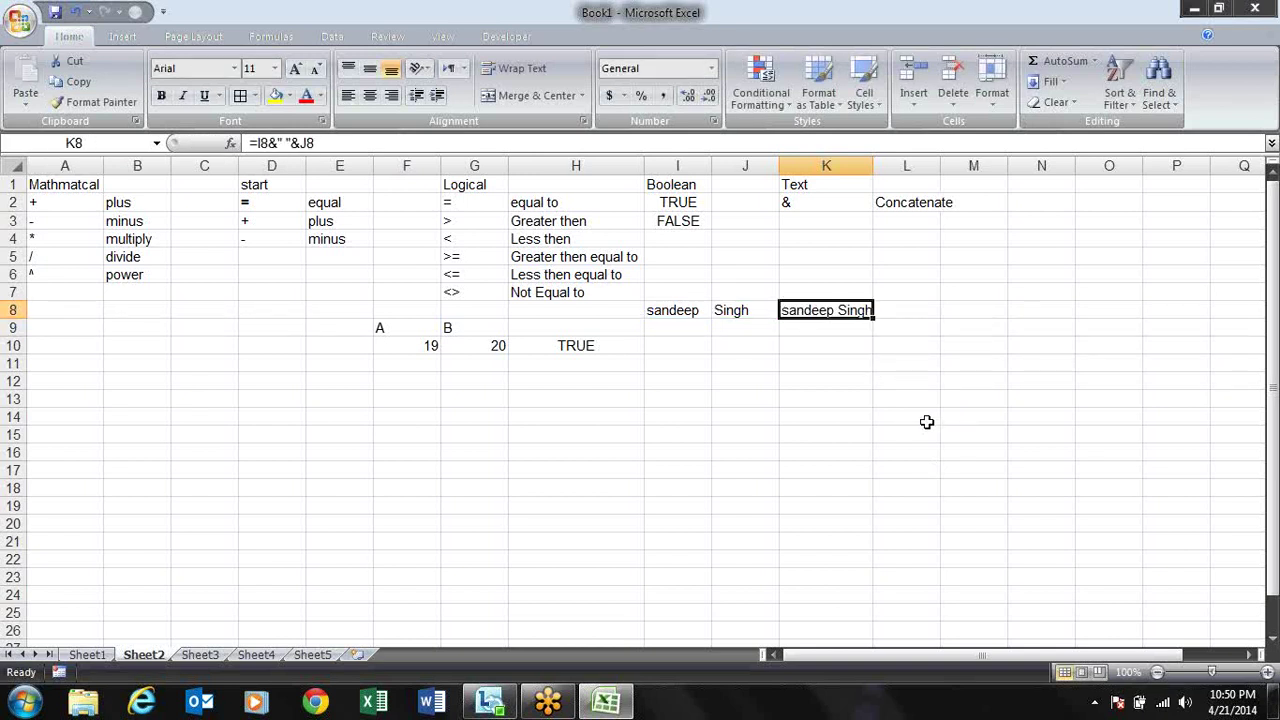
key("F2")
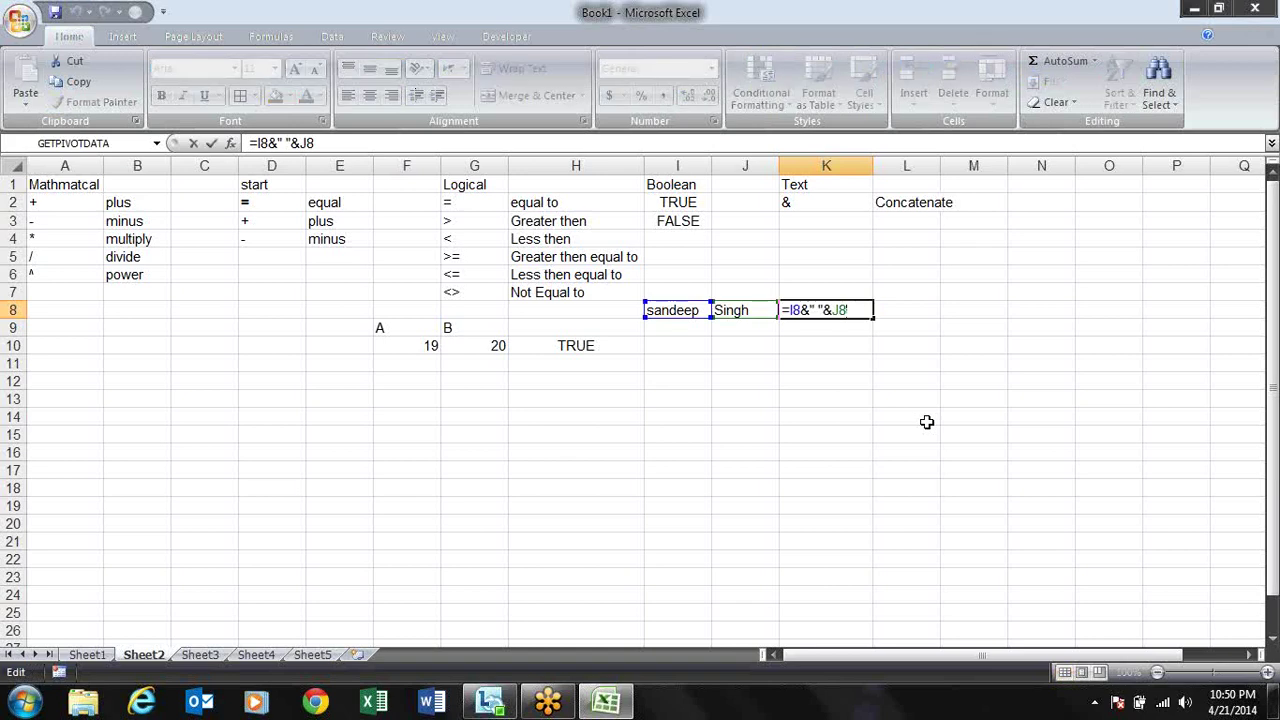
key("Escape")
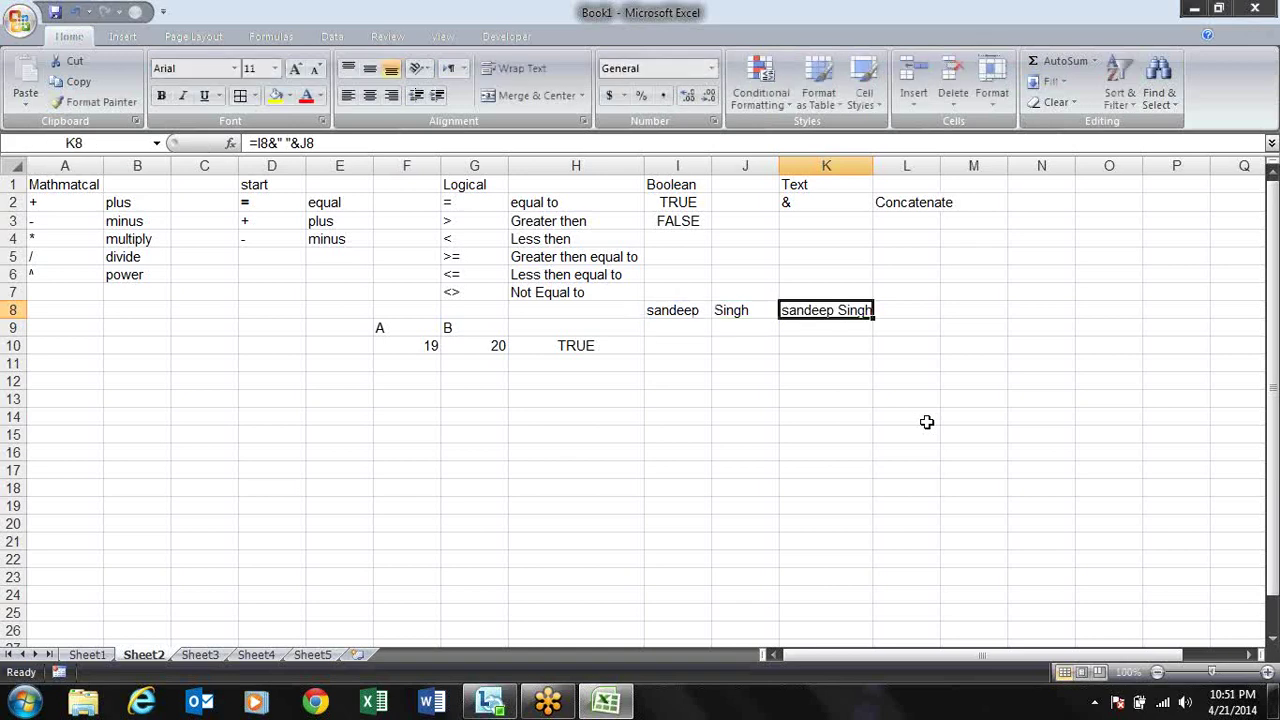
key("Left")
key("Left")
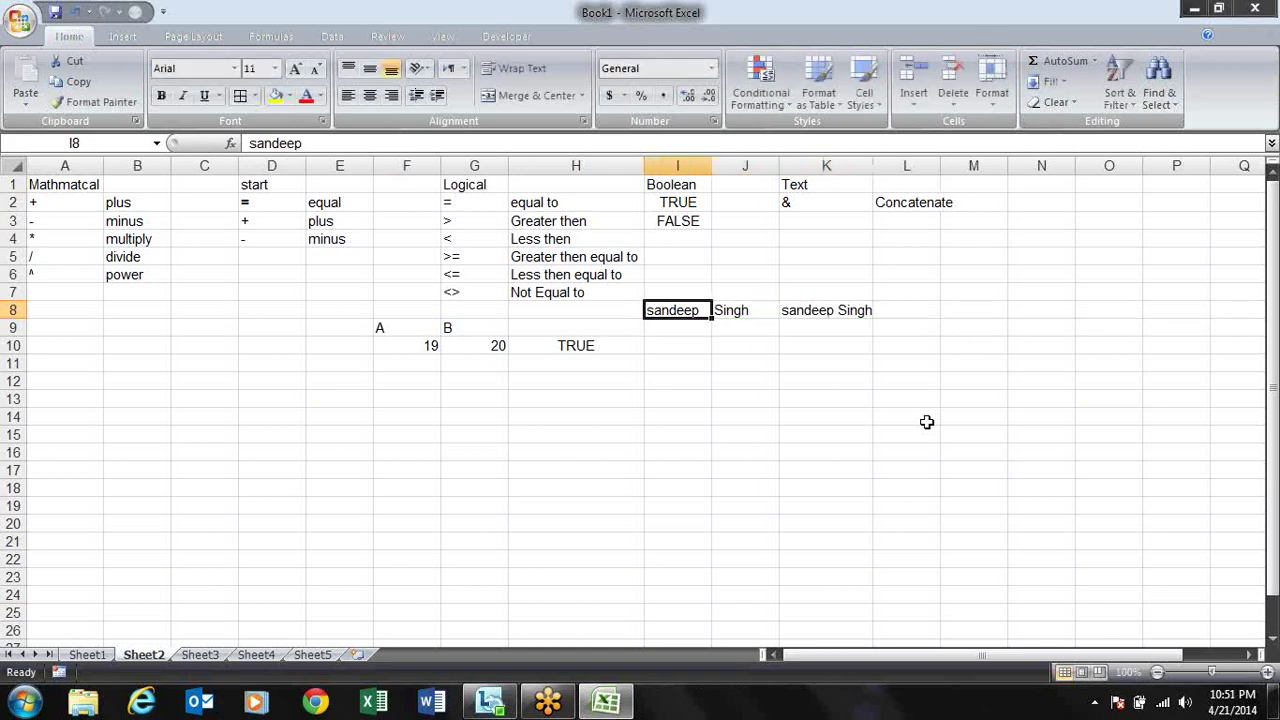
key("Left")
key("Left")
key("Left")
key("Up")
key("Up")
key("Up")
key("Up")
key("Up")
key("Up")
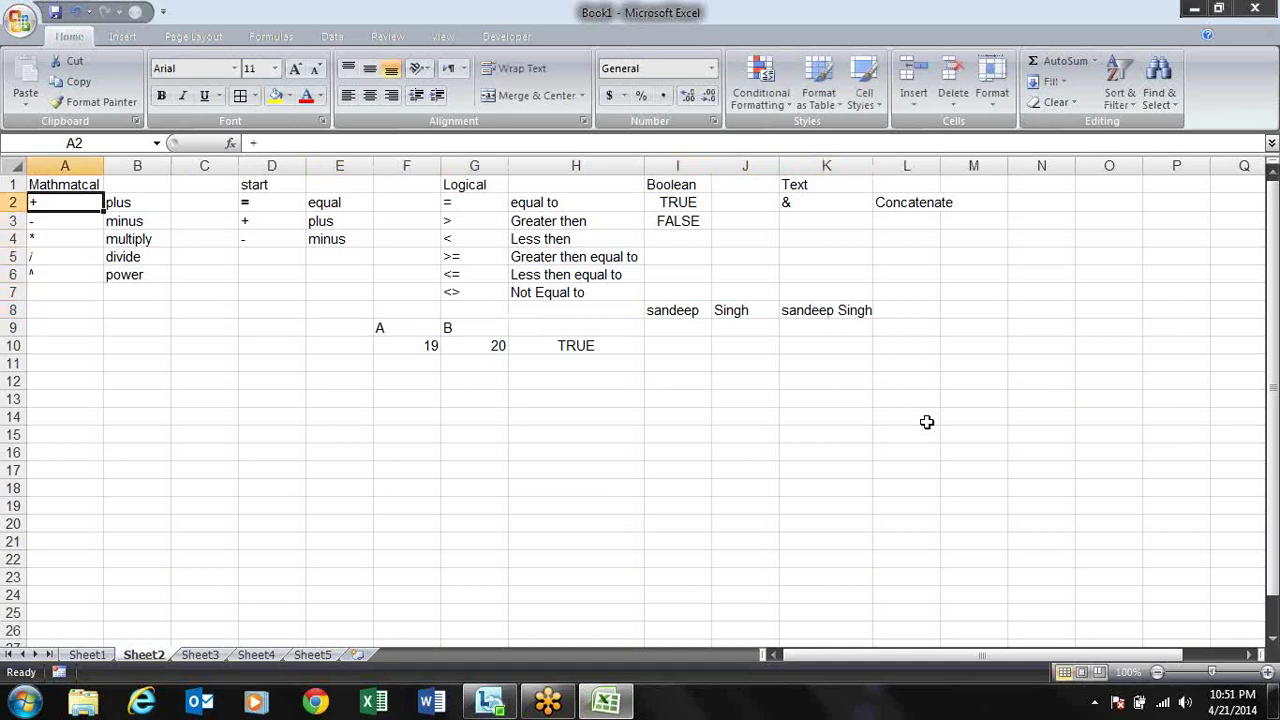
key("Right")
key("Right")
key("Right")
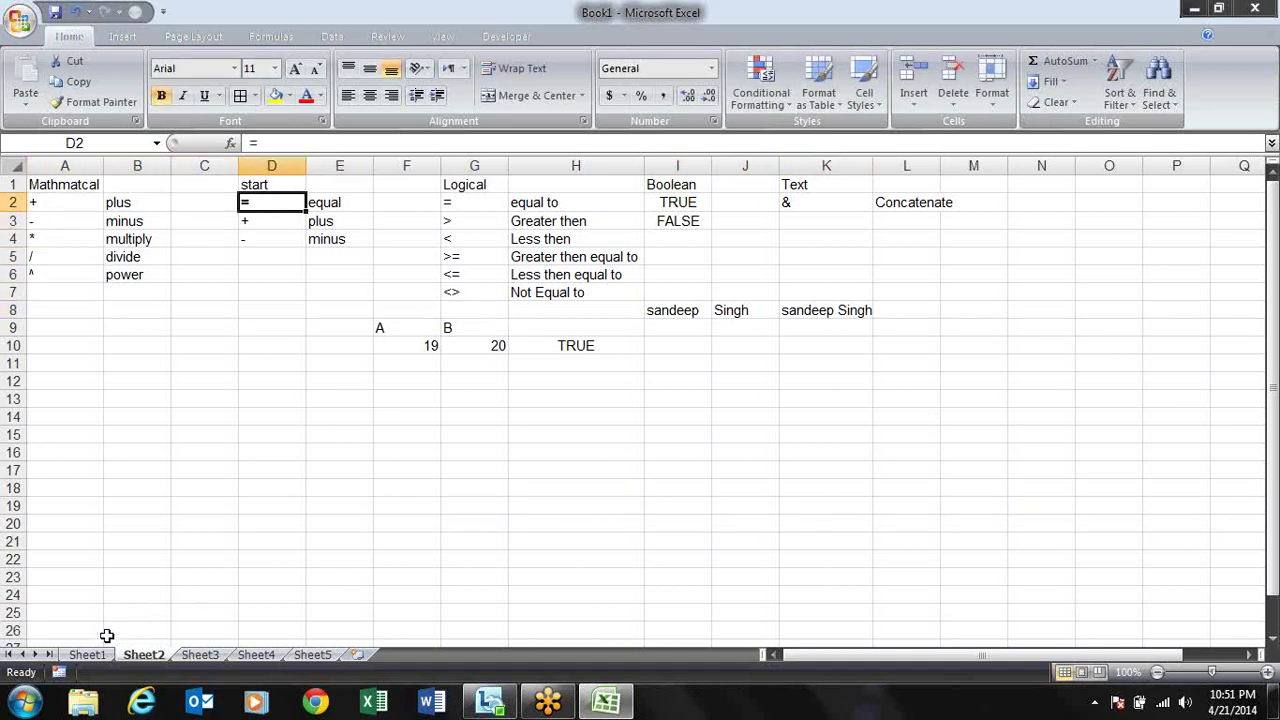
- Switch to Sheet1 and inspect its List1 and List2 name columns, briefly revisiting Sheet2
left_click(96, 658)
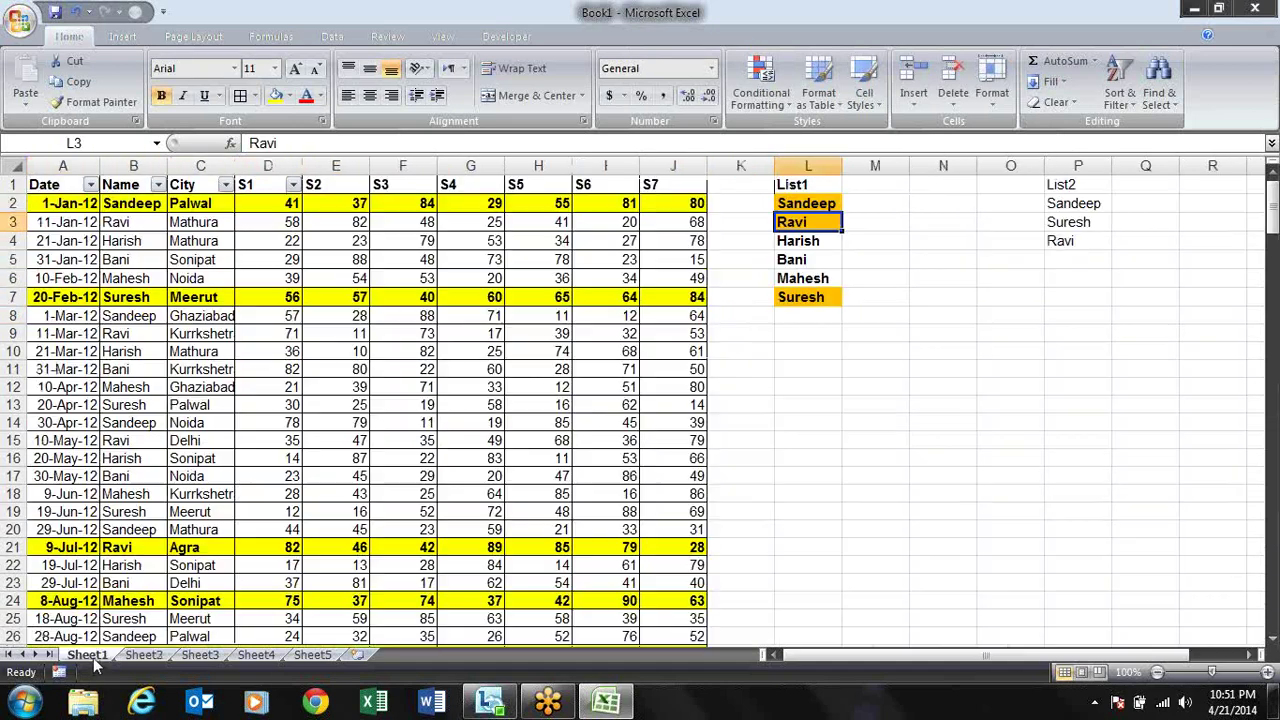
left_click(812, 445)
key("Up")
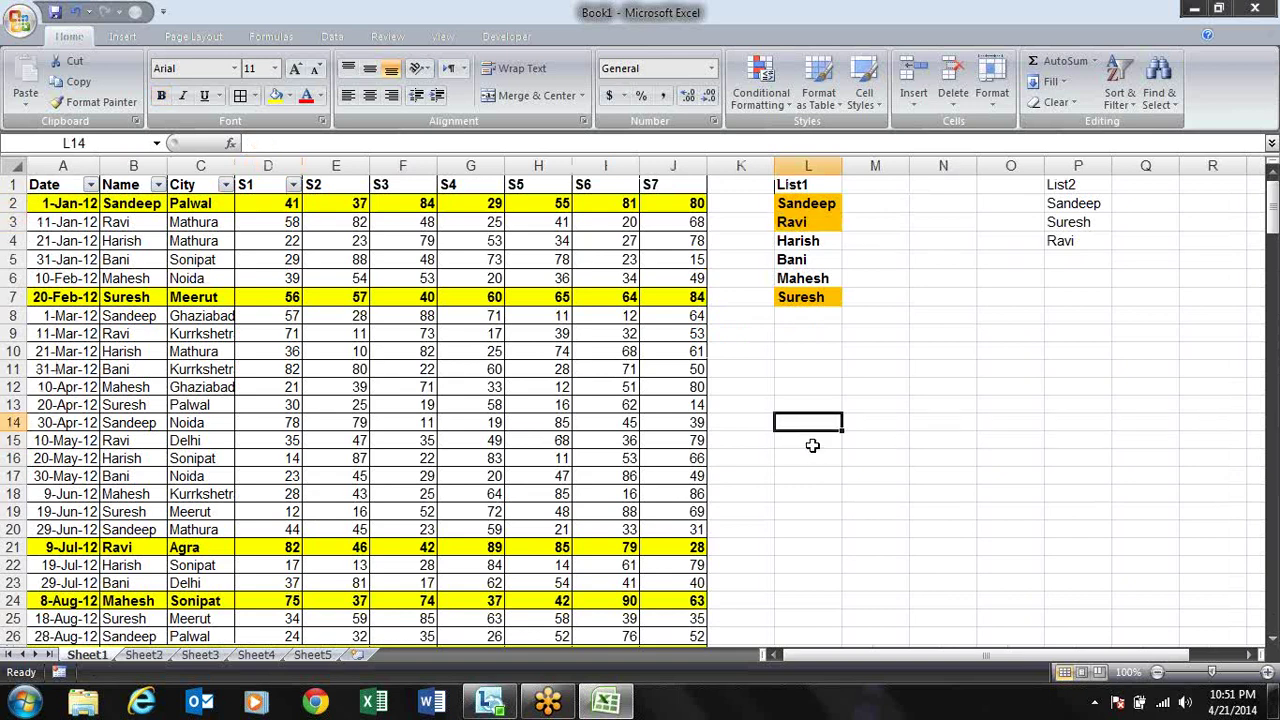
key("ctrl+Up")
key("ctrl+Up")
key("Down")
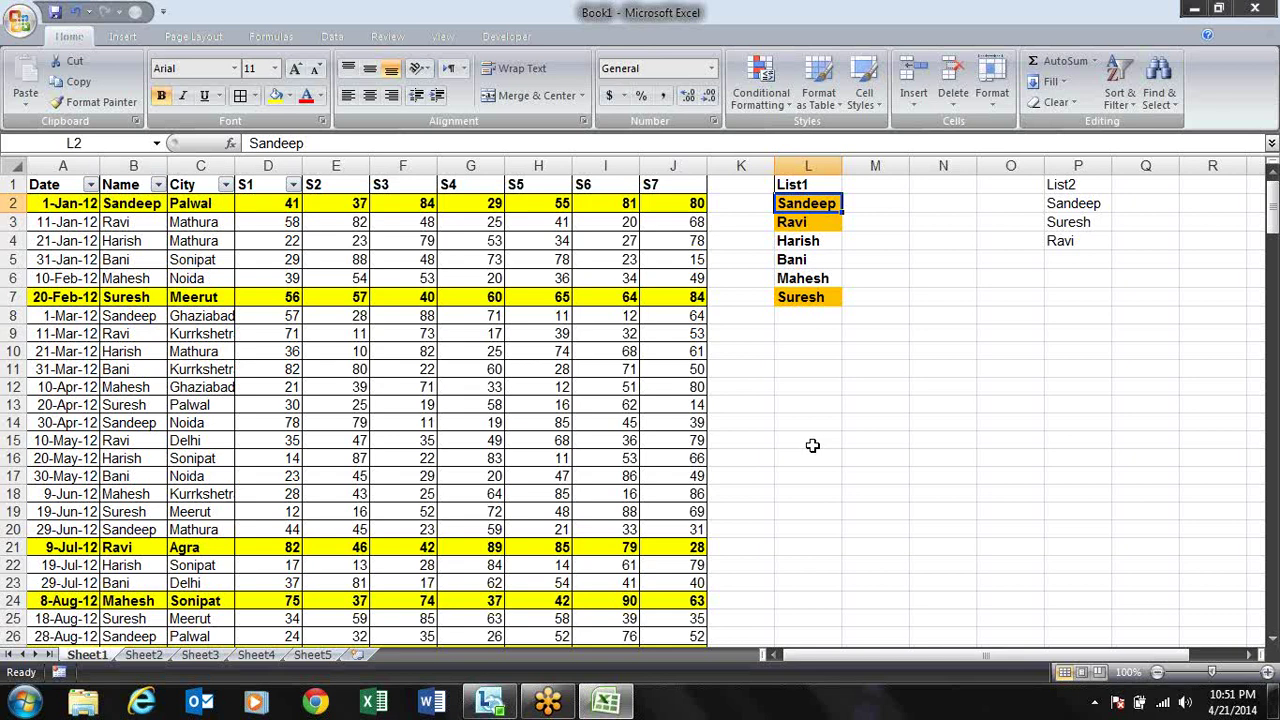
left_click(851, 332)
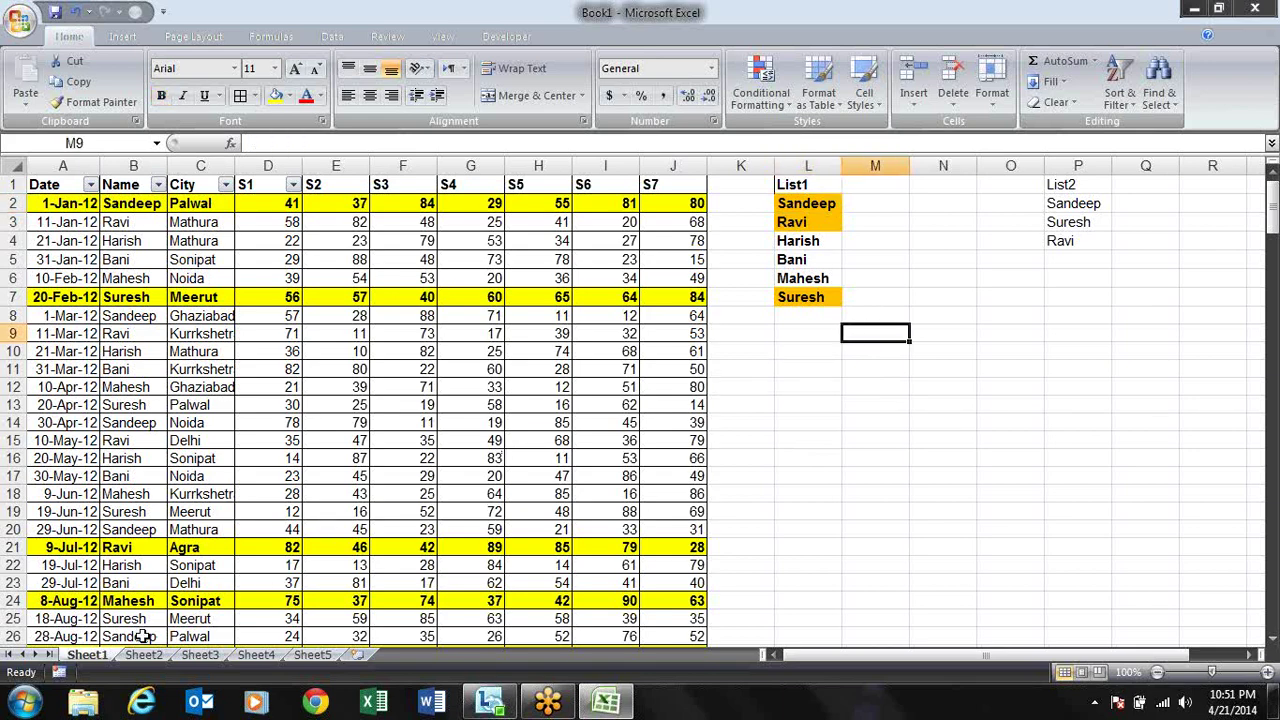
left_click(145, 655)
left_click(112, 655)
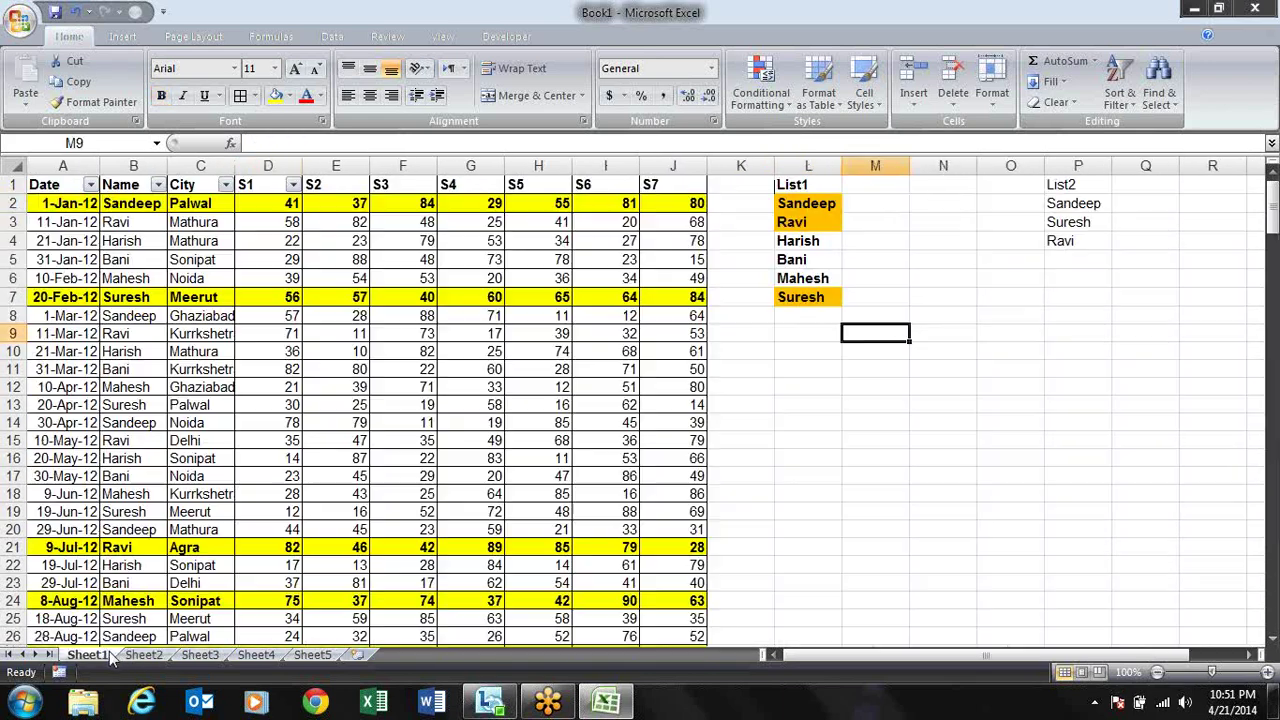